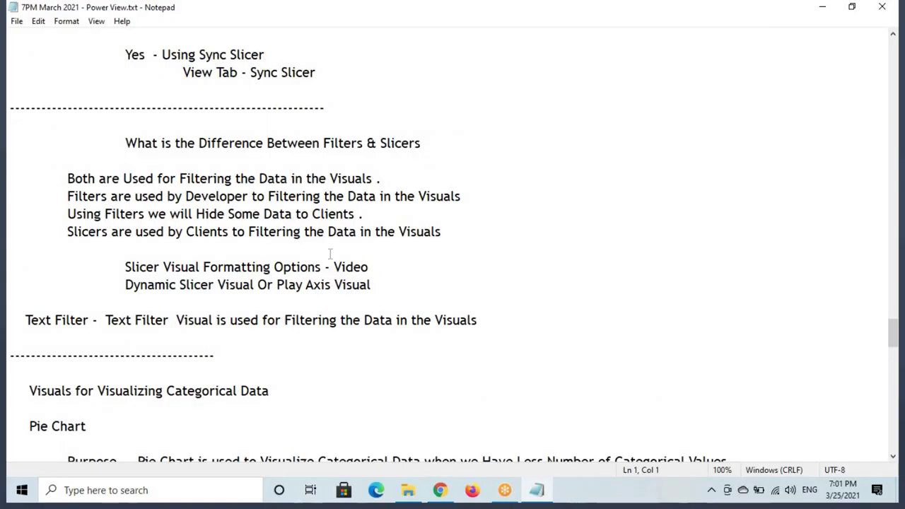
- Review the notes' numbered list of visualization categories, from filtering visuals through date and time to KPI data
{"action": "scroll", "coordinate": [329, 253], "scroll_direction": "up", "scroll_amount": 15}
{"action": "scroll", "coordinate": [327, 247], "scroll_direction": "up", "scroll_amount": 1}
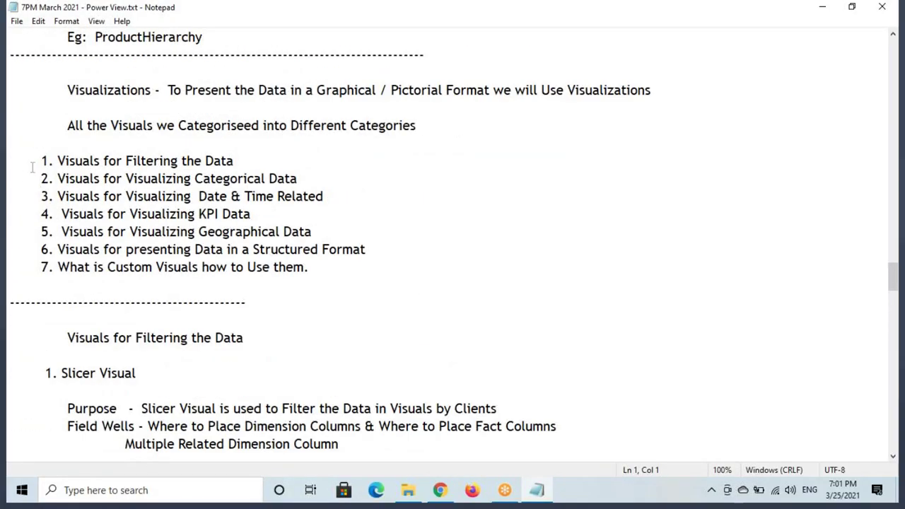
{"action": "left_click_drag", "start_coordinate": [34, 162], "coordinate": [324, 198]}
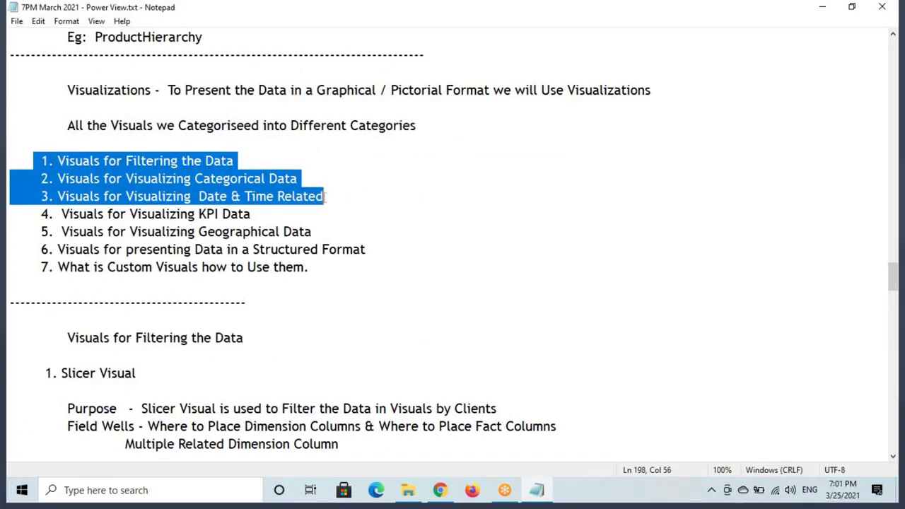
{"action": "left_click_drag", "start_coordinate": [198, 196], "coordinate": [323, 197]}
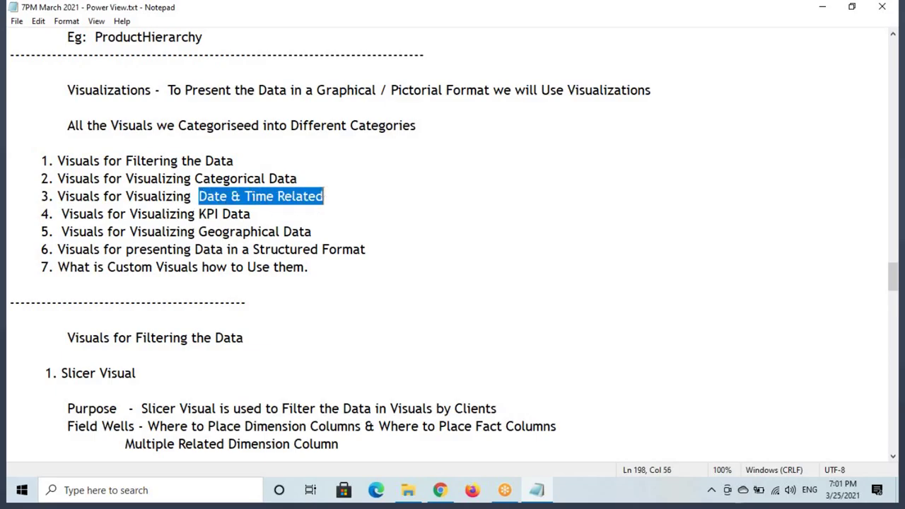
{"action": "left_click_drag", "start_coordinate": [62, 213], "coordinate": [265, 218]}
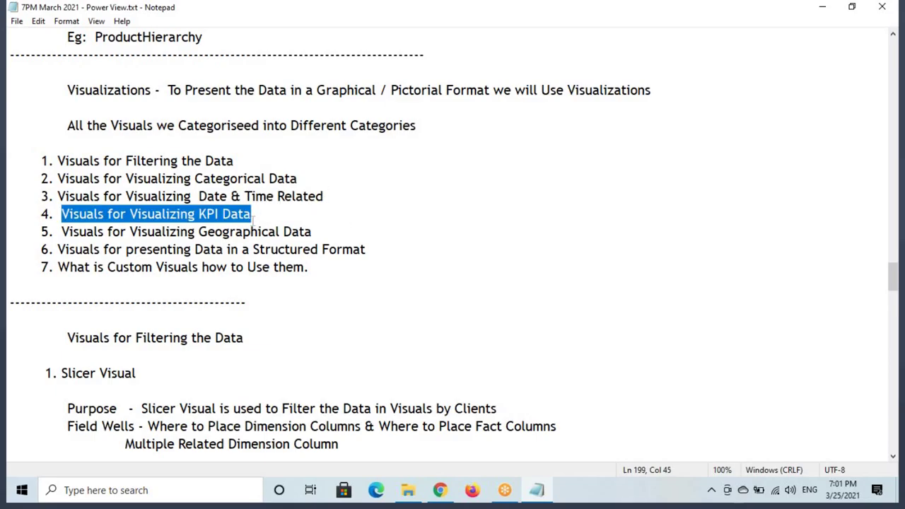
{"action": "left_click_drag", "start_coordinate": [196, 214], "coordinate": [279, 215]}
- Launch Power BI Desktop and dismiss its start screen to reach a blank report
{"action": "left_click", "coordinate": [22, 491]}
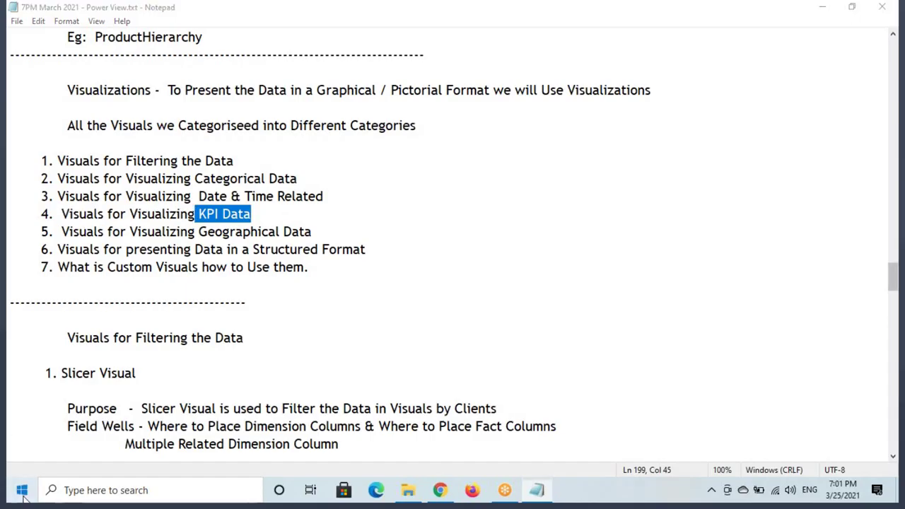
{"action": "type", "text": "powe"}
{"action": "key", "text": "Return"}
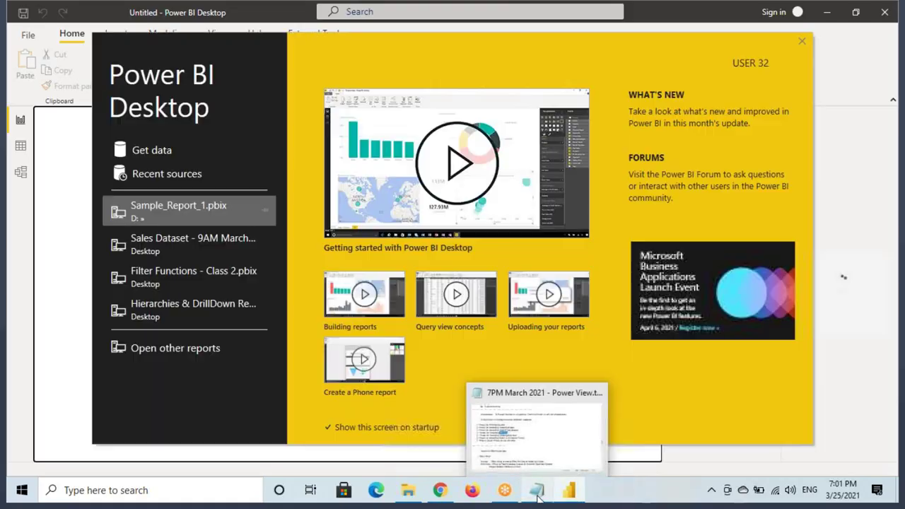
{"action": "left_click", "coordinate": [536, 492]}
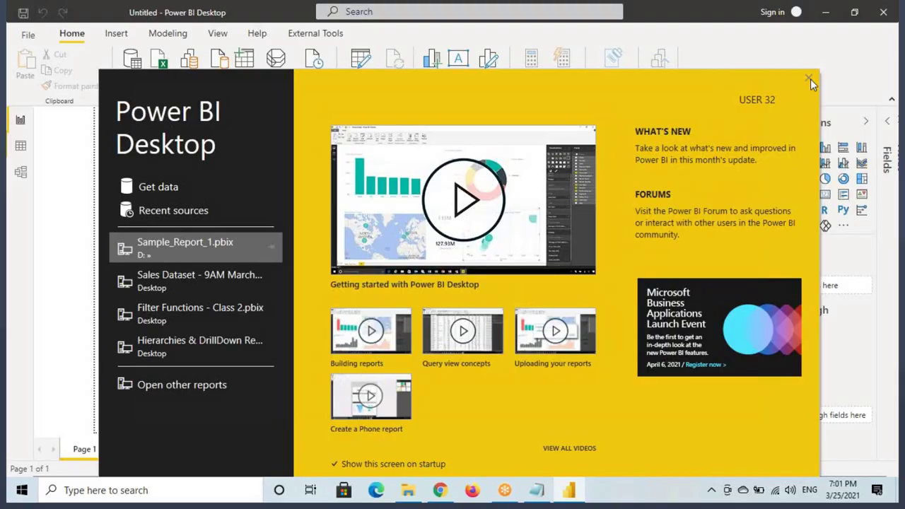
{"action": "left_click", "coordinate": [810, 78]}
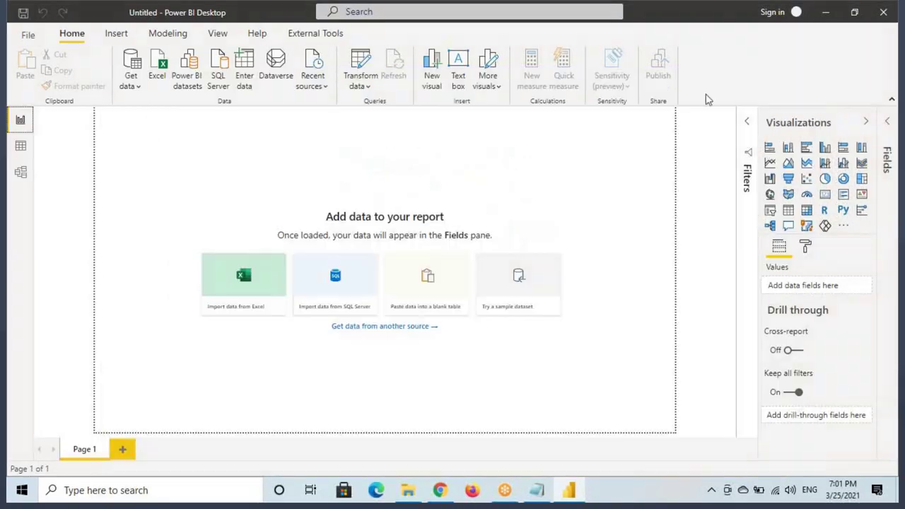
- Load the Orders table from the Excel workbook Sample - Superstore.xlsx into the report
{"action": "left_click", "coordinate": [21, 172]}
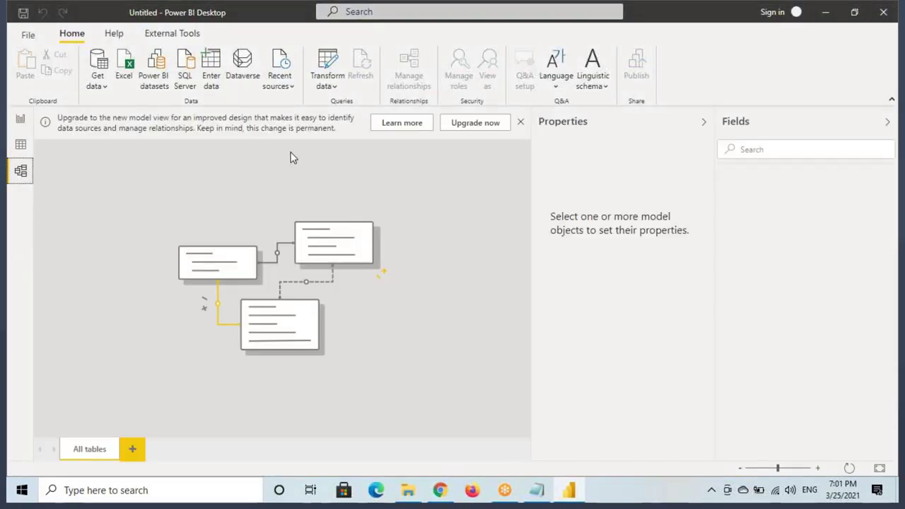
{"action": "left_click", "coordinate": [20, 122]}
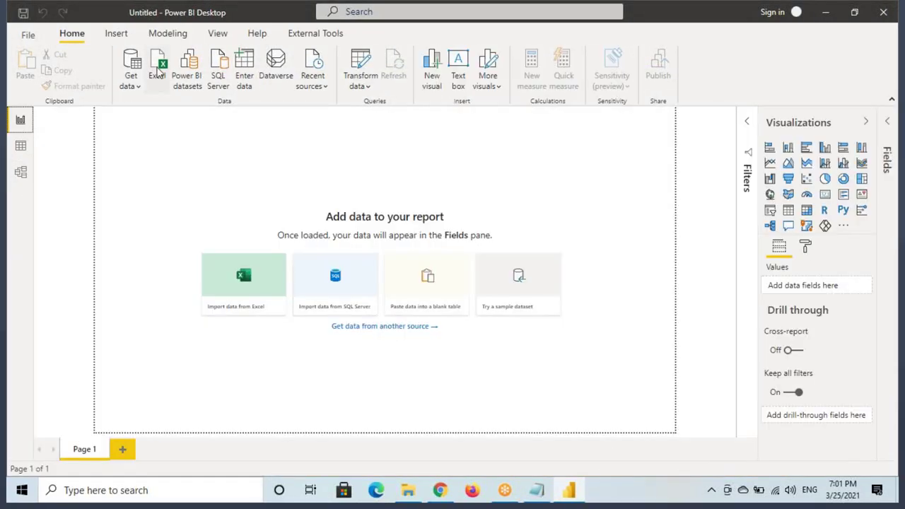
{"action": "left_click", "coordinate": [155, 71]}
{"action": "left_click", "coordinate": [188, 125]}
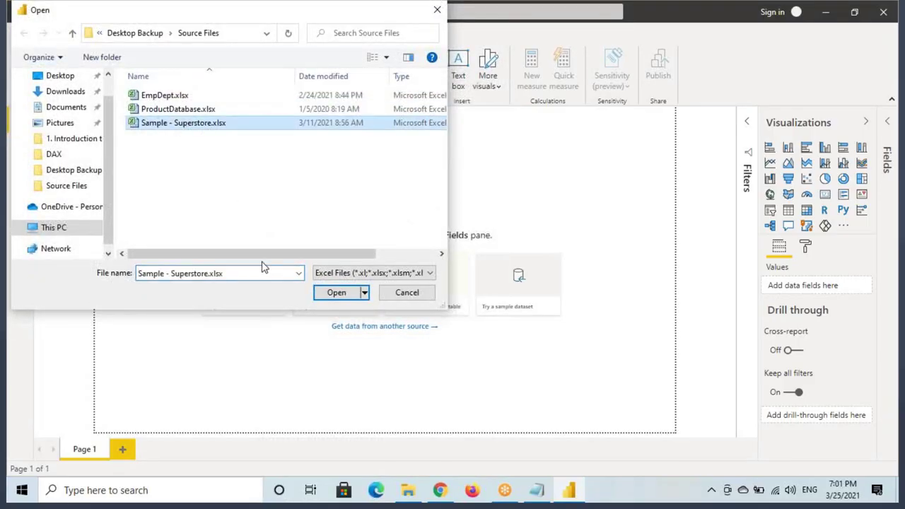
{"action": "left_click", "coordinate": [332, 294]}
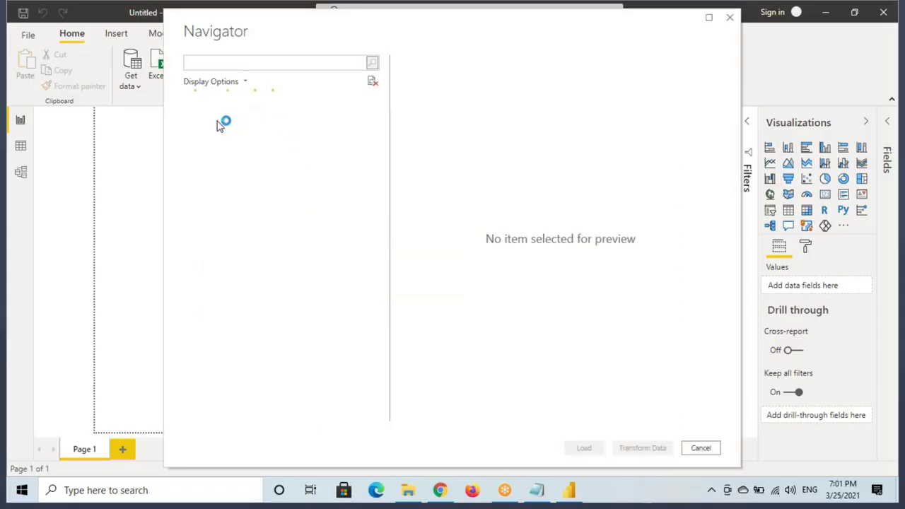
{"action": "left_click", "coordinate": [203, 118]}
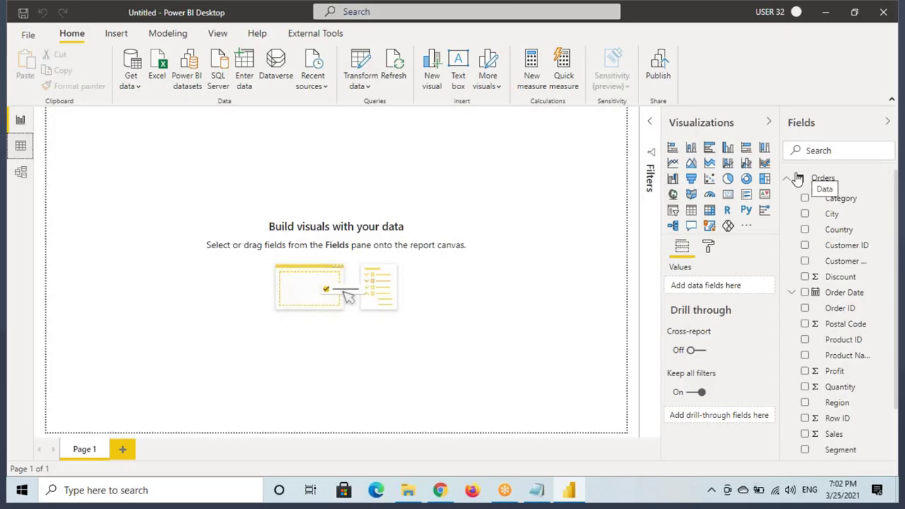
- Examine the Orders table's data, including the Sales, Quantity and Profit columns
{"action": "left_click", "coordinate": [16, 146]}
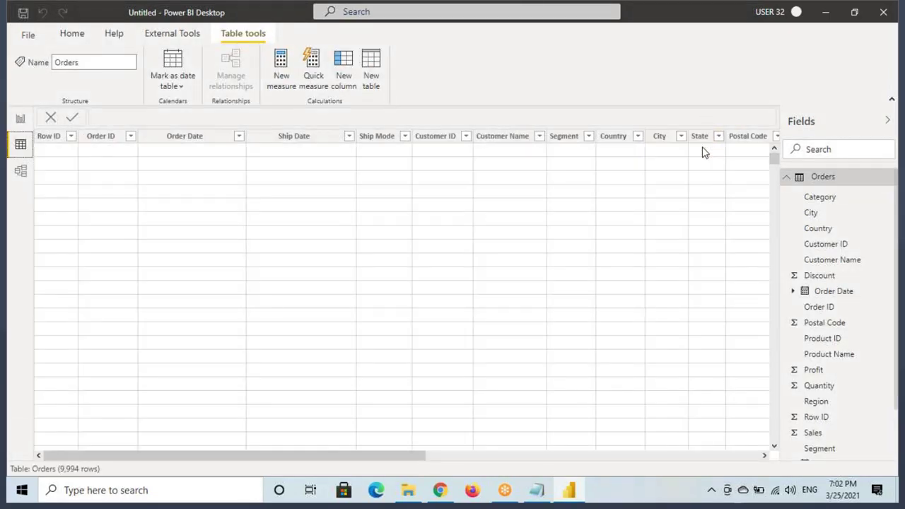
{"action": "left_click_drag", "start_coordinate": [411, 455], "coordinate": [630, 459]}
{"action": "left_click_drag", "start_coordinate": [482, 453], "coordinate": [601, 460]}
{"action": "left_click", "coordinate": [622, 138]}
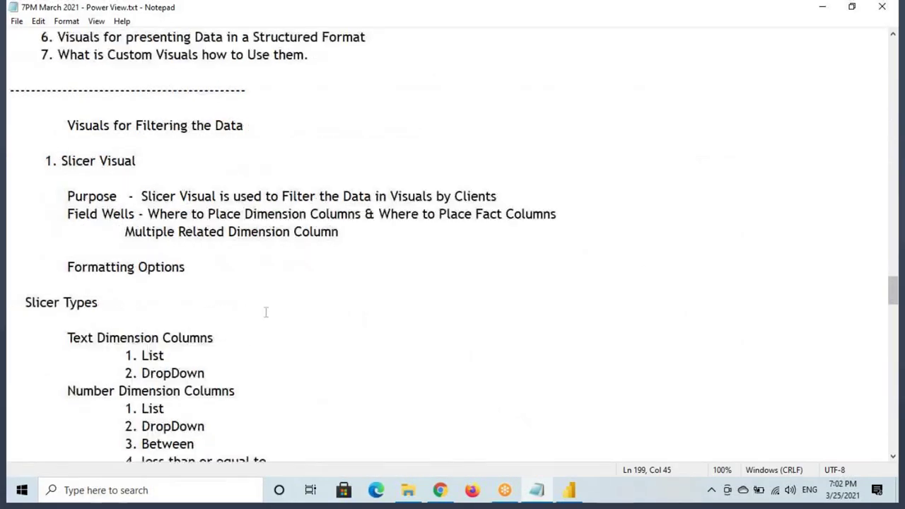
- Switch to the Power View notes in Notepad and add a dashed separator line below the Fee entry
{"action": "scroll", "coordinate": [888, 210], "scroll_direction": "down", "scroll_amount": 2}
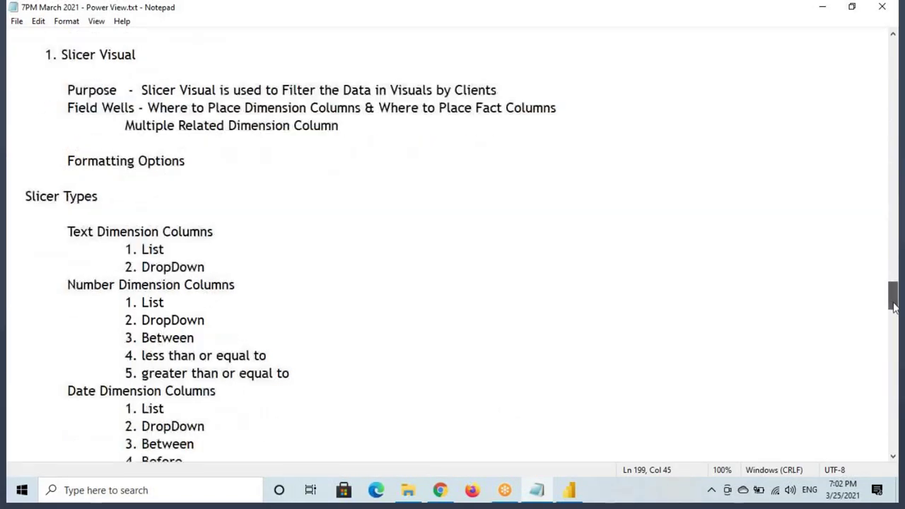
{"action": "left_click_drag", "start_coordinate": [894, 297], "coordinate": [893, 404]}
{"action": "scroll", "coordinate": [176, 281], "scroll_direction": "down", "scroll_amount": 1}
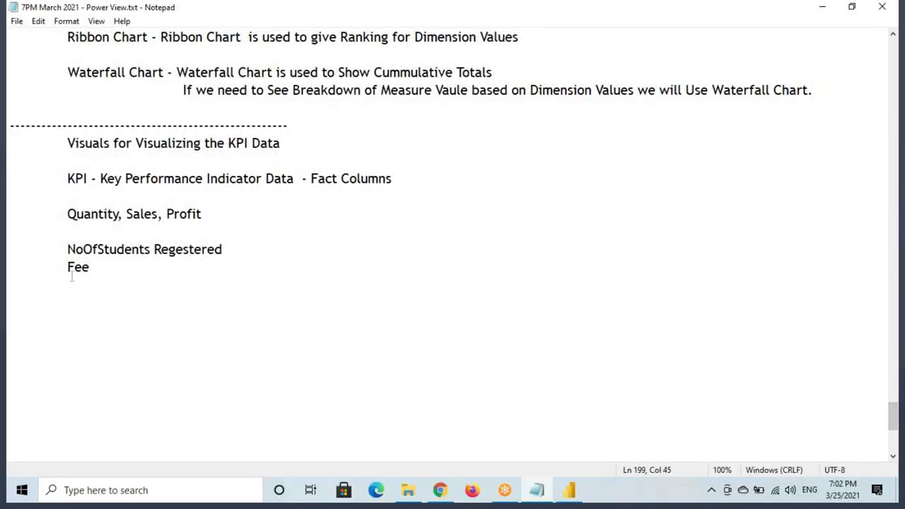
{"action": "left_click", "coordinate": [128, 267]}
{"action": "key", "text": "Return"}
{"action": "key", "text": "Return"}
{"action": "key", "text": "Tab"}
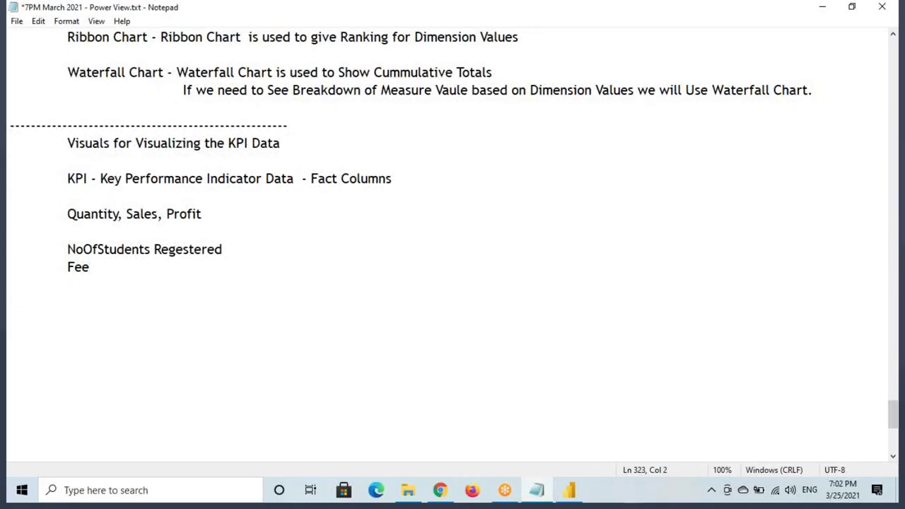
{"action": "type", "text": "------------------"}
{"action": "key", "text": "Return"}
- Write the indented note "Card Visual - Card Visual is used to Show KPI Data" under the new separator
{"action": "key", "text": "Tab"}
{"action": "type", "text": "Card V"}
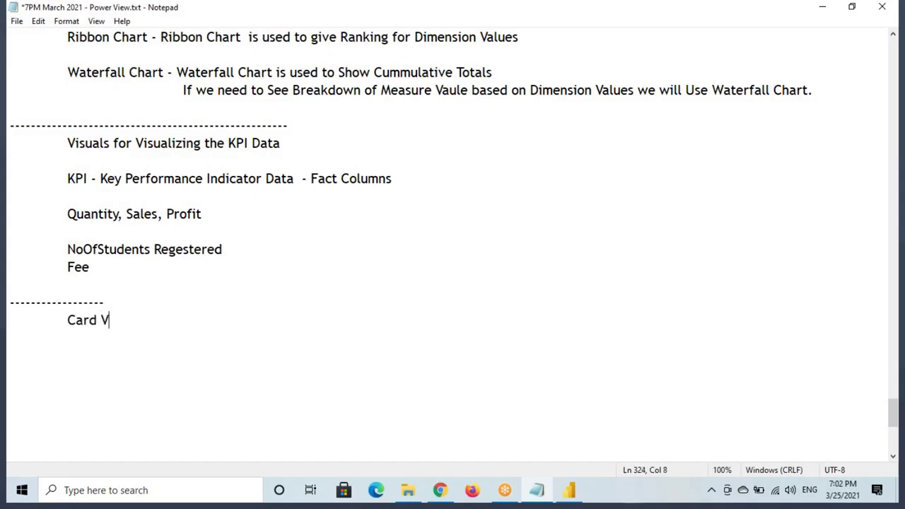
{"action": "type", "text": "isual -"}
{"action": "key", "text": "shift+Right"}
{"action": "key", "text": "shift+Right"}
{"action": "key", "text": "shift+Right"}
{"action": "key", "text": "shift+Right"}
{"action": "key", "text": "shift+Right"}
{"action": "key", "text": "shift+Right"}
{"action": "key", "text": "shift+Right"}
{"action": "key", "text": "shift+Right"}
{"action": "key", "text": "shift+Right"}
{"action": "key", "text": "shift+Right"}
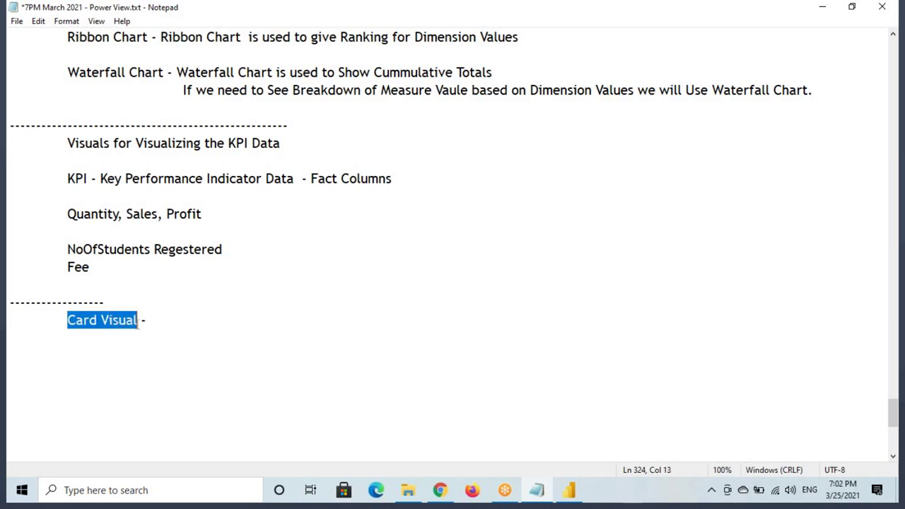
{"action": "left_click", "coordinate": [172, 319]}
{"action": "type", "text": "Card Visual"}
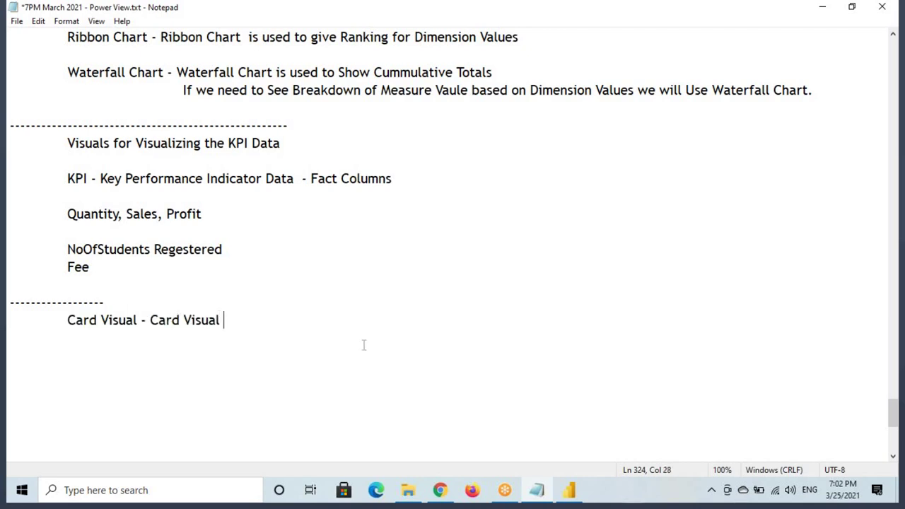
{"action": "type", "text": "is used to"}
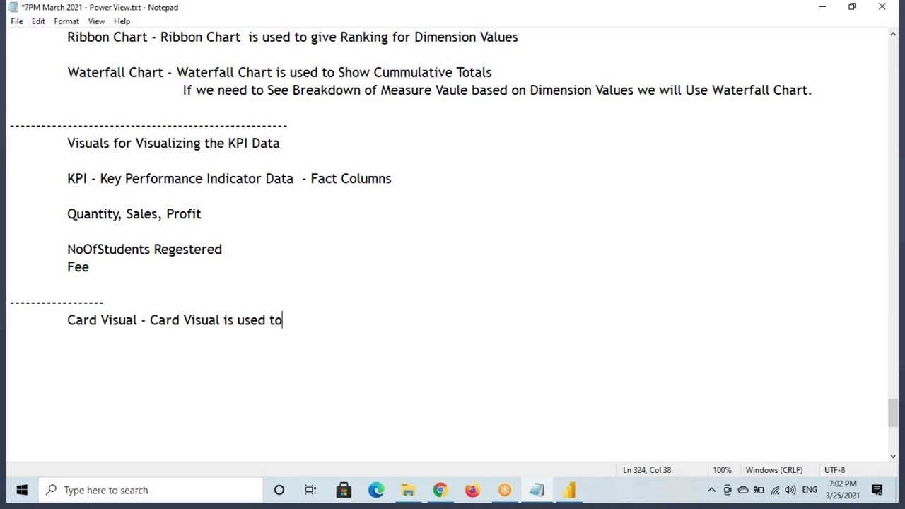
{"action": "type", "text": " Show KP"}
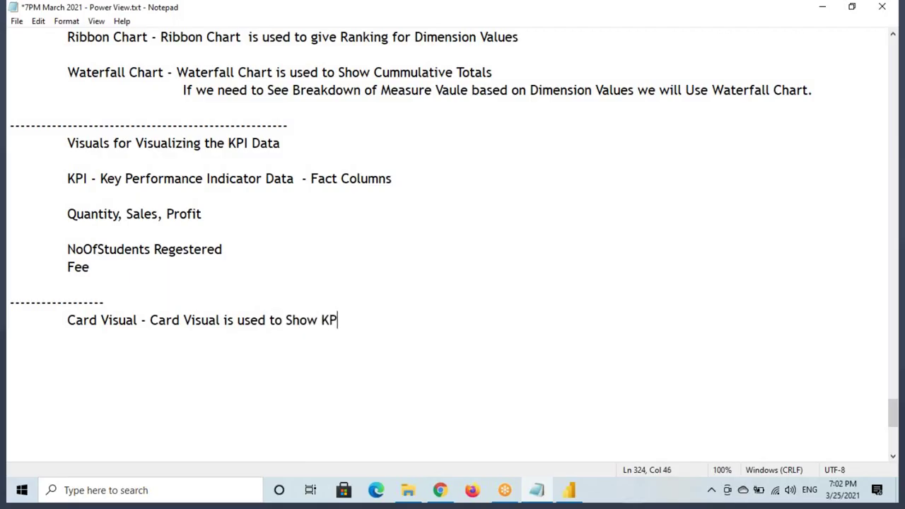
{"action": "type", "text": "I Data"}
{"action": "left_click_drag", "start_coordinate": [208, 320], "coordinate": [347, 322]}
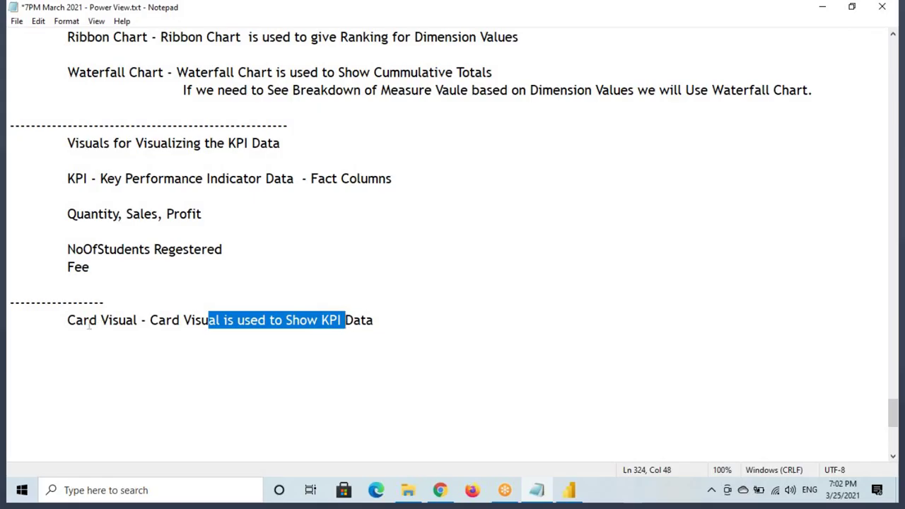
{"action": "left_click_drag", "start_coordinate": [83, 322], "coordinate": [132, 322]}
- Switch to Power BI Desktop, add a Card visual to Page 1 and show the page at actual size
{"action": "left_click", "coordinate": [568, 490]}
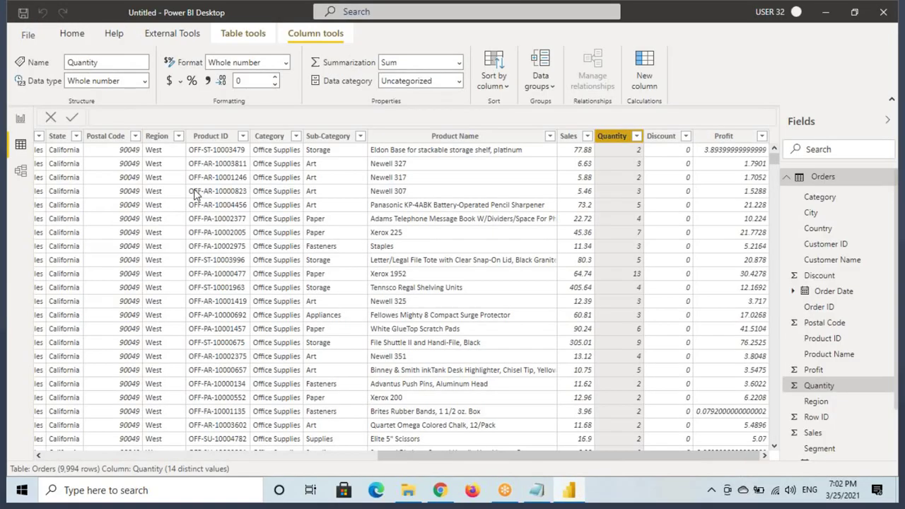
{"action": "left_click", "coordinate": [21, 118]}
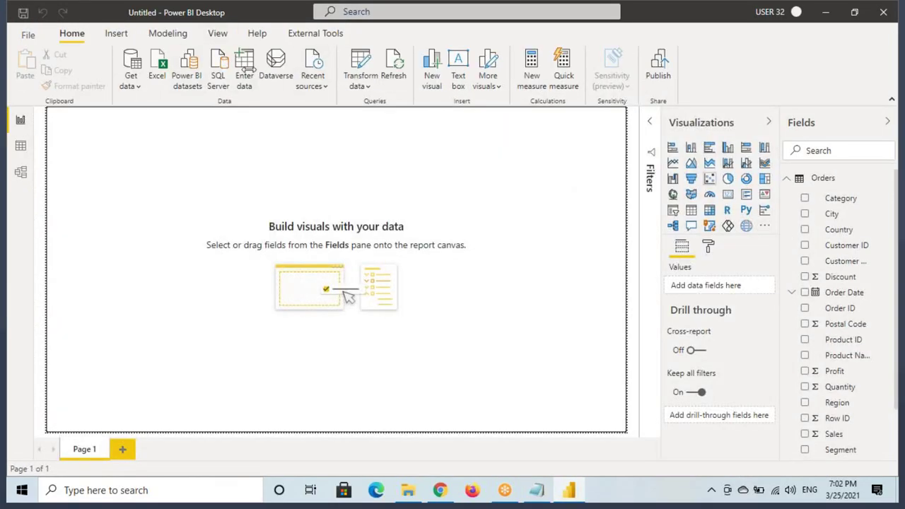
{"action": "left_click", "coordinate": [727, 194]}
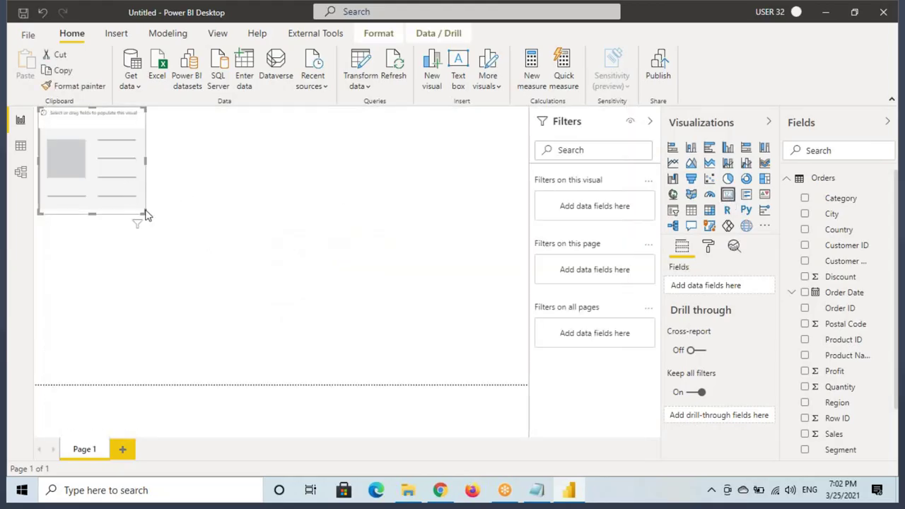
{"action": "left_click", "coordinate": [217, 33]}
{"action": "left_click", "coordinate": [351, 82]}
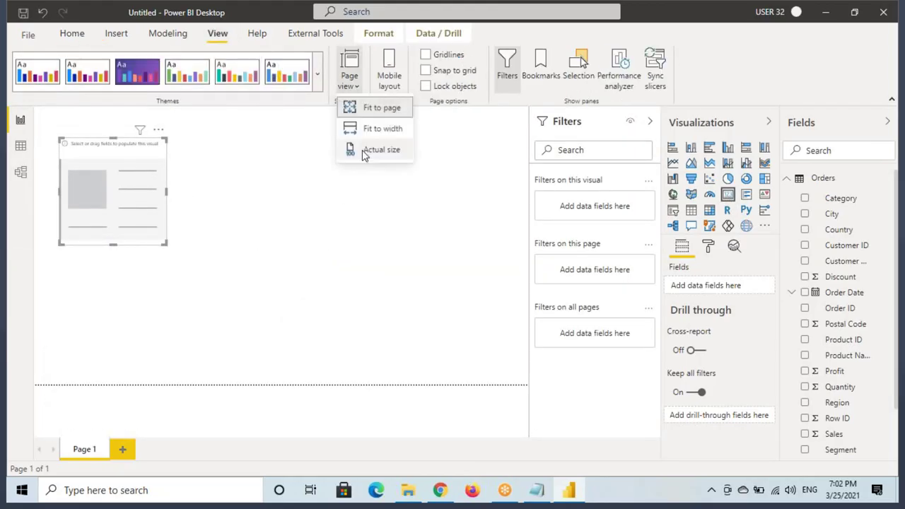
{"action": "left_click", "coordinate": [373, 149]}
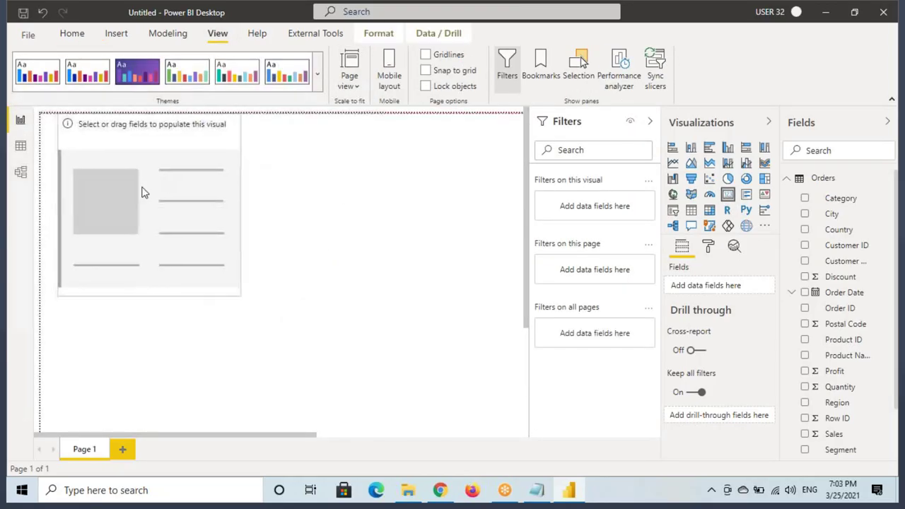
{"action": "left_click", "coordinate": [141, 193]}
{"action": "mouse_move", "coordinate": [66, 137]}
{"action": "left_mouse_down"}
{"action": "mouse_move", "coordinate": [189, 289]}
{"action": "mouse_move", "coordinate": [245, 312]}
{"action": "left_mouse_up"}
{"action": "left_click_drag", "start_coordinate": [140, 216], "coordinate": [140, 237]}
{"action": "mouse_move", "coordinate": [166, 201]}
{"action": "left_mouse_down"}
{"action": "mouse_move", "coordinate": [151, 224]}
{"action": "mouse_move", "coordinate": [170, 227]}
{"action": "left_mouse_up"}
{"action": "left_click_drag", "start_coordinate": [174, 210], "coordinate": [178, 242]}
{"action": "left_click_drag", "start_coordinate": [210, 205], "coordinate": [199, 226]}
{"action": "left_click_drag", "start_coordinate": [185, 199], "coordinate": [225, 196]}
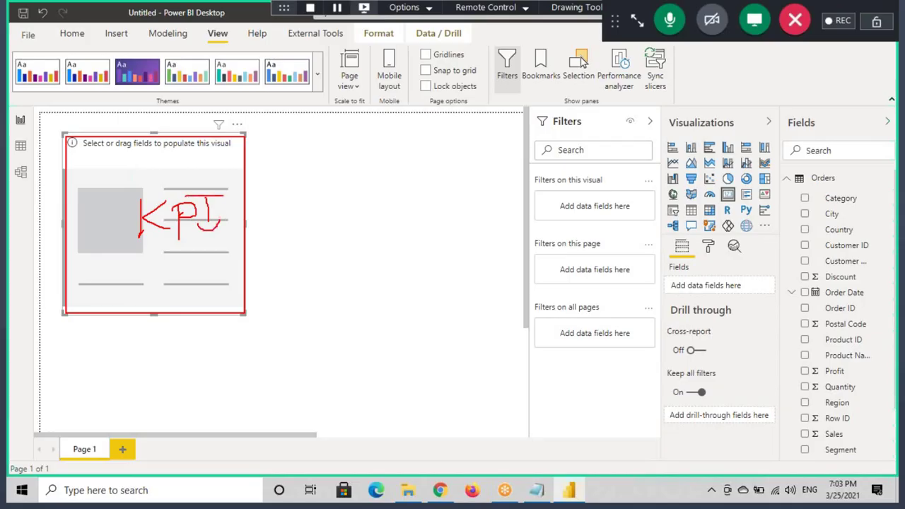
{"action": "left_click_drag", "start_coordinate": [321, 155], "coordinate": [203, 191]}
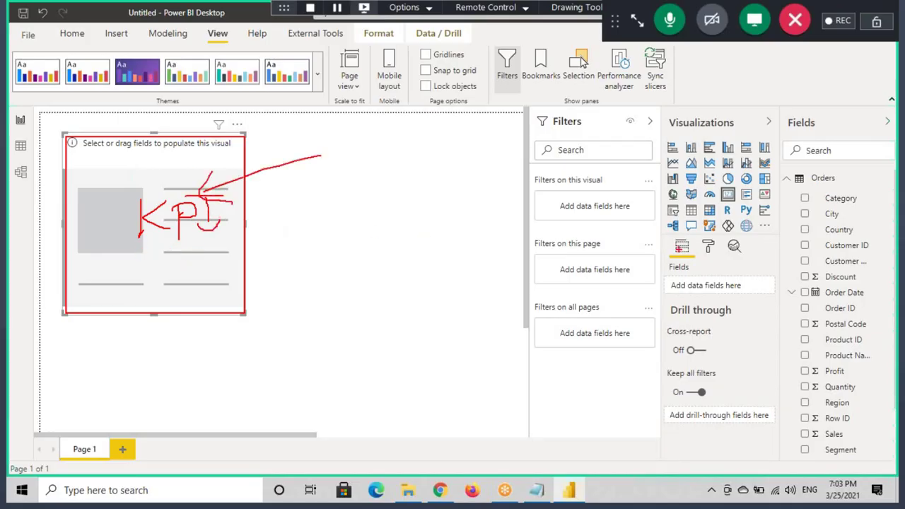
{"action": "left_click_drag", "start_coordinate": [655, 261], "coordinate": [774, 298]}
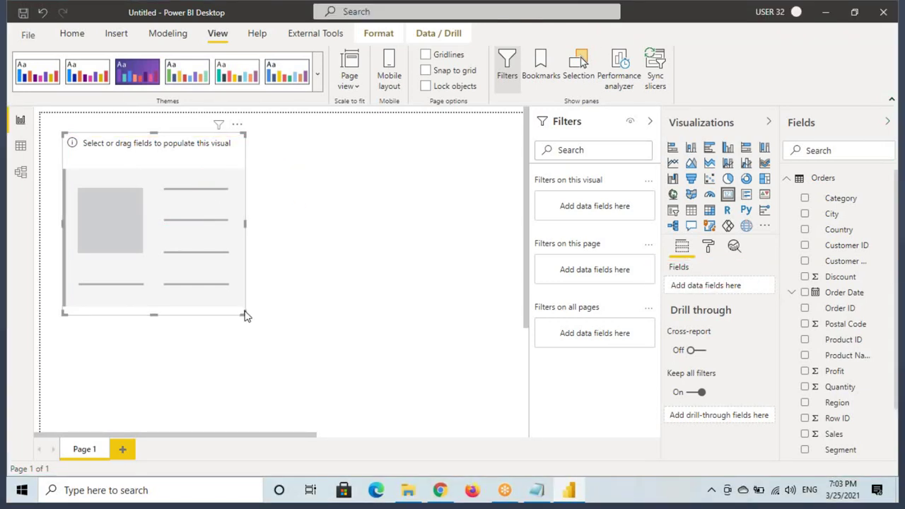
- Shrink the empty card visual and assign the Orders table's Quantity field to it
{"action": "left_click_drag", "start_coordinate": [245, 314], "coordinate": [191, 218]}
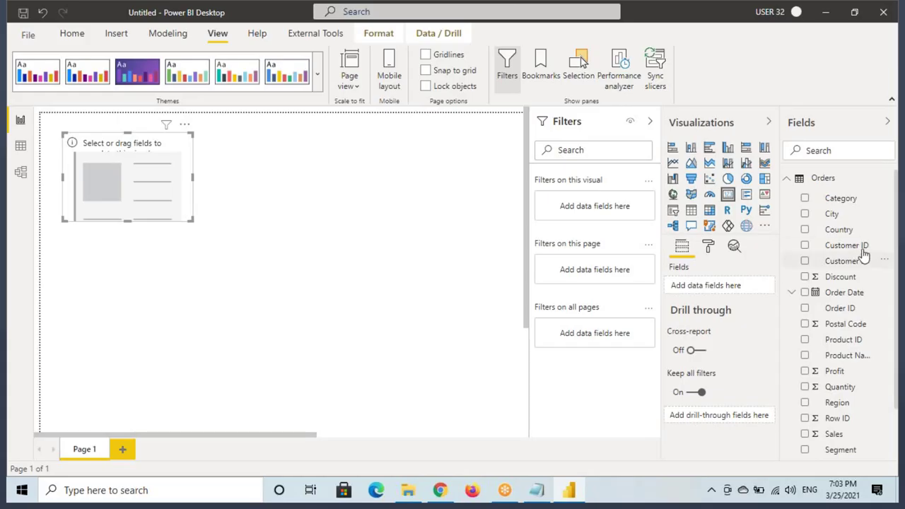
{"action": "scroll", "coordinate": [857, 297], "scroll_direction": "down", "scroll_amount": 2}
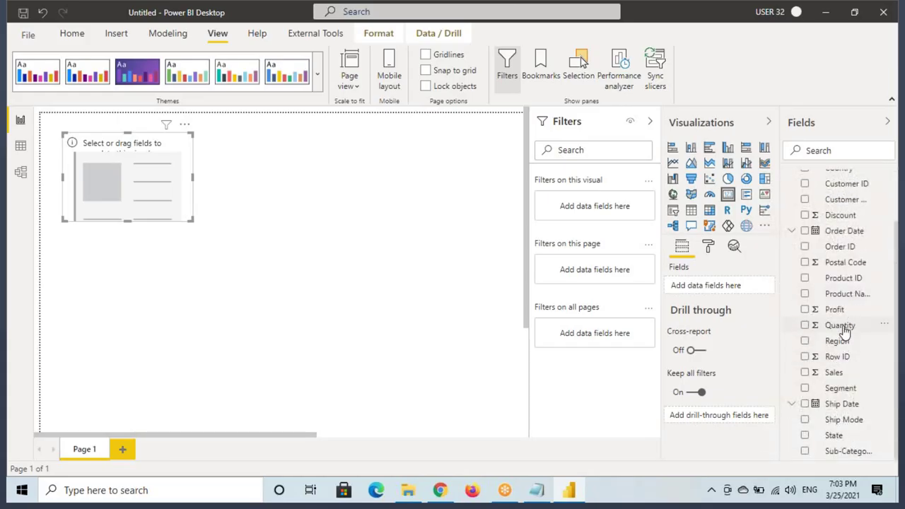
{"action": "left_click", "coordinate": [843, 326]}
{"action": "left_click_drag", "start_coordinate": [849, 327], "coordinate": [739, 290]}
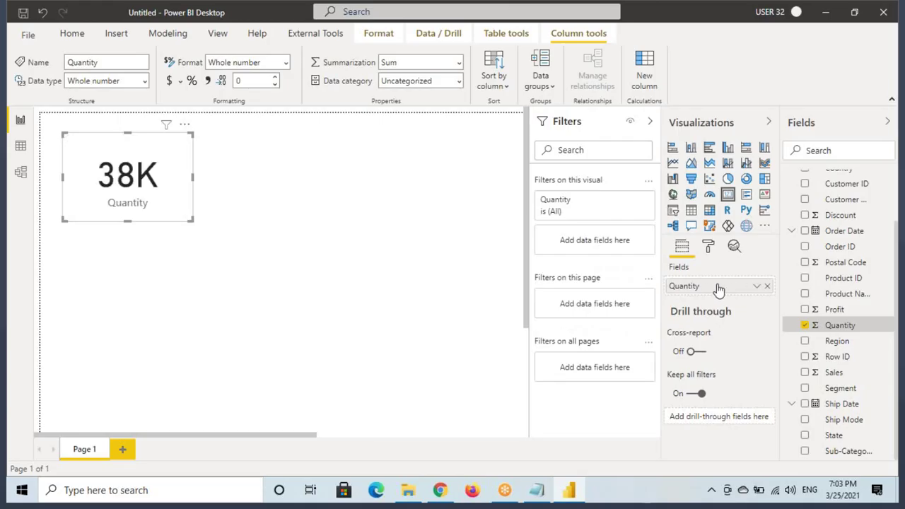
- View the aggregation options of the card's Quantity field, close them unchanged and shrink the card visual slightly
{"action": "left_click", "coordinate": [756, 286]}
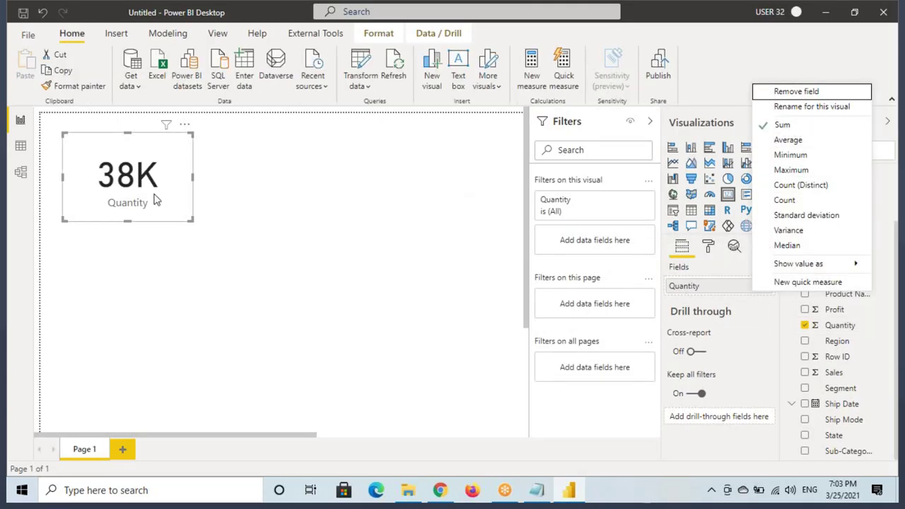
{"action": "left_click", "coordinate": [106, 186]}
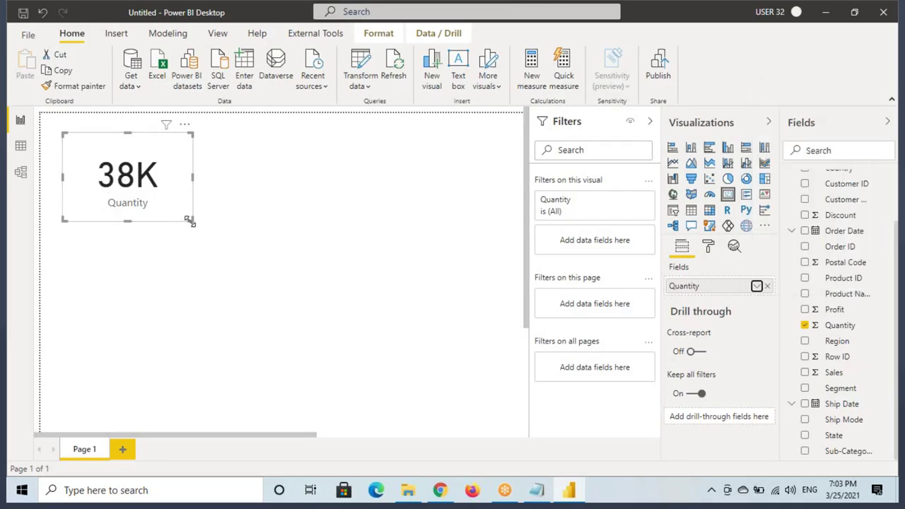
{"action": "left_click_drag", "start_coordinate": [188, 221], "coordinate": [177, 208]}
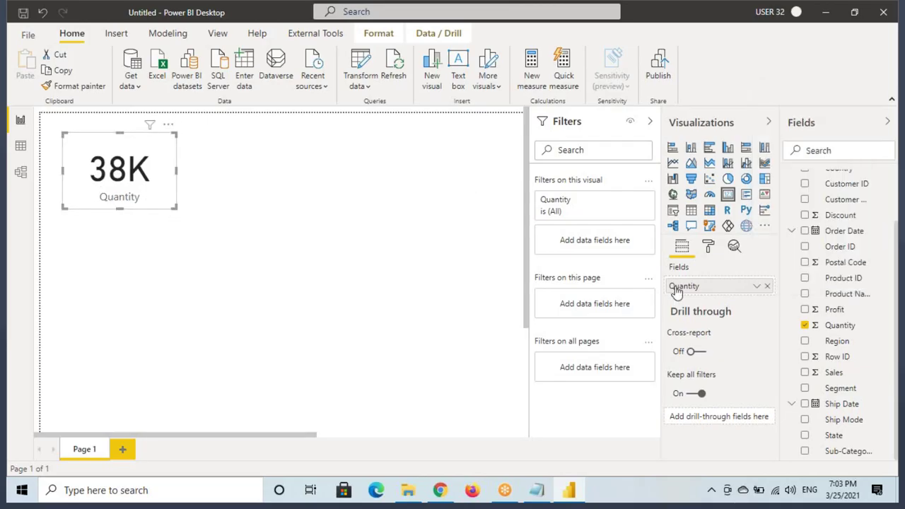
- Replace Quantity with Sales in the card visual and outline its field well with the screen-sharing drawing tool
{"action": "left_click_drag", "start_coordinate": [663, 261], "coordinate": [773, 297]}
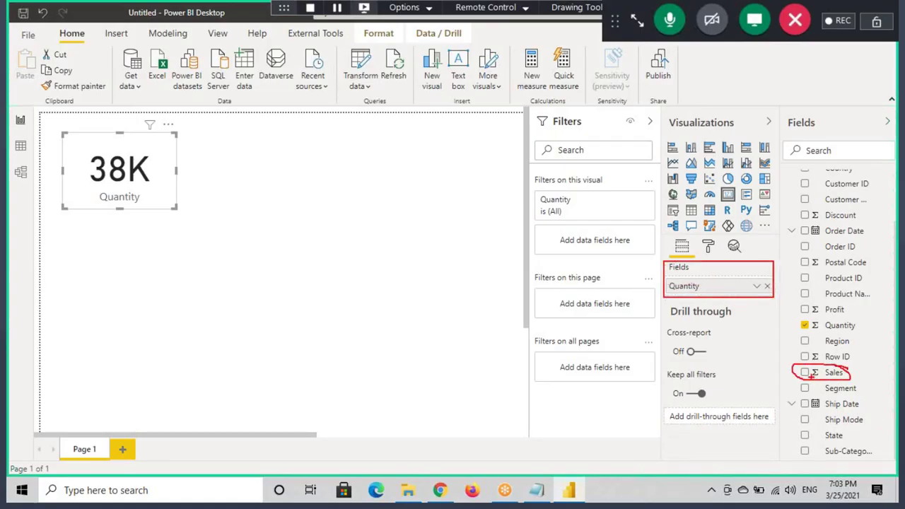
{"action": "left_click_drag", "start_coordinate": [802, 385], "coordinate": [723, 290]}
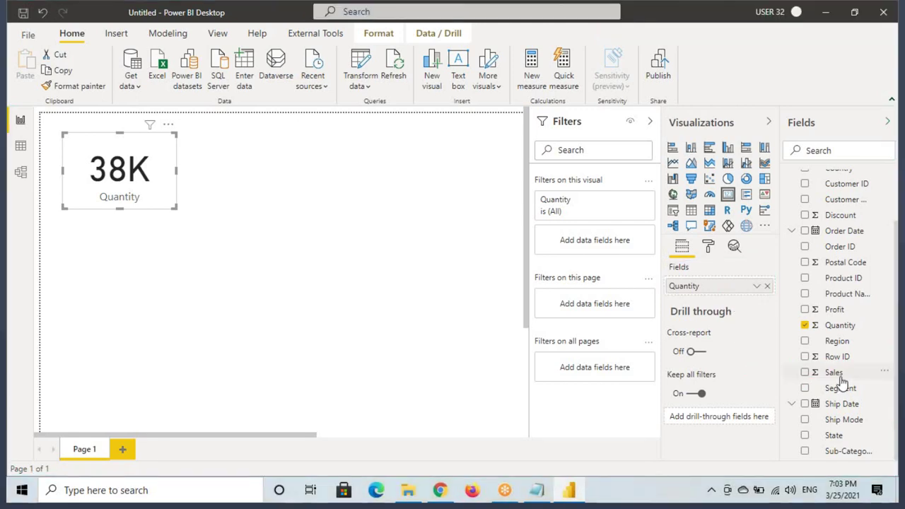
{"action": "left_click_drag", "start_coordinate": [834, 373], "coordinate": [707, 296]}
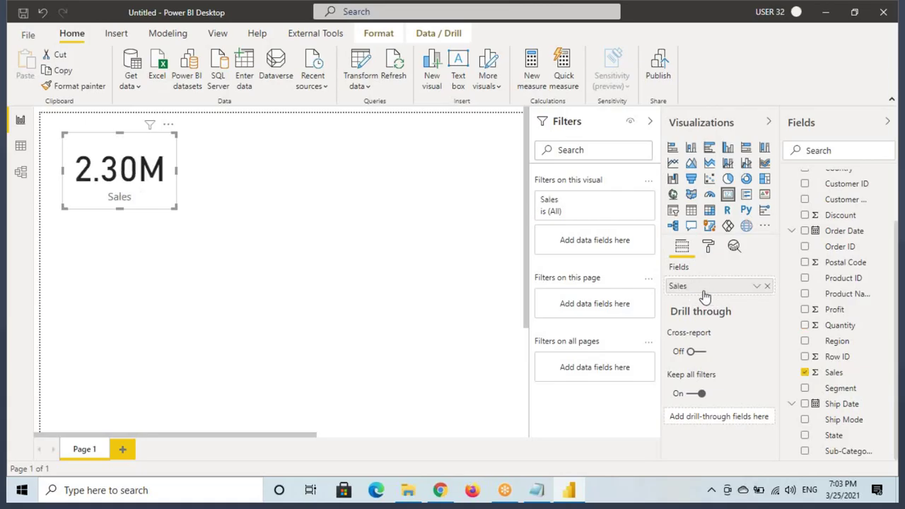
{"action": "key", "text": "ctrl+shift+d"}
{"action": "left_click_drag", "start_coordinate": [662, 277], "coordinate": [777, 297]}
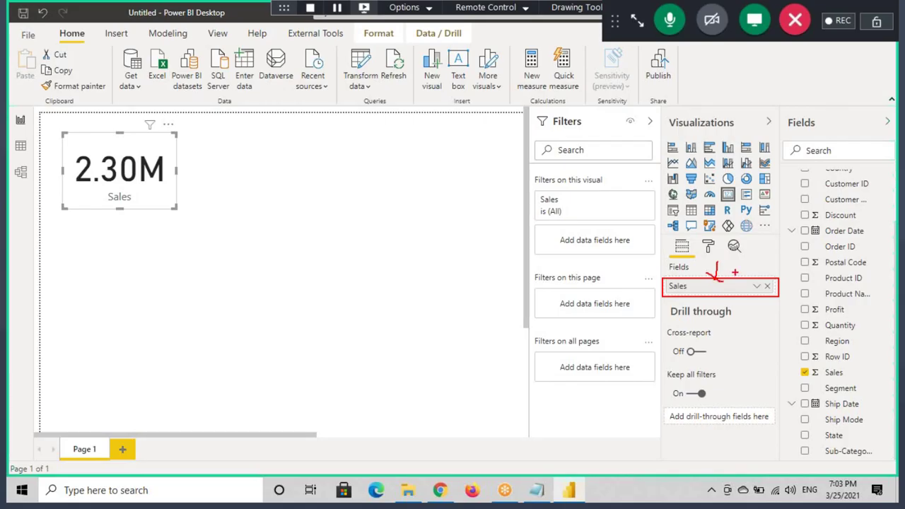
{"action": "key", "text": "ctrl+shift+d"}
- Switch to the Notepad notes and add the line "A Card Visual will allow Only One KPI / Fact Column" under the Card Visual note
{"action": "left_click", "coordinate": [535, 487]}
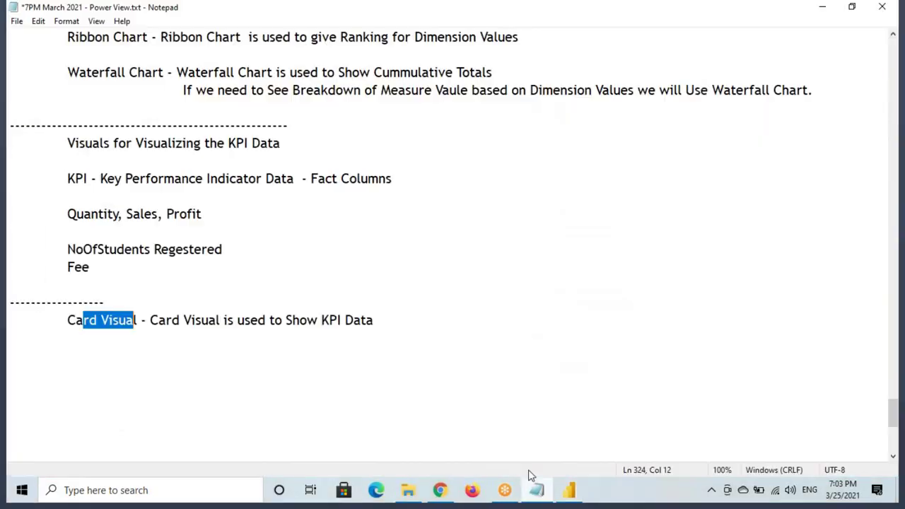
{"action": "left_click", "coordinate": [380, 328]}
{"action": "key", "text": "Return"}
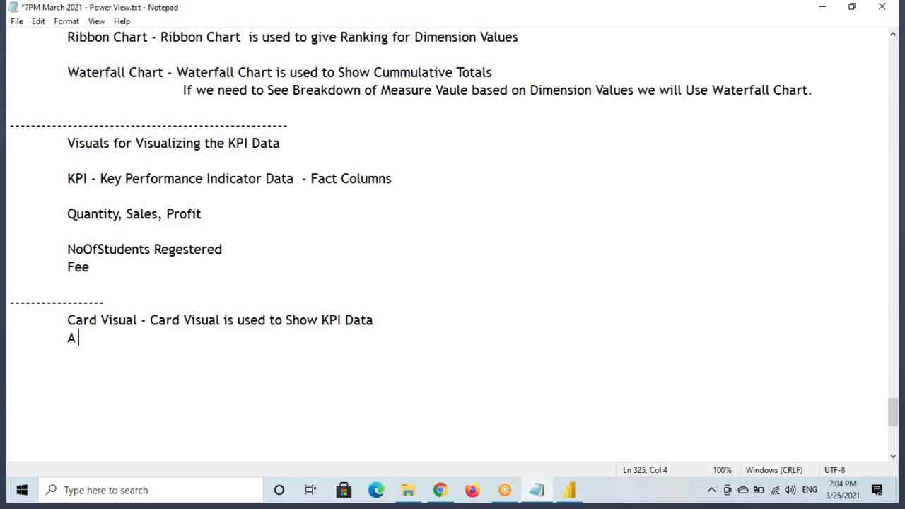
{"action": "type", "text": "A Card Visual will a"}
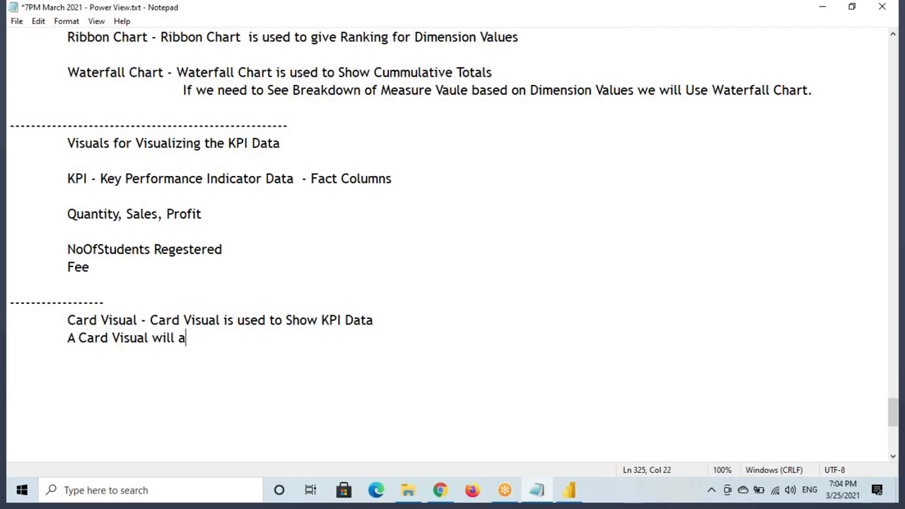
{"action": "type", "text": "loww"}
{"action": "key", "text": "BackSpace"}
{"action": "key", "text": "BackSpace"}
{"action": "type", "text": "low Only "}
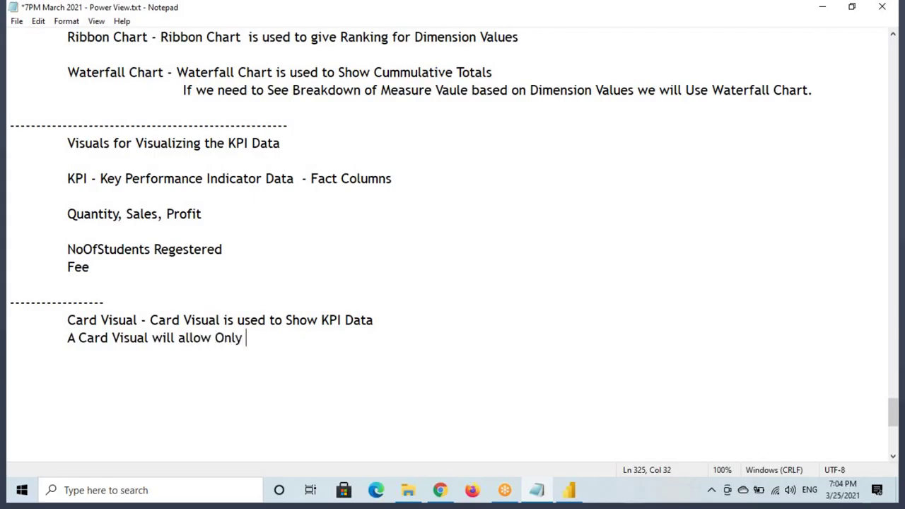
{"action": "type", "text": "One KPI"}
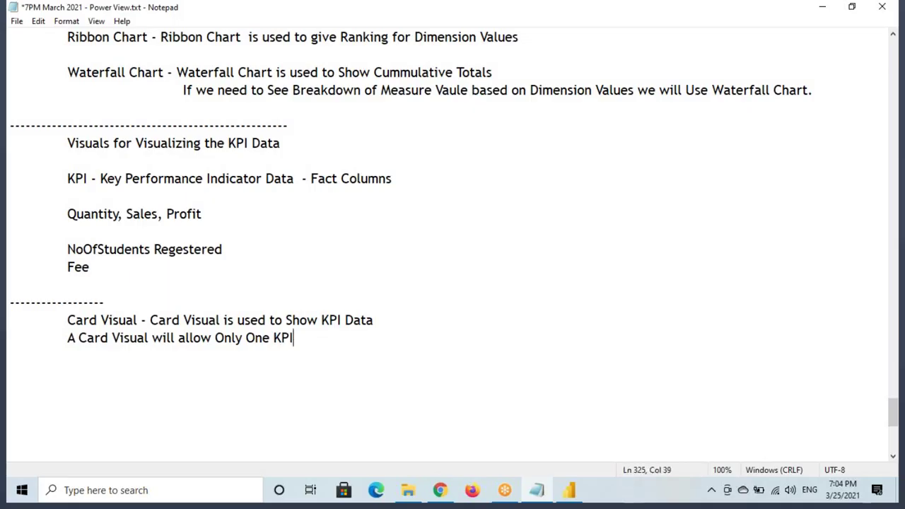
{"action": "type", "text": " / Fact Column"}
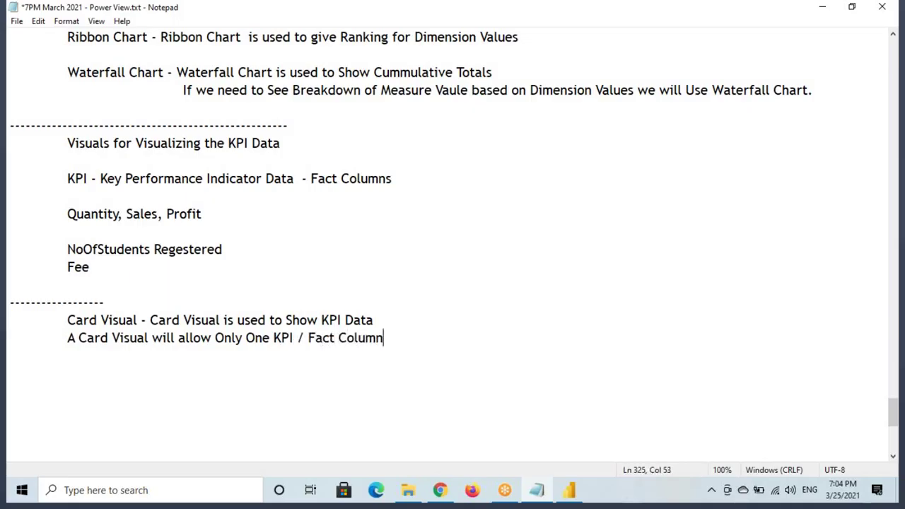
{"action": "left_click_drag", "start_coordinate": [84, 338], "coordinate": [382, 338]}
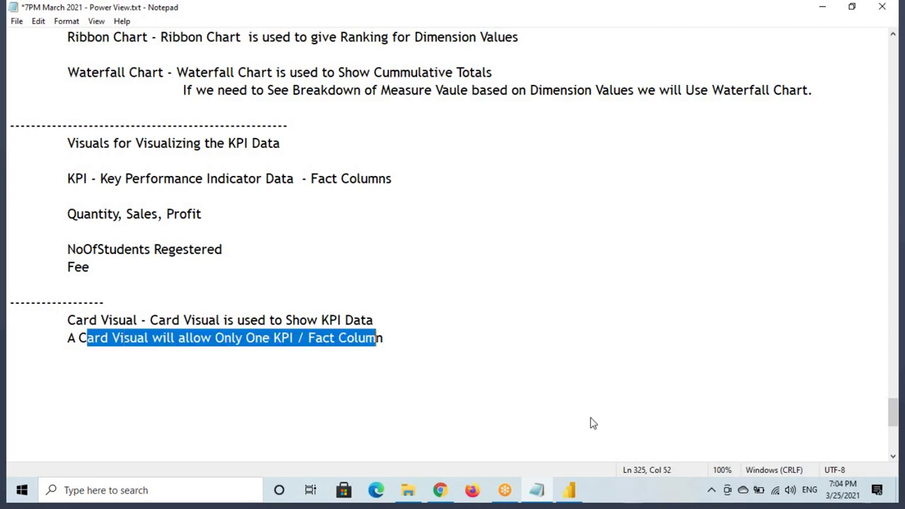
- Switch to Power BI Desktop, replace Sales with Quantity in the card visual and shrink the card slightly
{"action": "left_click", "coordinate": [569, 490]}
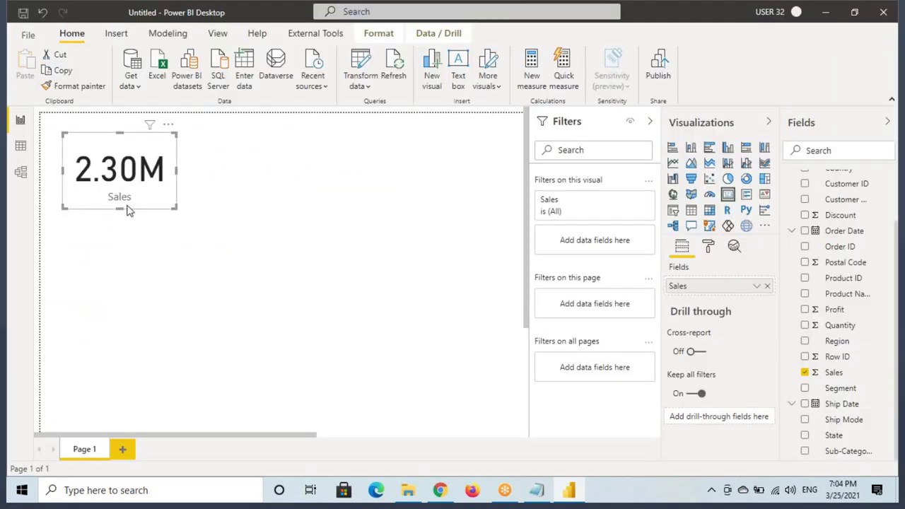
{"action": "left_click", "coordinate": [767, 287]}
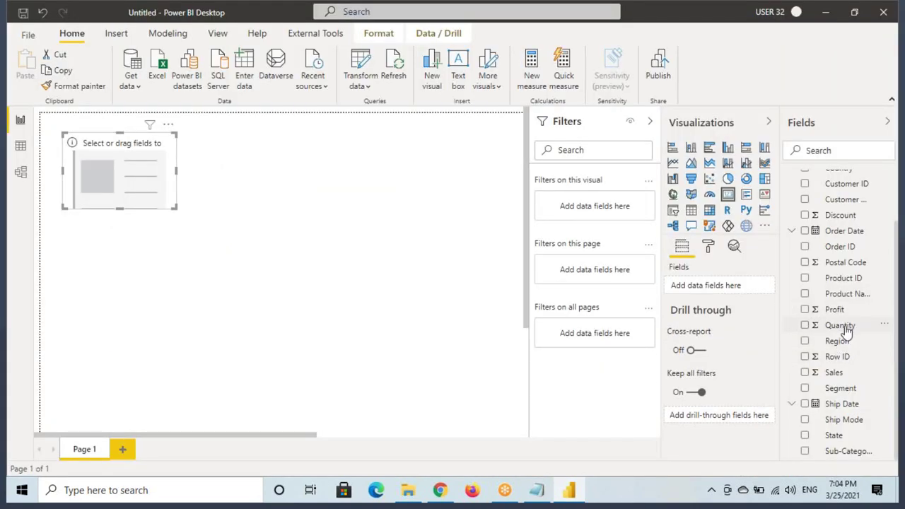
{"action": "left_click_drag", "start_coordinate": [845, 327], "coordinate": [714, 288]}
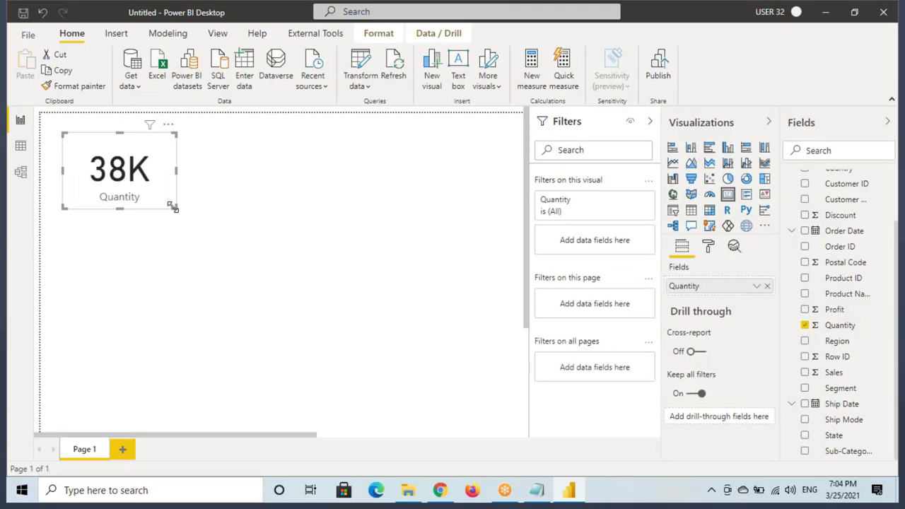
{"action": "left_click_drag", "start_coordinate": [171, 207], "coordinate": [169, 204]}
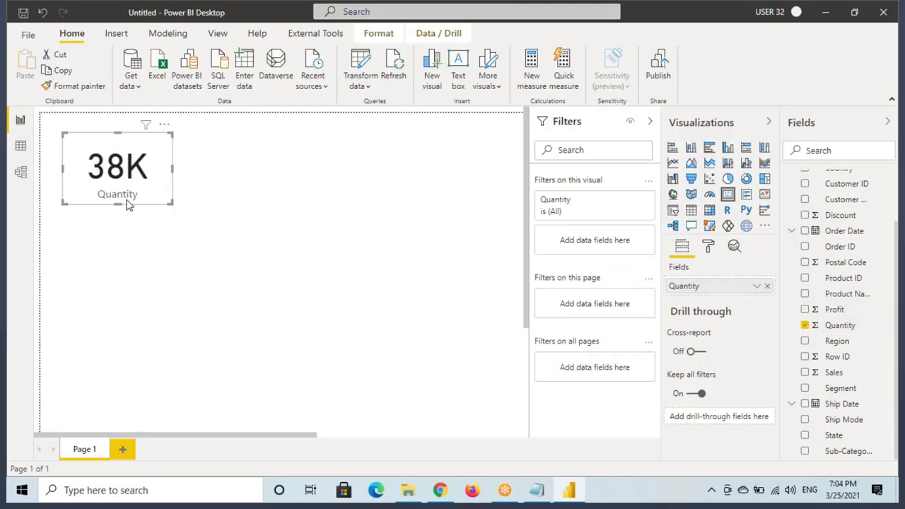
- Open the card's format settings and mark on screen how its value and caption relate to the Data label and Category label sections
{"action": "left_click", "coordinate": [708, 247]}
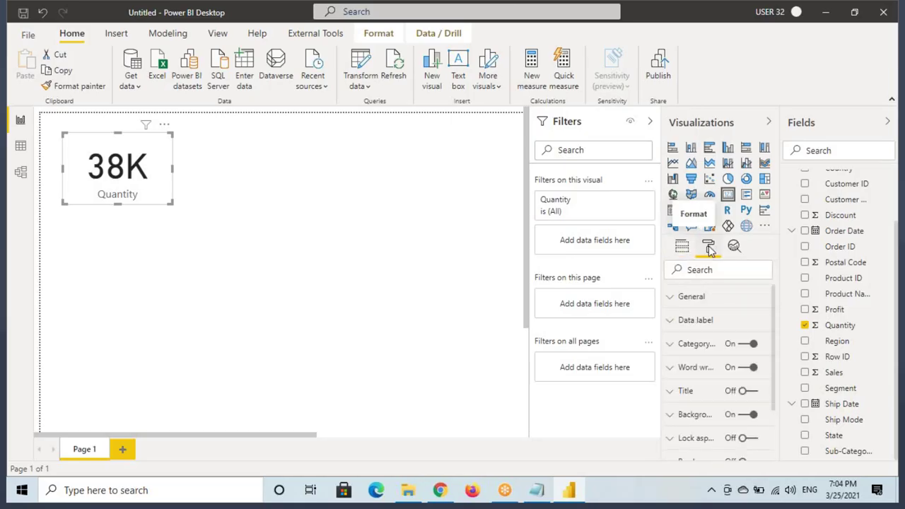
{"action": "key", "text": "ctrl+2"}
{"action": "left_click_drag", "start_coordinate": [669, 286], "coordinate": [718, 308]}
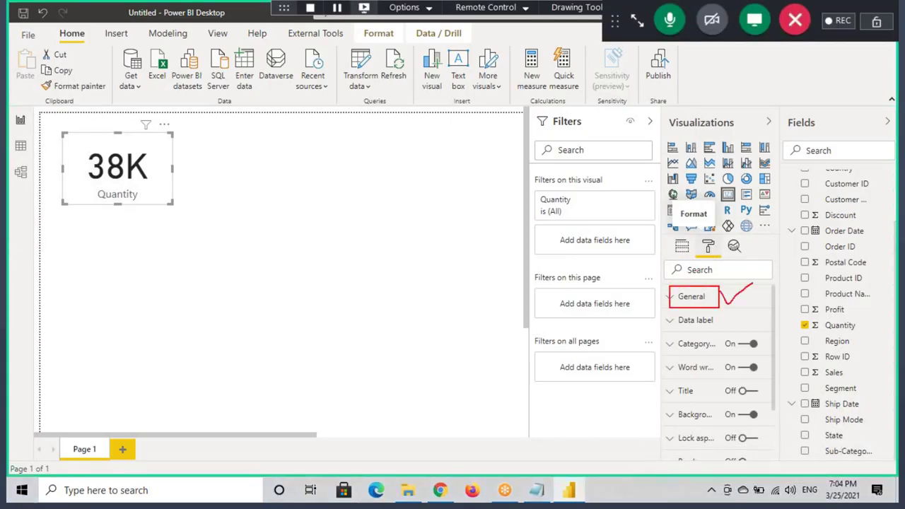
{"action": "mouse_move", "coordinate": [675, 326]}
{"action": "left_mouse_down"}
{"action": "mouse_move", "coordinate": [722, 329]}
{"action": "mouse_move", "coordinate": [649, 315]}
{"action": "left_mouse_up"}
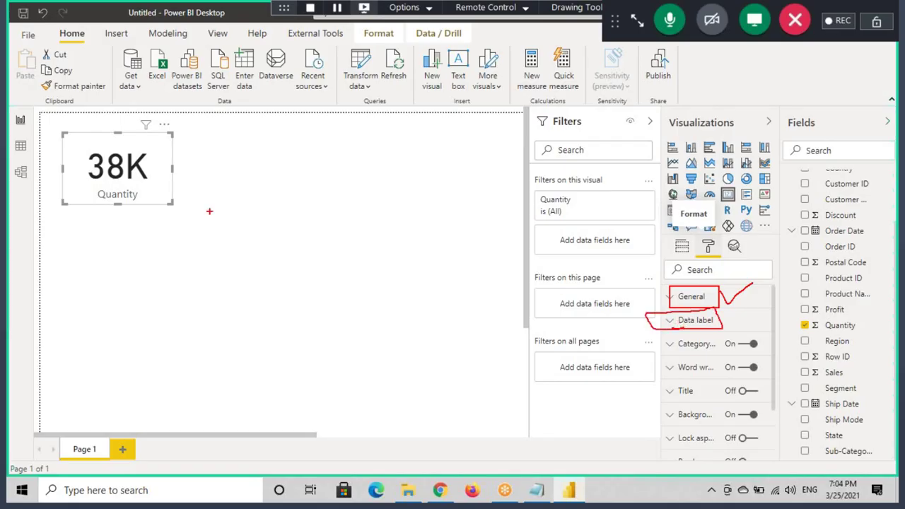
{"action": "left_click_drag", "start_coordinate": [87, 180], "coordinate": [147, 177]}
{"action": "mouse_move", "coordinate": [77, 150]}
{"action": "left_mouse_down"}
{"action": "mouse_move", "coordinate": [672, 306]}
{"action": "mouse_move", "coordinate": [578, 320]}
{"action": "left_mouse_up"}
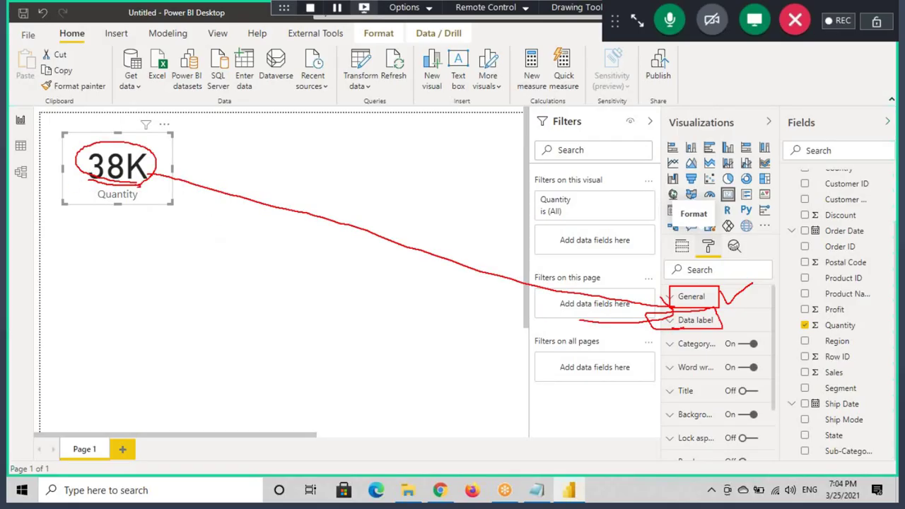
{"action": "mouse_move", "coordinate": [119, 180]}
{"action": "left_mouse_down"}
{"action": "mouse_move", "coordinate": [154, 199]}
{"action": "mouse_move", "coordinate": [679, 345]}
{"action": "left_mouse_up"}
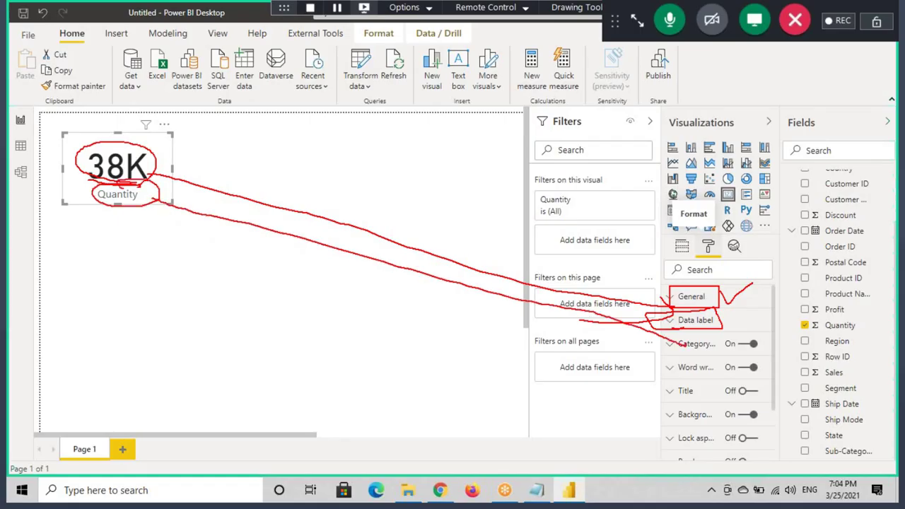
{"action": "key", "text": "Escape"}
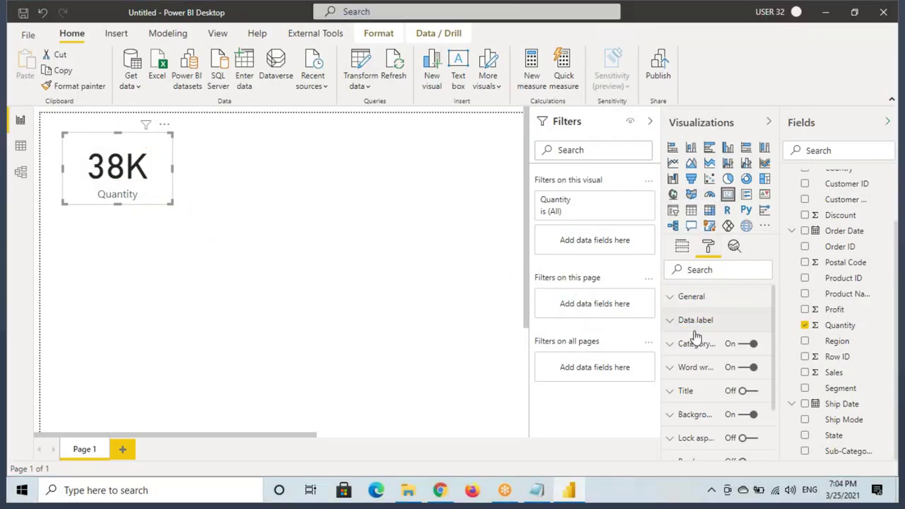
- Set the card's data label color to the light blue swatch from the recent colors
{"action": "left_click", "coordinate": [684, 327]}
{"action": "scroll", "coordinate": [668, 316], "scroll_direction": "down", "scroll_amount": 1}
{"action": "left_click", "coordinate": [683, 297]}
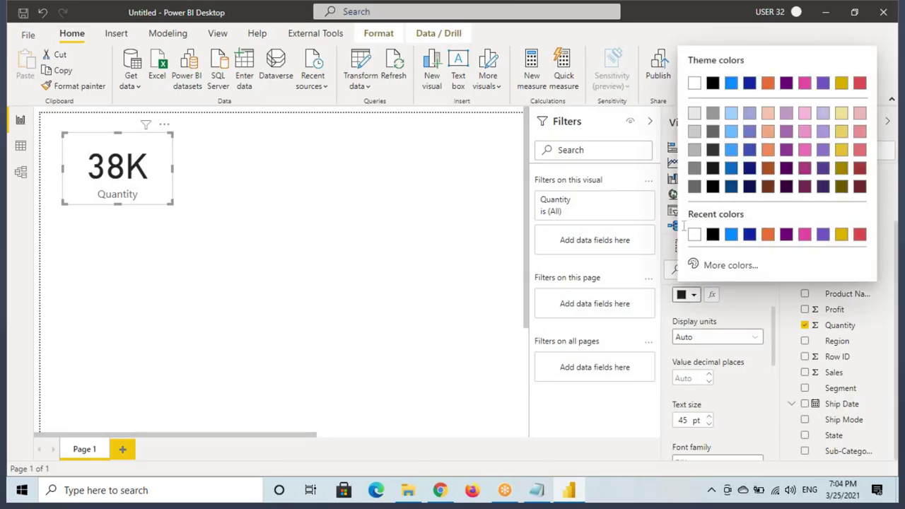
{"action": "left_click", "coordinate": [730, 236]}
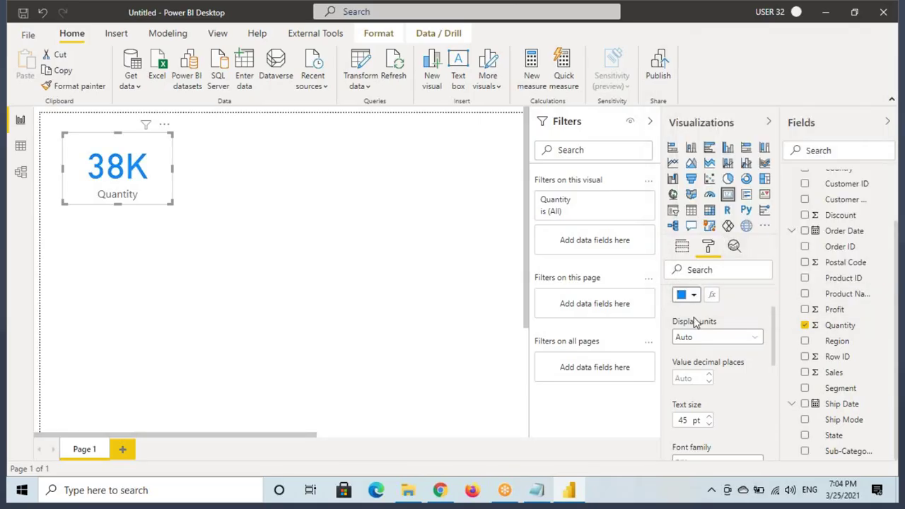
- Try a 36 pt text size for the card's data label, settle on 25 pt and collapse the Data label settings
{"action": "scroll", "coordinate": [694, 360], "scroll_direction": "down", "scroll_amount": 1}
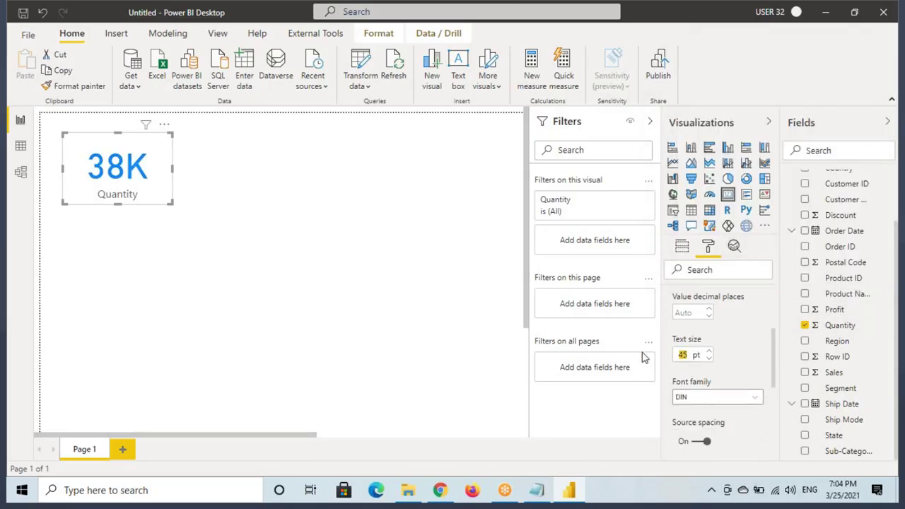
{"action": "type", "text": "36"}
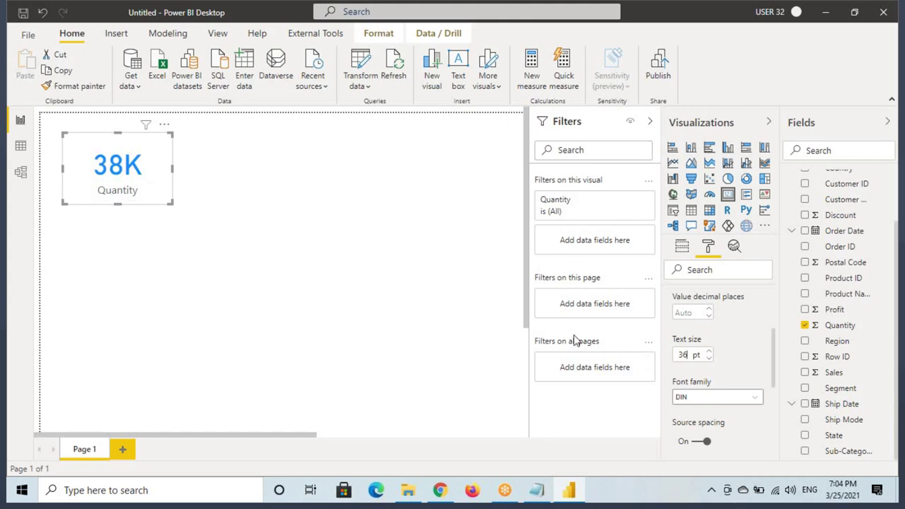
{"action": "type", "text": "25"}
{"action": "left_click", "coordinate": [708, 351]}
{"action": "left_click", "coordinate": [709, 351]}
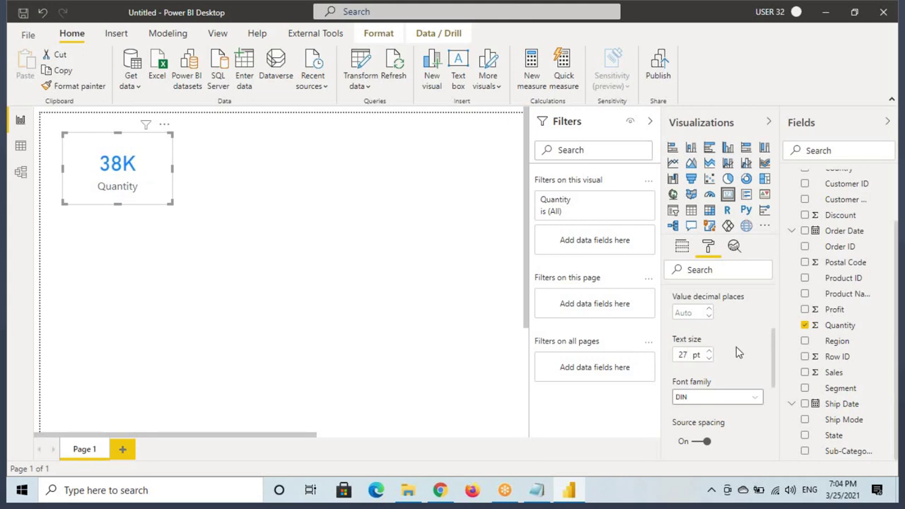
{"action": "type", "text": "25"}
{"action": "scroll", "coordinate": [740, 348], "scroll_direction": "up", "scroll_amount": 5}
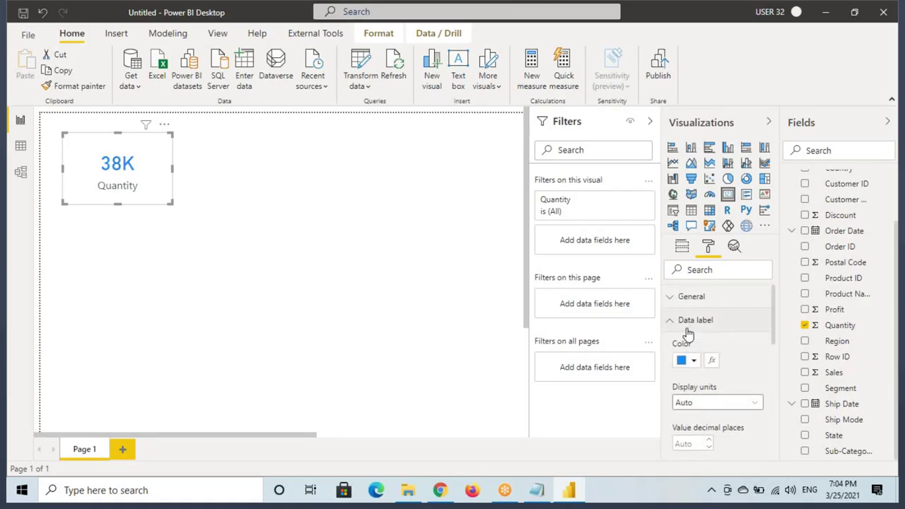
{"action": "left_click", "coordinate": [684, 325]}
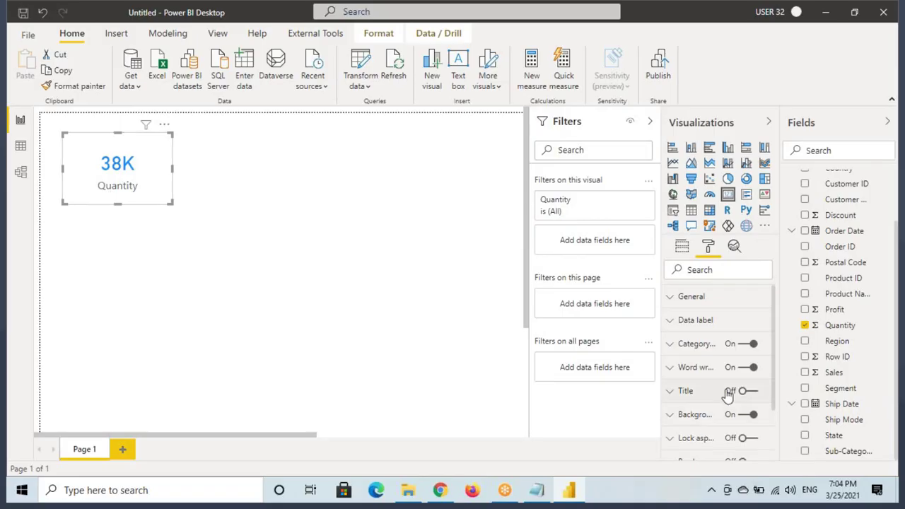
- Set the card's category label color to orange and collapse the Category label settings
{"action": "left_click", "coordinate": [699, 344]}
{"action": "left_click", "coordinate": [689, 387]}
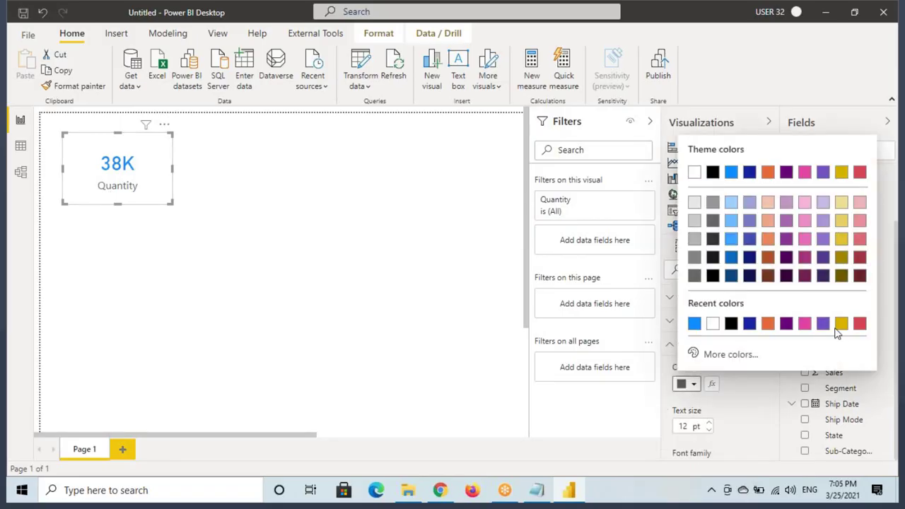
{"action": "left_click", "coordinate": [768, 326]}
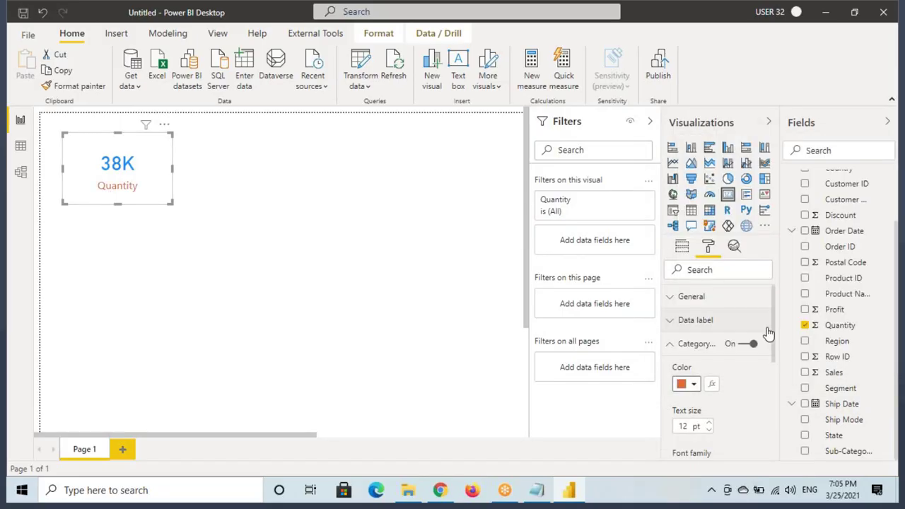
{"action": "left_click", "coordinate": [695, 345]}
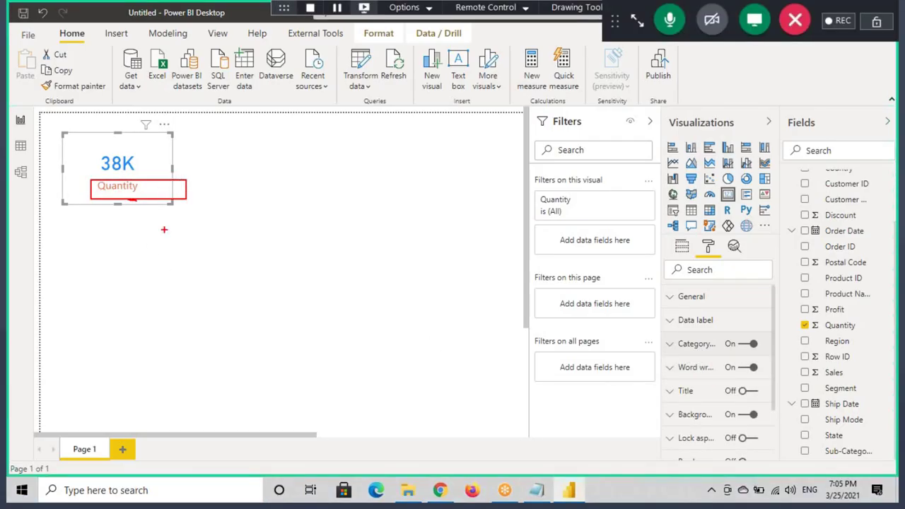
- Turn on the Quantity card's border, pick a color for it from the palette and collapse the Border settings
{"action": "left_click_drag", "start_coordinate": [682, 374], "coordinate": [761, 372]}
{"action": "scroll", "coordinate": [686, 393], "scroll_direction": "down", "scroll_amount": 2}
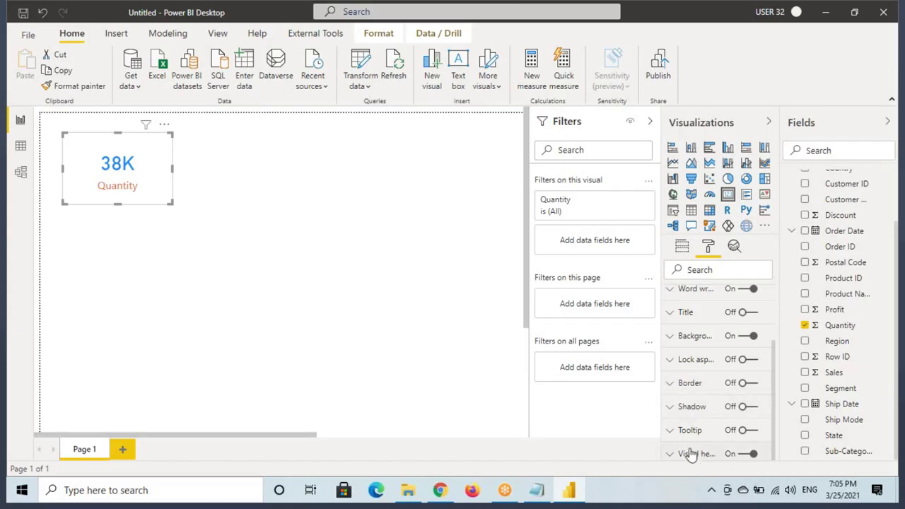
{"action": "scroll", "coordinate": [691, 443], "scroll_direction": "up", "scroll_amount": 2}
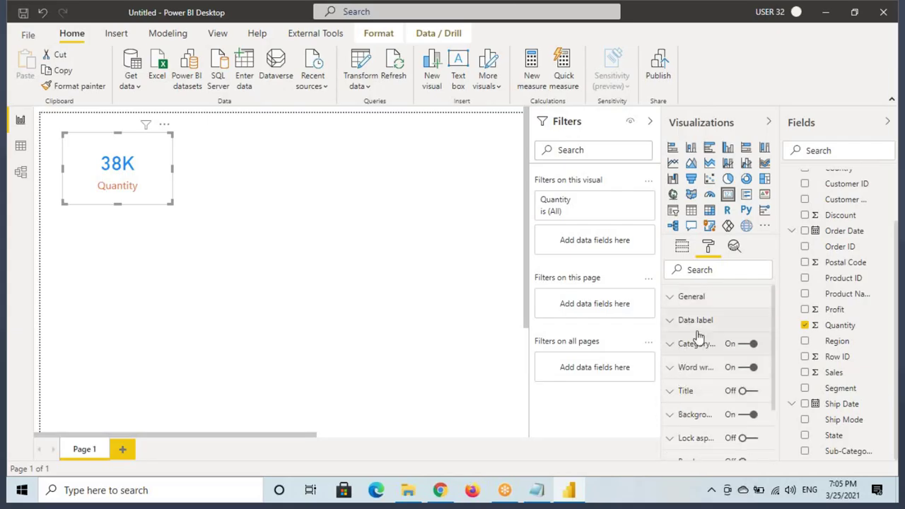
{"action": "scroll", "coordinate": [748, 400], "scroll_direction": "down", "scroll_amount": 2}
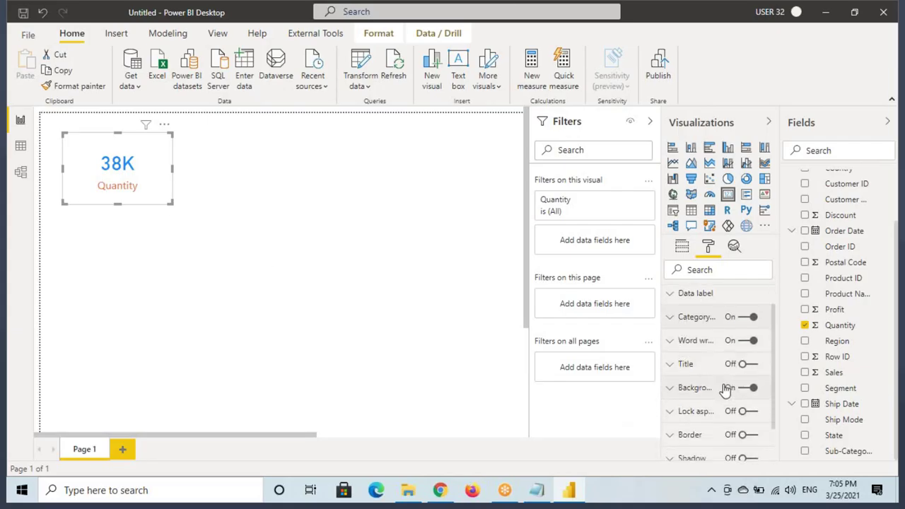
{"action": "left_click", "coordinate": [746, 383]}
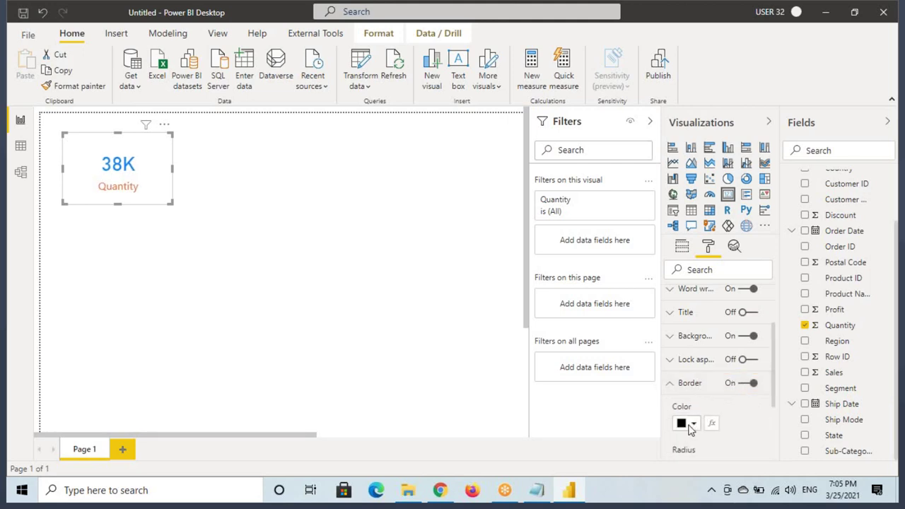
{"action": "left_click", "coordinate": [692, 423]}
{"action": "left_click", "coordinate": [694, 278]}
{"action": "left_click", "coordinate": [690, 383]}
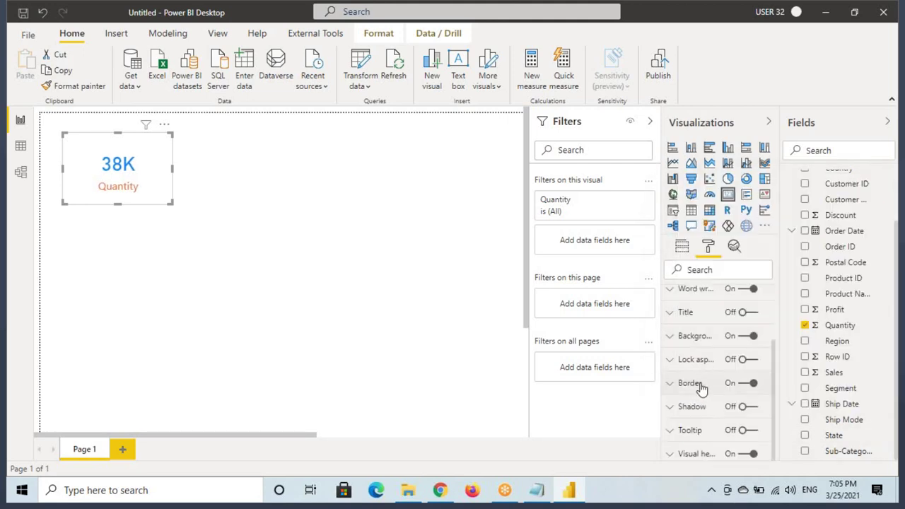
- Turn on the Quantity card's shadow with its position set to Inside, and shrink the card to fit its contents more closely
{"action": "left_click", "coordinate": [746, 407]}
{"action": "scroll", "coordinate": [706, 417], "scroll_direction": "down", "scroll_amount": 1}
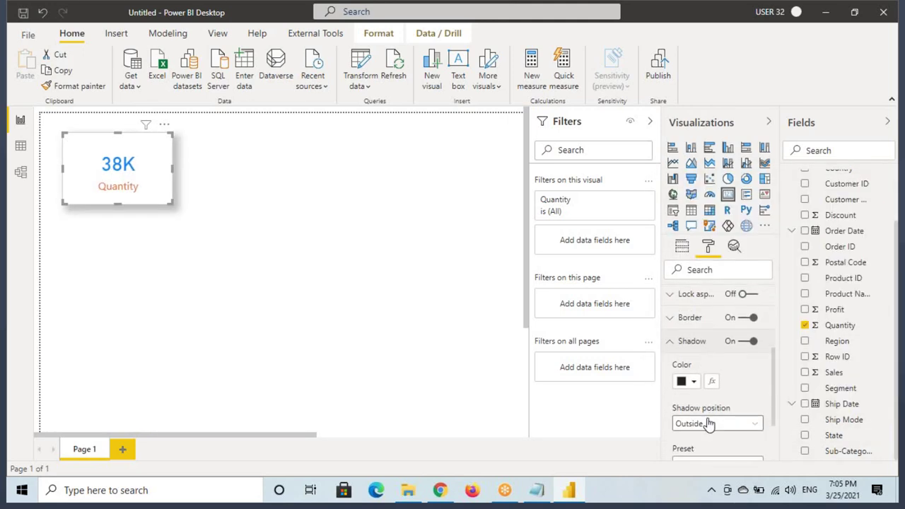
{"action": "left_click", "coordinate": [701, 423]}
{"action": "left_click", "coordinate": [693, 454]}
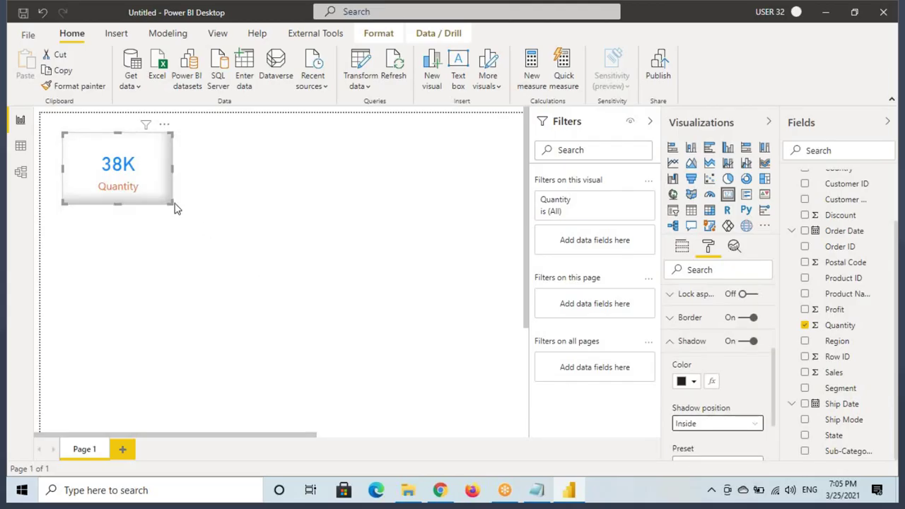
{"action": "left_click_drag", "start_coordinate": [170, 202], "coordinate": [135, 182]}
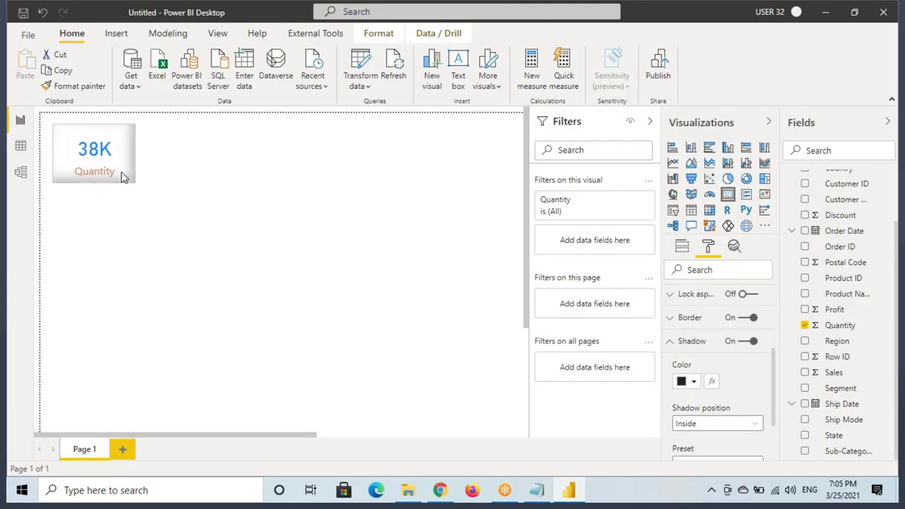
- Examine the Sales column in the Orders table data and return to the report page
{"action": "left_click", "coordinate": [21, 145]}
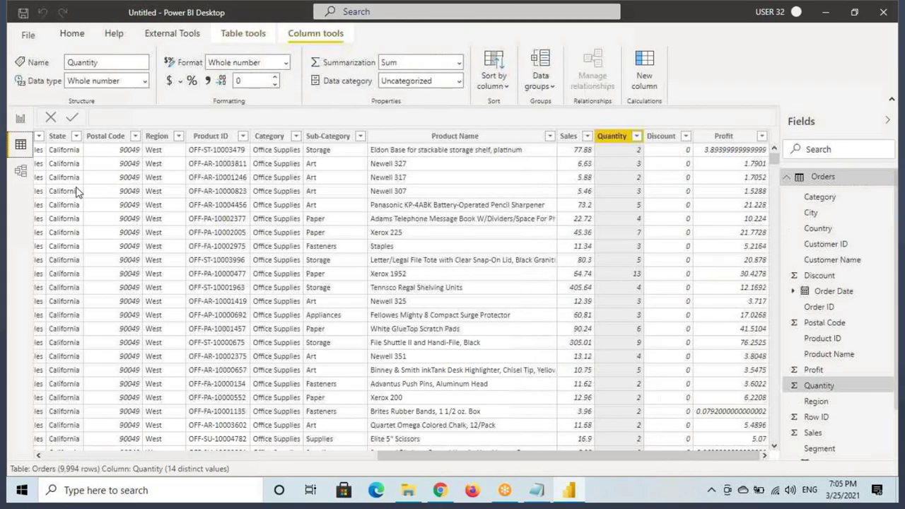
{"action": "left_click", "coordinate": [568, 136]}
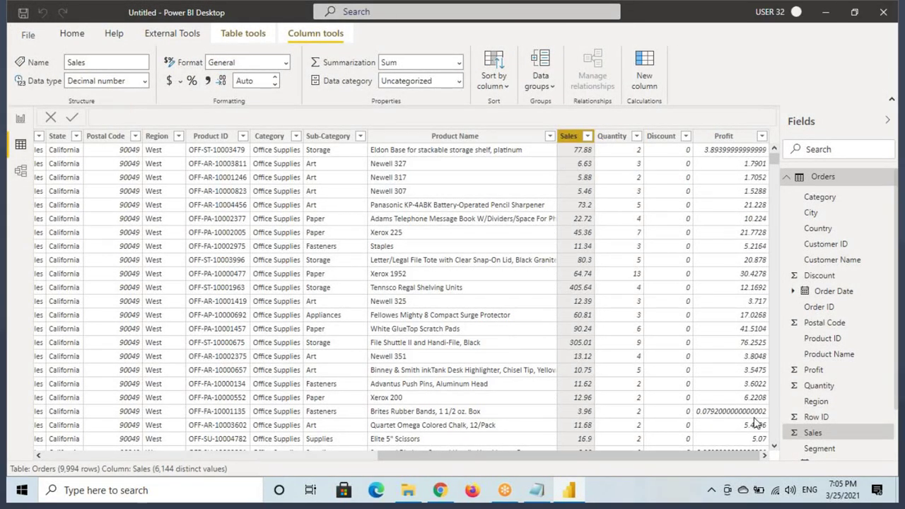
{"action": "left_click", "coordinate": [21, 119]}
- Add a second card showing Sales below the Quantity card, sized to match it, and collapse the Filters pane
{"action": "left_click", "coordinate": [170, 229]}
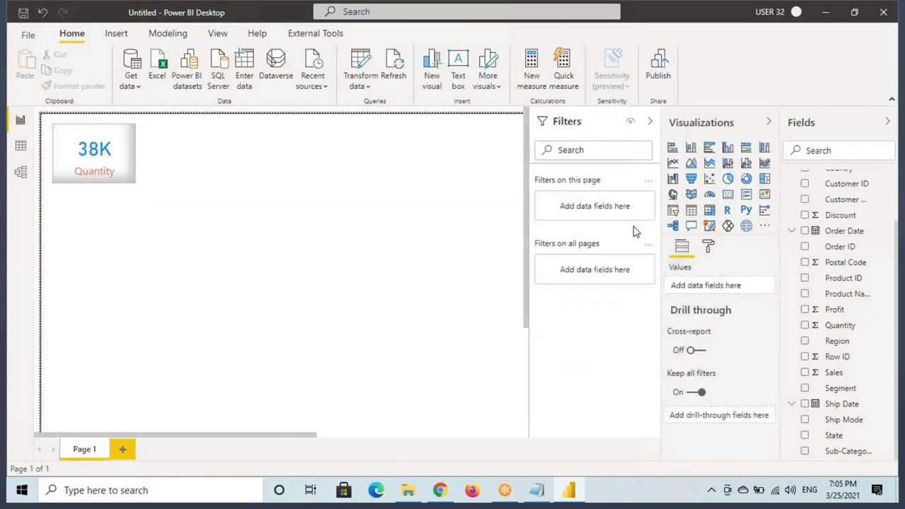
{"action": "left_click", "coordinate": [727, 195]}
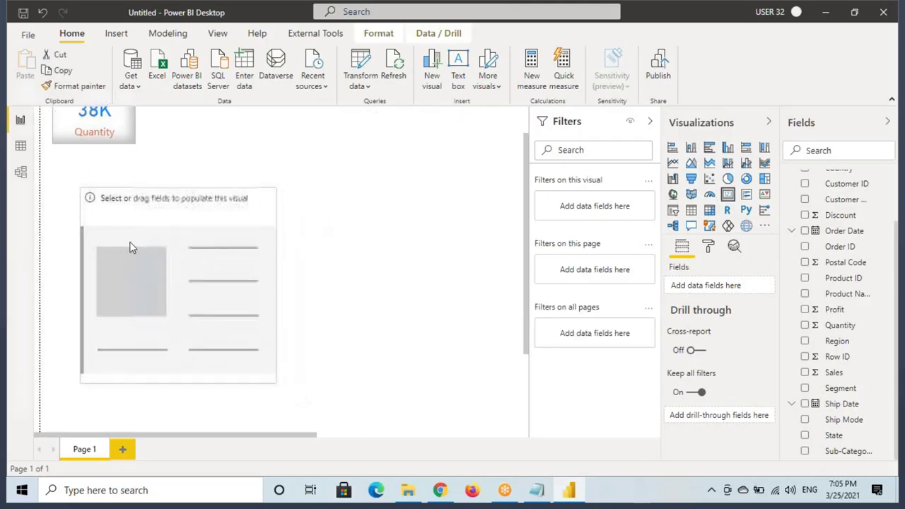
{"action": "left_click_drag", "start_coordinate": [244, 355], "coordinate": [166, 256]}
{"action": "left_click", "coordinate": [649, 121]}
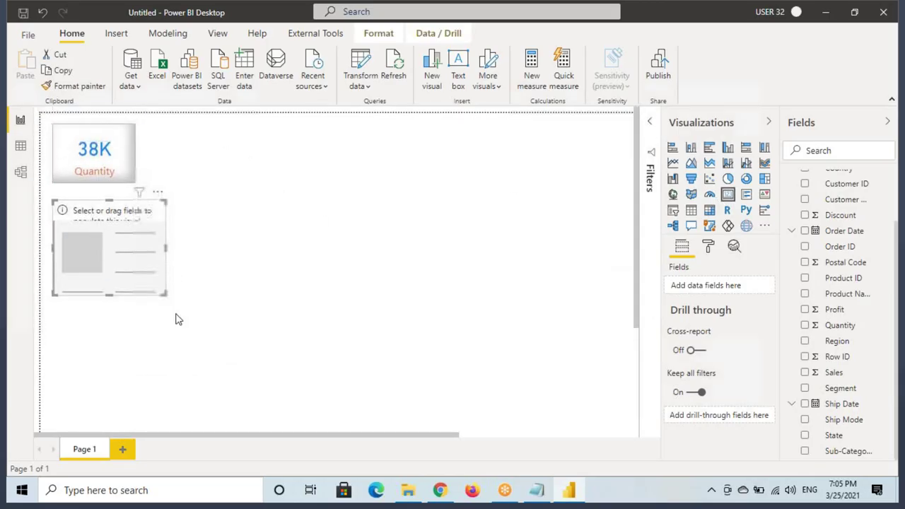
{"action": "left_click_drag", "start_coordinate": [163, 293], "coordinate": [133, 254]}
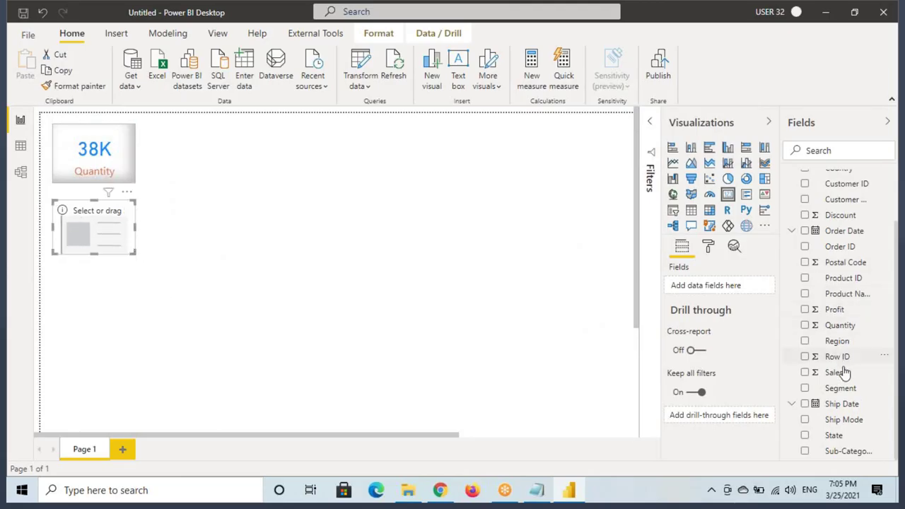
{"action": "left_click_drag", "start_coordinate": [840, 372], "coordinate": [714, 286]}
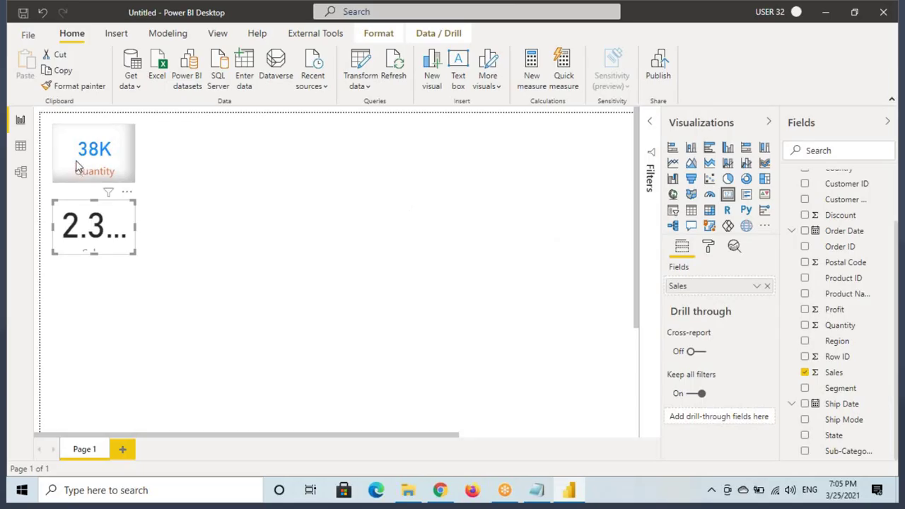
- Copy the Quantity card's formatting onto the Sales card with Format painter
{"action": "left_click", "coordinate": [78, 167]}
{"action": "left_click", "coordinate": [72, 86]}
{"action": "left_click", "coordinate": [114, 226]}
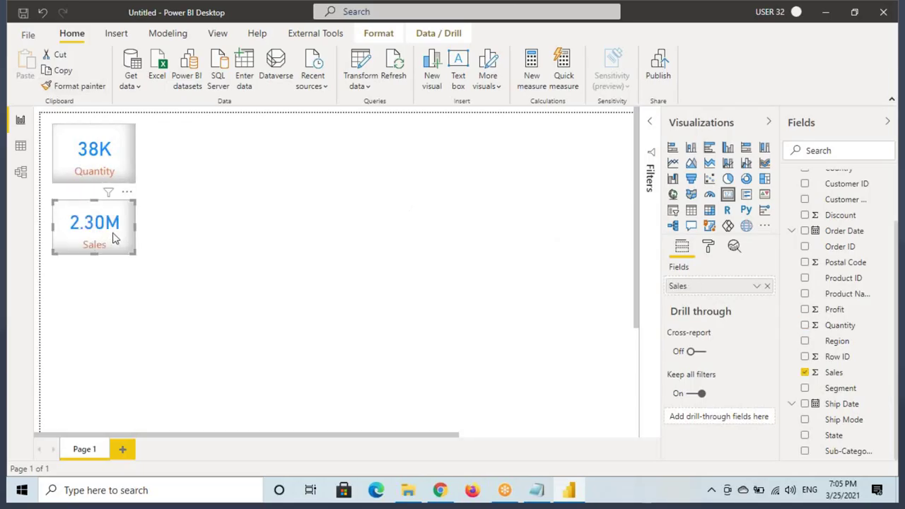
{"action": "left_click", "coordinate": [100, 289]}
- Move the Sales card up close beneath the Quantity card and reduce the Quantity card's height slightly from its upper edge
{"action": "left_click_drag", "start_coordinate": [106, 251], "coordinate": [102, 238]}
{"action": "left_click", "coordinate": [91, 147]}
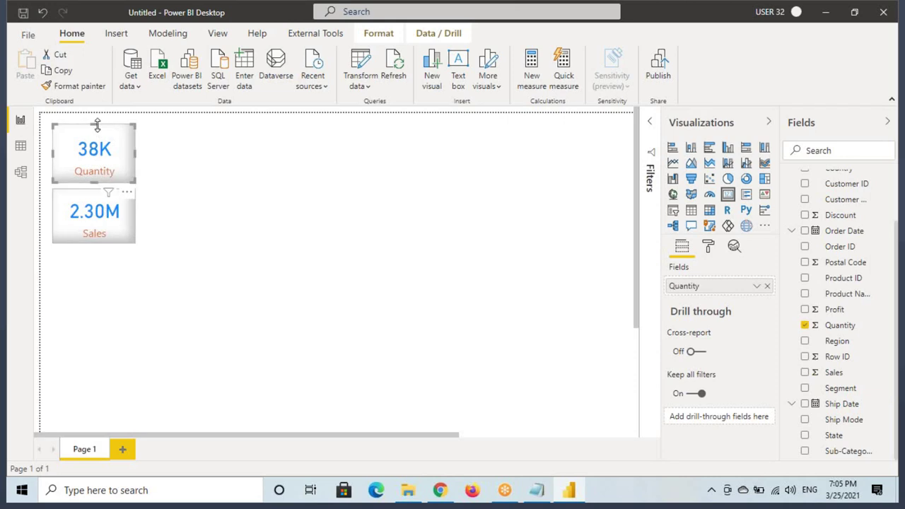
{"action": "left_click_drag", "start_coordinate": [95, 130], "coordinate": [99, 144]}
{"action": "left_click", "coordinate": [94, 322]}
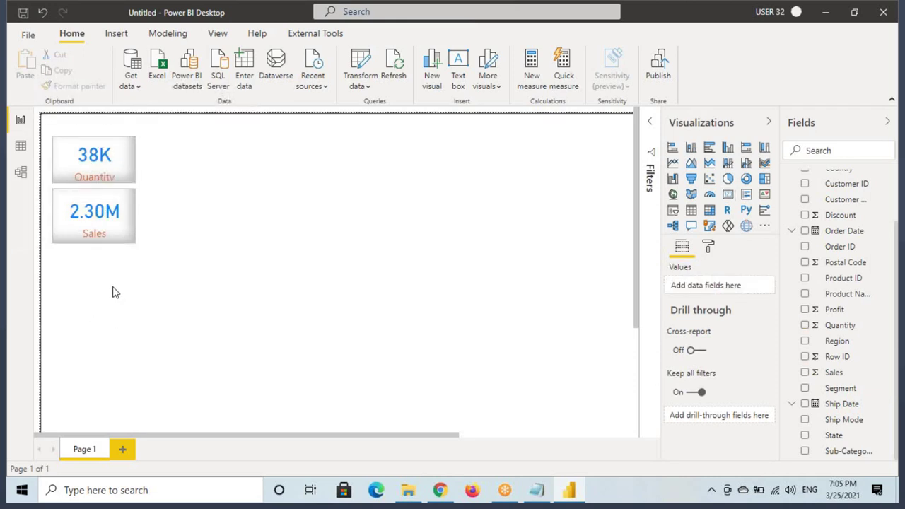
{"action": "left_click", "coordinate": [89, 154]}
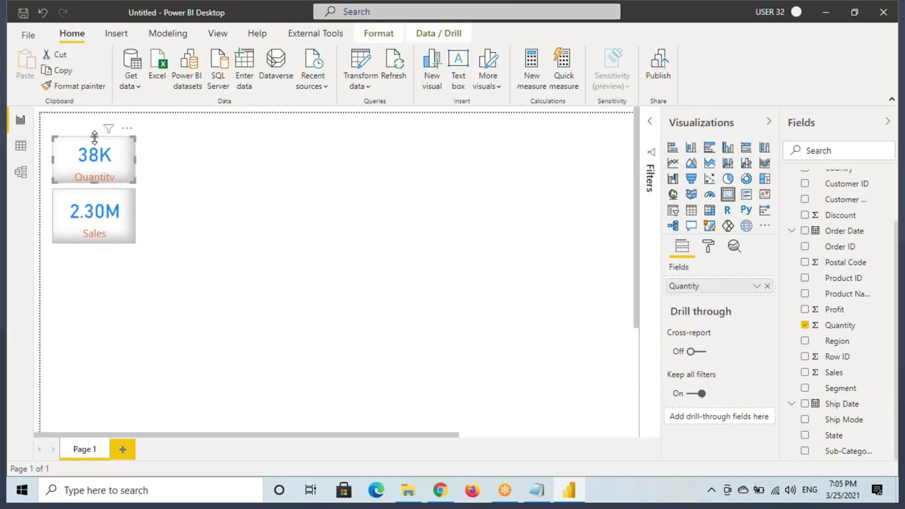
{"action": "left_click_drag", "start_coordinate": [95, 135], "coordinate": [96, 131]}
{"action": "left_click", "coordinate": [460, 252]}
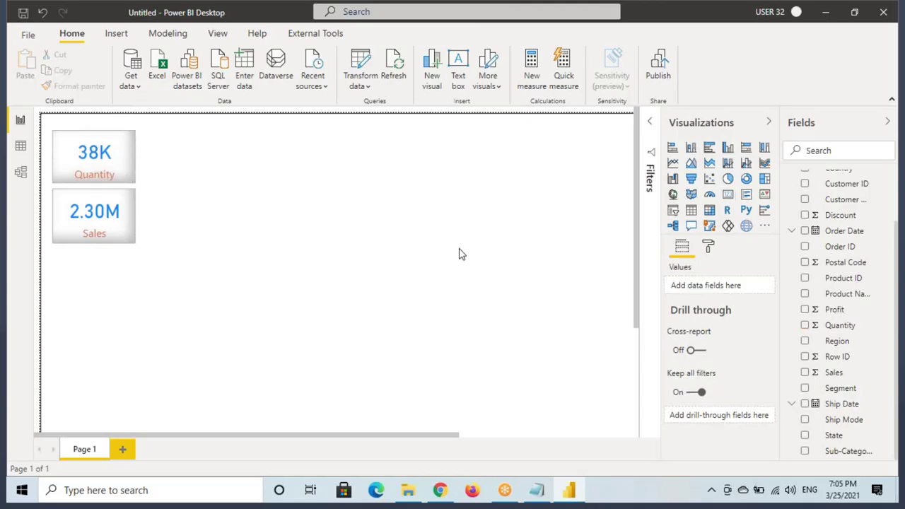
- Add a third card showing Profit below the Sales card, sized to match the other cards
{"action": "left_click", "coordinate": [727, 195]}
{"action": "left_click_drag", "start_coordinate": [278, 285], "coordinate": [214, 202]}
{"action": "left_click_drag", "start_coordinate": [247, 349], "coordinate": [137, 215]}
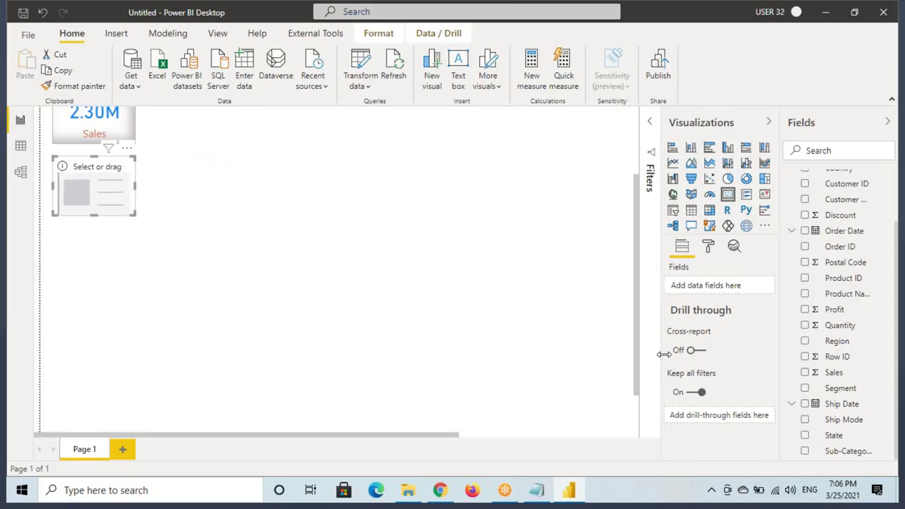
{"action": "left_click_drag", "start_coordinate": [817, 309], "coordinate": [721, 286]}
{"action": "scroll", "coordinate": [343, 374], "scroll_direction": "up", "scroll_amount": 3}
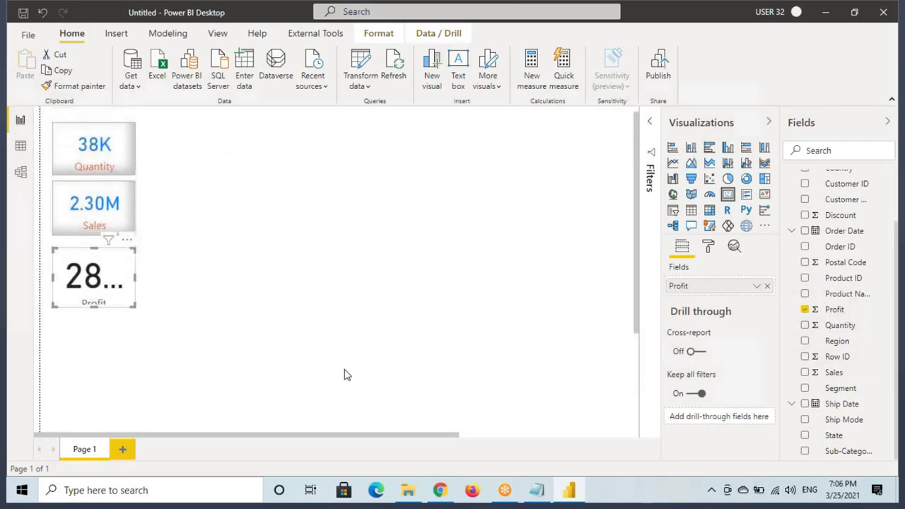
- Copy the Sales card's formatting onto the Profit card with Format painter
{"action": "left_click", "coordinate": [78, 213]}
{"action": "left_click", "coordinate": [79, 85]}
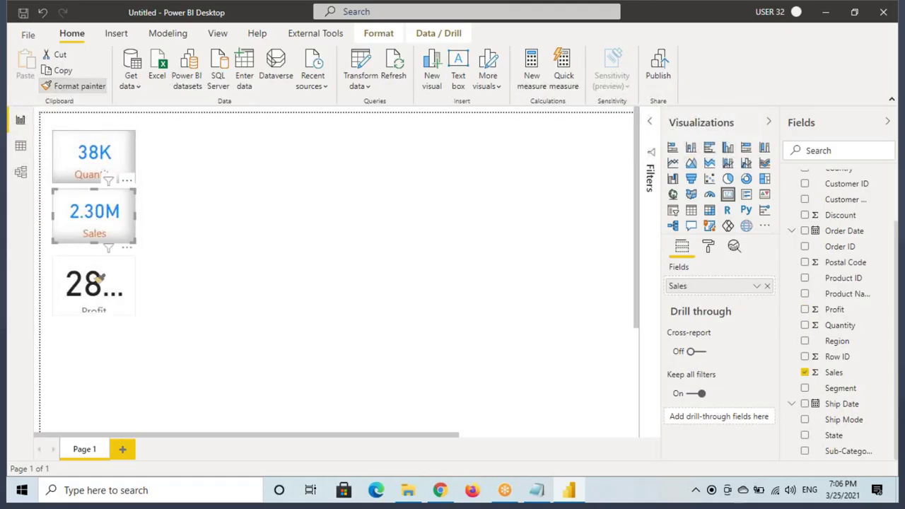
{"action": "left_click", "coordinate": [96, 283]}
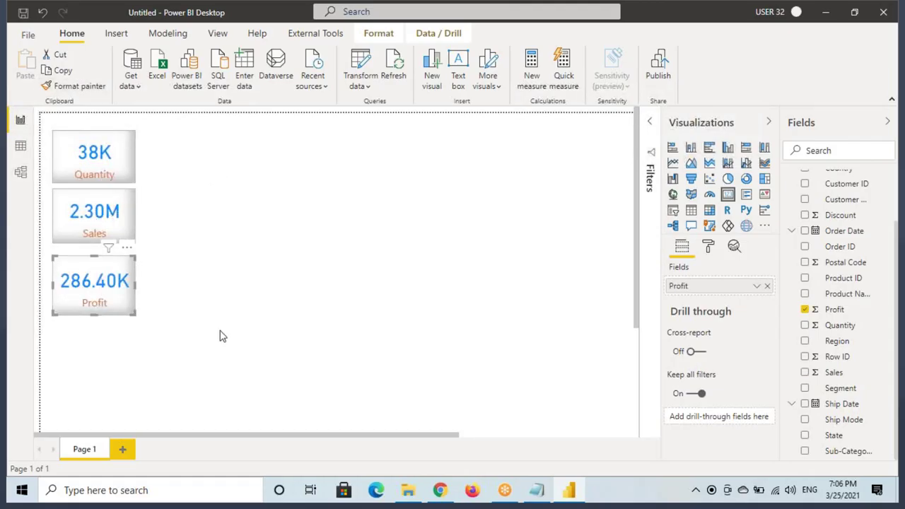
{"action": "left_click", "coordinate": [223, 312]}
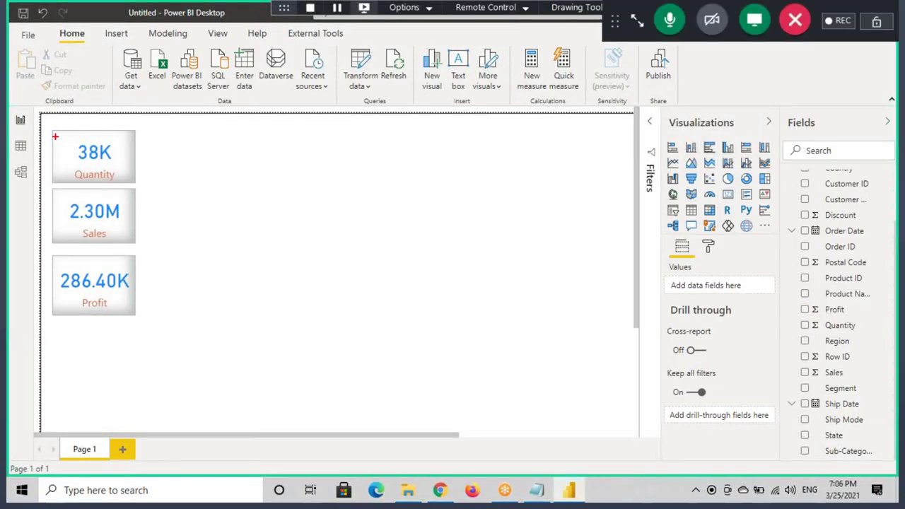
- Outline the three stacked cards and the empty area beside them with on-screen rectangles, and clear the markings
{"action": "mouse_move", "coordinate": [55, 136]}
{"action": "left_mouse_down"}
{"action": "mouse_move", "coordinate": [138, 257]}
{"action": "mouse_move", "coordinate": [147, 316]}
{"action": "left_mouse_up"}
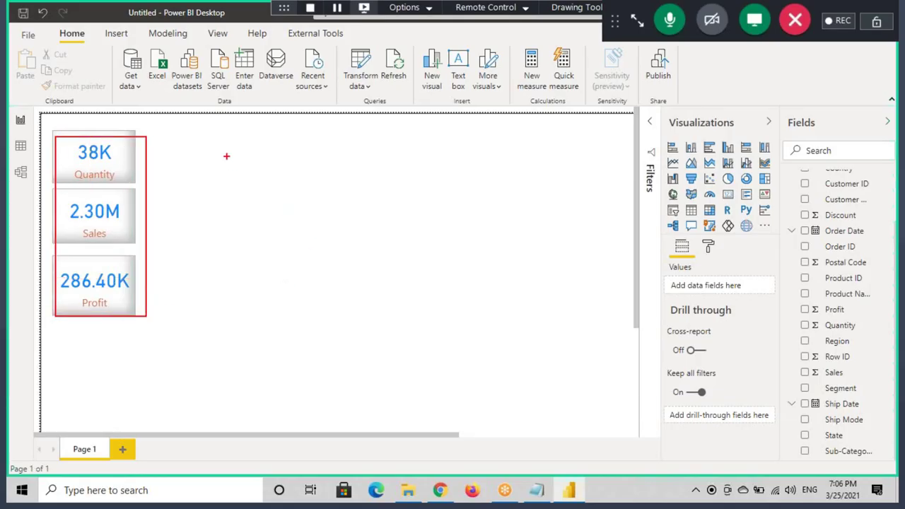
{"action": "mouse_move", "coordinate": [197, 130]}
{"action": "left_mouse_down"}
{"action": "mouse_move", "coordinate": [465, 184]}
{"action": "mouse_move", "coordinate": [578, 184]}
{"action": "left_mouse_up"}
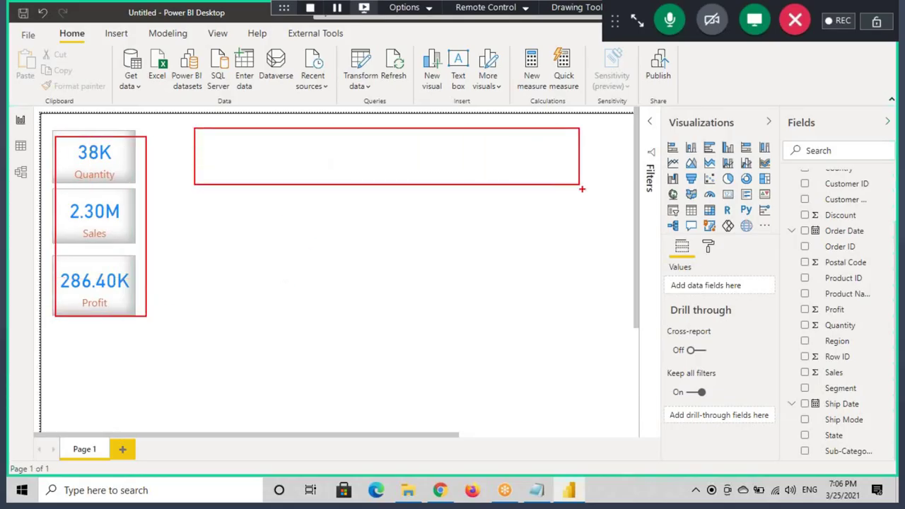
{"action": "key", "text": "Escape"}
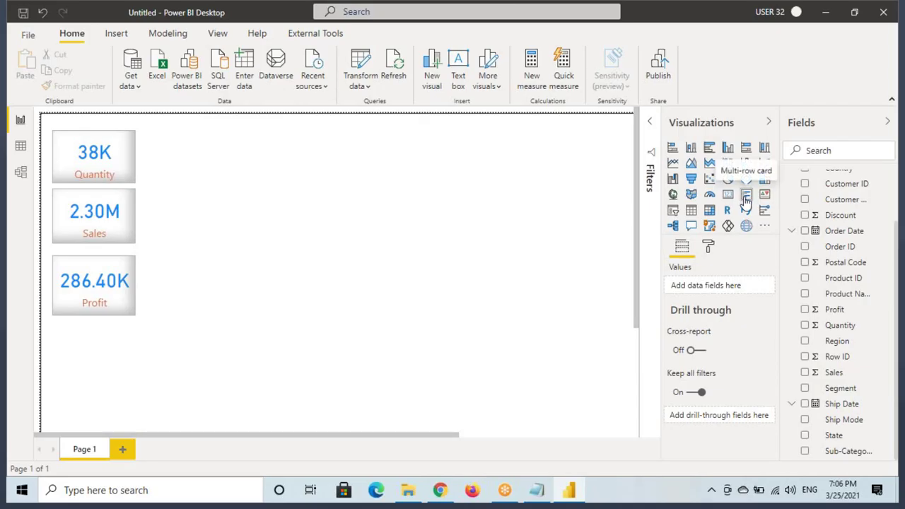
- Switch to the Notepad notes and highlight the Card Visual lines about showing KPI data and allowing only one fact column
{"action": "left_click", "coordinate": [537, 490]}
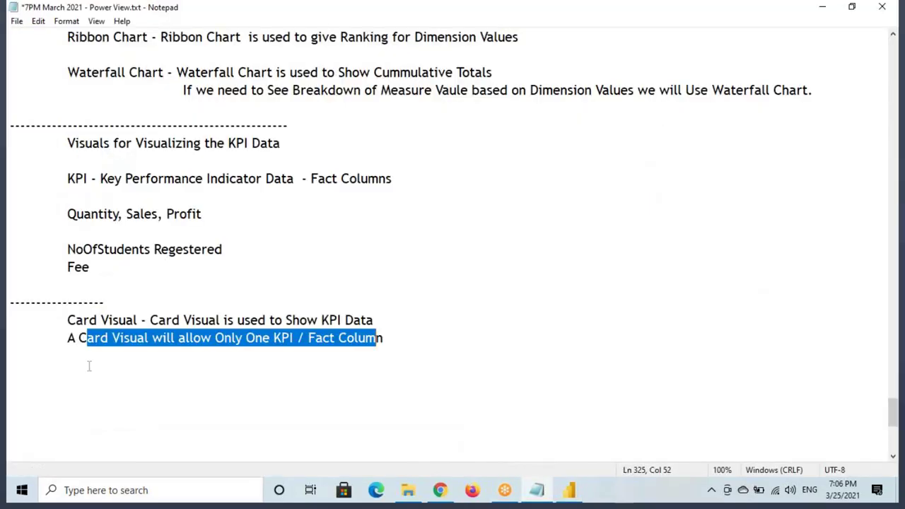
{"action": "left_click_drag", "start_coordinate": [67, 320], "coordinate": [150, 320]}
{"action": "left_click_drag", "start_coordinate": [308, 320], "coordinate": [374, 320]}
{"action": "left_click_drag", "start_coordinate": [243, 337], "coordinate": [384, 339]}
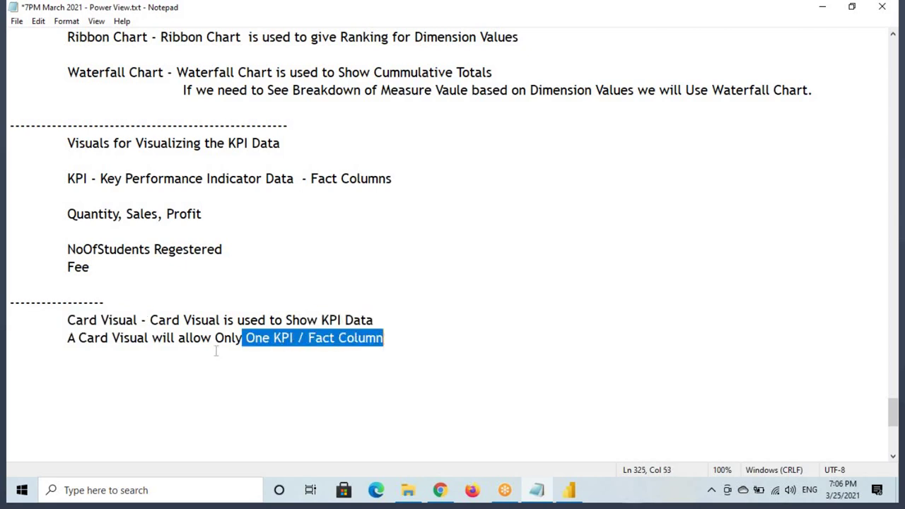
{"action": "left_click_drag", "start_coordinate": [149, 338], "coordinate": [400, 340]}
- Below the Card Visual notes, add a dashed separator line and start an indented line reading "Multi Row Card Visual -"
{"action": "left_click", "coordinate": [402, 340]}
{"action": "key", "text": "Return"}
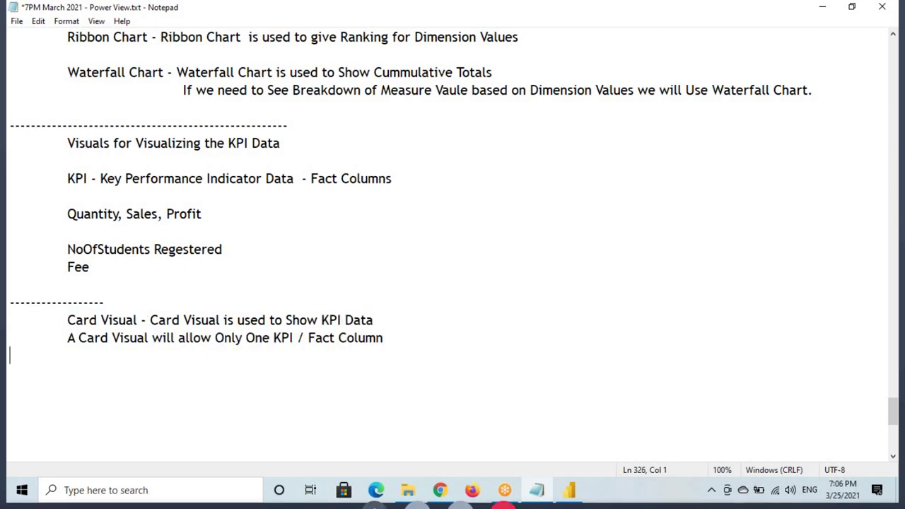
{"action": "type", "text": "---------- \tMulti R"}
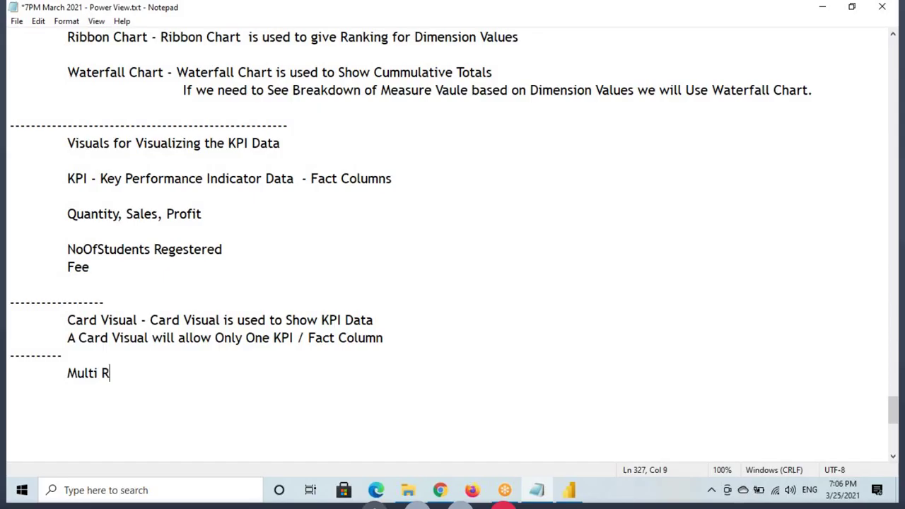
{"action": "type", "text": "ow Cared"}
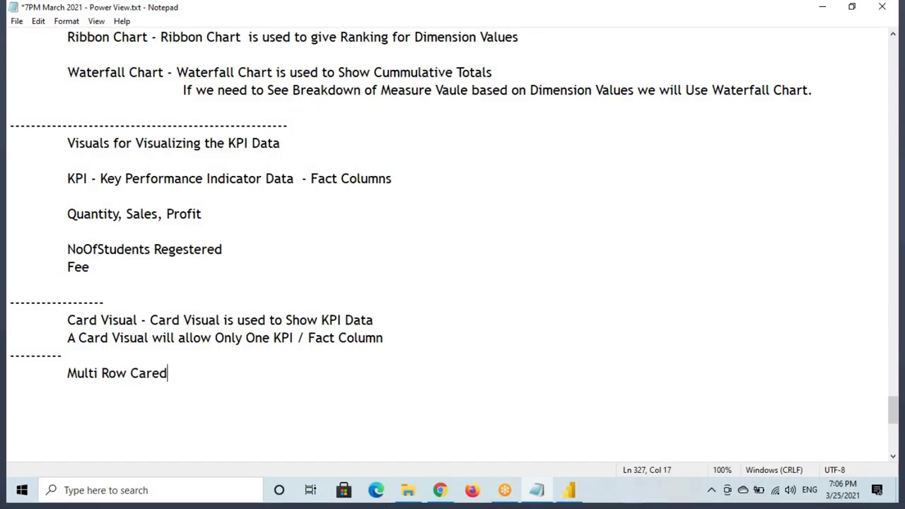
{"action": "key", "text": "BackSpace"}
{"action": "key", "text": "BackSpace"}
{"action": "type", "text": "d Visual  -"}
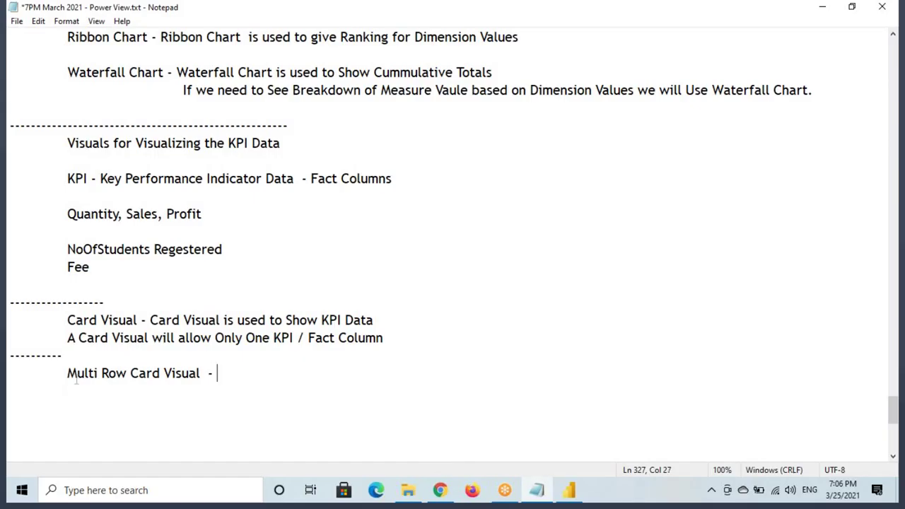
- Complete the line with "Multi Row Card Visual is used to Show KPI Data", copying the wording from the existing notes
{"action": "left_click_drag", "start_coordinate": [76, 379], "coordinate": [198, 378]}
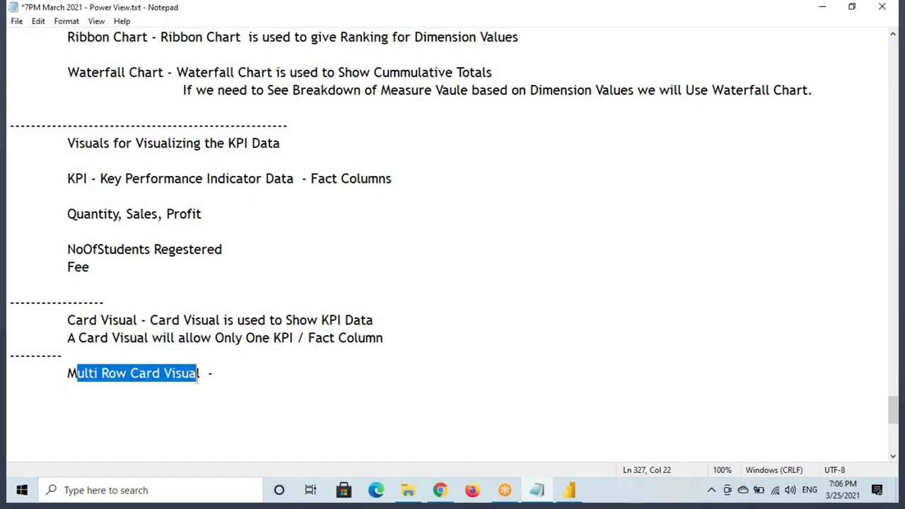
{"action": "left_click_drag", "start_coordinate": [67, 375], "coordinate": [203, 374]}
{"action": "key", "text": "ctrl+c"}
{"action": "left_click", "coordinate": [258, 373]}
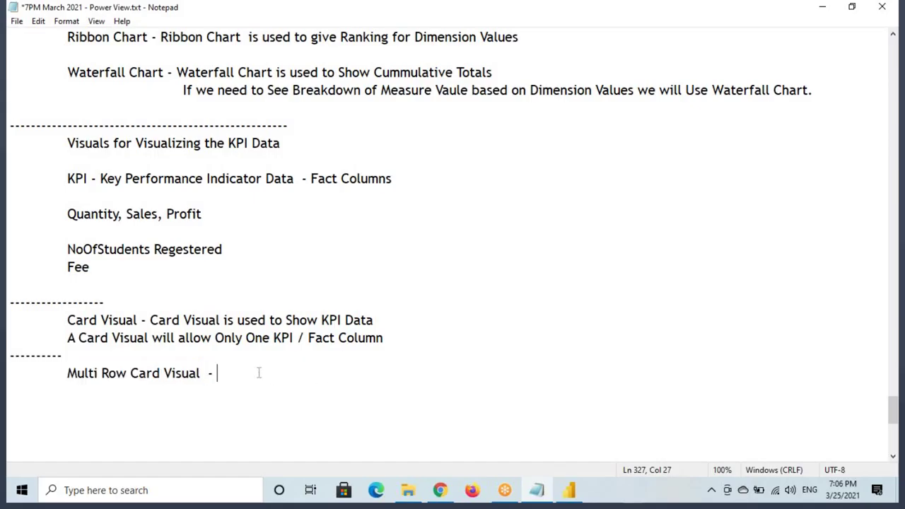
{"action": "key", "text": "ctrl+v"}
{"action": "left_click_drag", "start_coordinate": [223, 319], "coordinate": [378, 320]}
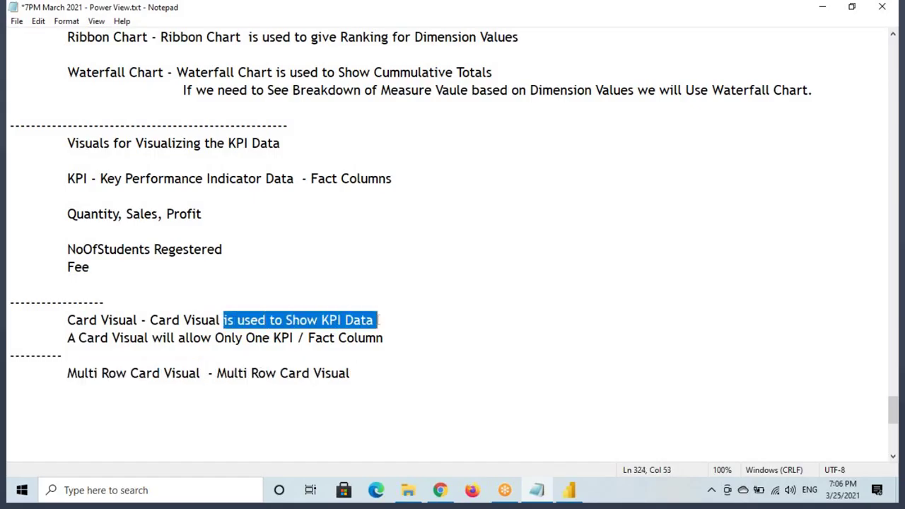
{"action": "key", "text": "ctrl+c"}
{"action": "left_click", "coordinate": [373, 374]}
{"action": "key", "text": "ctrl+v"}
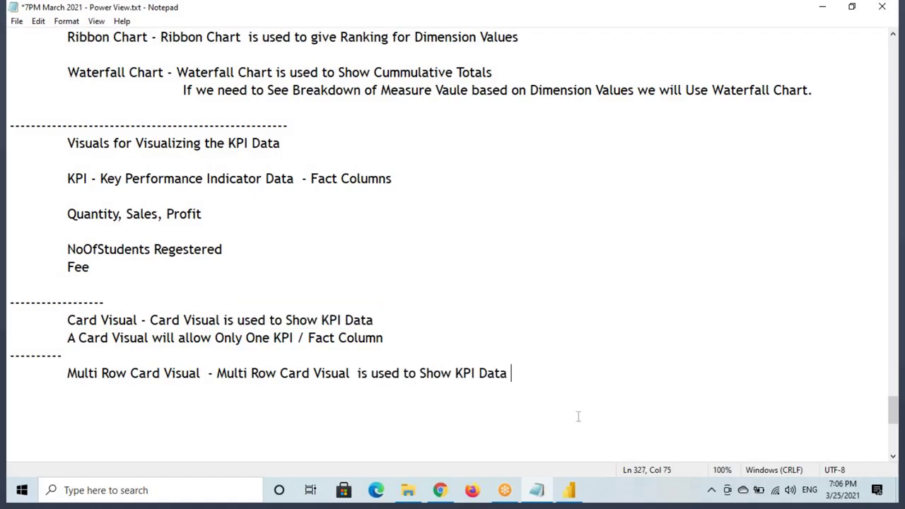
- Switch to Power BI Desktop and add a Multi-row card beside the Quantity card, resized into a wide, short strip
{"action": "left_click", "coordinate": [569, 490]}
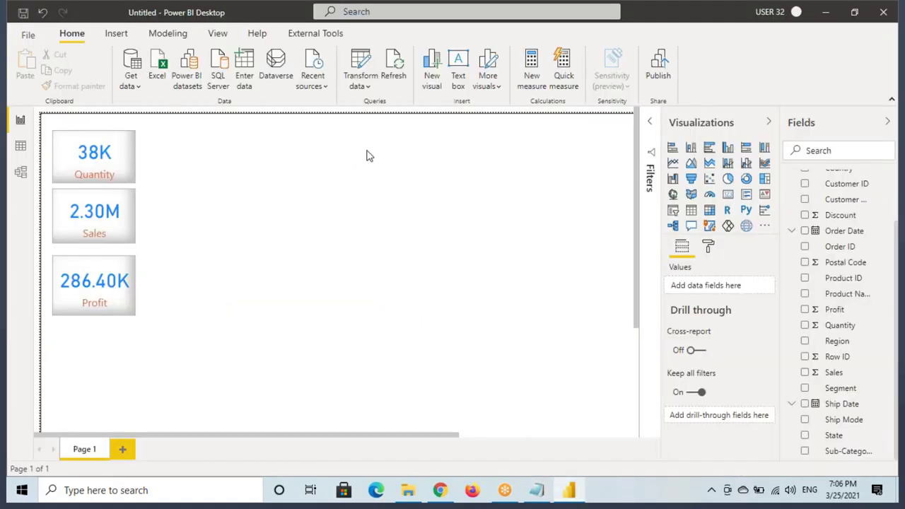
{"action": "left_click", "coordinate": [746, 196]}
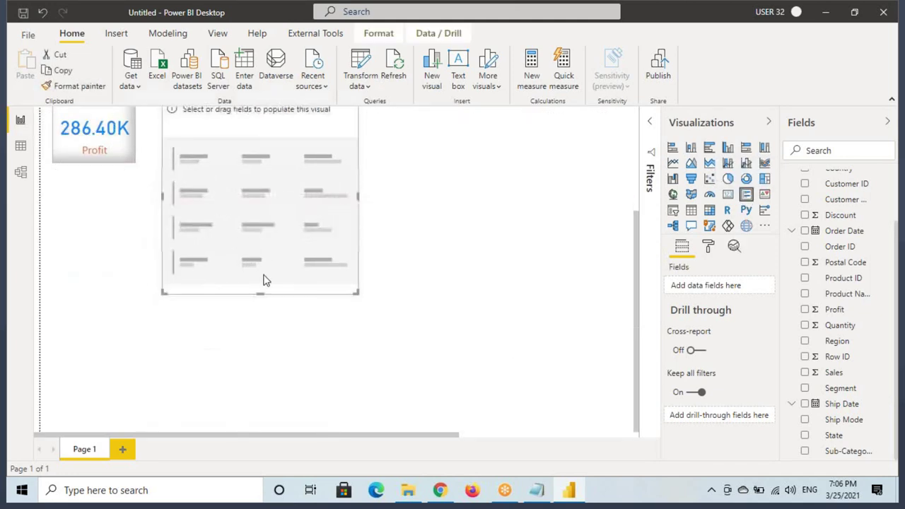
{"action": "left_click_drag", "start_coordinate": [256, 315], "coordinate": [235, 233]}
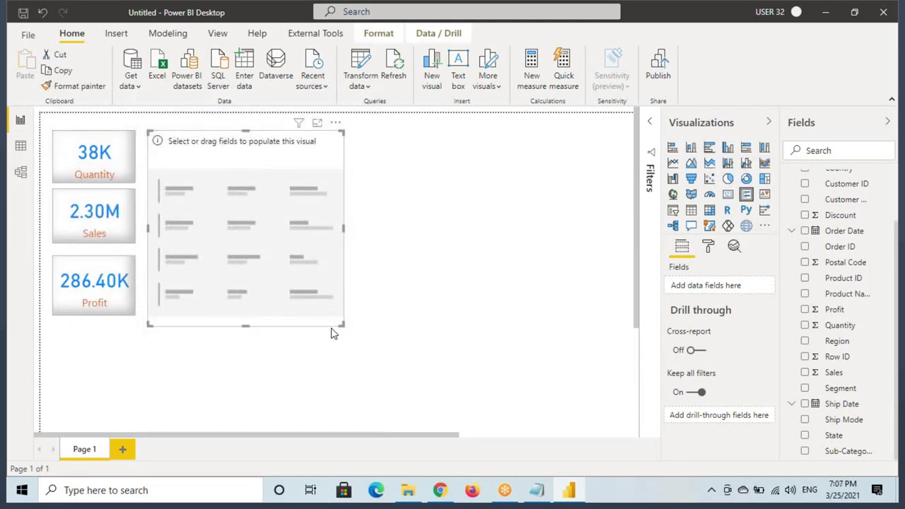
{"action": "left_click_drag", "start_coordinate": [343, 325], "coordinate": [570, 173]}
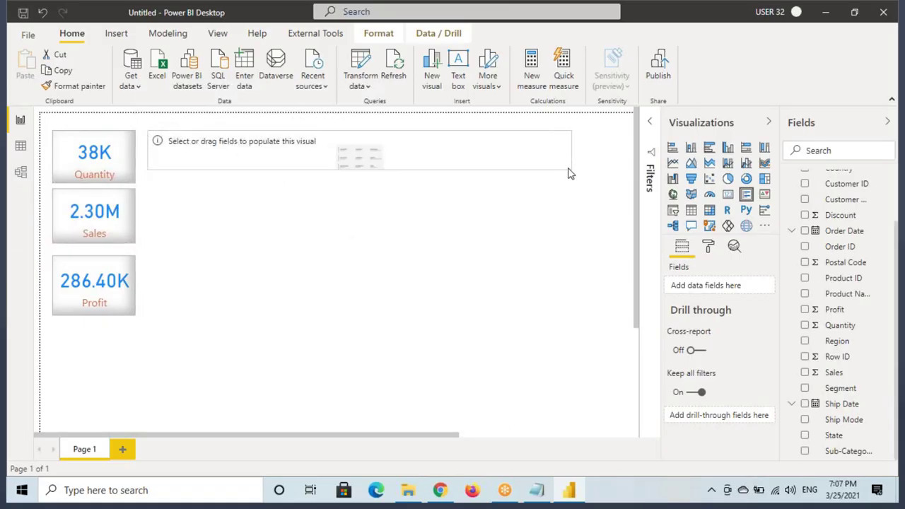
- Outline the empty Multi-row card and mark its Fields well with on-screen drawings, and clear the markings
{"action": "key", "text": "ctrl+2"}
{"action": "mouse_move", "coordinate": [147, 131]}
{"action": "left_mouse_down"}
{"action": "mouse_move", "coordinate": [321, 179]}
{"action": "mouse_move", "coordinate": [559, 174]}
{"action": "left_mouse_up"}
{"action": "left_click_drag", "start_coordinate": [695, 274], "coordinate": [669, 275]}
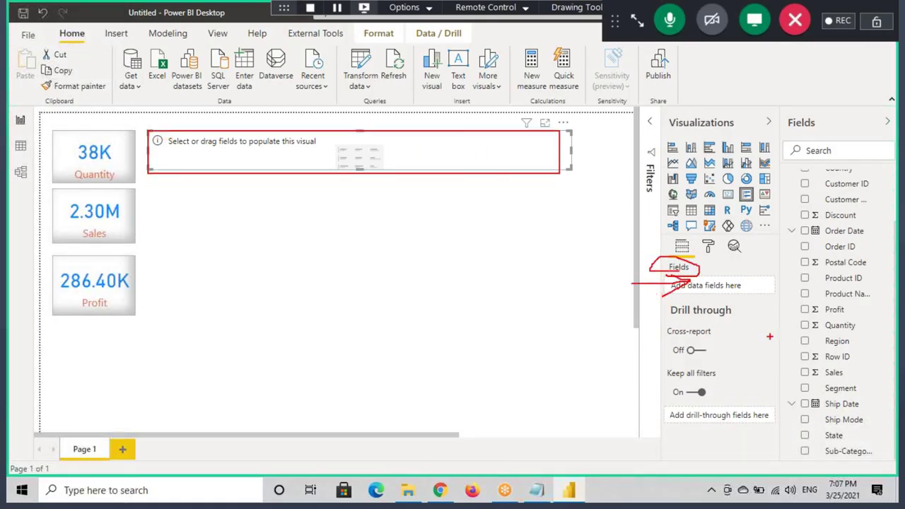
{"action": "key", "text": "Escape"}
- Add the Quantity, Sales and Profit fields to the Multi-row card in that order
{"action": "left_click_drag", "start_coordinate": [846, 332], "coordinate": [740, 291]}
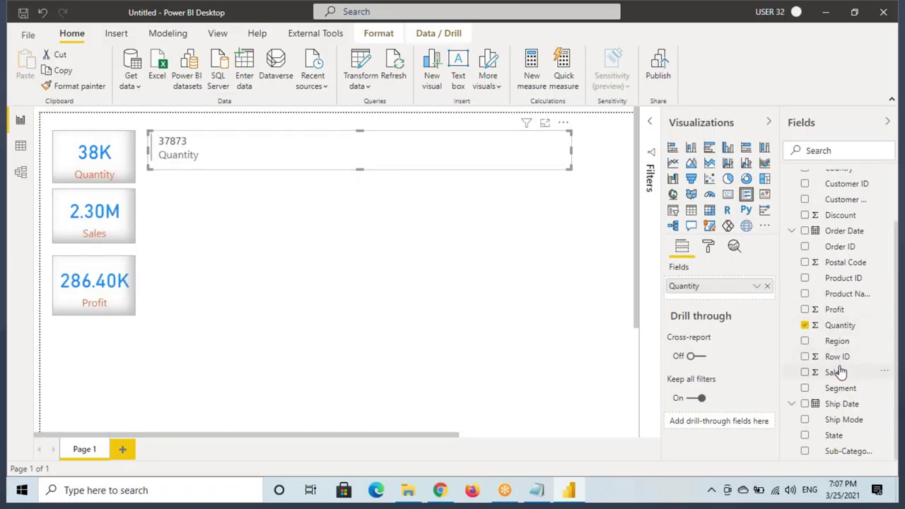
{"action": "left_click_drag", "start_coordinate": [836, 373], "coordinate": [717, 300]}
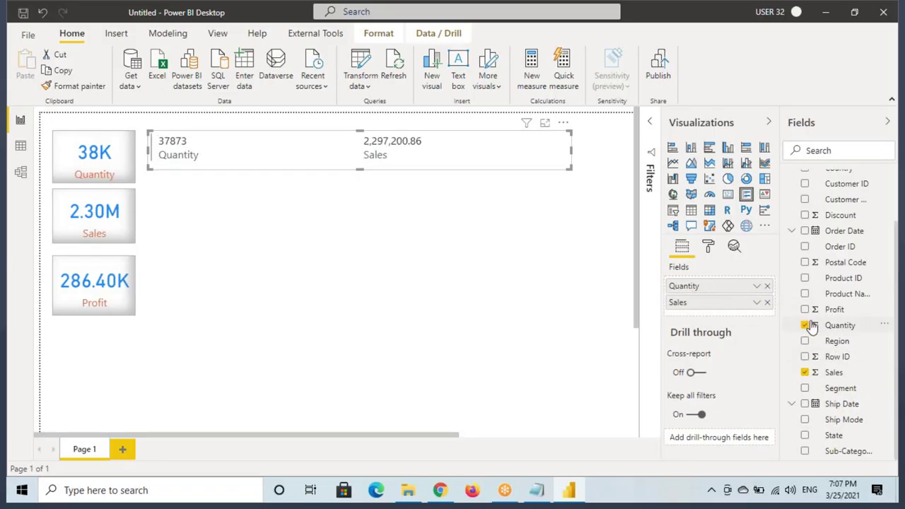
{"action": "left_click_drag", "start_coordinate": [825, 309], "coordinate": [721, 309]}
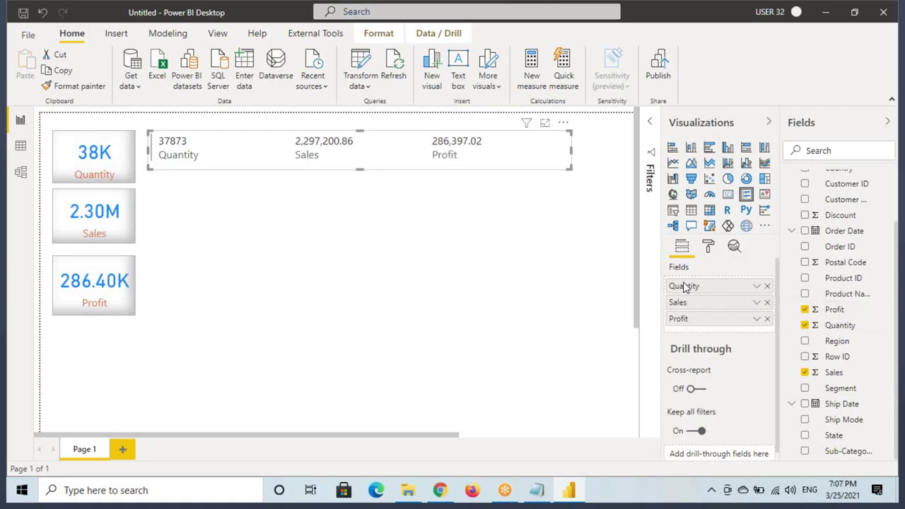
- Switch to the Notepad notes and begin a new line under the Multi Row Card definition with the copied text "Multi Row Card Visual"
{"action": "left_click", "coordinate": [537, 490]}
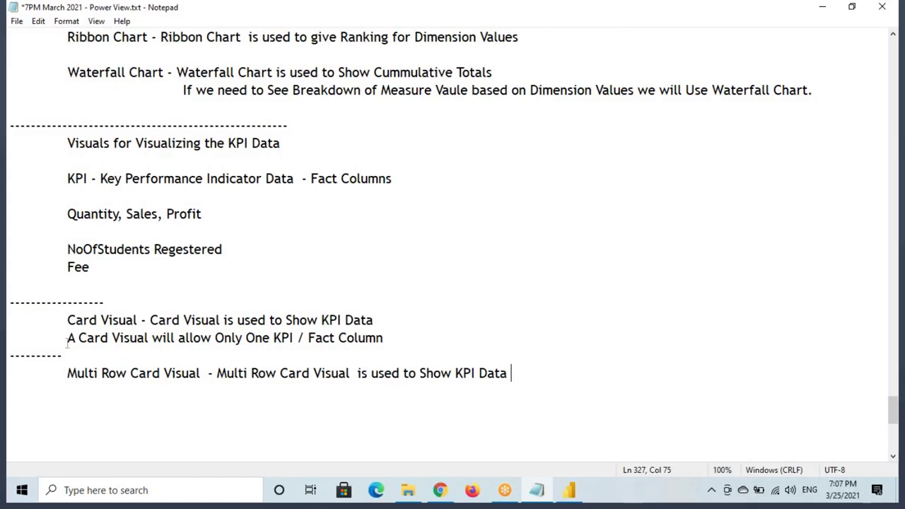
{"action": "left_click", "coordinate": [79, 387]}
{"action": "key", "text": "ctrl+v"}
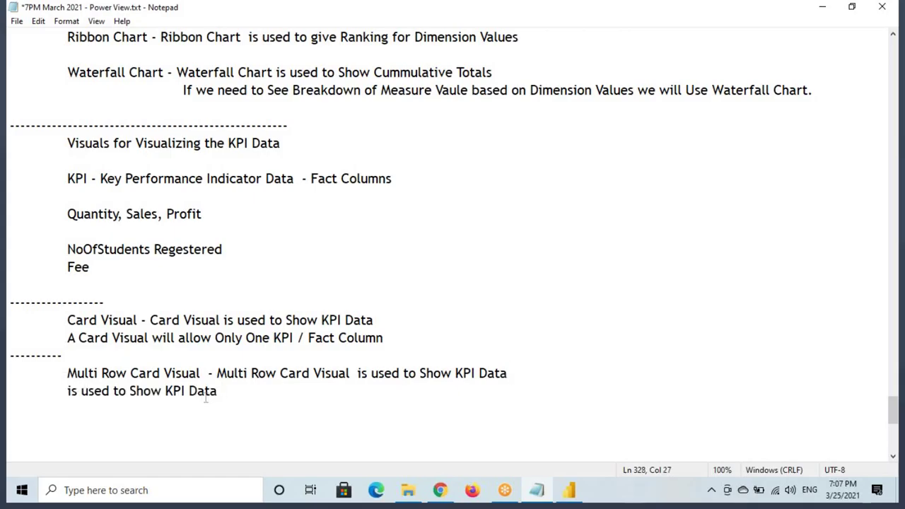
{"action": "left_click_drag", "start_coordinate": [215, 391], "coordinate": [202, 376]}
{"action": "key", "text": "Delete"}
{"action": "key", "text": "ctrl+c"}
{"action": "left_click", "coordinate": [90, 390]}
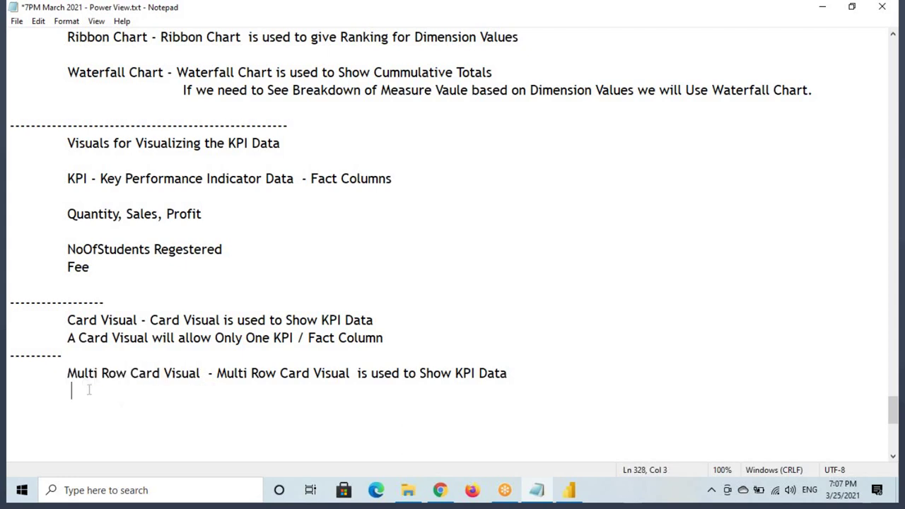
{"action": "key", "text": "ctrl+v"}
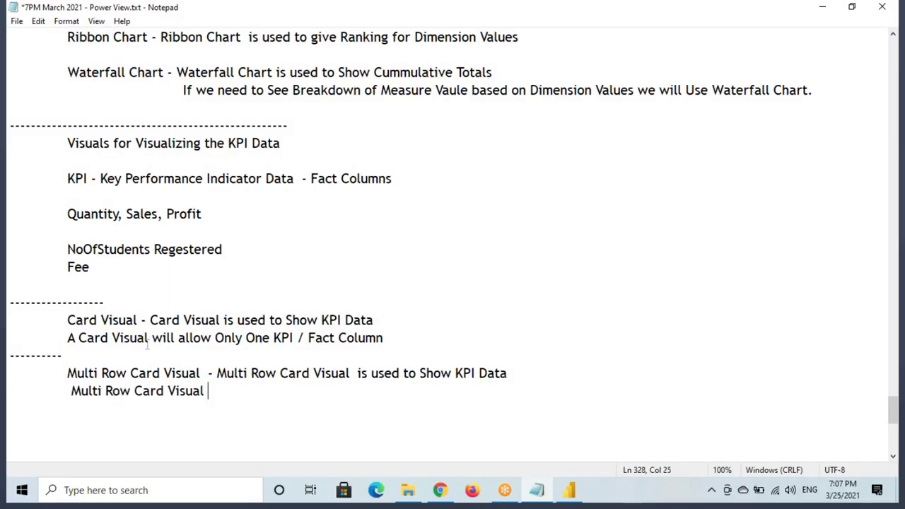
- Finish the new line with "will allow Multiple KPI's", capitalizing the word Multiple
{"action": "left_click_drag", "start_coordinate": [151, 338], "coordinate": [211, 344]}
{"action": "left_click", "coordinate": [214, 392]}
{"action": "key", "text": "ctrl+v"}
{"action": "type", "text": "multi"}
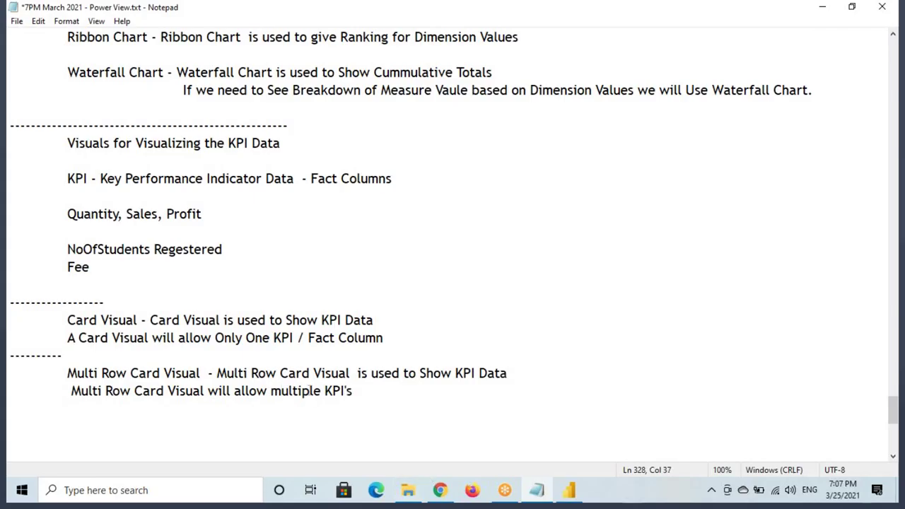
{"action": "key", "text": "Left"}
{"action": "key", "text": "BackSpace"}
{"action": "type", "text": "M"}
- Switch to Power BI Desktop, show the Multi-row card's format options, and mark Data labels and Category labels with their matching card text
{"action": "left_click", "coordinate": [569, 489]}
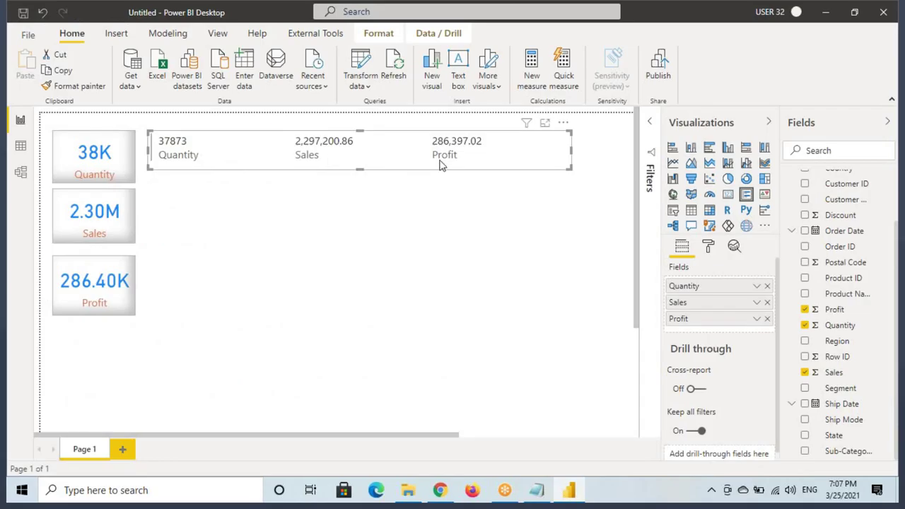
{"action": "left_click", "coordinate": [709, 248]}
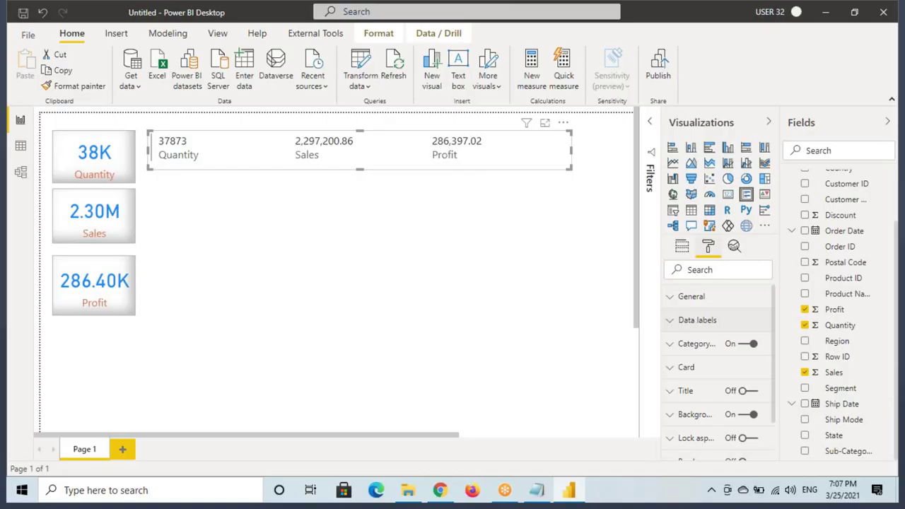
{"action": "left_click_drag", "start_coordinate": [665, 309], "coordinate": [737, 329]}
{"action": "mouse_move", "coordinate": [143, 145]}
{"action": "left_mouse_down"}
{"action": "mouse_move", "coordinate": [205, 141]}
{"action": "mouse_move", "coordinate": [182, 168]}
{"action": "left_mouse_up"}
{"action": "left_click_drag", "start_coordinate": [652, 336], "coordinate": [743, 352]}
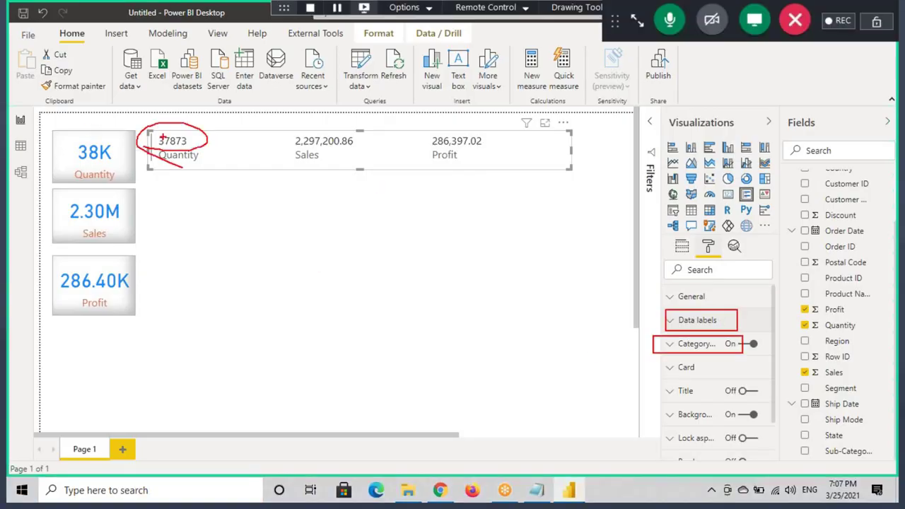
{"action": "left_click_drag", "start_coordinate": [140, 148], "coordinate": [198, 155]}
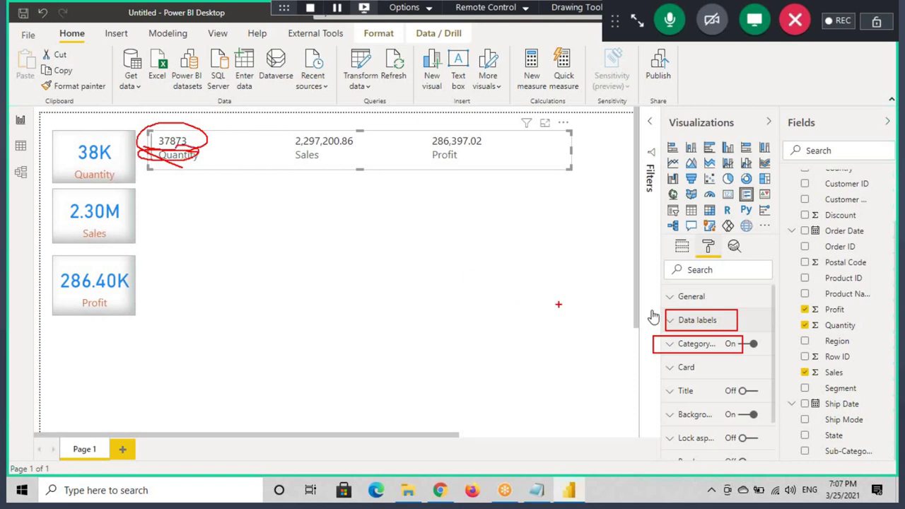
- Set the Multi-row card's data labels to blue and their font family to Arial Black
{"action": "left_click", "coordinate": [690, 319]}
{"action": "left_click", "coordinate": [684, 360]}
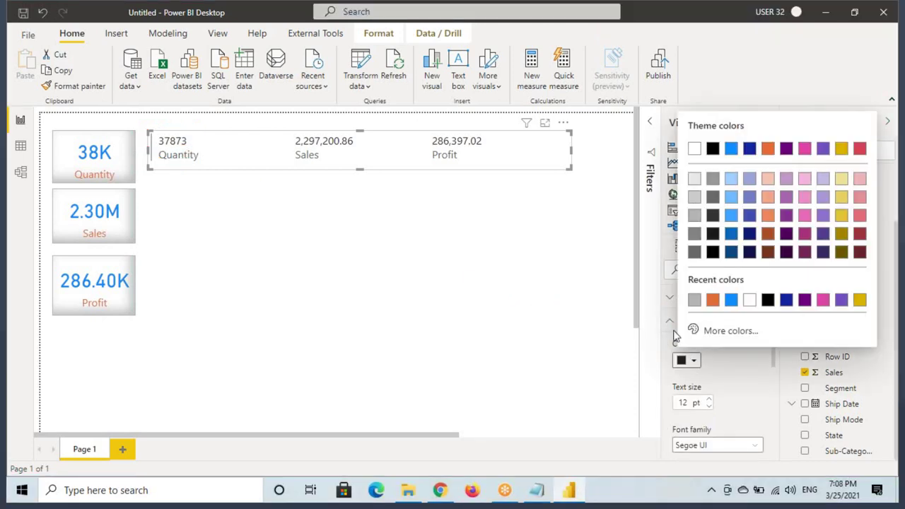
{"action": "left_click", "coordinate": [732, 299]}
{"action": "double_click", "coordinate": [682, 402]}
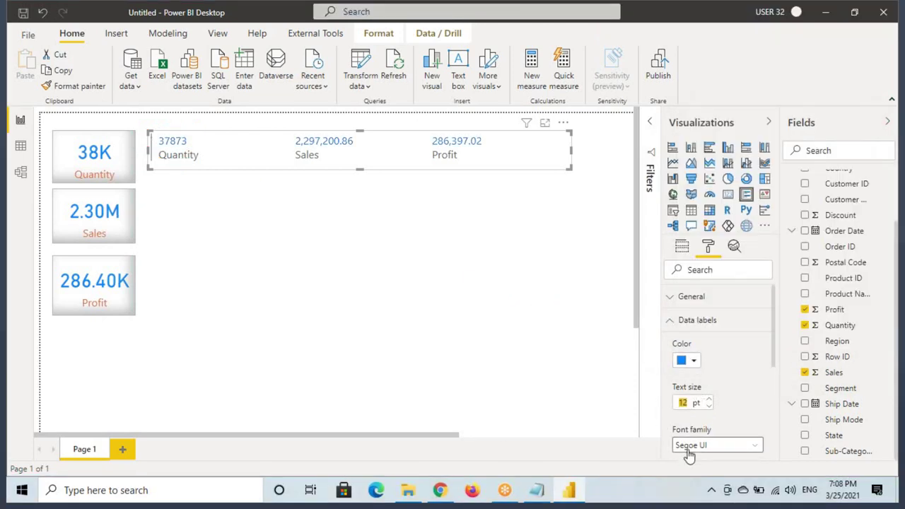
{"action": "left_click", "coordinate": [689, 447]}
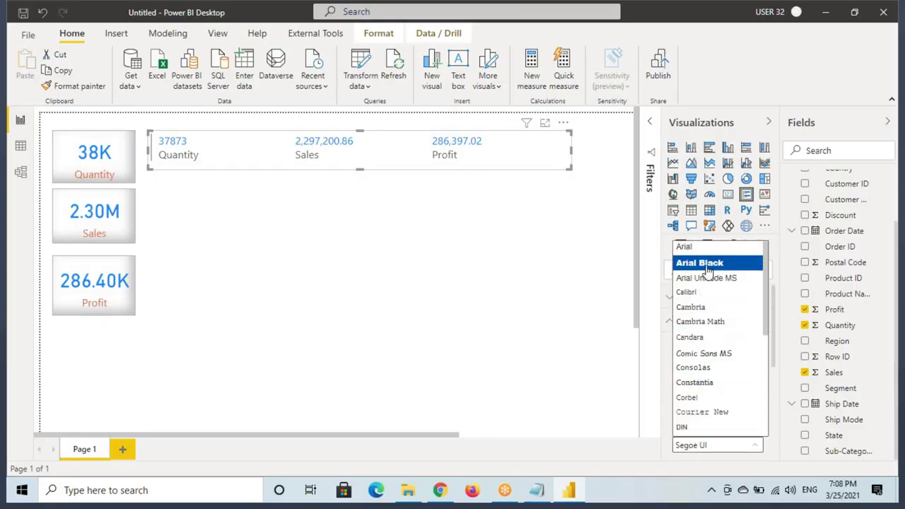
{"action": "left_click", "coordinate": [707, 265]}
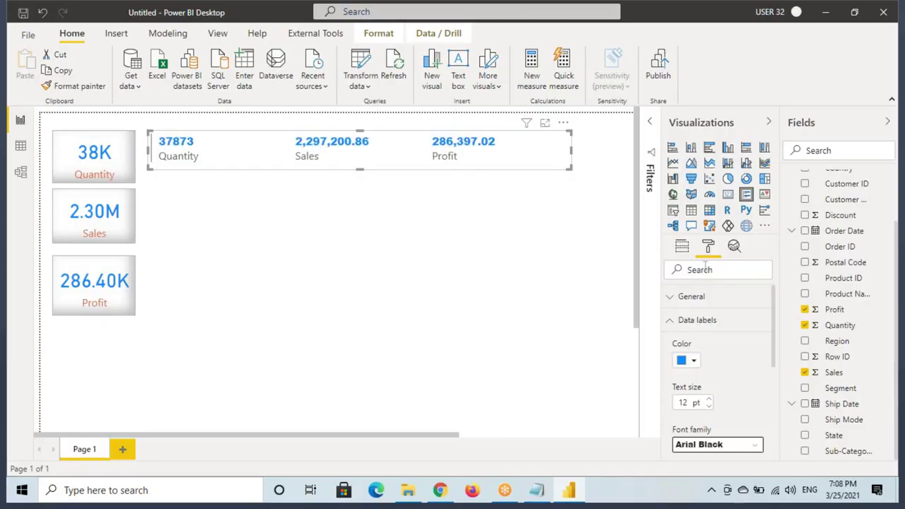
- Set the Multi-row card's category labels to orange with the Comic Sans MS font family
{"action": "left_click", "coordinate": [696, 321]}
{"action": "left_click", "coordinate": [694, 347]}
{"action": "left_click", "coordinate": [686, 384]}
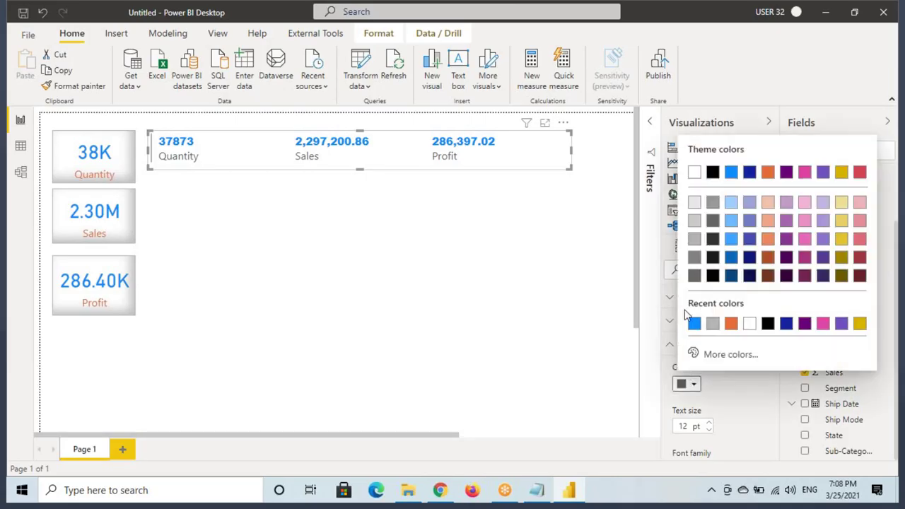
{"action": "left_click", "coordinate": [729, 323]}
{"action": "scroll", "coordinate": [711, 417], "scroll_direction": "down", "scroll_amount": 2}
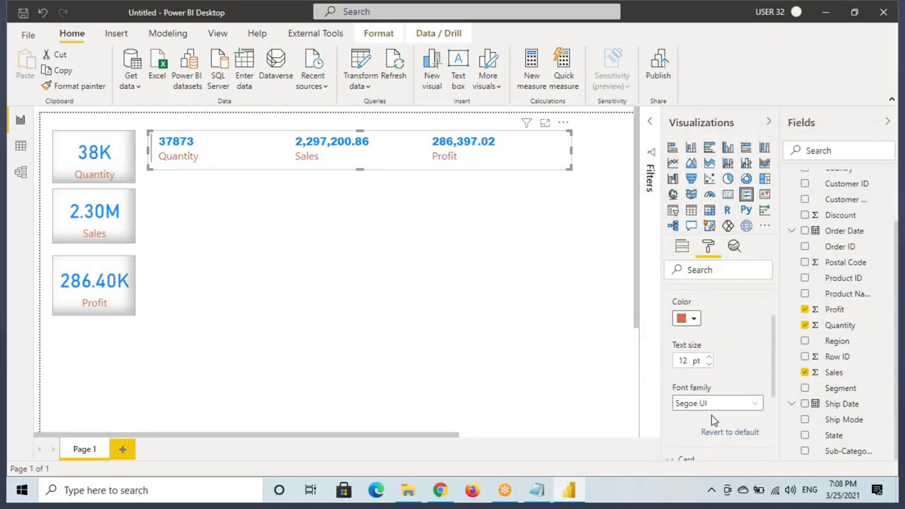
{"action": "left_click", "coordinate": [704, 405]}
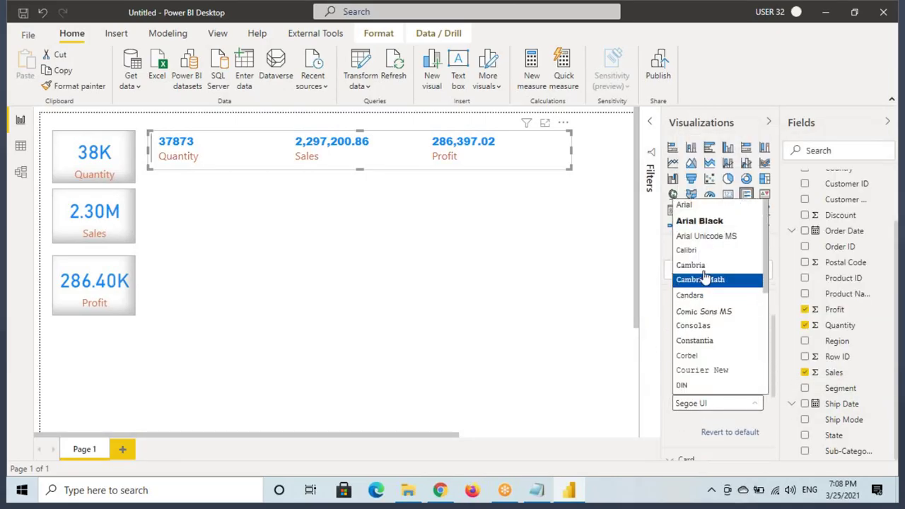
{"action": "left_click", "coordinate": [703, 311]}
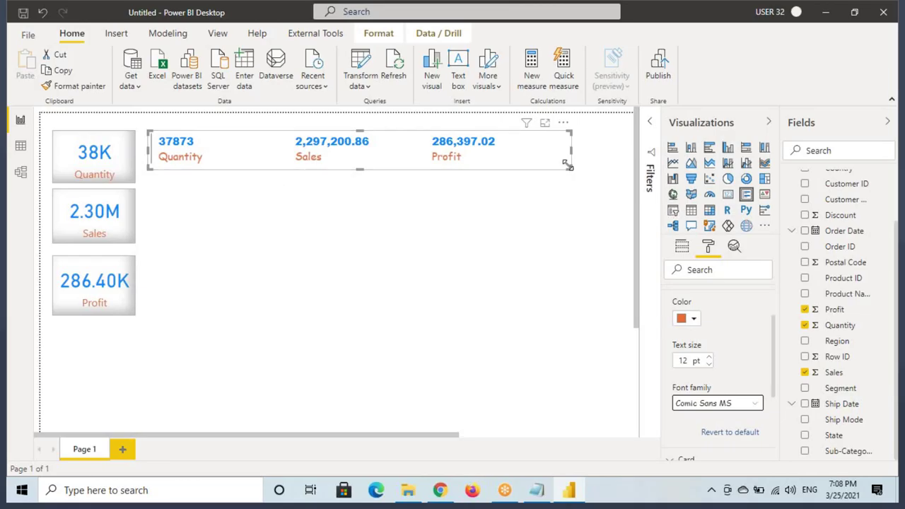
{"action": "scroll", "coordinate": [702, 323], "scroll_direction": "up", "scroll_amount": 2}
{"action": "left_click", "coordinate": [695, 344]}
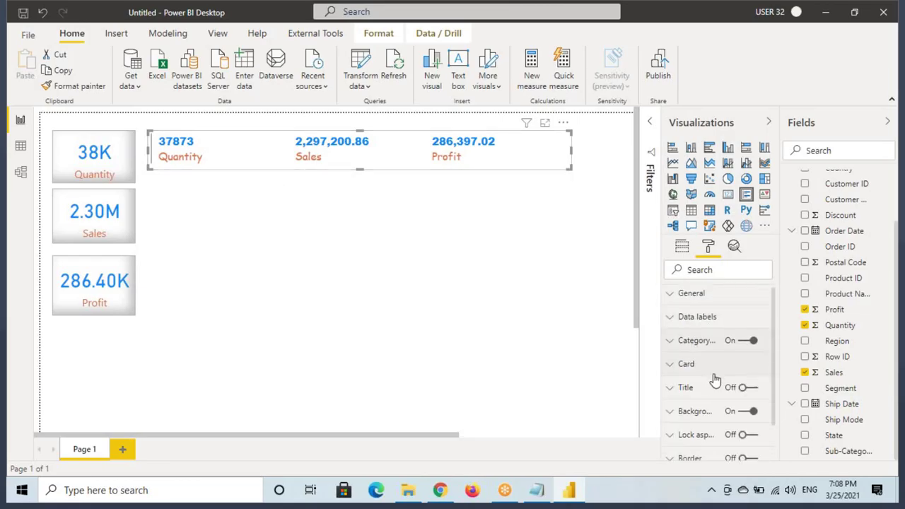
- Turn on the border for the Multi-row card
{"action": "scroll", "coordinate": [735, 403], "scroll_direction": "down", "scroll_amount": 1}
{"action": "left_click", "coordinate": [746, 407]}
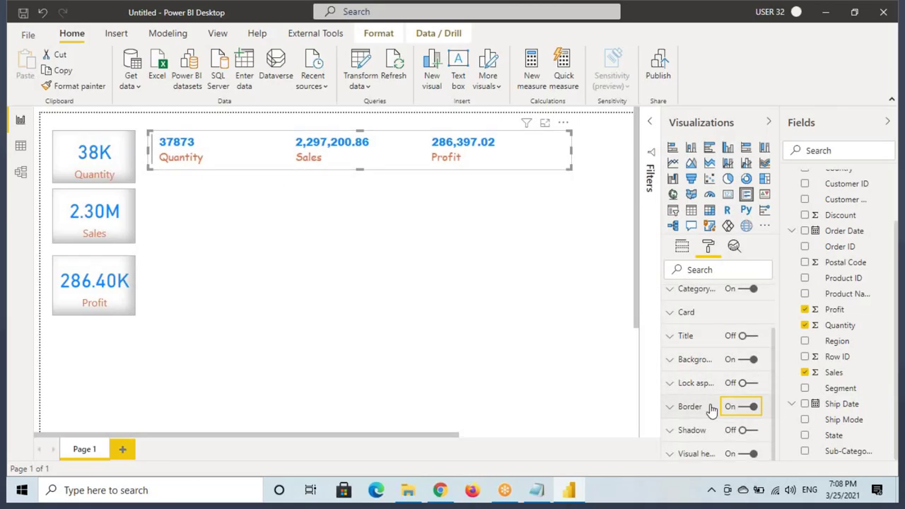
- Turn on the shadow for the Multi-row card and set its position to Inside
{"action": "left_click", "coordinate": [687, 447]}
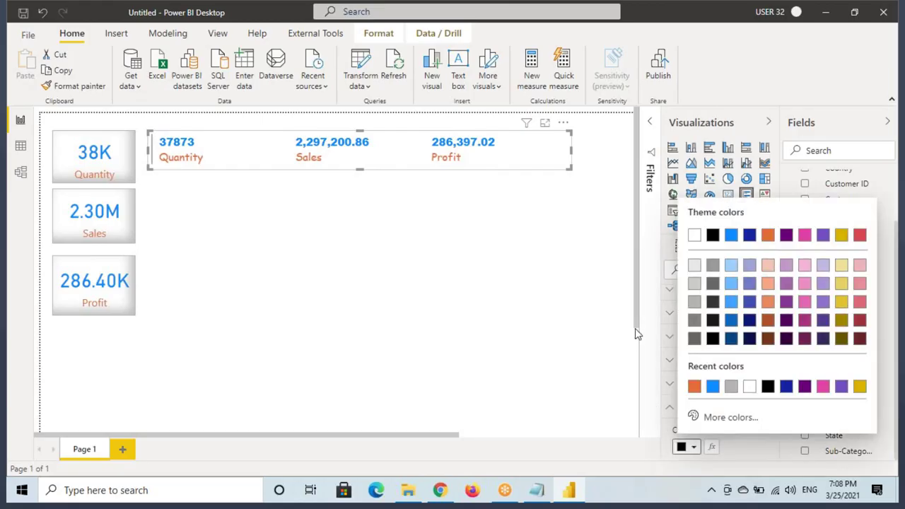
{"action": "left_click", "coordinate": [689, 303]}
{"action": "left_click", "coordinate": [708, 414]}
{"action": "left_click", "coordinate": [747, 430]}
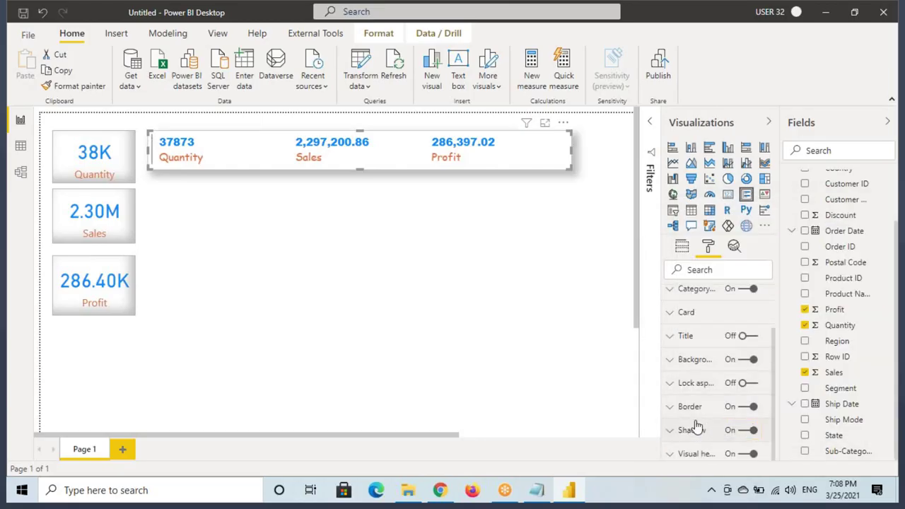
{"action": "left_click", "coordinate": [693, 429]}
{"action": "scroll", "coordinate": [704, 392], "scroll_direction": "down", "scroll_amount": 1}
{"action": "left_click", "coordinate": [703, 446]}
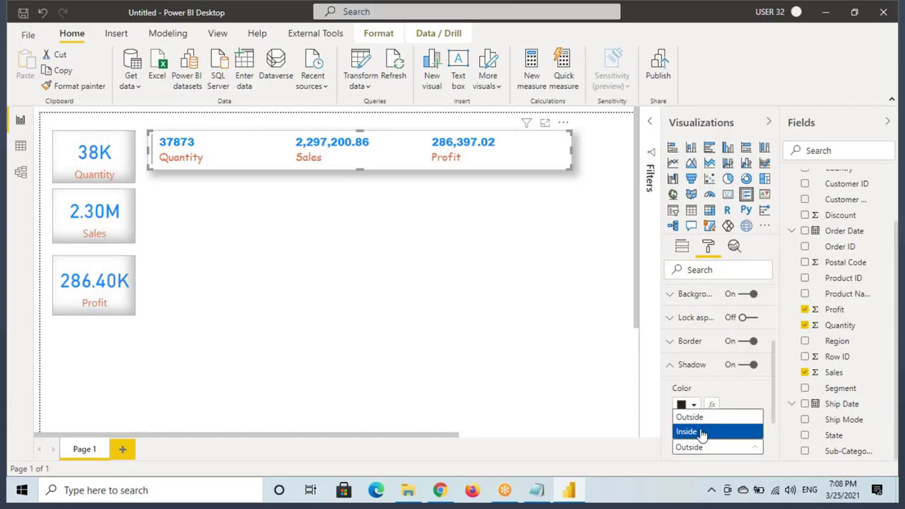
{"action": "left_click", "coordinate": [700, 426]}
{"action": "left_click", "coordinate": [360, 220]}
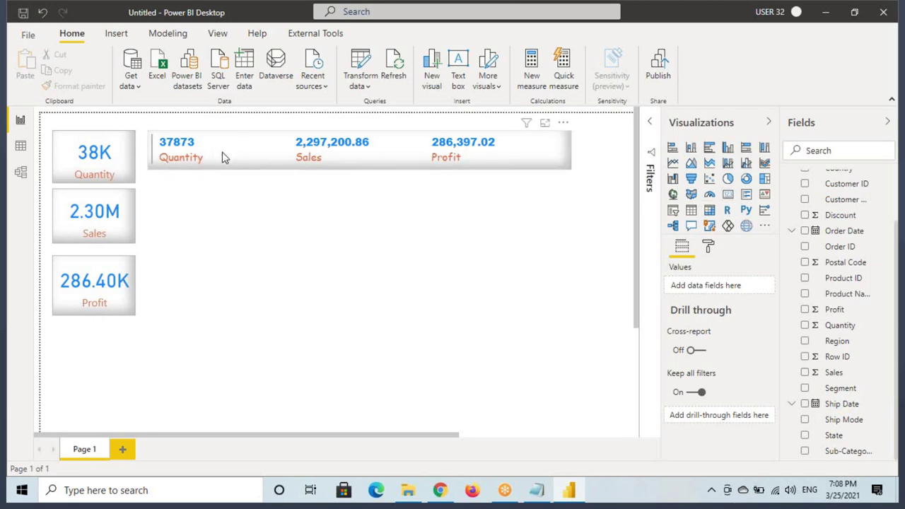
- Make the Multi-row card taller and narrow it until Quantity, Sales and Profit stack vertically
{"action": "left_click_drag", "start_coordinate": [220, 154], "coordinate": [219, 156]}
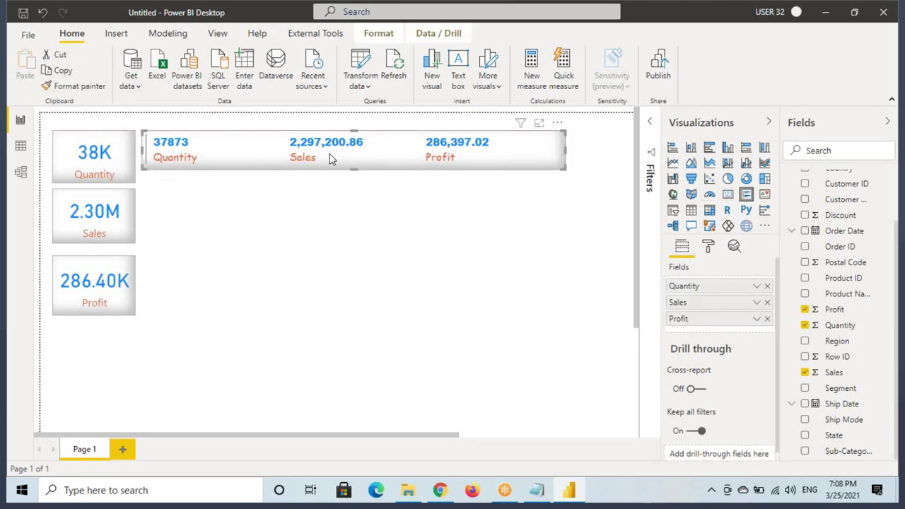
{"action": "left_click_drag", "start_coordinate": [564, 148], "coordinate": [459, 160]}
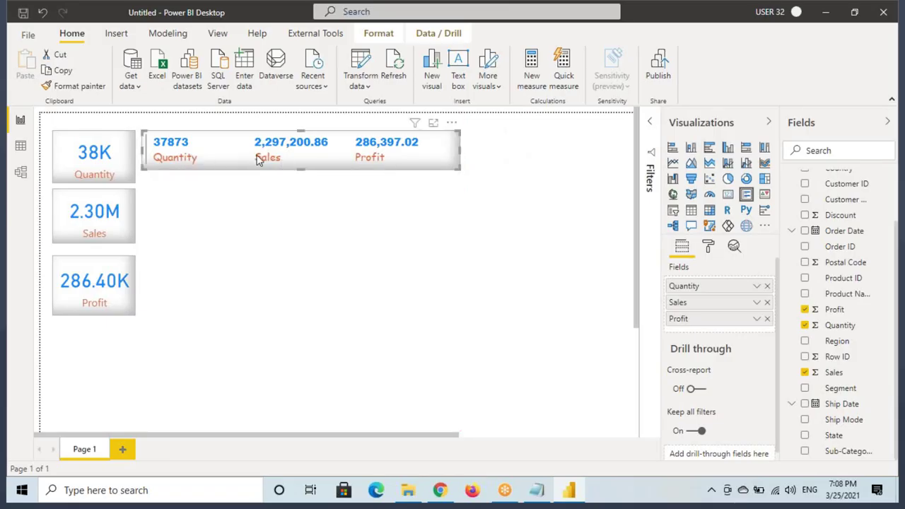
{"action": "left_click_drag", "start_coordinate": [375, 162], "coordinate": [470, 339]}
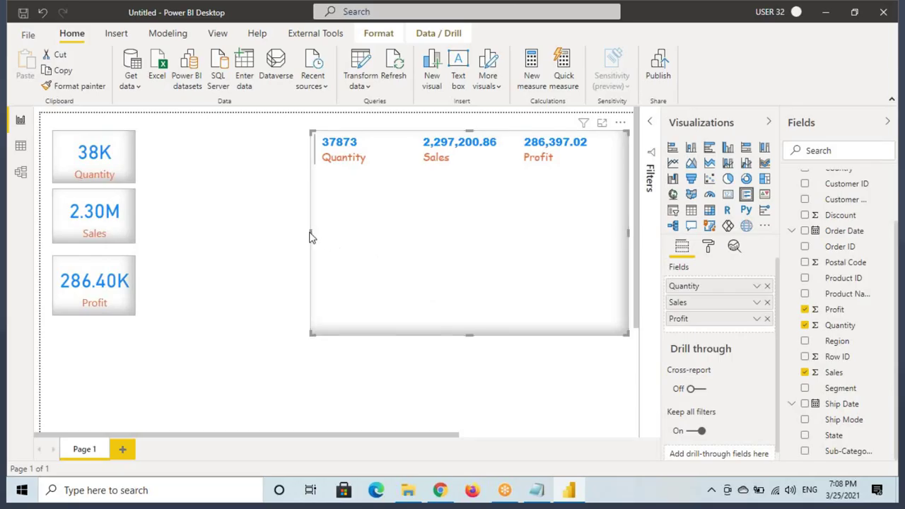
{"action": "left_click_drag", "start_coordinate": [309, 234], "coordinate": [509, 238]}
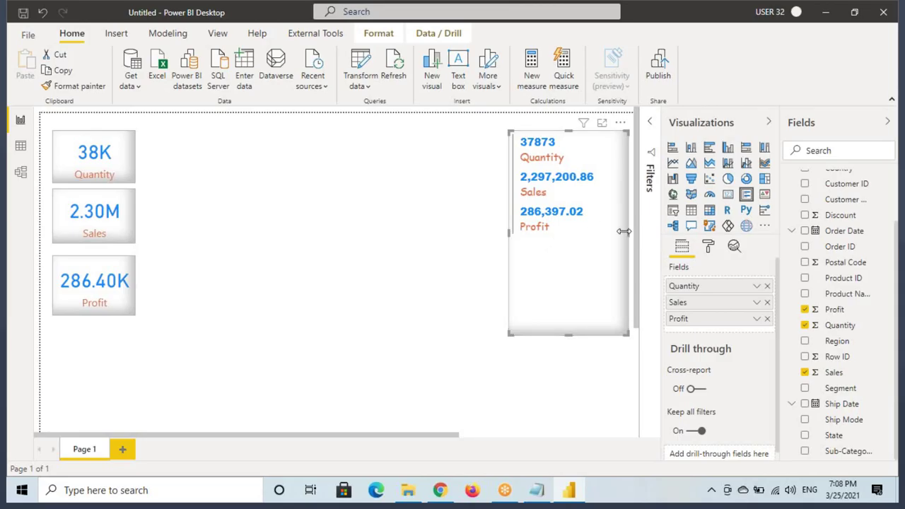
- Widen and flatten the Multi-row card so its three values sit in one row, and place it beside the Quantity card
{"action": "scroll", "coordinate": [615, 233], "scroll_direction": "right", "scroll_amount": 3}
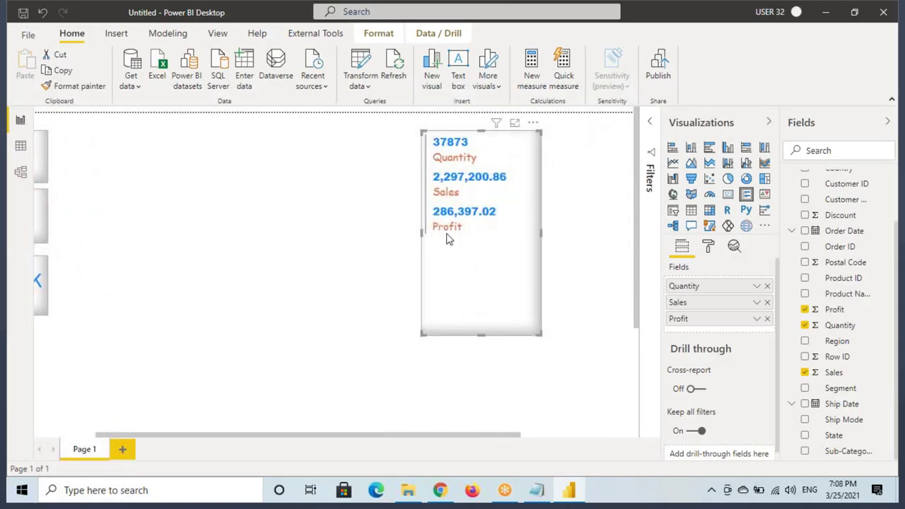
{"action": "left_click_drag", "start_coordinate": [422, 232], "coordinate": [84, 177]}
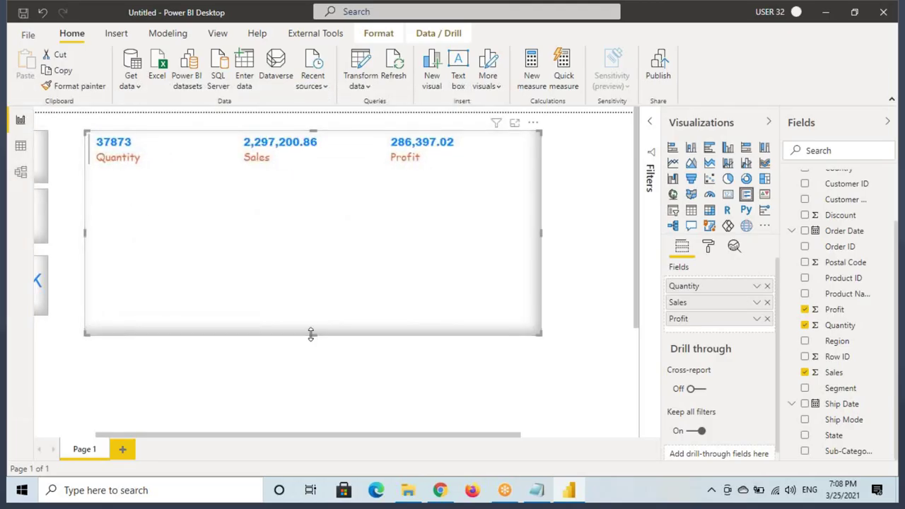
{"action": "left_click_drag", "start_coordinate": [313, 334], "coordinate": [312, 181]}
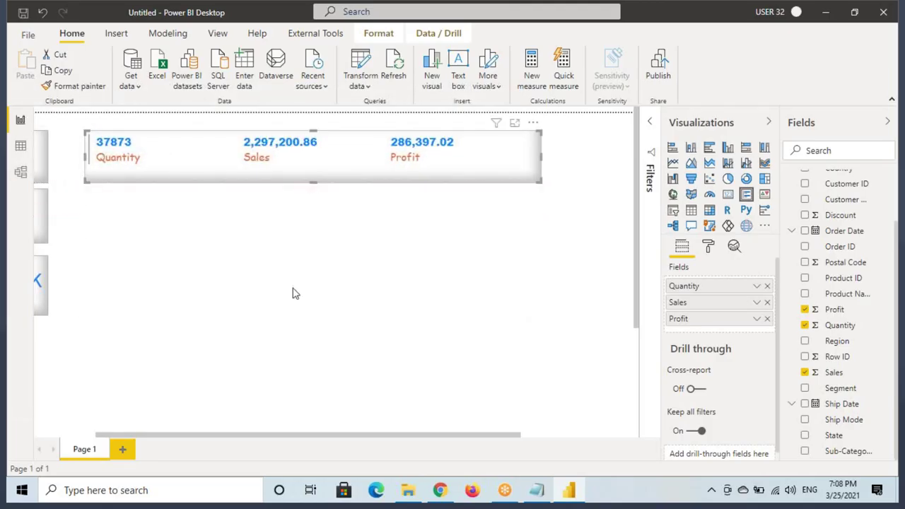
{"action": "left_click", "coordinate": [351, 314]}
{"action": "left_click_drag", "start_coordinate": [257, 437], "coordinate": [195, 434]}
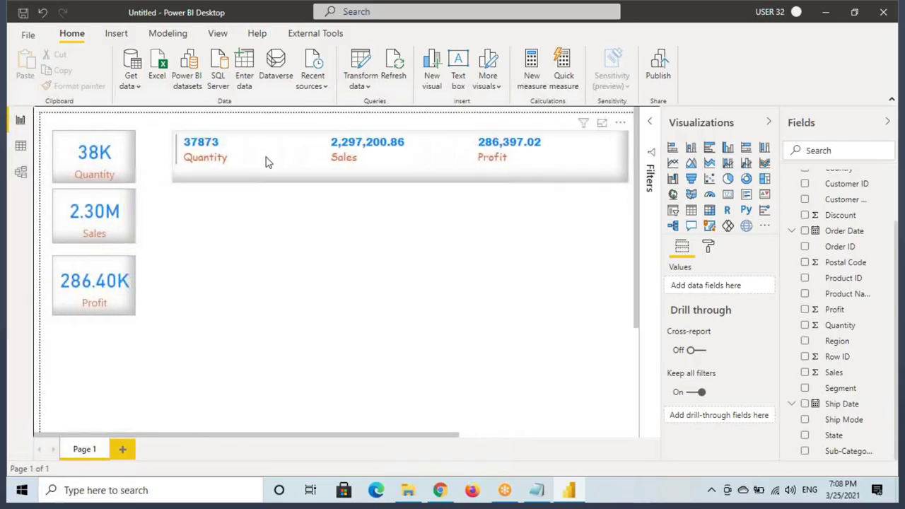
{"action": "left_click_drag", "start_coordinate": [353, 165], "coordinate": [336, 165]}
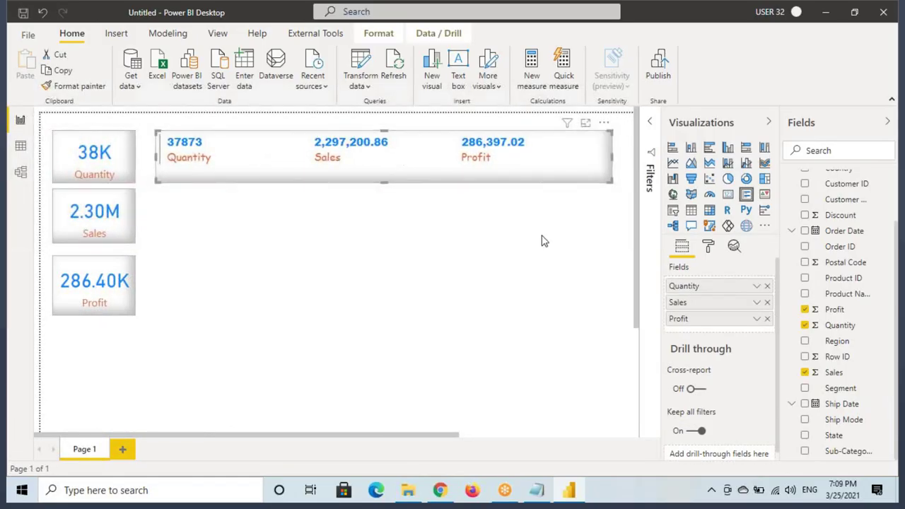
{"action": "left_click", "coordinate": [434, 258]}
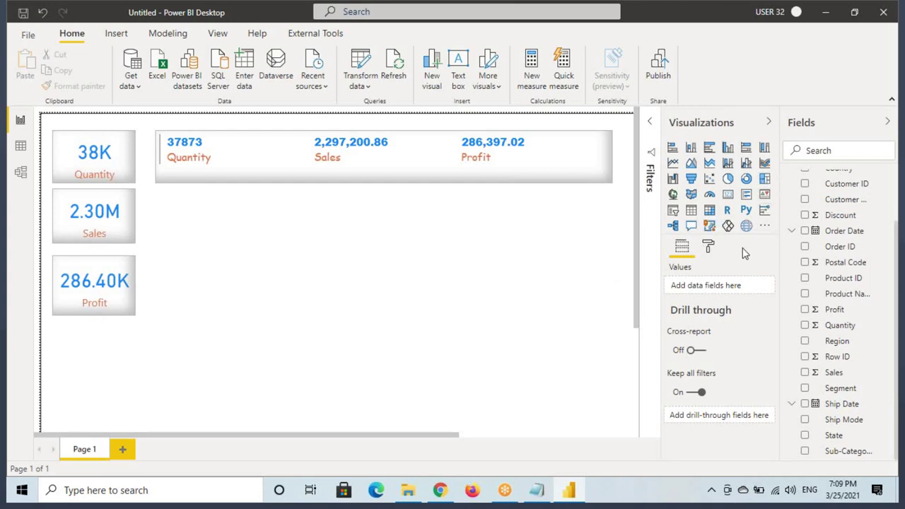
{"action": "left_click", "coordinate": [506, 171]}
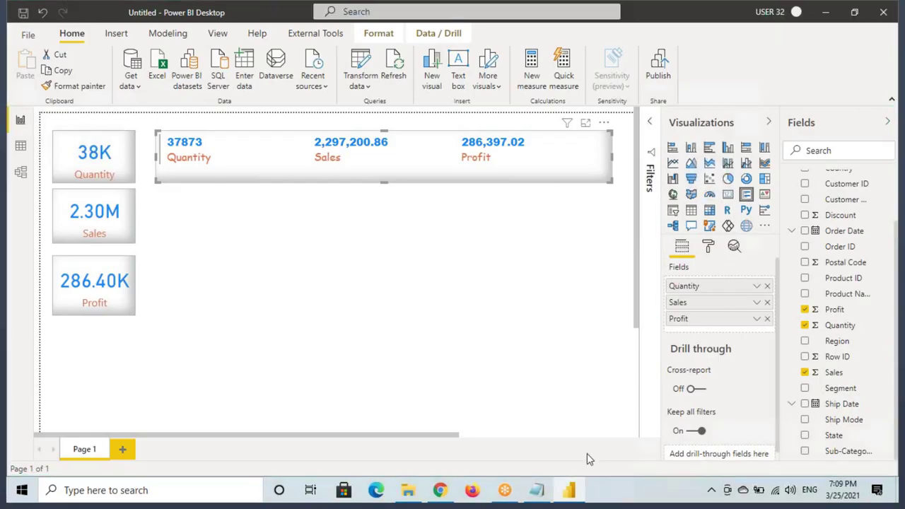
- Switch to the Notepad notes and add a dashed separator and the line start "Gauge Visual -" below the Multi Row Card notes
{"action": "left_click", "coordinate": [536, 490]}
{"action": "scroll", "coordinate": [387, 331], "scroll_direction": "down", "scroll_amount": 3}
{"action": "left_click", "coordinate": [385, 229]}
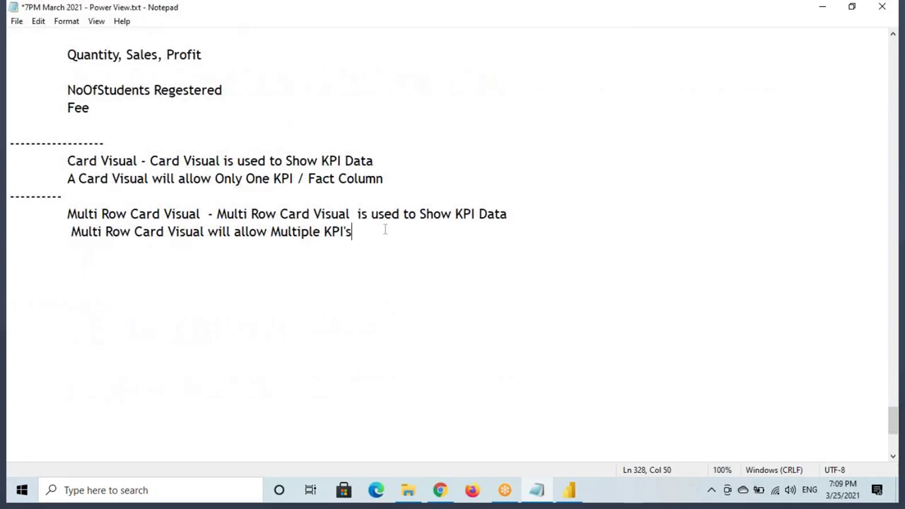
{"action": "type", "text": "------------"}
{"action": "key", "text": "Return"}
{"action": "key", "text": "Return"}
{"action": "key", "text": "Tab"}
{"action": "type", "text": "Gauge Visual -"}
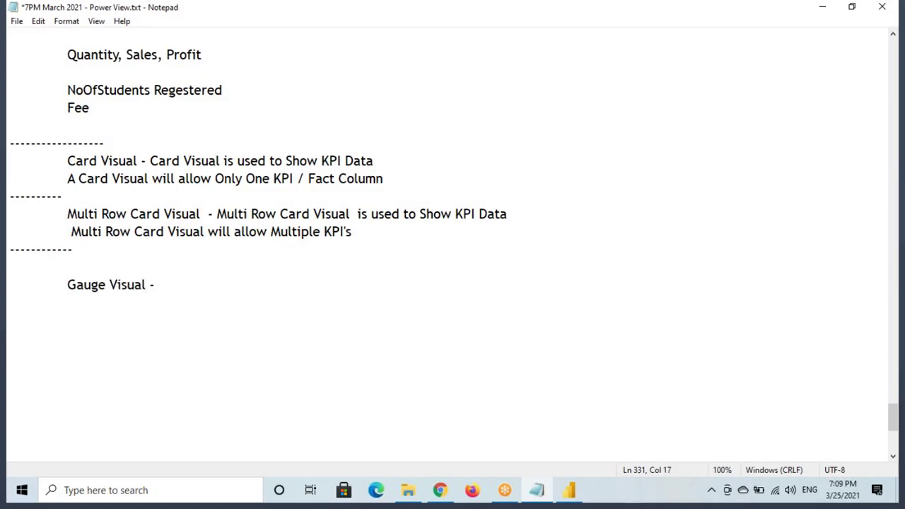
- Complete the Gauge Visual line with "Gauge Visual is used to Show Target Related Data." and highlight its last three words
{"action": "left_click_drag", "start_coordinate": [70, 292], "coordinate": [145, 296]}
{"action": "key", "text": "ctrl+c"}
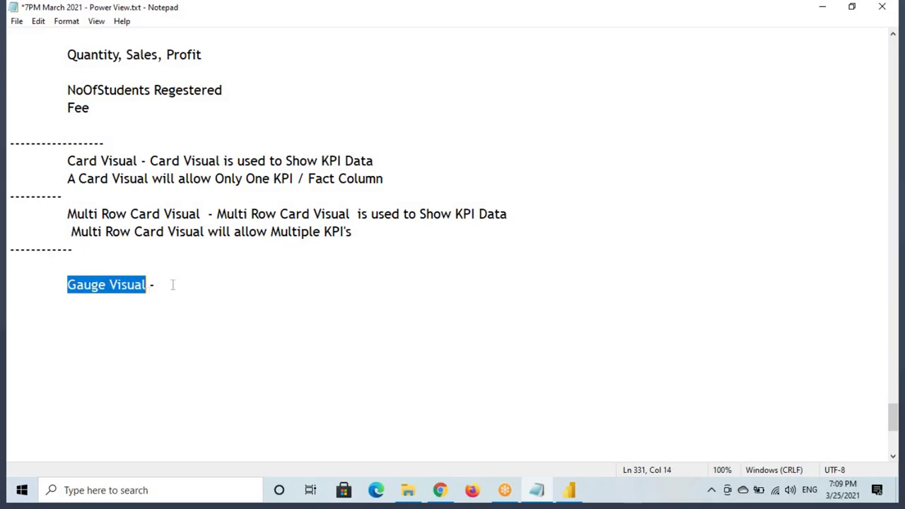
{"action": "left_click", "coordinate": [179, 286]}
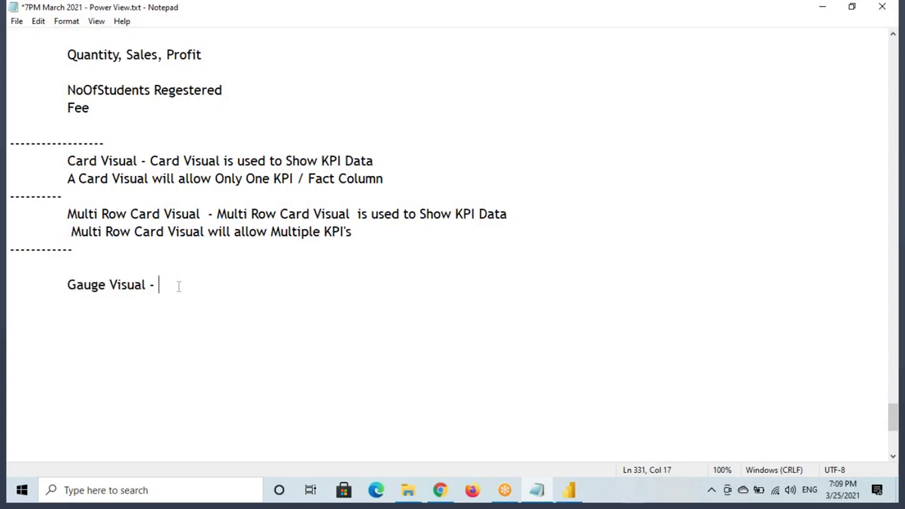
{"action": "key", "text": "ctrl+v"}
{"action": "type", "text": "is "}
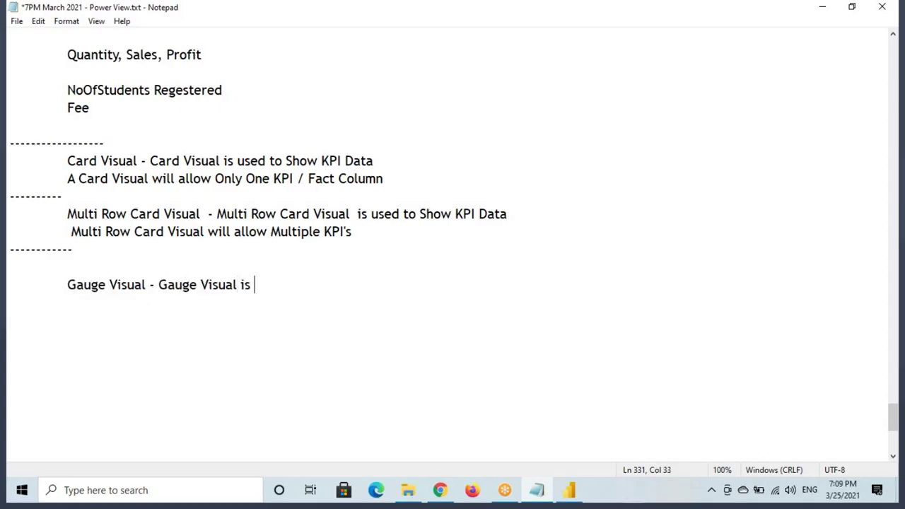
{"action": "type", "text": "used to Show"}
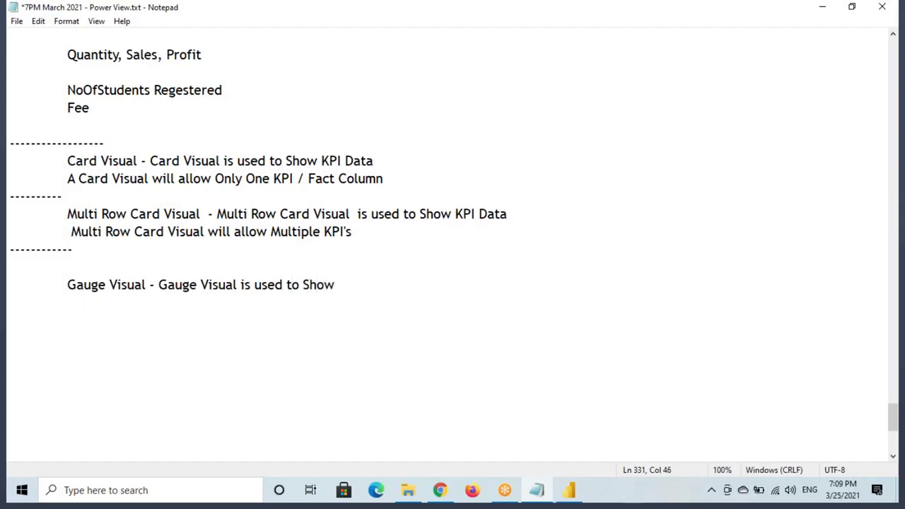
{"action": "type", "text": " Target Relate"}
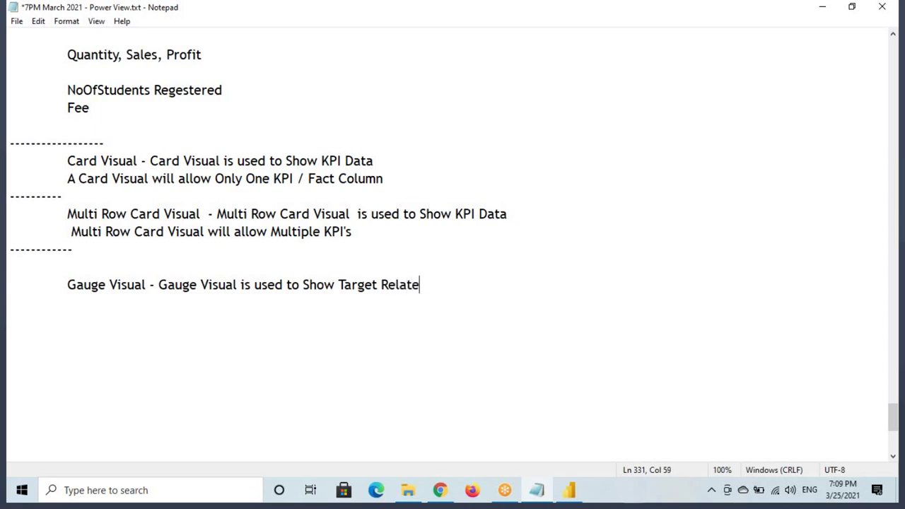
{"action": "type", "text": "d Data"}
{"action": "left_click_drag", "start_coordinate": [343, 285], "coordinate": [574, 417]}
- Switch to Power BI Desktop, add an empty Gauge visual, and place it at a reduced size below the Multi-row card
{"action": "left_click", "coordinate": [569, 490]}
{"action": "left_click", "coordinate": [189, 223]}
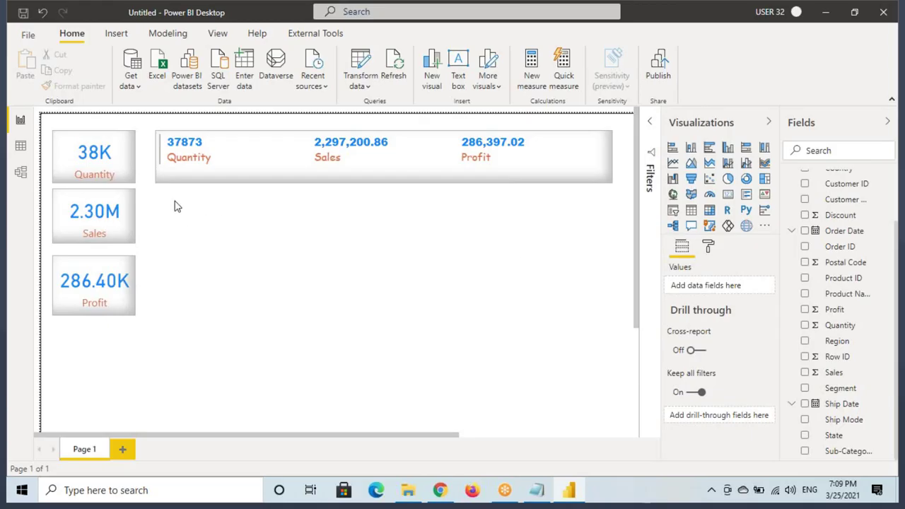
{"action": "left_click", "coordinate": [711, 200]}
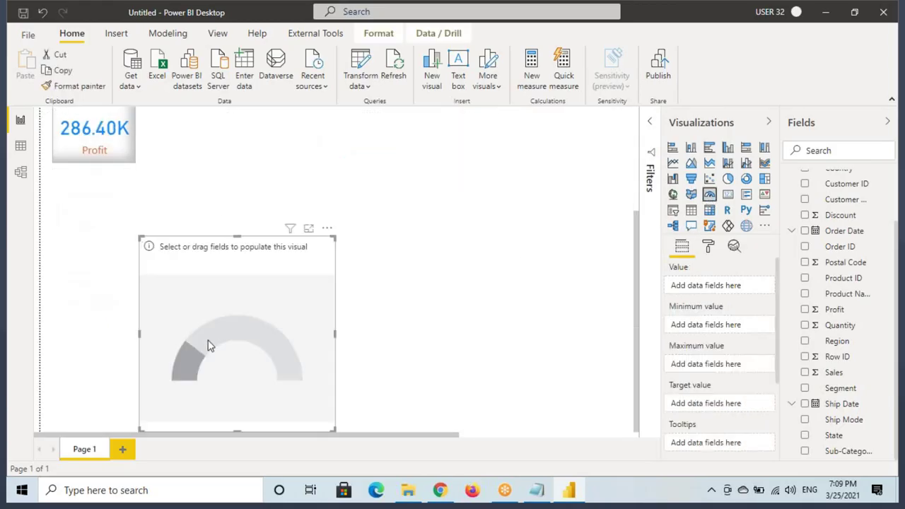
{"action": "left_click_drag", "start_coordinate": [223, 301], "coordinate": [228, 259]}
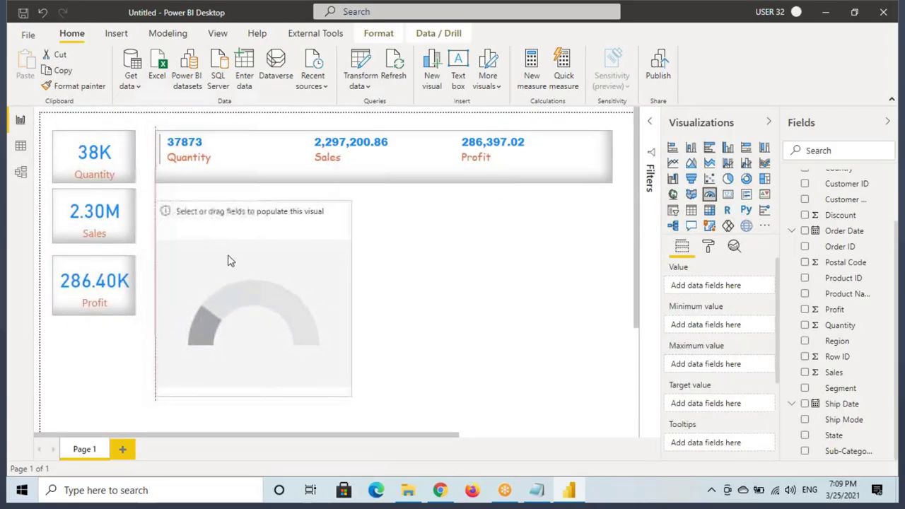
{"action": "left_click_drag", "start_coordinate": [351, 394], "coordinate": [328, 294]}
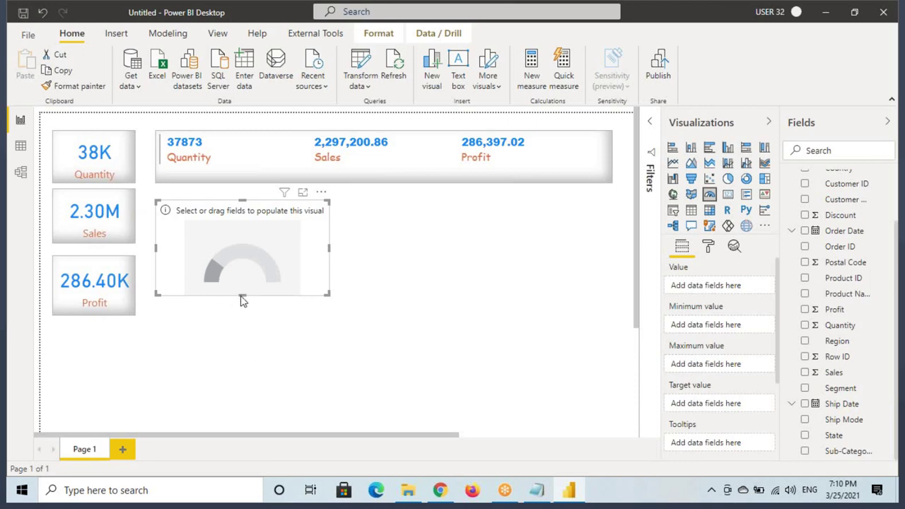
- Switch back to the Notepad notes, mark the word Target in the Gauge Visual line, and save the file
{"action": "left_click", "coordinate": [536, 490]}
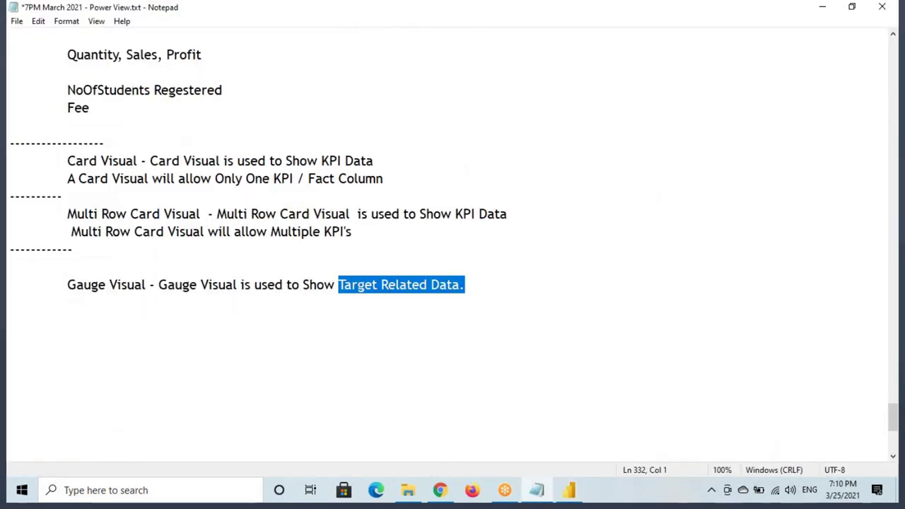
{"action": "left_click_drag", "start_coordinate": [343, 284], "coordinate": [381, 284]}
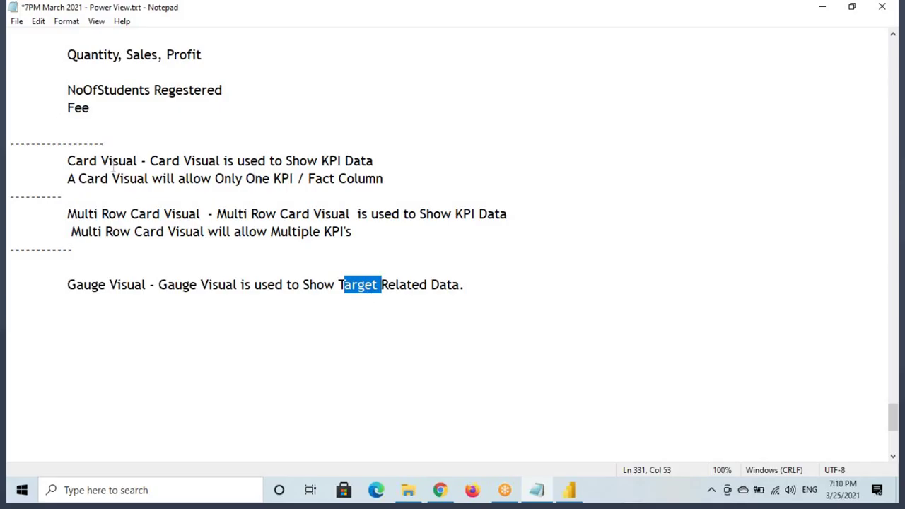
{"action": "left_click", "coordinate": [466, 284]}
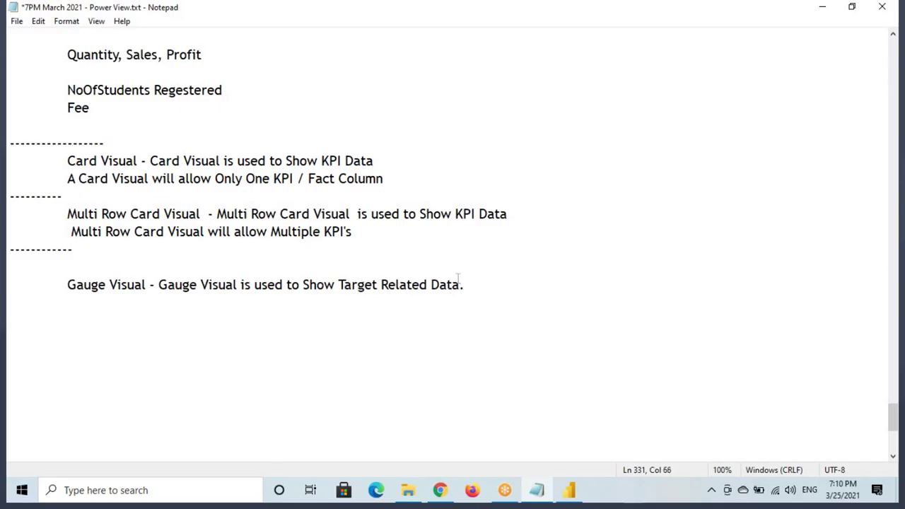
{"action": "key", "text": "ctrl+s"}
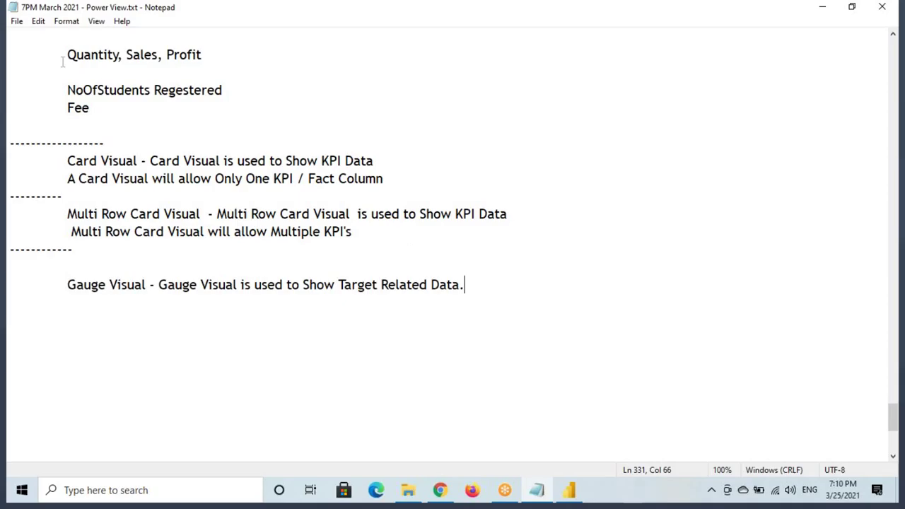
- Highlight the KPI examples in the notes: Quantity, Sales, Profit, NoOfStudents Regestered and Fee
{"action": "left_click_drag", "start_coordinate": [66, 55], "coordinate": [203, 56]}
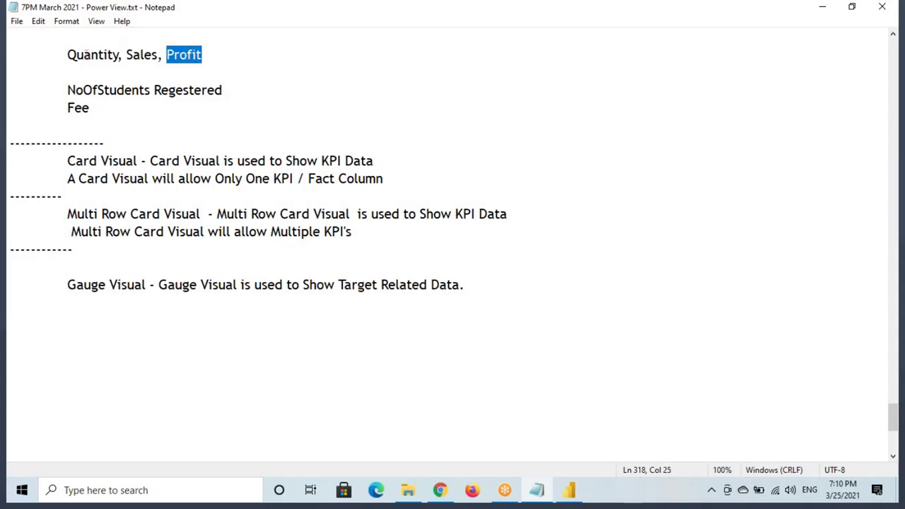
{"action": "left_click_drag", "start_coordinate": [77, 55], "coordinate": [203, 55]}
{"action": "scroll", "coordinate": [215, 129], "scroll_direction": "up", "scroll_amount": 1}
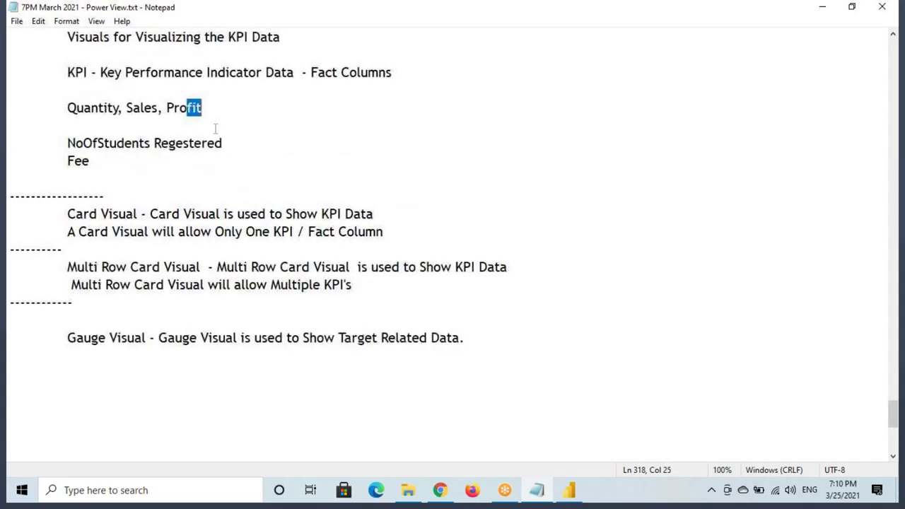
{"action": "scroll", "coordinate": [216, 129], "scroll_direction": "up", "scroll_amount": 1}
{"action": "left_click_drag", "start_coordinate": [68, 197], "coordinate": [216, 198]}
{"action": "left_click_drag", "start_coordinate": [68, 197], "coordinate": [150, 197]}
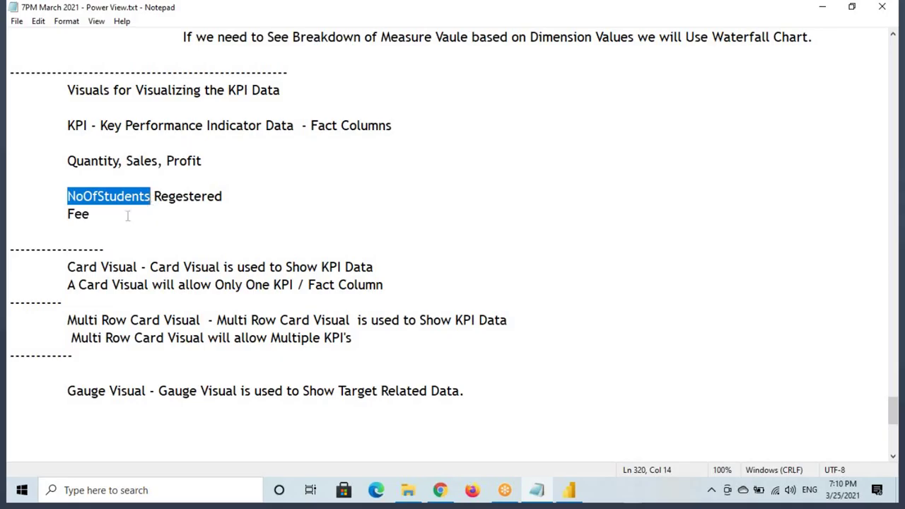
{"action": "left_click_drag", "start_coordinate": [69, 220], "coordinate": [94, 215]}
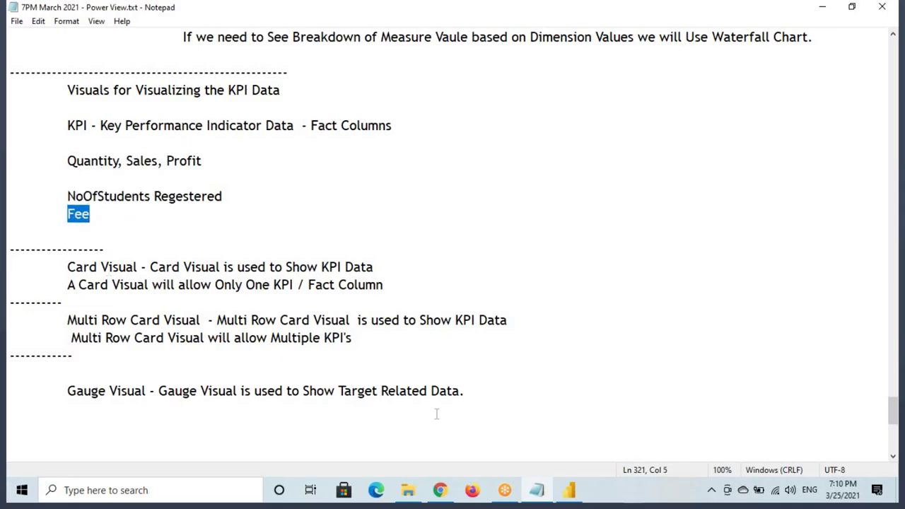
- Add the line "Targets will be Assigened Based on KPI's" below the Gauge Visual line in the notes
{"action": "left_click", "coordinate": [480, 394]}
{"action": "key", "text": "Return"}
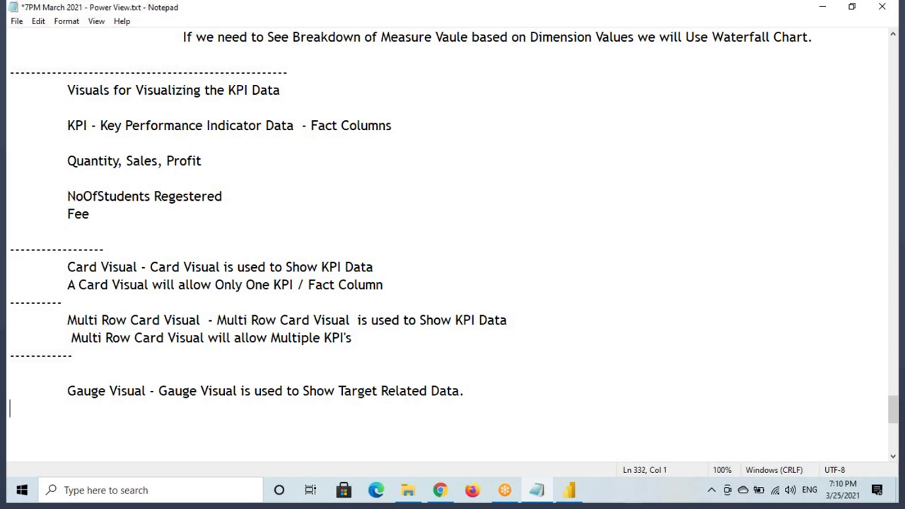
{"action": "key", "text": "Tab"}
{"action": "type", "text": "Target"}
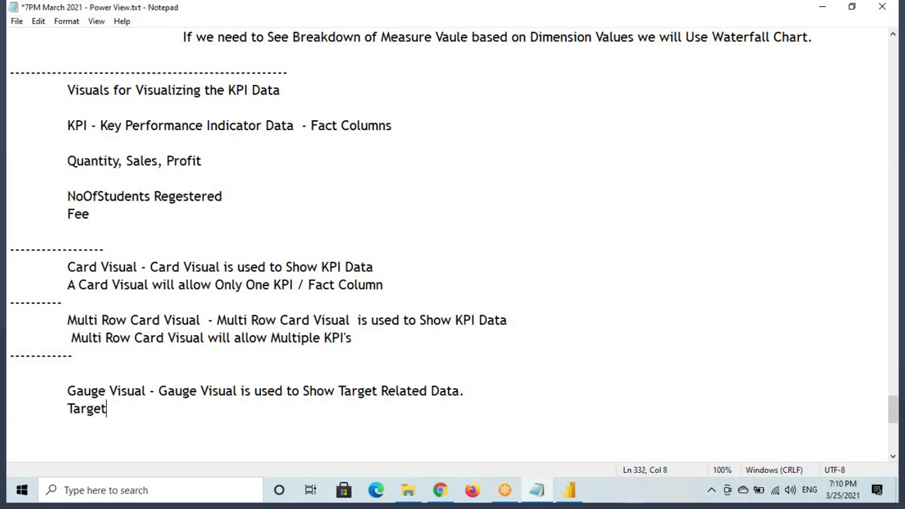
{"action": "type", "text": "s will be Assige"}
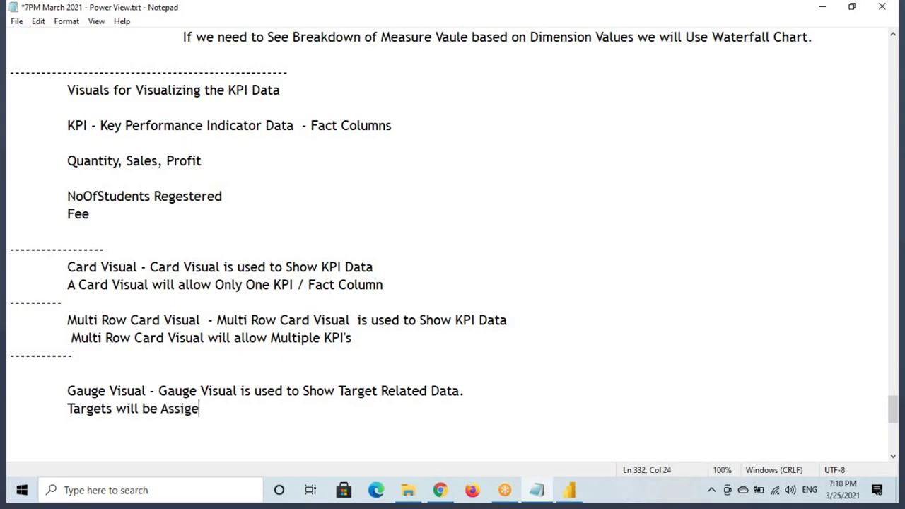
{"action": "type", "text": "ned Based "}
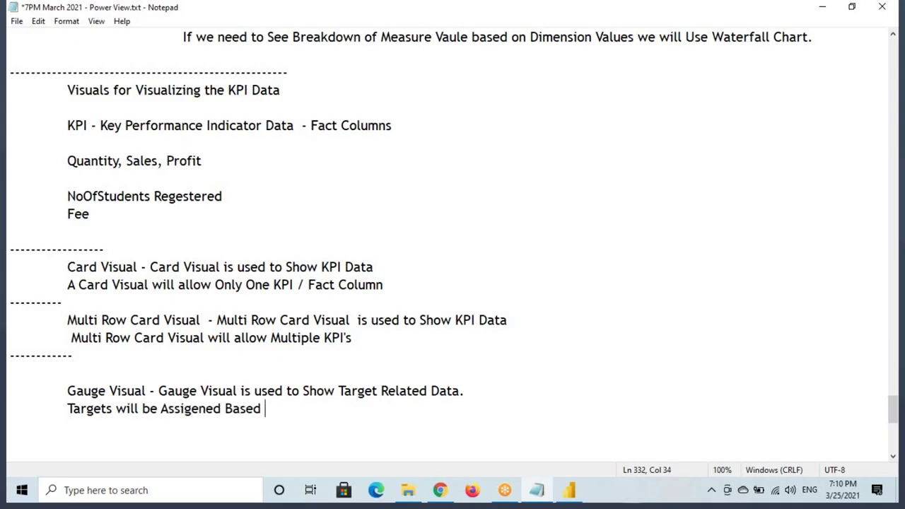
{"action": "type", "text": "on KPI's"}
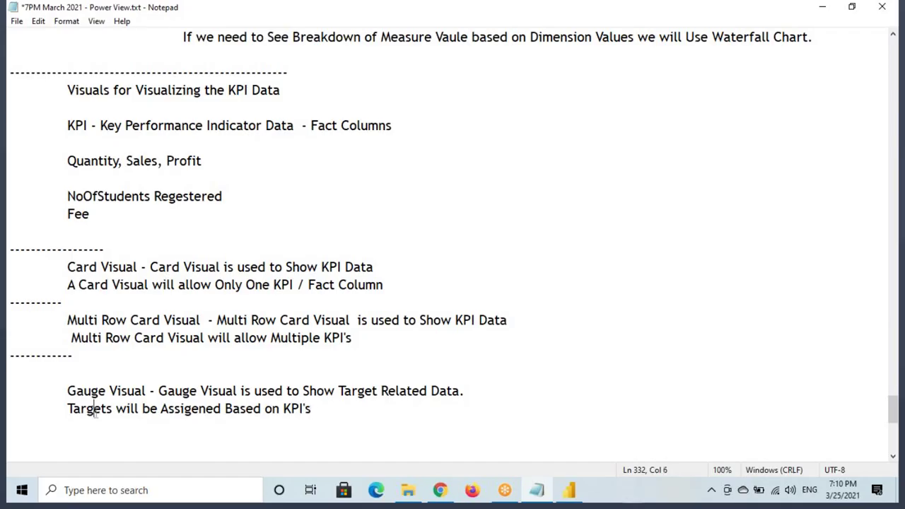
- Highlight the new Targets line and its word KPI's, and add two line breaks after it
{"action": "left_click_drag", "start_coordinate": [92, 410], "coordinate": [318, 429]}
{"action": "left_click", "coordinate": [334, 417]}
{"action": "scroll", "coordinate": [355, 363], "scroll_direction": "down", "scroll_amount": 4}
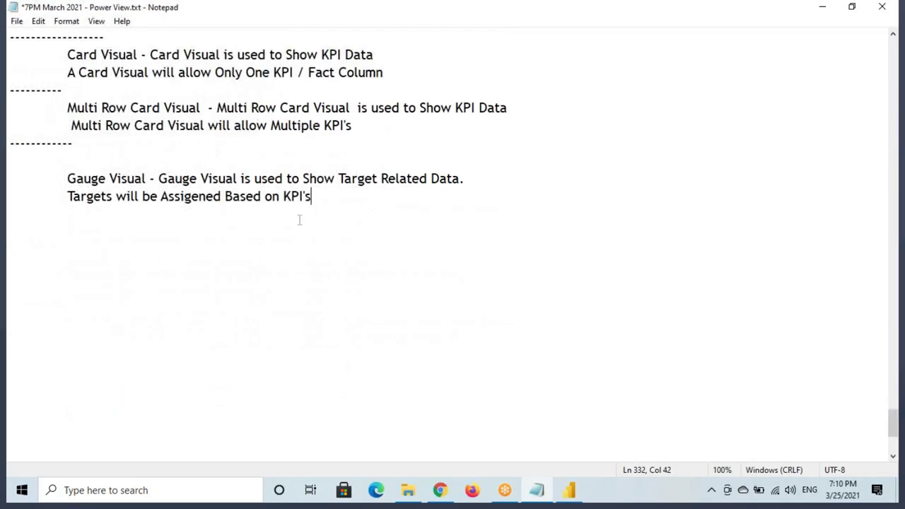
{"action": "double_click", "coordinate": [287, 196]}
{"action": "left_click", "coordinate": [349, 198]}
{"action": "key", "text": "Return"}
{"action": "key", "text": "Return"}
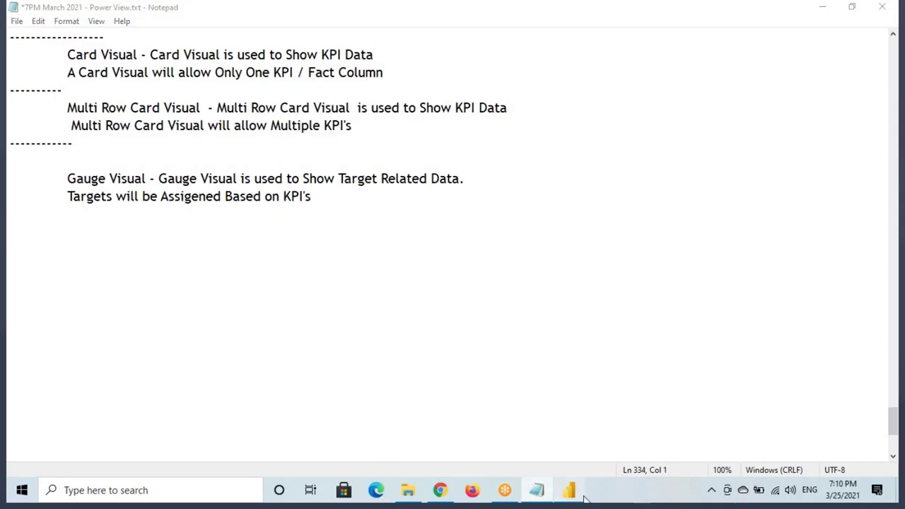
- Switch to Power BI Desktop, examine the columns of the Orders table for target data, and return to the report
{"action": "left_click", "coordinate": [569, 490]}
{"action": "left_click", "coordinate": [21, 144]}
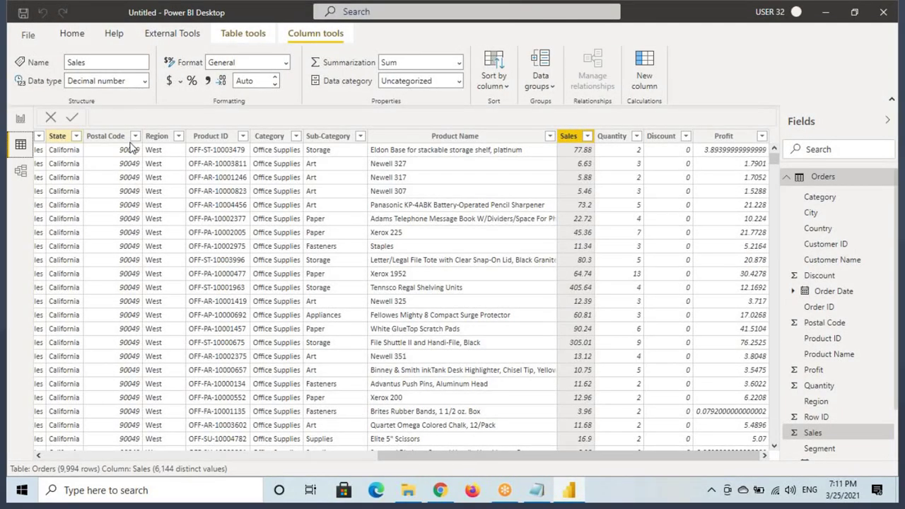
{"action": "left_click", "coordinate": [58, 137]}
{"action": "left_click", "coordinate": [109, 137]}
{"action": "left_click_drag", "start_coordinate": [403, 460], "coordinate": [68, 458]}
{"action": "left_click", "coordinate": [20, 118]}
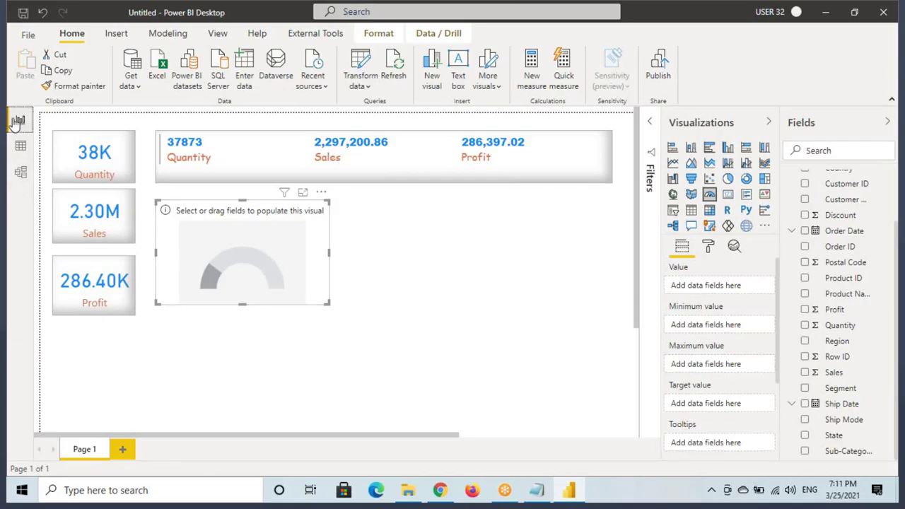
- Connect to the Excel workbook KPI.xlsx in the folder Power BI Material > Power View > 7. Power BI Visuals on drive D
{"action": "left_click", "coordinate": [162, 68]}
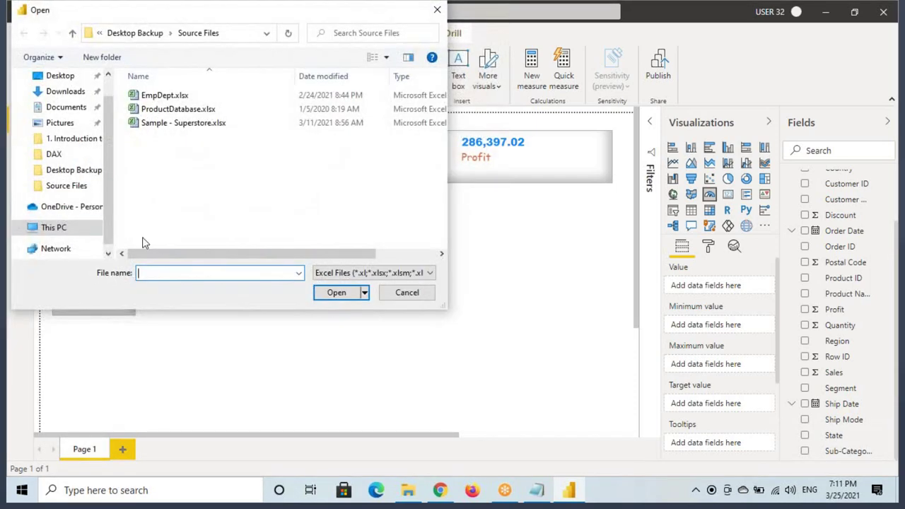
{"action": "scroll", "coordinate": [70, 201], "scroll_direction": "down", "scroll_amount": 1}
{"action": "left_click", "coordinate": [54, 211]}
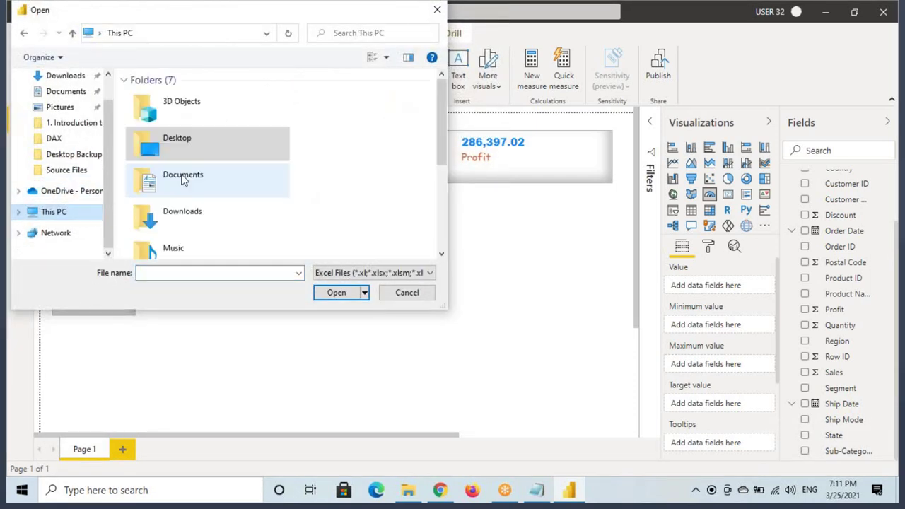
{"action": "scroll", "coordinate": [188, 214], "scroll_direction": "down", "scroll_amount": 3}
{"action": "double_click", "coordinate": [203, 237]}
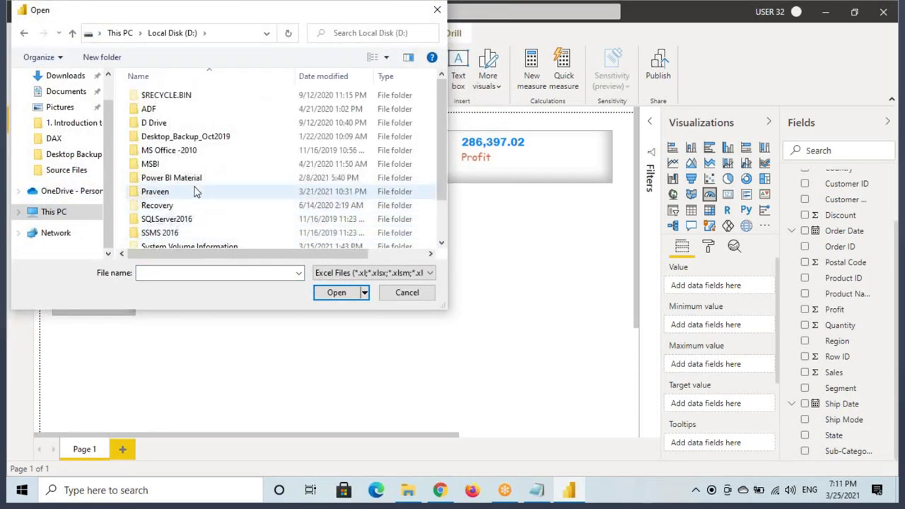
{"action": "double_click", "coordinate": [194, 181]}
{"action": "double_click", "coordinate": [166, 207]}
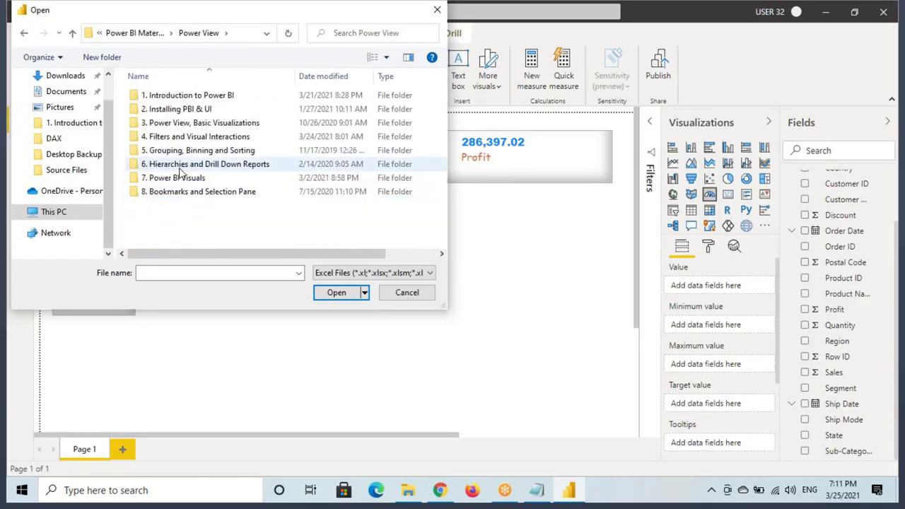
{"action": "double_click", "coordinate": [177, 180]}
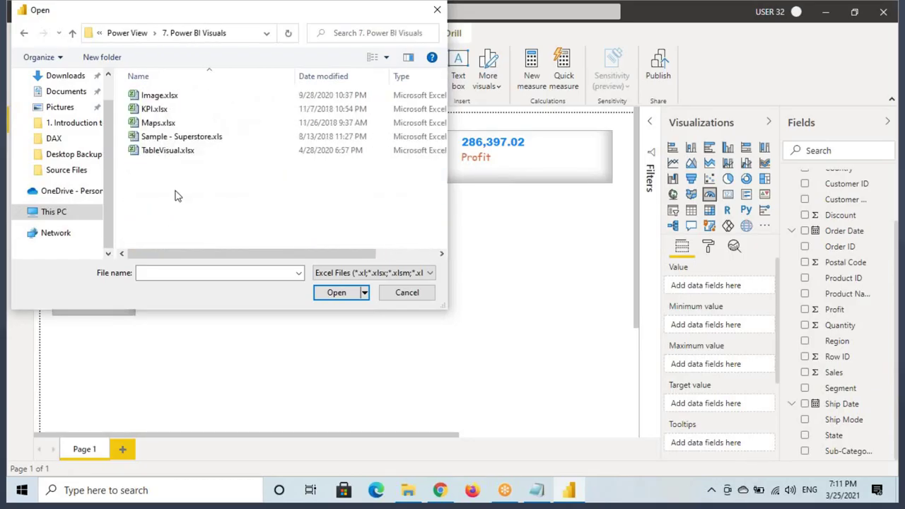
{"action": "left_click", "coordinate": [157, 113]}
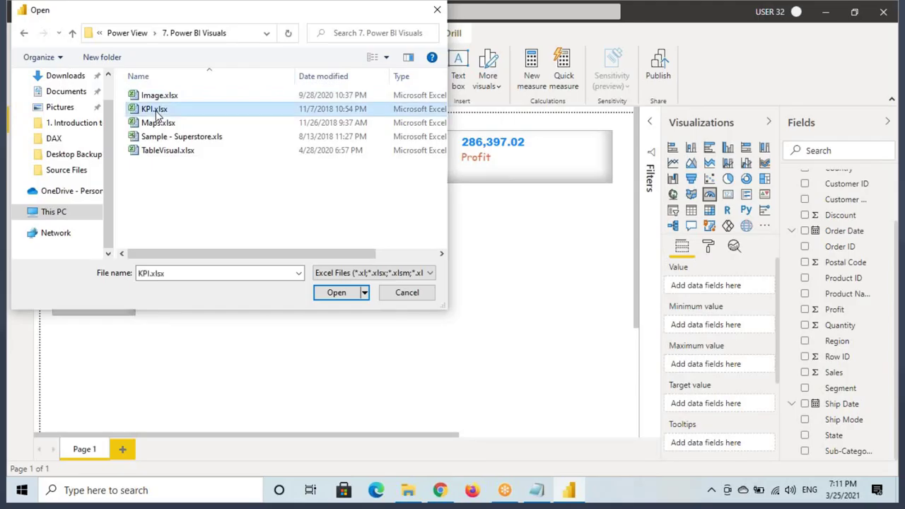
{"action": "left_click", "coordinate": [337, 298]}
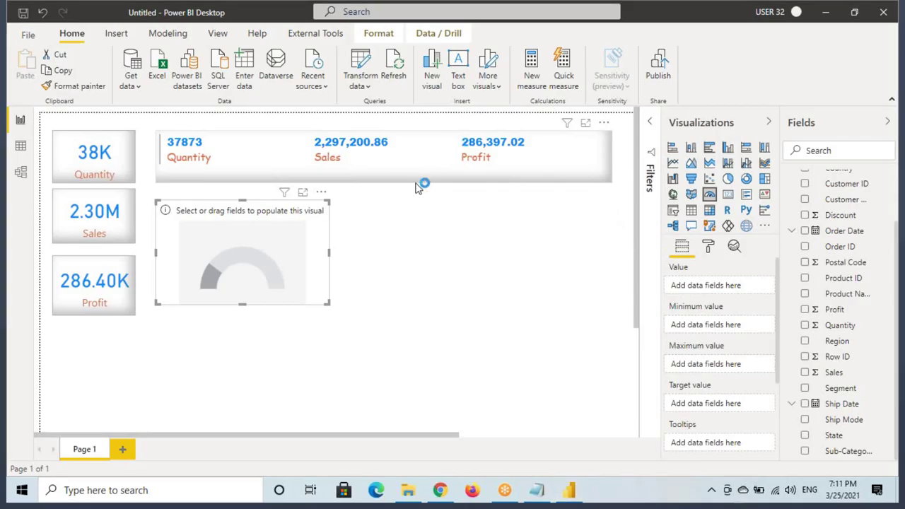
- Select the Funnel and KPI tables of the workbook, preview both, and load them into the model
{"action": "left_click", "coordinate": [203, 118]}
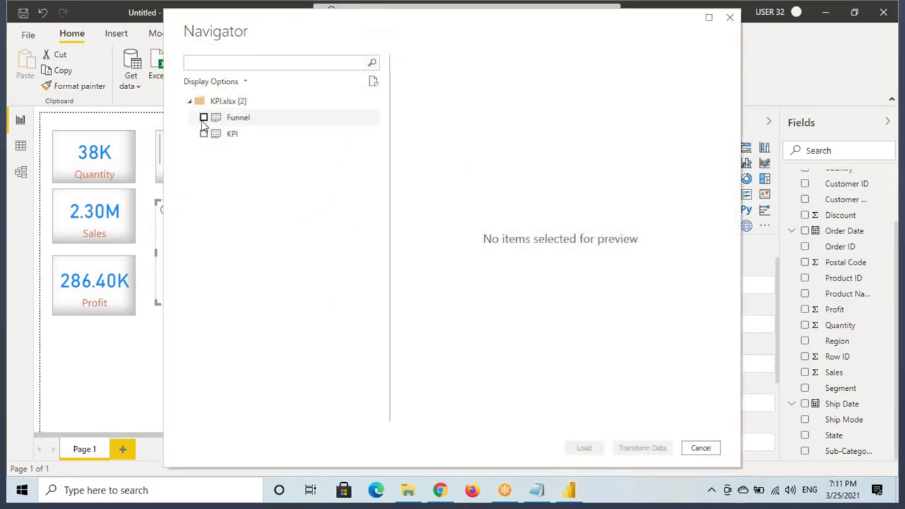
{"action": "left_click", "coordinate": [204, 134]}
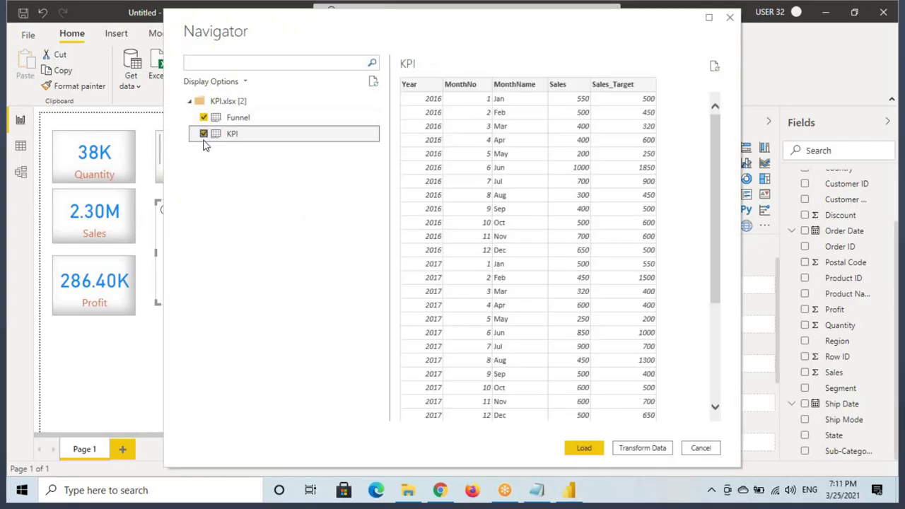
{"action": "left_click", "coordinate": [234, 119]}
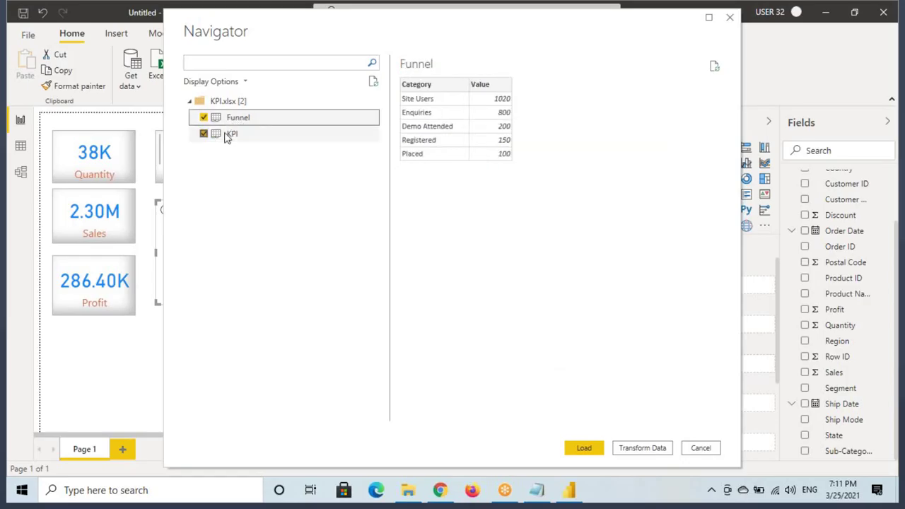
{"action": "left_click", "coordinate": [229, 134]}
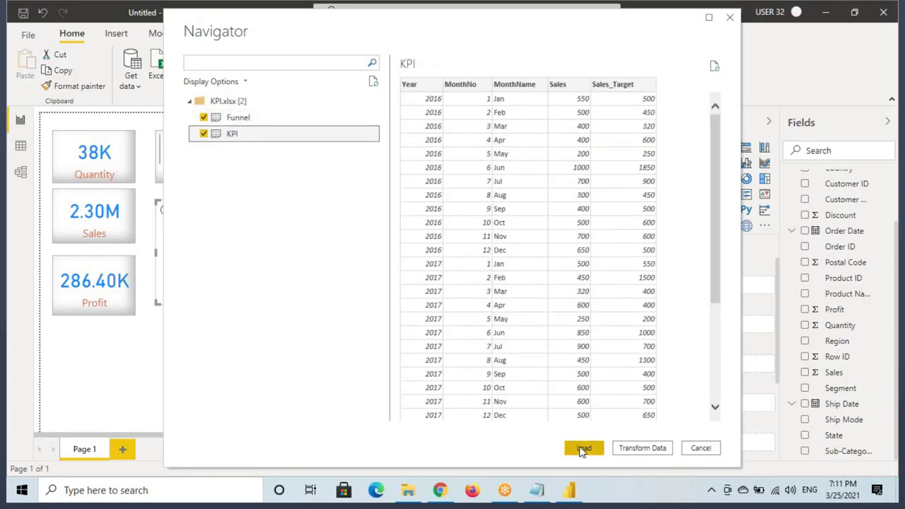
{"action": "key", "text": "alt+Tab"}
{"action": "key", "text": "alt+Tab"}
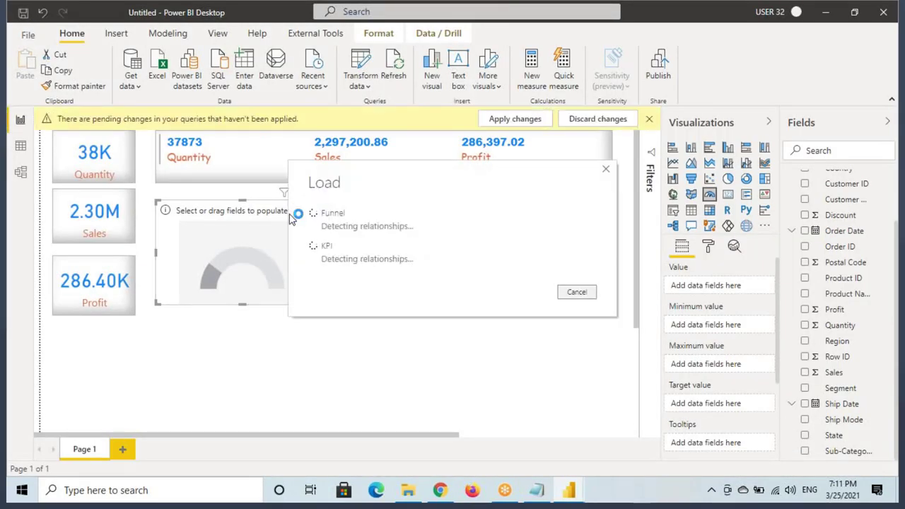
- Examine the fields of the loaded Funnel table and the rows of the KPI table, and return to the report
{"action": "left_click", "coordinate": [20, 145]}
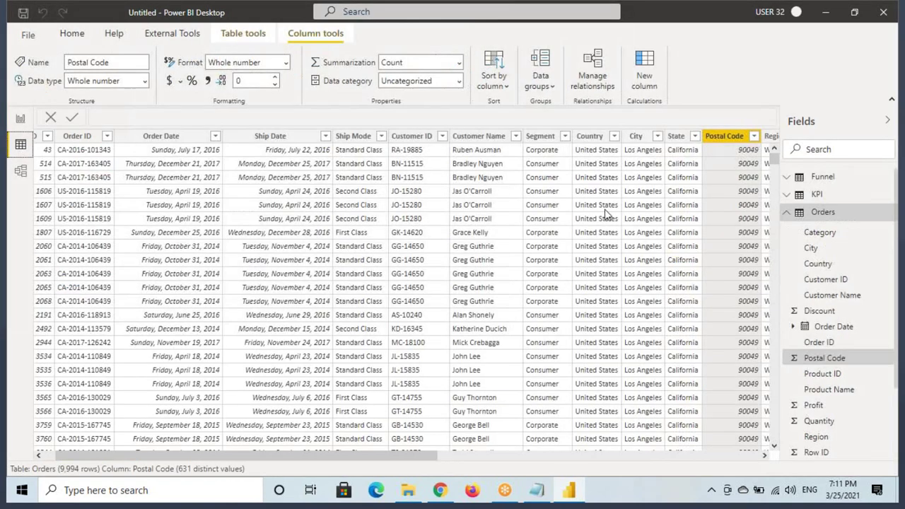
{"action": "left_click", "coordinate": [823, 212]}
{"action": "left_click", "coordinate": [823, 178]}
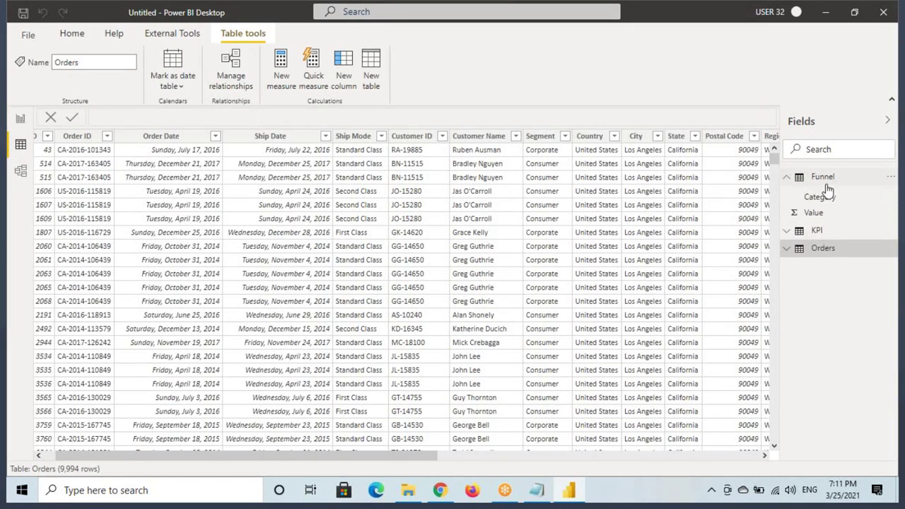
{"action": "left_click", "coordinate": [825, 180]}
{"action": "left_click", "coordinate": [806, 195]}
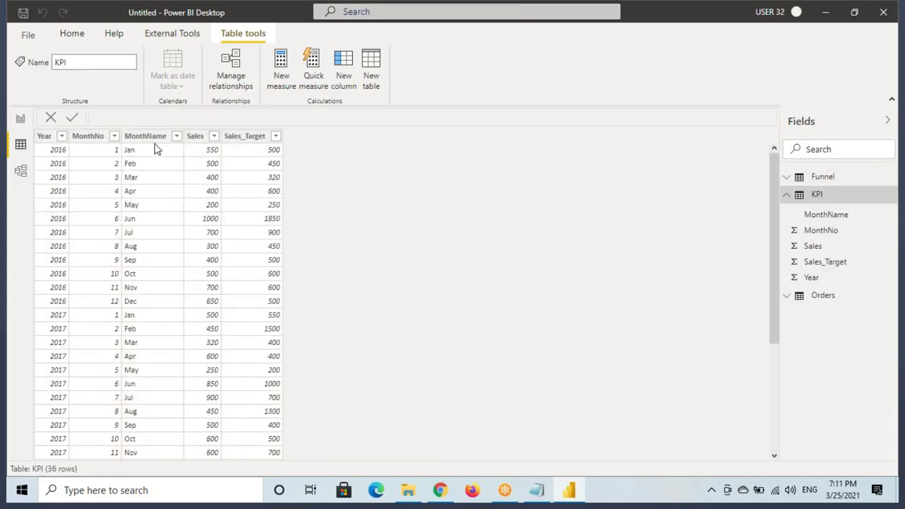
{"action": "left_click", "coordinate": [44, 136]}
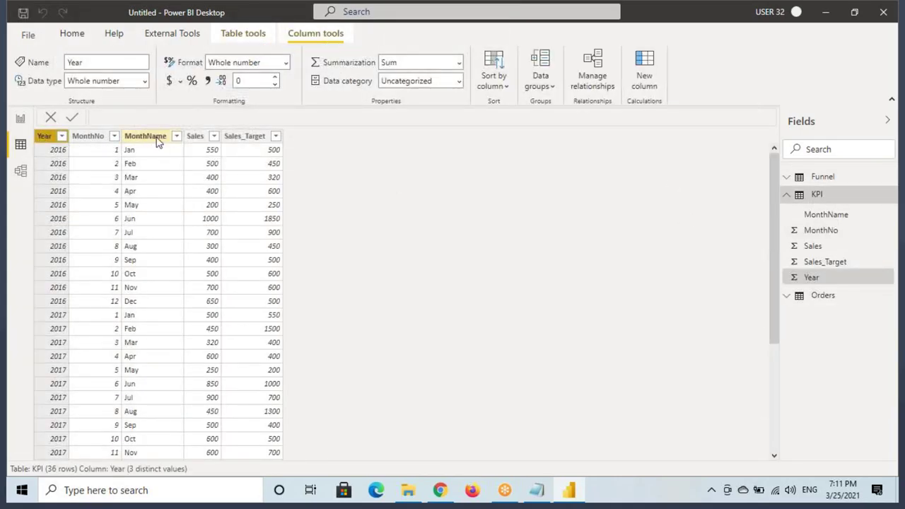
{"action": "left_click", "coordinate": [19, 118]}
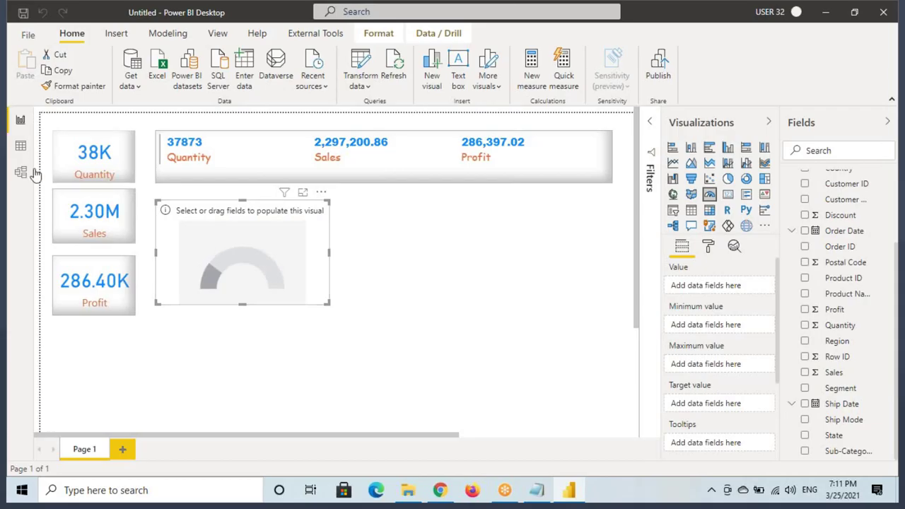
- Reopen the KPI table data and annotate the March 2016 row, its sales and target values, and the Sales and Sales_Target columns
{"action": "left_click", "coordinate": [21, 147]}
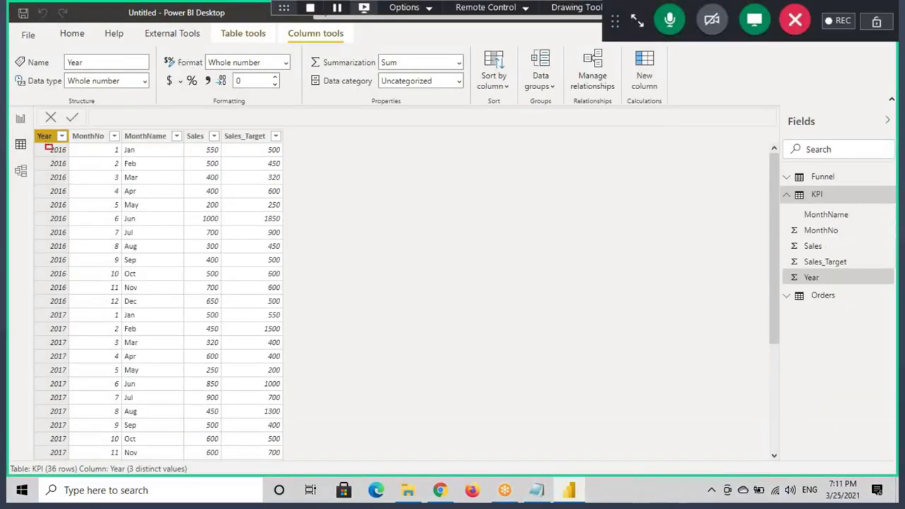
{"action": "left_click_drag", "start_coordinate": [53, 150], "coordinate": [147, 156]}
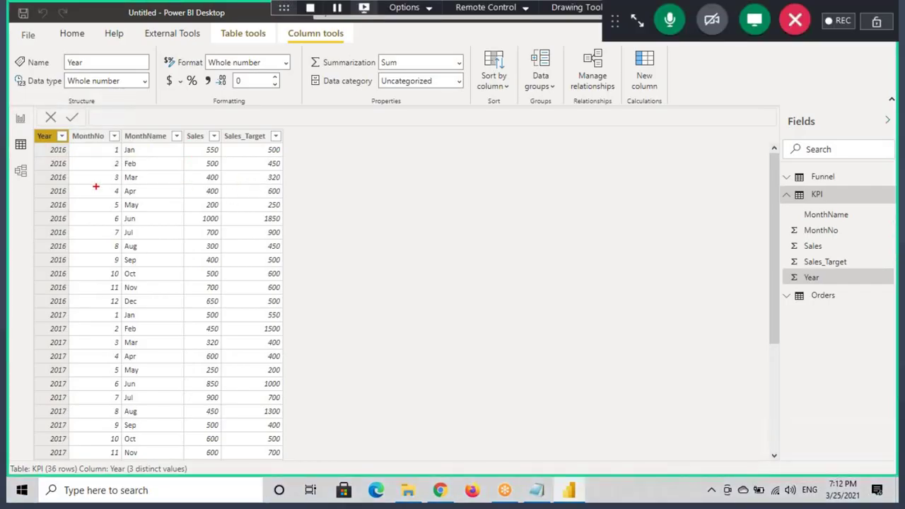
{"action": "left_click_drag", "start_coordinate": [42, 170], "coordinate": [155, 184]}
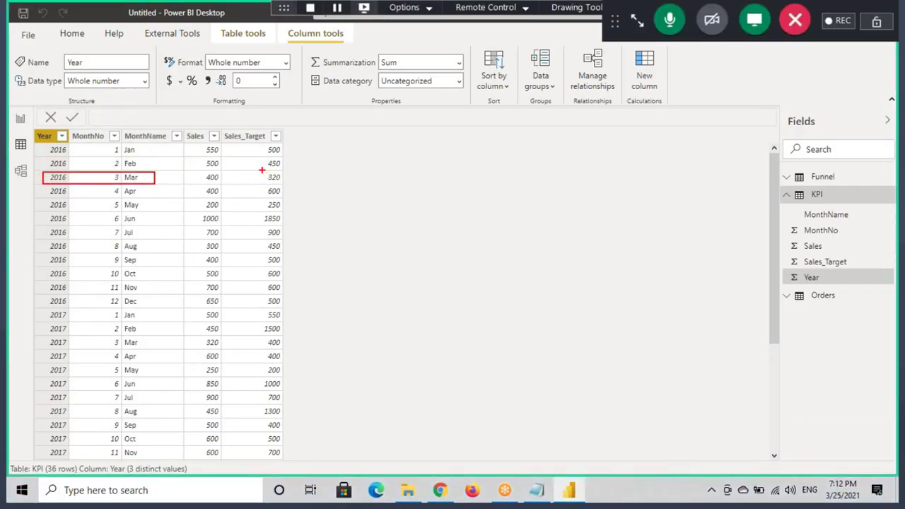
{"action": "left_click_drag", "start_coordinate": [261, 170], "coordinate": [283, 184]}
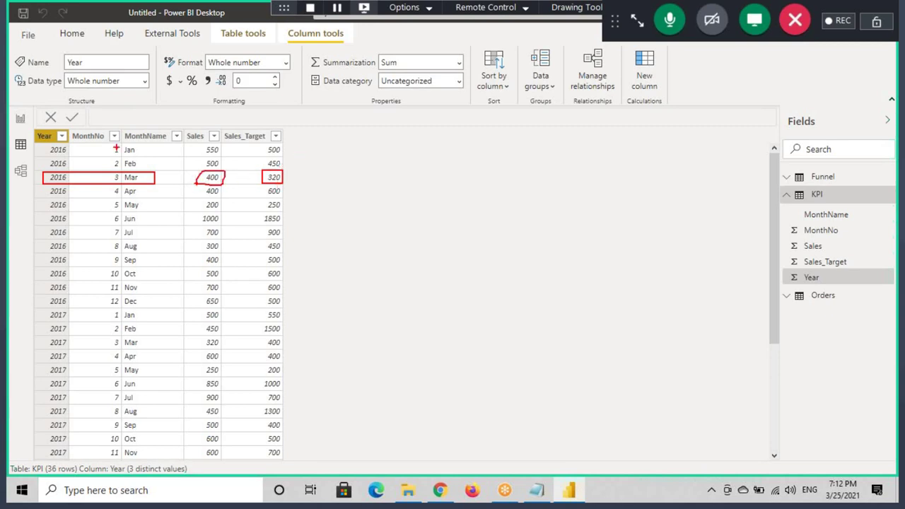
{"action": "mouse_move", "coordinate": [29, 130]}
{"action": "left_mouse_down"}
{"action": "mouse_move", "coordinate": [279, 472]}
{"action": "mouse_move", "coordinate": [285, 456]}
{"action": "left_mouse_up"}
{"action": "left_click_drag", "start_coordinate": [191, 73], "coordinate": [195, 138]}
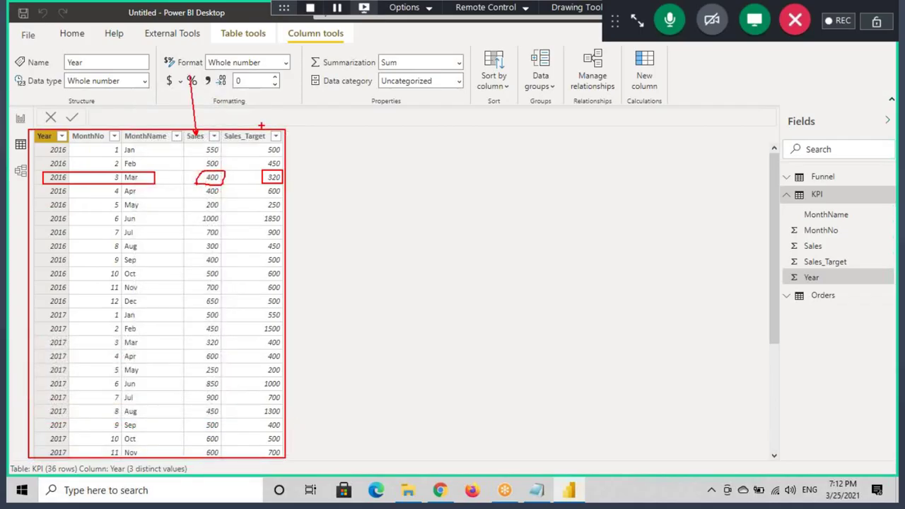
{"action": "left_click_drag", "start_coordinate": [256, 68], "coordinate": [260, 127]}
- Return to the report, make the empty Gauge visual slightly taller, and annotate its Value field with the word "actual"
{"action": "left_click", "coordinate": [21, 118]}
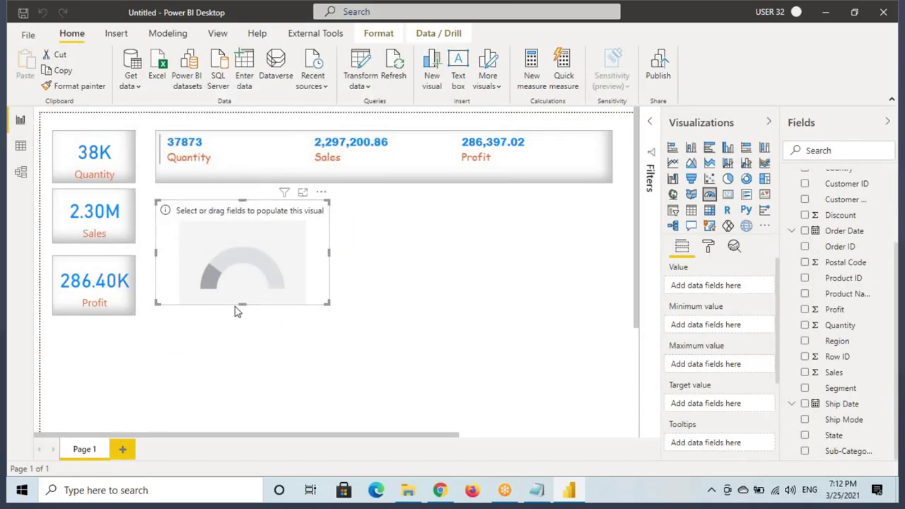
{"action": "mouse_move", "coordinate": [243, 302]}
{"action": "left_mouse_down"}
{"action": "mouse_move", "coordinate": [245, 327]}
{"action": "mouse_move", "coordinate": [251, 313]}
{"action": "left_mouse_up"}
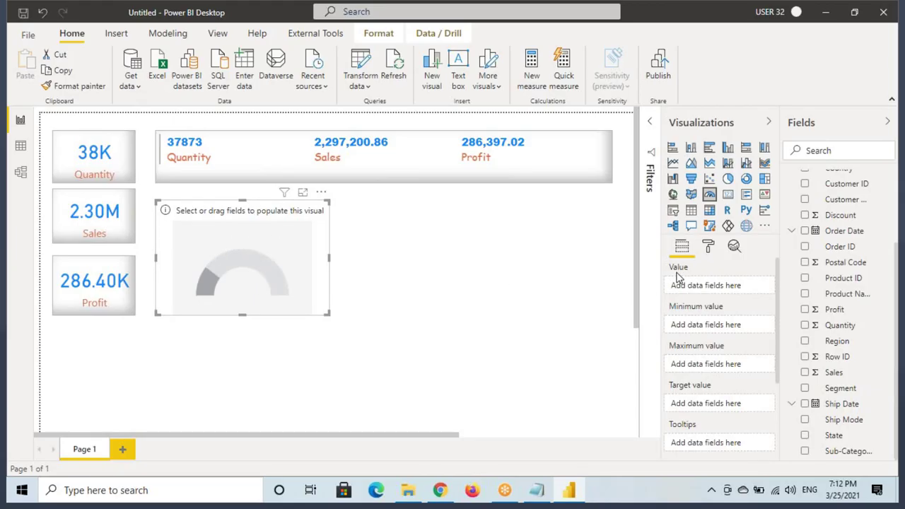
{"action": "left_click_drag", "start_coordinate": [660, 261], "coordinate": [773, 294]}
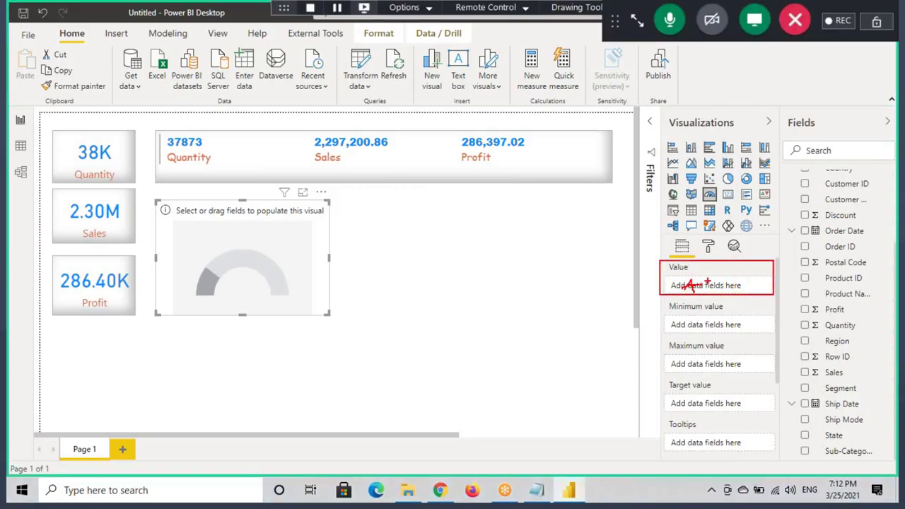
{"action": "left_click_drag", "start_coordinate": [735, 284], "coordinate": [751, 289]}
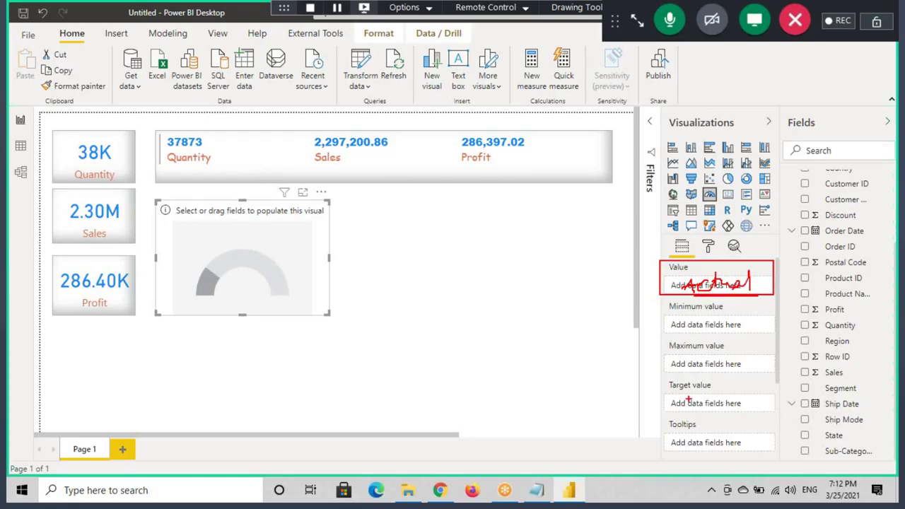
- Annotate the Target value field of the empty Gauge with a box and underline, and clear the markings
{"action": "mouse_move", "coordinate": [664, 381]}
{"action": "left_mouse_down"}
{"action": "mouse_move", "coordinate": [728, 410]}
{"action": "mouse_move", "coordinate": [776, 413]}
{"action": "left_mouse_up"}
{"action": "mouse_move", "coordinate": [668, 389]}
{"action": "left_mouse_down"}
{"action": "mouse_move", "coordinate": [706, 388]}
{"action": "mouse_move", "coordinate": [660, 386]}
{"action": "mouse_move", "coordinate": [715, 390]}
{"action": "left_mouse_up"}
{"action": "key", "text": "Escape"}
- Populate the Gauge from the KPI table with Sales as its value and Sales_Target as its target value
{"action": "scroll", "coordinate": [865, 271], "scroll_direction": "up", "scroll_amount": 2}
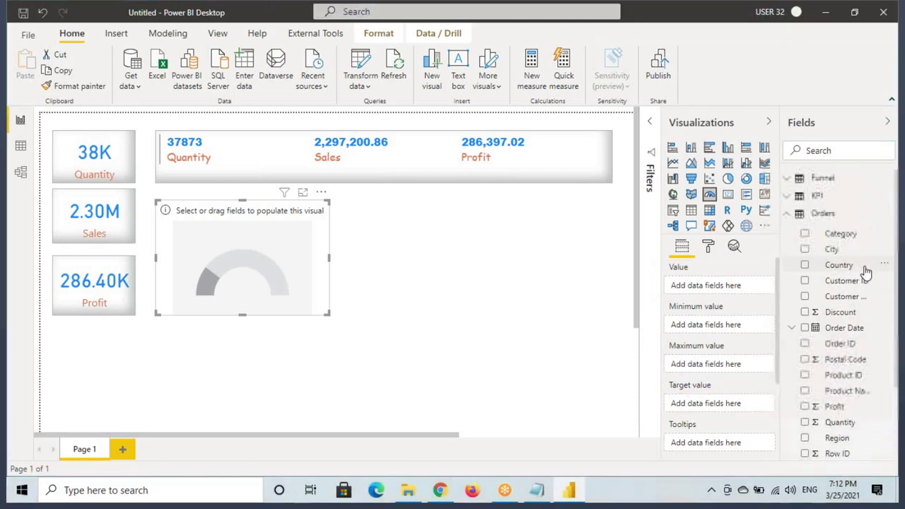
{"action": "left_click", "coordinate": [821, 196]}
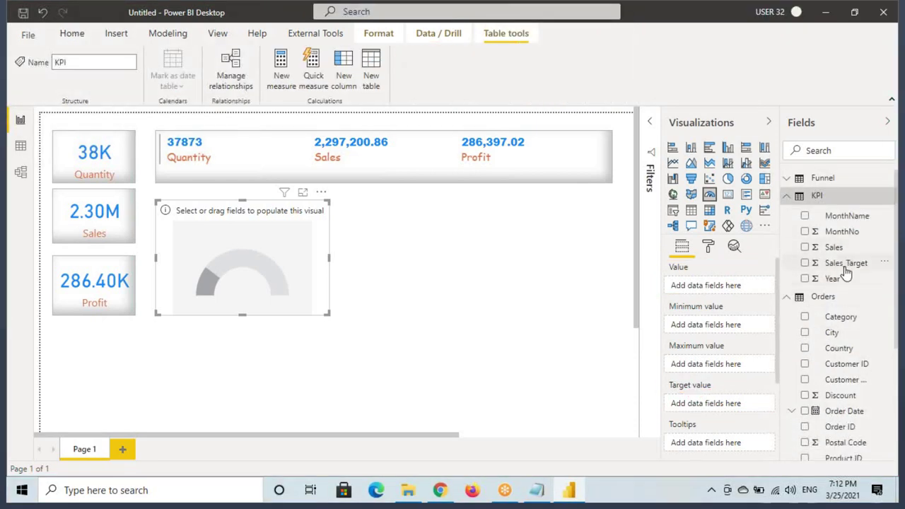
{"action": "left_click_drag", "start_coordinate": [840, 249], "coordinate": [724, 291]}
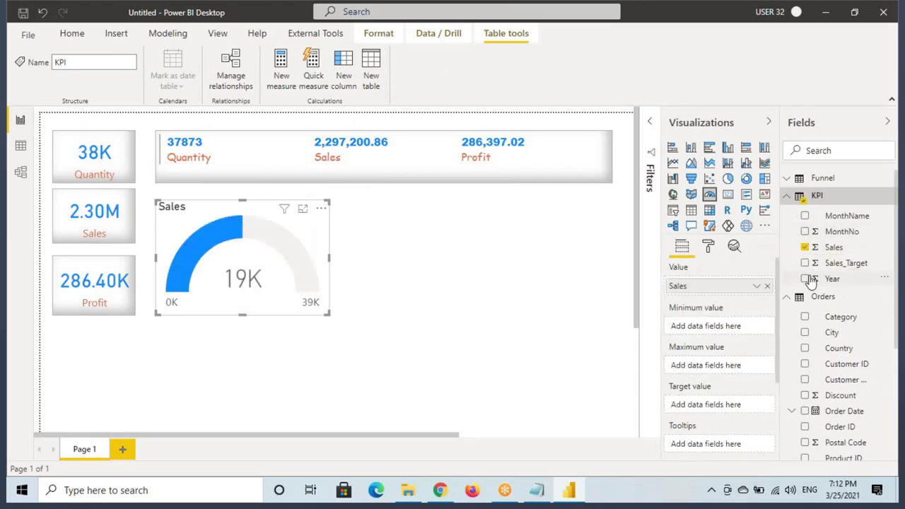
{"action": "left_click", "coordinate": [687, 386]}
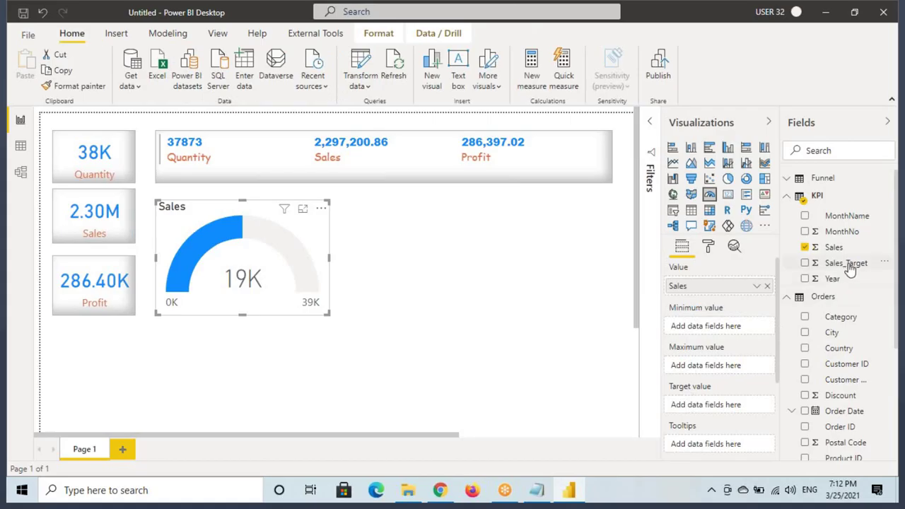
{"action": "mouse_move", "coordinate": [846, 262]}
{"action": "left_mouse_down"}
{"action": "mouse_move", "coordinate": [721, 371]}
{"action": "mouse_move", "coordinate": [720, 405]}
{"action": "left_mouse_up"}
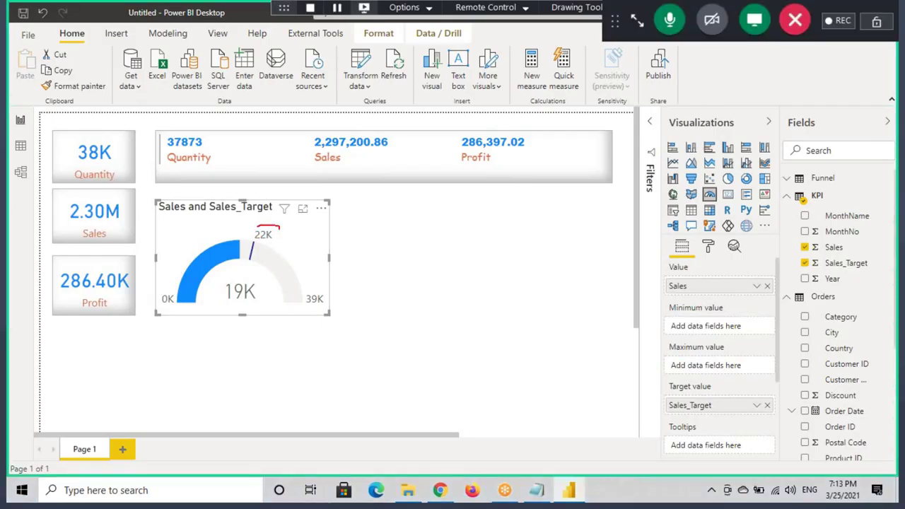
- Annotate the Gauge's target label, actual sales label, filled arc and target line, inspect its tooltip, and clear the markings
{"action": "left_click_drag", "start_coordinate": [276, 238], "coordinate": [308, 217]}
{"action": "left_click_drag", "start_coordinate": [226, 305], "coordinate": [252, 302]}
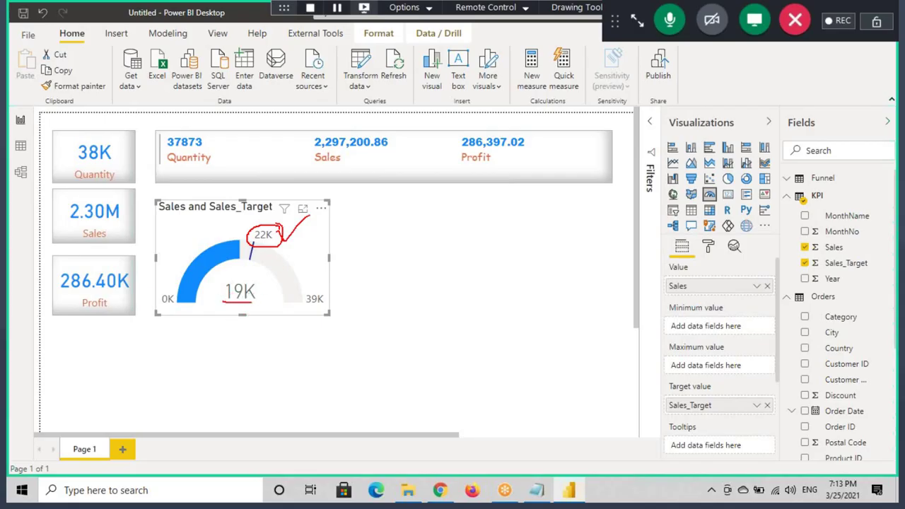
{"action": "left_click_drag", "start_coordinate": [223, 275], "coordinate": [223, 304]}
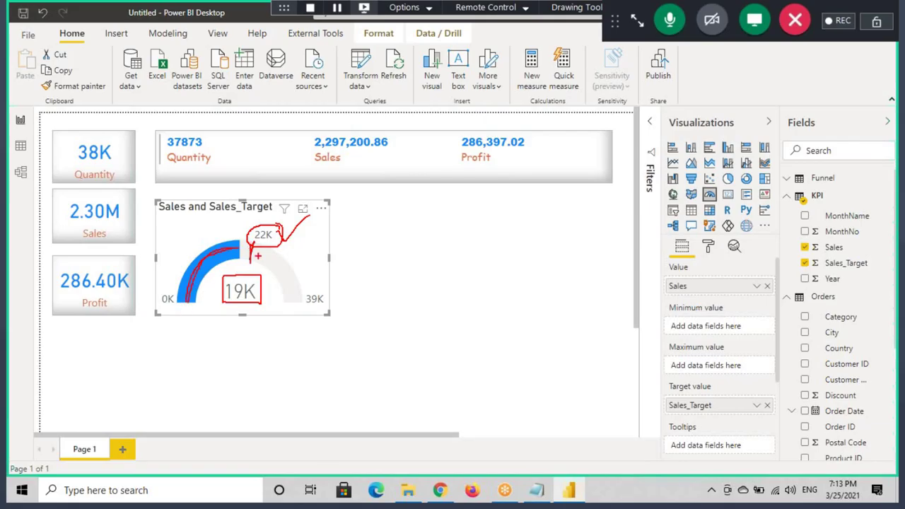
{"action": "key", "text": "Escape"}
{"action": "mouse_move", "coordinate": [253, 244]}
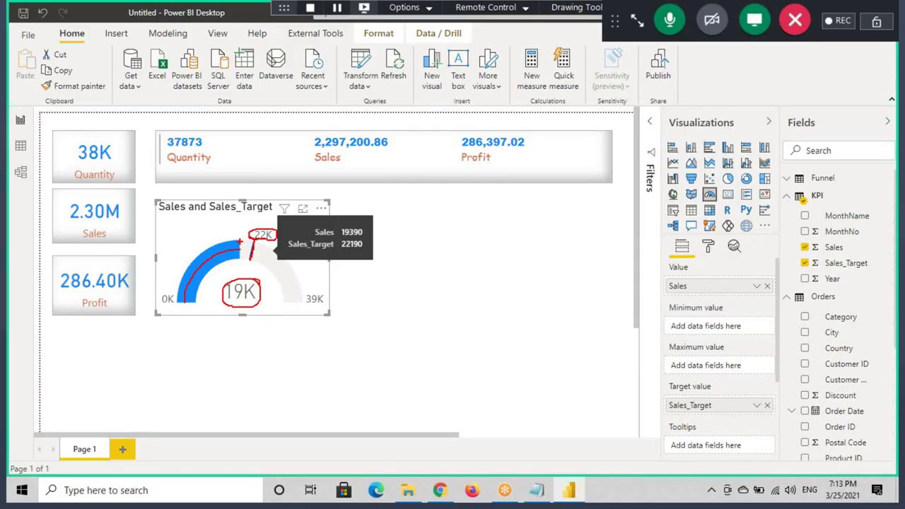
{"action": "mouse_move", "coordinate": [241, 243]}
{"action": "left_mouse_down"}
{"action": "mouse_move", "coordinate": [246, 260]}
{"action": "mouse_move", "coordinate": [242, 203]}
{"action": "left_mouse_up"}
{"action": "key", "text": "Escape"}
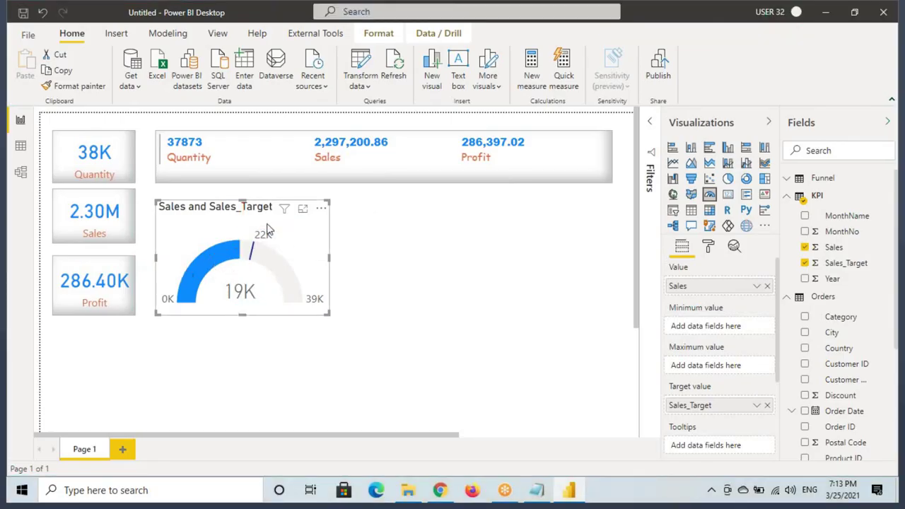
- Turn on the Gauge's border, color it gray, and deselect the visual
{"action": "left_click", "coordinate": [711, 249]}
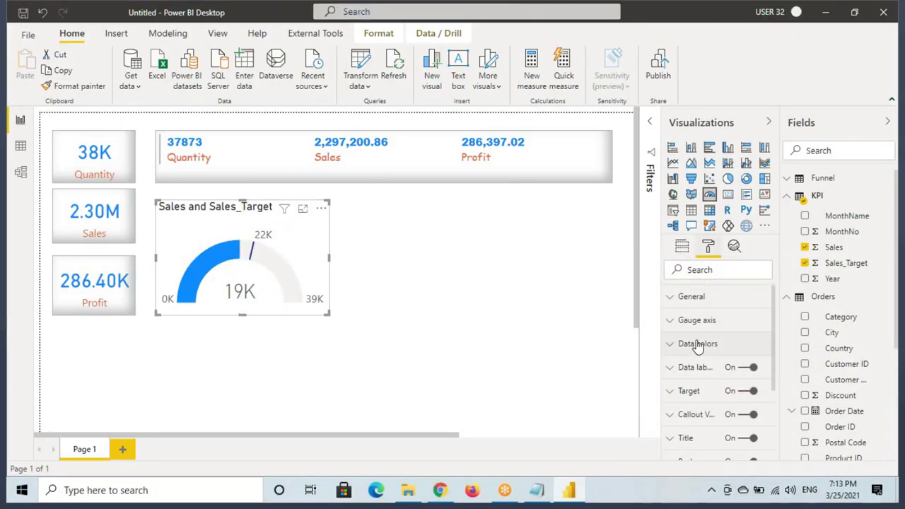
{"action": "scroll", "coordinate": [709, 398], "scroll_direction": "down", "scroll_amount": 3}
{"action": "scroll", "coordinate": [709, 398], "scroll_direction": "down", "scroll_amount": 1}
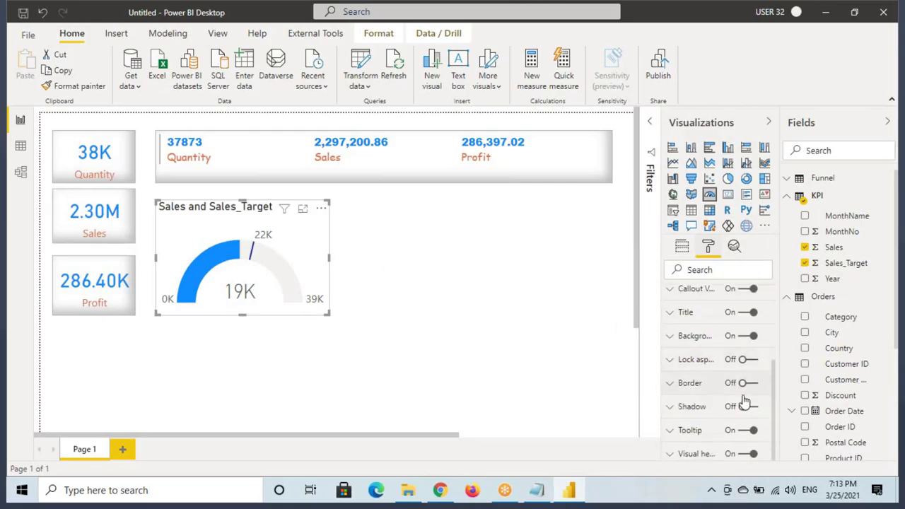
{"action": "left_click", "coordinate": [742, 384]}
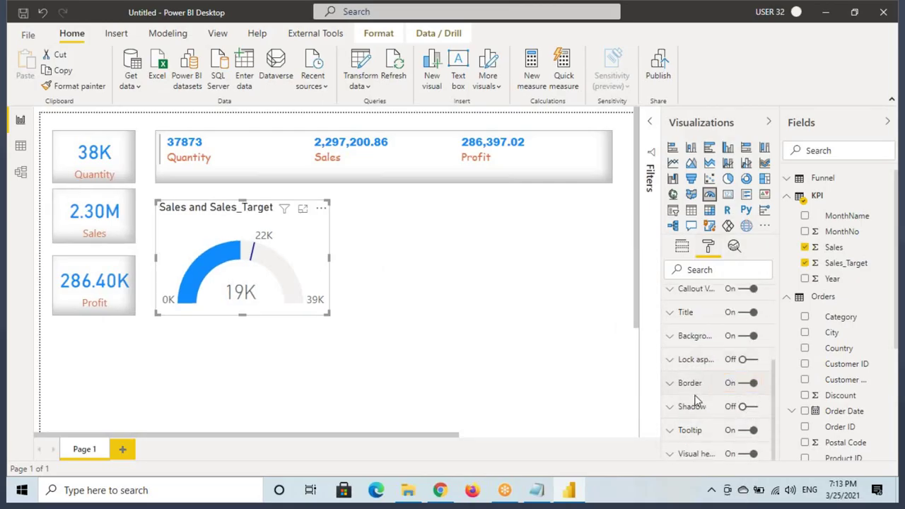
{"action": "left_click", "coordinate": [692, 423]}
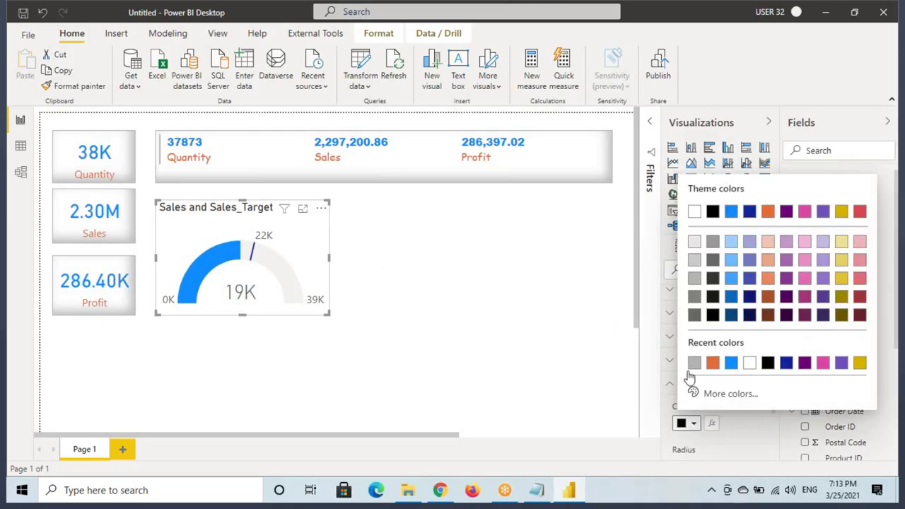
{"action": "left_click", "coordinate": [695, 279]}
{"action": "left_click", "coordinate": [680, 386]}
{"action": "left_click", "coordinate": [359, 253]}
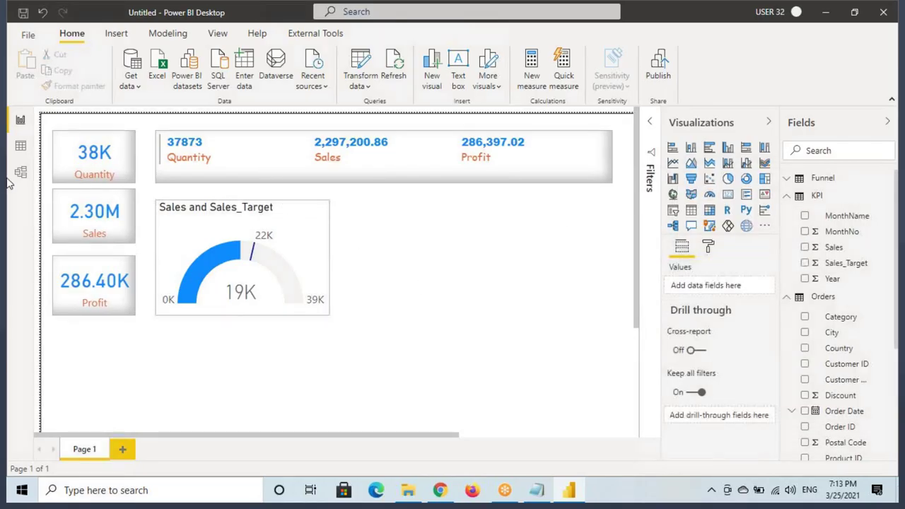
- Check which years the KPI table's Year column contains without filtering it, and return to the report
{"action": "left_click", "coordinate": [22, 145]}
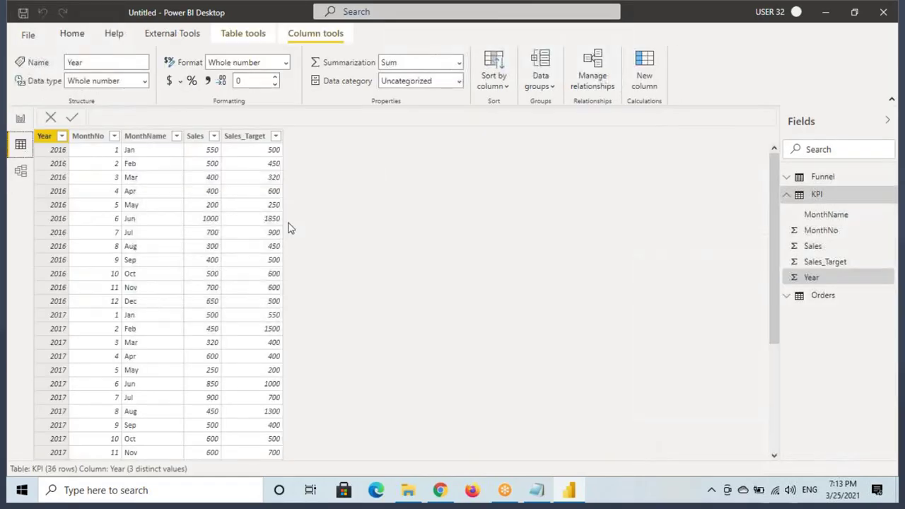
{"action": "left_click", "coordinate": [62, 137]}
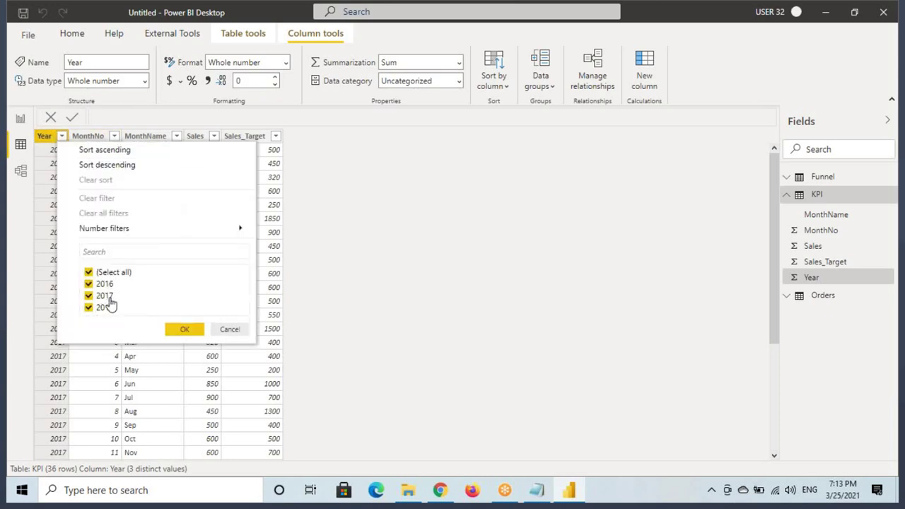
{"action": "left_click", "coordinate": [219, 329]}
{"action": "left_click", "coordinate": [21, 122]}
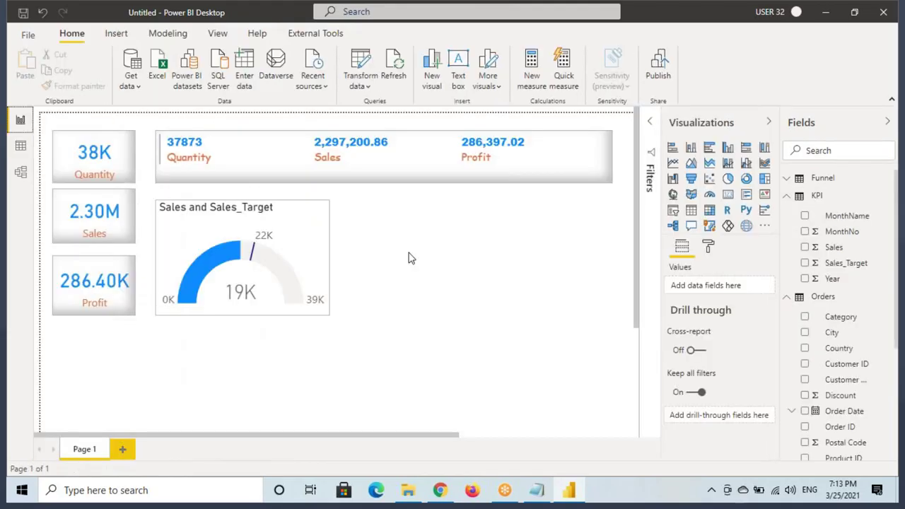
- Select the Gauge, outline it, circle its target and actual sales labels, and clear the markings
{"action": "left_click", "coordinate": [205, 231]}
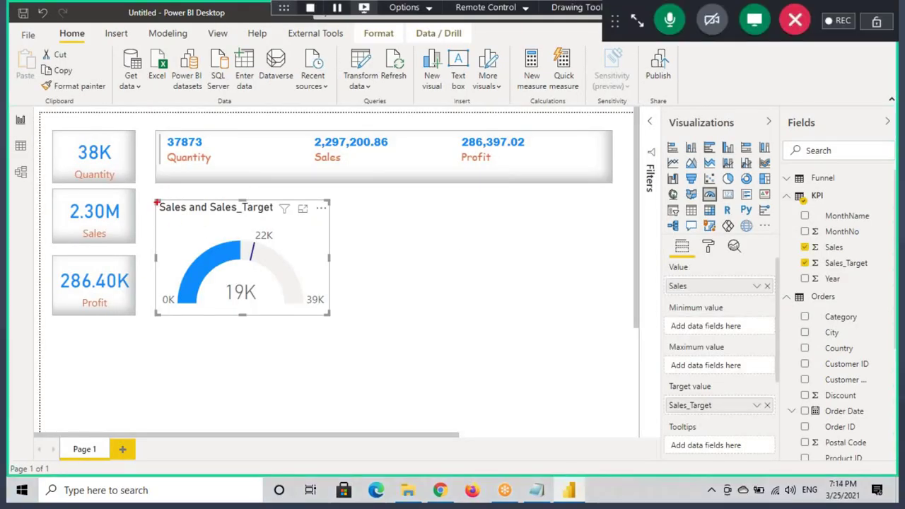
{"action": "mouse_move", "coordinate": [157, 203]}
{"action": "left_mouse_down"}
{"action": "mouse_move", "coordinate": [225, 283]}
{"action": "mouse_move", "coordinate": [334, 318]}
{"action": "left_mouse_up"}
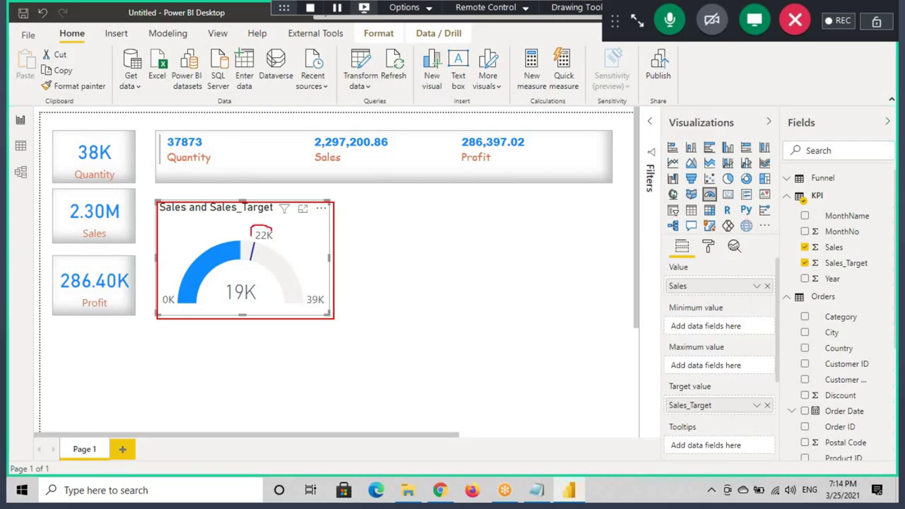
{"action": "left_click_drag", "start_coordinate": [271, 231], "coordinate": [264, 224]}
{"action": "mouse_move", "coordinate": [263, 290]}
{"action": "left_mouse_down"}
{"action": "mouse_move", "coordinate": [243, 285]}
{"action": "mouse_move", "coordinate": [256, 283]}
{"action": "left_mouse_up"}
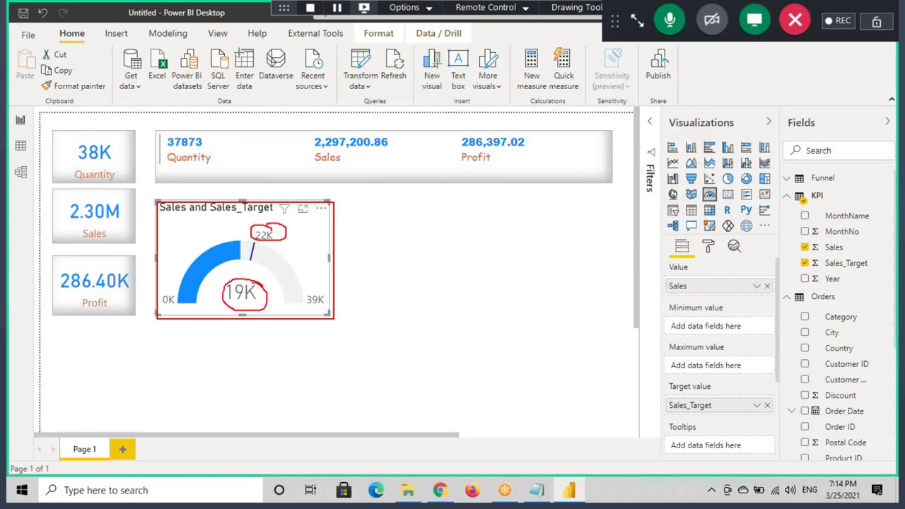
{"action": "left_click_drag", "start_coordinate": [266, 167], "coordinate": [263, 201]}
{"action": "key", "text": "Escape"}
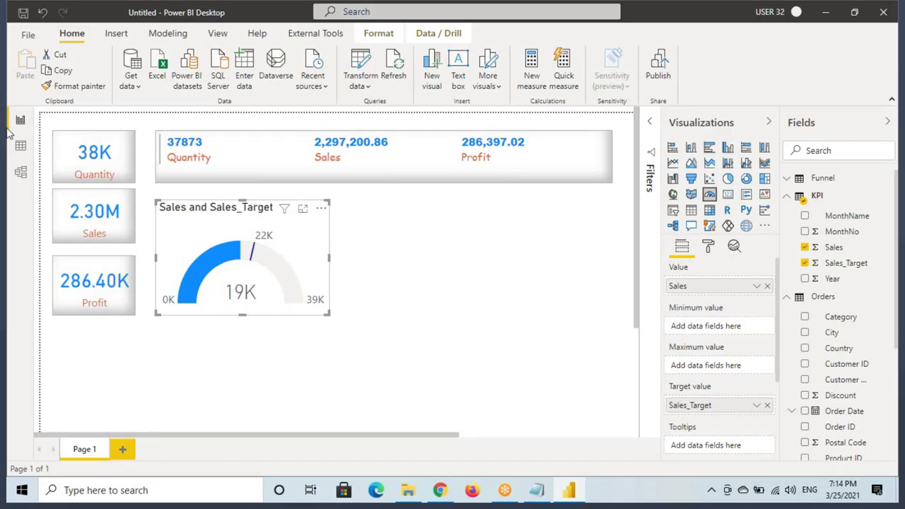
- Reopen the KPI table data, review the filter values of the Year column, and go back to the report
{"action": "left_click", "coordinate": [20, 145]}
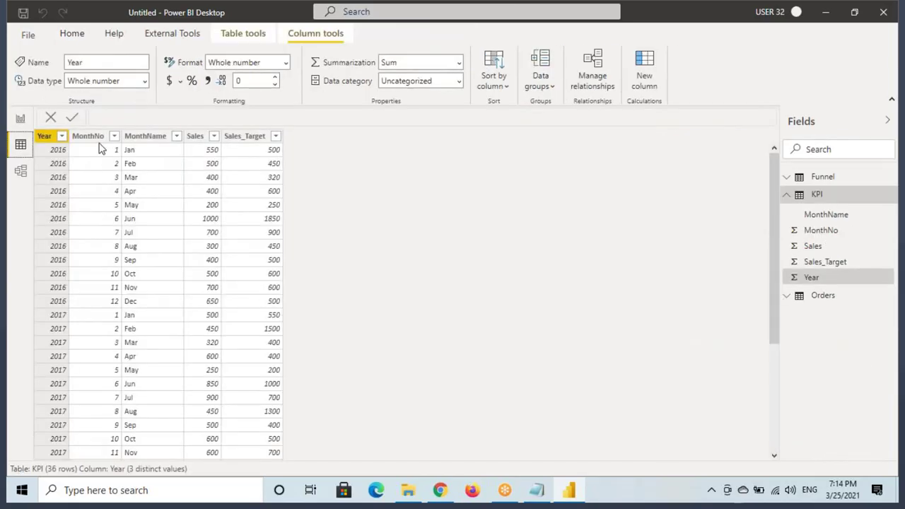
{"action": "left_click", "coordinate": [62, 136]}
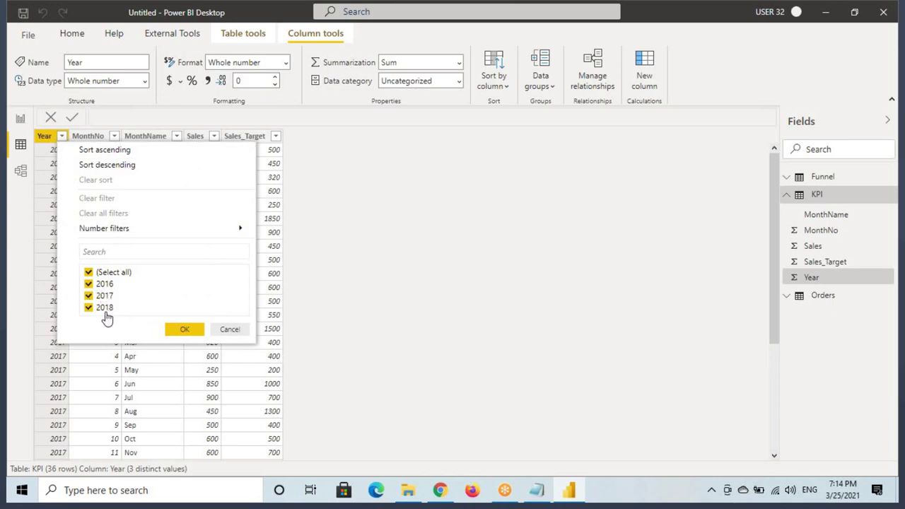
{"action": "left_click", "coordinate": [20, 119]}
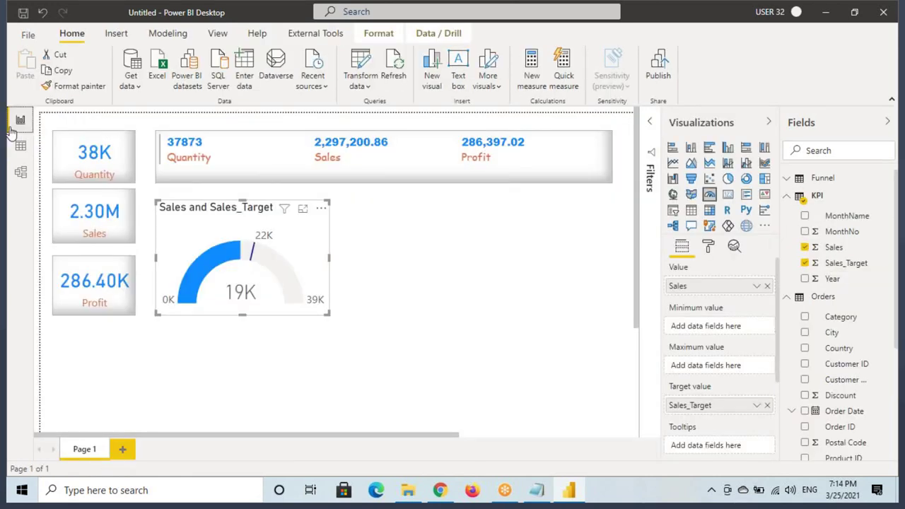
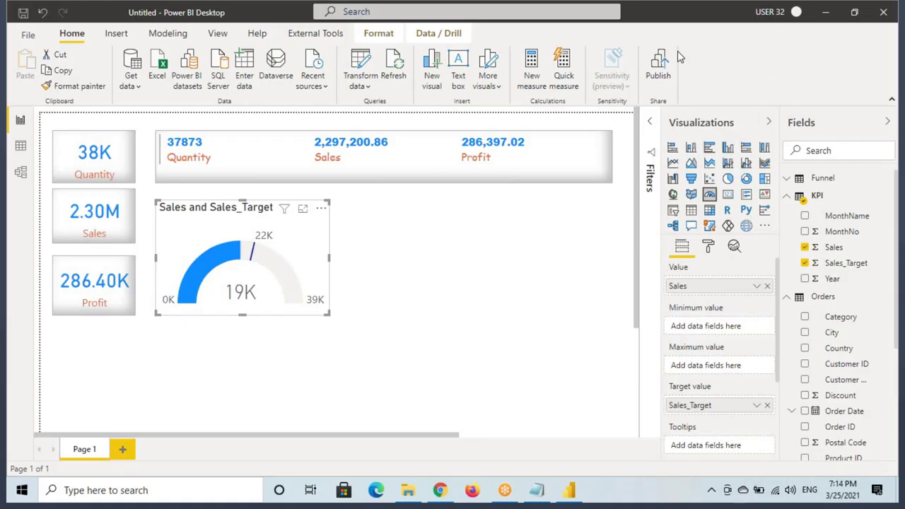
- Add an empty Slicer visual, shrink it to a compact size, and place it to the right of the Gauge
{"action": "left_click", "coordinate": [492, 235]}
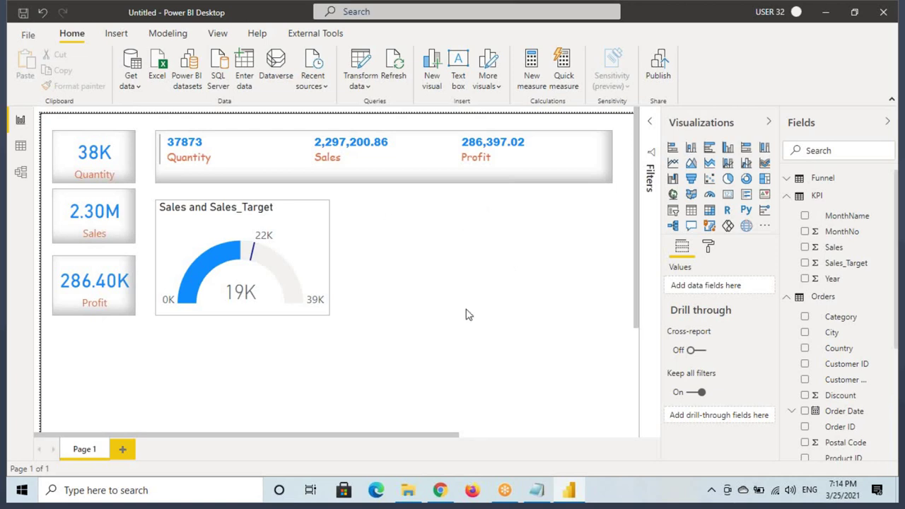
{"action": "left_click", "coordinate": [673, 212]}
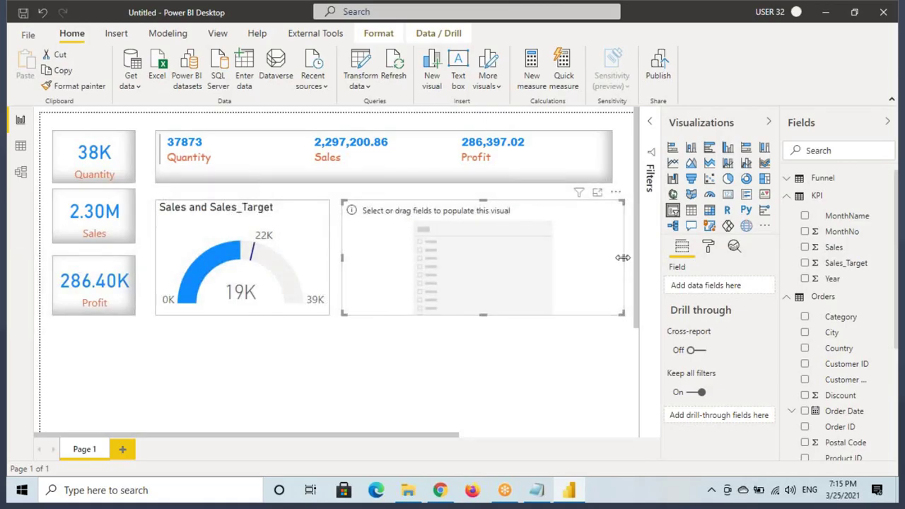
{"action": "left_click_drag", "start_coordinate": [622, 258], "coordinate": [471, 261]}
{"action": "left_click_drag", "start_coordinate": [417, 267], "coordinate": [547, 263]}
{"action": "left_click_drag", "start_coordinate": [538, 305], "coordinate": [521, 293]}
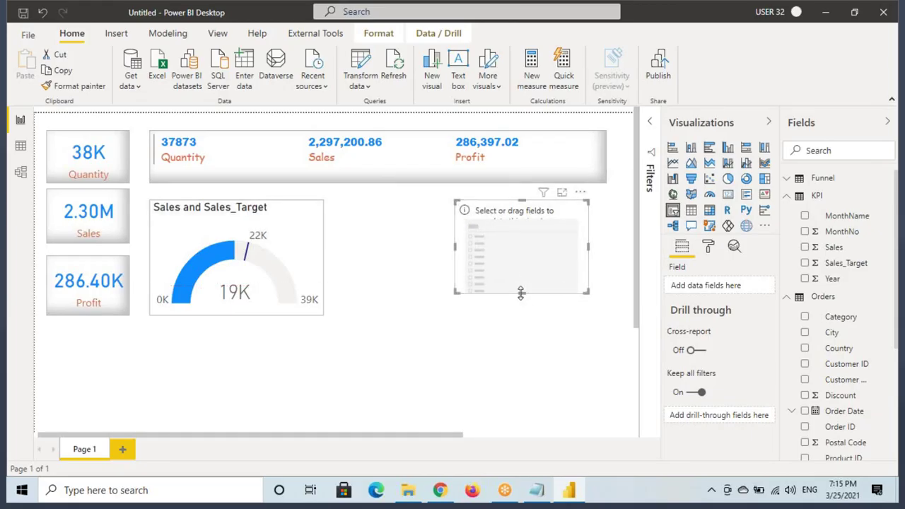
{"action": "left_click_drag", "start_coordinate": [533, 261], "coordinate": [529, 260]}
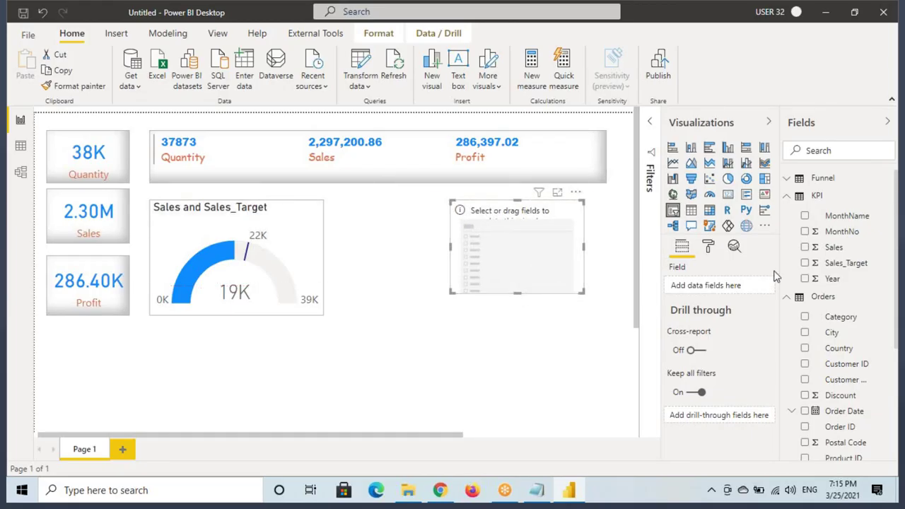
- Assign the KPI table's Year field to the Slicer and change its style to List
{"action": "left_click_drag", "start_coordinate": [839, 276], "coordinate": [711, 286]}
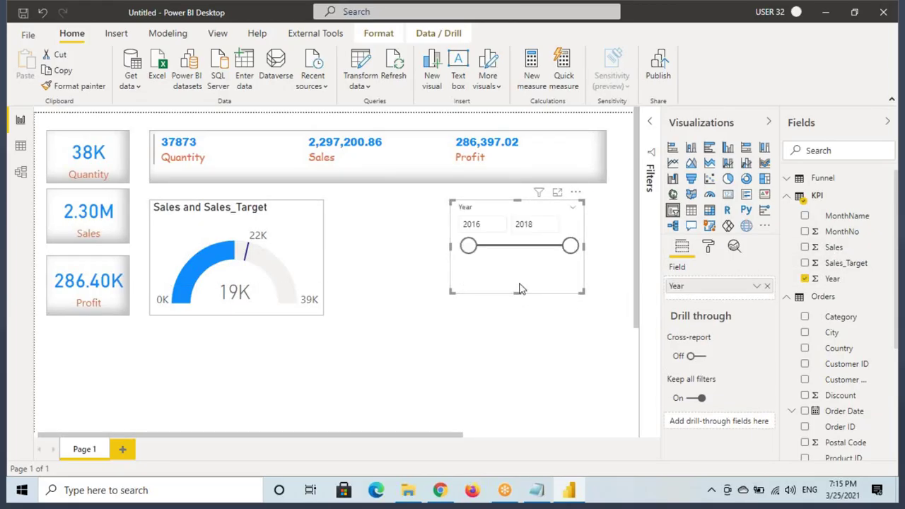
{"action": "left_click", "coordinate": [572, 206]}
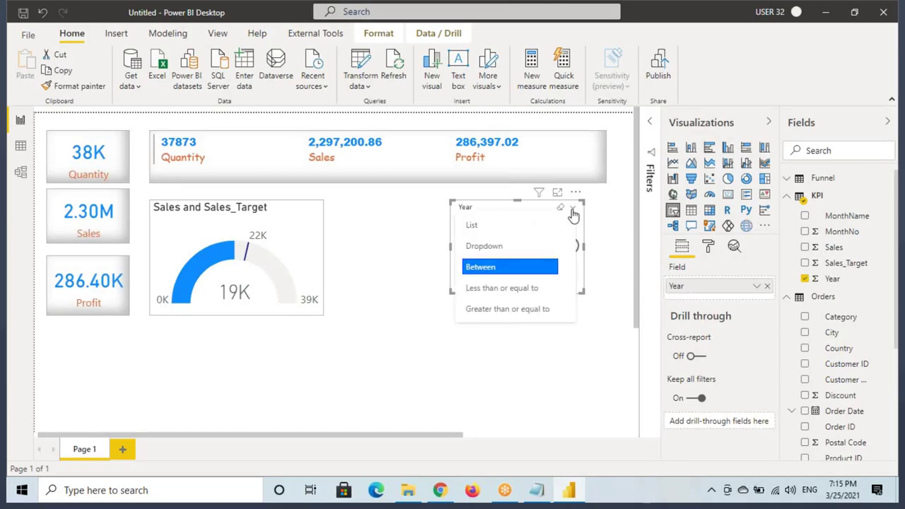
{"action": "left_click", "coordinate": [478, 226]}
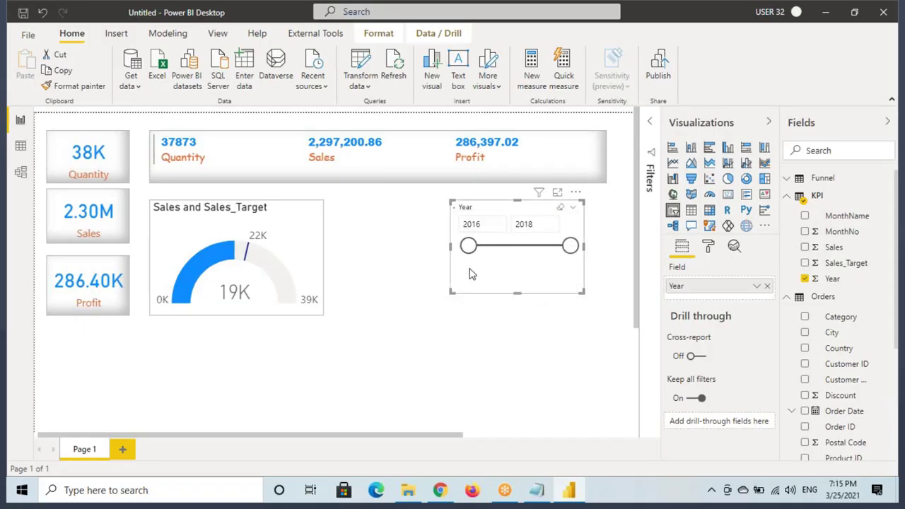
- Copy the Gauge's formatting onto the Year slicer with Format painter, and filter the report to 2016
{"action": "left_click", "coordinate": [316, 260]}
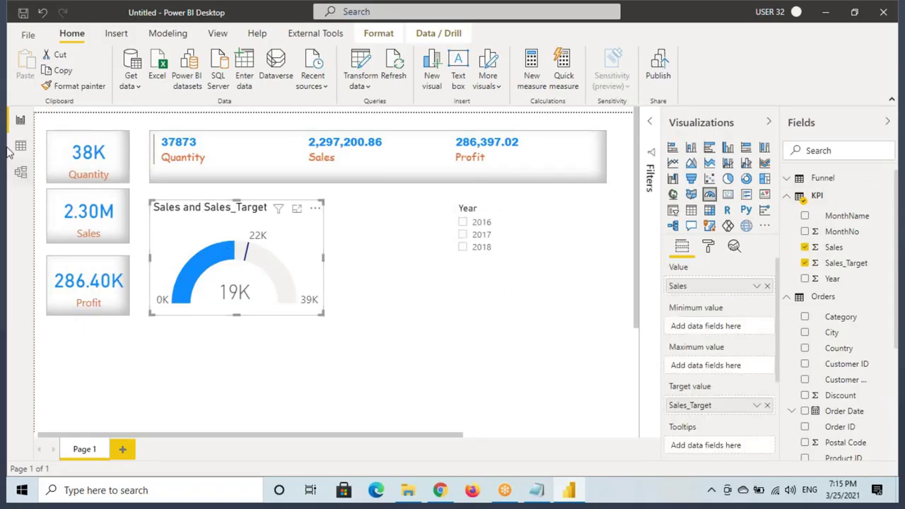
{"action": "left_click", "coordinate": [78, 86]}
{"action": "left_click", "coordinate": [475, 258]}
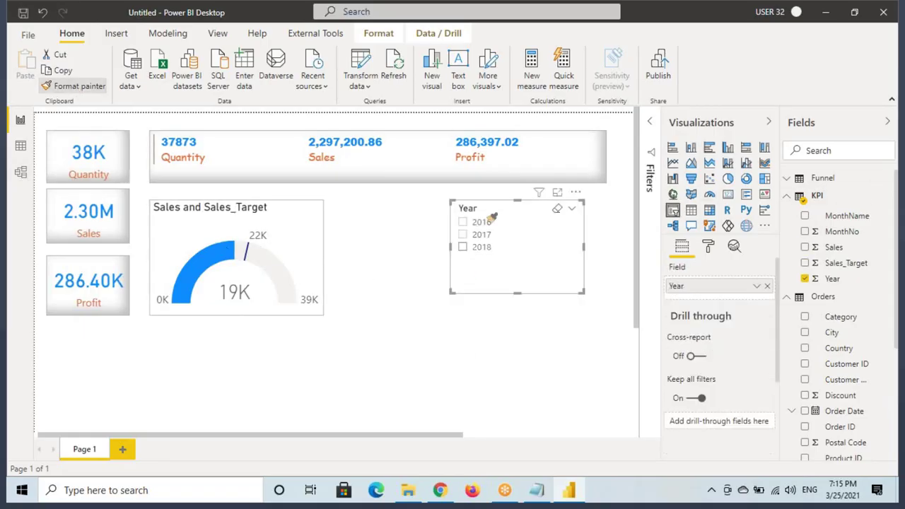
{"action": "left_click", "coordinate": [480, 224]}
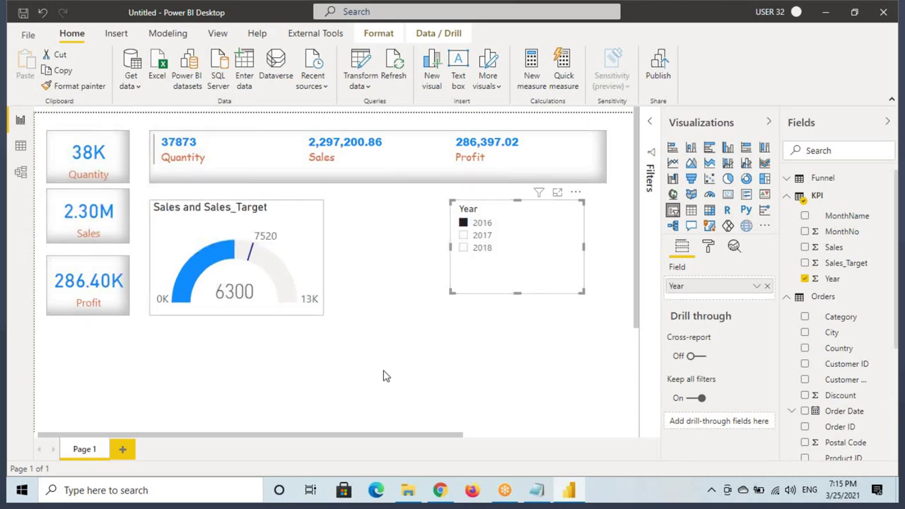
- Compare the Gauge's sales with its target for 2016, and repeat the comparison with the report filtered to 2017
{"action": "key", "text": "ctrl+2"}
{"action": "left_click_drag", "start_coordinate": [250, 230], "coordinate": [301, 242]}
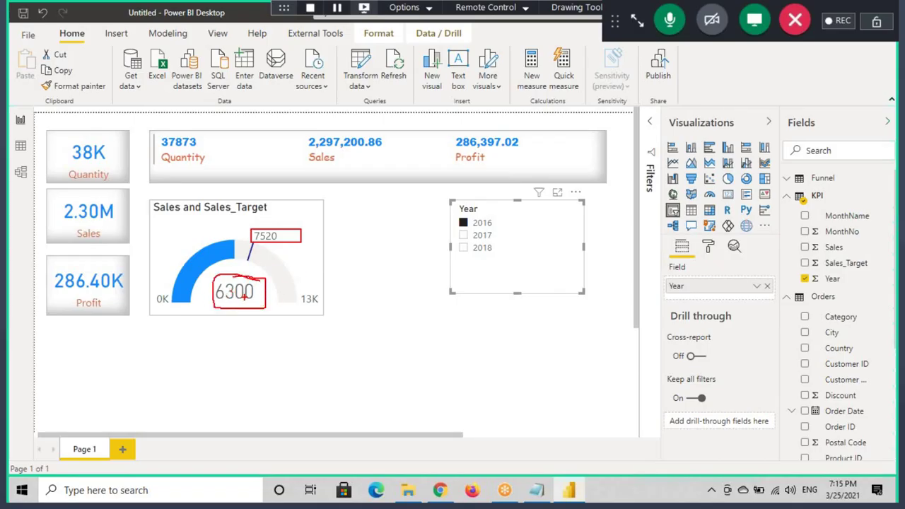
{"action": "key", "text": "Escape"}
{"action": "left_click", "coordinate": [464, 235]}
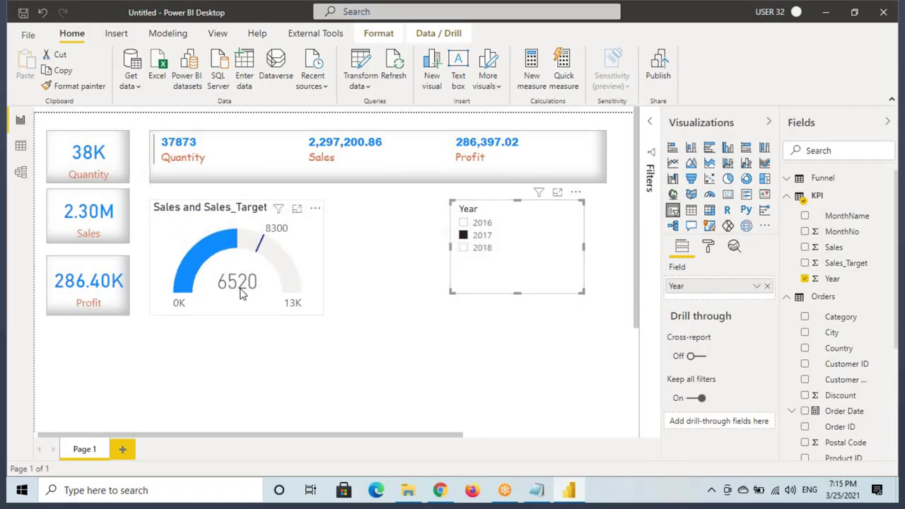
{"action": "key", "text": "ctrl+shift+d"}
{"action": "left_click_drag", "start_coordinate": [211, 265], "coordinate": [264, 291]}
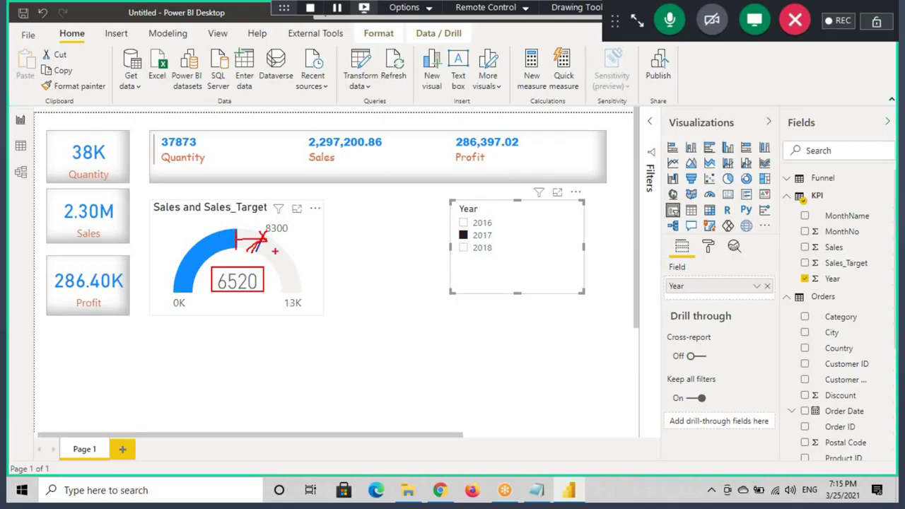
{"action": "key", "text": "Escape"}
- Filter the report to 2018 with the Year slicer and compare the Gauge's sales with its target
{"action": "left_click", "coordinate": [484, 249]}
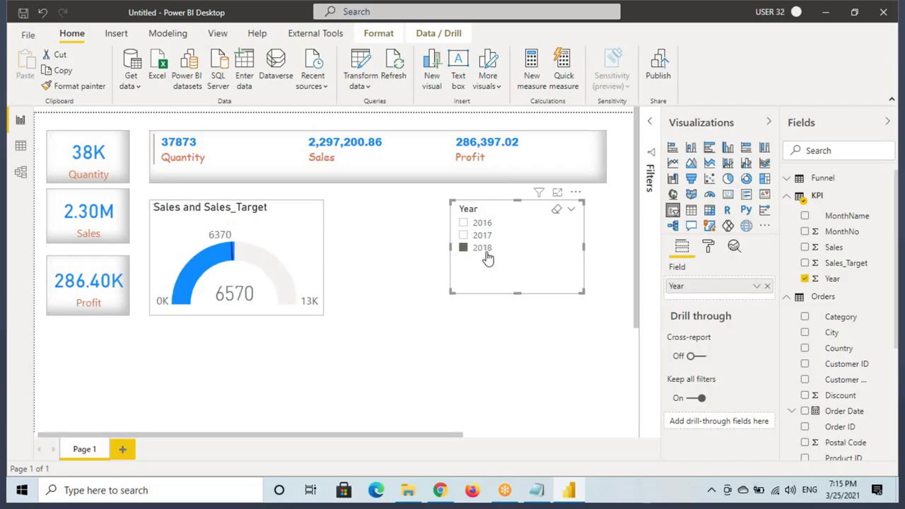
{"action": "mouse_move", "coordinate": [186, 251]}
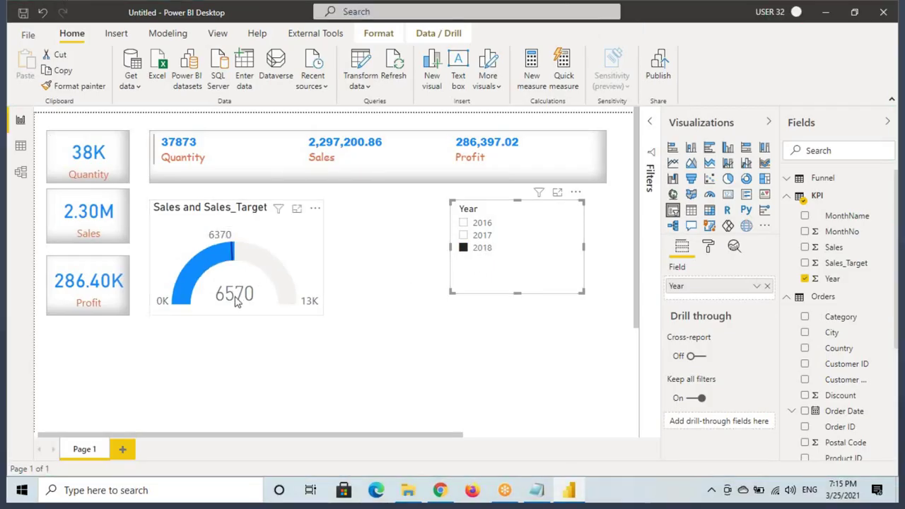
{"action": "left_click_drag", "start_coordinate": [206, 281], "coordinate": [267, 310]}
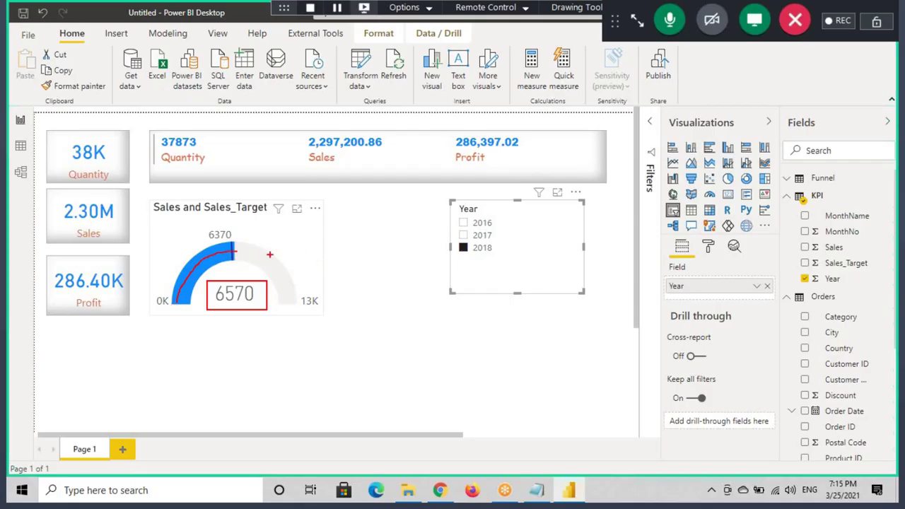
{"action": "key", "text": "Escape"}
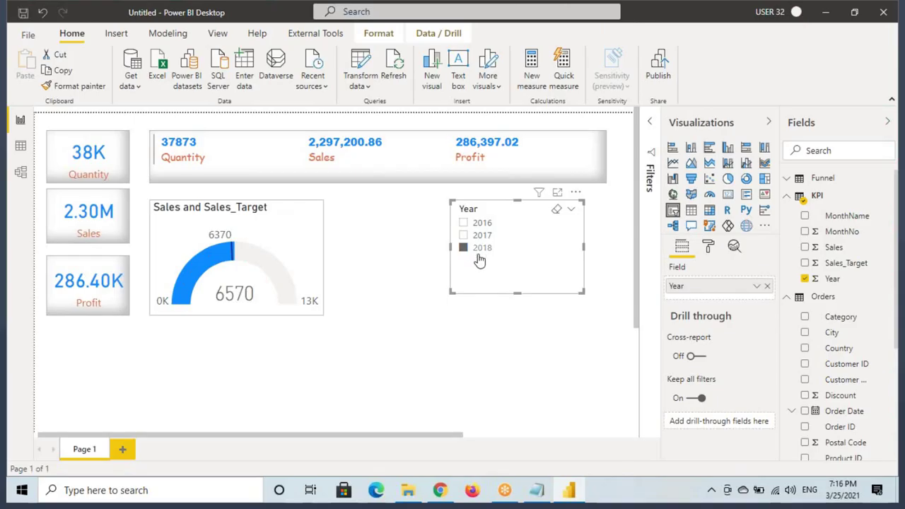
{"action": "left_click", "coordinate": [480, 249]}
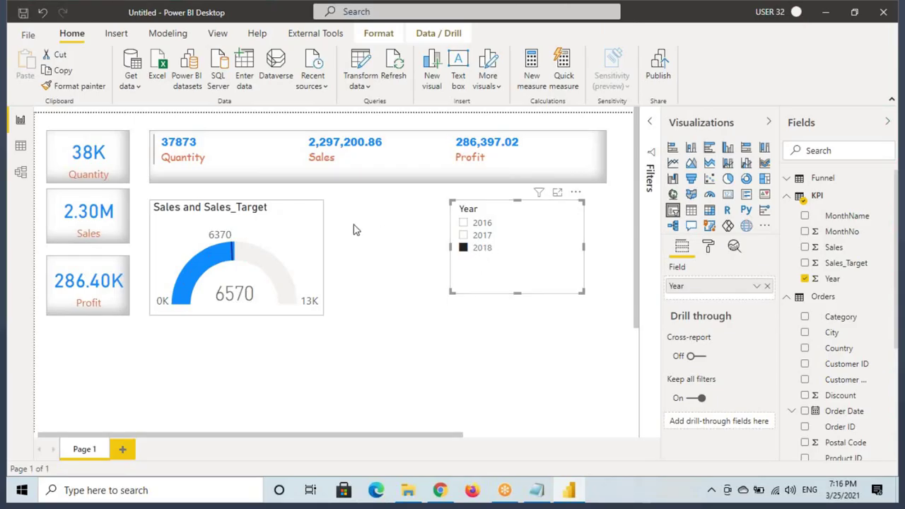
- Add a second empty Slicer, move the Year slicer beside the Gauge, and place the new Slicer to the right of the Year slicer
{"action": "left_click", "coordinate": [396, 219]}
{"action": "left_click_drag", "start_coordinate": [349, 200], "coordinate": [419, 309]}
{"action": "mouse_move", "coordinate": [370, 202]}
{"action": "left_mouse_down"}
{"action": "mouse_move", "coordinate": [352, 297]}
{"action": "mouse_move", "coordinate": [419, 312]}
{"action": "left_mouse_up"}
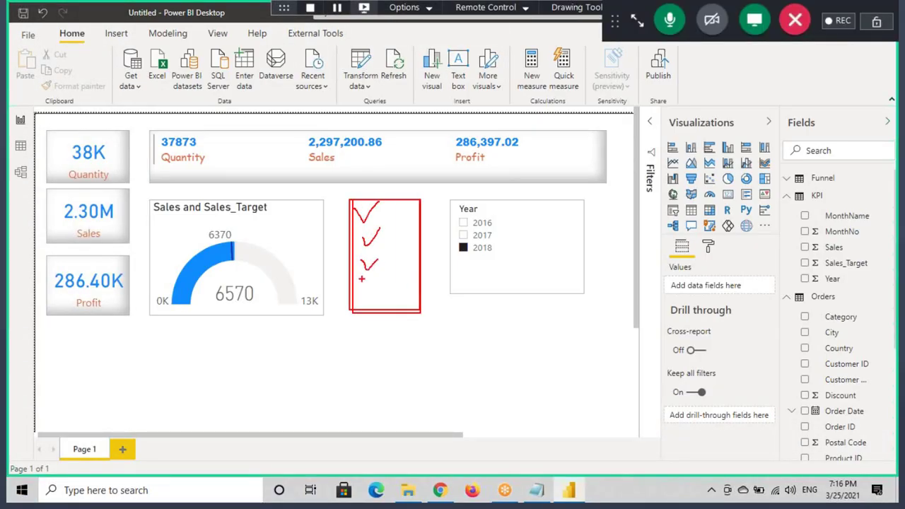
{"action": "left_click_drag", "start_coordinate": [361, 280], "coordinate": [387, 269]}
{"action": "key", "text": "Escape"}
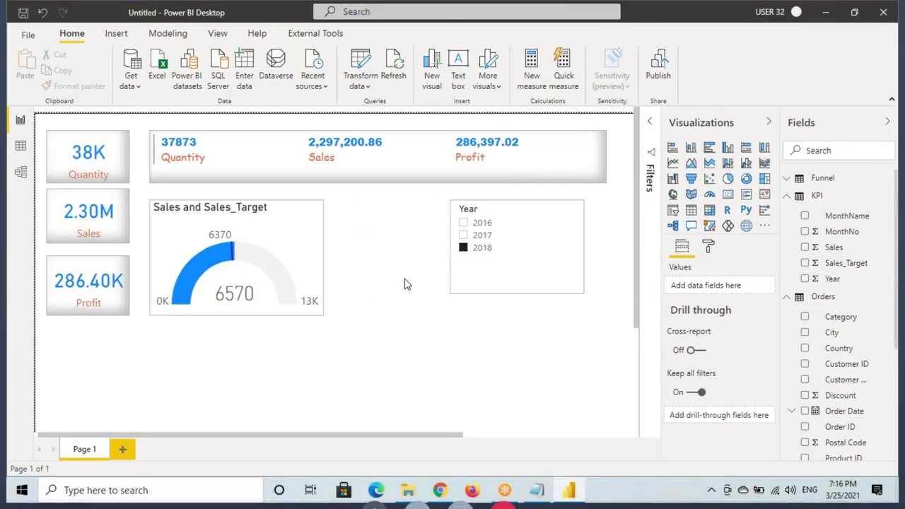
{"action": "left_click", "coordinate": [673, 210]}
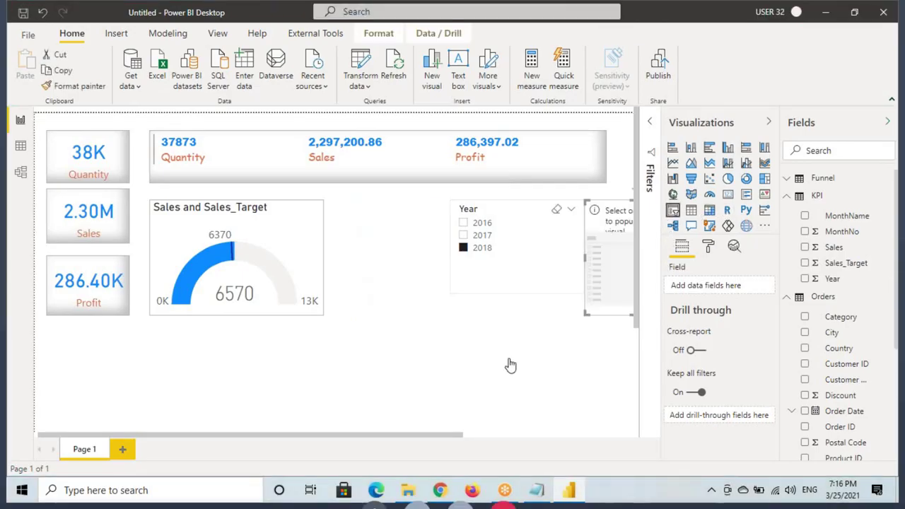
{"action": "left_click_drag", "start_coordinate": [596, 289], "coordinate": [508, 343]}
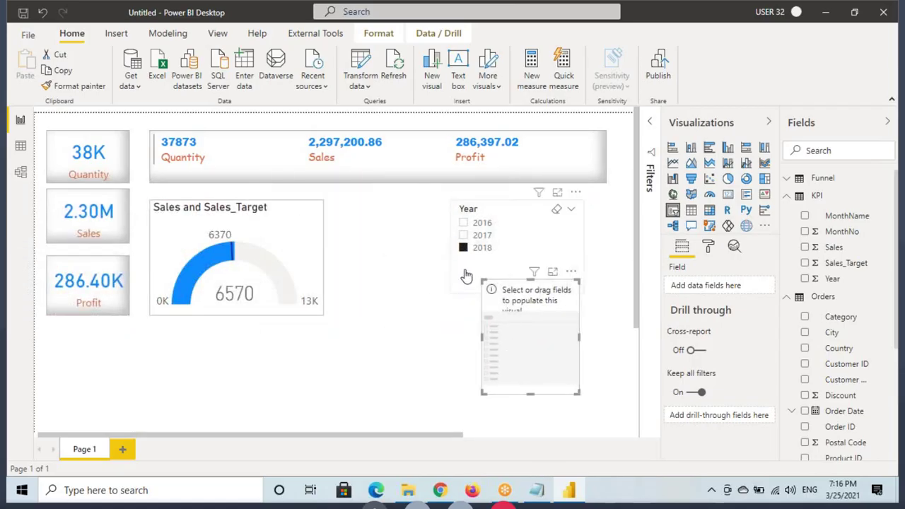
{"action": "left_click_drag", "start_coordinate": [464, 276], "coordinate": [357, 279]}
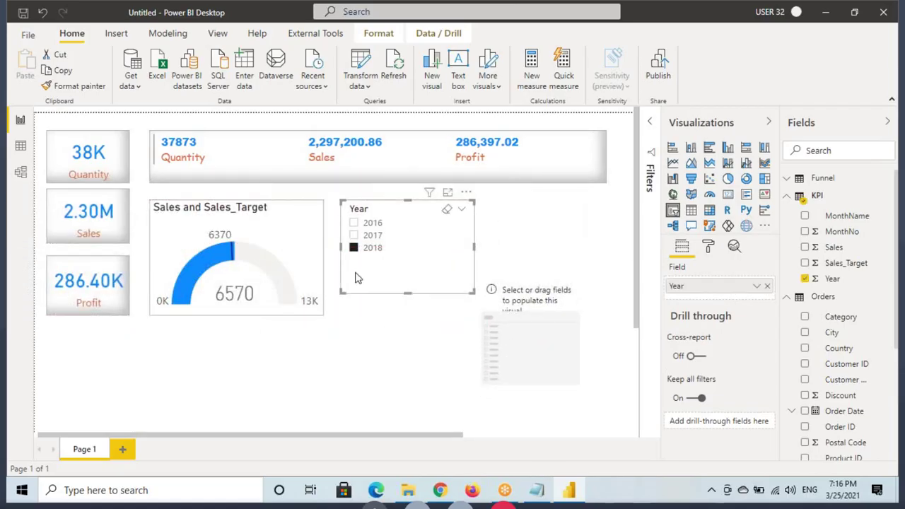
{"action": "left_click_drag", "start_coordinate": [530, 339], "coordinate": [534, 259]}
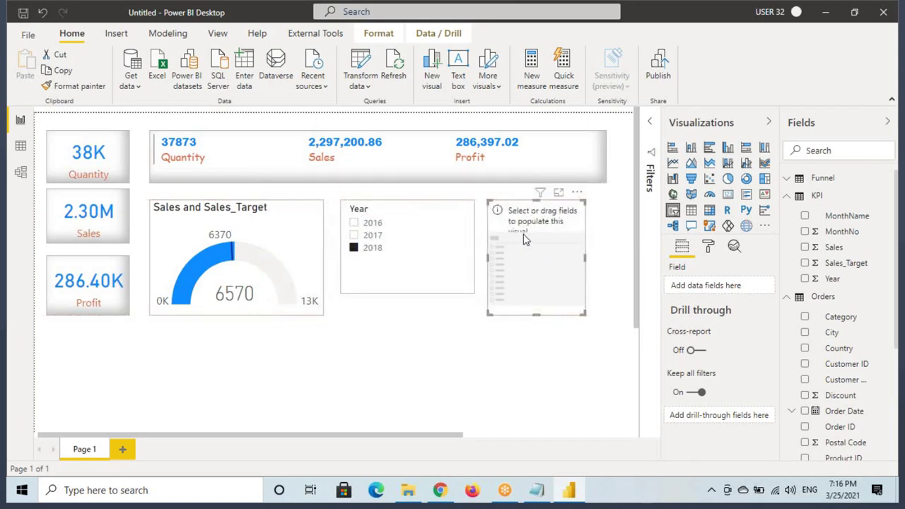
- Assign the KPI table's MonthName field to the empty Slicer and review the order of its months
{"action": "left_click_drag", "start_coordinate": [341, 242], "coordinate": [404, 259]}
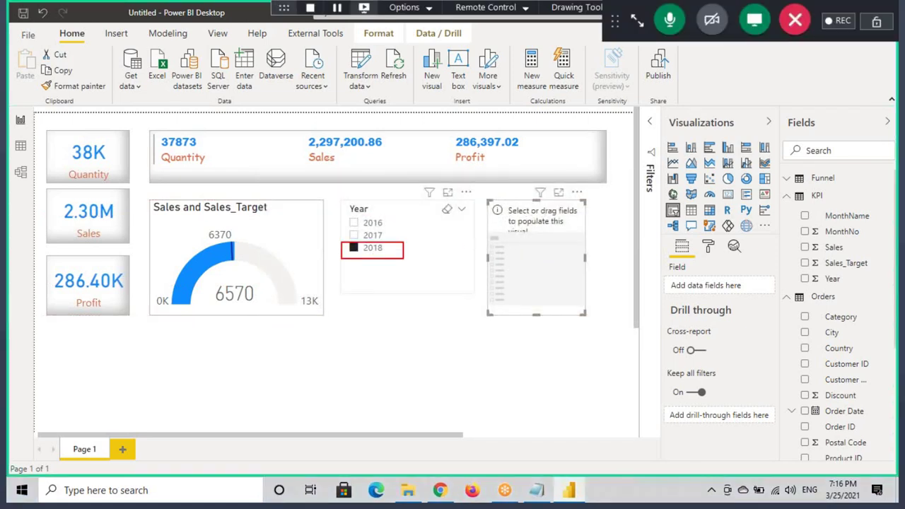
{"action": "left_click_drag", "start_coordinate": [502, 233], "coordinate": [502, 260]}
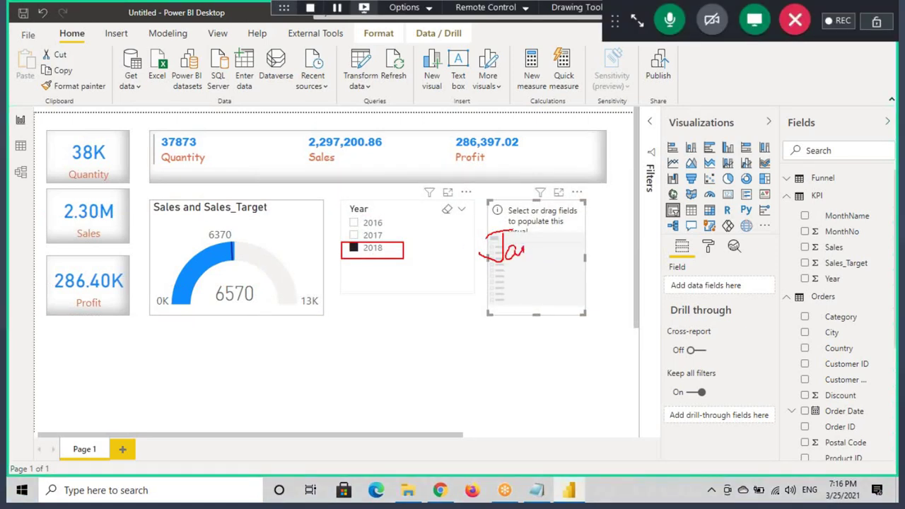
{"action": "key", "text": "alt+Tab"}
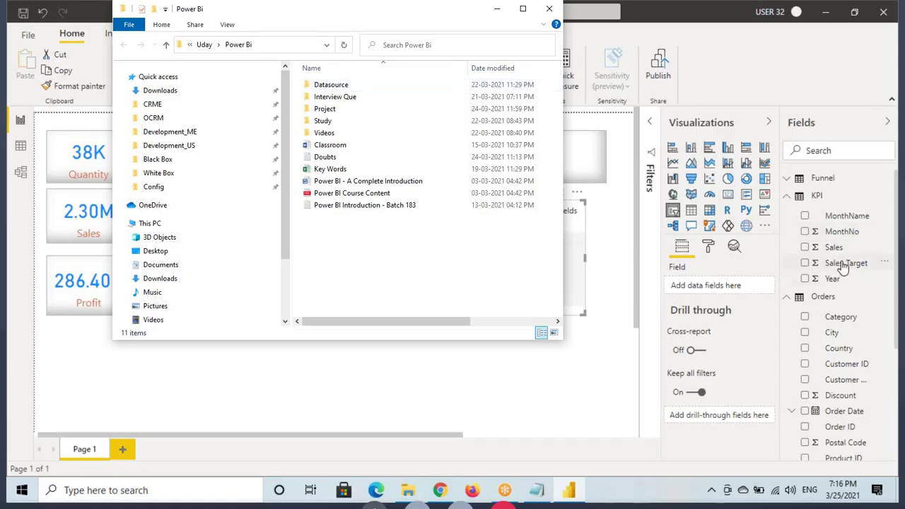
{"action": "key", "text": "alt+Tab"}
{"action": "left_click_drag", "start_coordinate": [855, 220], "coordinate": [709, 284]}
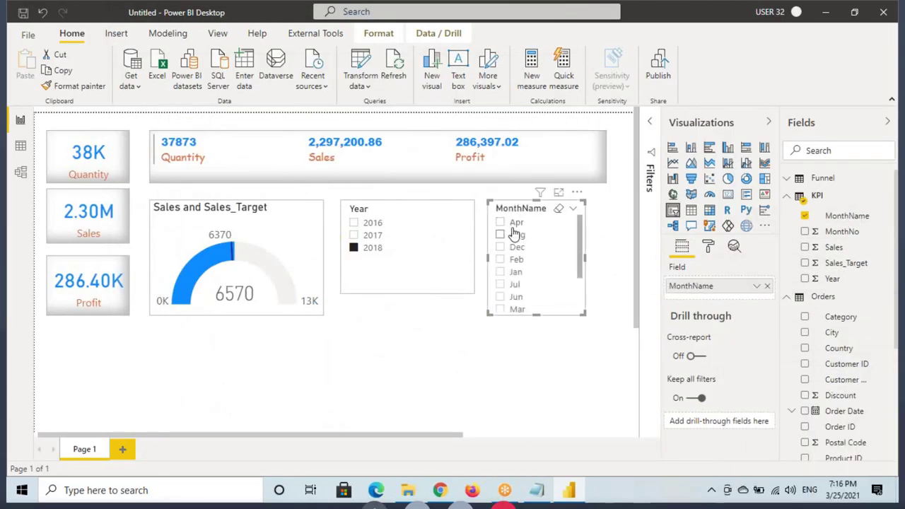
{"action": "left_click_drag", "start_coordinate": [496, 227], "coordinate": [542, 228]}
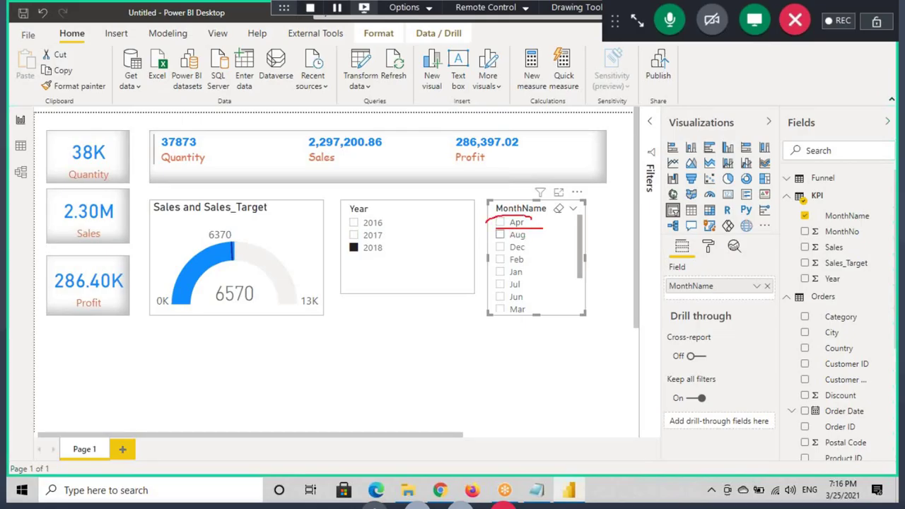
{"action": "left_click_drag", "start_coordinate": [544, 224], "coordinate": [524, 215]}
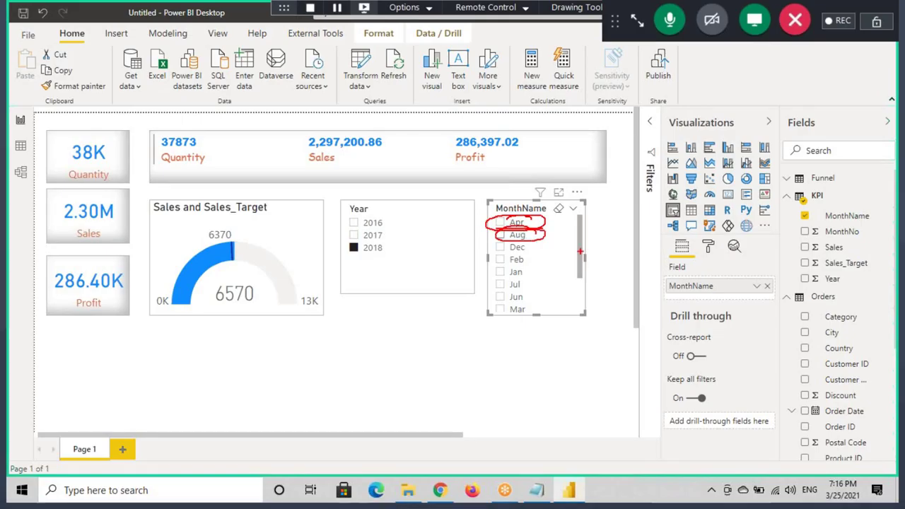
{"action": "scroll", "coordinate": [571, 303], "scroll_direction": "down", "scroll_amount": 2}
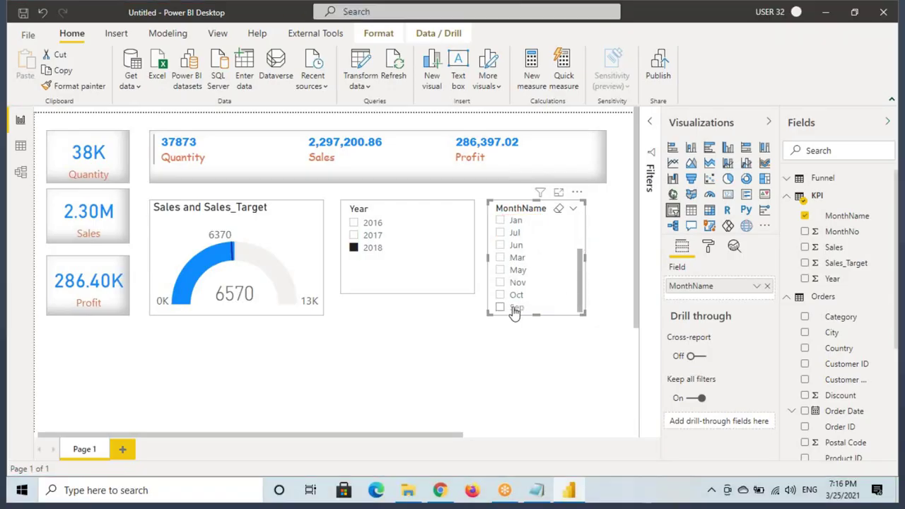
{"action": "scroll", "coordinate": [555, 269], "scroll_direction": "up", "scroll_amount": 3}
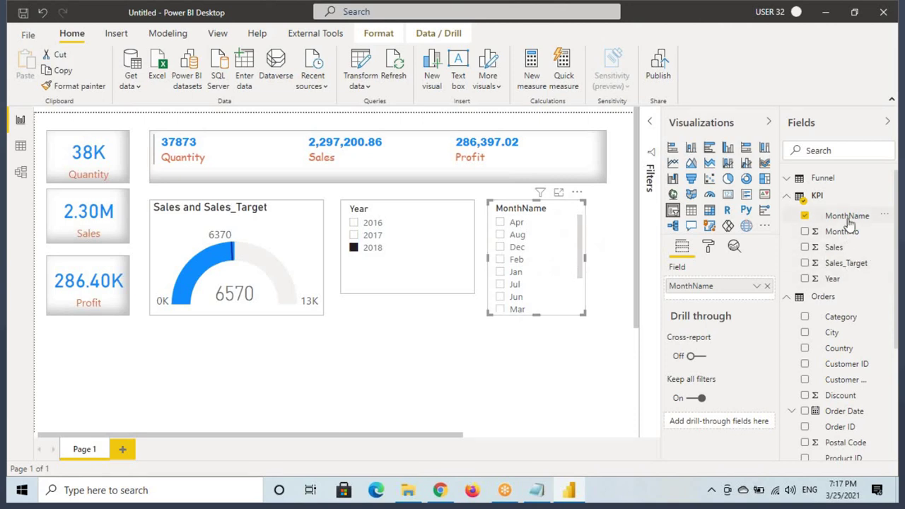
{"action": "left_click", "coordinate": [783, 218]}
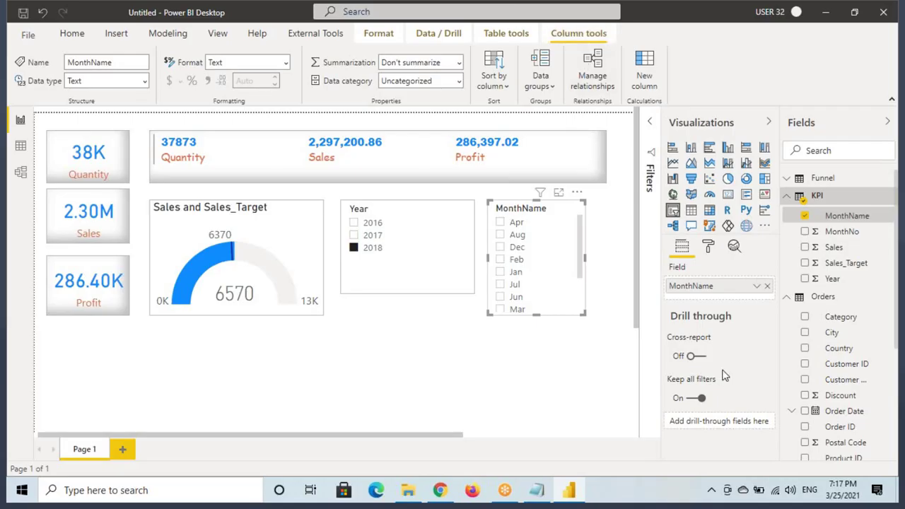
{"action": "left_click", "coordinate": [493, 84]}
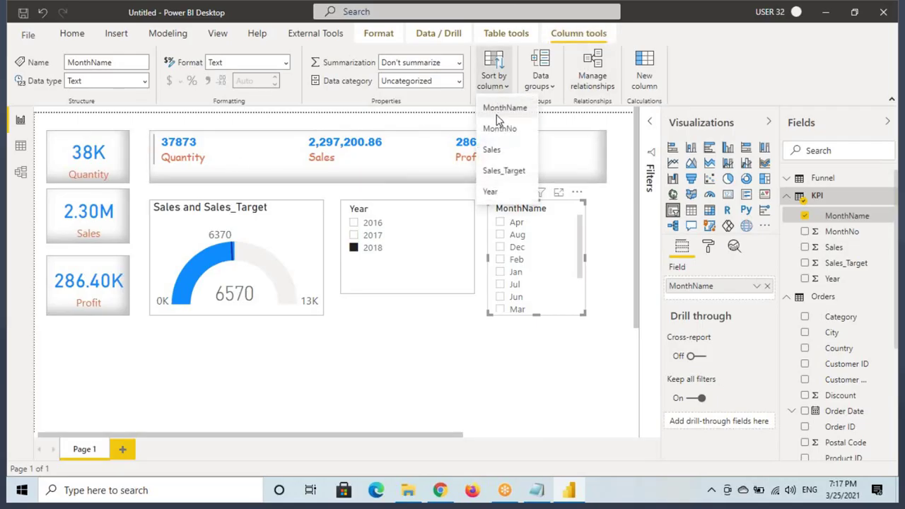
{"action": "key", "text": "ctrl+2"}
{"action": "left_click_drag", "start_coordinate": [474, 98], "coordinate": [536, 117]}
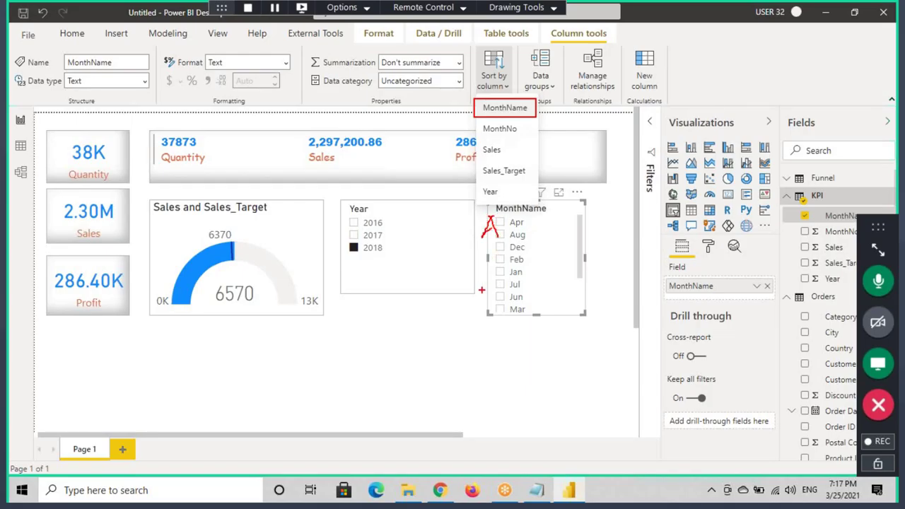
{"action": "left_click_drag", "start_coordinate": [489, 210], "coordinate": [505, 212]}
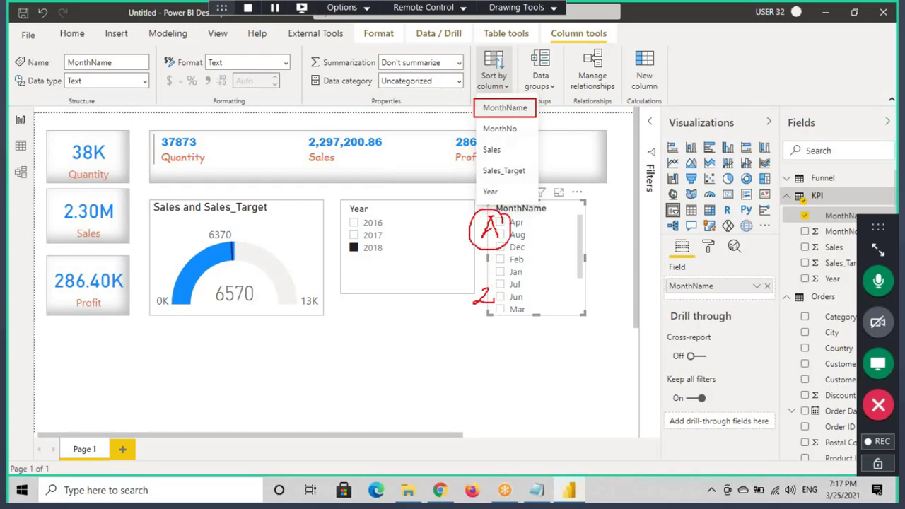
{"action": "mouse_move", "coordinate": [494, 275]}
{"action": "left_mouse_down"}
{"action": "mouse_move", "coordinate": [453, 315]}
{"action": "mouse_move", "coordinate": [494, 275]}
{"action": "left_mouse_up"}
{"action": "left_click_drag", "start_coordinate": [546, 207], "coordinate": [459, 327]}
{"action": "left_click_drag", "start_coordinate": [460, 212], "coordinate": [549, 299]}
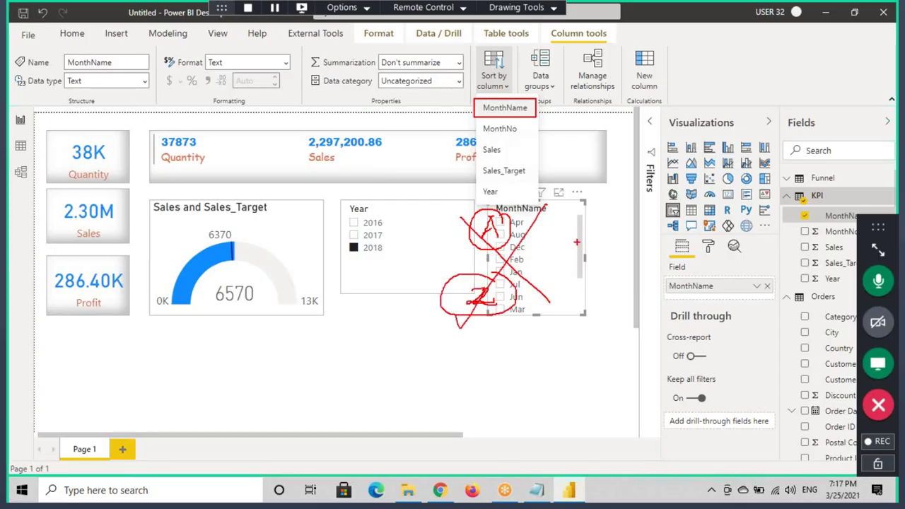
{"action": "key", "text": "Escape"}
- Set the KPI table's MonthName column to sort by MonthNo, and check the month order in the MonthName slicer
{"action": "left_click", "coordinate": [831, 219]}
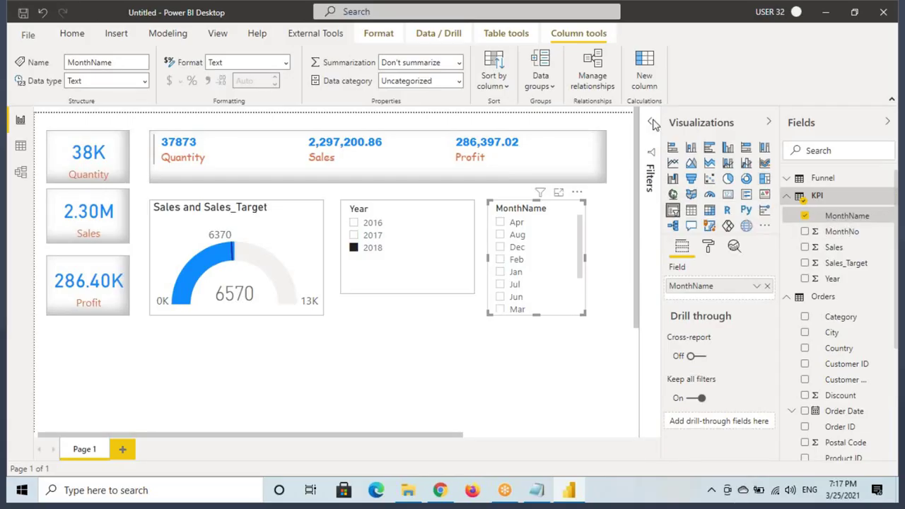
{"action": "key", "text": "alt+Tab"}
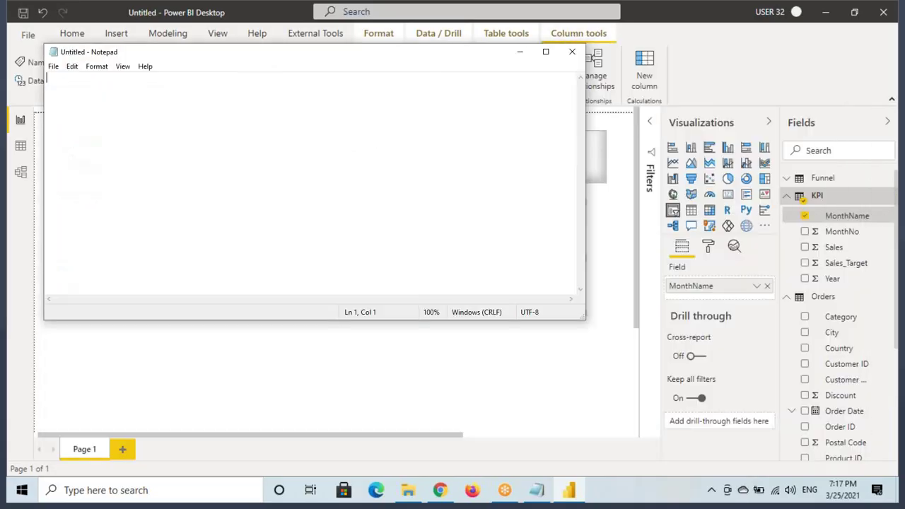
{"action": "key", "text": "alt+Tab"}
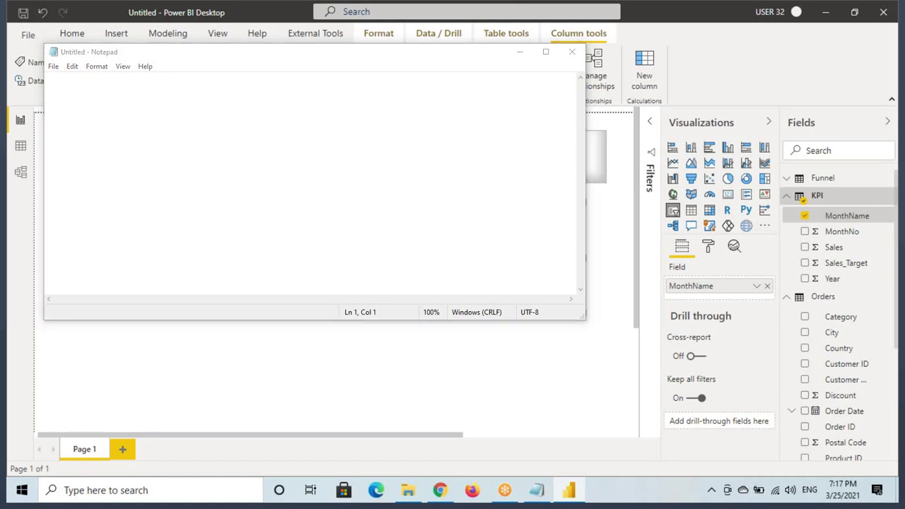
{"action": "left_click", "coordinate": [494, 79]}
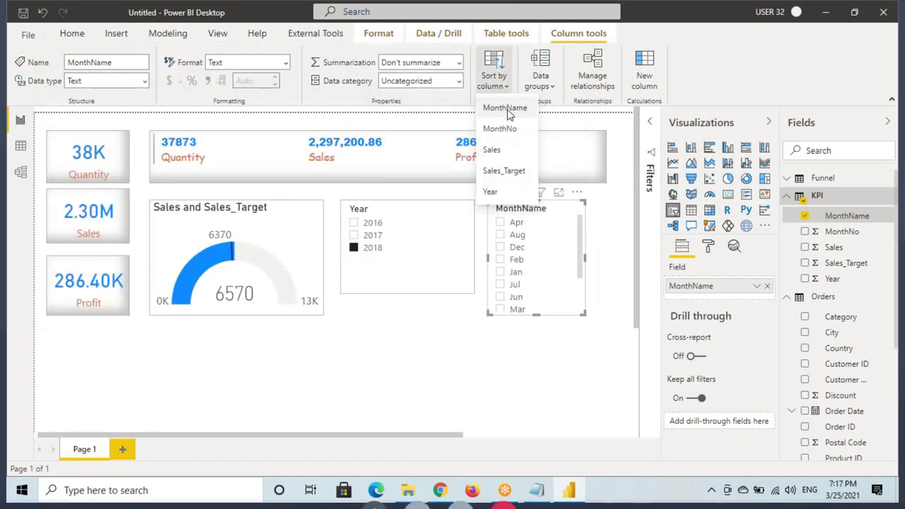
{"action": "key", "text": "alt+Tab"}
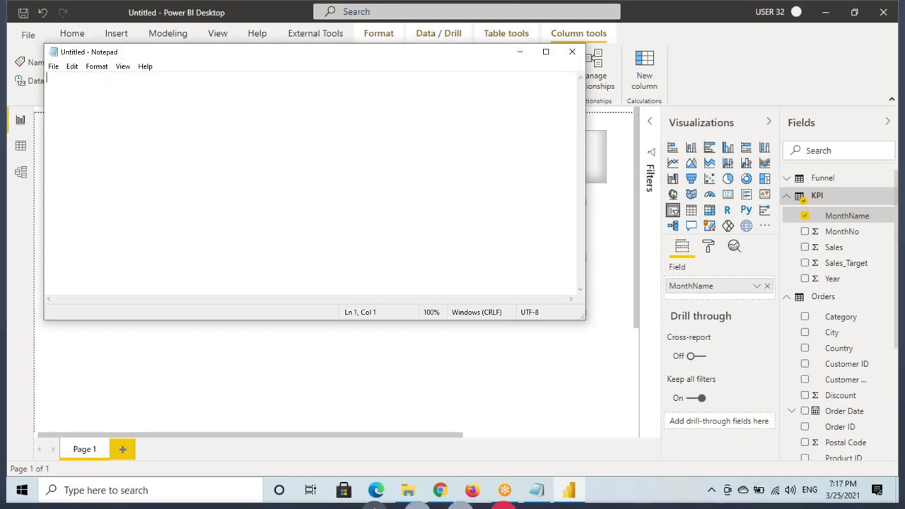
{"action": "key", "text": "alt+Tab"}
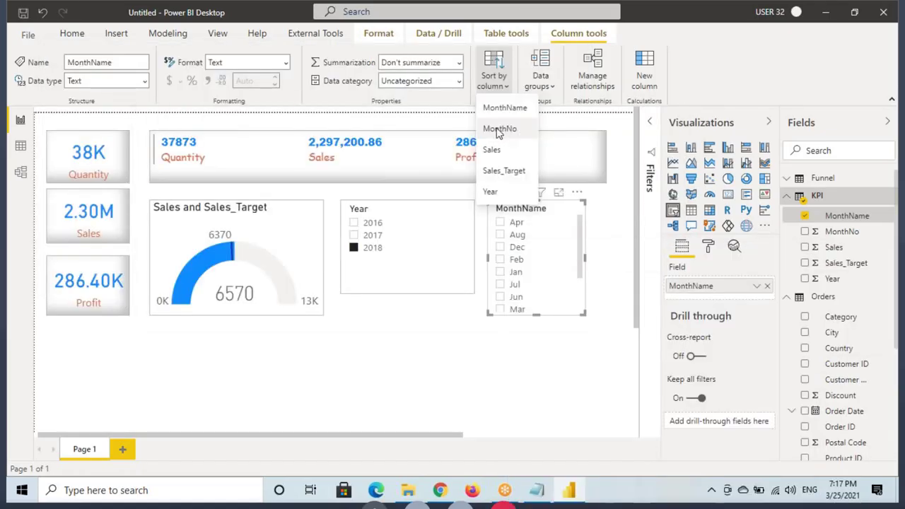
{"action": "left_click", "coordinate": [498, 129]}
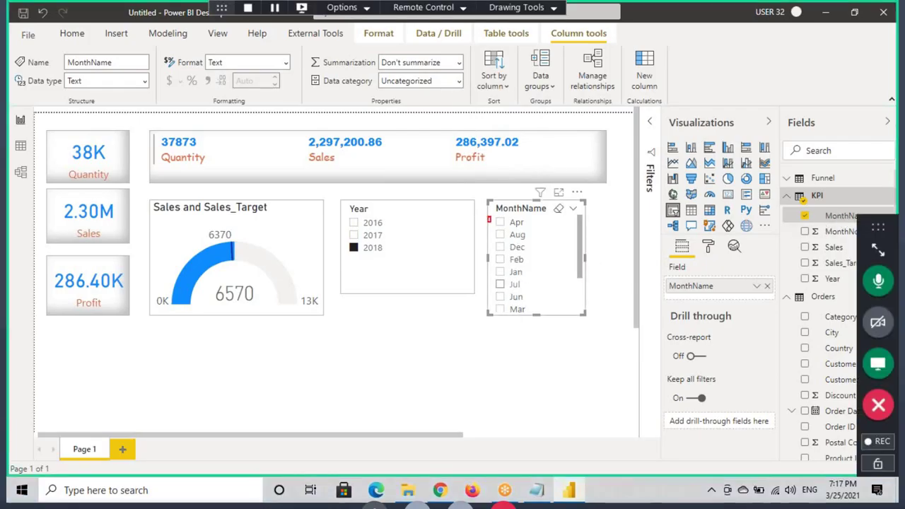
{"action": "left_click_drag", "start_coordinate": [487, 218], "coordinate": [542, 325]}
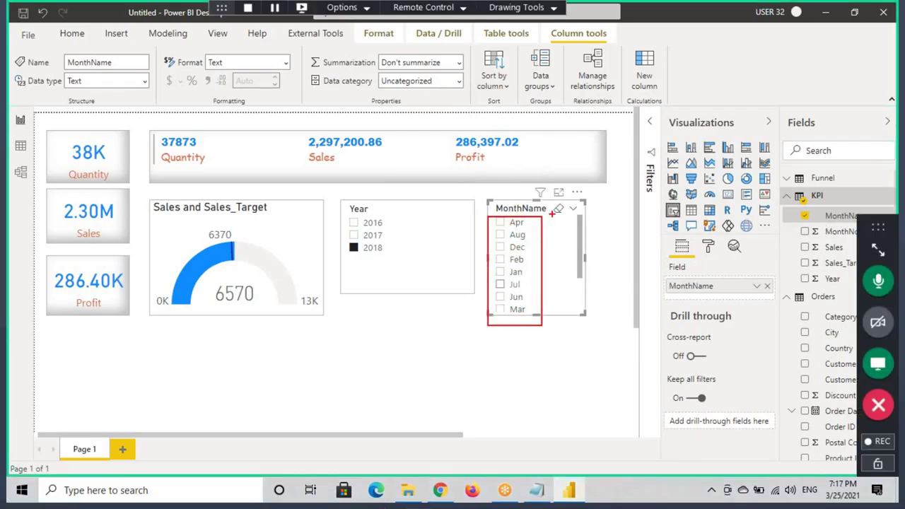
- Review the month order in the MonthName slicer and reapply MonthNo as the sort column for the MonthName field
{"action": "left_click_drag", "start_coordinate": [538, 221], "coordinate": [569, 212]}
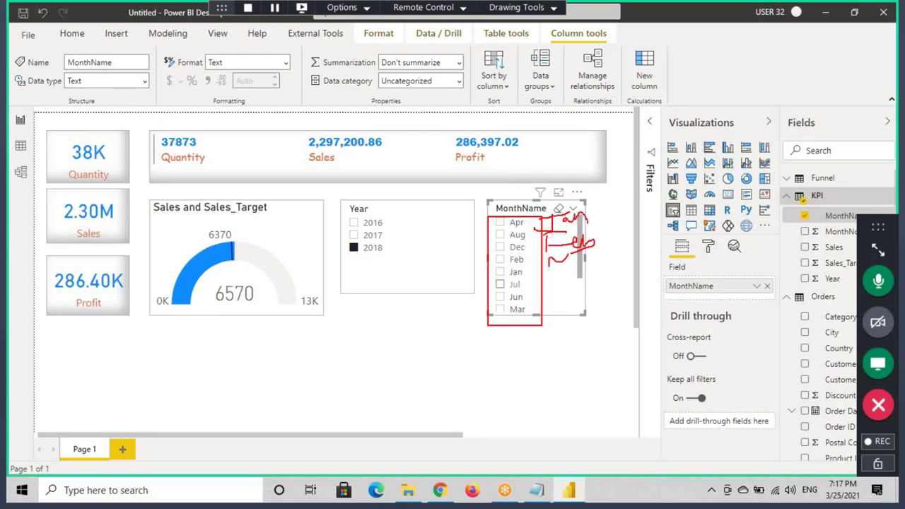
{"action": "key", "text": "Escape"}
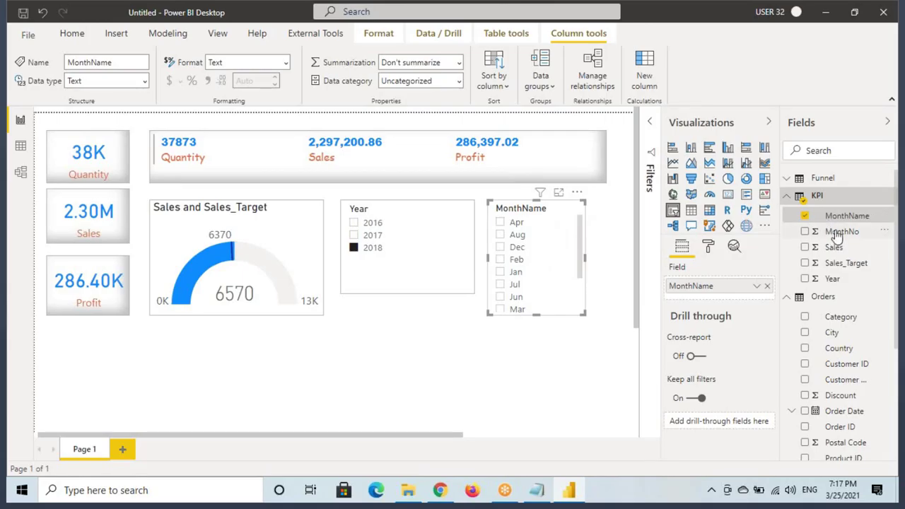
{"action": "left_click", "coordinate": [543, 83]}
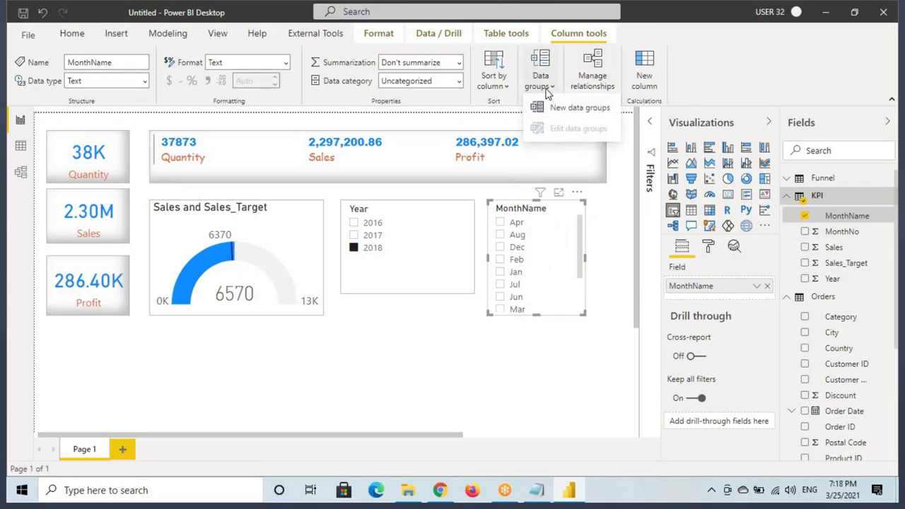
{"action": "left_click", "coordinate": [494, 79]}
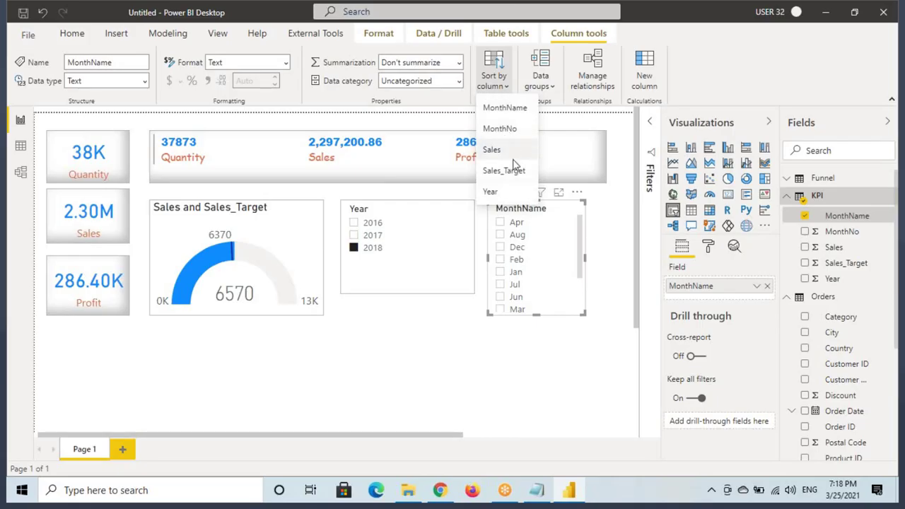
{"action": "left_click", "coordinate": [500, 128]}
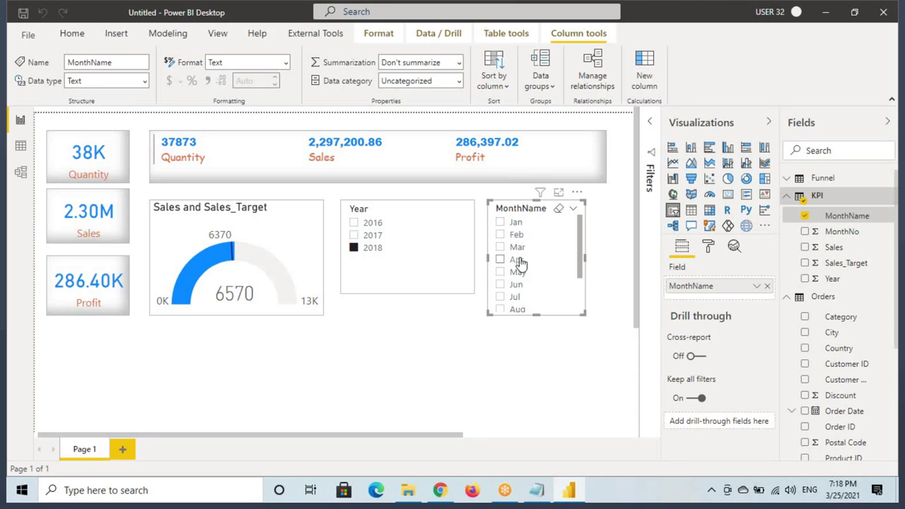
- Copy the Year slicer's formatting onto the MonthName slicer with Format painter and filter the report to Jan
{"action": "left_click", "coordinate": [382, 282]}
{"action": "left_click", "coordinate": [74, 85]}
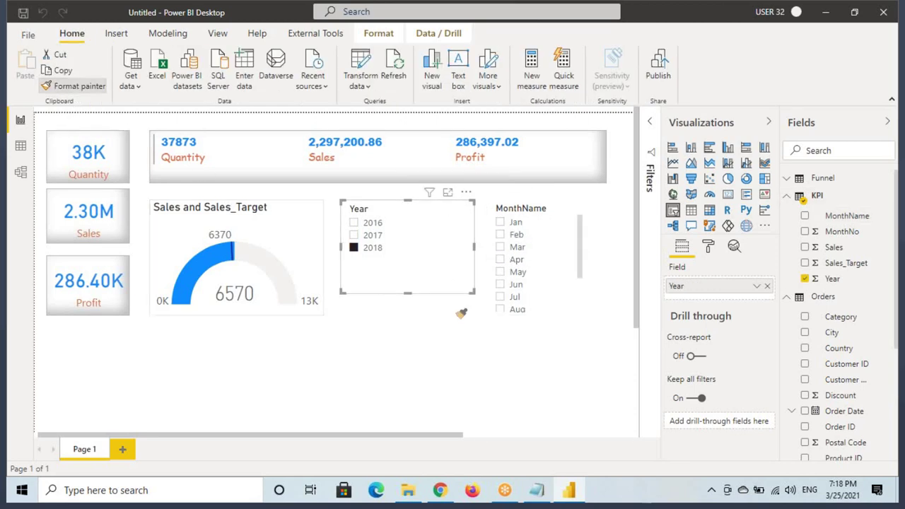
{"action": "left_click", "coordinate": [531, 209]}
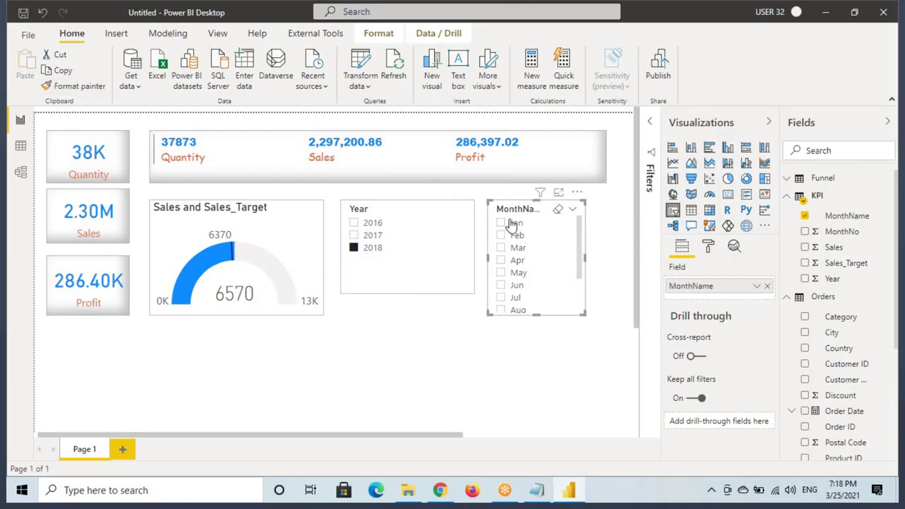
{"action": "left_click", "coordinate": [514, 225]}
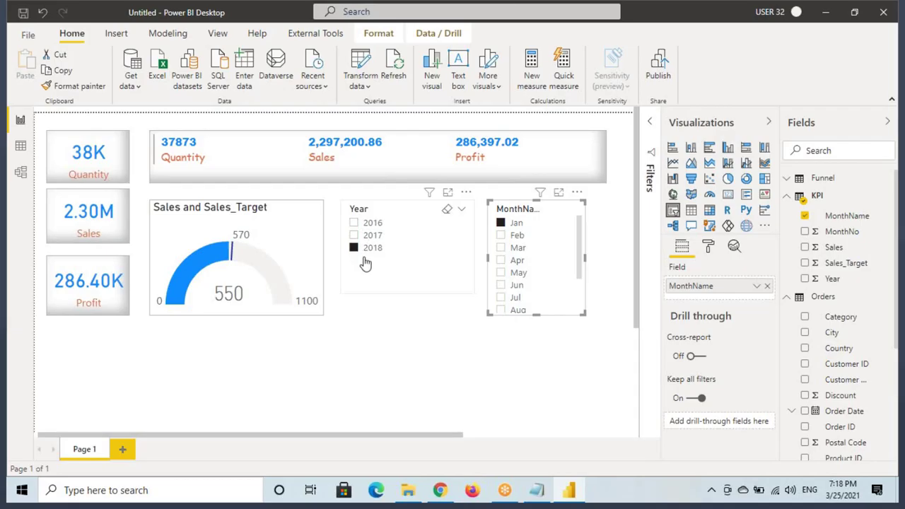
- Add the KPI table's MonthName field below Year in the Year slicer and remove the separate MonthName slicer
{"action": "key", "text": "ctrl+2"}
{"action": "mouse_move", "coordinate": [339, 202]}
{"action": "left_mouse_down"}
{"action": "mouse_move", "coordinate": [410, 266]}
{"action": "mouse_move", "coordinate": [471, 291]}
{"action": "left_mouse_up"}
{"action": "key", "text": "Escape"}
{"action": "left_click", "coordinate": [393, 280]}
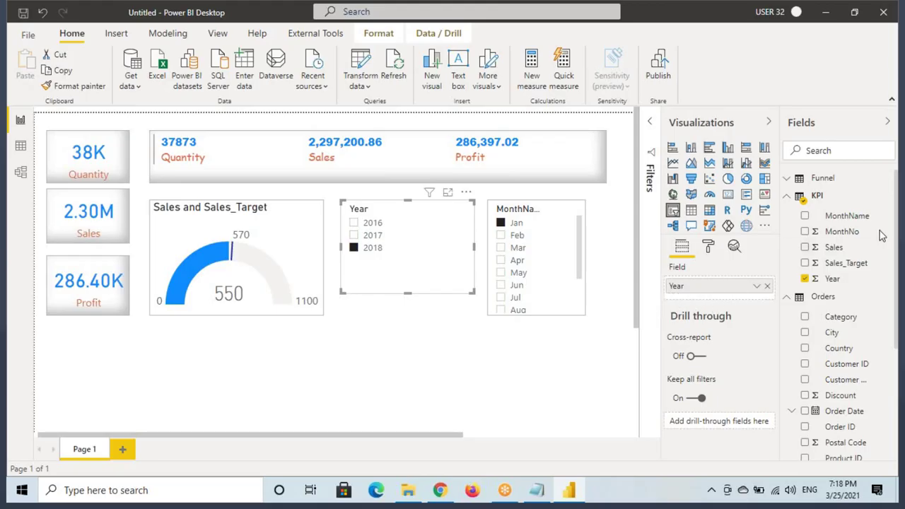
{"action": "left_click_drag", "start_coordinate": [842, 215], "coordinate": [712, 300]}
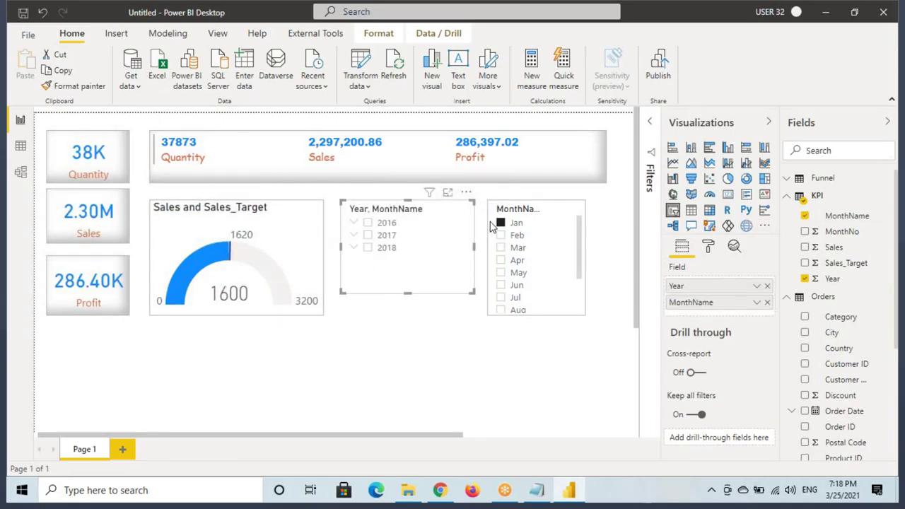
{"action": "left_click", "coordinate": [577, 193]}
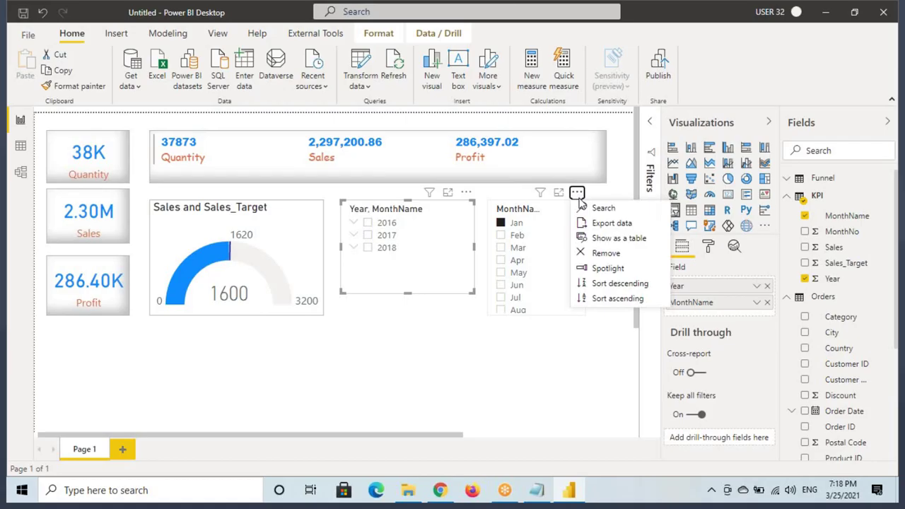
{"action": "left_click", "coordinate": [603, 252]}
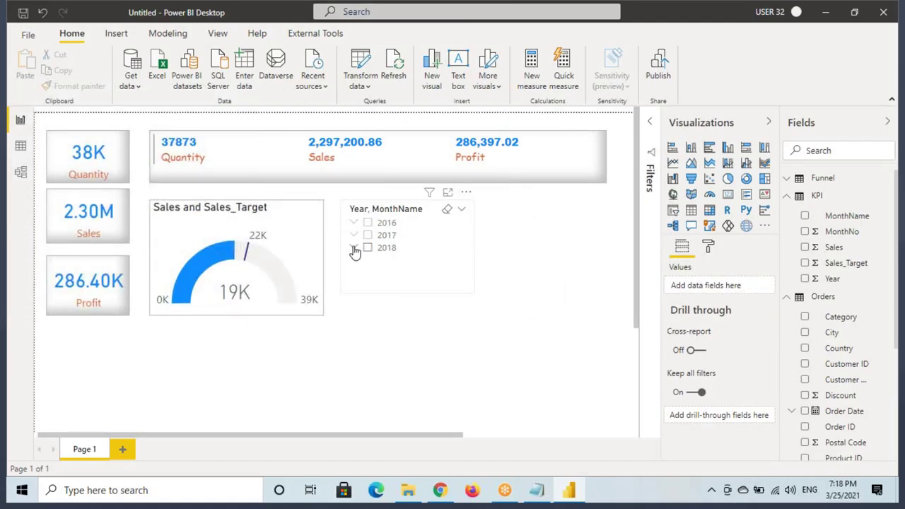
- Expand 2018 in the Year and MonthName slicer, filter to May, and compare the Gauge's sales with its target
{"action": "left_click", "coordinate": [354, 249]}
{"action": "scroll", "coordinate": [415, 259], "scroll_direction": "down", "scroll_amount": 2}
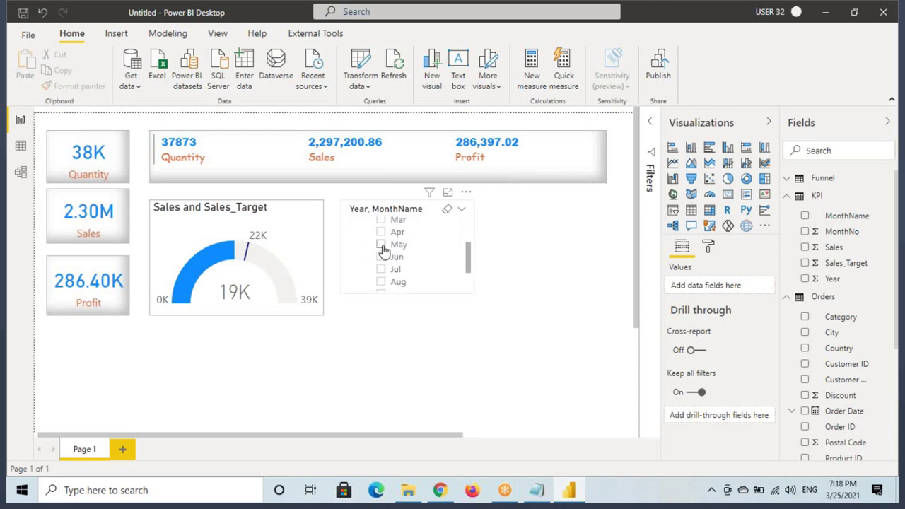
{"action": "left_click", "coordinate": [381, 246]}
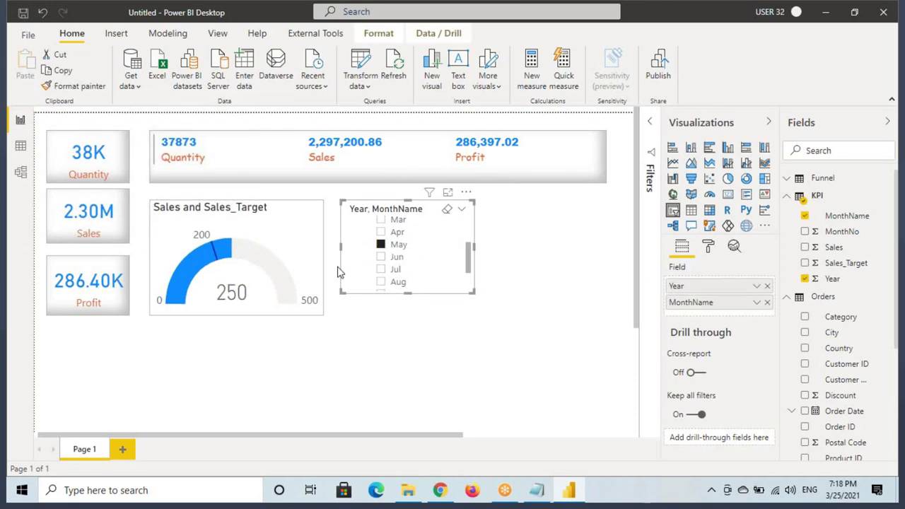
{"action": "scroll", "coordinate": [428, 258], "scroll_direction": "up", "scroll_amount": 3}
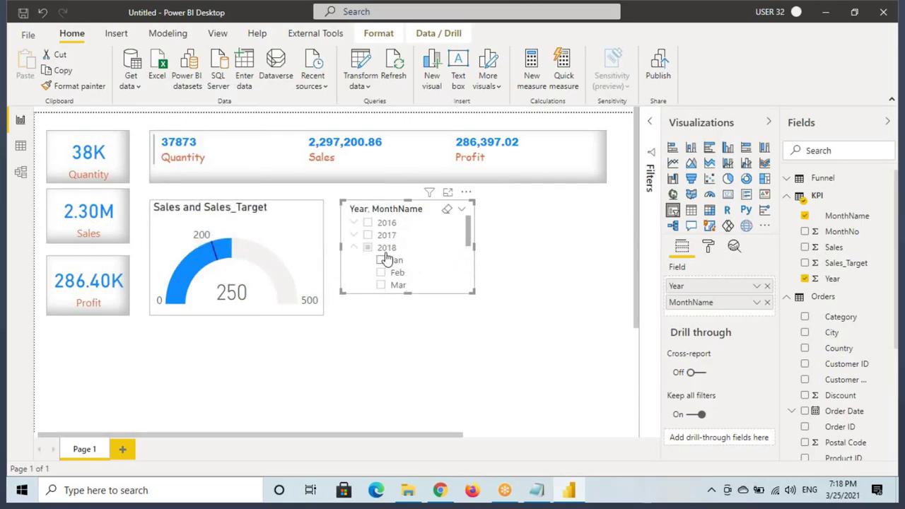
{"action": "scroll", "coordinate": [439, 255], "scroll_direction": "down", "scroll_amount": 3}
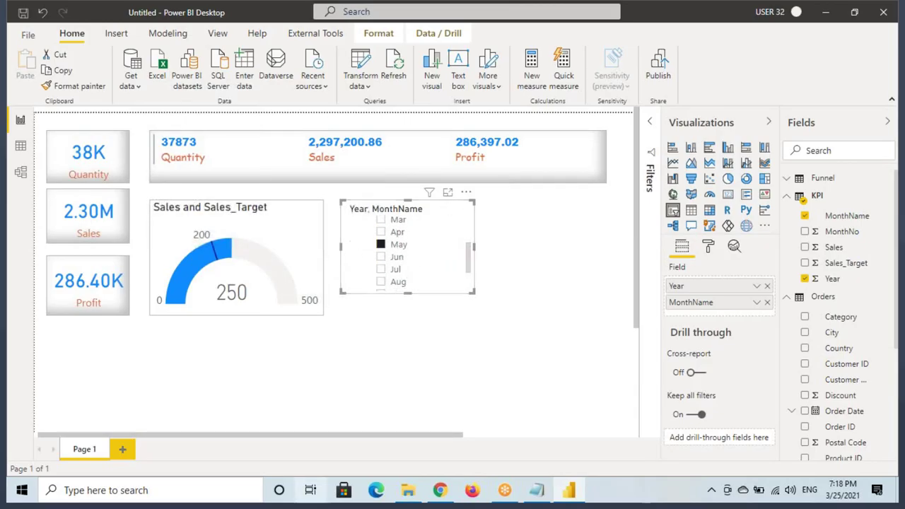
- Remove MonthName from the Year slicer and add a separate Slicer to its right using the KPI table's MonthName field
{"action": "key", "text": "alt+Tab"}
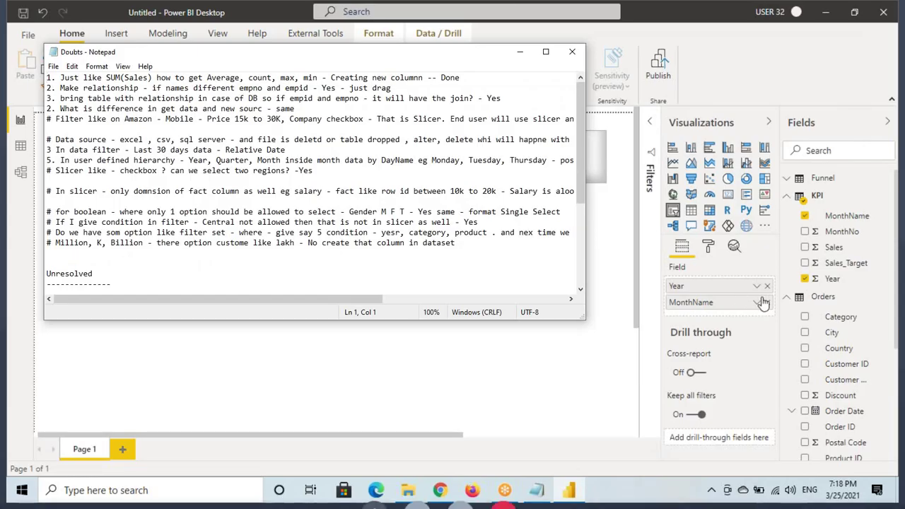
{"action": "left_click", "coordinate": [766, 306]}
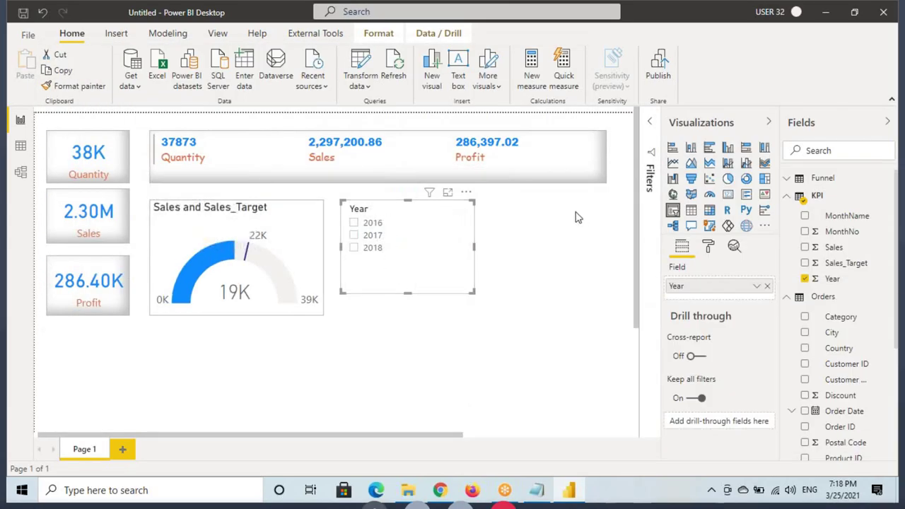
{"action": "left_click", "coordinate": [587, 229]}
{"action": "left_click", "coordinate": [672, 209]}
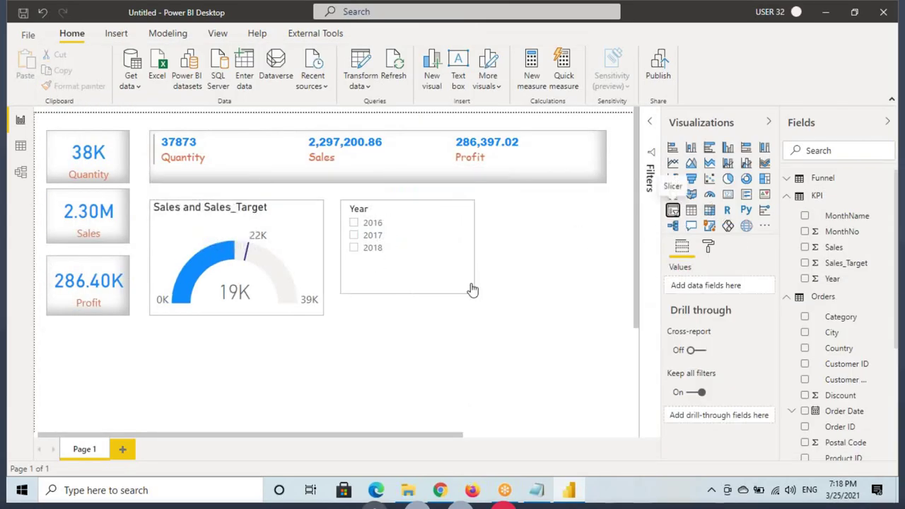
{"action": "left_click_drag", "start_coordinate": [518, 241], "coordinate": [530, 239]}
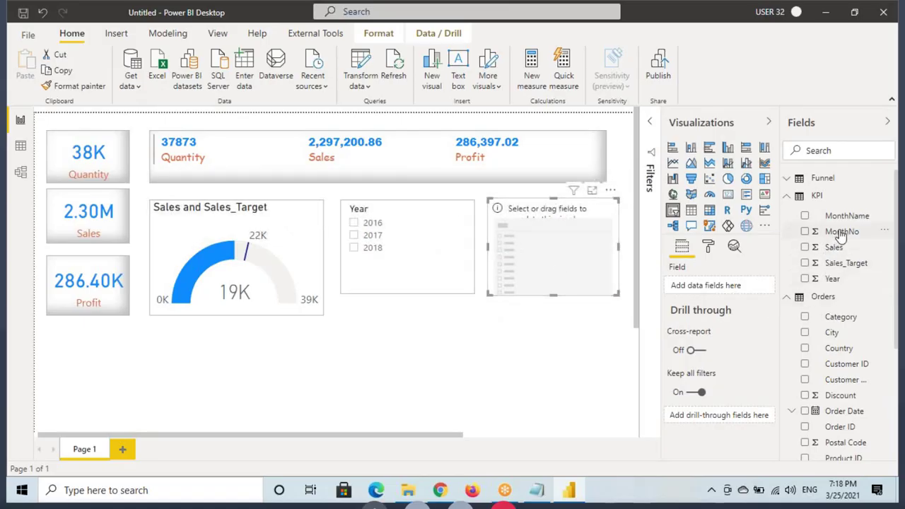
{"action": "left_click_drag", "start_coordinate": [846, 221], "coordinate": [714, 286]}
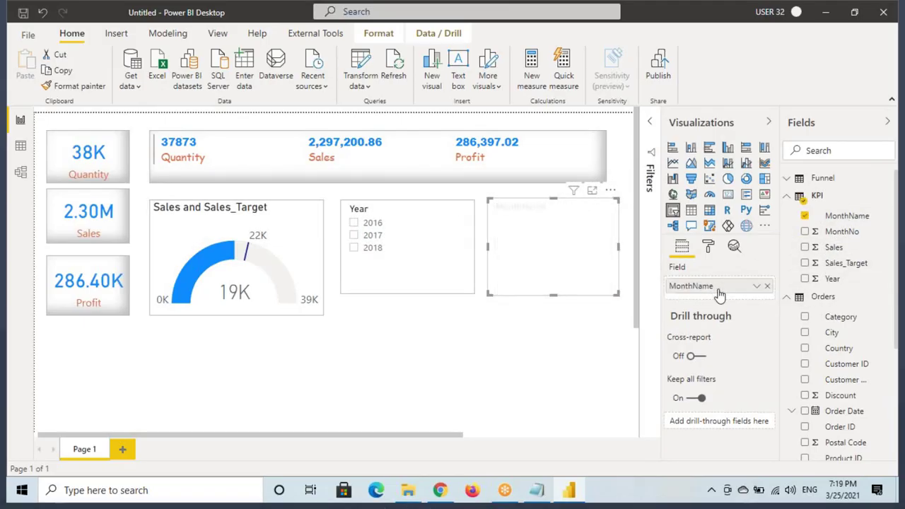
- Filter the report to 2018 and Mar with the two slicers and compare the Gauge's sales with its target
{"action": "left_click", "coordinate": [353, 249]}
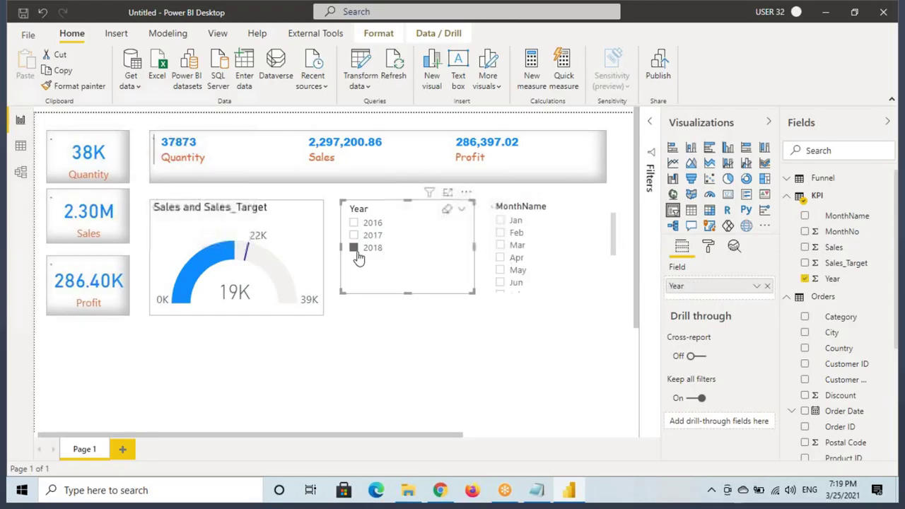
{"action": "left_click", "coordinate": [499, 246]}
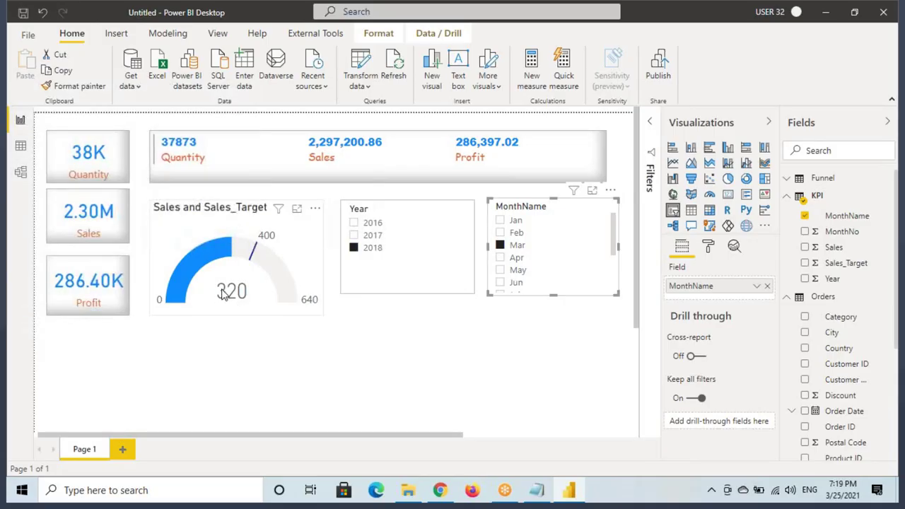
{"action": "left_click_drag", "start_coordinate": [253, 227], "coordinate": [290, 245]}
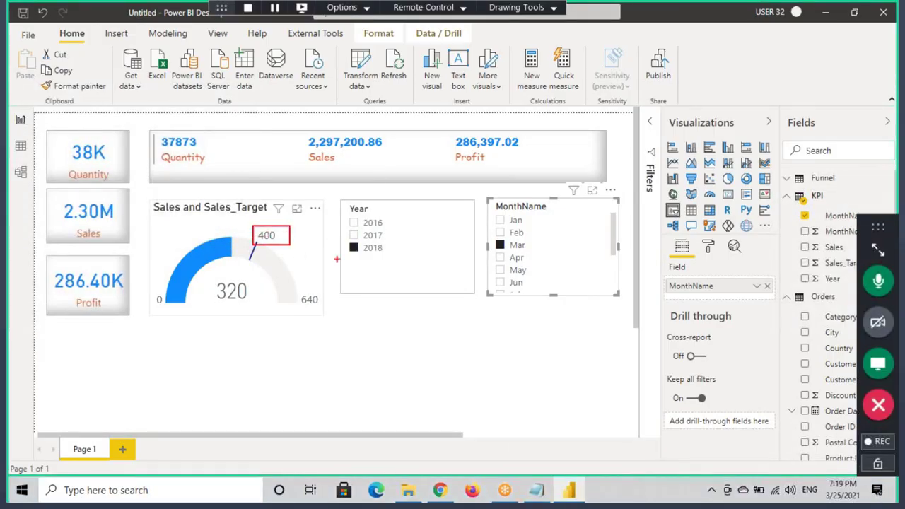
{"action": "left_click_drag", "start_coordinate": [352, 256], "coordinate": [401, 255]}
{"action": "left_click_drag", "start_coordinate": [526, 244], "coordinate": [558, 242]}
{"action": "mouse_move", "coordinate": [253, 272]}
{"action": "left_mouse_down"}
{"action": "mouse_move", "coordinate": [251, 301]}
{"action": "mouse_move", "coordinate": [256, 269]}
{"action": "left_mouse_up"}
{"action": "key", "text": "Escape"}
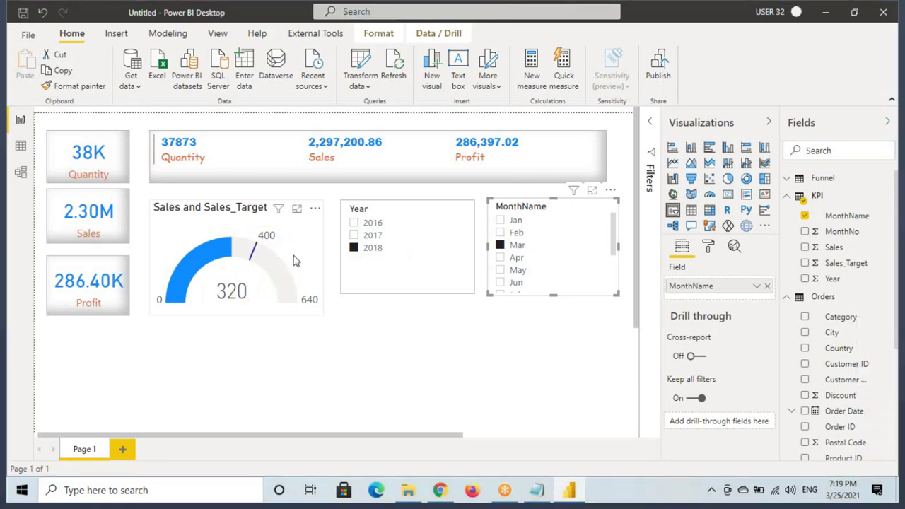
{"action": "left_click", "coordinate": [294, 250]}
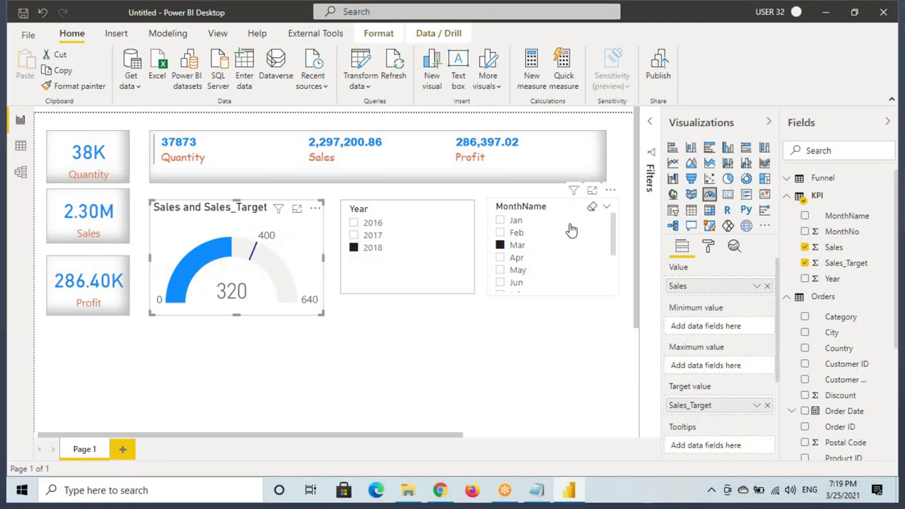
- Clear the MonthName and Year slicer selections, filter the report to 2018 only, and select the Gauge
{"action": "left_click", "coordinate": [588, 210]}
{"action": "left_click", "coordinate": [446, 211]}
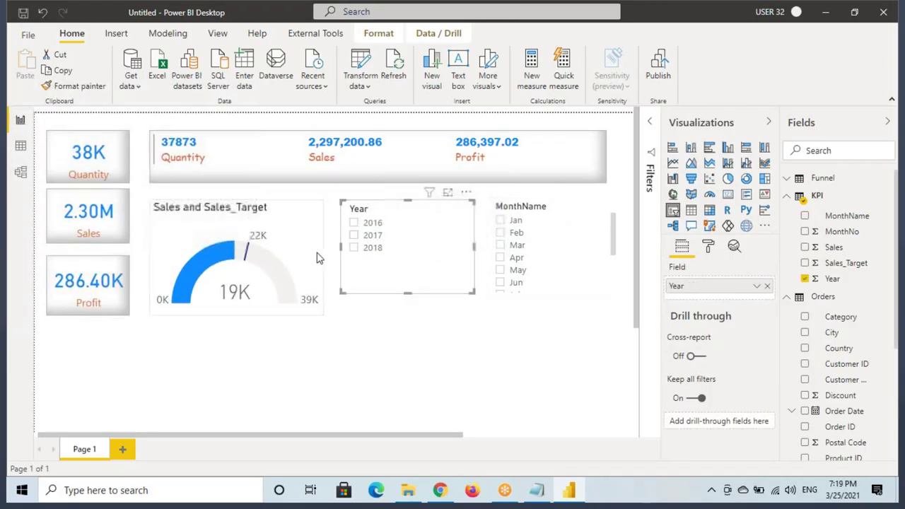
{"action": "left_click", "coordinate": [355, 247]}
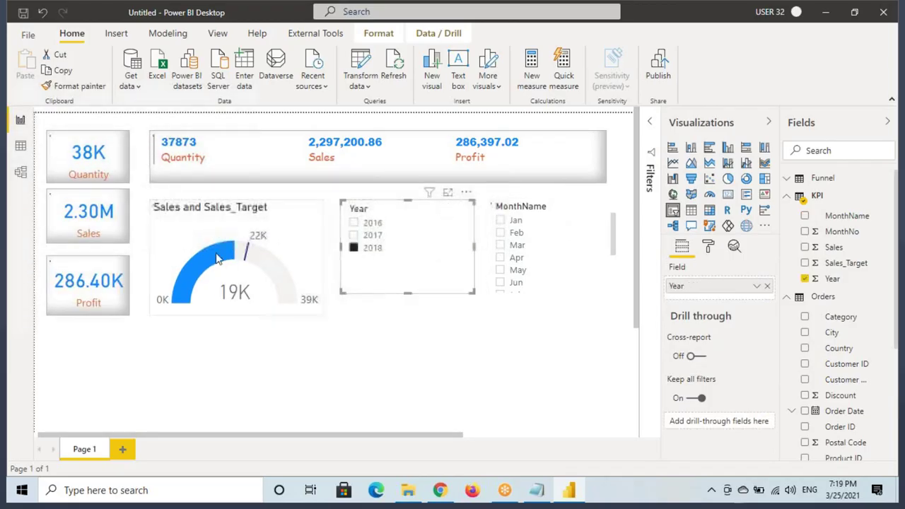
{"action": "left_click", "coordinate": [285, 238]}
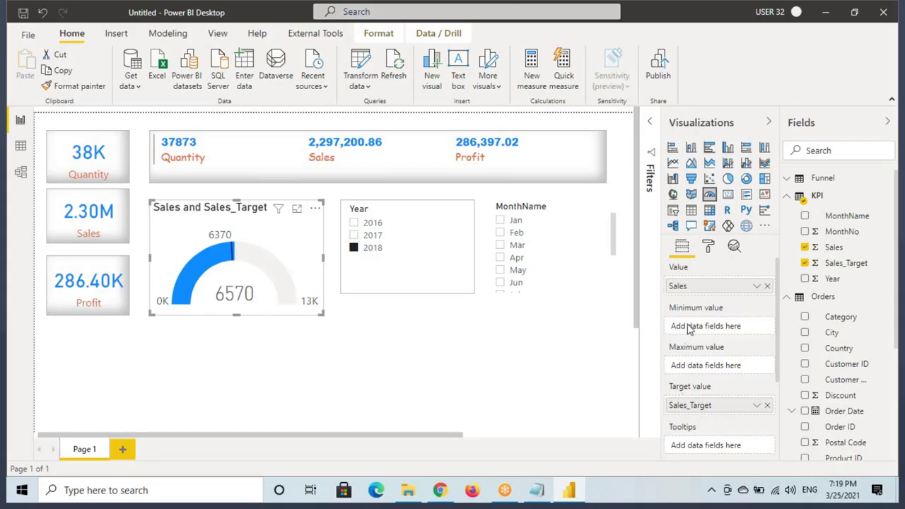
- Examine the Sales and Sales_Target columns in the KPI table's data, and return to the report page
{"action": "left_click", "coordinate": [21, 145]}
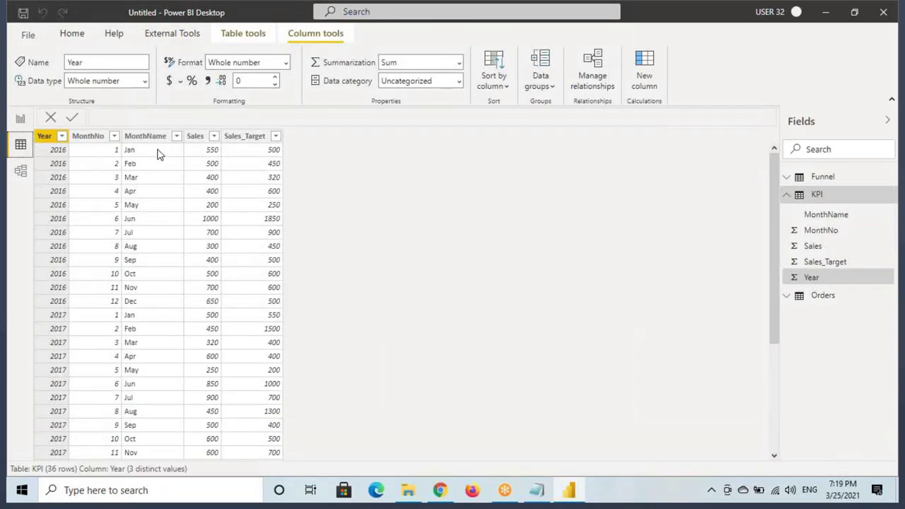
{"action": "left_click", "coordinate": [246, 138]}
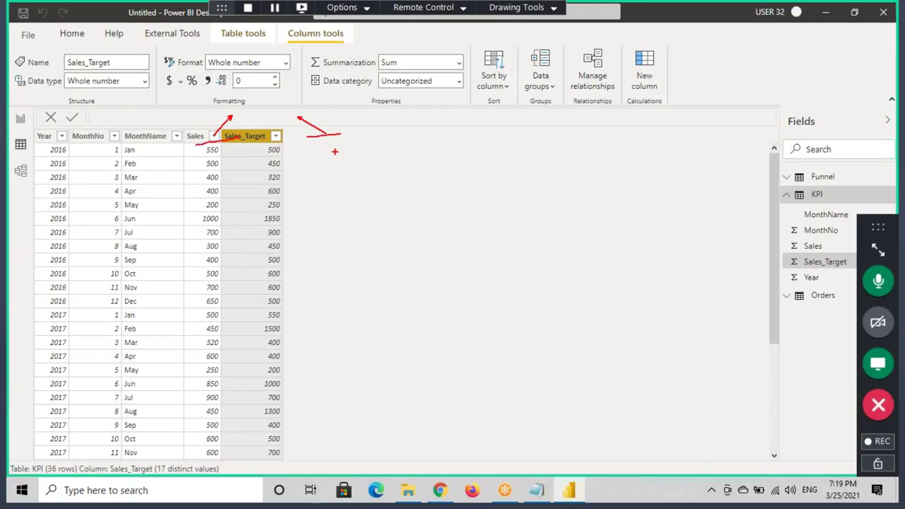
{"action": "left_click", "coordinate": [21, 119]}
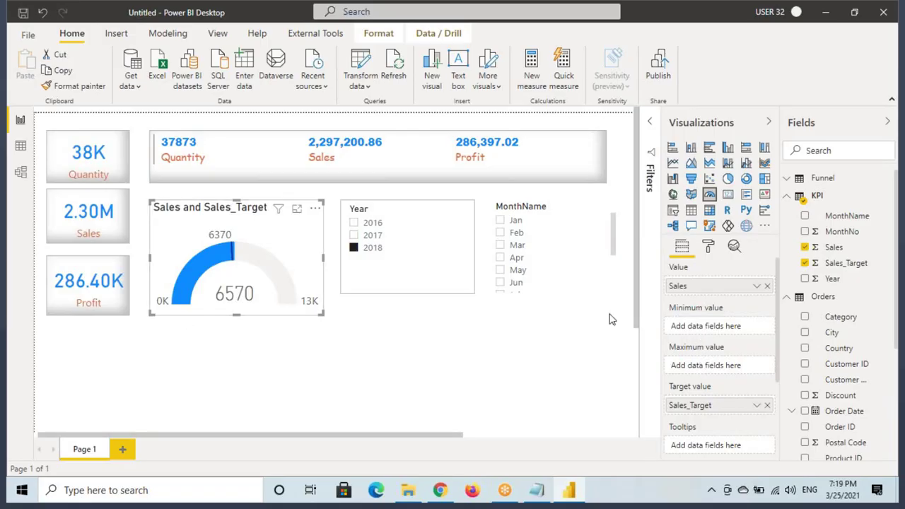
- Examine the Gauge's Minimum value and Maximum value field settings
{"action": "mouse_move", "coordinate": [662, 300]}
{"action": "left_mouse_down"}
{"action": "mouse_move", "coordinate": [710, 323]}
{"action": "mouse_move", "coordinate": [774, 330]}
{"action": "left_mouse_up"}
{"action": "mouse_move", "coordinate": [734, 308]}
{"action": "left_mouse_down"}
{"action": "mouse_move", "coordinate": [645, 313]}
{"action": "mouse_move", "coordinate": [734, 312]}
{"action": "mouse_move", "coordinate": [664, 369]}
{"action": "mouse_move", "coordinate": [745, 344]}
{"action": "left_mouse_up"}
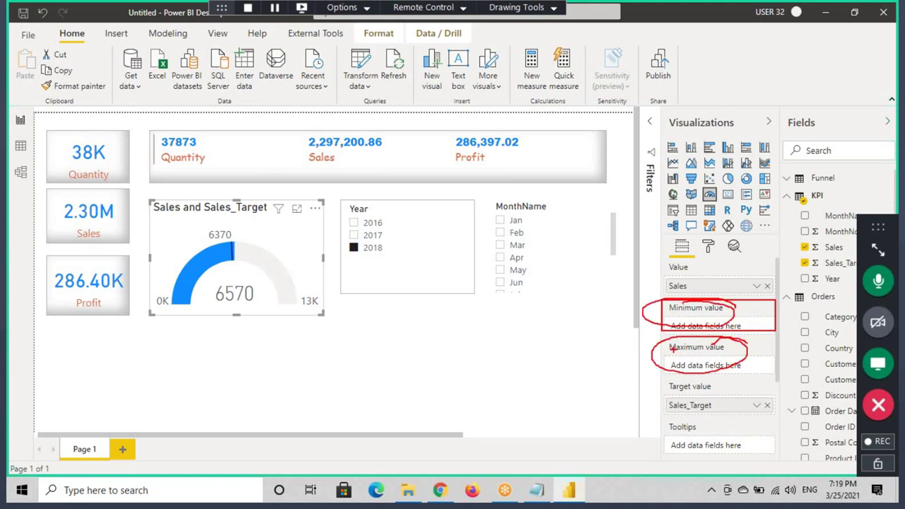
{"action": "left_click_drag", "start_coordinate": [672, 349], "coordinate": [743, 347]}
{"action": "left_click_drag", "start_coordinate": [703, 311], "coordinate": [791, 310]}
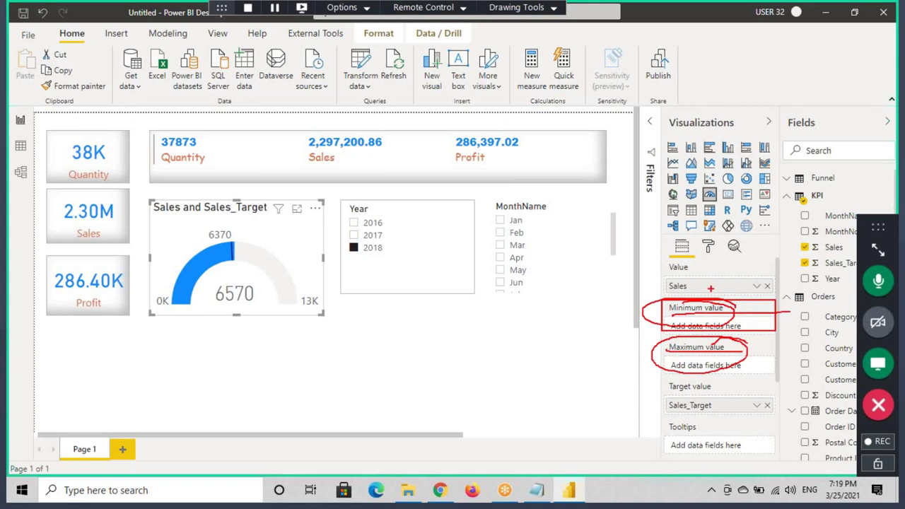
{"action": "left_click_drag", "start_coordinate": [711, 288], "coordinate": [674, 347]}
{"action": "left_click_drag", "start_coordinate": [676, 305], "coordinate": [709, 340]}
{"action": "key", "text": "Escape"}
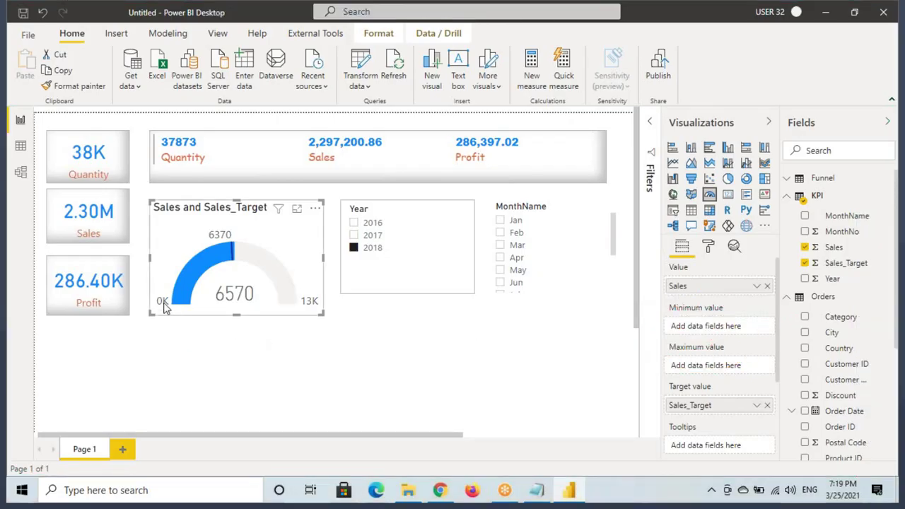
- Examine the Gauge's minimum and maximum labels in relation to its 2018 sales
{"action": "key", "text": "ctrl+2"}
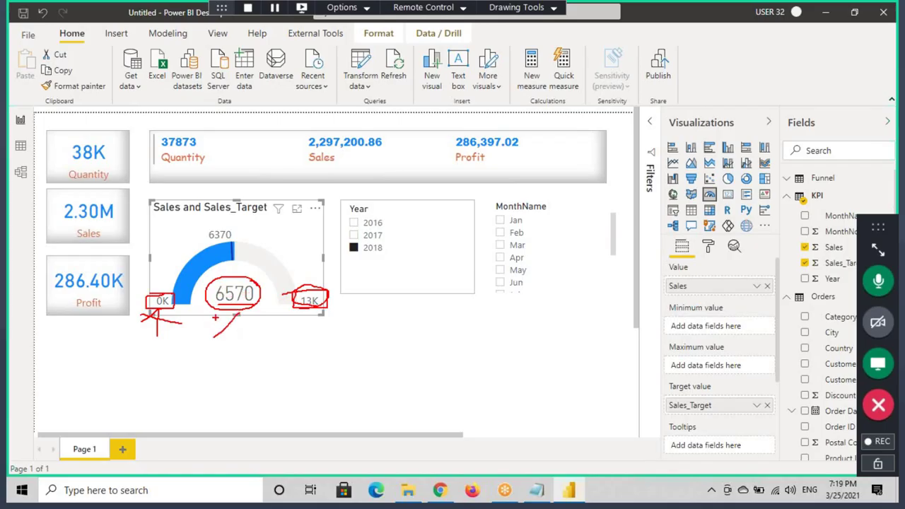
{"action": "left_click_drag", "start_coordinate": [251, 323], "coordinate": [286, 344]}
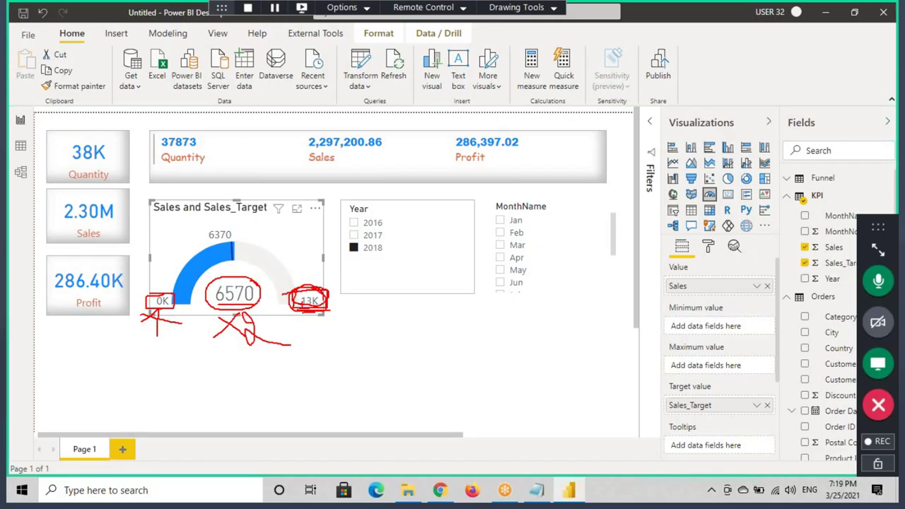
{"action": "key", "text": "Escape"}
- Filter the report to Jan with the MonthName slicer and compare the Gauge's sales with its minimum and maximum
{"action": "left_click", "coordinate": [500, 219]}
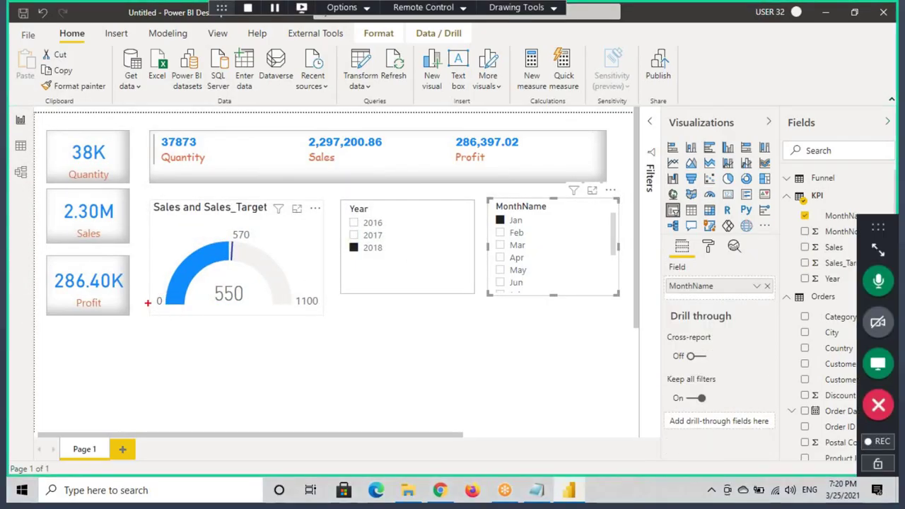
{"action": "left_click_drag", "start_coordinate": [145, 296], "coordinate": [162, 307]}
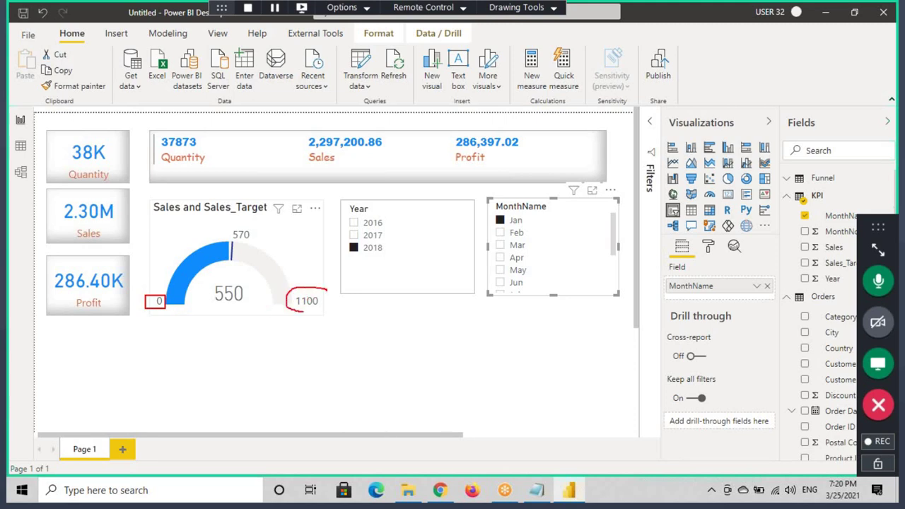
{"action": "left_click_drag", "start_coordinate": [304, 311], "coordinate": [315, 281]}
{"action": "mouse_move", "coordinate": [256, 283]}
{"action": "left_mouse_down"}
{"action": "mouse_move", "coordinate": [205, 283]}
{"action": "mouse_move", "coordinate": [263, 292]}
{"action": "left_mouse_up"}
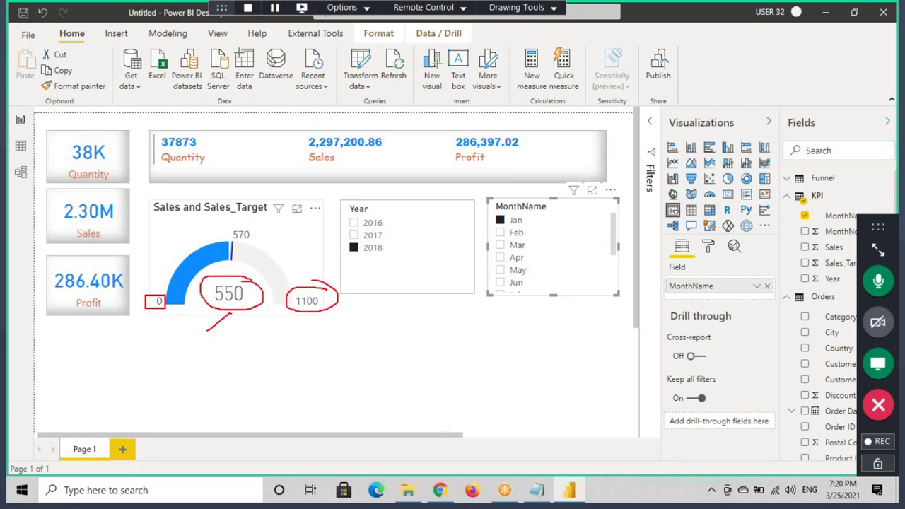
{"action": "left_click_drag", "start_coordinate": [231, 318], "coordinate": [264, 332]}
{"action": "key", "text": "Escape"}
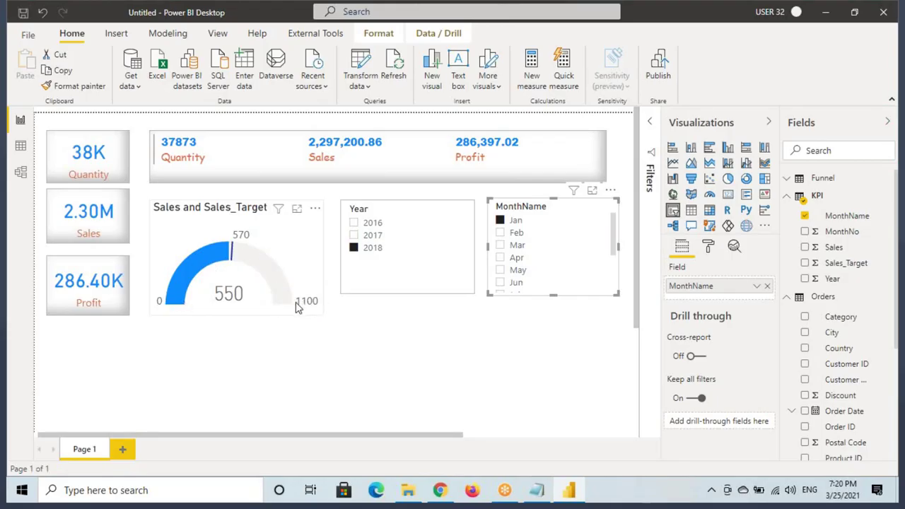
- Examine the Gauge's automatic scale from minimum to maximum around the Jan sales, and select the Gauge
{"action": "key", "text": "ctrl+shift+d"}
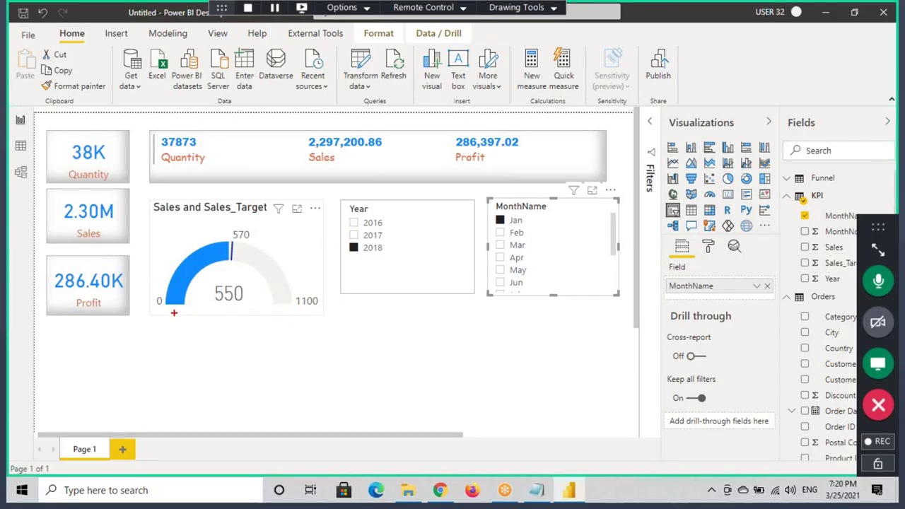
{"action": "left_click_drag", "start_coordinate": [207, 249], "coordinate": [279, 290]}
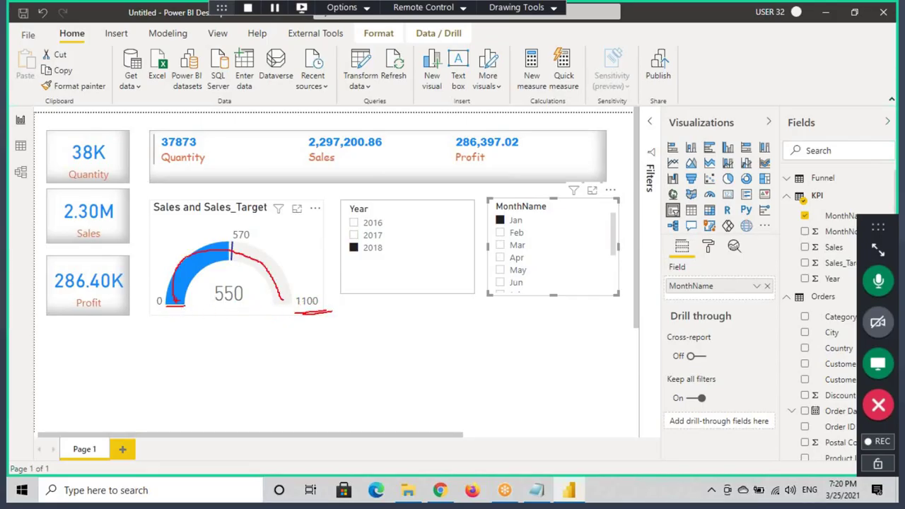
{"action": "left_click_drag", "start_coordinate": [220, 302], "coordinate": [254, 306]}
{"action": "key", "text": "ctrl+shift+d"}
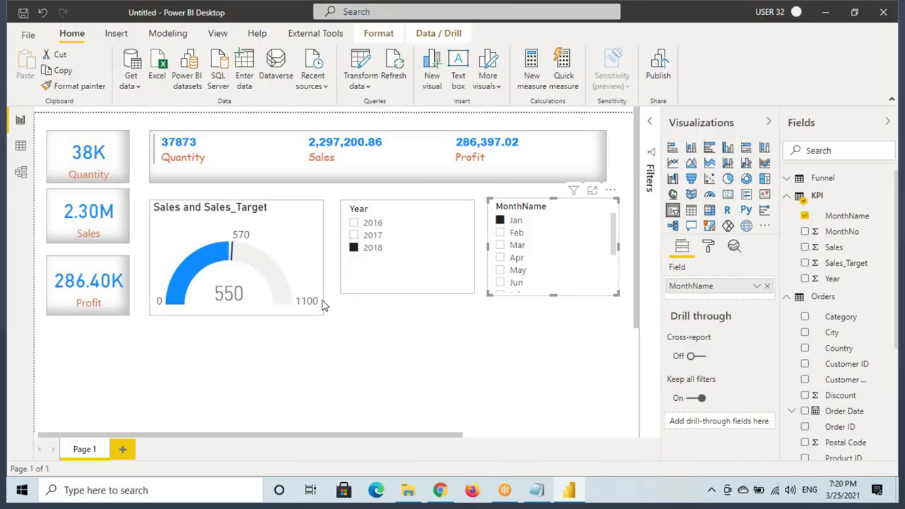
{"action": "left_click", "coordinate": [297, 259]}
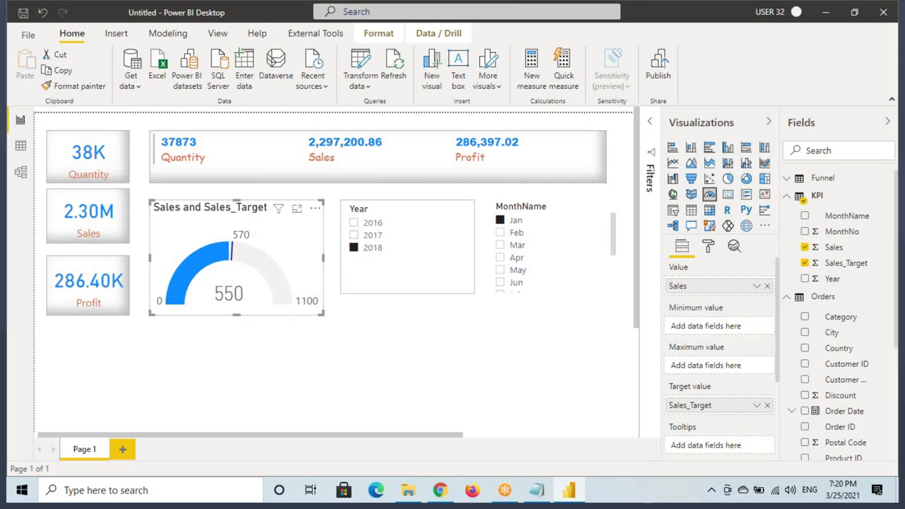
{"action": "left_click_drag", "start_coordinate": [143, 295], "coordinate": [173, 308]}
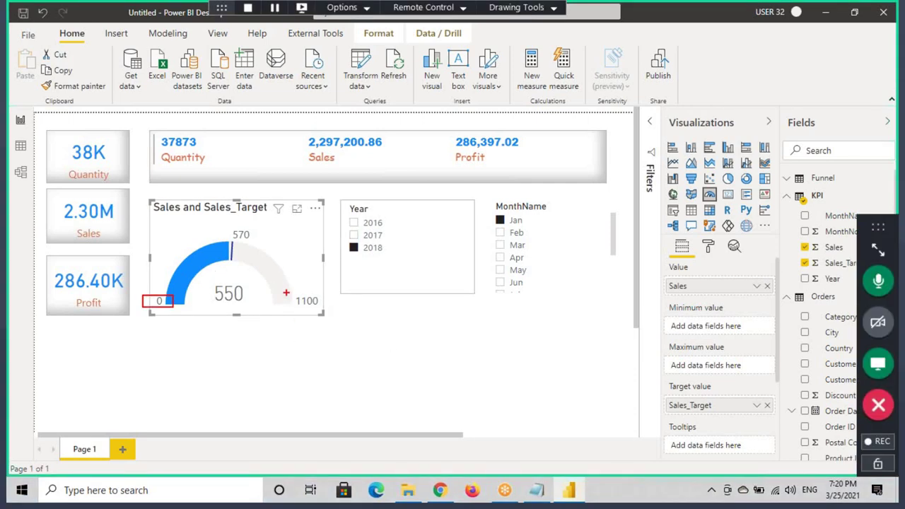
{"action": "left_click_drag", "start_coordinate": [286, 292], "coordinate": [331, 309]}
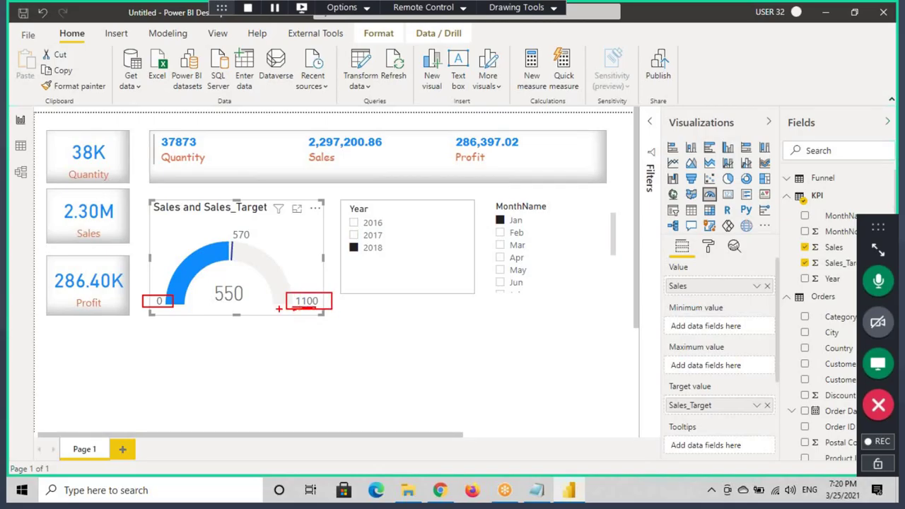
{"action": "mouse_move", "coordinate": [244, 286]}
{"action": "left_mouse_down"}
{"action": "mouse_move", "coordinate": [226, 309]}
{"action": "mouse_move", "coordinate": [286, 306]}
{"action": "left_mouse_up"}
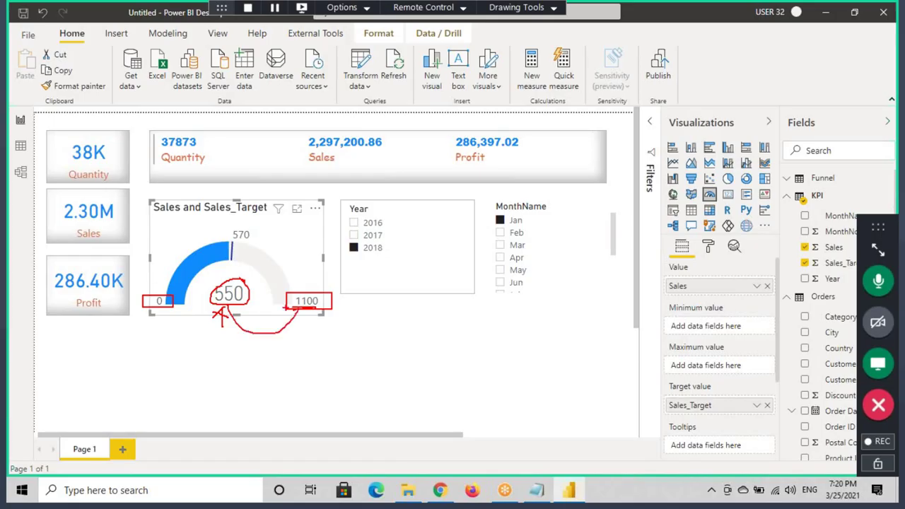
{"action": "left_click_drag", "start_coordinate": [156, 251], "coordinate": [214, 211]}
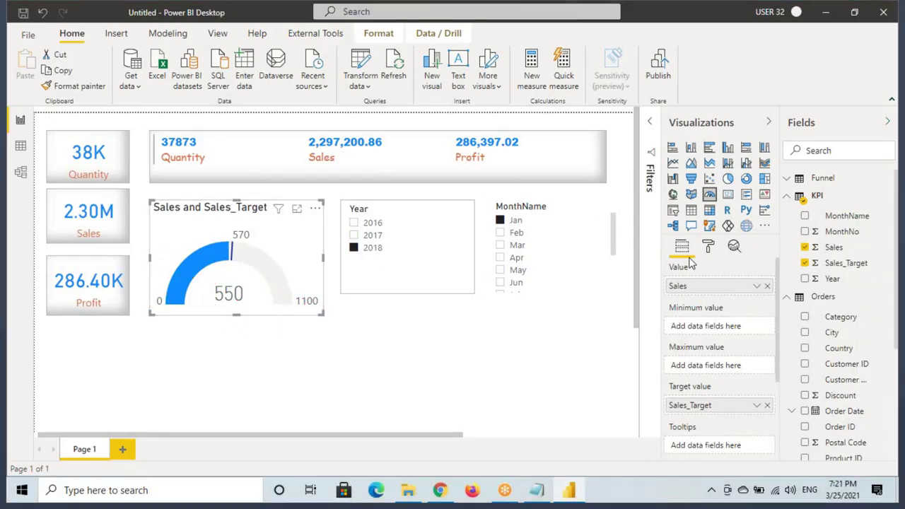
- Open the Gauge axis formatting options of the Gauge and examine the Min and Max settings
{"action": "left_click", "coordinate": [20, 145]}
{"action": "left_click", "coordinate": [21, 118]}
{"action": "left_click", "coordinate": [708, 247]}
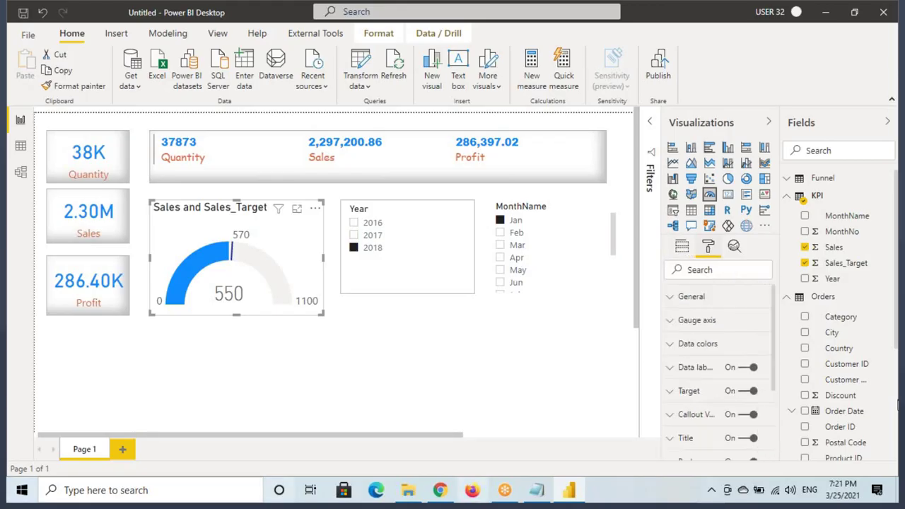
{"action": "left_click", "coordinate": [693, 322]}
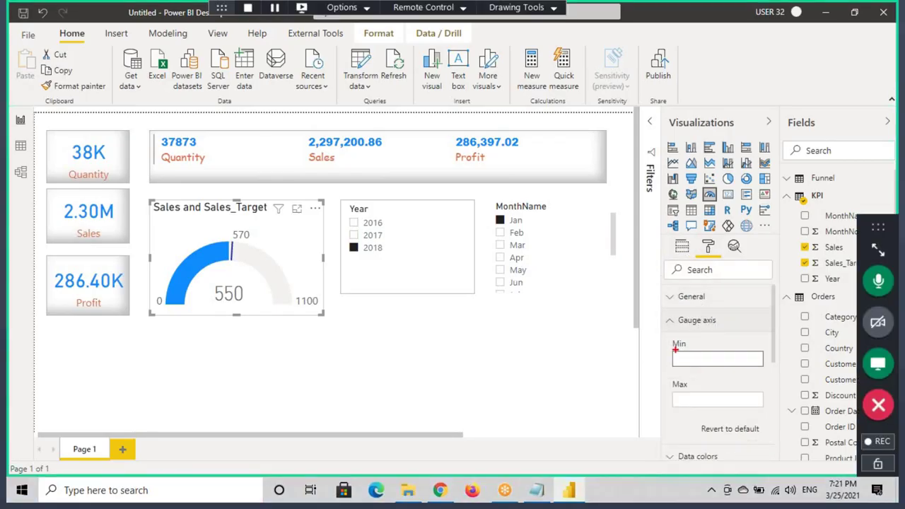
{"action": "left_click_drag", "start_coordinate": [675, 349], "coordinate": [746, 365]}
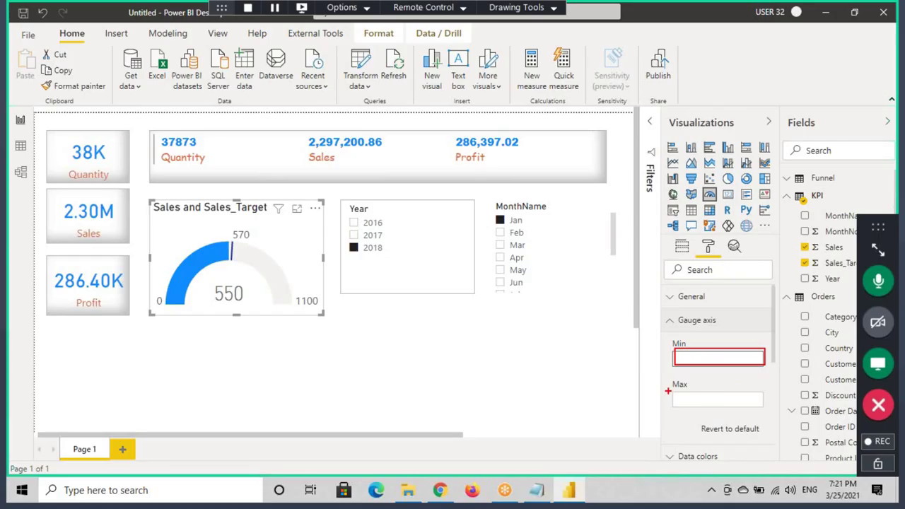
{"action": "left_click_drag", "start_coordinate": [667, 390], "coordinate": [764, 409]}
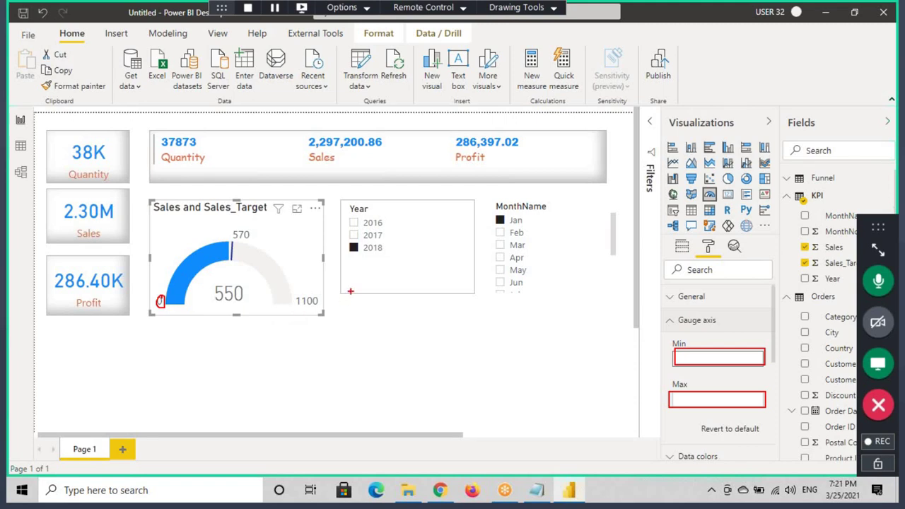
{"action": "key", "text": "Escape"}
- Clear the MonthName slicer selection and set the Gauge axis to a Min of 0 and a Max of 50000
{"action": "left_click", "coordinate": [591, 211]}
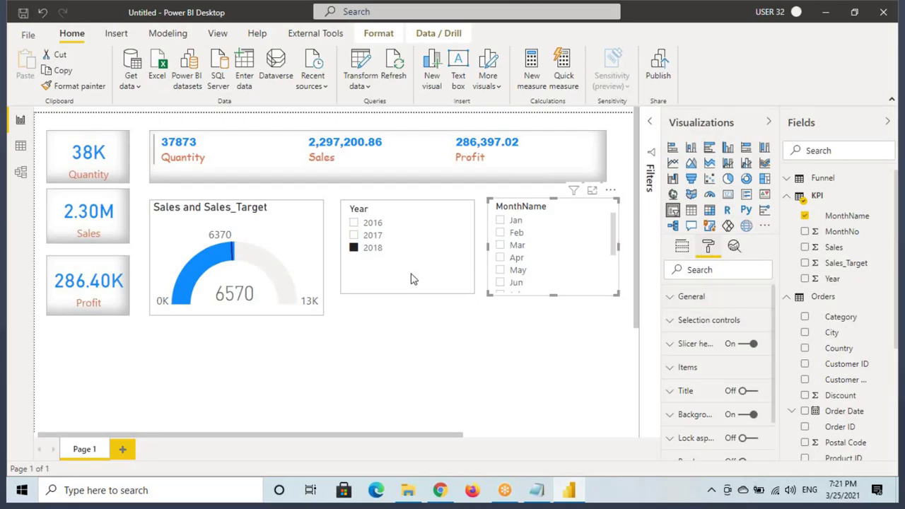
{"action": "left_click", "coordinate": [256, 233]}
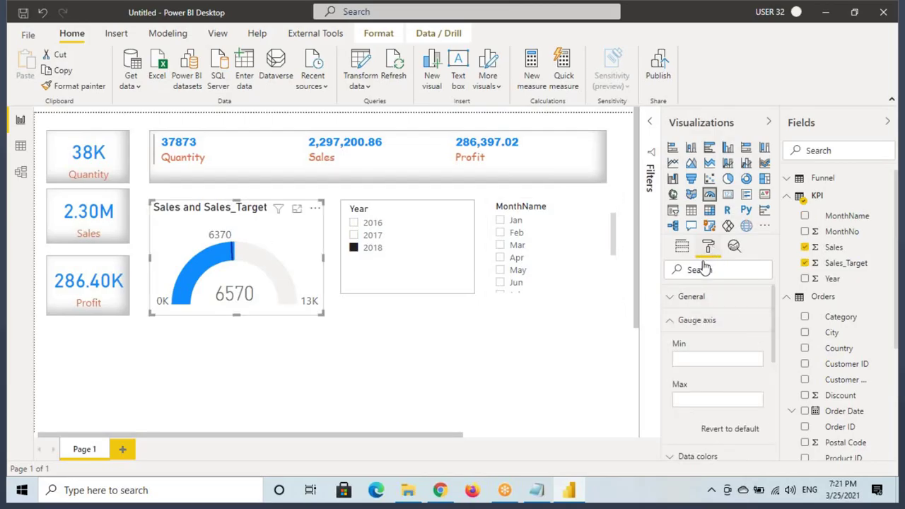
{"action": "left_click", "coordinate": [688, 359]}
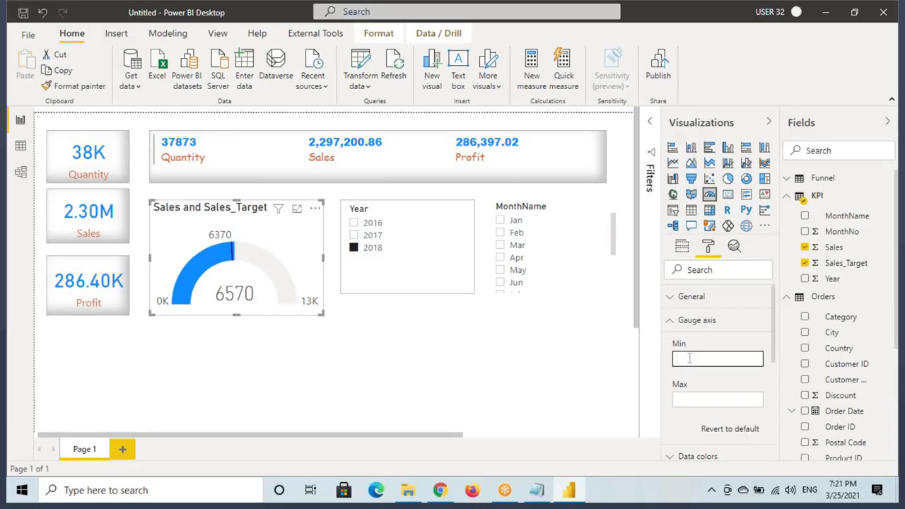
{"action": "left_click", "coordinate": [708, 397]}
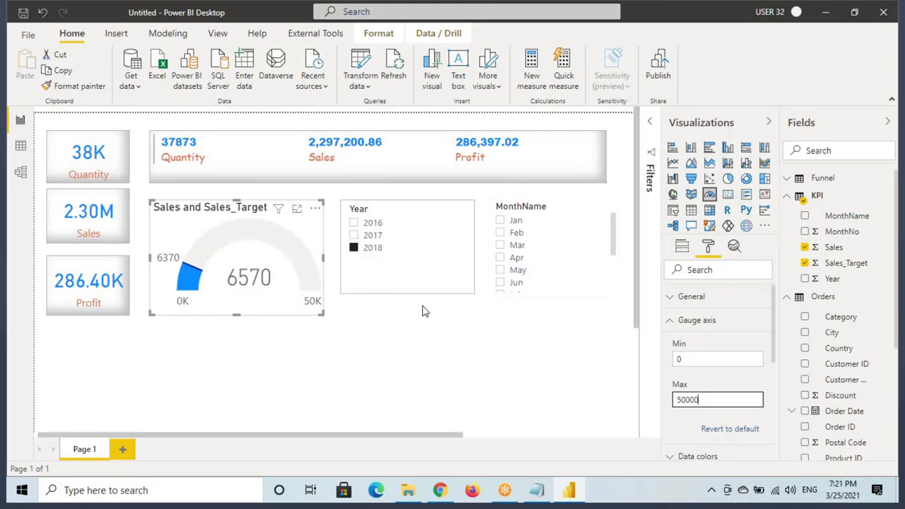
{"action": "left_click", "coordinate": [421, 283]}
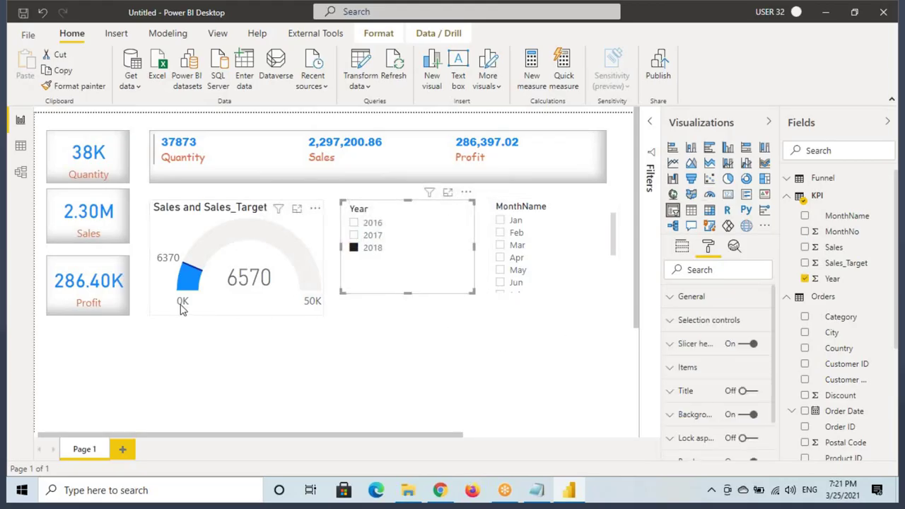
- Filter the report to Jan and compare the Gauge's sales and target with the fixed 0 to 50000 scale
{"action": "left_click_drag", "start_coordinate": [170, 295], "coordinate": [238, 309]}
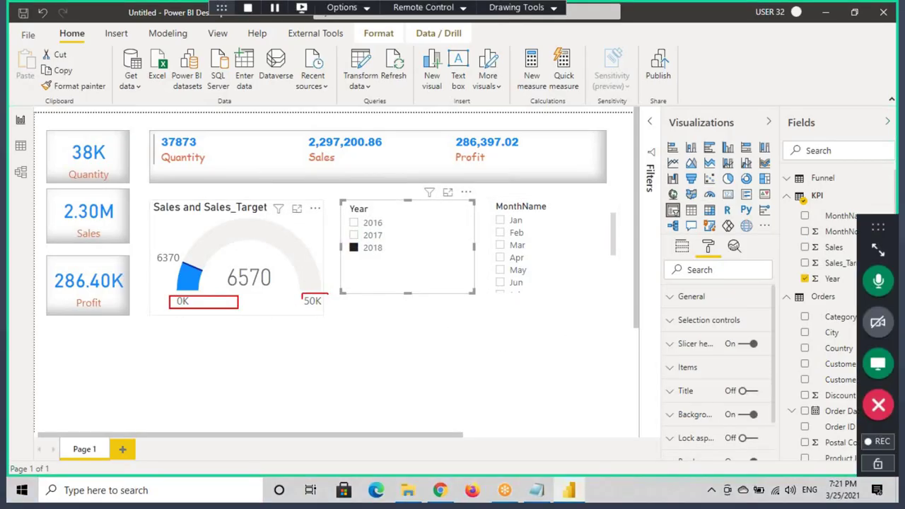
{"action": "left_click_drag", "start_coordinate": [221, 287], "coordinate": [280, 260]}
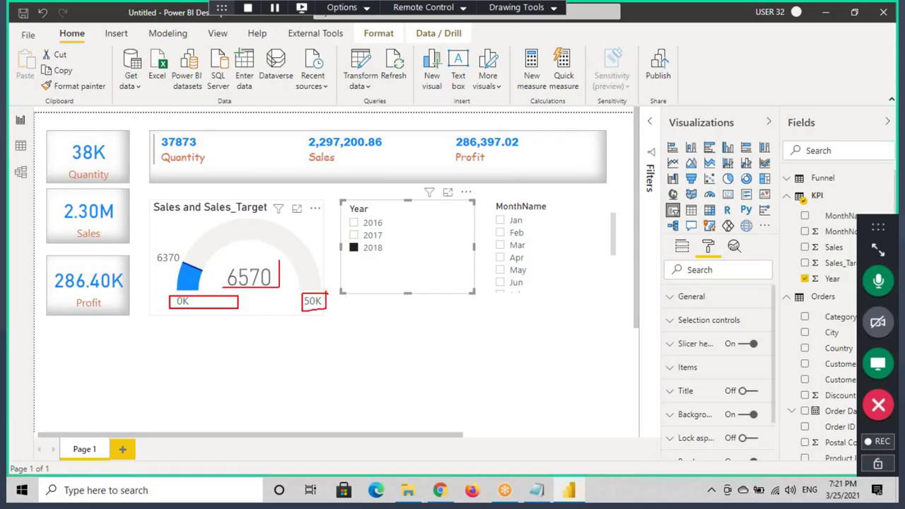
{"action": "key", "text": "Escape"}
{"action": "left_click", "coordinate": [500, 220]}
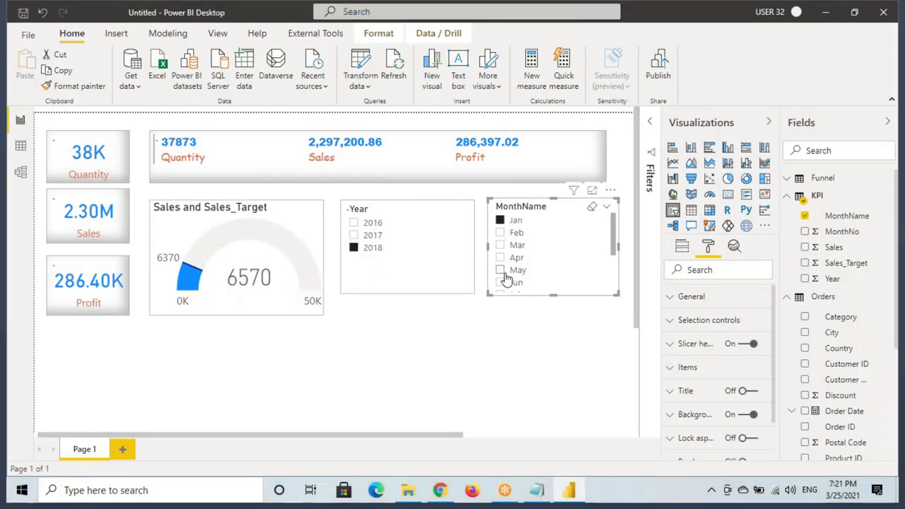
{"action": "key", "text": "ctrl+2"}
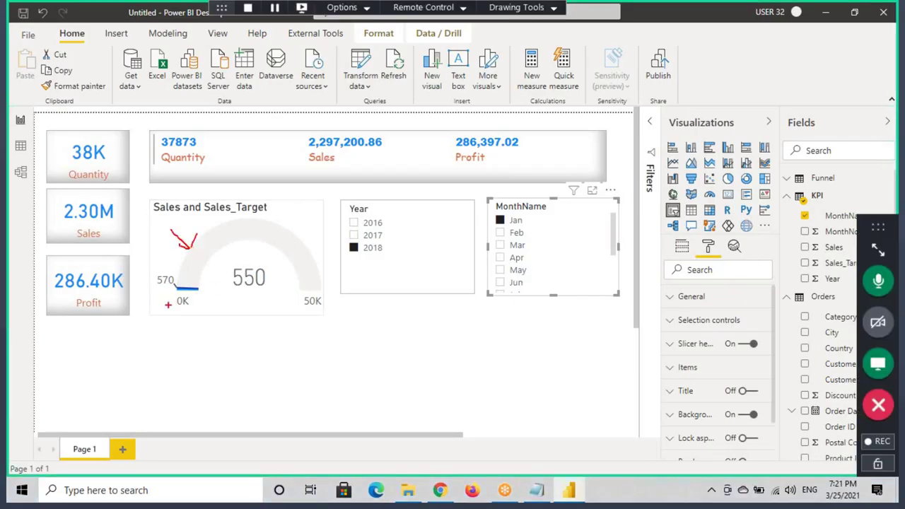
{"action": "mouse_move", "coordinate": [186, 294]}
{"action": "left_mouse_down"}
{"action": "mouse_move", "coordinate": [232, 236]}
{"action": "mouse_move", "coordinate": [297, 253]}
{"action": "left_mouse_up"}
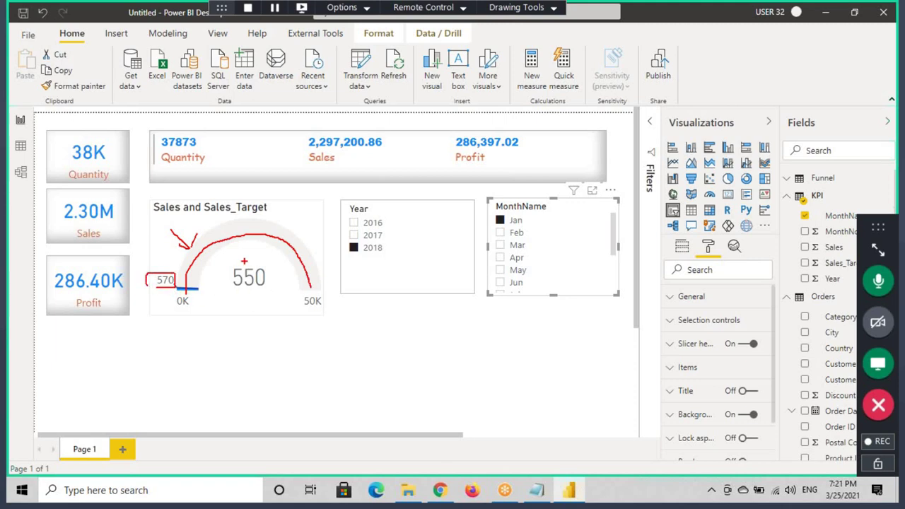
{"action": "key", "text": "Escape"}
- Select the Gauge, examine its sales against the fixed maximum, and revert the Gauge axis range to default
{"action": "left_click", "coordinate": [306, 306]}
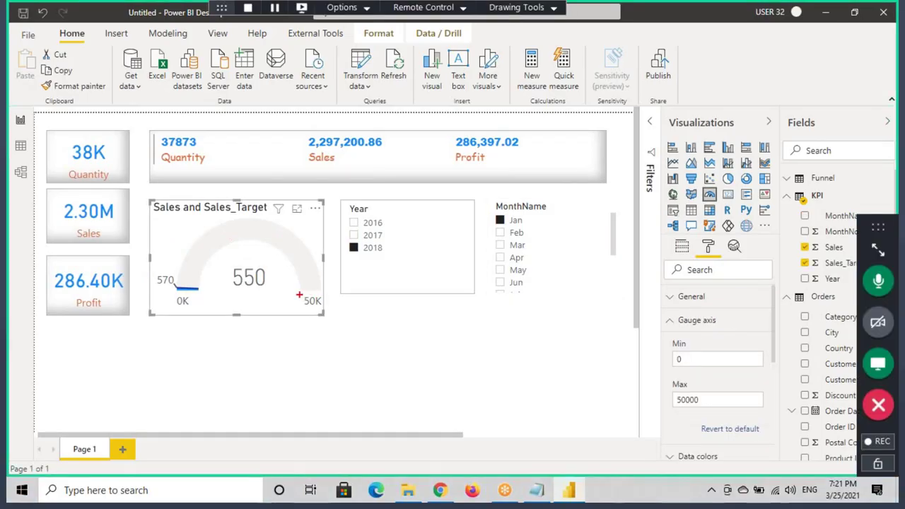
{"action": "left_click_drag", "start_coordinate": [298, 294], "coordinate": [321, 306]}
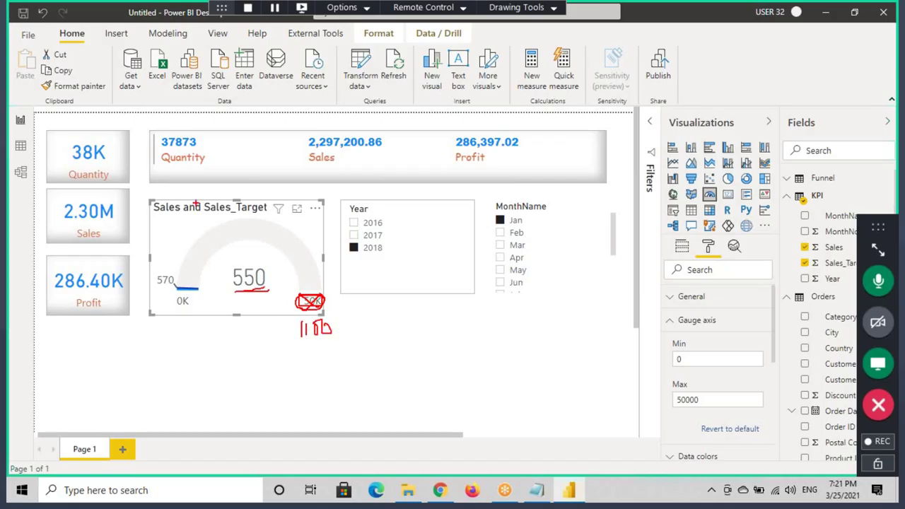
{"action": "left_click_drag", "start_coordinate": [191, 187], "coordinate": [243, 233]}
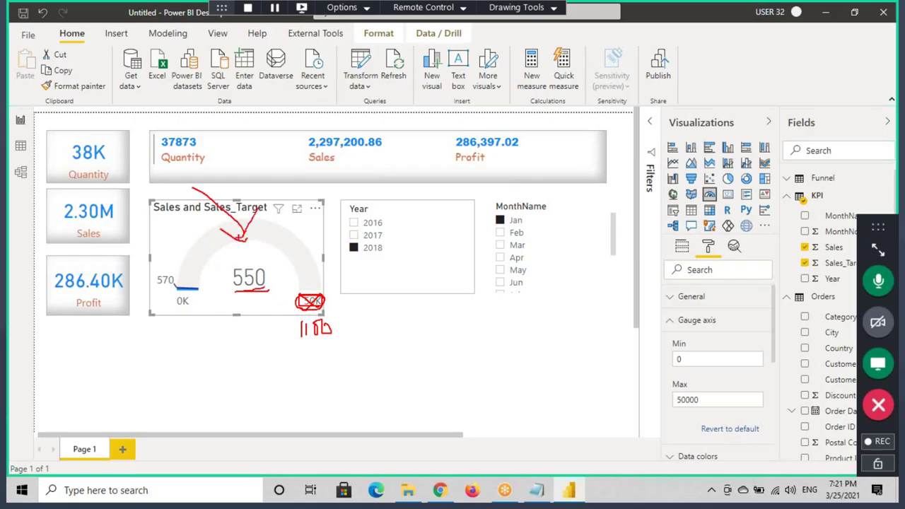
{"action": "left_click", "coordinate": [730, 430]}
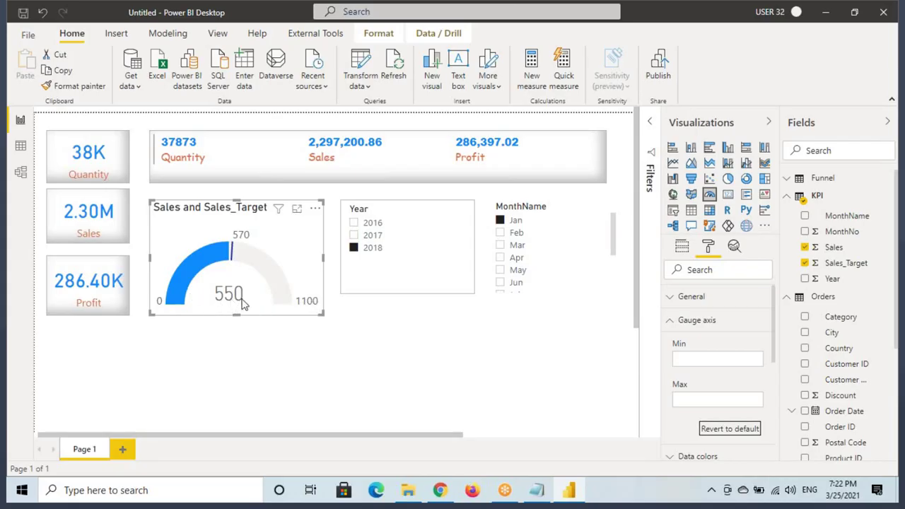
- Collapse the Gauge axis options, check the Gauge's field assignments, and return to its formatting options
{"action": "left_click", "coordinate": [700, 320]}
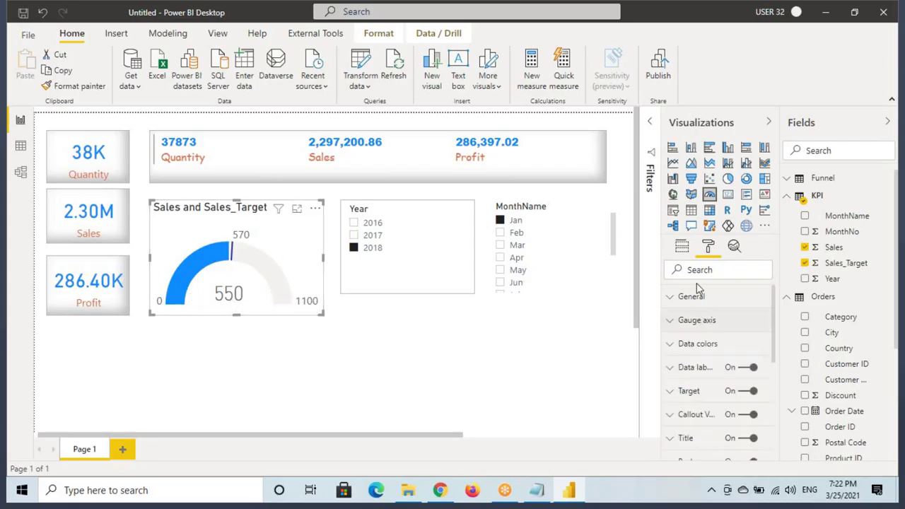
{"action": "left_click", "coordinate": [683, 248]}
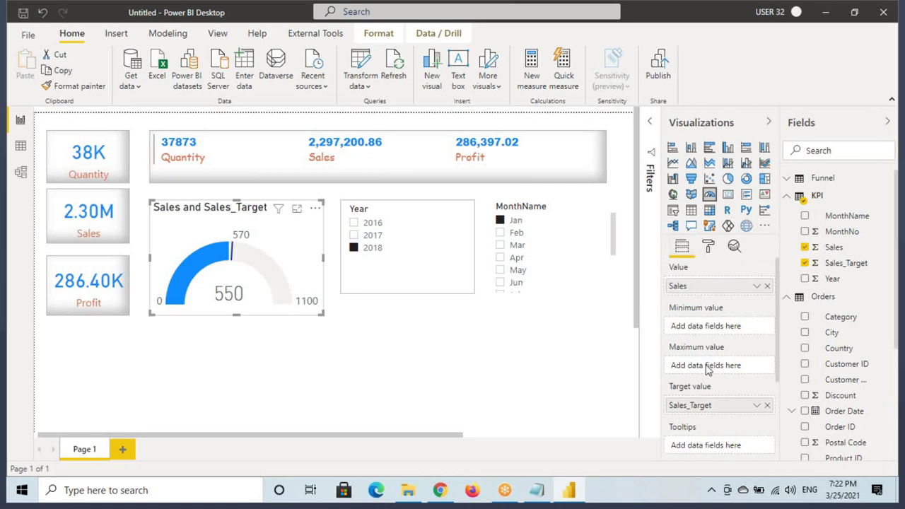
{"action": "left_click", "coordinate": [707, 246]}
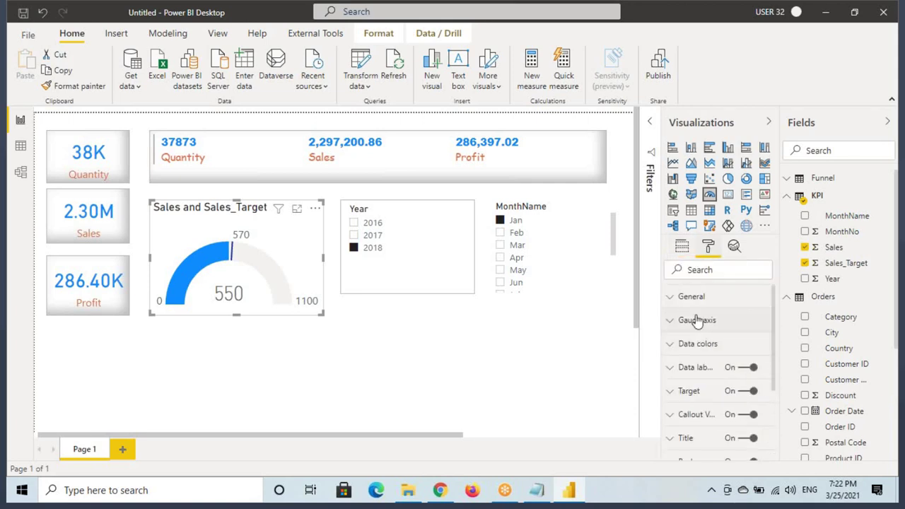
- Check the Gauge's axis options and field assignments, and clear the MonthName slicer selection
{"action": "left_click", "coordinate": [697, 321]}
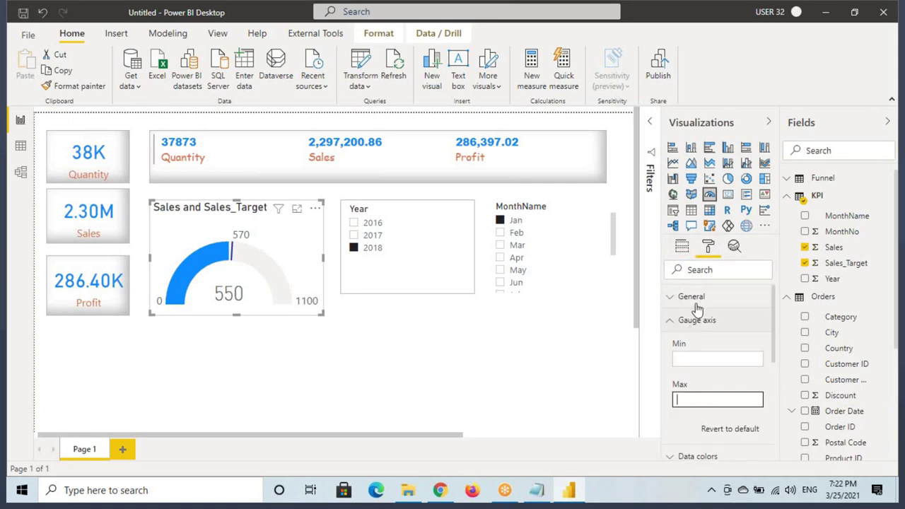
{"action": "left_click", "coordinate": [681, 248]}
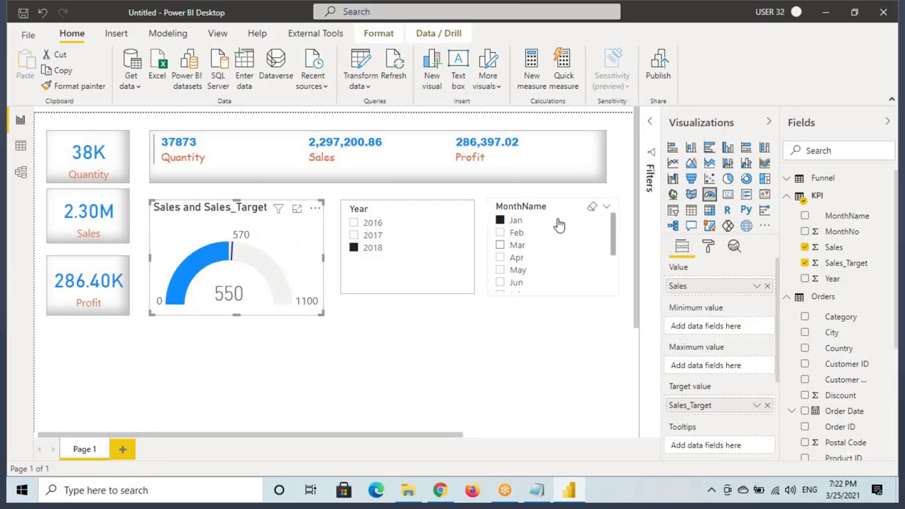
{"action": "left_click", "coordinate": [590, 209]}
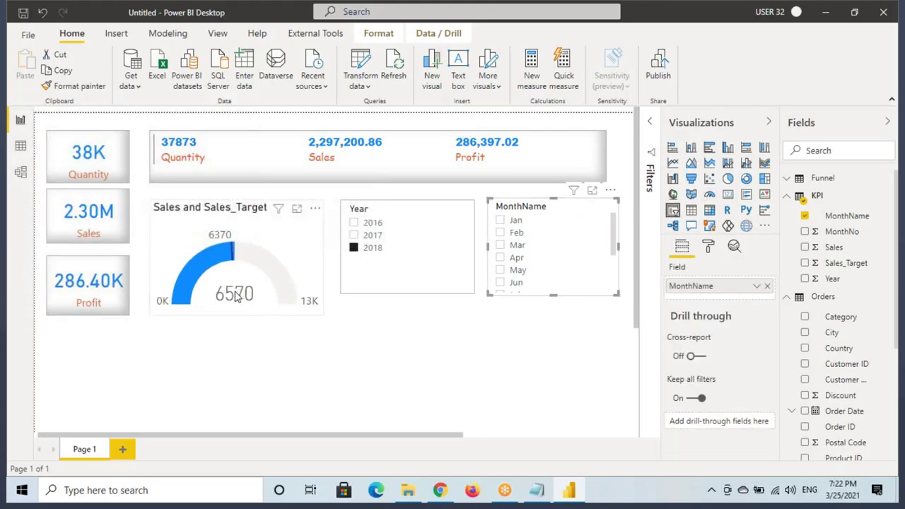
- Select the Gauge and examine its Value, Minimum value, Maximum value, Target value and Tooltips field assignments
{"action": "left_click", "coordinate": [278, 226]}
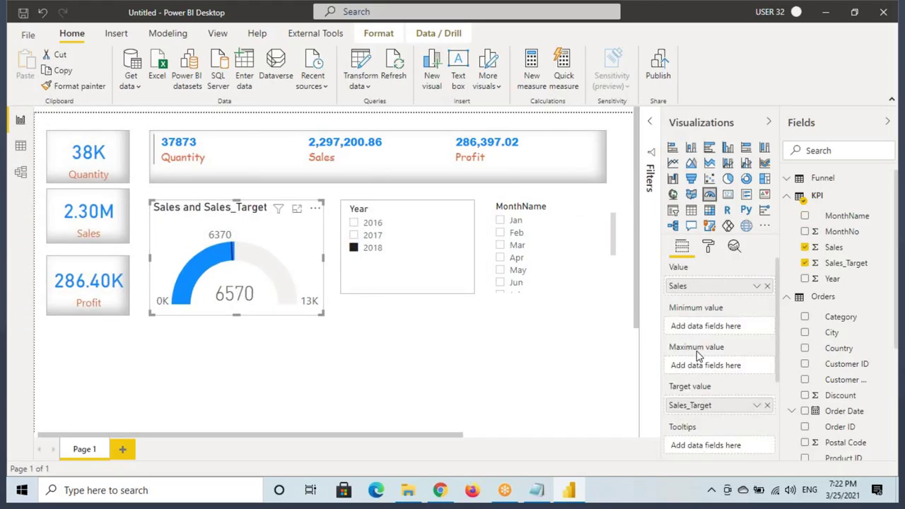
{"action": "scroll", "coordinate": [698, 359], "scroll_direction": "down", "scroll_amount": 2}
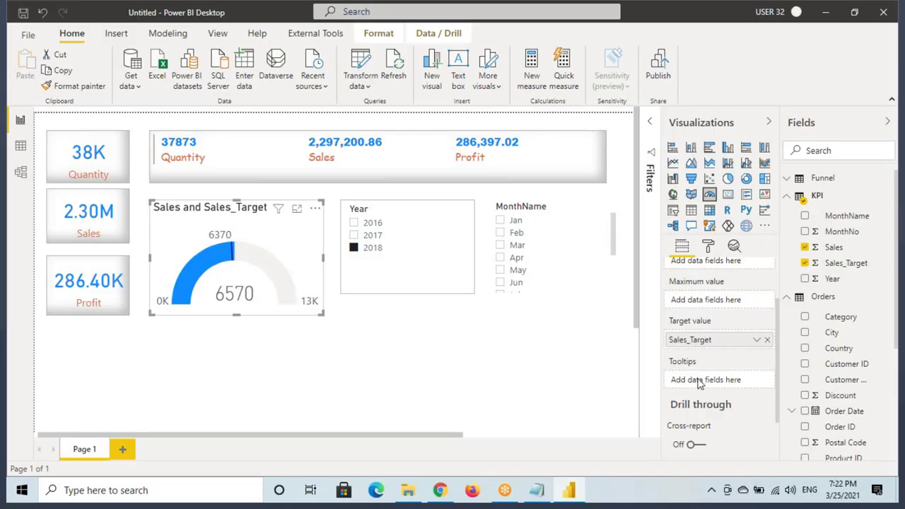
{"action": "scroll", "coordinate": [694, 360], "scroll_direction": "up", "scroll_amount": 1}
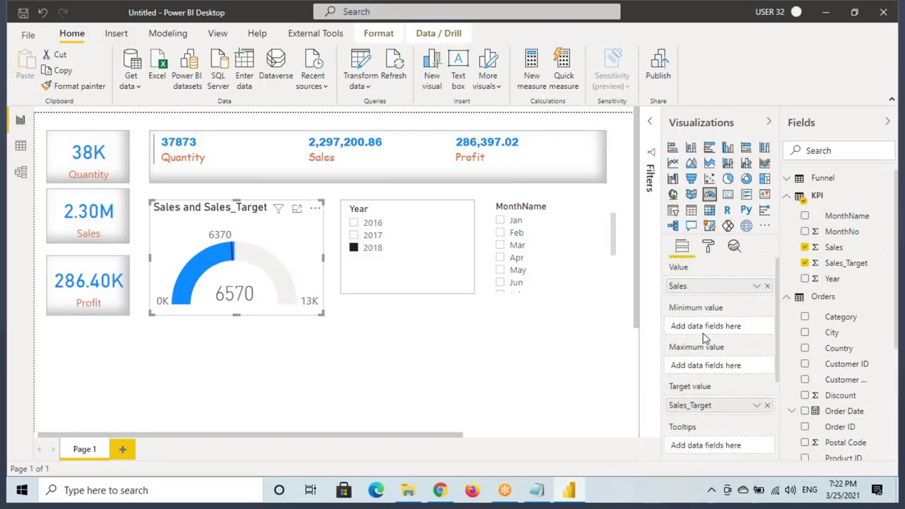
{"action": "scroll", "coordinate": [700, 339], "scroll_direction": "down", "scroll_amount": 2}
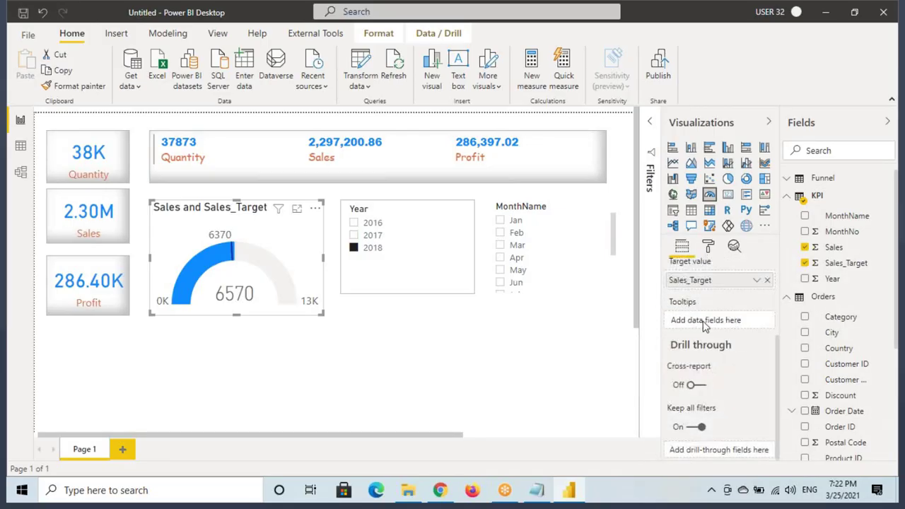
{"action": "scroll", "coordinate": [704, 326], "scroll_direction": "up", "scroll_amount": 3}
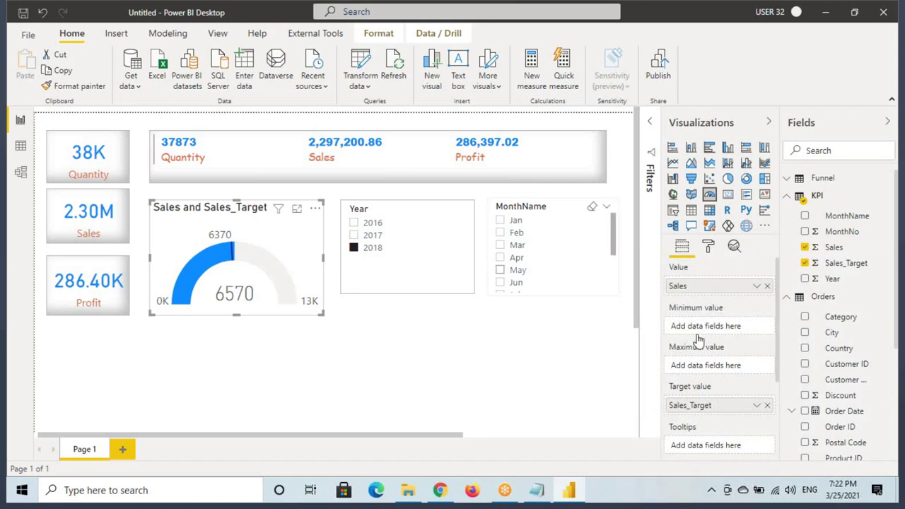
- Examine the Min and Max settings in the Gauge axis formatting options and collapse them
{"action": "left_click", "coordinate": [707, 247]}
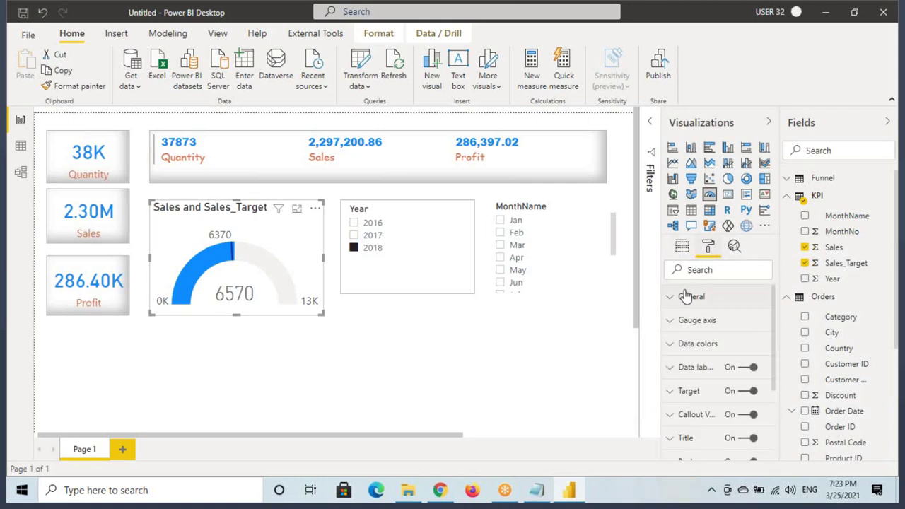
{"action": "left_click", "coordinate": [697, 321]}
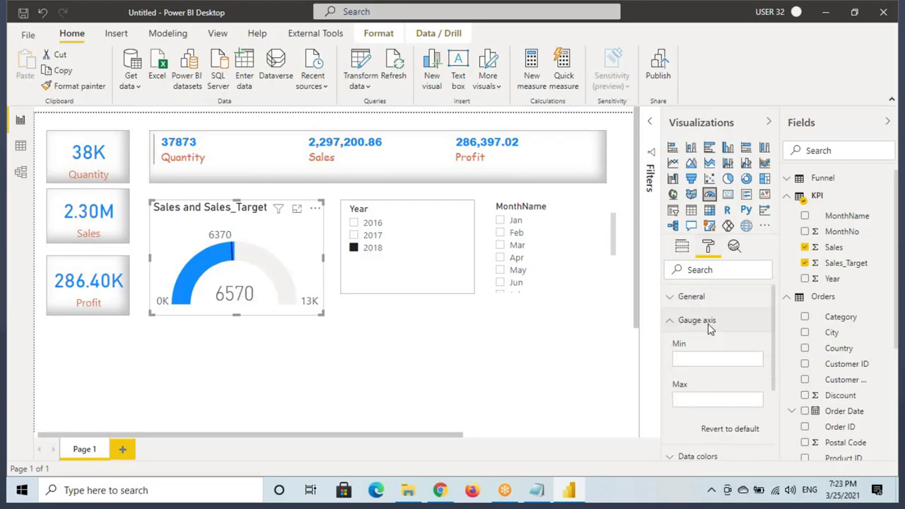
{"action": "left_click", "coordinate": [695, 398]}
{"action": "key", "text": "shift+Tab"}
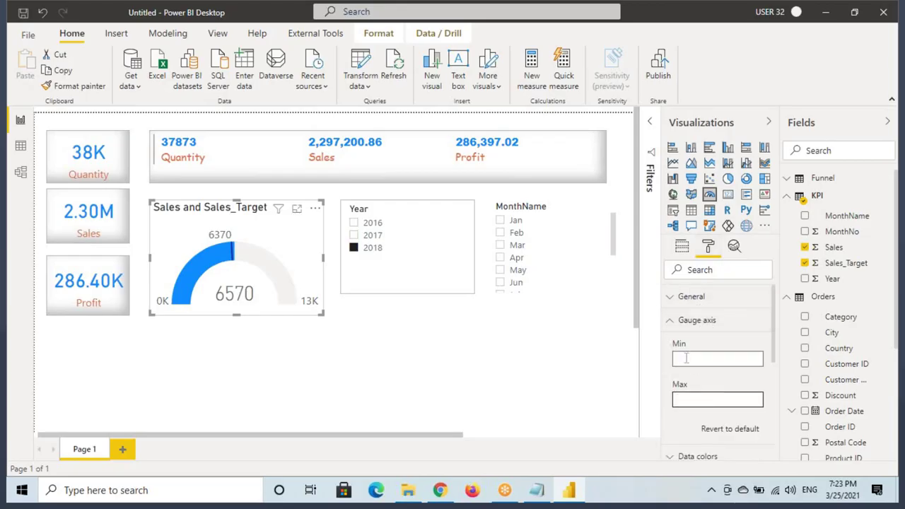
{"action": "key", "text": "Tab"}
{"action": "key", "text": "shift+Tab"}
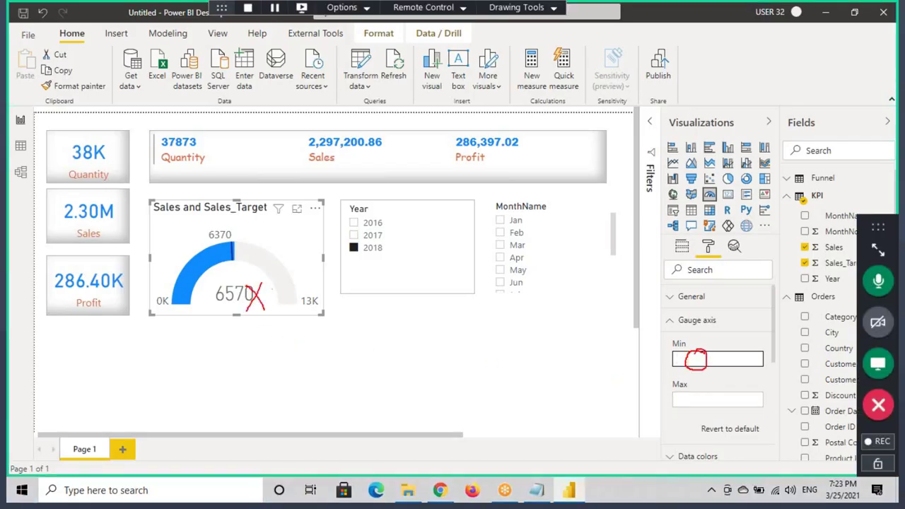
{"action": "left_click", "coordinate": [697, 321]}
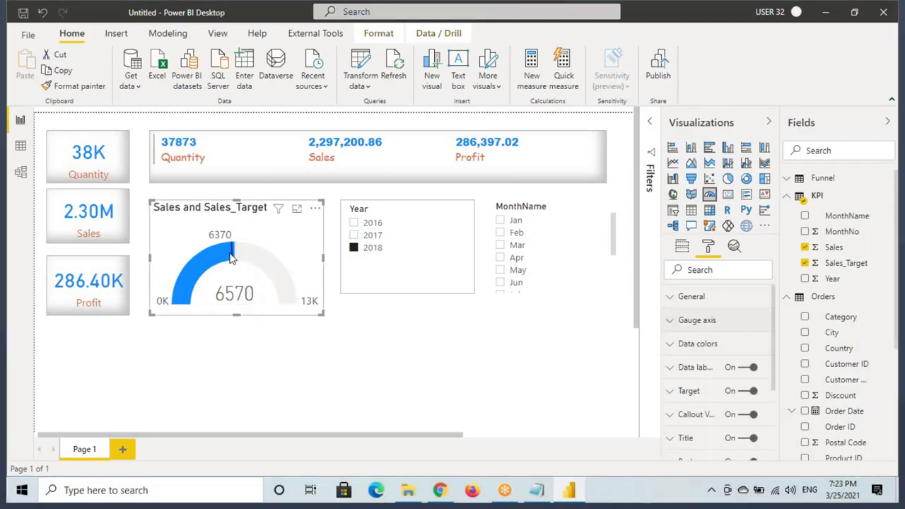
- Filter the report to the year 2017 and compare the Gauge's sales with its target
{"action": "left_click", "coordinate": [373, 234]}
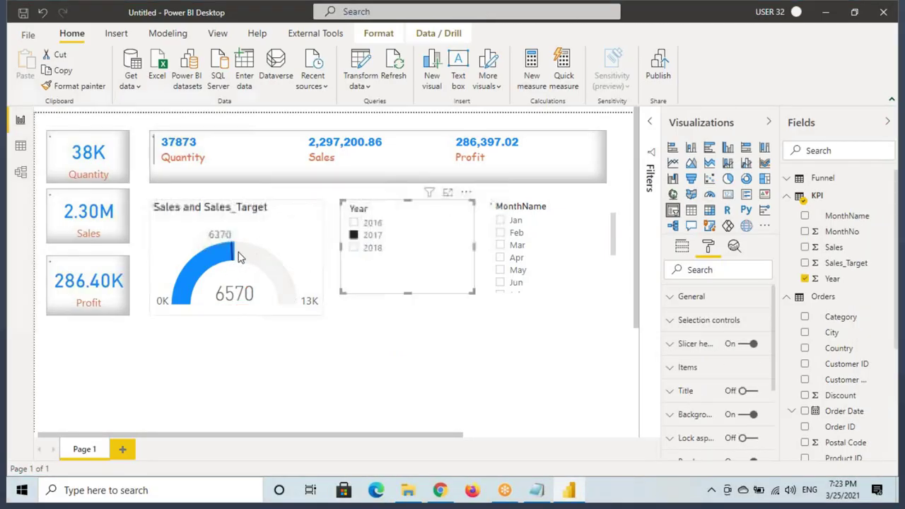
{"action": "mouse_move", "coordinate": [258, 244]}
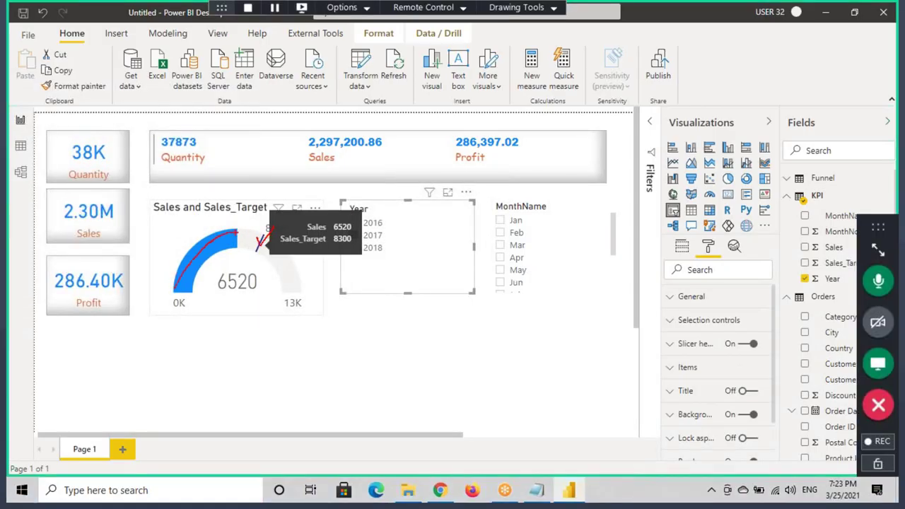
{"action": "key", "text": "Escape"}
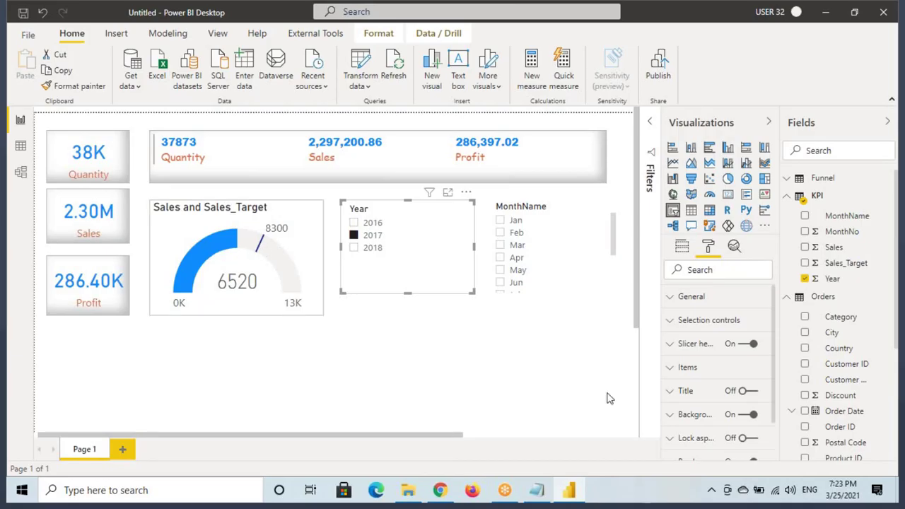
- Set the Gauge's data colors to an orange Fill and a gold Target
{"action": "left_click", "coordinate": [311, 278]}
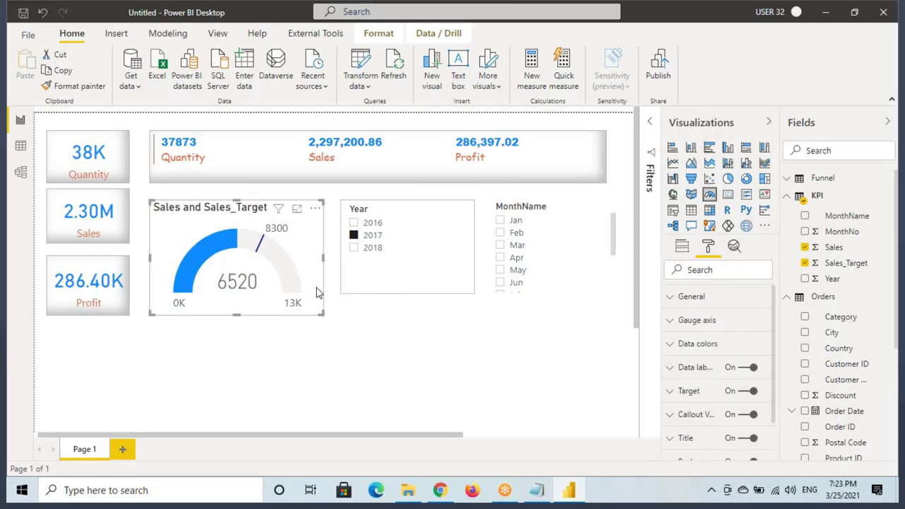
{"action": "left_click", "coordinate": [700, 346]}
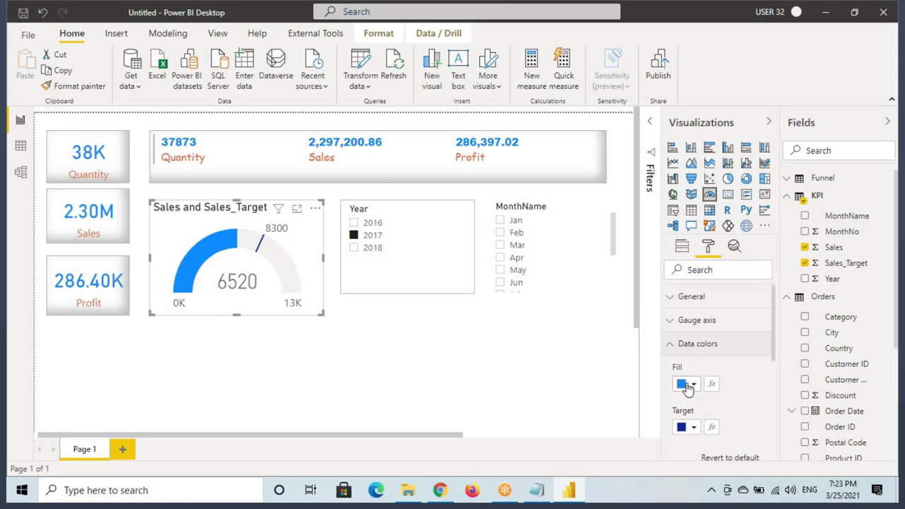
{"action": "left_click", "coordinate": [683, 385]}
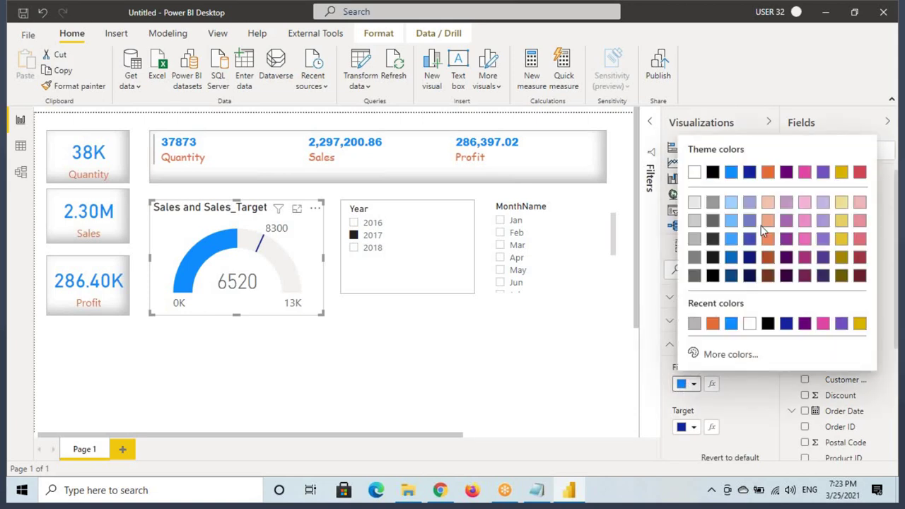
{"action": "left_click", "coordinate": [768, 172]}
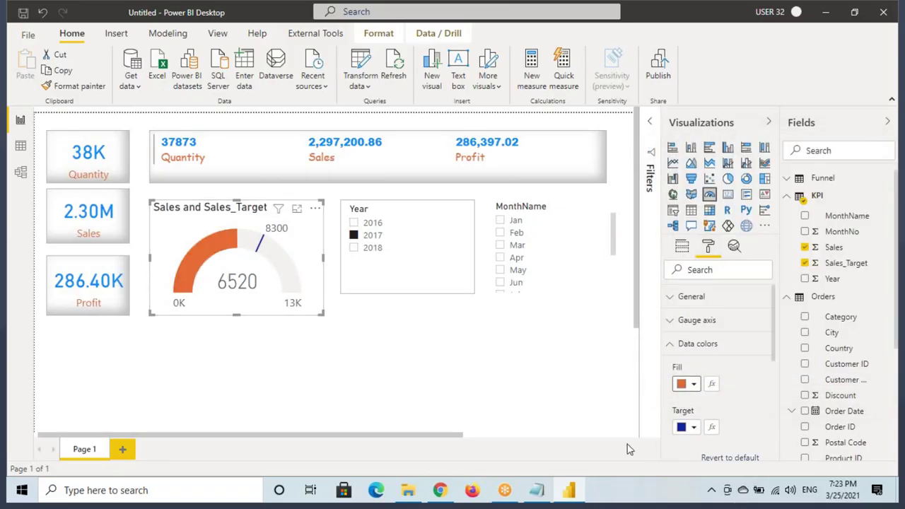
{"action": "left_click", "coordinate": [687, 430]}
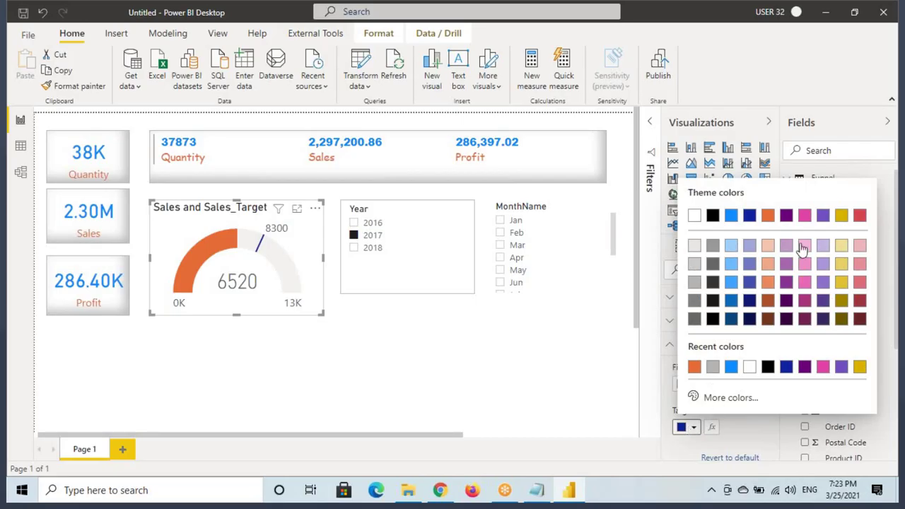
{"action": "left_click", "coordinate": [841, 215]}
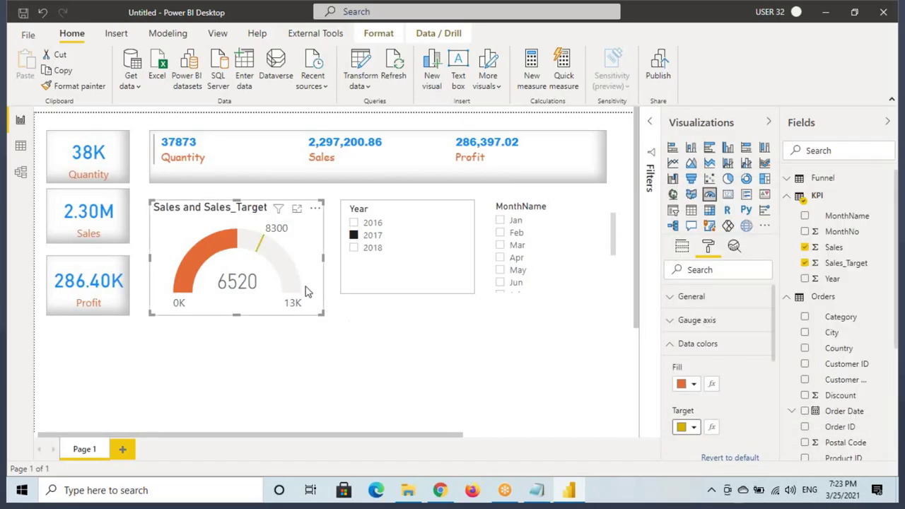
- Revert the Gauge's data colors to default and collapse the Data colors options
{"action": "left_click", "coordinate": [728, 457]}
{"action": "scroll", "coordinate": [729, 382], "scroll_direction": "down", "scroll_amount": 2}
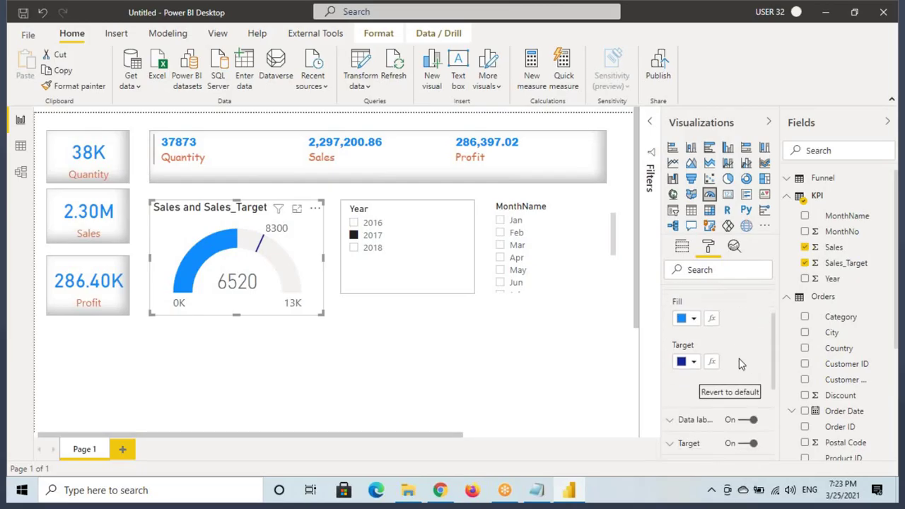
{"action": "scroll", "coordinate": [737, 364], "scroll_direction": "up", "scroll_amount": 2}
{"action": "left_click", "coordinate": [709, 345]}
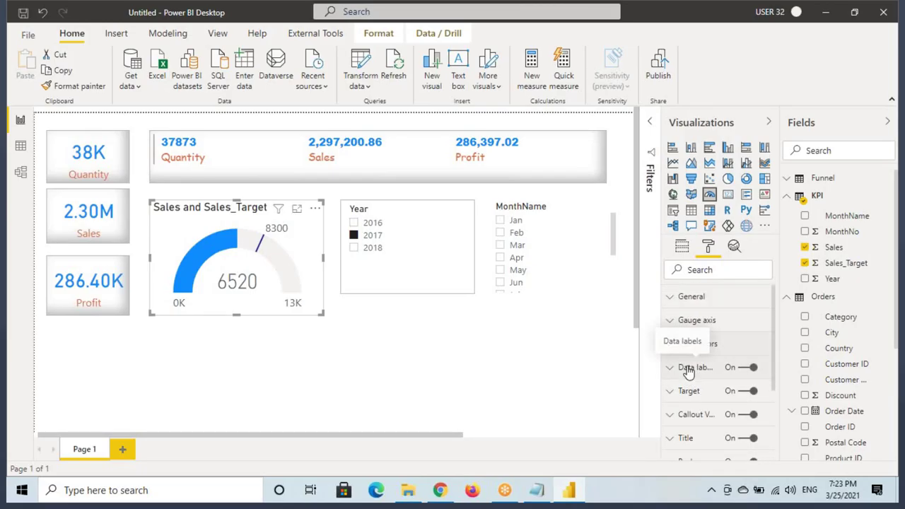
- Set the color of the Gauge's data labels to orange and collapse the Data labels options
{"action": "left_click_drag", "start_coordinate": [663, 359], "coordinate": [772, 377]}
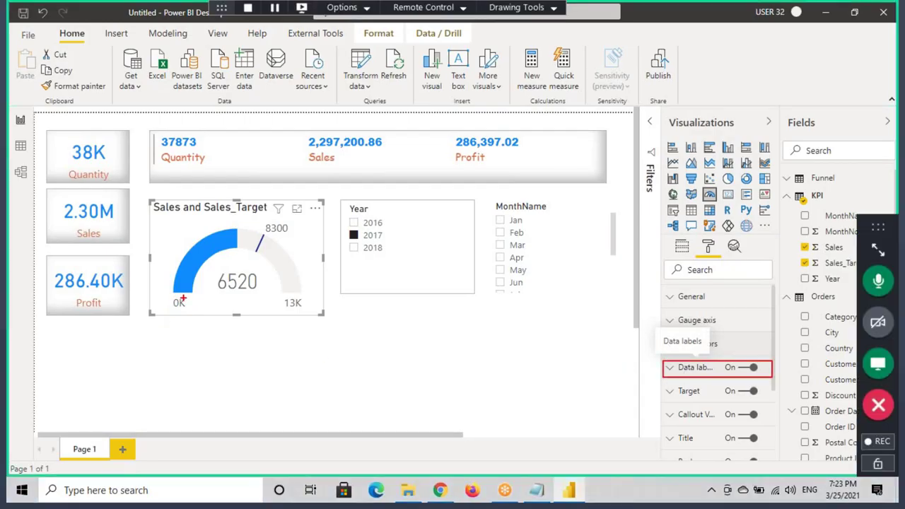
{"action": "left_click_drag", "start_coordinate": [314, 287], "coordinate": [684, 356]}
{"action": "left_click", "coordinate": [694, 367]}
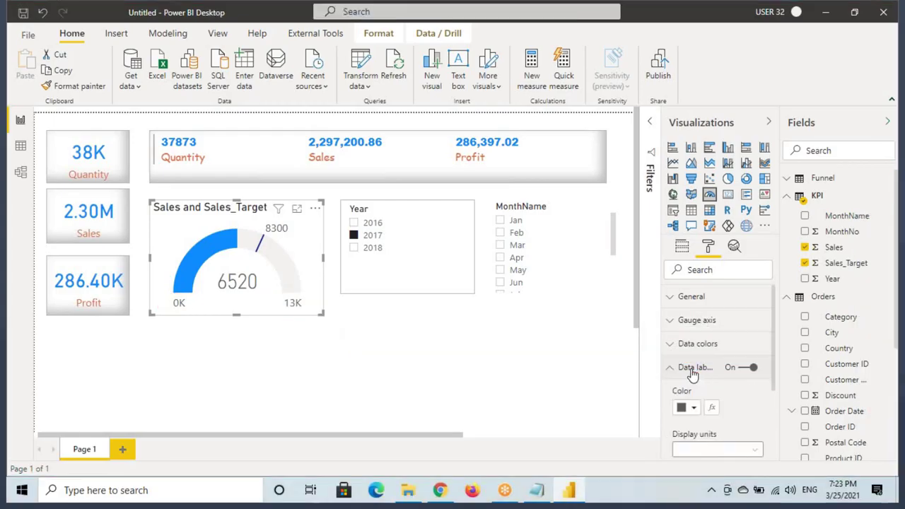
{"action": "left_click", "coordinate": [683, 408]}
{"action": "left_click", "coordinate": [711, 347]}
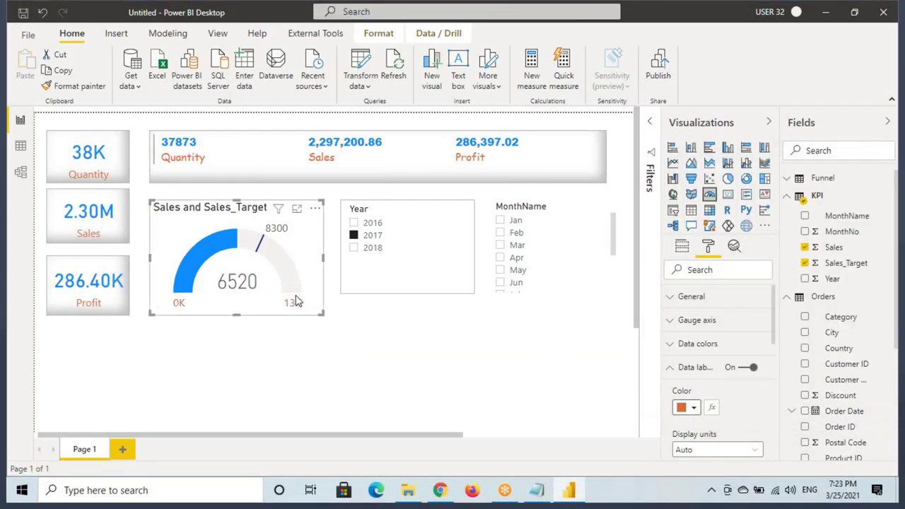
{"action": "left_click", "coordinate": [671, 368]}
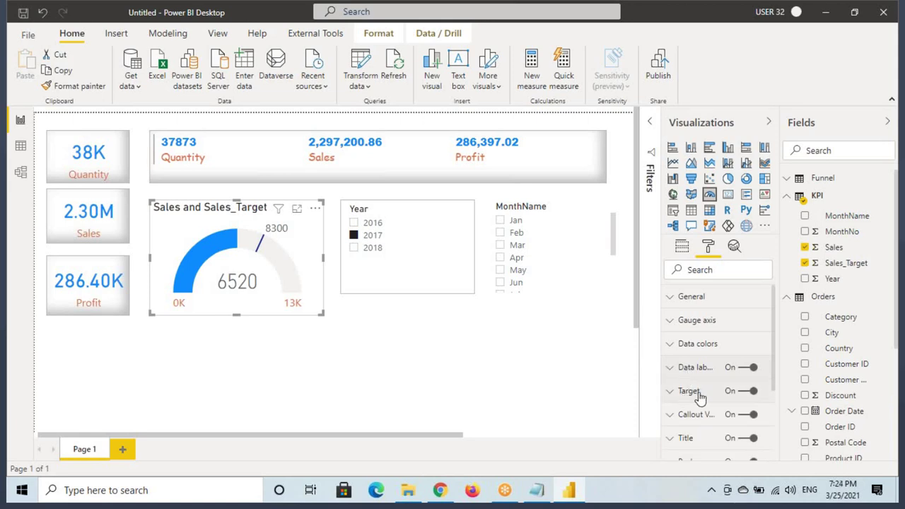
- Relate the Gauge's target and callout values to their formatting options and review the remaining formatting categories
{"action": "key", "text": "ctrl+2"}
{"action": "mouse_move", "coordinate": [257, 222]}
{"action": "left_mouse_down"}
{"action": "mouse_move", "coordinate": [290, 224]}
{"action": "mouse_move", "coordinate": [457, 337]}
{"action": "mouse_move", "coordinate": [665, 386]}
{"action": "left_mouse_up"}
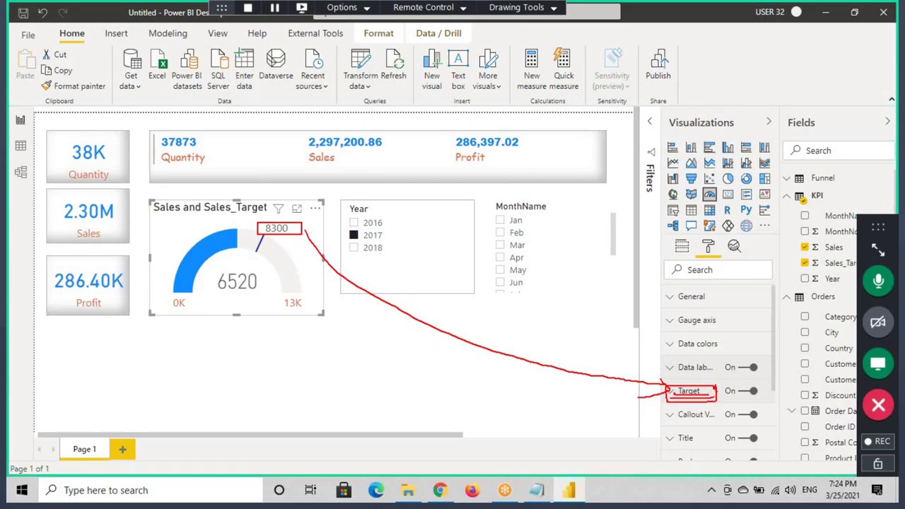
{"action": "mouse_move", "coordinate": [215, 269]}
{"action": "left_mouse_down"}
{"action": "mouse_move", "coordinate": [266, 297]}
{"action": "mouse_move", "coordinate": [249, 267]}
{"action": "mouse_move", "coordinate": [368, 373]}
{"action": "mouse_move", "coordinate": [612, 393]}
{"action": "mouse_move", "coordinate": [665, 414]}
{"action": "left_mouse_up"}
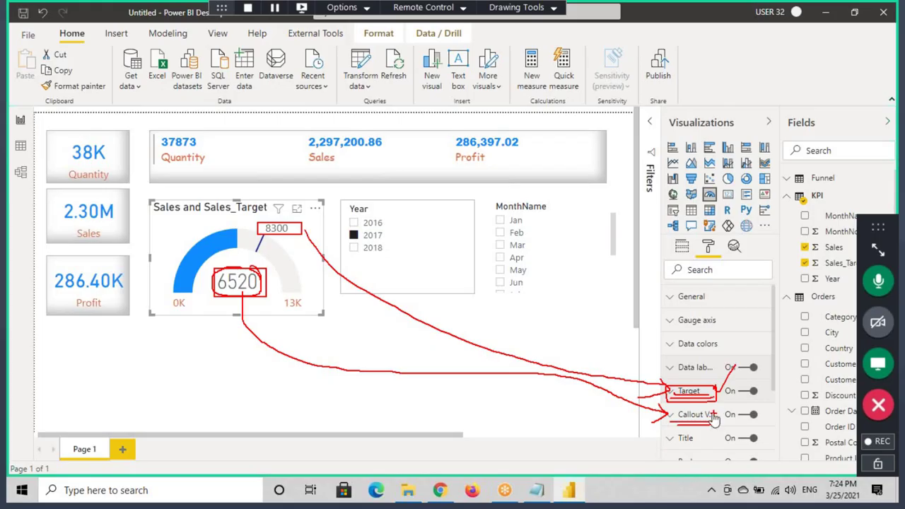
{"action": "key", "text": "Escape"}
{"action": "scroll", "coordinate": [700, 395], "scroll_direction": "down", "scroll_amount": 3}
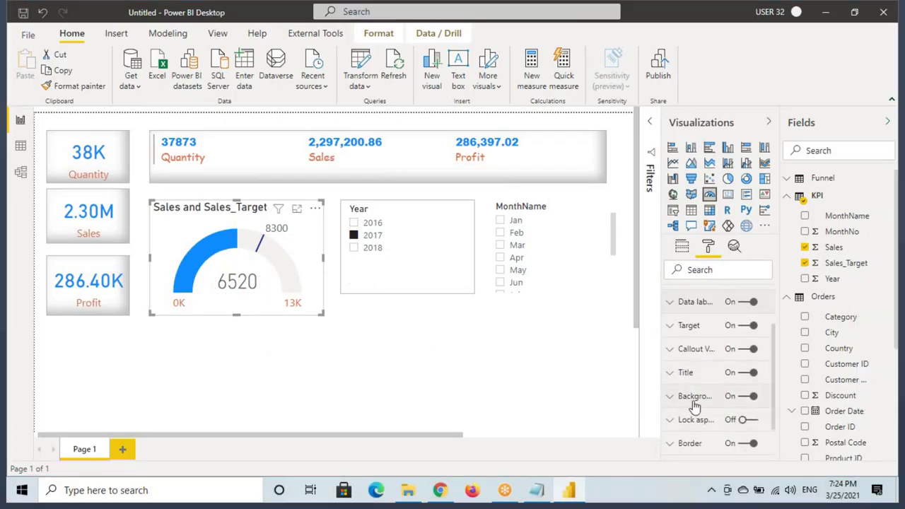
{"action": "scroll", "coordinate": [690, 434], "scroll_direction": "down", "scroll_amount": 2}
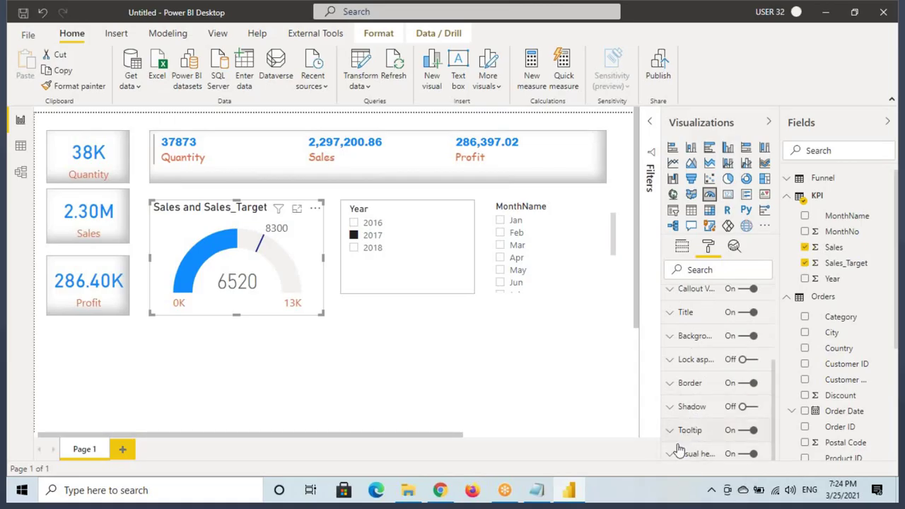
{"action": "scroll", "coordinate": [689, 417], "scroll_direction": "up", "scroll_amount": 3}
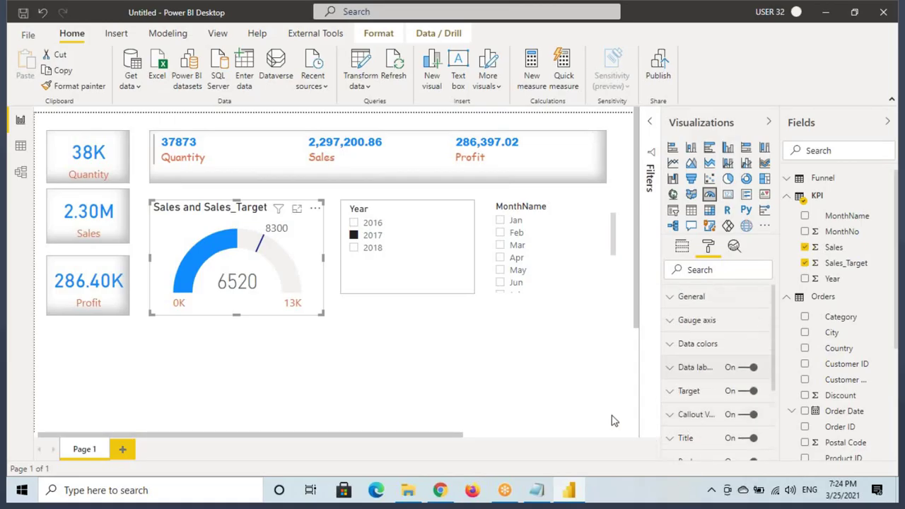
- Pick up the Year slicer's formatting with the Format painter
{"action": "left_click", "coordinate": [413, 280]}
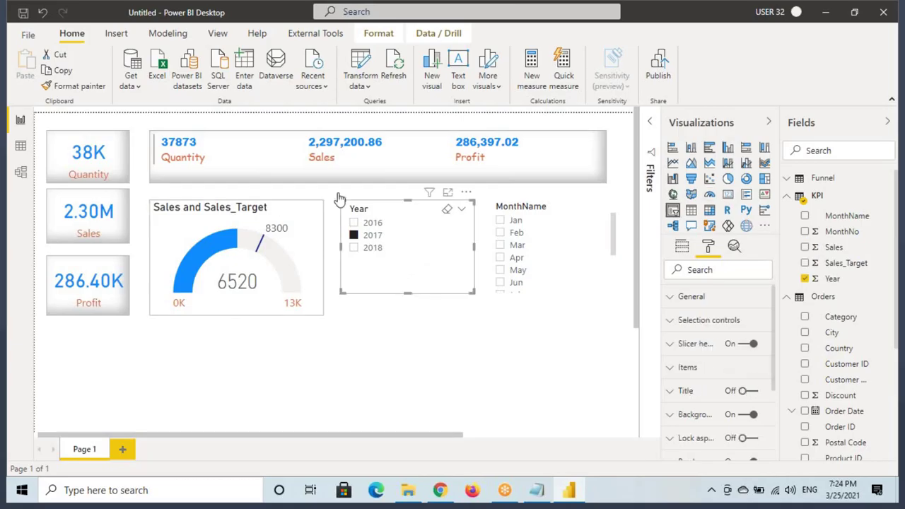
{"action": "left_click", "coordinate": [74, 86]}
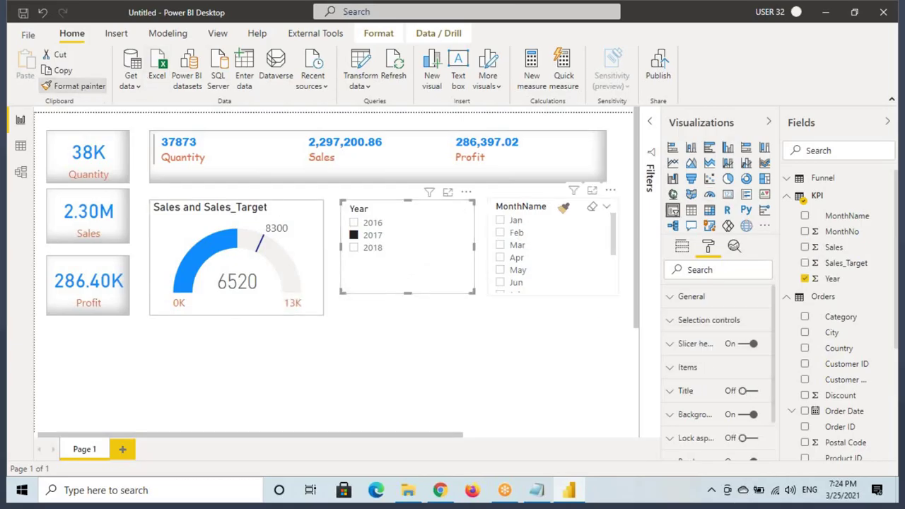
- Copy the Year slicer's formatting onto the MonthName slicer
{"action": "left_click", "coordinate": [562, 208]}
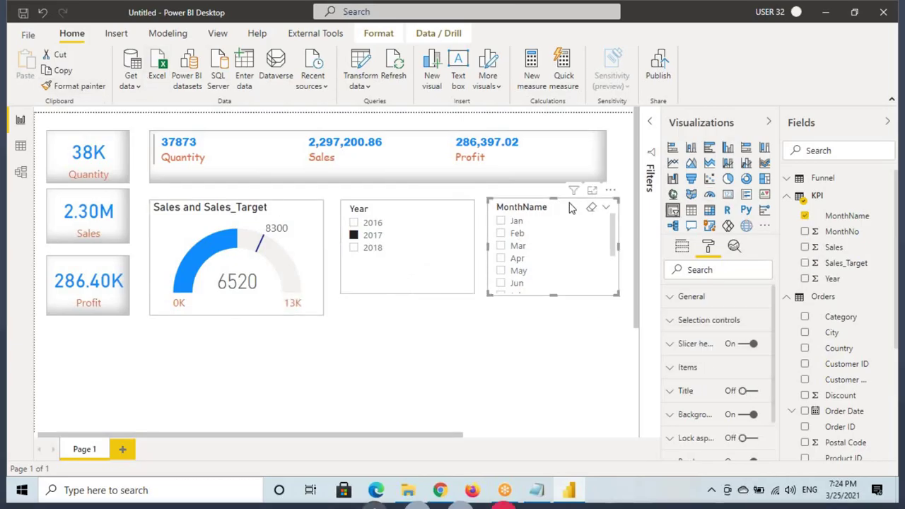
- Try showing the gauge's Sales_Target target value as percent of grand total, and replace it with a fresh Sales_Target field
{"action": "left_click", "coordinate": [187, 223]}
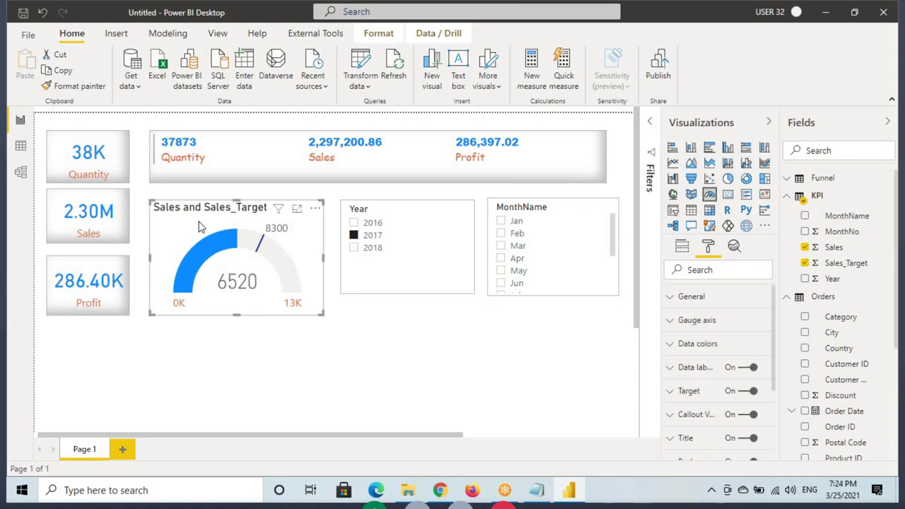
{"action": "left_click", "coordinate": [682, 246]}
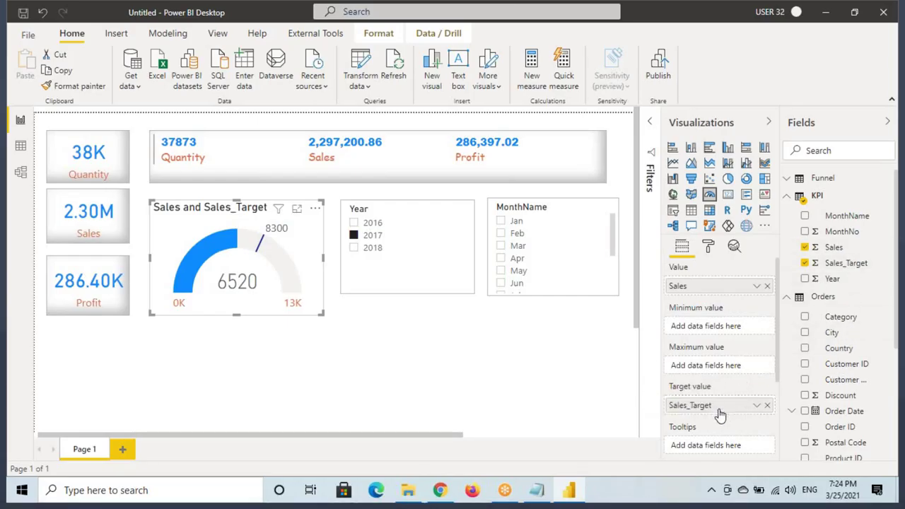
{"action": "left_click", "coordinate": [756, 405]}
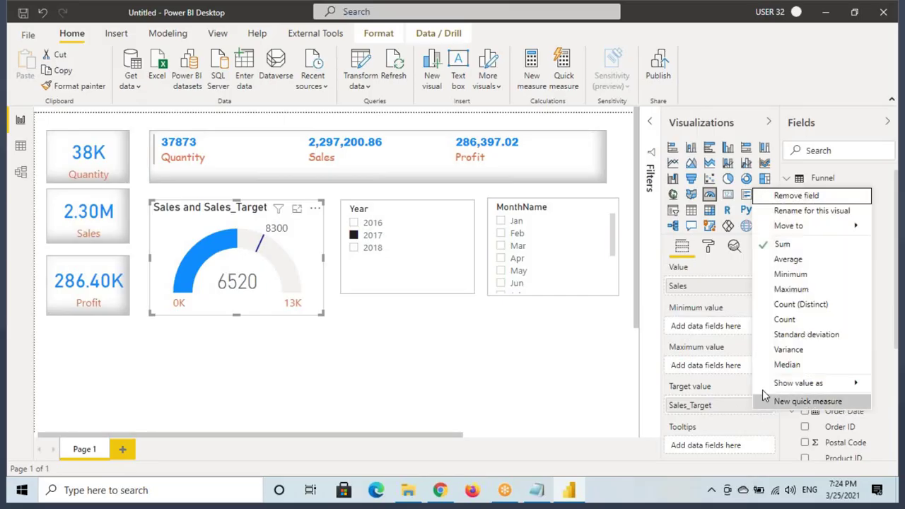
{"action": "mouse_move", "coordinate": [788, 385]}
{"action": "left_click", "coordinate": [689, 400]}
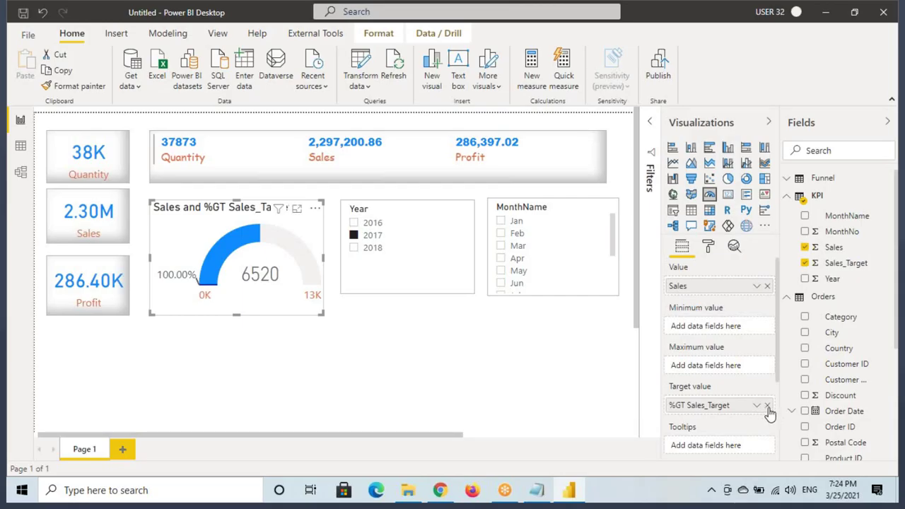
{"action": "left_click", "coordinate": [766, 406]}
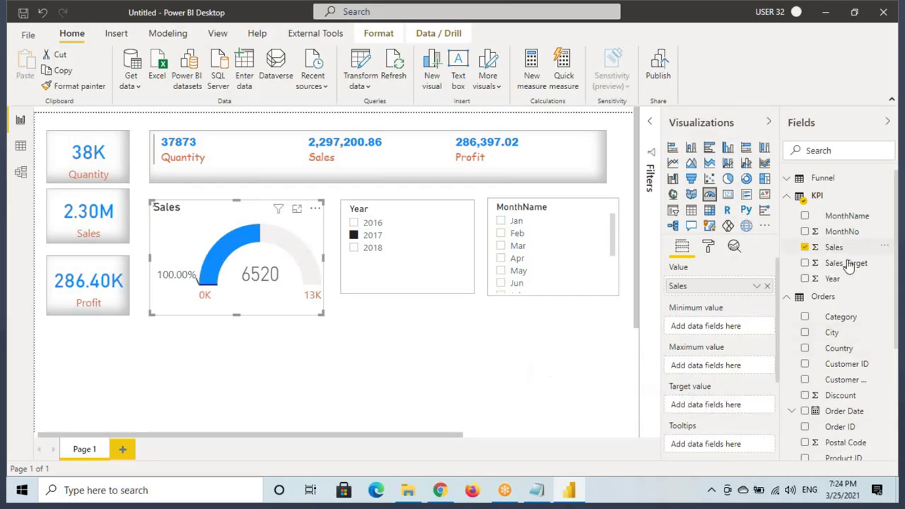
{"action": "left_click_drag", "start_coordinate": [852, 264], "coordinate": [724, 404]}
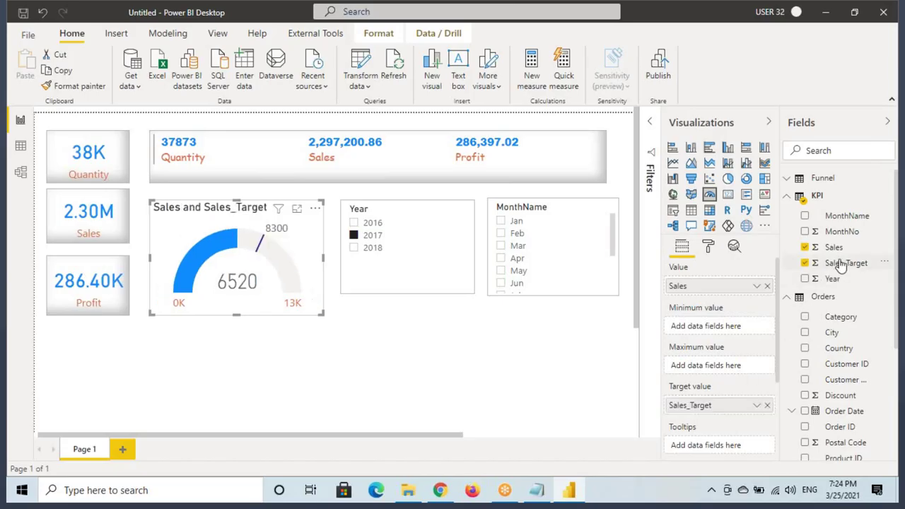
- Add Sales_Target to the gauge's tooltips and show it as percent of grand total
{"action": "left_click_drag", "start_coordinate": [842, 269], "coordinate": [731, 451]}
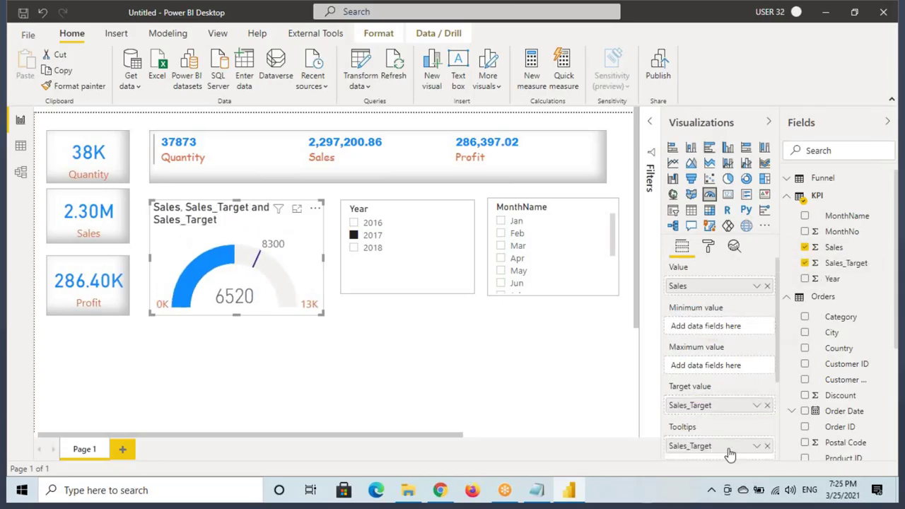
{"action": "left_click", "coordinate": [756, 446]}
{"action": "mouse_move", "coordinate": [784, 423]}
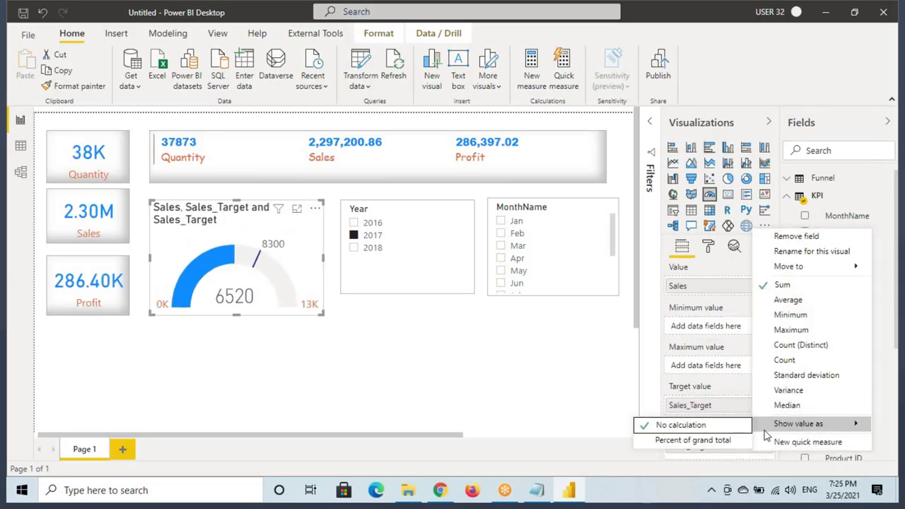
{"action": "left_click", "coordinate": [679, 441]}
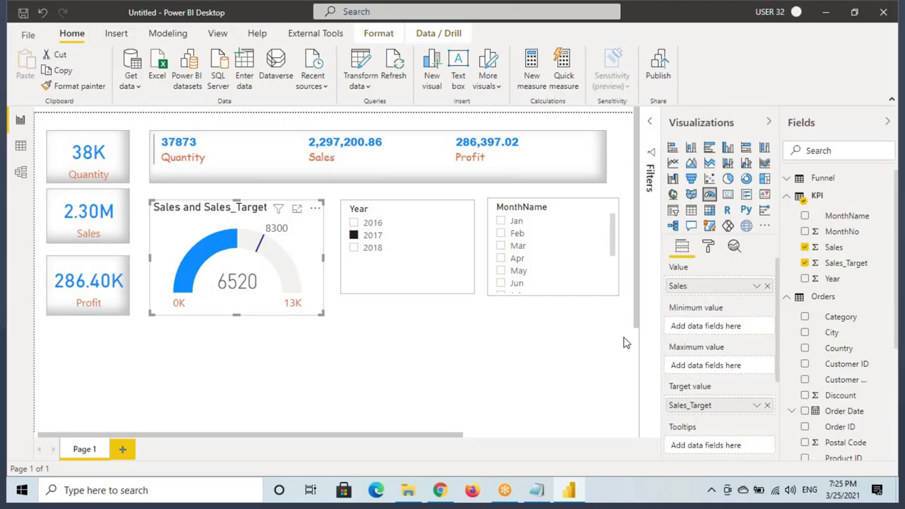
{"action": "right_click", "coordinate": [822, 297]}
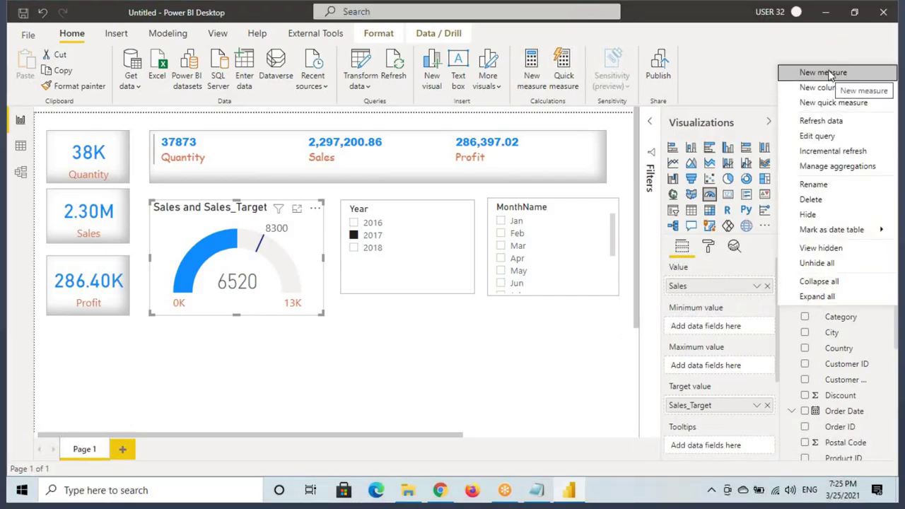
{"action": "left_click", "coordinate": [691, 445]}
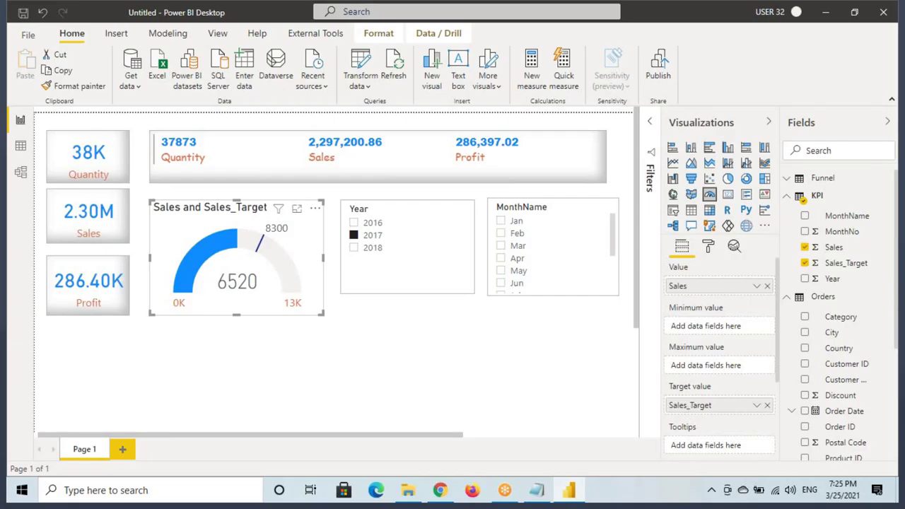
{"action": "left_click_drag", "start_coordinate": [665, 398], "coordinate": [737, 416]}
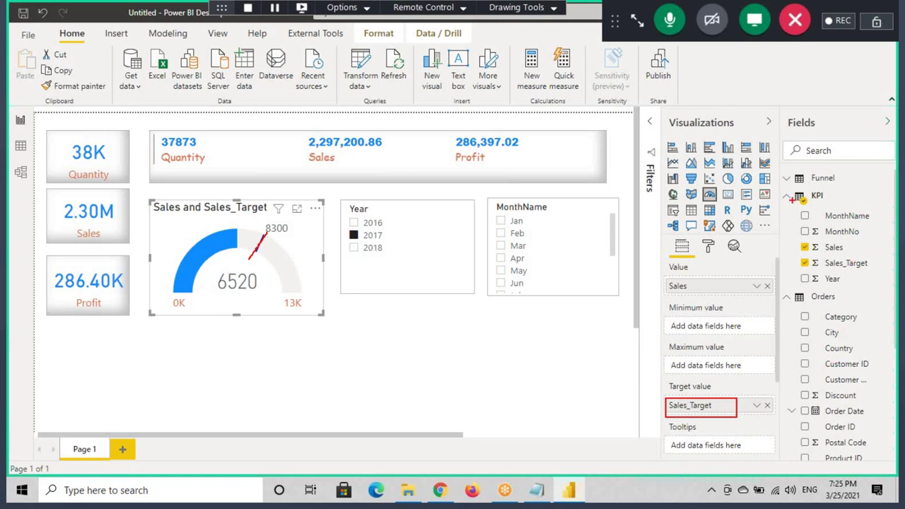
{"action": "left_click_drag", "start_coordinate": [782, 408], "coordinate": [718, 446]}
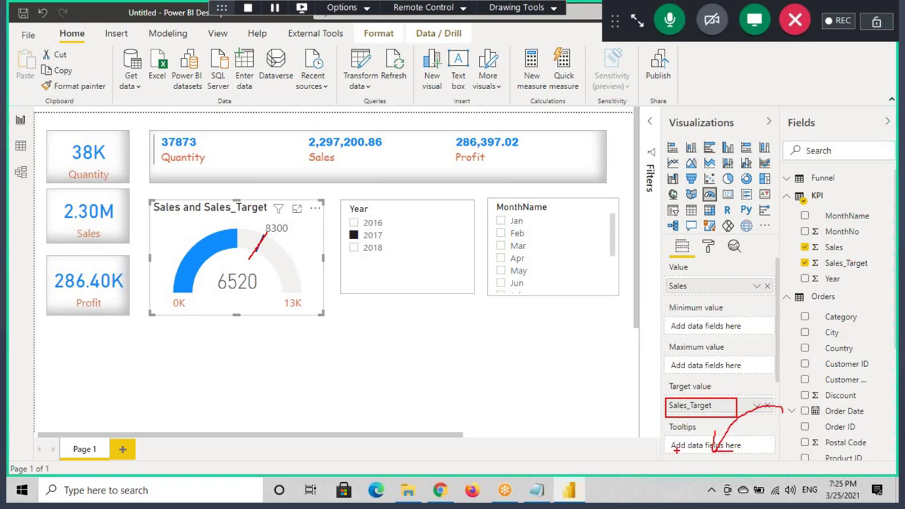
{"action": "key", "text": "Escape"}
- Insert a KPI visual on the report page and place it below the Year and MonthName slicers
{"action": "mouse_move", "coordinate": [224, 247]}
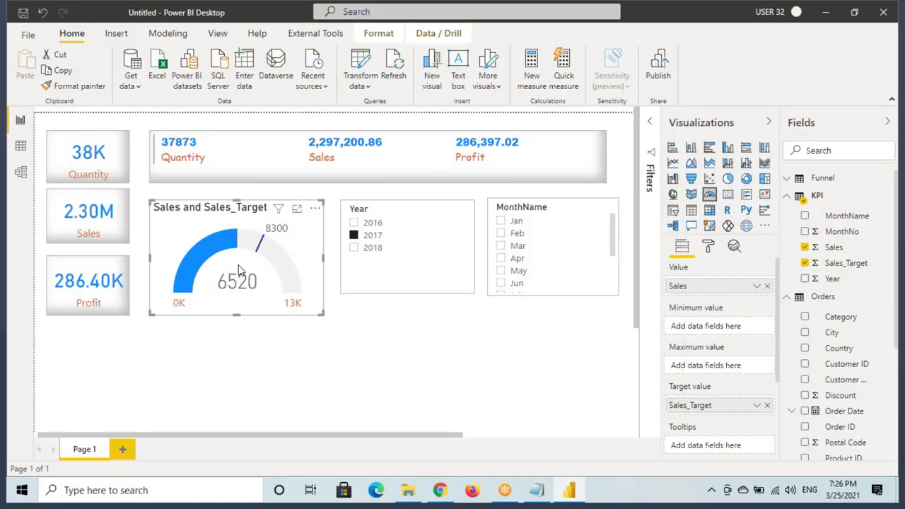
{"action": "left_click", "coordinate": [335, 371]}
{"action": "left_click", "coordinate": [764, 193]}
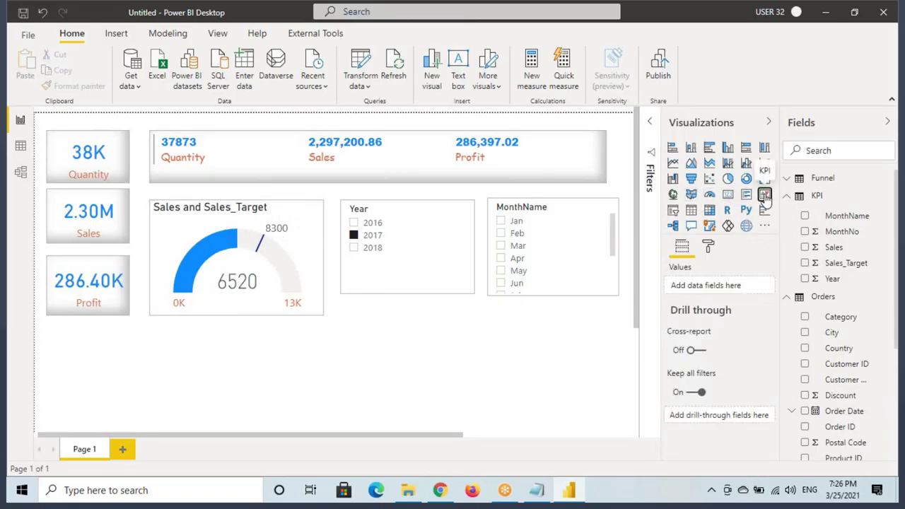
{"action": "left_click_drag", "start_coordinate": [479, 247], "coordinate": [206, 373]}
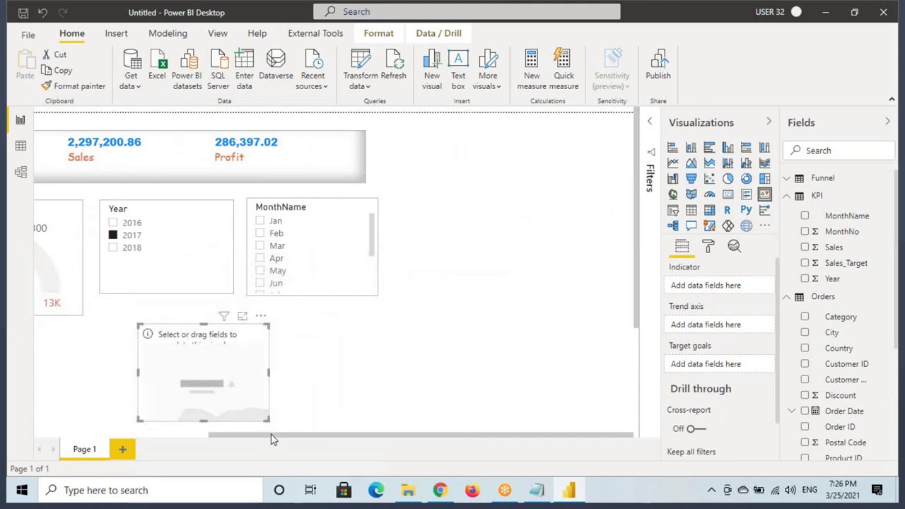
{"action": "left_click", "coordinate": [192, 436]}
{"action": "left_click", "coordinate": [384, 379]}
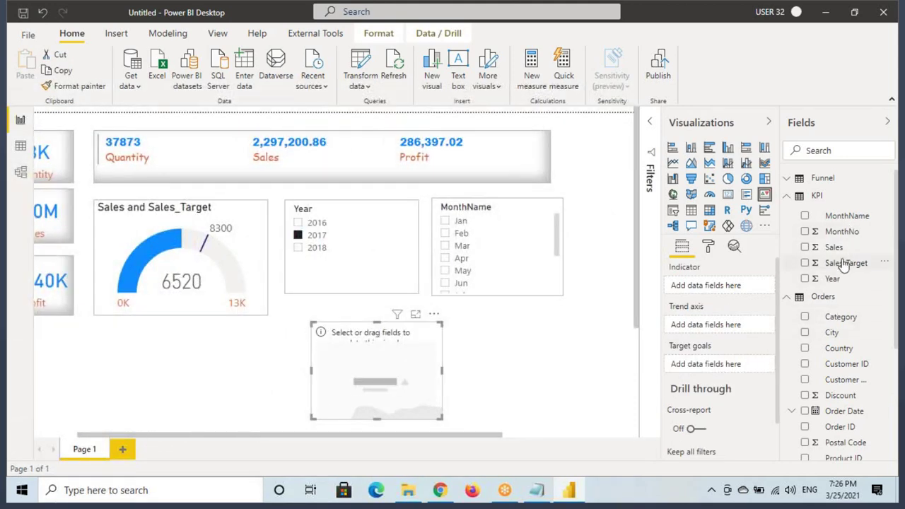
- Assign Sales as the KPI visual's indicator, Sales_Target as its target goal and Year as its trend axis
{"action": "left_click_drag", "start_coordinate": [810, 249], "coordinate": [714, 286]}
{"action": "left_click_drag", "start_coordinate": [845, 263], "coordinate": [707, 365]}
{"action": "left_click_drag", "start_coordinate": [832, 278], "coordinate": [701, 326]}
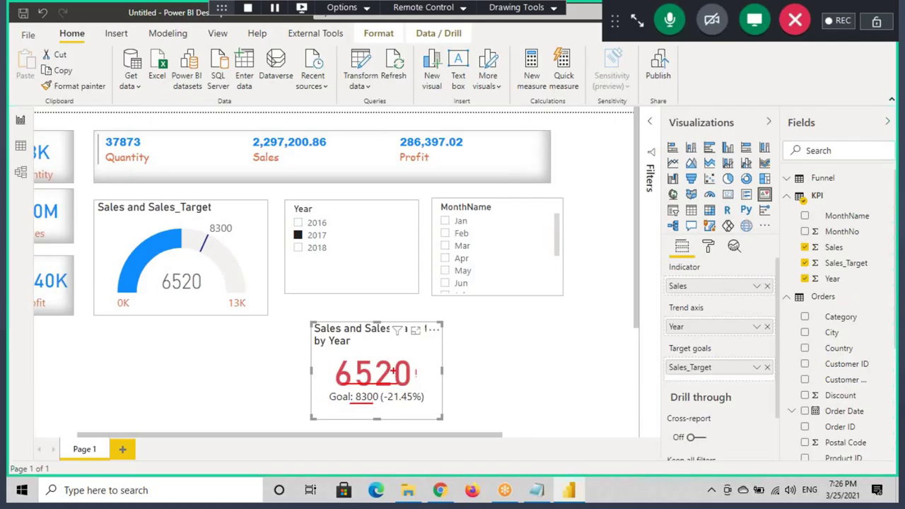
{"action": "key", "text": "Escape"}
{"action": "left_click_drag", "start_coordinate": [377, 391], "coordinate": [430, 405]}
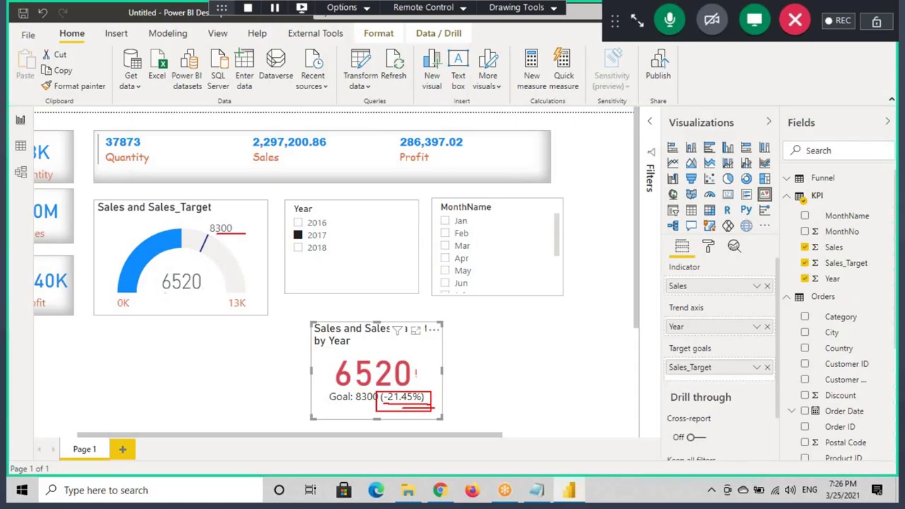
{"action": "key", "text": "Escape"}
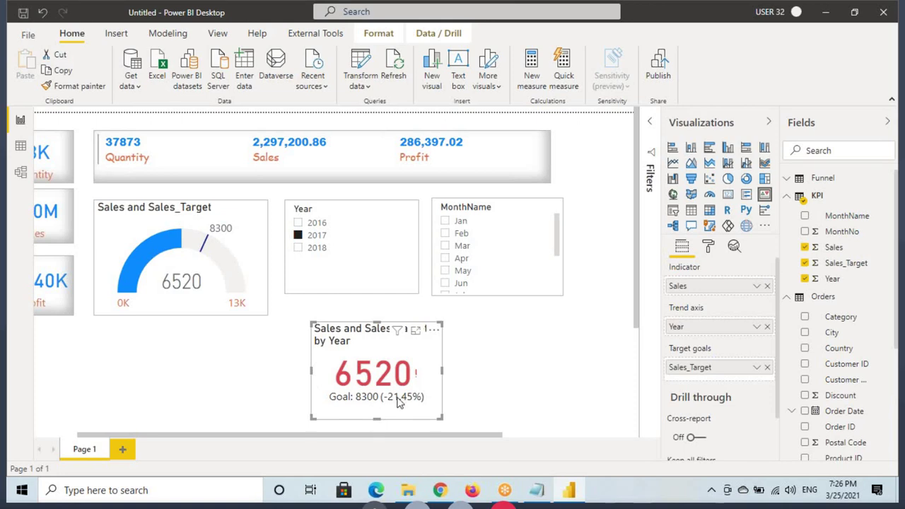
{"action": "mouse_move", "coordinate": [147, 250]}
{"action": "mouse_move", "coordinate": [516, 283]}
{"action": "left_mouse_down"}
{"action": "mouse_move", "coordinate": [530, 252]}
{"action": "mouse_move", "coordinate": [537, 276]}
{"action": "left_mouse_up"}
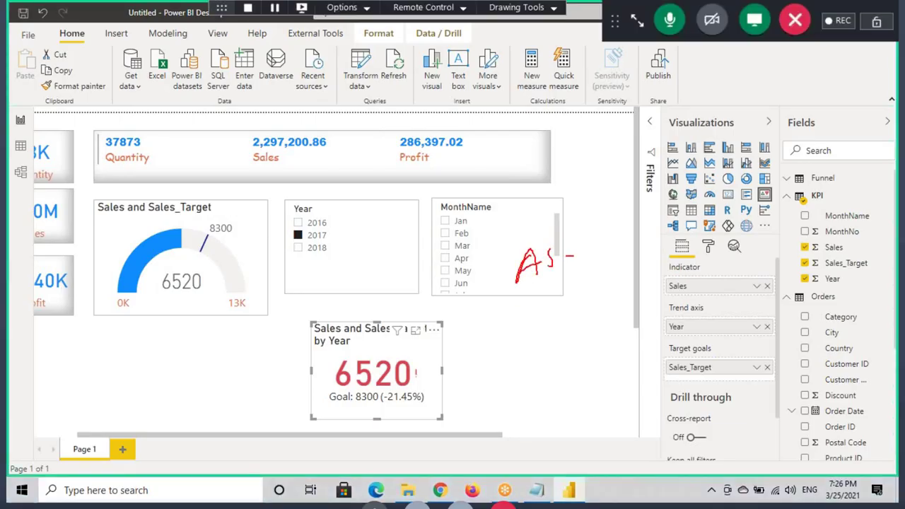
{"action": "left_click_drag", "start_coordinate": [617, 234], "coordinate": [618, 259]}
{"action": "mouse_move", "coordinate": [535, 287]}
{"action": "left_mouse_down"}
{"action": "mouse_move", "coordinate": [611, 277]}
{"action": "mouse_move", "coordinate": [578, 321]}
{"action": "left_mouse_up"}
{"action": "left_click_drag", "start_coordinate": [557, 303], "coordinate": [606, 290]}
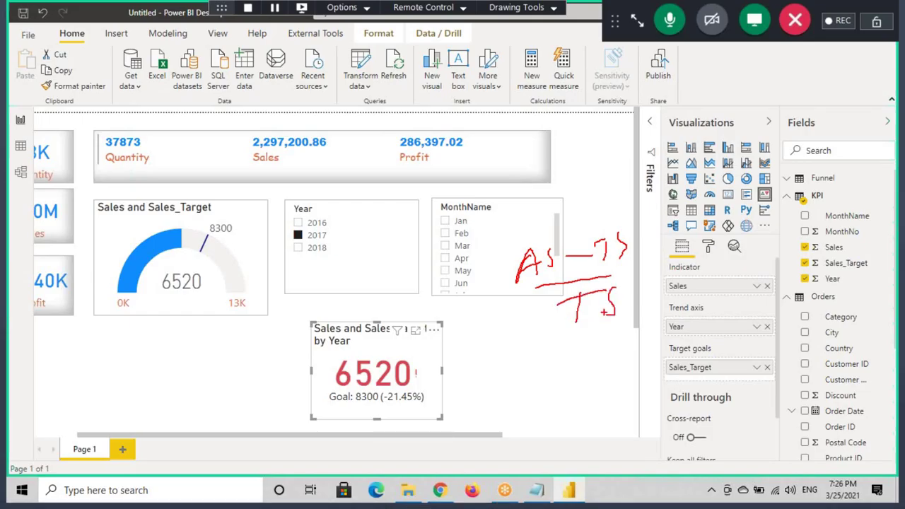
{"action": "mouse_move", "coordinate": [434, 292]}
{"action": "left_mouse_down"}
{"action": "mouse_move", "coordinate": [454, 255]}
{"action": "mouse_move", "coordinate": [472, 285]}
{"action": "left_mouse_up"}
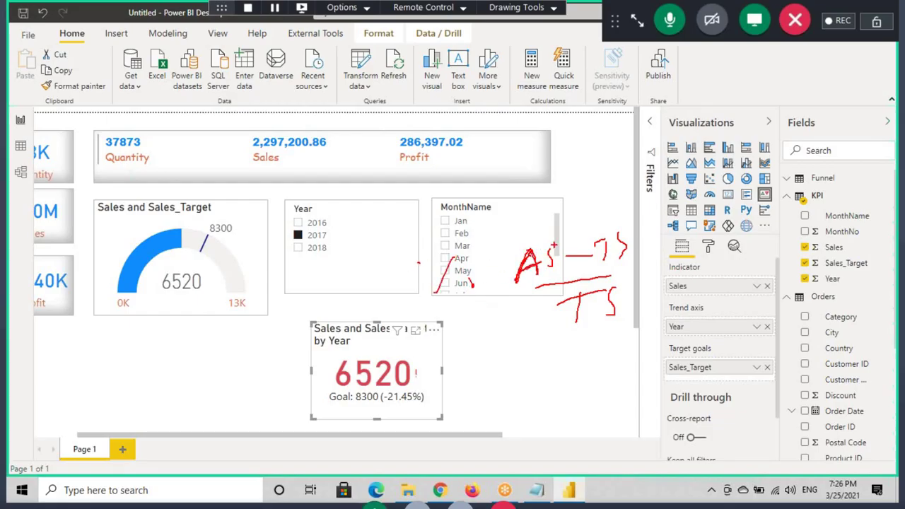
{"action": "left_click_drag", "start_coordinate": [558, 288], "coordinate": [649, 265]}
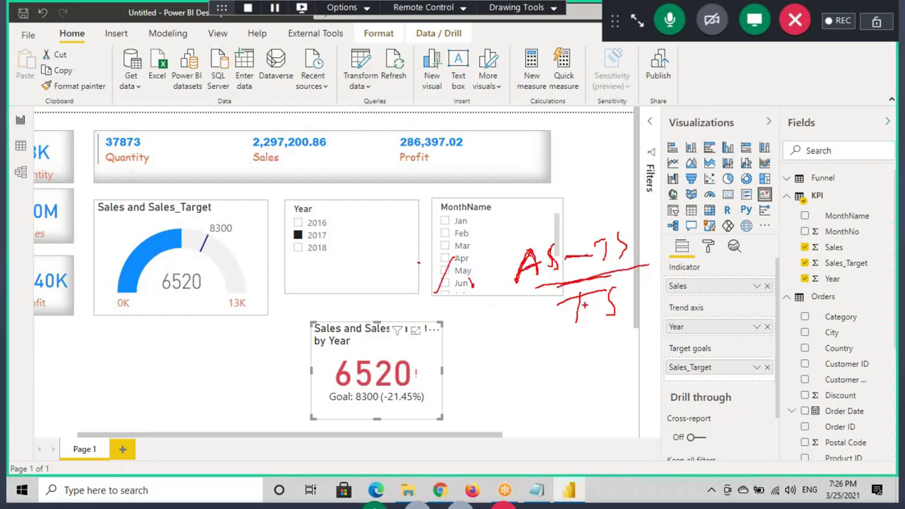
{"action": "mouse_move", "coordinate": [642, 225]}
{"action": "left_mouse_down"}
{"action": "mouse_move", "coordinate": [499, 291]}
{"action": "mouse_move", "coordinate": [627, 221]}
{"action": "left_mouse_up"}
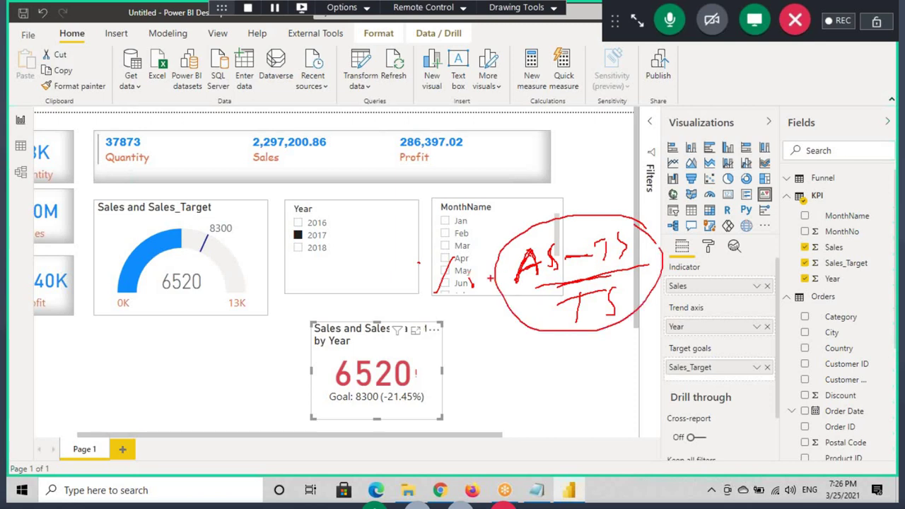
{"action": "left_click_drag", "start_coordinate": [138, 258], "coordinate": [159, 251]}
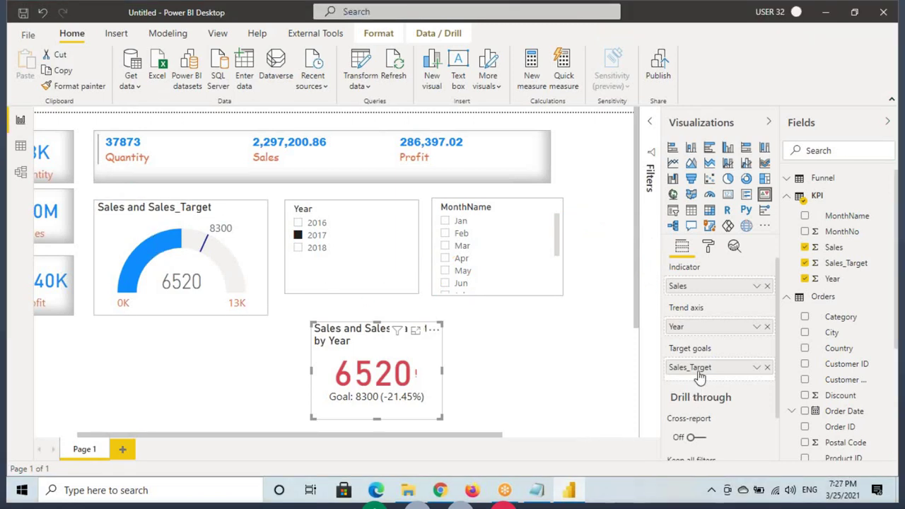
- Check the Sales and Sales_Target tooltip on the gauge's filled arc
{"action": "left_click", "coordinate": [166, 274]}
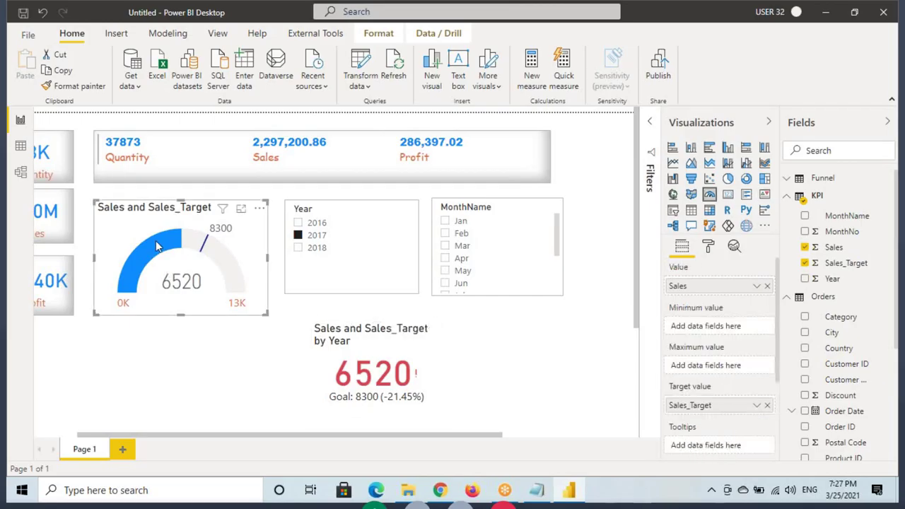
{"action": "mouse_move", "coordinate": [157, 245]}
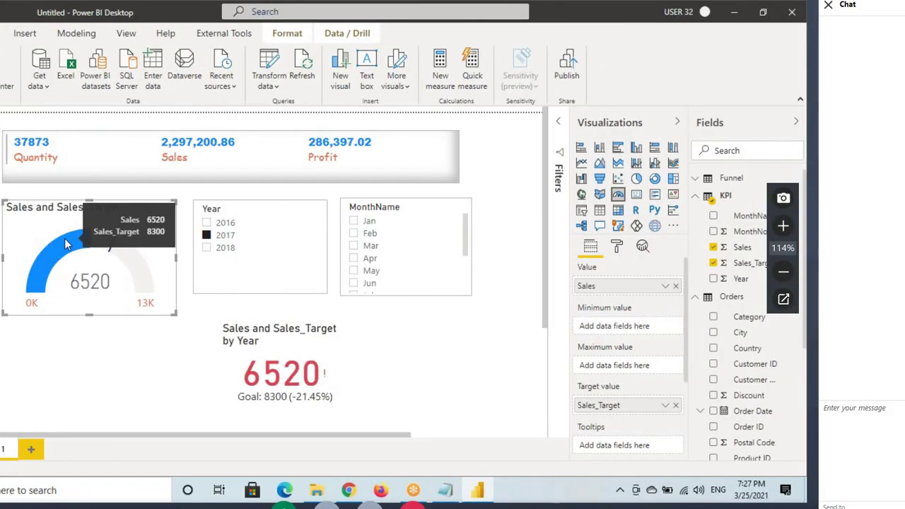
- Remove the KPI visual below the slicers and begin a chat message with "Actal Sale"
{"action": "left_click", "coordinate": [301, 377]}
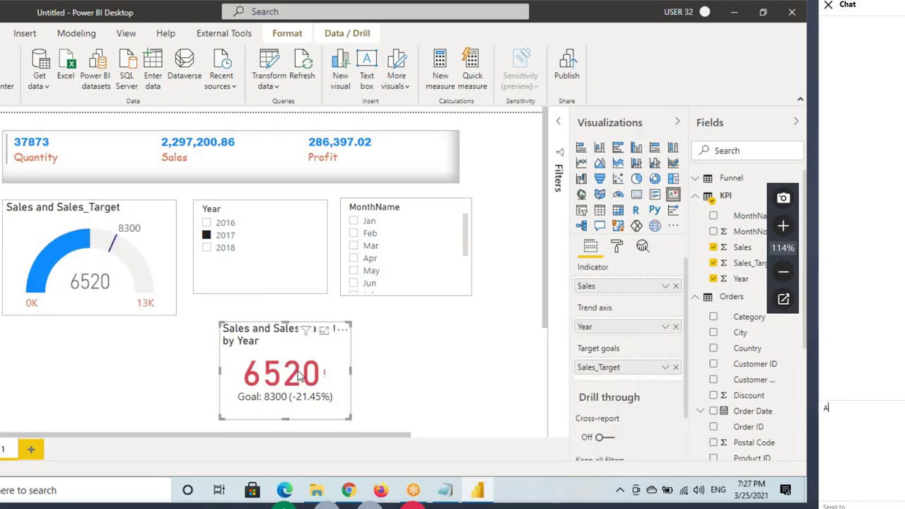
{"action": "type", "text": "tal Sale"}
{"action": "left_click", "coordinate": [340, 328]}
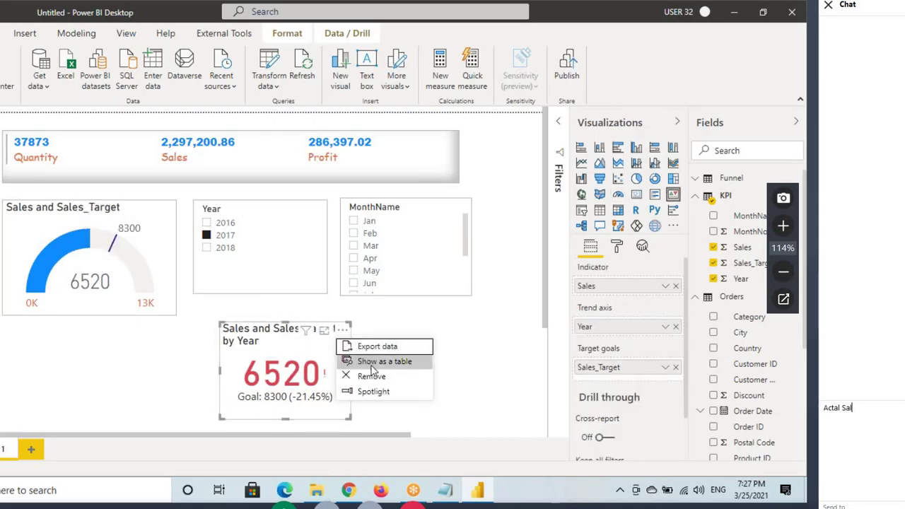
{"action": "left_click", "coordinate": [372, 381]}
- Select the gauge, complete the chat message as "(Actal Sale / Target Sale)" and send it
{"action": "left_click", "coordinate": [157, 282]}
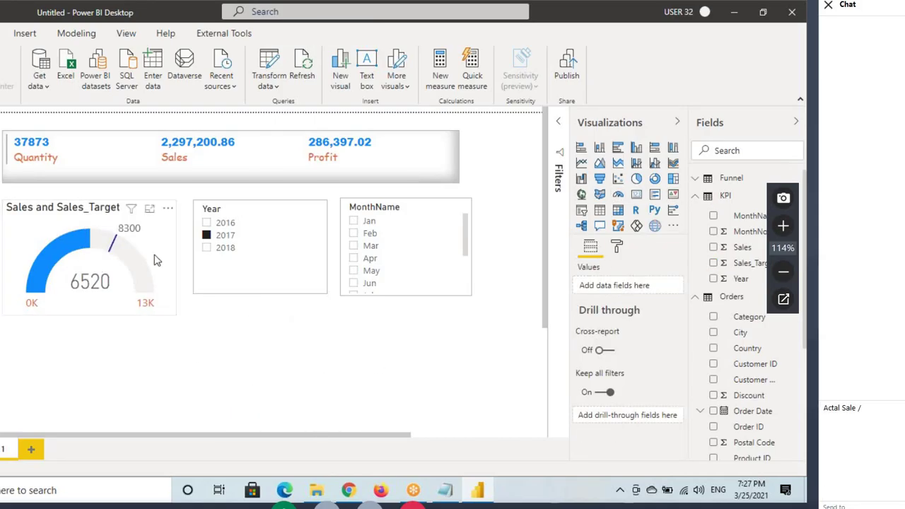
{"action": "type", "text": "/ Target Sale"}
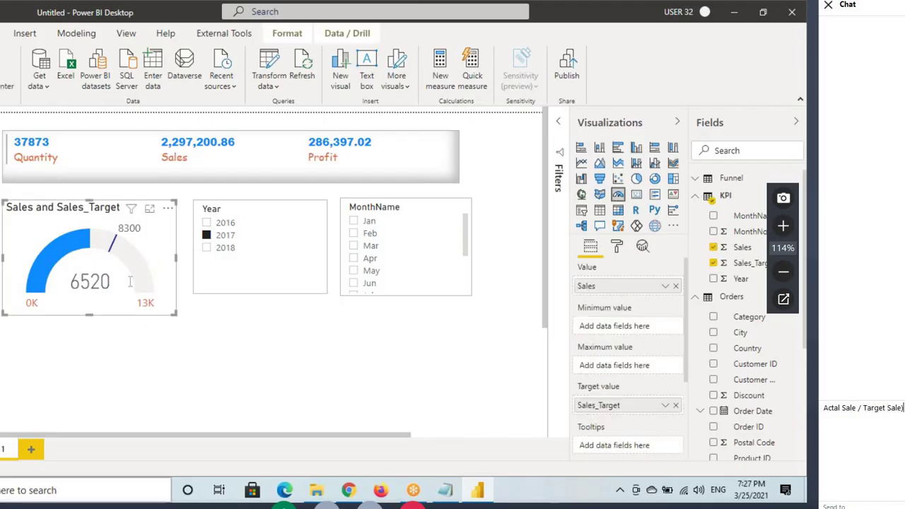
{"action": "key", "text": "ctrl+a"}
{"action": "key", "text": "Home"}
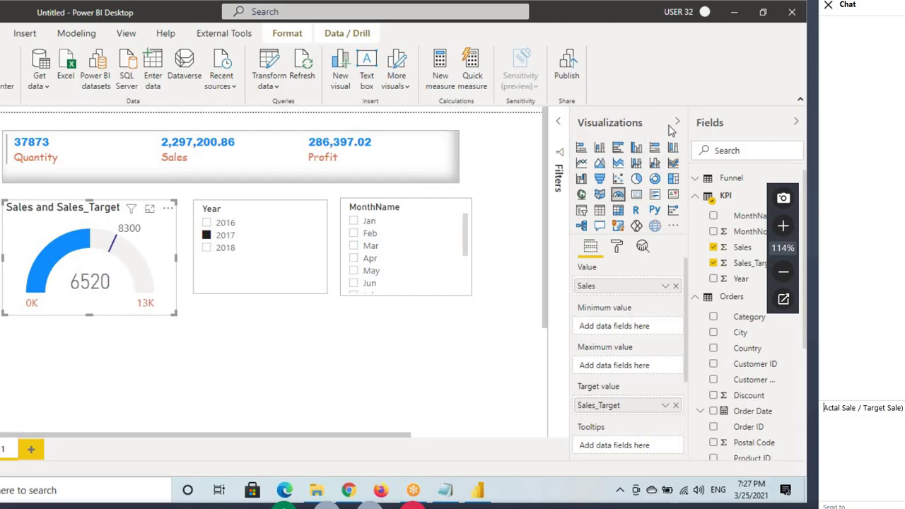
{"action": "type", "text": "("}
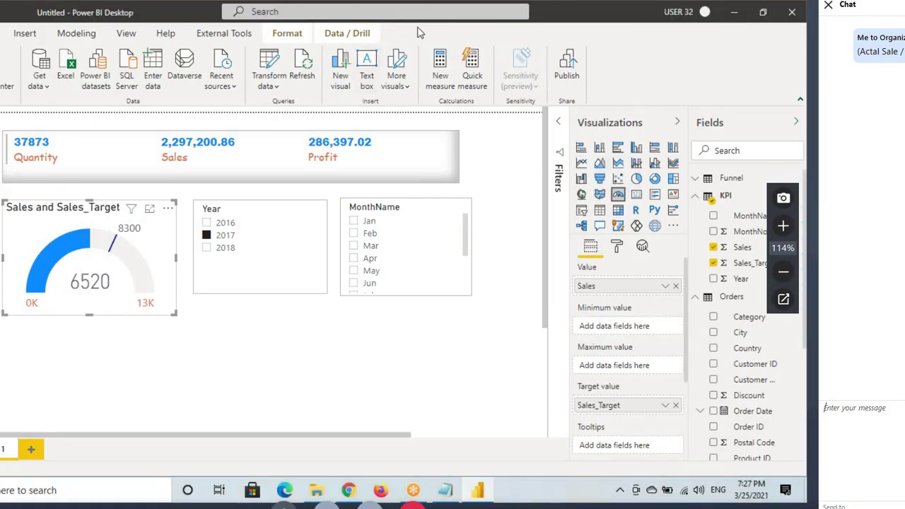
- Create a measure named %Sales in the Orders table, starting its formula with SUM('KPI'[Sales])
{"action": "right_click", "coordinate": [738, 301]}
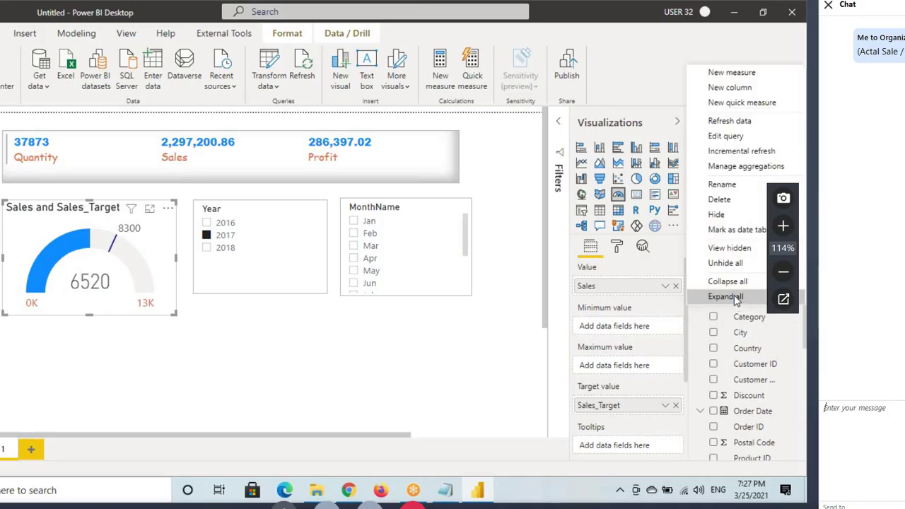
{"action": "left_click", "coordinate": [743, 85]}
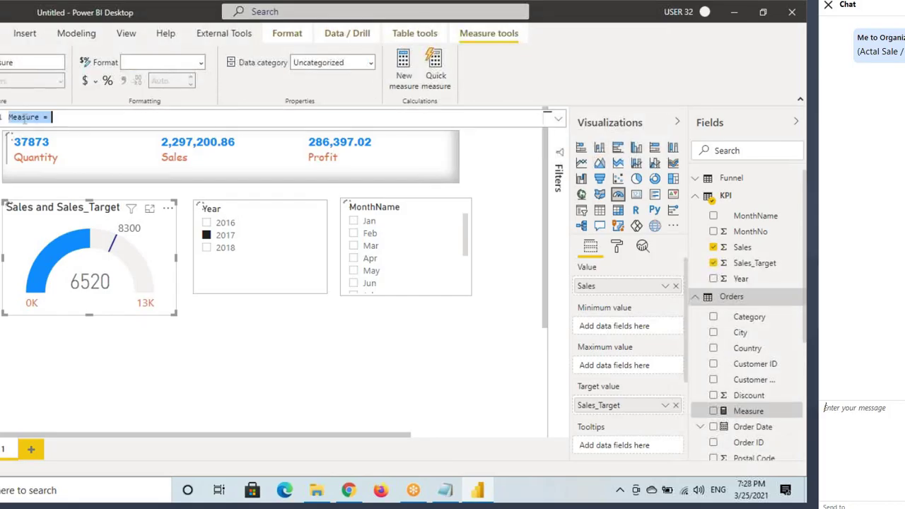
{"action": "type", "text": "%"}
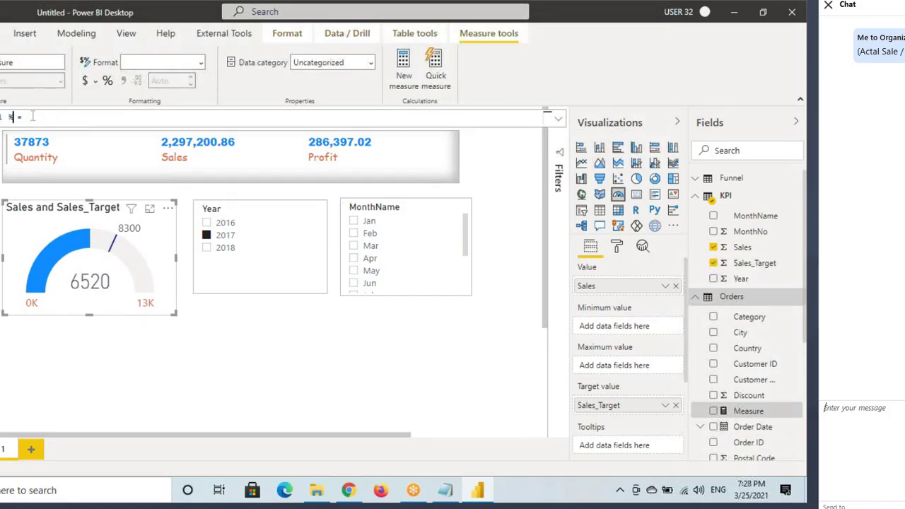
{"action": "type", "text": "Sales"}
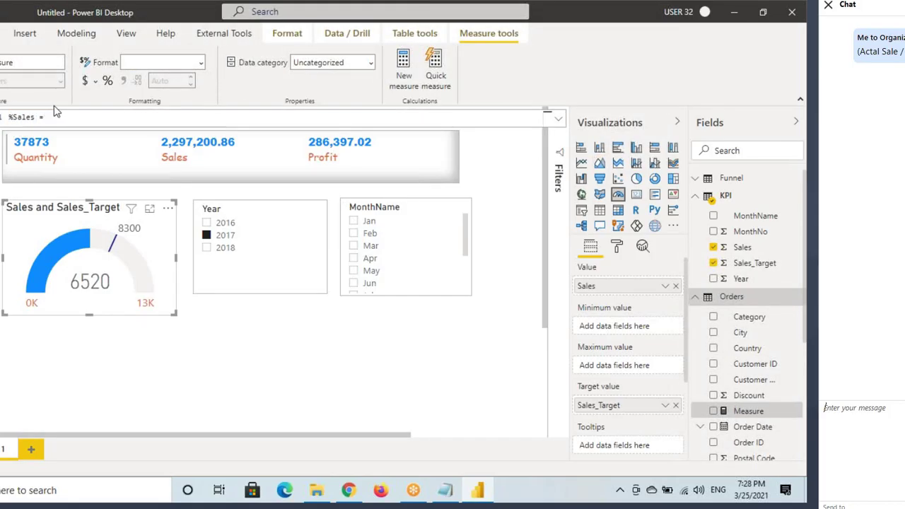
{"action": "left_click", "coordinate": [60, 111]}
{"action": "type", "text": "SUM("}
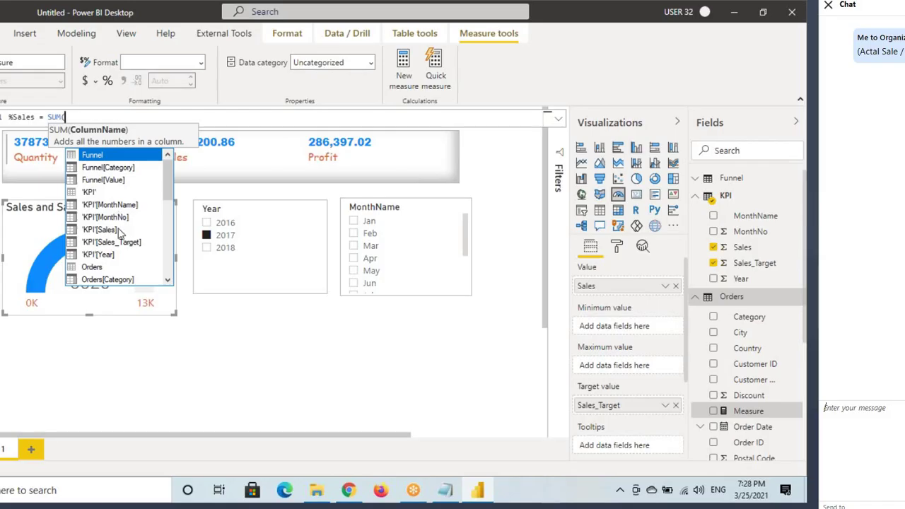
{"action": "double_click", "coordinate": [111, 232]}
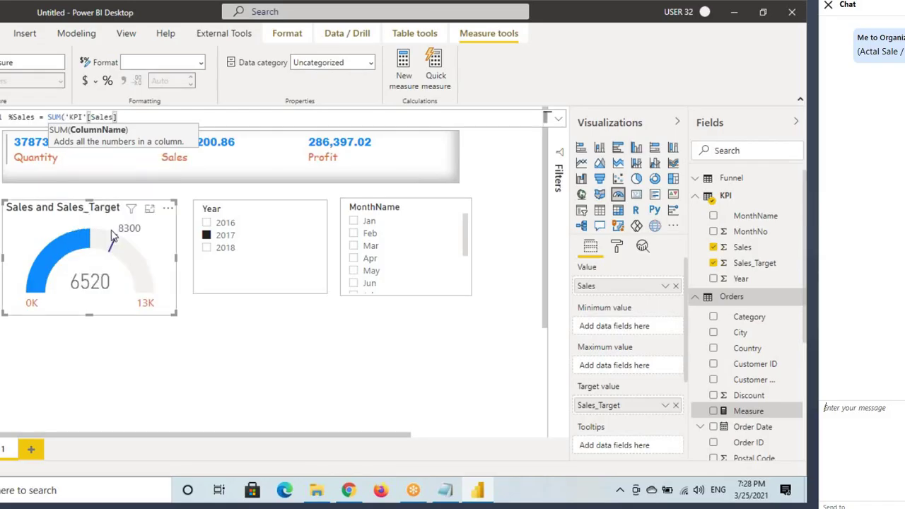
{"action": "type", "text": ")"}
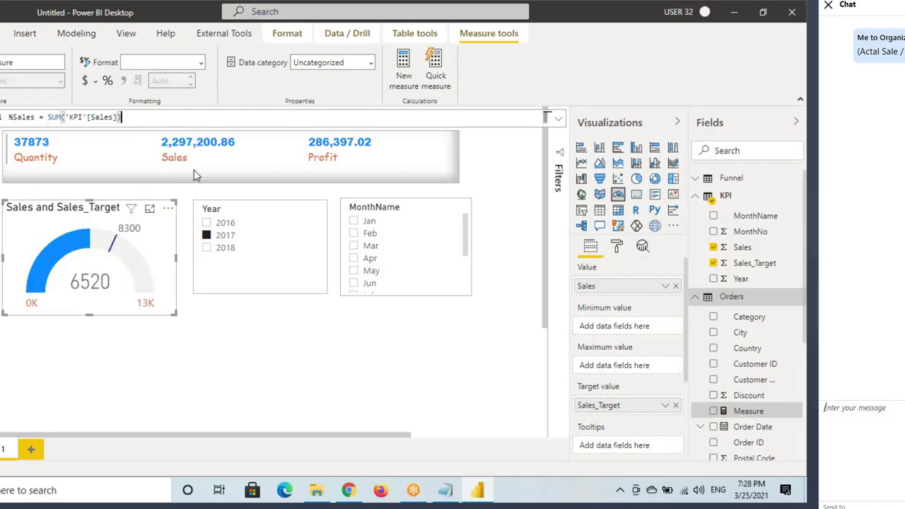
- Complete the %Sales formula by dividing the sales sum by SUM('KPI'[Sales_Target])
{"action": "scroll", "coordinate": [190, 124], "scroll_direction": "up", "scroll_amount": 2}
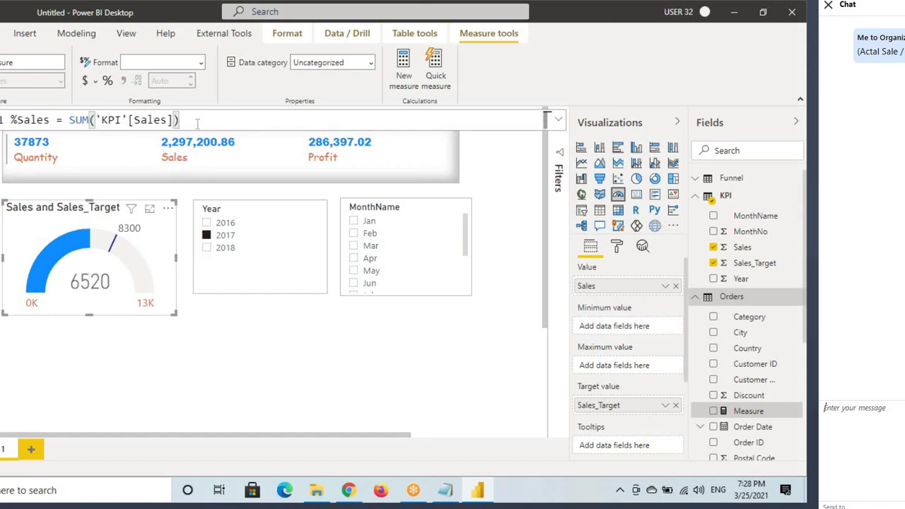
{"action": "type", "text": "/ SUM("}
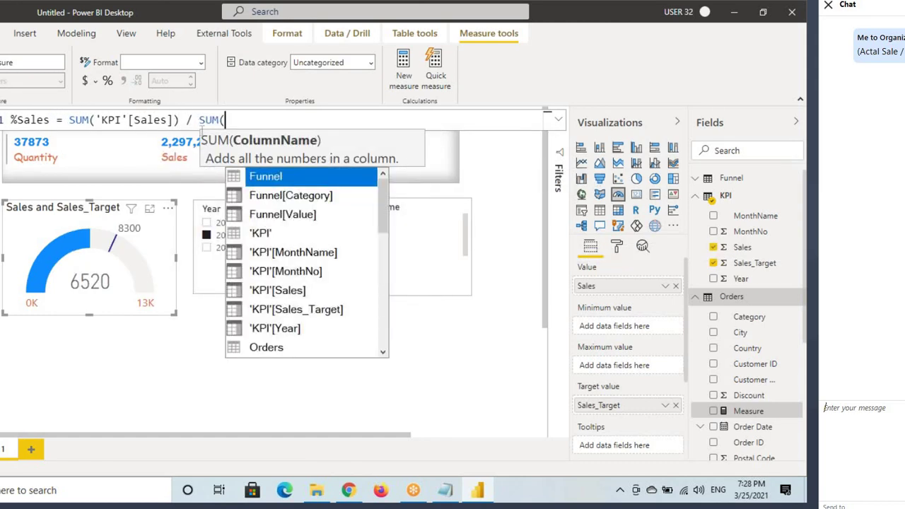
{"action": "left_click", "coordinate": [294, 309]}
{"action": "type", "text": ")"}
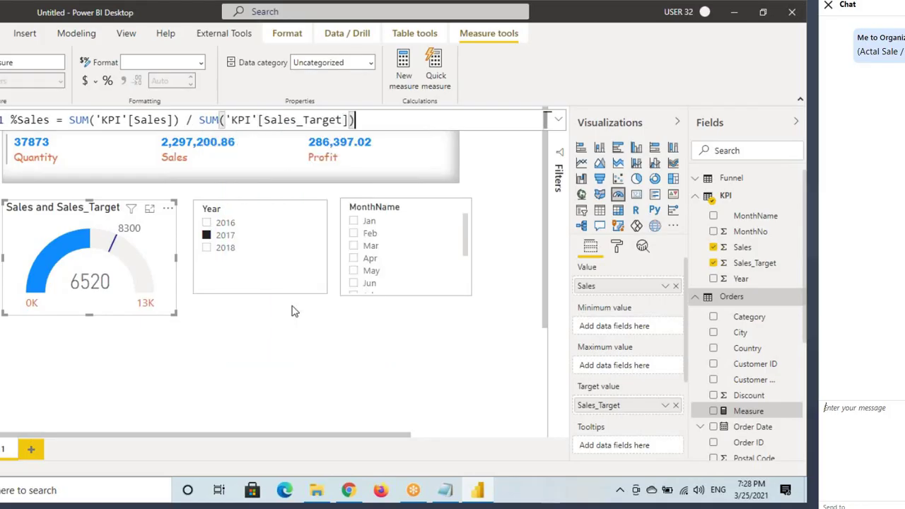
{"action": "key", "text": "Return"}
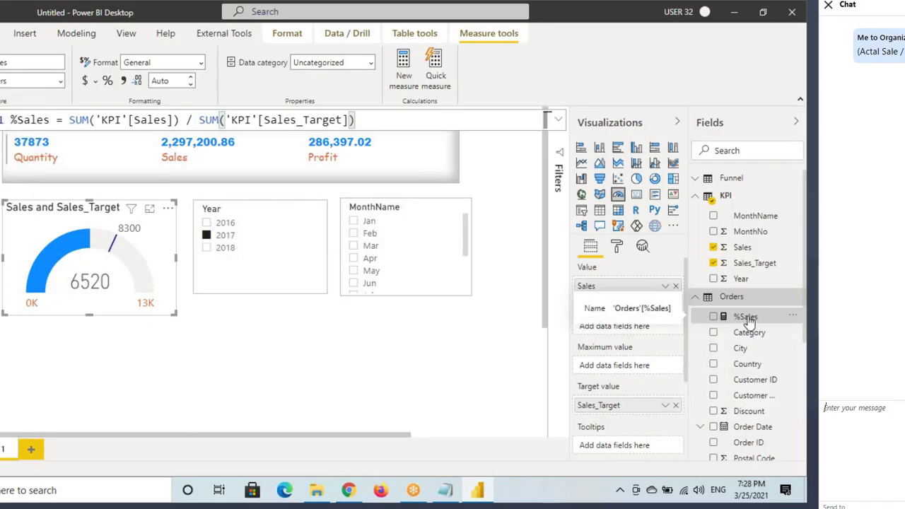
- Add the %Sales measure to the gauge's tooltips as a percentage and filter the Year slicer to 2018
{"action": "left_click_drag", "start_coordinate": [748, 318], "coordinate": [617, 446]}
{"action": "mouse_move", "coordinate": [75, 247]}
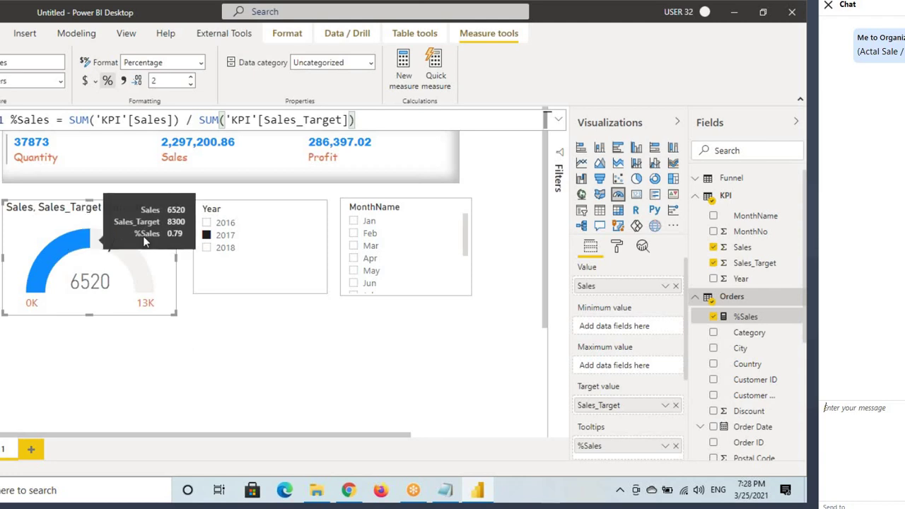
{"action": "left_click", "coordinate": [219, 256]}
{"action": "left_click", "coordinate": [216, 249]}
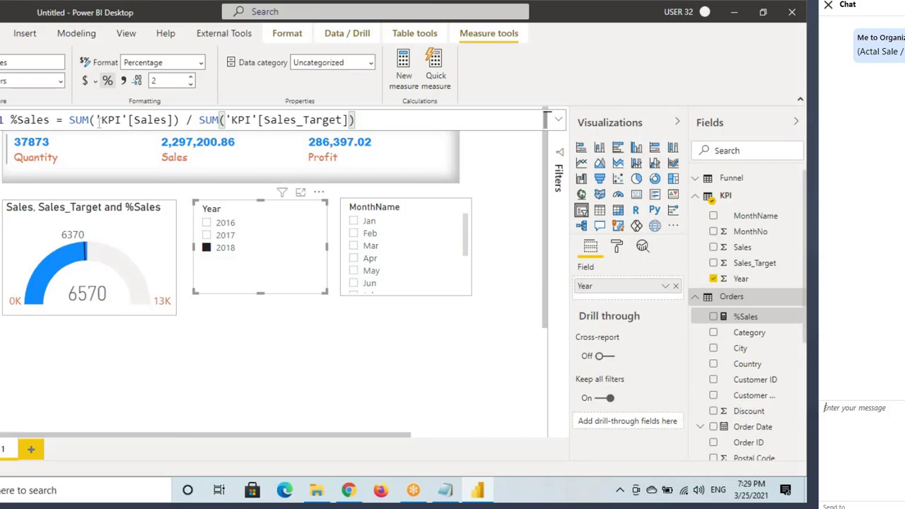
{"action": "left_click_drag", "start_coordinate": [71, 120], "coordinate": [168, 119]}
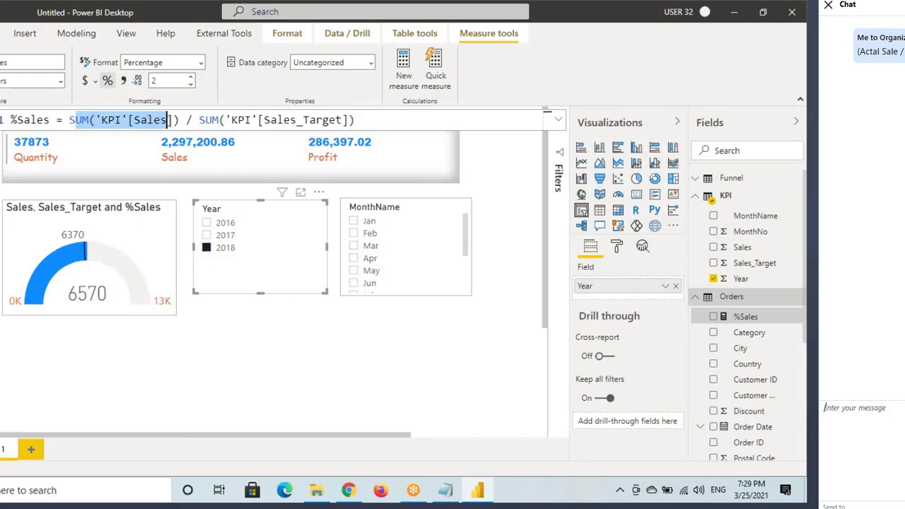
{"action": "left_click", "coordinate": [185, 120]}
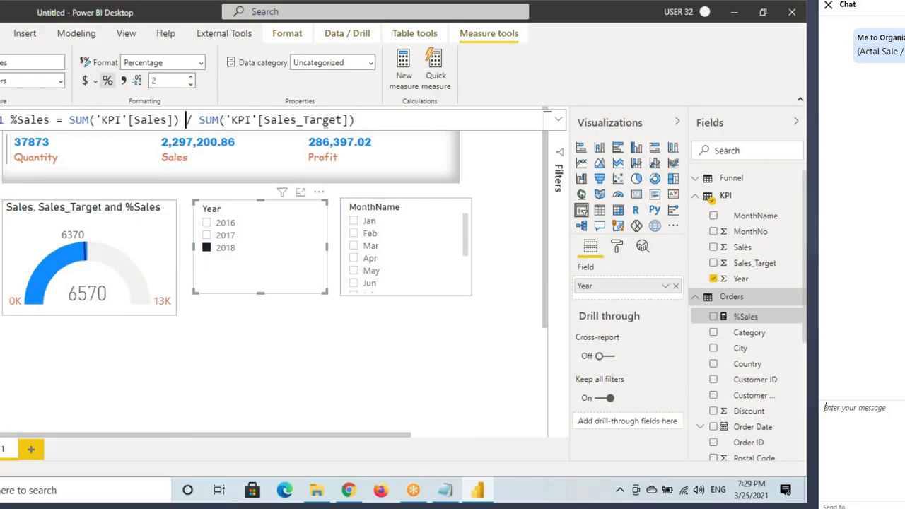
{"action": "type", "text": "-"}
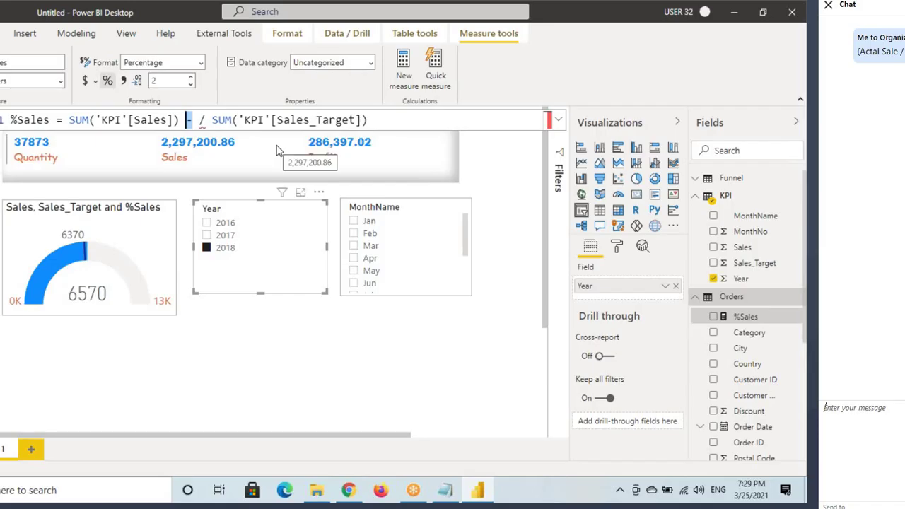
{"action": "key", "text": "BackSpace"}
- Rewrite the %Sales formula as (SUM('KPI'[Sales_Target]) - SUM('KPI'[Sales])) / SUM('KPI'[Sales_Target])
{"action": "left_click_drag", "start_coordinate": [206, 120], "coordinate": [361, 119]}
{"action": "key", "text": "ctrl+c"}
{"action": "left_click", "coordinate": [70, 120]}
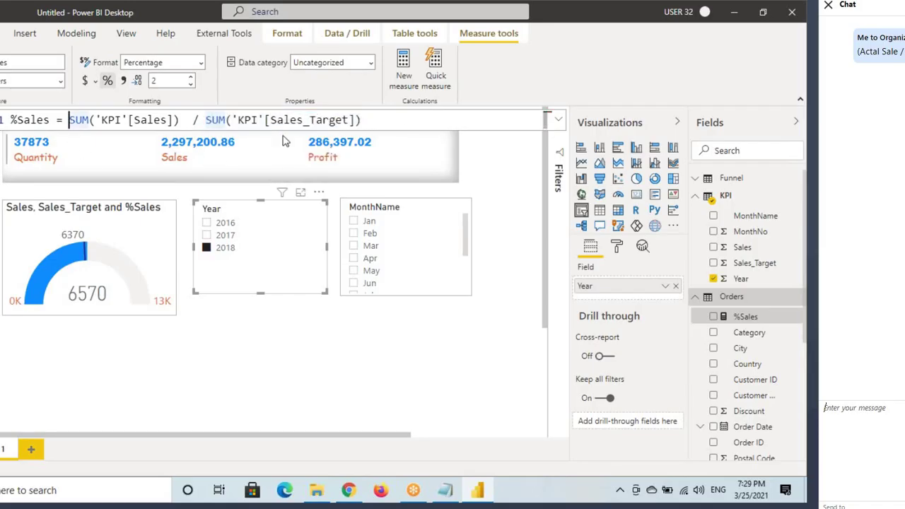
{"action": "key", "text": "ctrl+v"}
{"action": "type", "text": "- "}
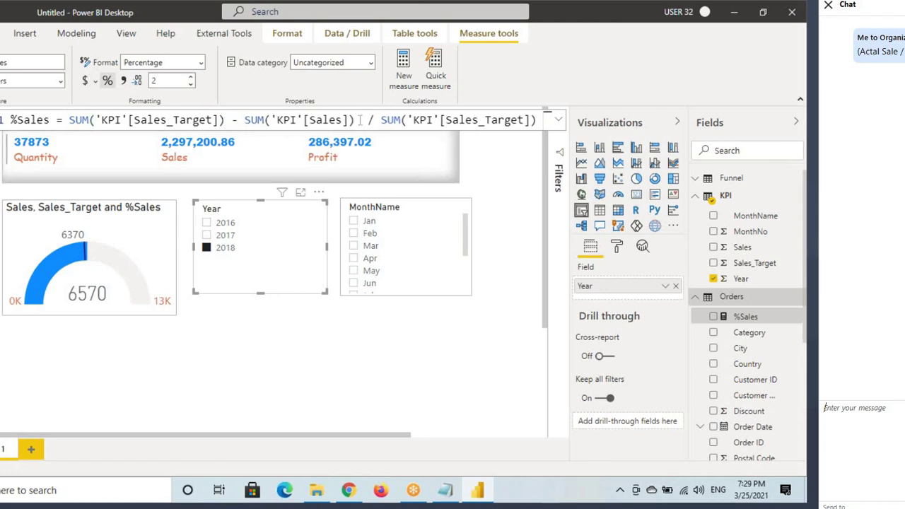
{"action": "type", "text": ")"}
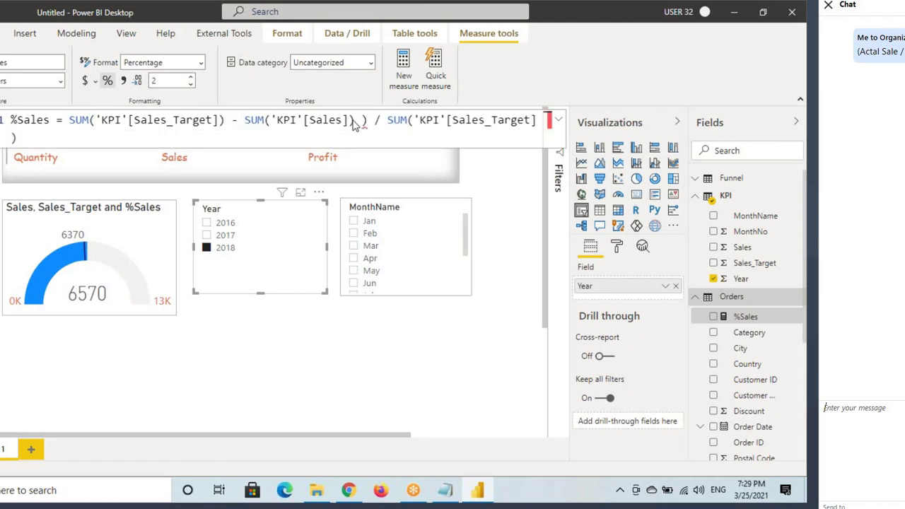
{"action": "left_click", "coordinate": [68, 120]}
{"action": "type", "text": "("}
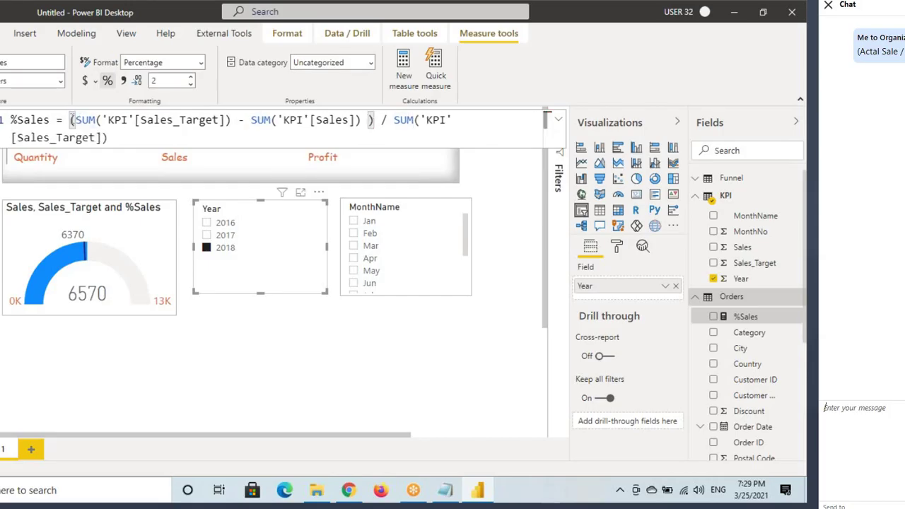
{"action": "key", "text": "Return"}
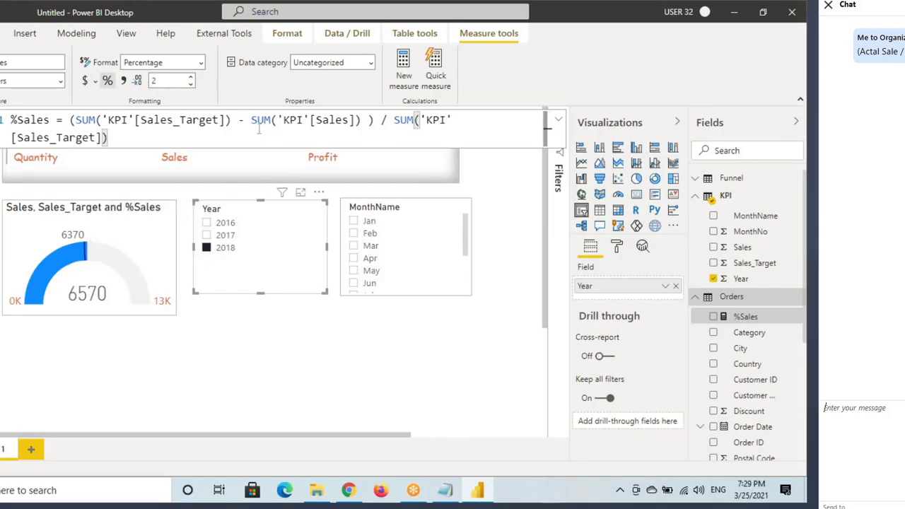
- Reverse the subtraction in the %Sales formula so it reads (SUM('KPI'[Sales]) - SUM('KPI'[Sales_Target])) / SUM('KPI'[Sales_Target])
{"action": "left_click_drag", "start_coordinate": [250, 123], "coordinate": [363, 120]}
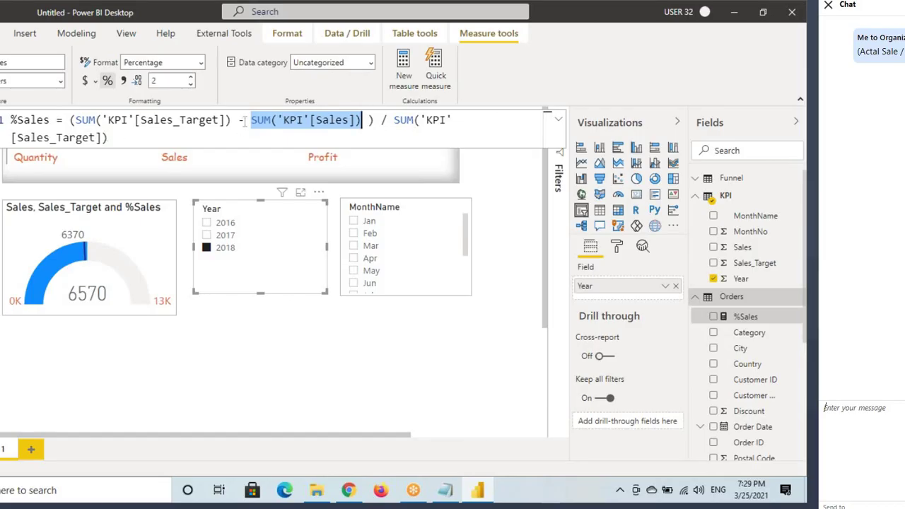
{"action": "left_click_drag", "start_coordinate": [242, 121], "coordinate": [75, 120]}
{"action": "key", "text": "ctrl+c"}
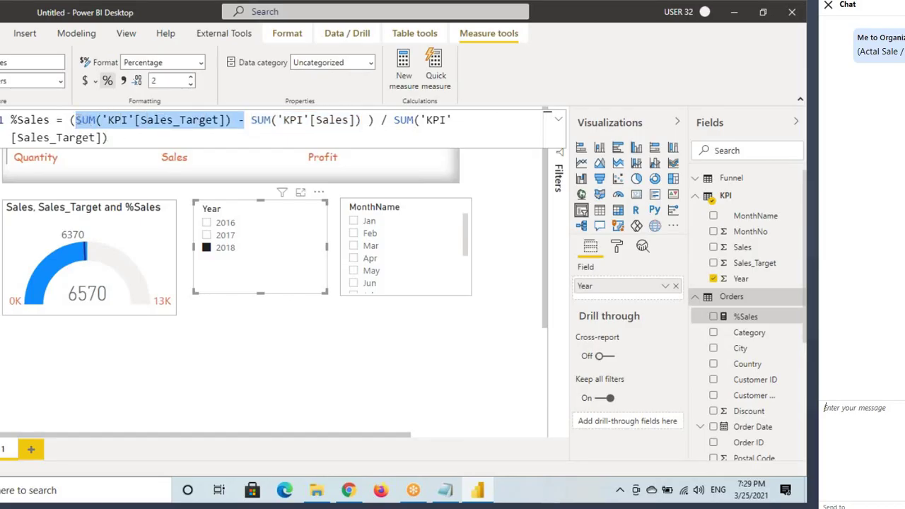
{"action": "key", "text": "BackSpace"}
{"action": "left_click", "coordinate": [199, 120]}
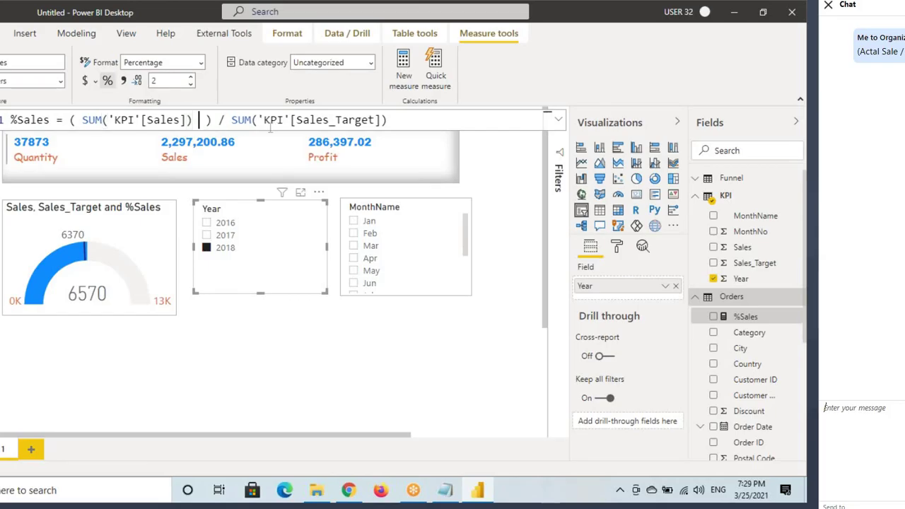
{"action": "type", "text": "- v"}
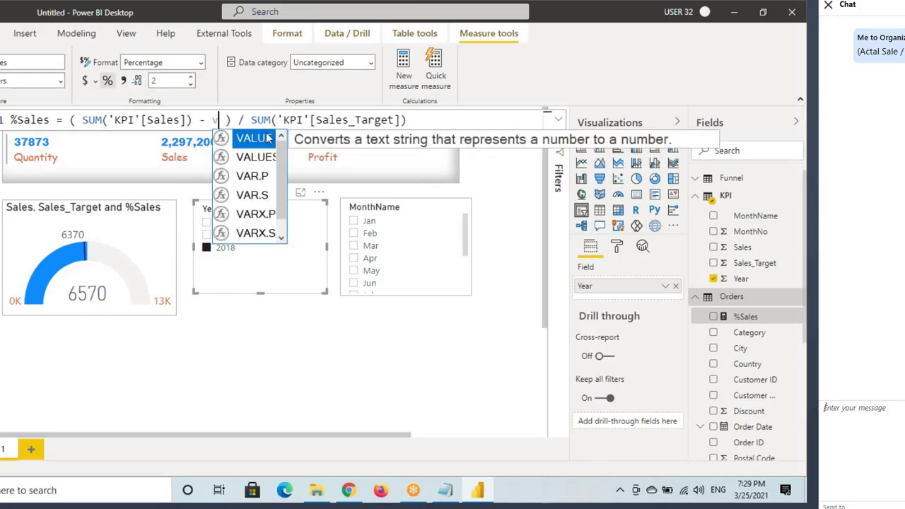
{"action": "key", "text": "BackSpace"}
{"action": "key", "text": "ctrl+v"}
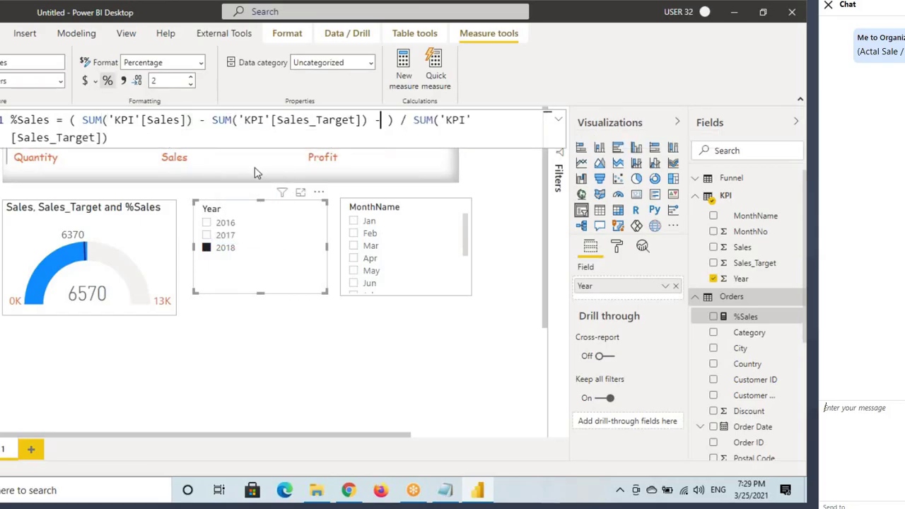
{"action": "key", "text": "BackSpace"}
{"action": "key", "text": "Return"}
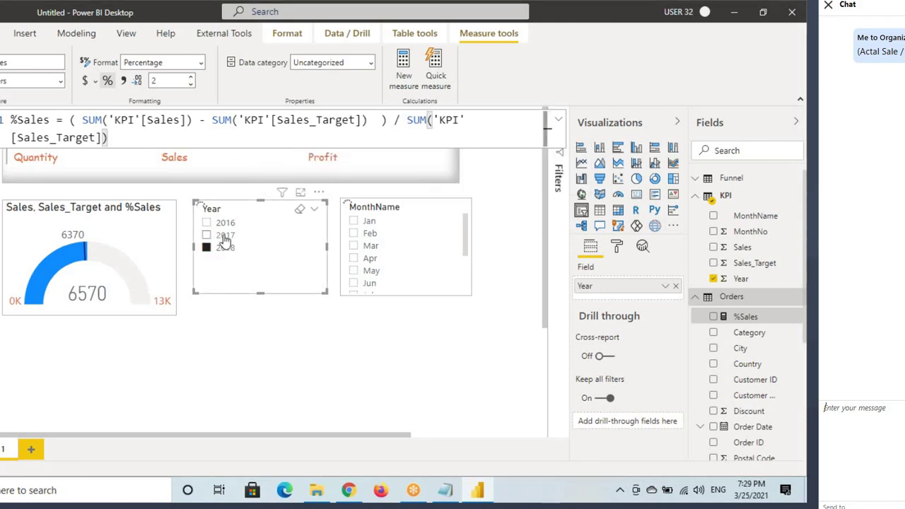
- Compare the %Sales value in the gauge's tooltip for 2017 and 2018 using the Year slicer
{"action": "left_click", "coordinate": [223, 238]}
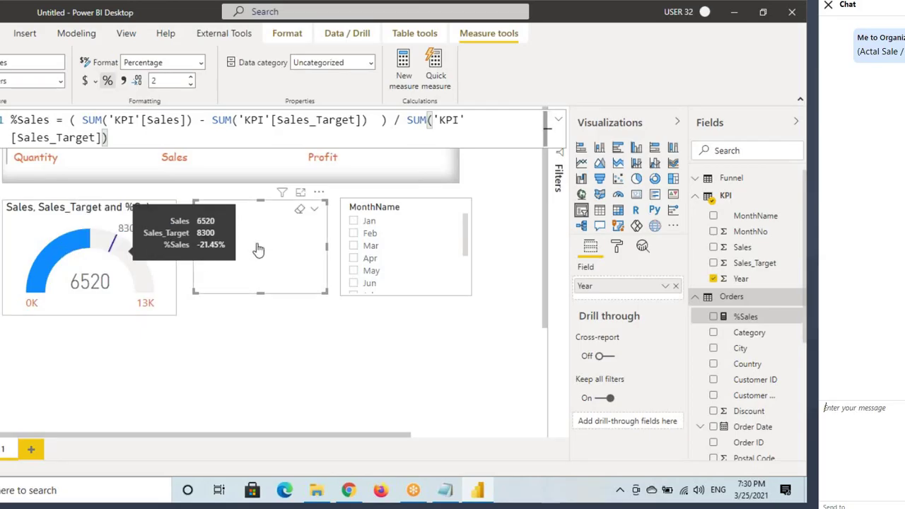
{"action": "left_click", "coordinate": [207, 248]}
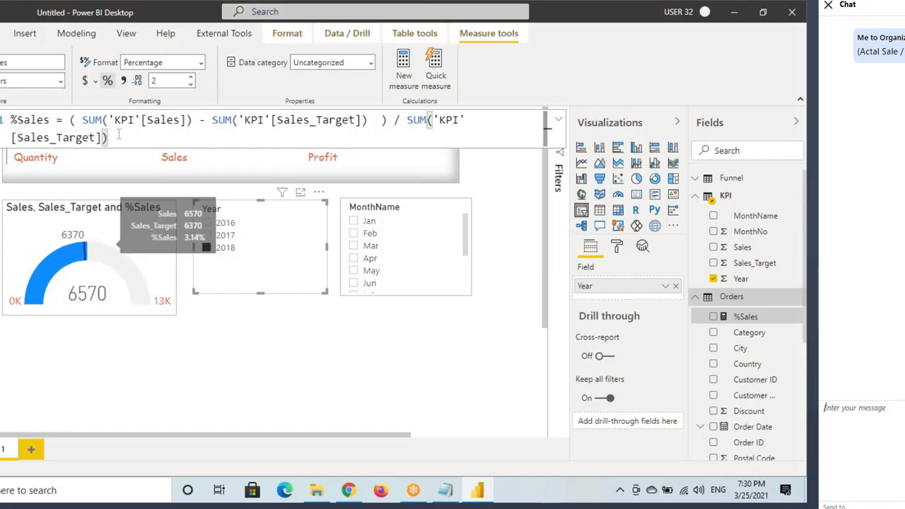
{"action": "left_click", "coordinate": [124, 239]}
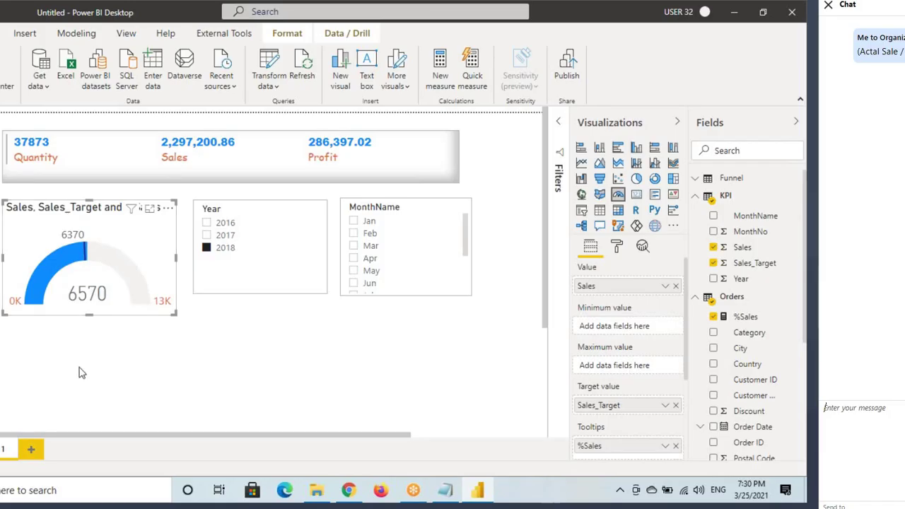
- Move the gauge slightly upward on the report page and temporarily outline it with a red annotation rectangle
{"action": "left_click", "coordinate": [98, 359]}
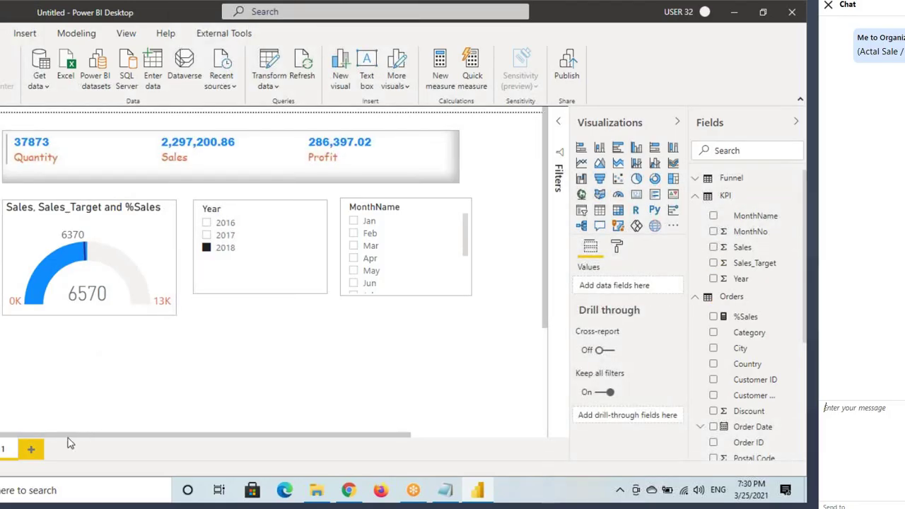
{"action": "scroll", "coordinate": [2, 411], "scroll_direction": "left", "scroll_amount": 3}
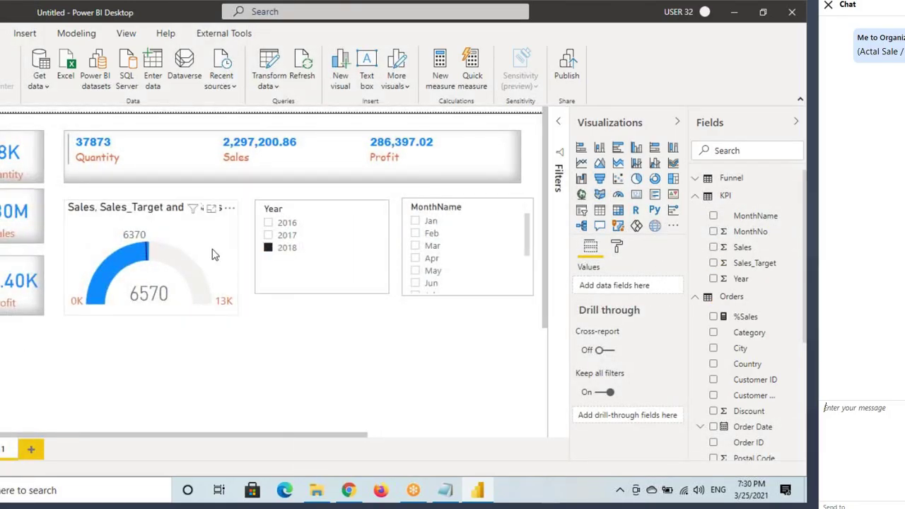
{"action": "left_click_drag", "start_coordinate": [207, 251], "coordinate": [206, 241]}
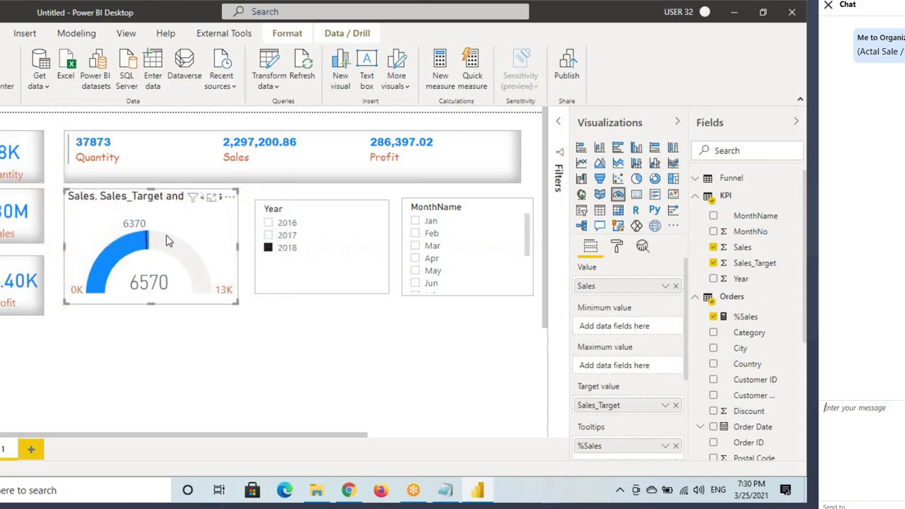
{"action": "left_click_drag", "start_coordinate": [62, 190], "coordinate": [240, 309]}
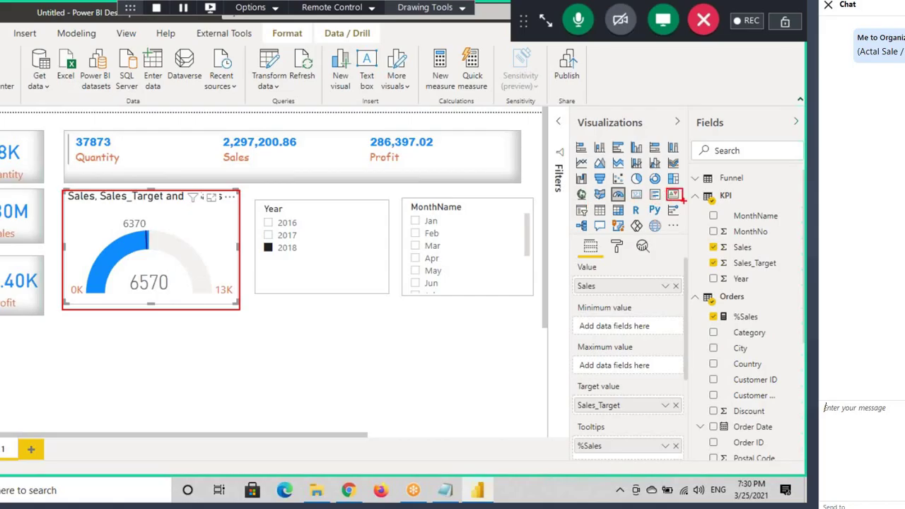
{"action": "key", "text": "Escape"}
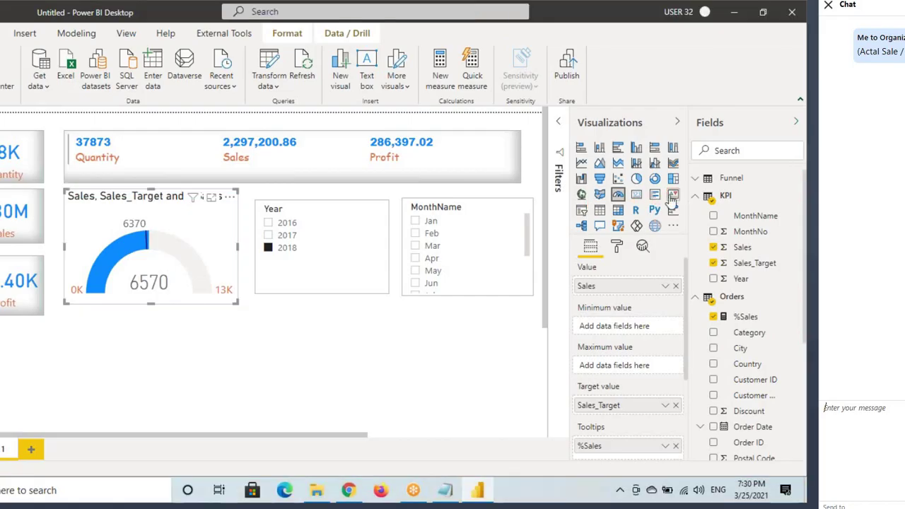
- Add an empty KPI visual to the report page and place it directly below the gauge
{"action": "left_click", "coordinate": [149, 348]}
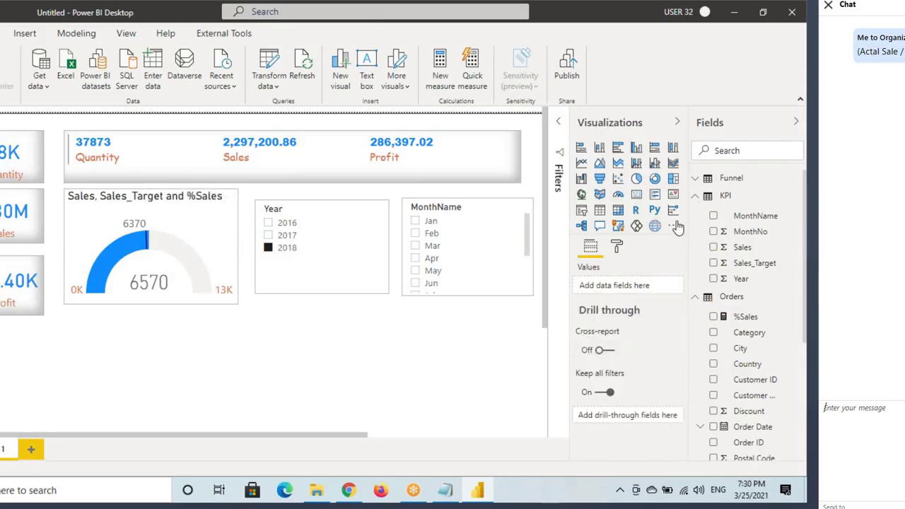
{"action": "left_click", "coordinate": [673, 194]}
{"action": "left_click_drag", "start_coordinate": [403, 262], "coordinate": [19, 369]}
{"action": "left_click", "coordinate": [65, 432]}
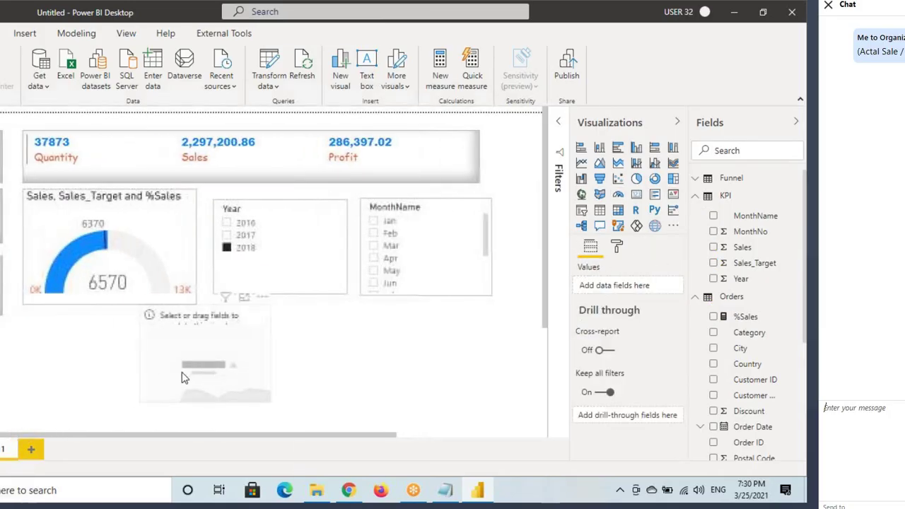
{"action": "left_click", "coordinate": [116, 380]}
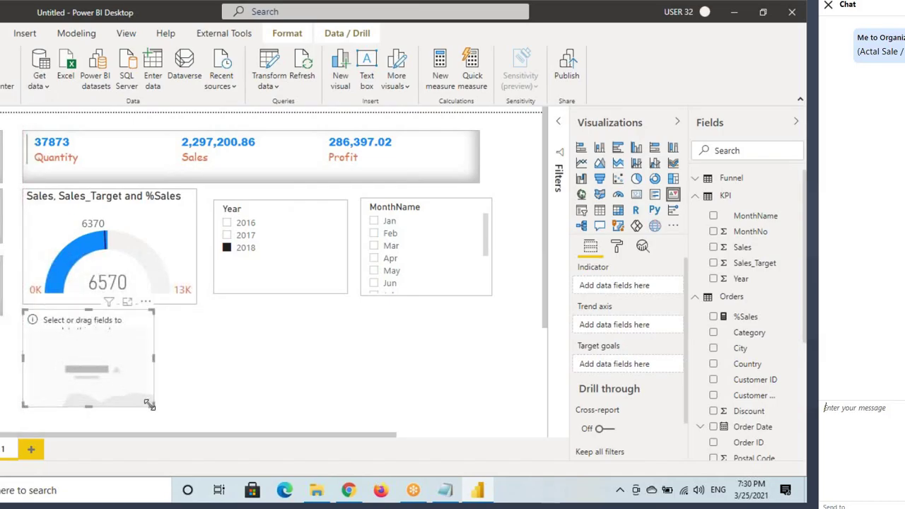
- Enlarge the empty KPI visual in both directions so its width matches the gauge above it
{"action": "left_click_drag", "start_coordinate": [152, 405], "coordinate": [205, 400]}
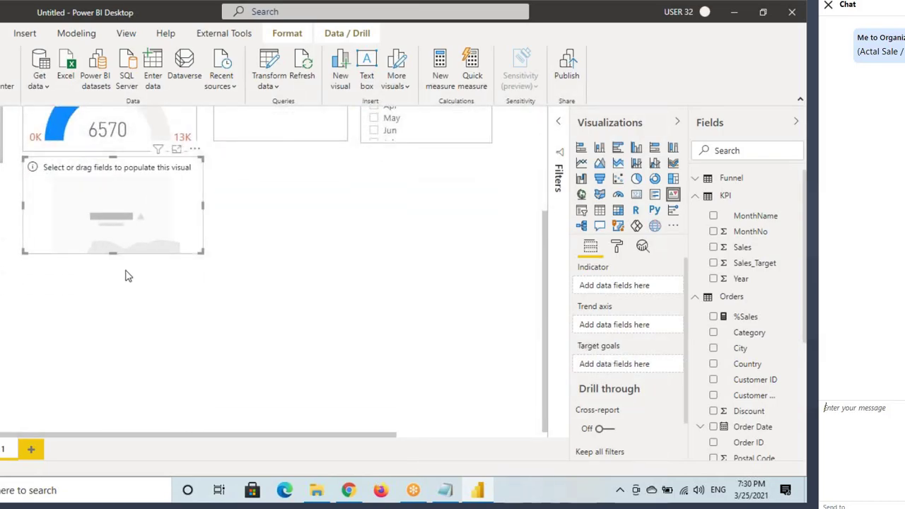
{"action": "left_click_drag", "start_coordinate": [112, 253], "coordinate": [113, 280]}
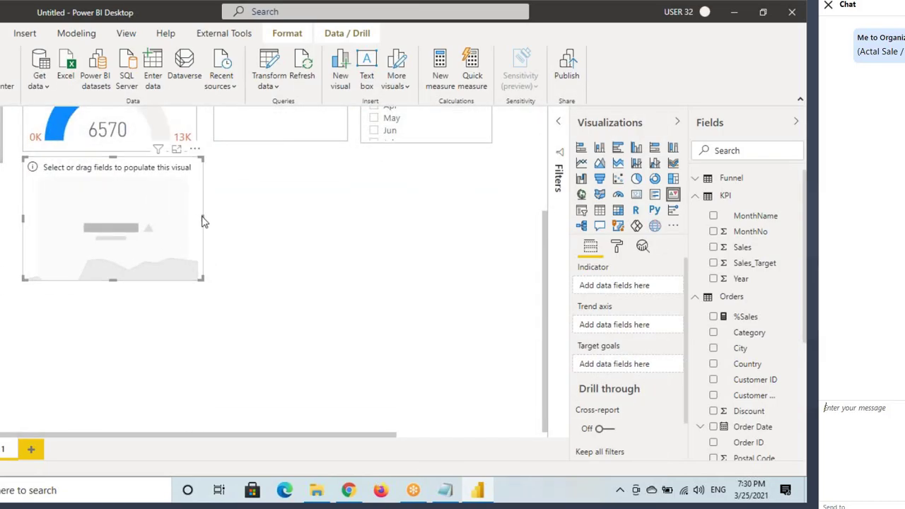
{"action": "left_click_drag", "start_coordinate": [202, 219], "coordinate": [197, 224]}
{"action": "scroll", "coordinate": [269, 146], "scroll_direction": "up", "scroll_amount": 3}
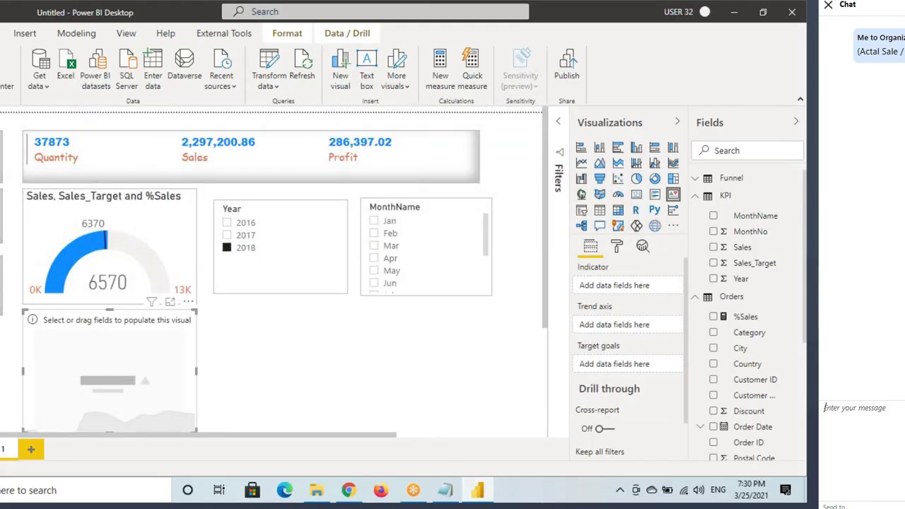
- Switch to the Notepad notes and add the line "KPI Visual - KPI Visual is used to Show Target Related Data." below the gauge notes
{"action": "left_click", "coordinate": [444, 490]}
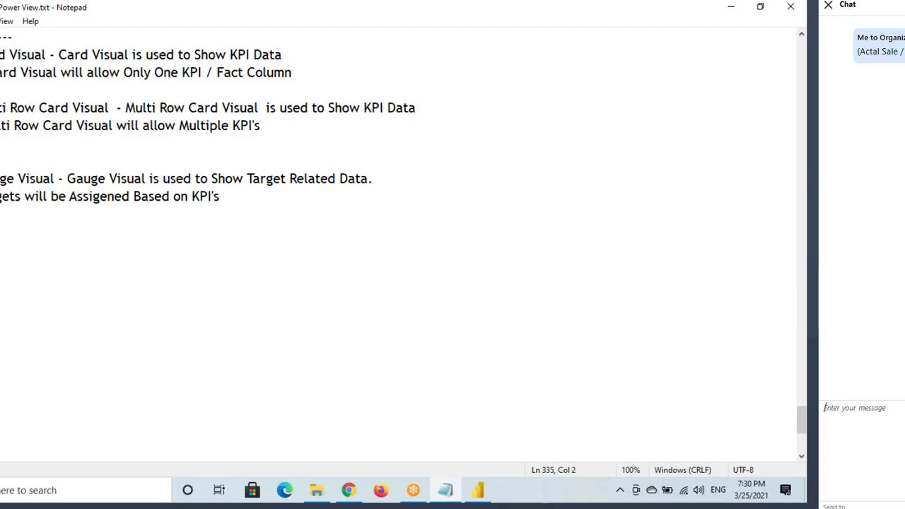
{"action": "type", "text": "Visual -"}
{"action": "left_click_drag", "start_coordinate": [1, 249], "coordinate": [40, 251]}
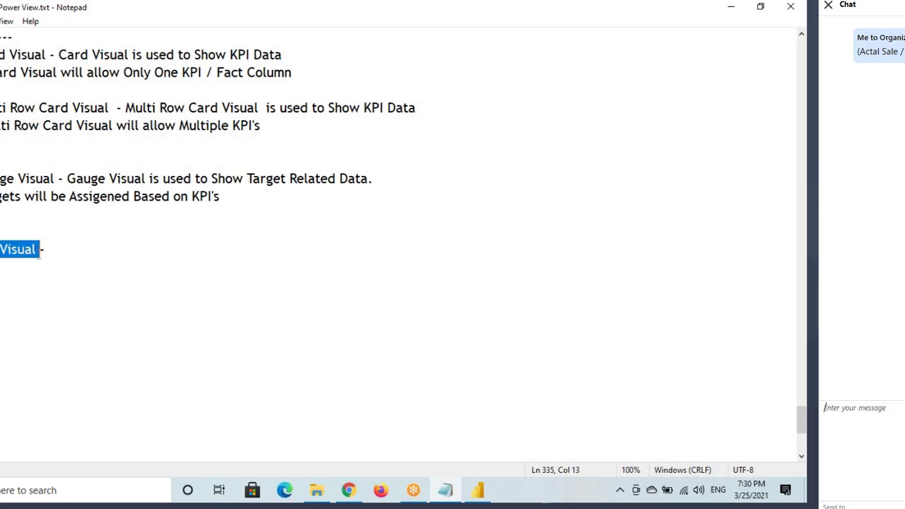
{"action": "left_click", "coordinate": [110, 258]}
{"action": "type", "text": "KPI Visual"}
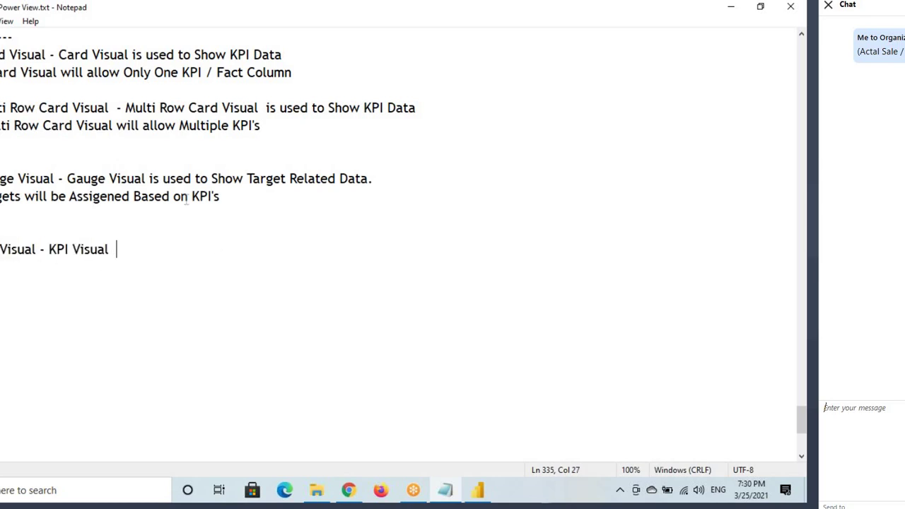
{"action": "left_click_drag", "start_coordinate": [149, 178], "coordinate": [377, 179]}
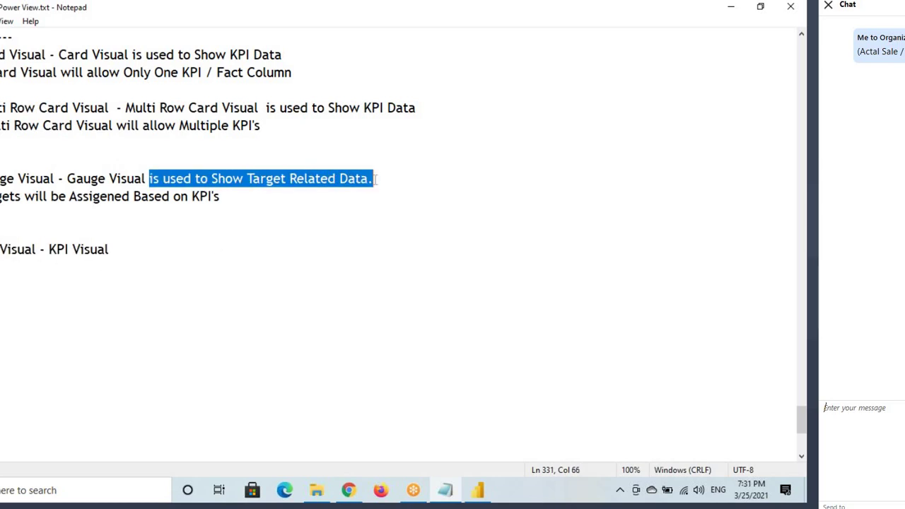
{"action": "key", "text": "ctrl+c"}
{"action": "left_click", "coordinate": [186, 241]}
{"action": "key", "text": "ctrl+v"}
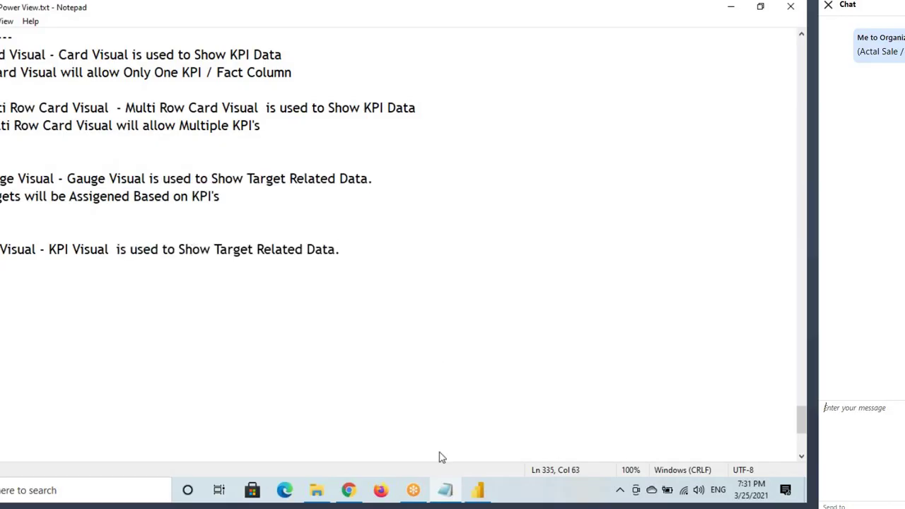
- Switch back to Power BI Desktop and mark the KPI visual's Indicator, Target goals and Trend axis fields with temporary red annotations
{"action": "left_click", "coordinate": [477, 490]}
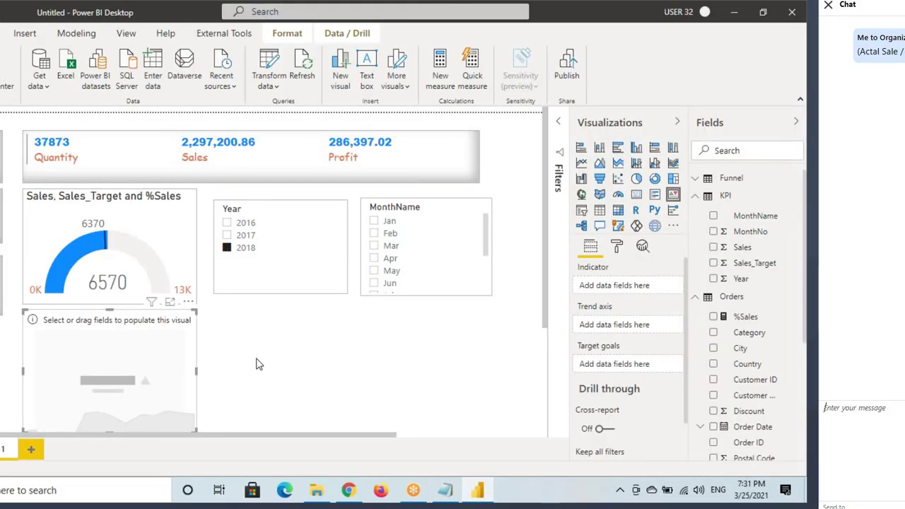
{"action": "scroll", "coordinate": [255, 365], "scroll_direction": "down", "scroll_amount": 2}
{"action": "scroll", "coordinate": [255, 365], "scroll_direction": "up", "scroll_amount": 2}
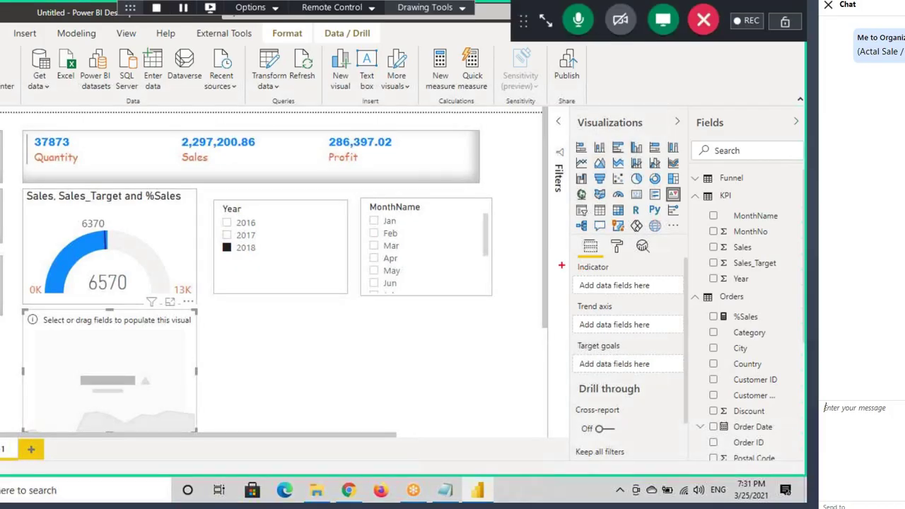
{"action": "left_click_drag", "start_coordinate": [562, 266], "coordinate": [644, 298]}
{"action": "left_click_drag", "start_coordinate": [614, 283], "coordinate": [657, 272]}
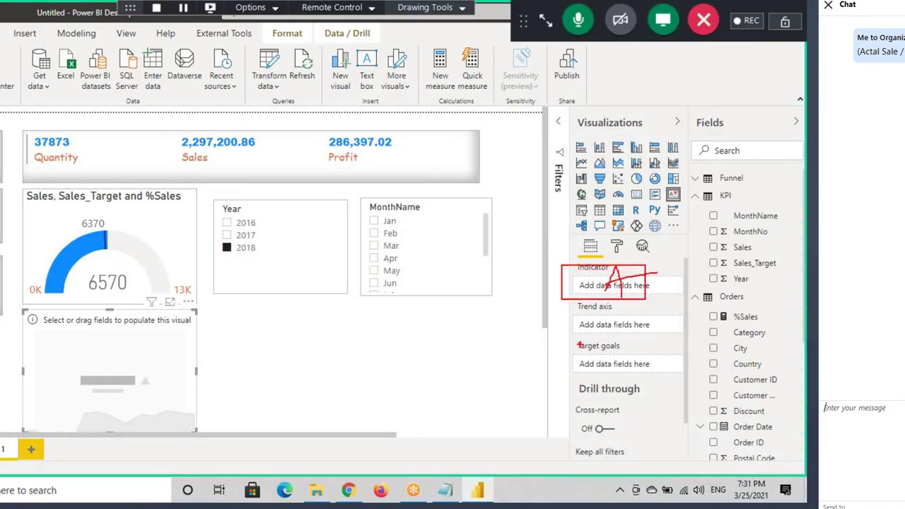
{"action": "mouse_move", "coordinate": [574, 337]}
{"action": "left_mouse_down"}
{"action": "mouse_move", "coordinate": [634, 374]}
{"action": "mouse_move", "coordinate": [668, 337]}
{"action": "left_mouse_up"}
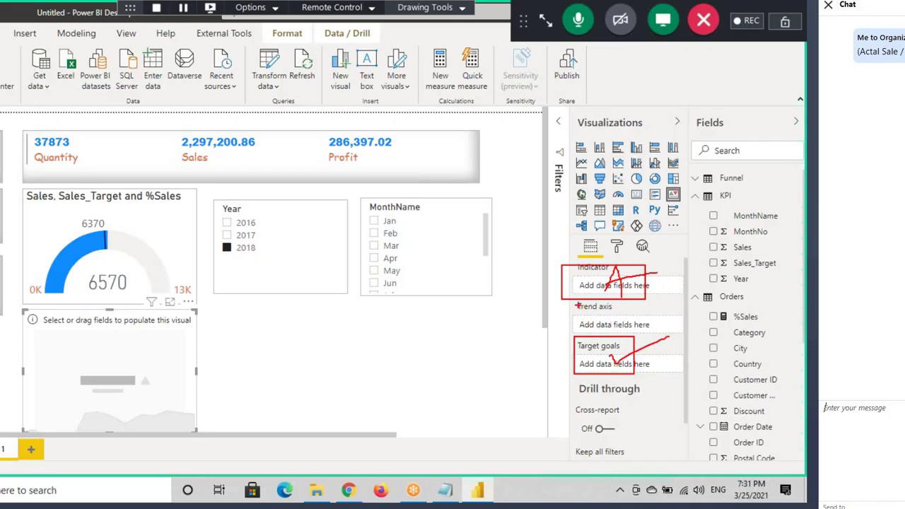
{"action": "left_click_drag", "start_coordinate": [626, 310], "coordinate": [675, 307]}
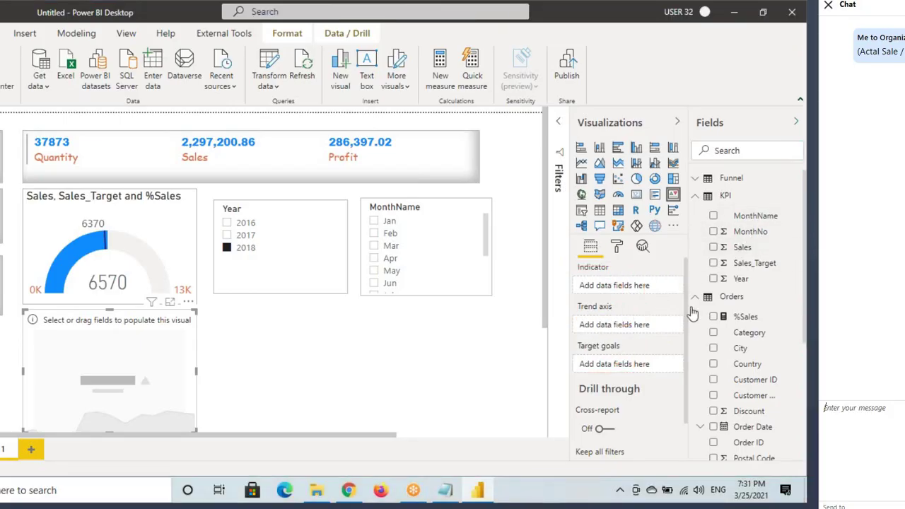
- Assign Sales as the KPI visual's indicator, Sales_Target as its target goal and Year as its trend axis
{"action": "left_click_drag", "start_coordinate": [747, 249], "coordinate": [631, 286]}
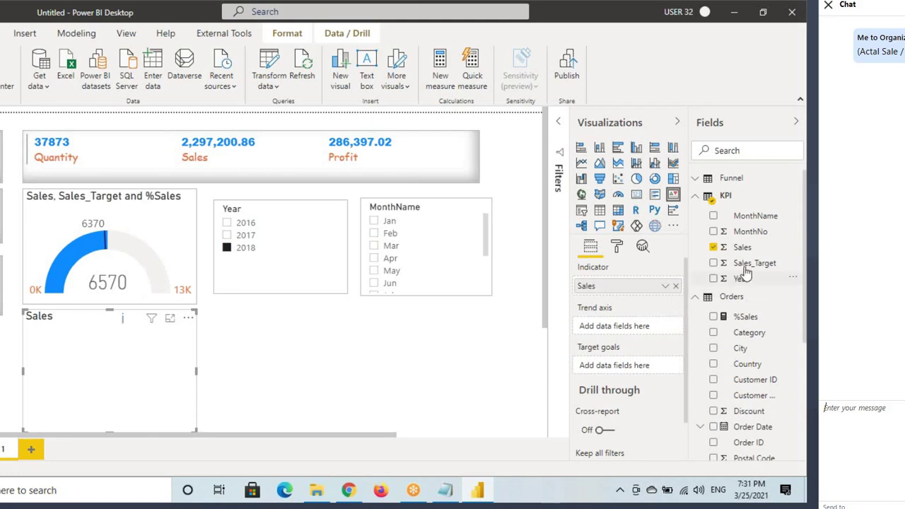
{"action": "left_click_drag", "start_coordinate": [745, 268], "coordinate": [608, 353]}
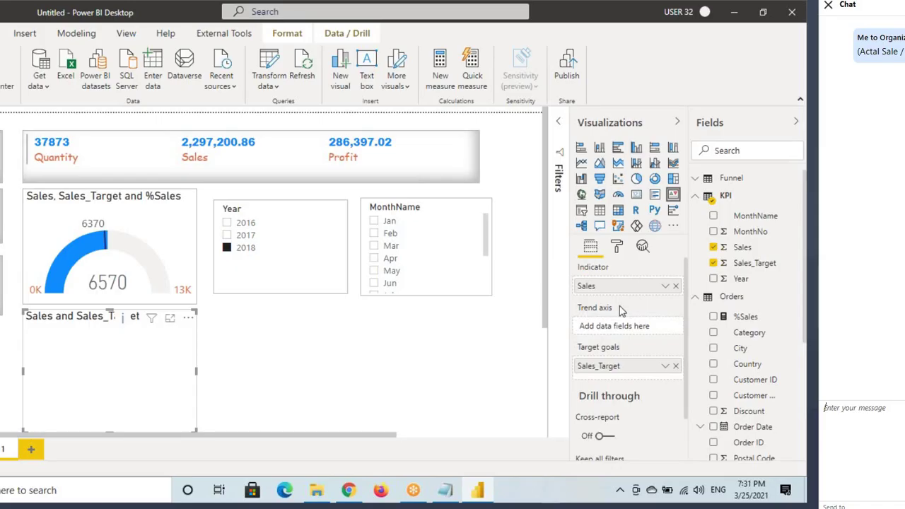
{"action": "left_click_drag", "start_coordinate": [750, 277], "coordinate": [622, 328]}
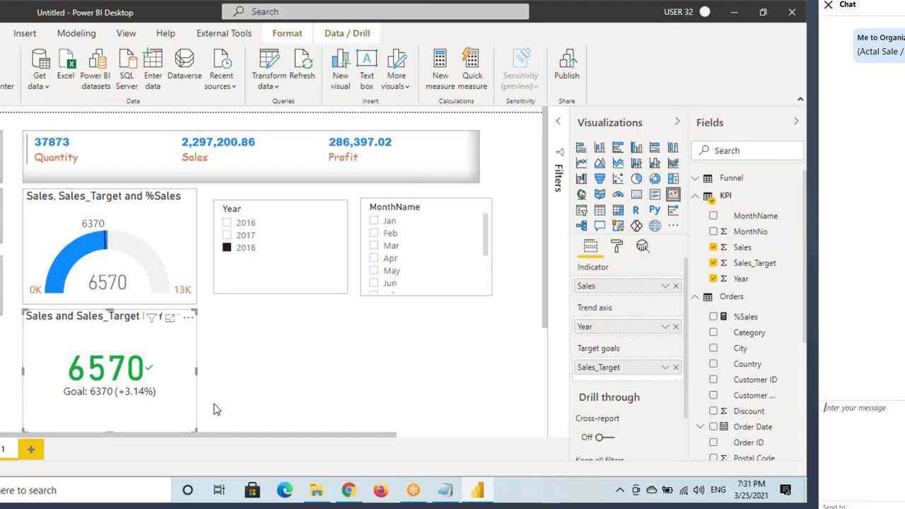
- Highlight the KPI visual's sales, goal and deviation for 2018 and compare the percentage with %Sales in the gauge's tooltip
{"action": "left_click_drag", "start_coordinate": [60, 351], "coordinate": [147, 381]}
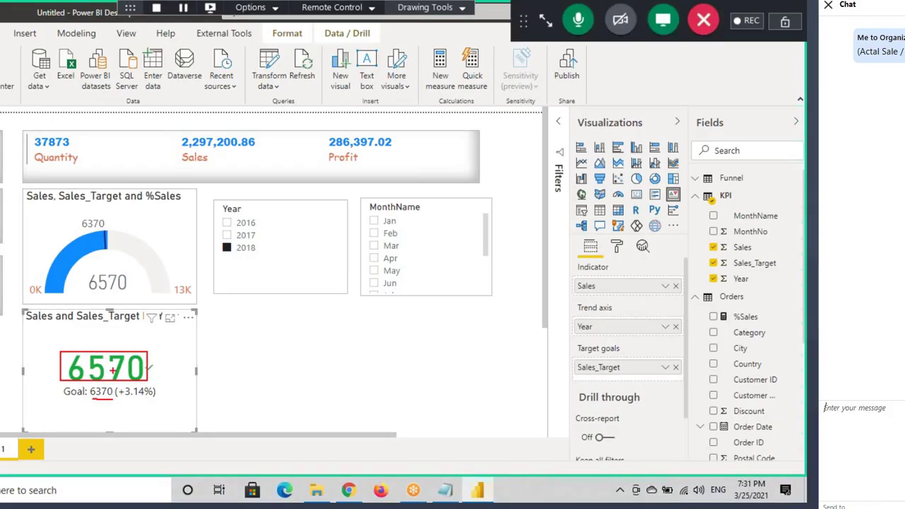
{"action": "left_click_drag", "start_coordinate": [63, 351], "coordinate": [147, 380]}
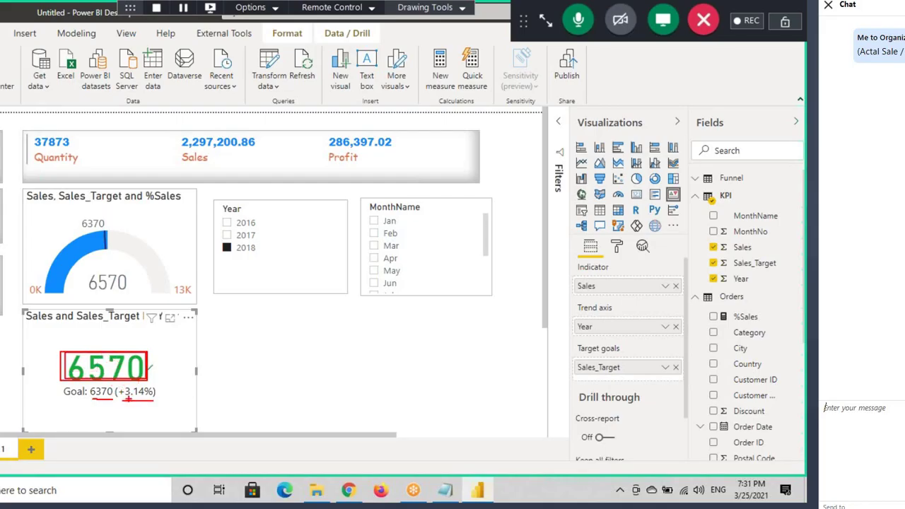
{"action": "key", "text": "Escape"}
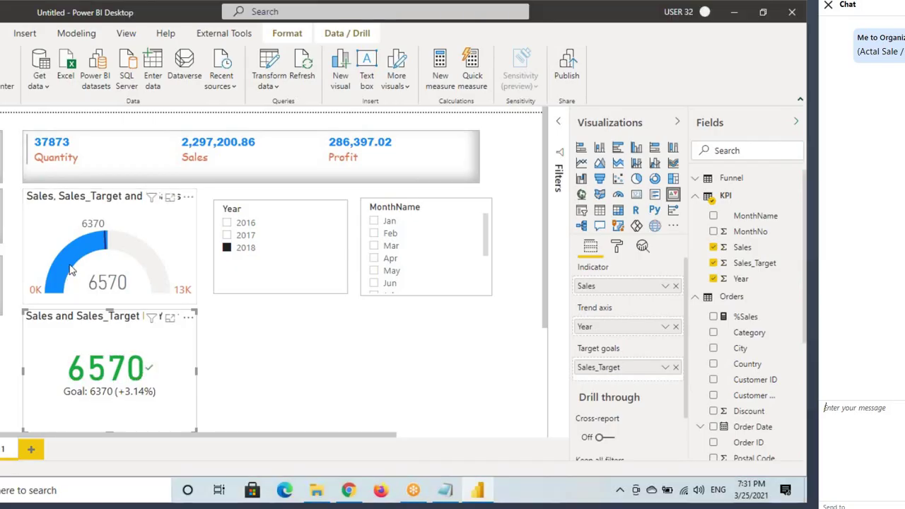
{"action": "mouse_move", "coordinate": [72, 264]}
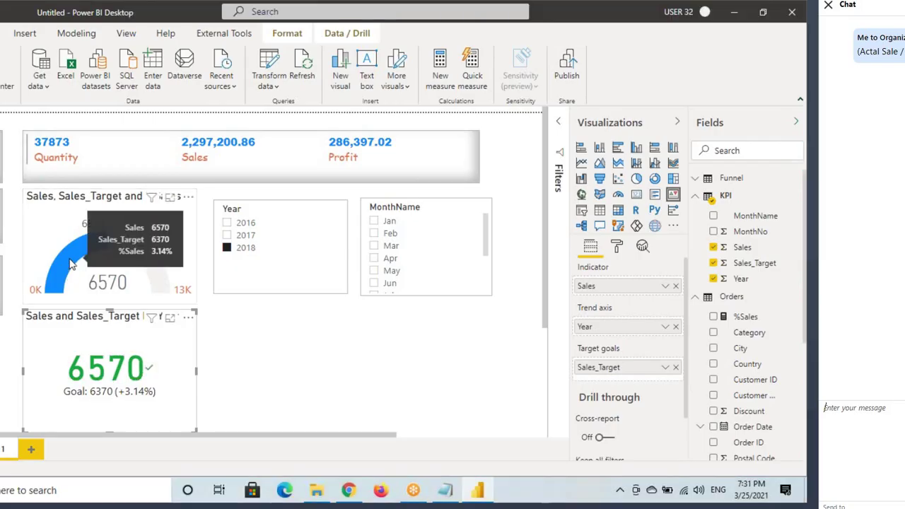
{"action": "left_click_drag", "start_coordinate": [149, 248], "coordinate": [188, 264]}
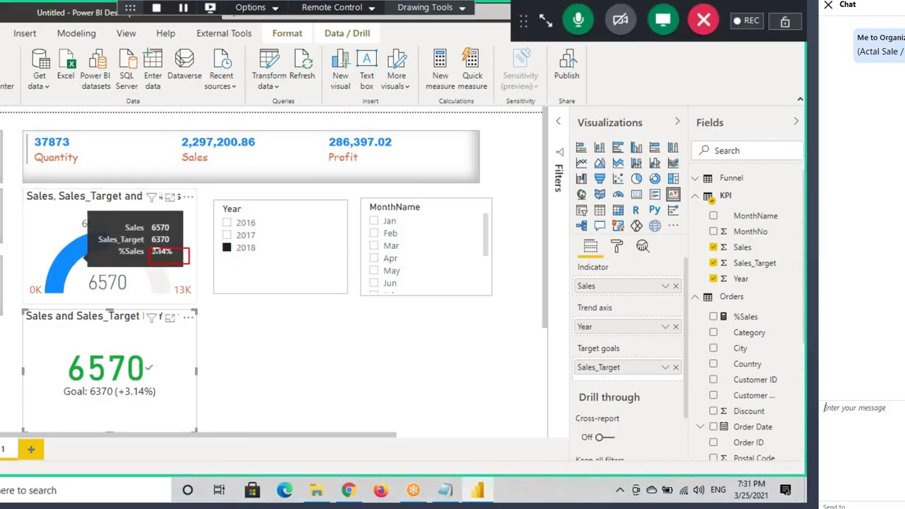
{"action": "key", "text": "Escape"}
- Filter the report to 2017 and compare the KPI visual's deviation with %Sales in the gauge's tooltip, marking both in red
{"action": "left_click", "coordinate": [227, 235]}
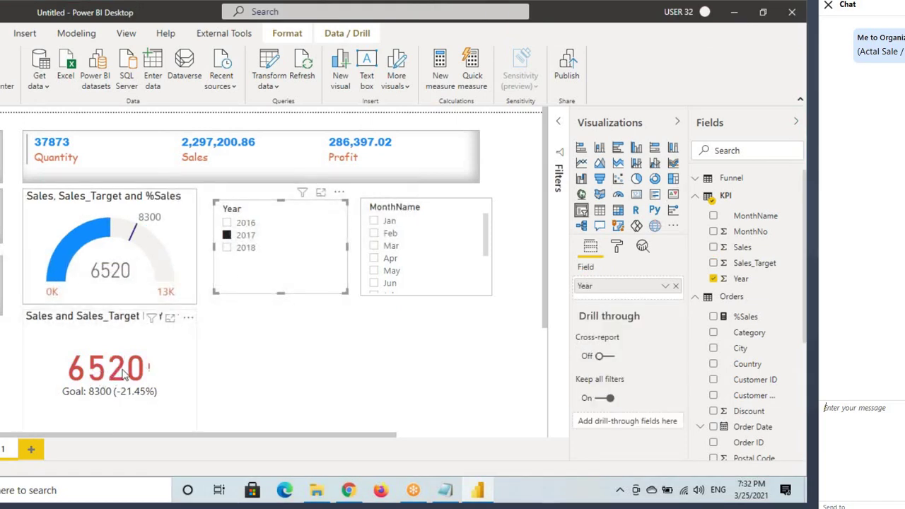
{"action": "mouse_move", "coordinate": [64, 352]}
{"action": "left_mouse_down"}
{"action": "mouse_move", "coordinate": [171, 384]}
{"action": "mouse_move", "coordinate": [214, 330]}
{"action": "left_mouse_up"}
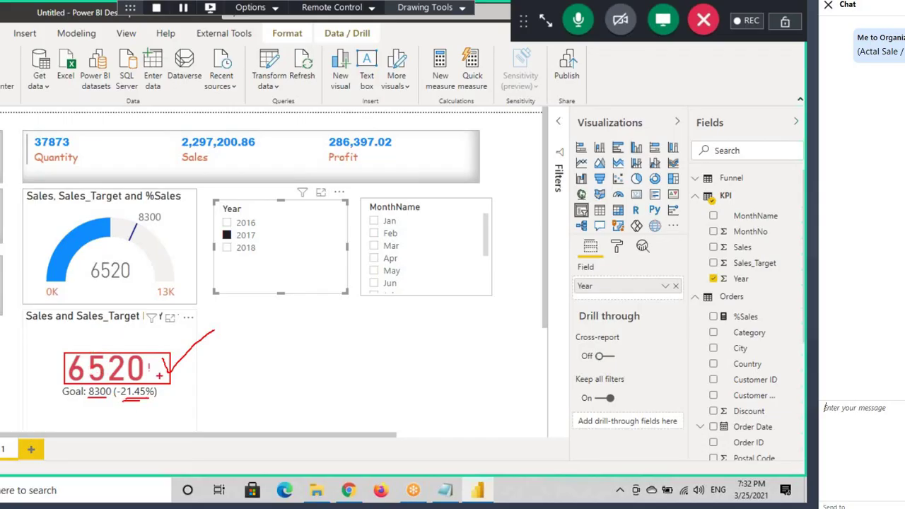
{"action": "mouse_move", "coordinate": [72, 253]}
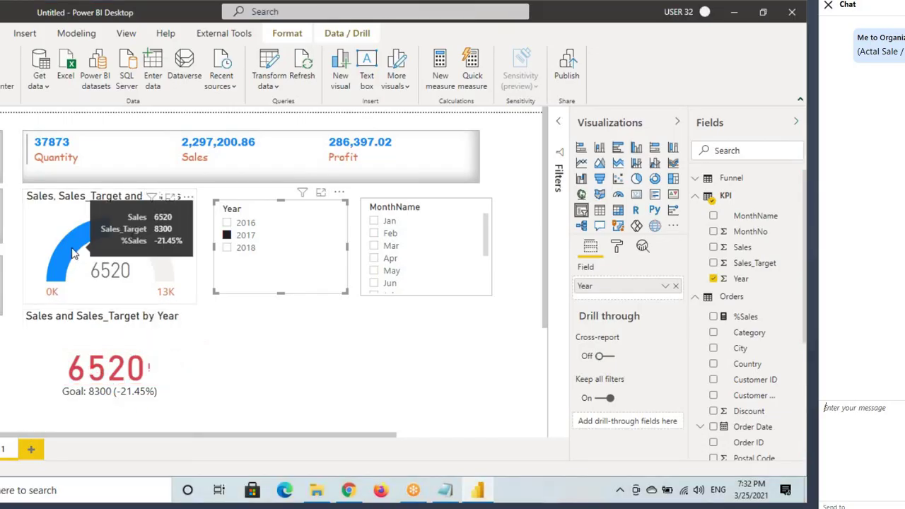
{"action": "left_click_drag", "start_coordinate": [148, 235], "coordinate": [192, 249]}
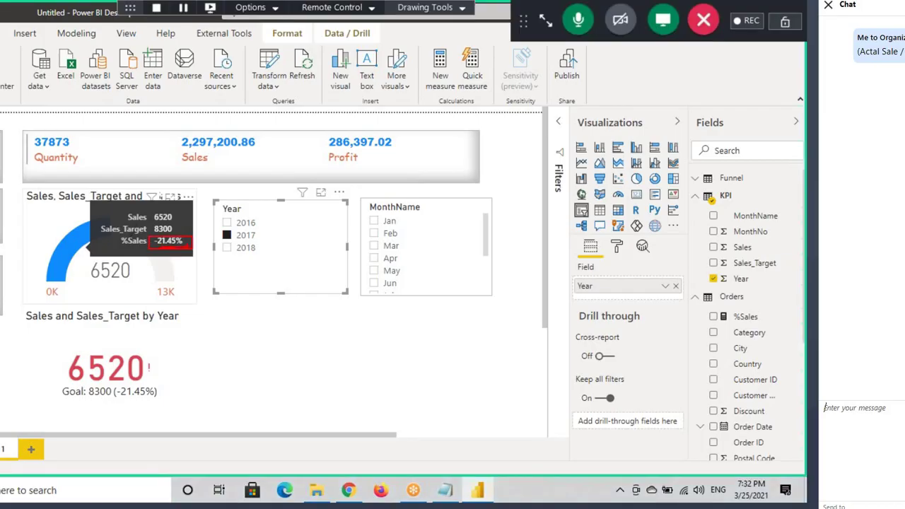
{"action": "key", "text": "Escape"}
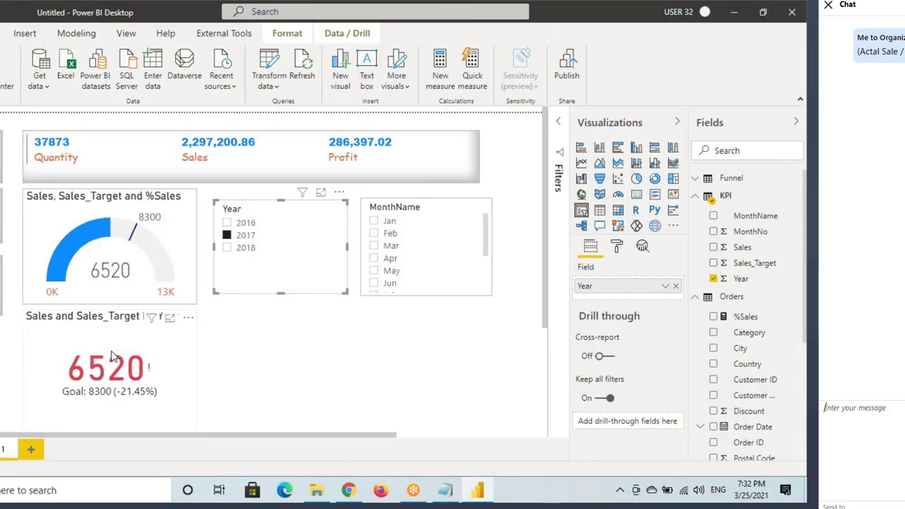
- Filter the report to 2016 and inspect the sales and target values in the KPI visual and the gauge
{"action": "left_click", "coordinate": [227, 223]}
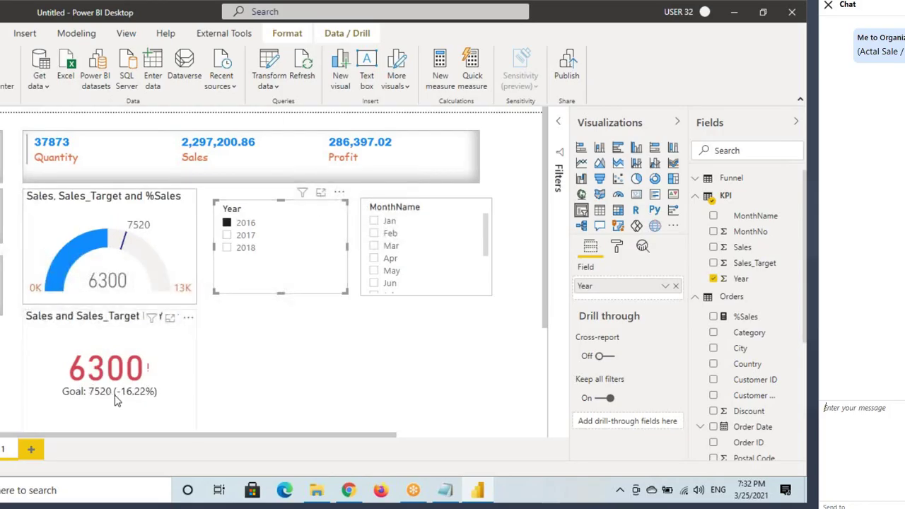
{"action": "left_click", "coordinate": [101, 398]}
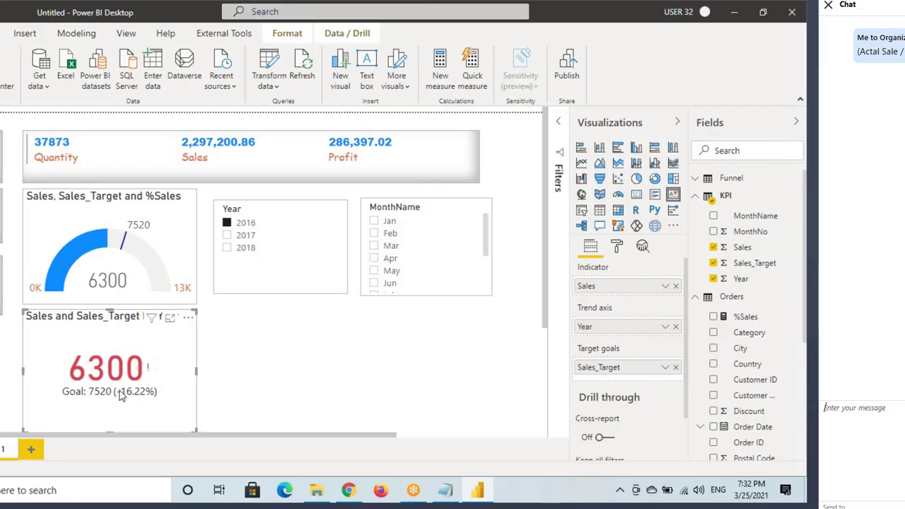
{"action": "left_click", "coordinate": [102, 269]}
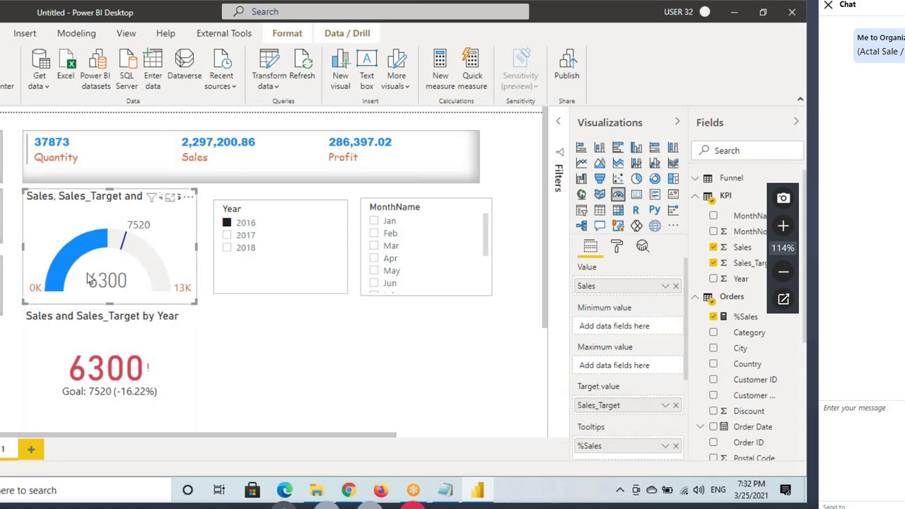
- Open the KPI visual's format options and mark the Indicator setting and the large sales value it controls in red
{"action": "left_click", "coordinate": [101, 359]}
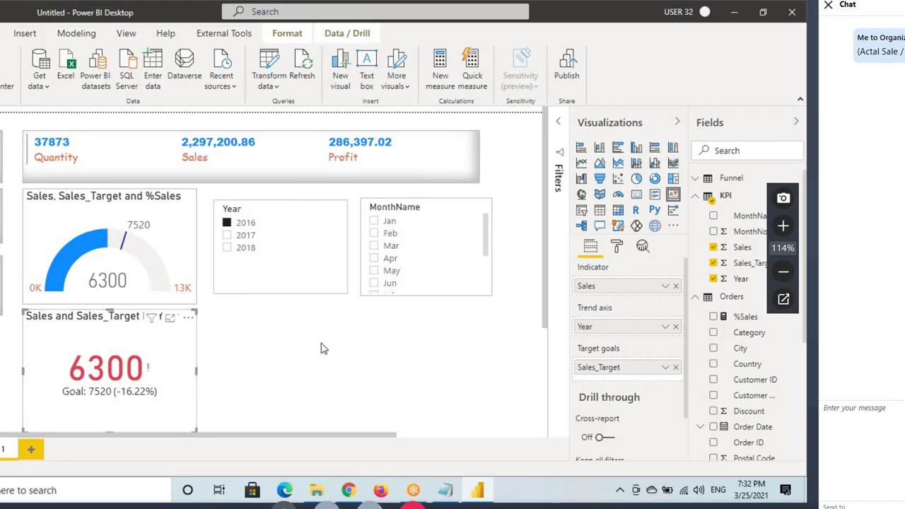
{"action": "left_click", "coordinate": [617, 246]}
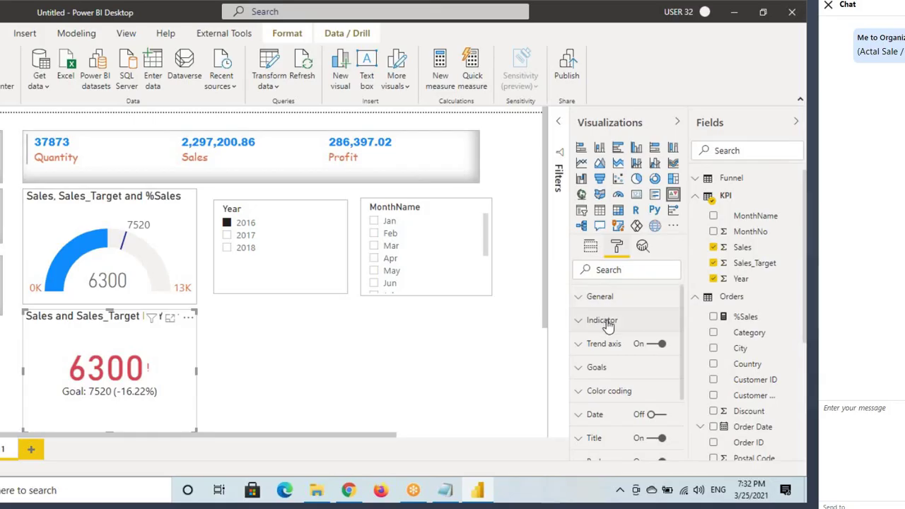
{"action": "left_click_drag", "start_coordinate": [564, 312], "coordinate": [630, 327]}
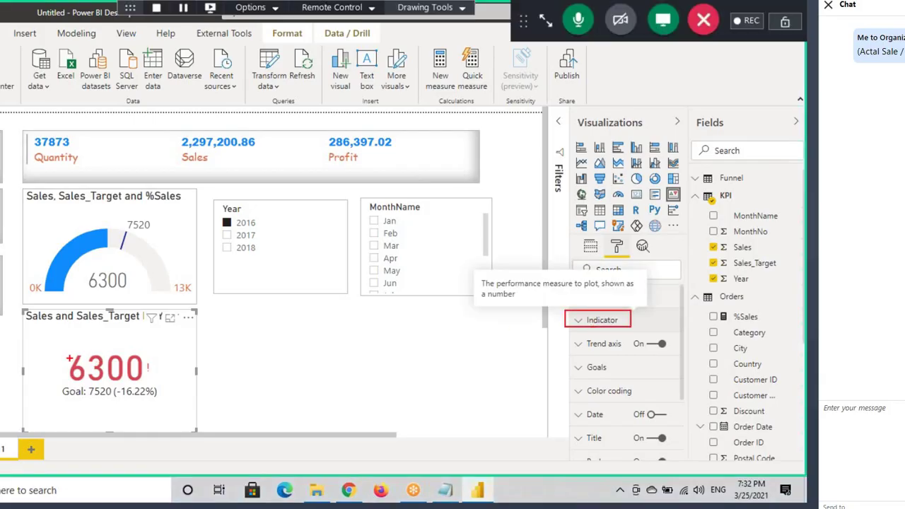
{"action": "mouse_move", "coordinate": [64, 350]}
{"action": "left_mouse_down"}
{"action": "mouse_move", "coordinate": [108, 381]}
{"action": "mouse_move", "coordinate": [152, 386]}
{"action": "left_mouse_up"}
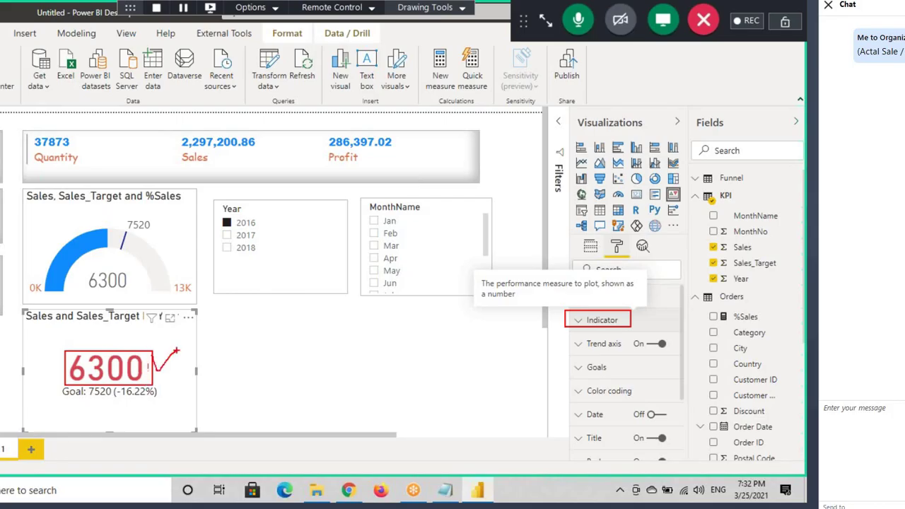
{"action": "left_click_drag", "start_coordinate": [79, 381], "coordinate": [133, 381]}
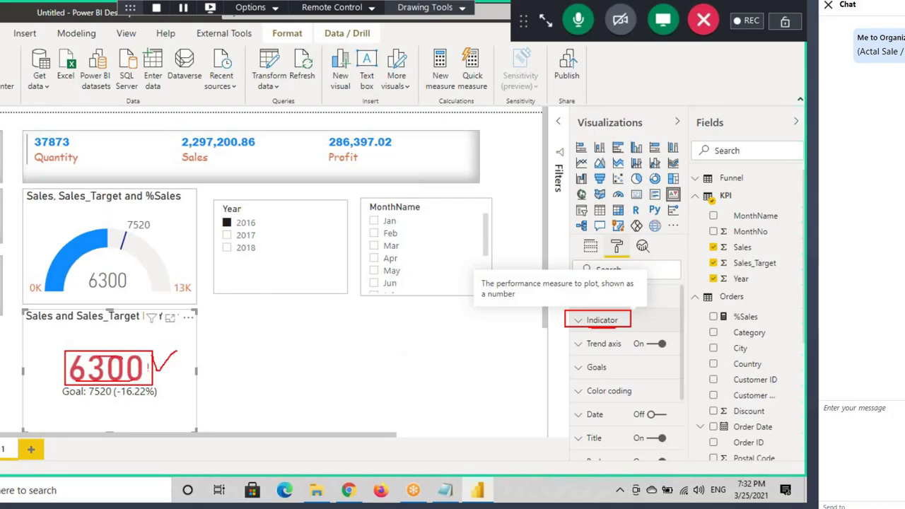
{"action": "left_click_drag", "start_coordinate": [99, 357], "coordinate": [131, 375]}
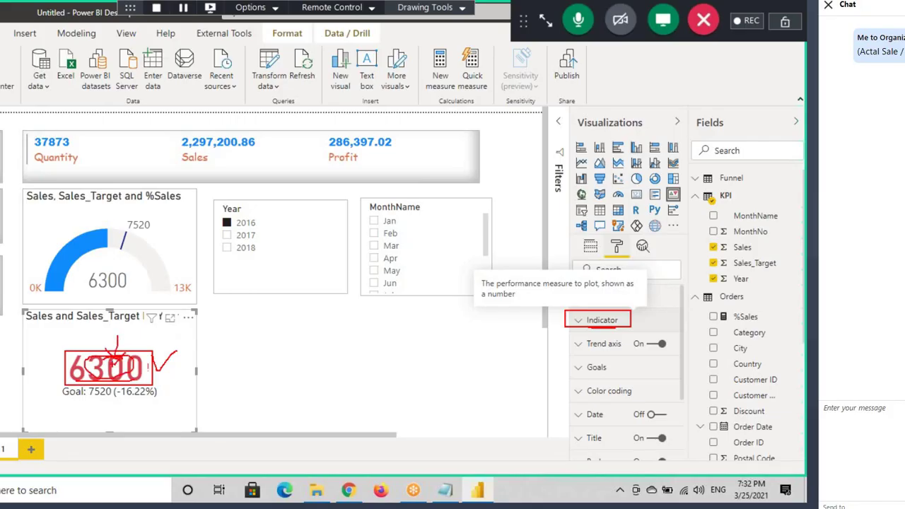
{"action": "key", "text": "Escape"}
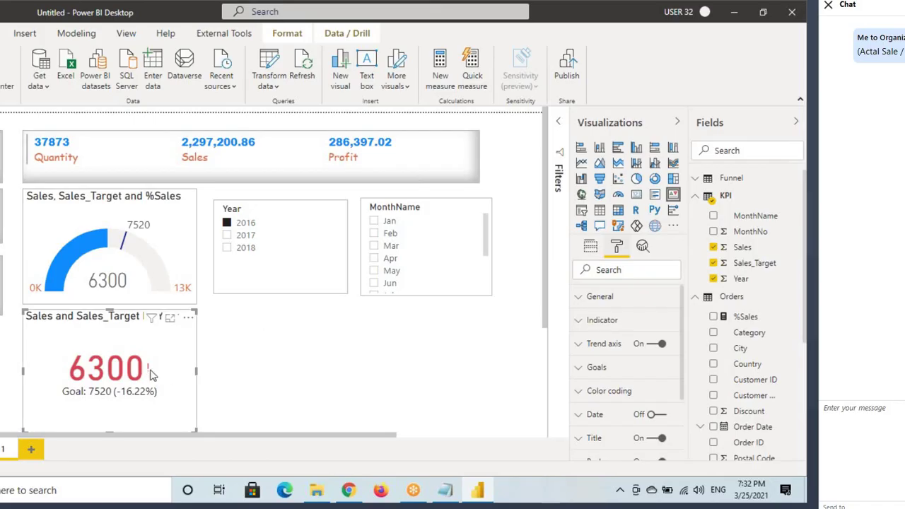
- Mark the status icon beside the KPI value in red and view the Show icon and Icon size options of the Indicator settings
{"action": "left_click_drag", "start_coordinate": [141, 357], "coordinate": [152, 378]}
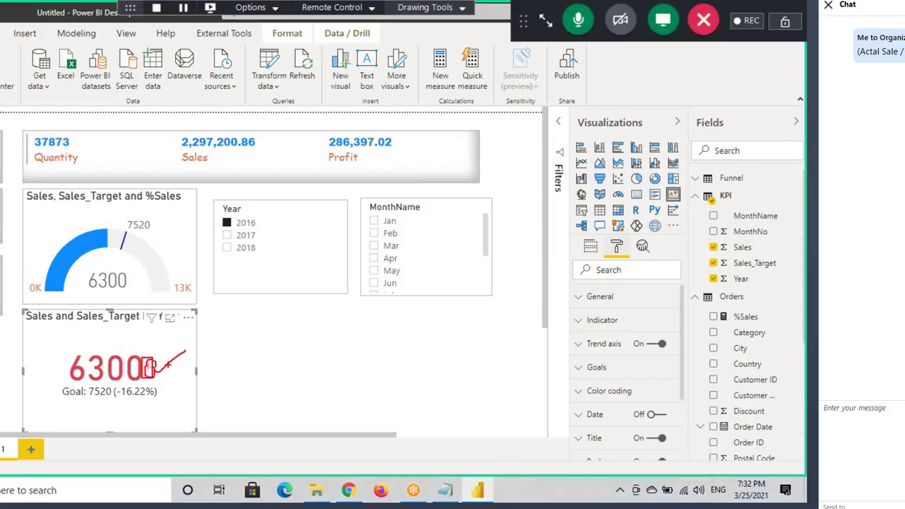
{"action": "key", "text": "Escape"}
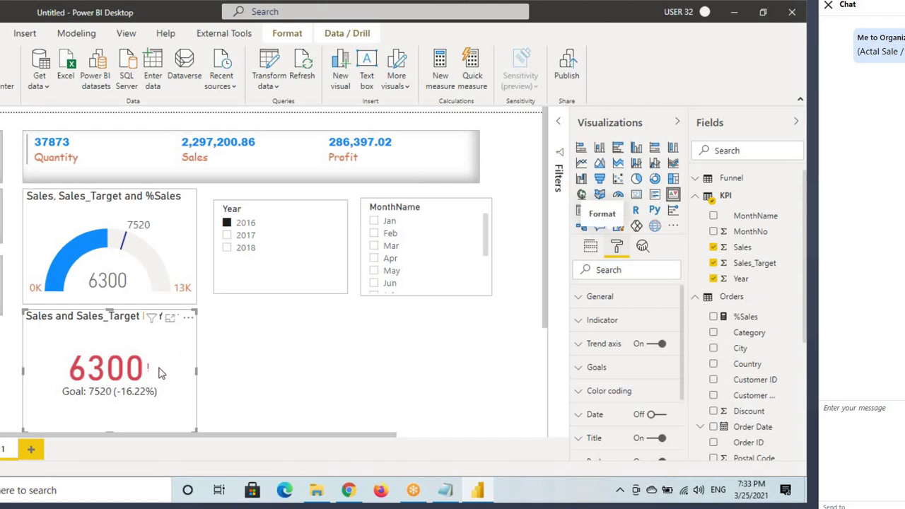
{"action": "left_click", "coordinate": [612, 322]}
{"action": "scroll", "coordinate": [623, 369], "scroll_direction": "down", "scroll_amount": 3}
{"action": "scroll", "coordinate": [619, 386], "scroll_direction": "down", "scroll_amount": 3}
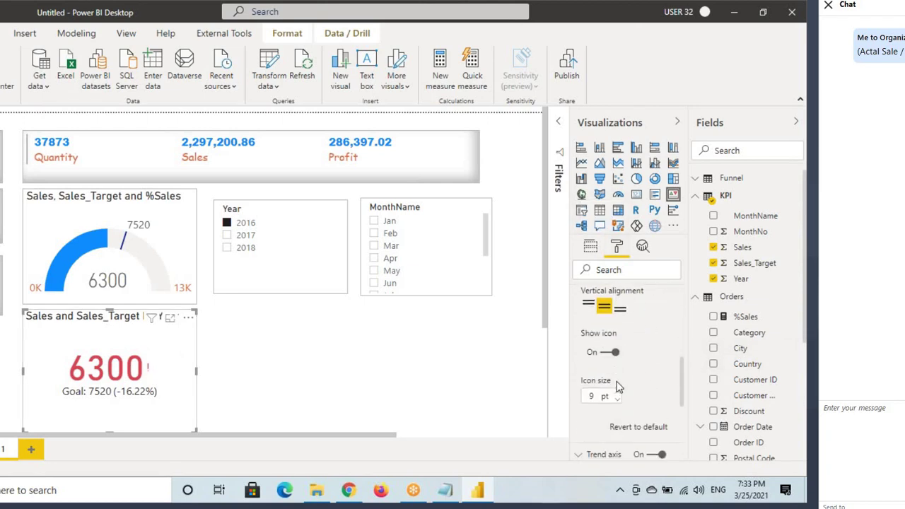
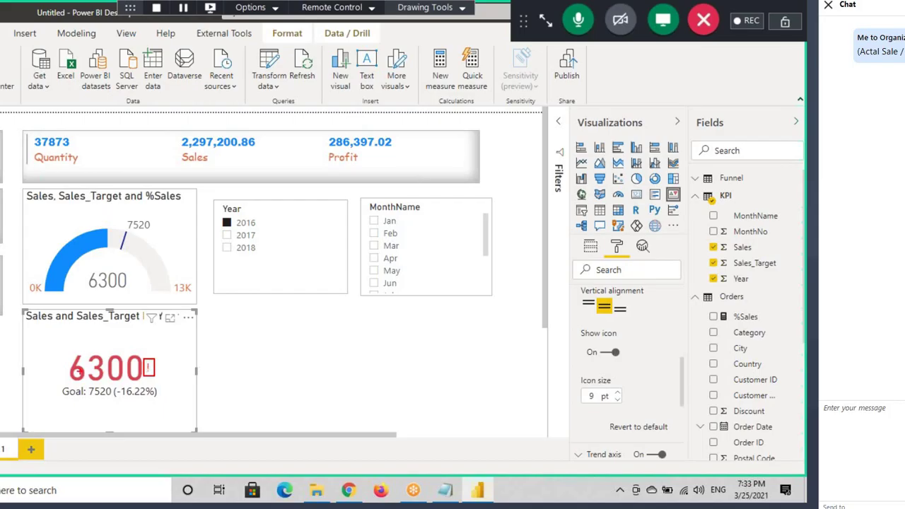
- Filter the report to 2018 and mark the status icon beside the KPI value in red
{"action": "left_click", "coordinate": [245, 247]}
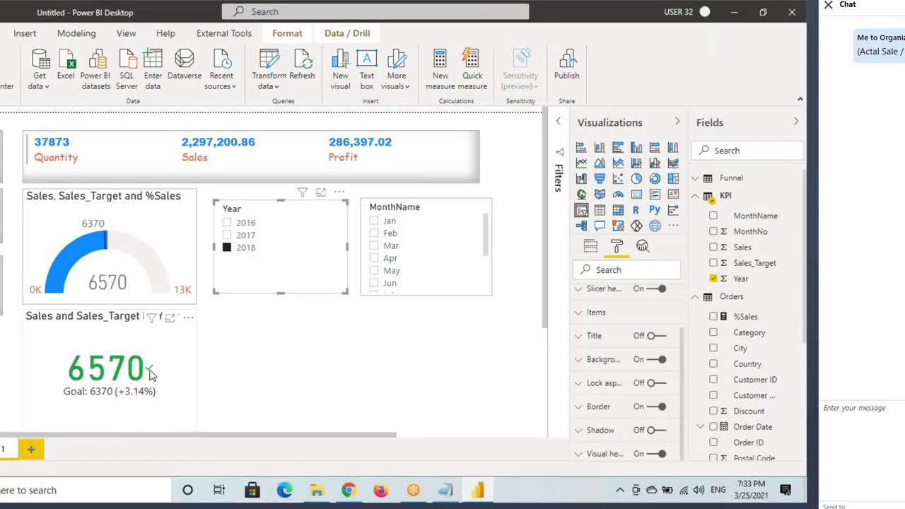
{"action": "key", "text": "ctrl+2"}
{"action": "left_click_drag", "start_coordinate": [147, 358], "coordinate": [175, 383]}
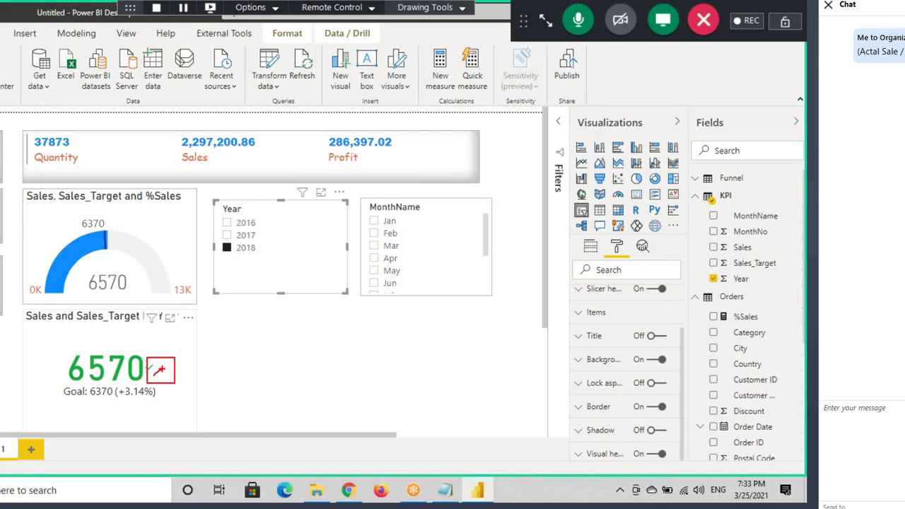
{"action": "key", "text": "Escape"}
- Switch the KPI visual's indicator icon off and on again, and set its icon size to 20 pt
{"action": "left_click", "coordinate": [159, 367]}
{"action": "scroll", "coordinate": [609, 323], "scroll_direction": "up", "scroll_amount": 3}
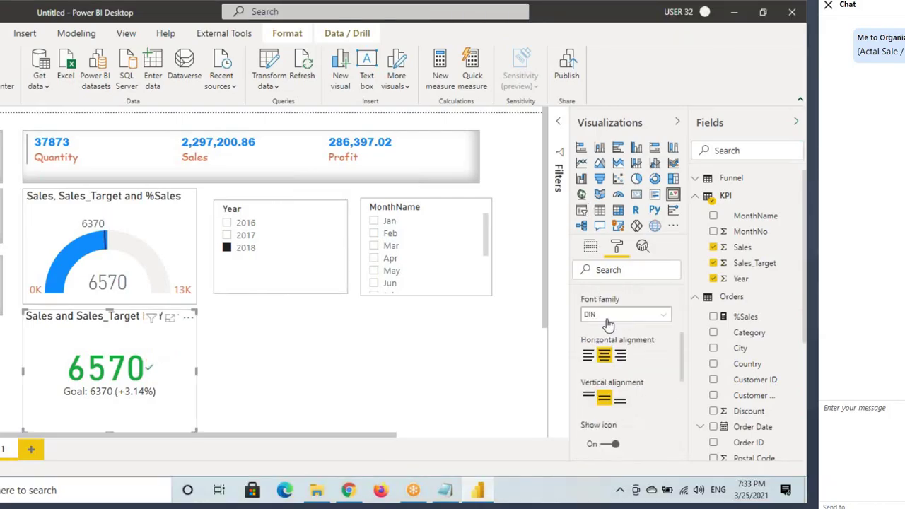
{"action": "scroll", "coordinate": [608, 323], "scroll_direction": "up", "scroll_amount": 1}
{"action": "scroll", "coordinate": [615, 346], "scroll_direction": "down", "scroll_amount": 5}
{"action": "scroll", "coordinate": [620, 370], "scroll_direction": "up", "scroll_amount": 3}
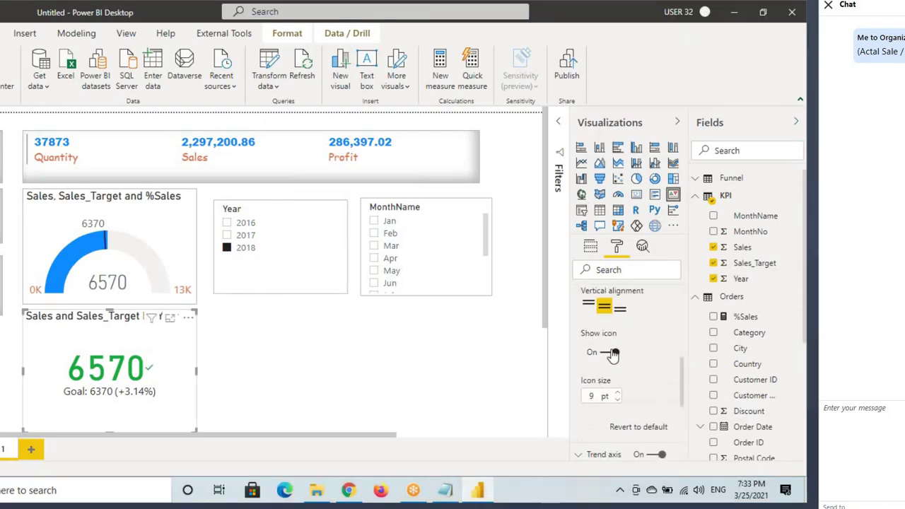
{"action": "left_click", "coordinate": [605, 353]}
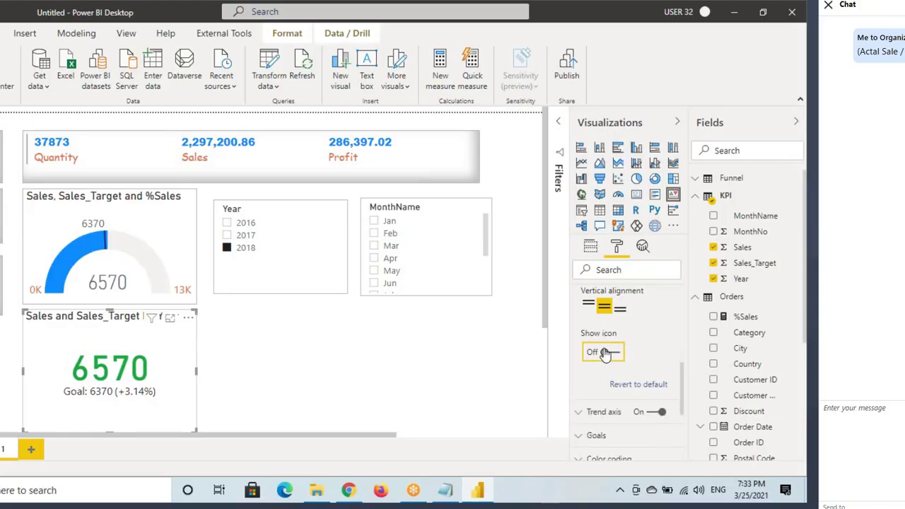
{"action": "left_click", "coordinate": [605, 352]}
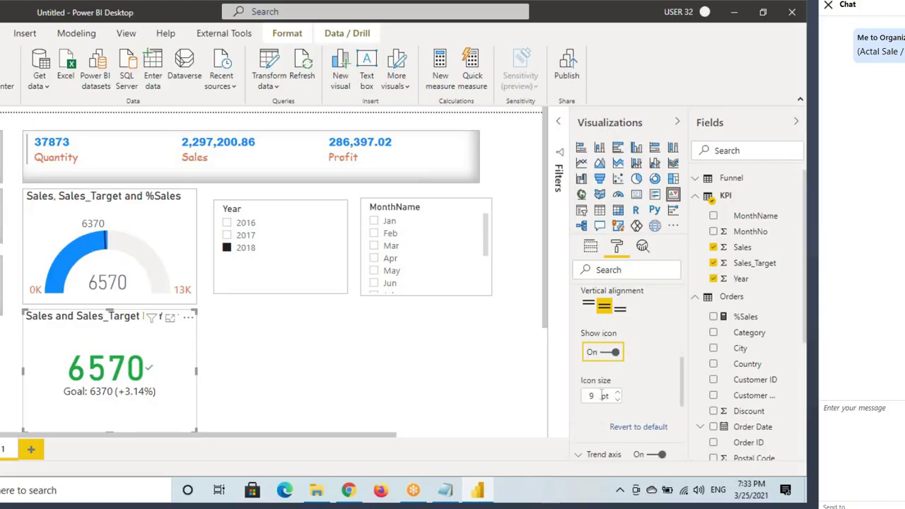
{"action": "left_click", "coordinate": [602, 396]}
{"action": "type", "text": "20"}
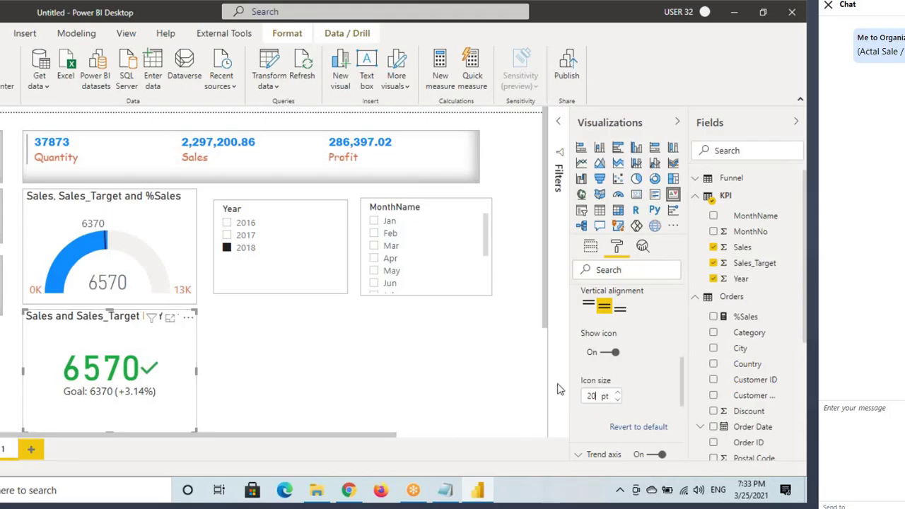
{"action": "scroll", "coordinate": [602, 389], "scroll_direction": "up", "scroll_amount": 5}
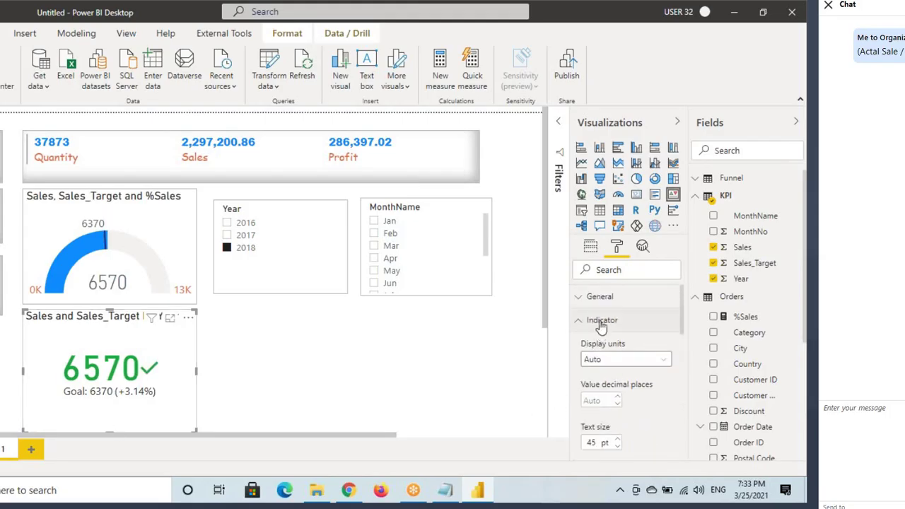
{"action": "left_click", "coordinate": [601, 321]}
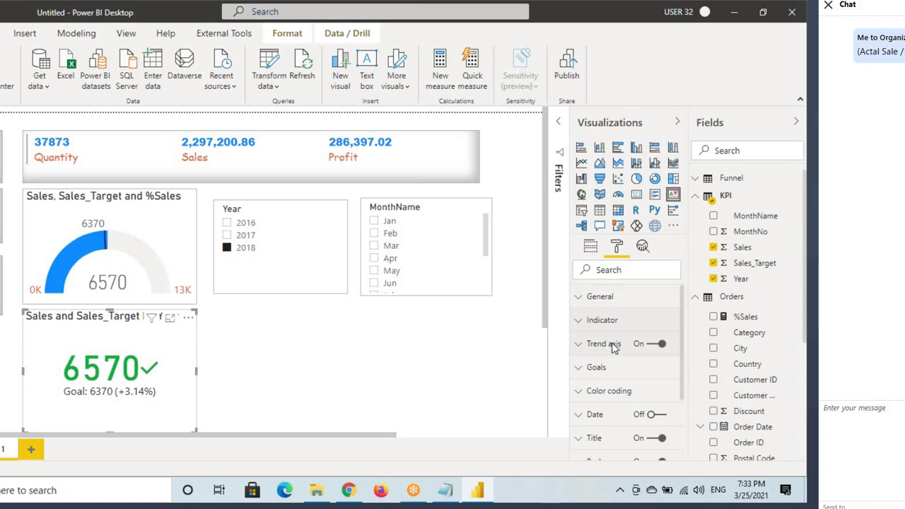
- Clear the Year filter, trace the KPI visual's trend area in red and set the trend axis transparency to 14 %
{"action": "left_click", "coordinate": [320, 210]}
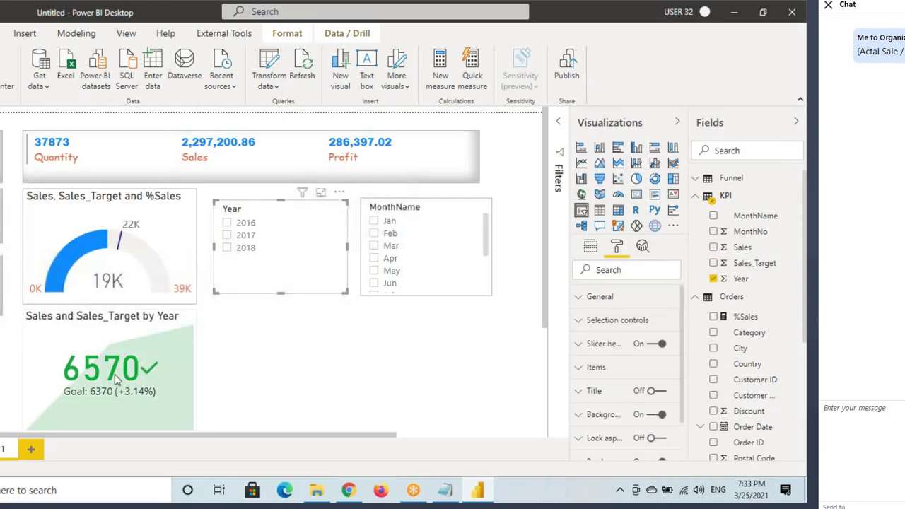
{"action": "left_click", "coordinate": [159, 360]}
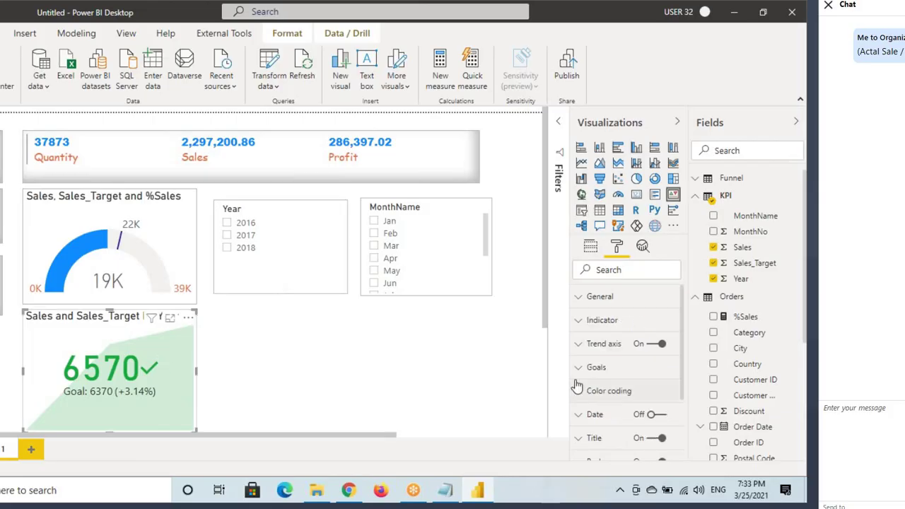
{"action": "left_click", "coordinate": [600, 344]}
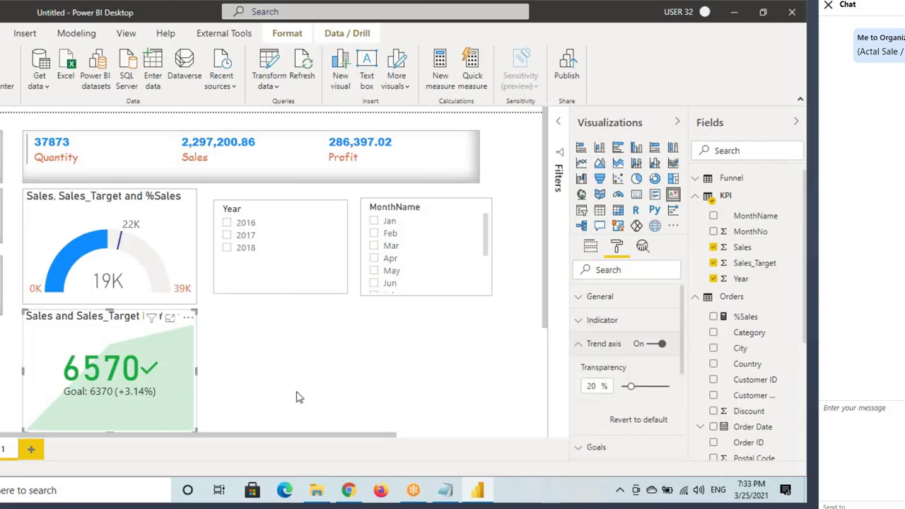
{"action": "left_click_drag", "start_coordinate": [29, 430], "coordinate": [75, 368]}
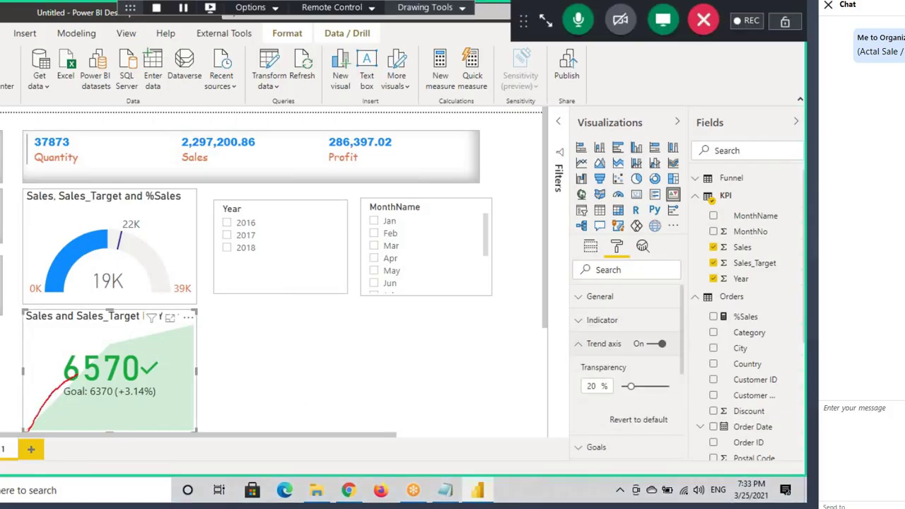
{"action": "left_click_drag", "start_coordinate": [127, 342], "coordinate": [197, 325]}
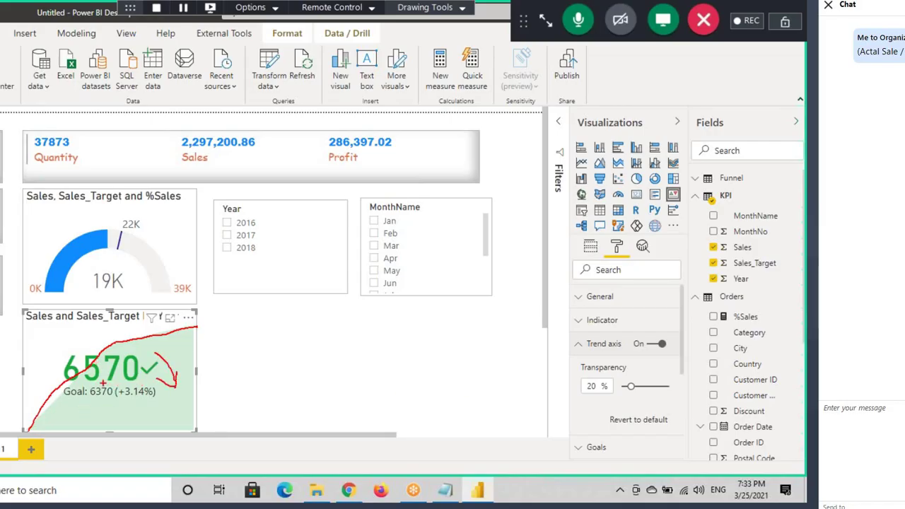
{"action": "mouse_move", "coordinate": [629, 387]}
{"action": "left_mouse_down"}
{"action": "mouse_move", "coordinate": [662, 388]}
{"action": "mouse_move", "coordinate": [626, 388]}
{"action": "left_mouse_up"}
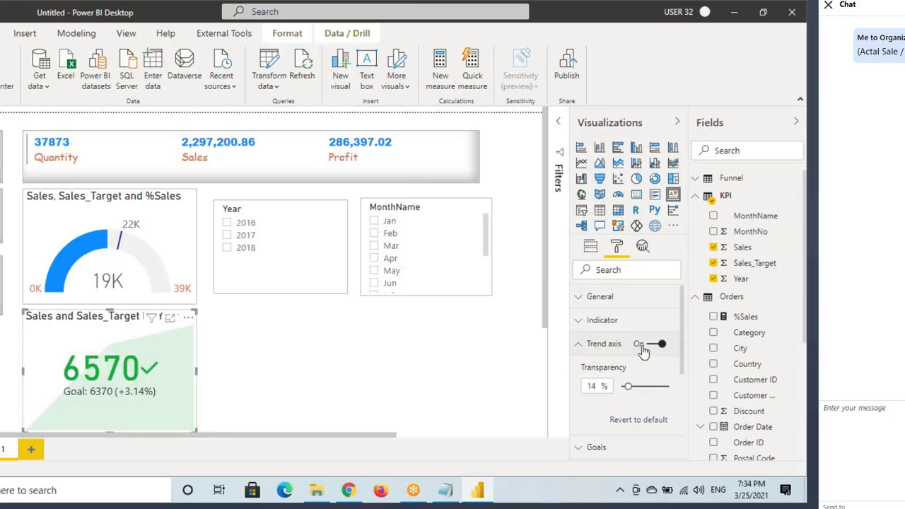
- Filter the report to 2018 and mark the KPI visual's goal line with its deviation in red
{"action": "left_click", "coordinate": [238, 247]}
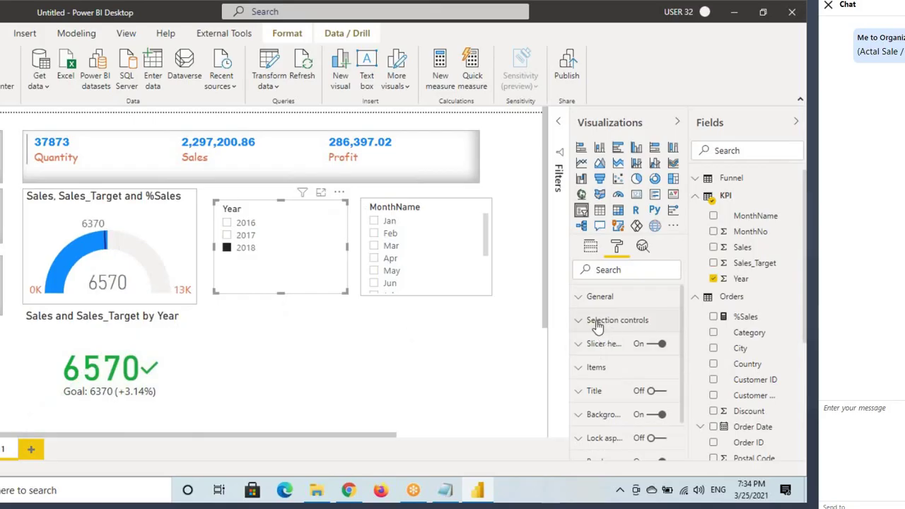
{"action": "left_click", "coordinate": [133, 357]}
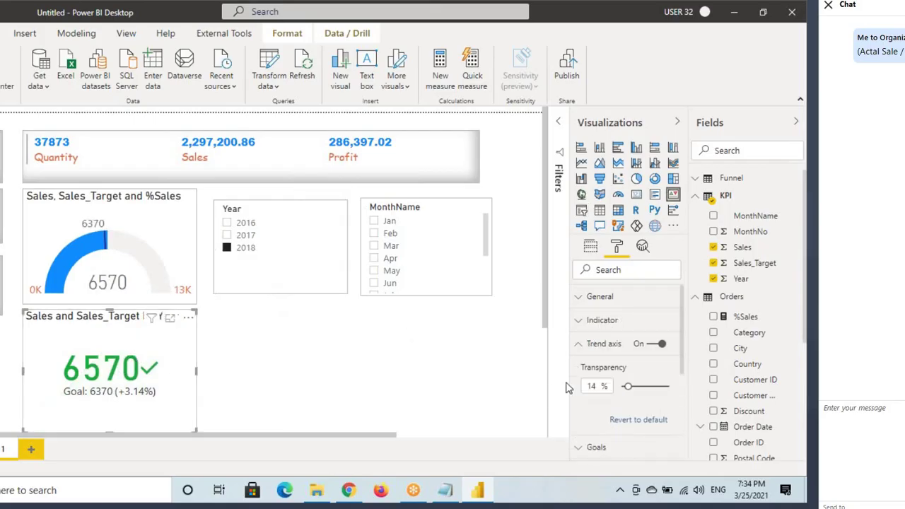
{"action": "left_click", "coordinate": [599, 345]}
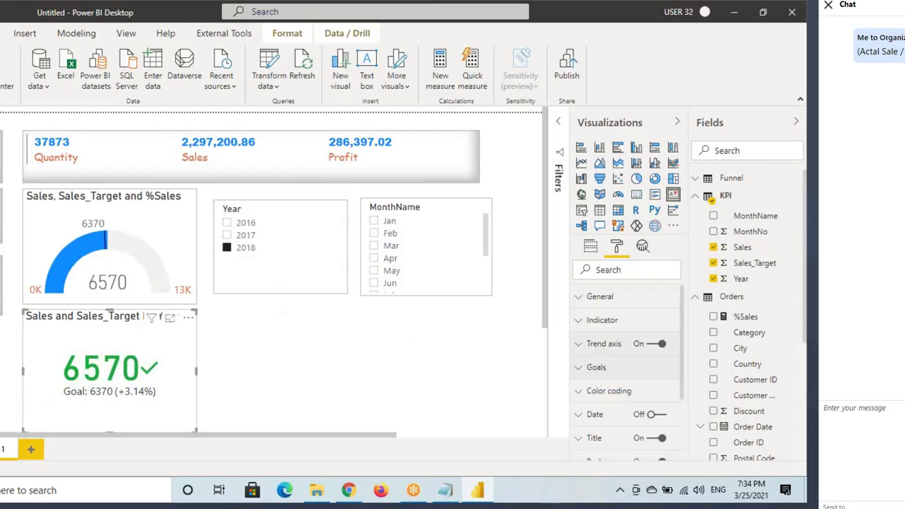
{"action": "left_click_drag", "start_coordinate": [56, 386], "coordinate": [169, 402]}
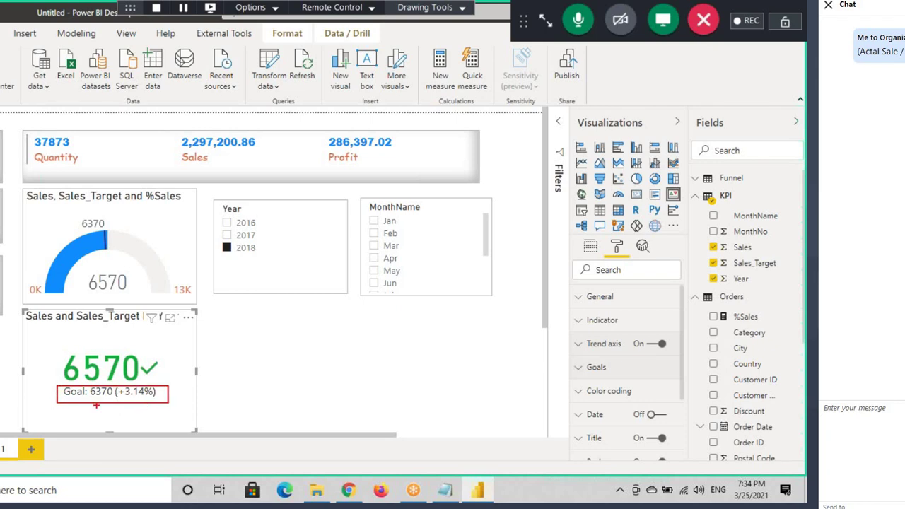
{"action": "left_click_drag", "start_coordinate": [70, 400], "coordinate": [125, 400]}
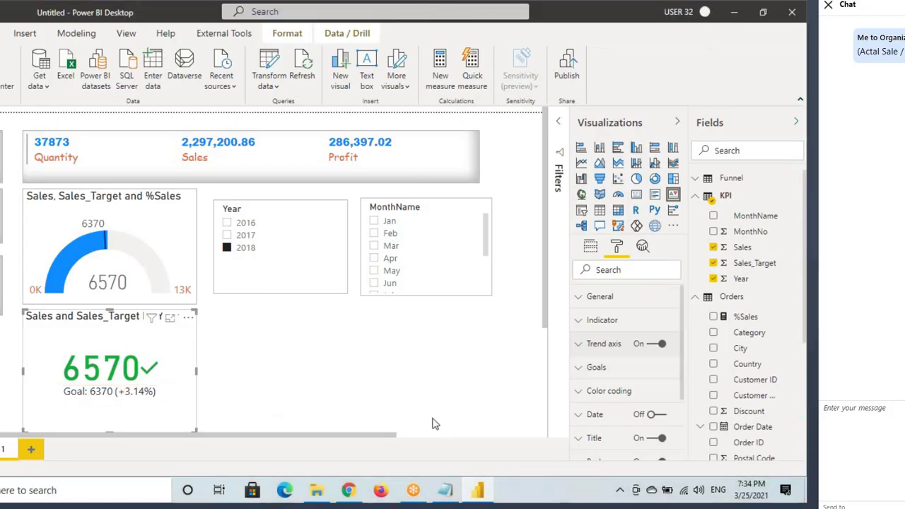
- Turn off the Goal label in the KPI visual's Goals settings, and mark its former place and the Distance option in red
{"action": "left_click", "coordinate": [593, 370]}
{"action": "scroll", "coordinate": [617, 380], "scroll_direction": "down", "scroll_amount": 2}
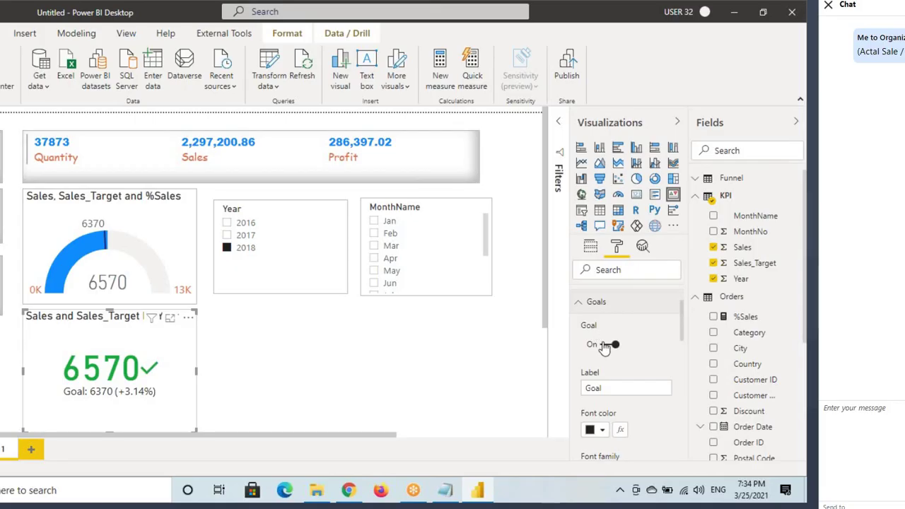
{"action": "left_click", "coordinate": [608, 345]}
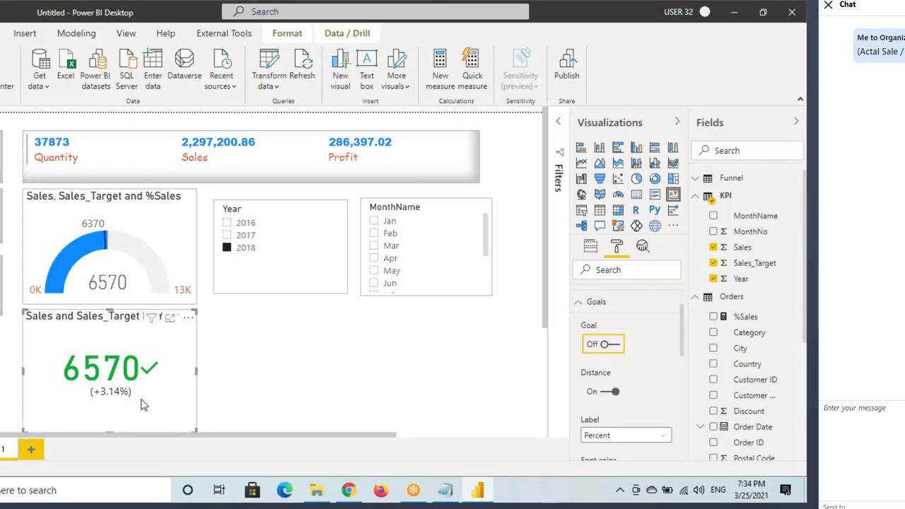
{"action": "left_click_drag", "start_coordinate": [62, 384], "coordinate": [100, 404]}
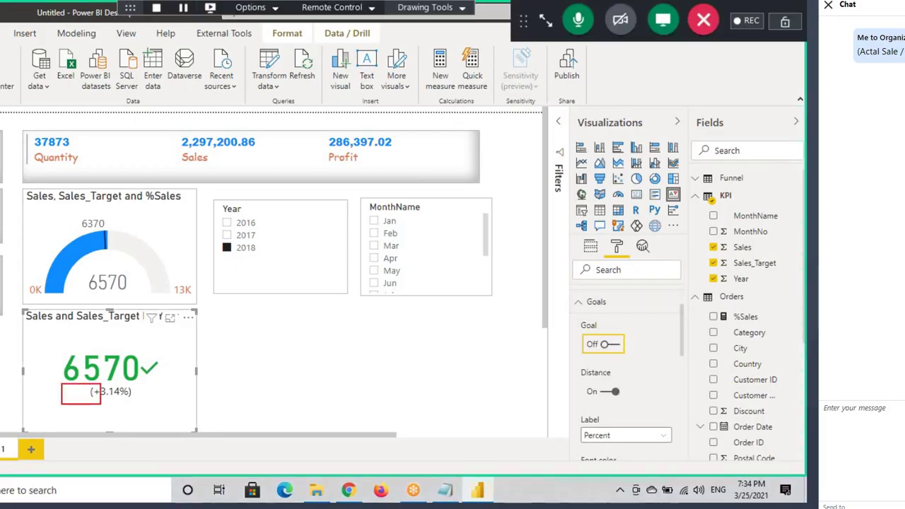
{"action": "left_click_drag", "start_coordinate": [578, 385], "coordinate": [634, 385]}
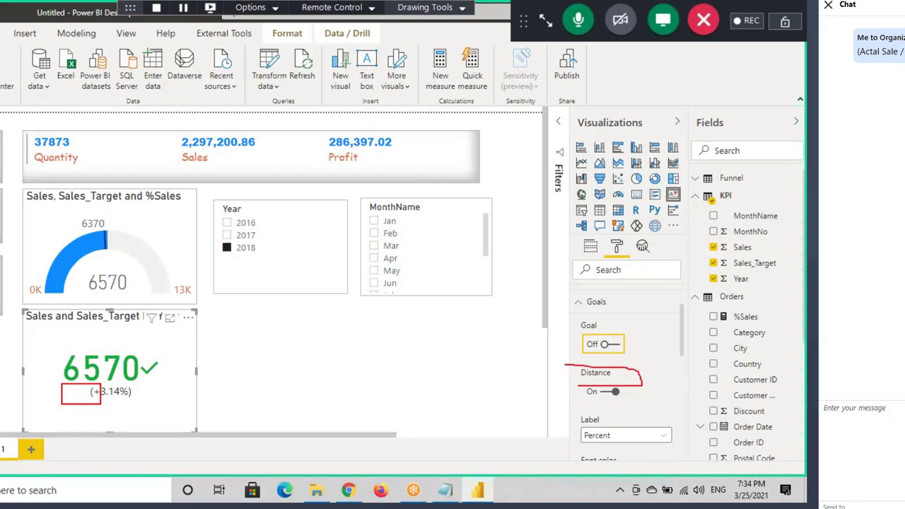
- Mark the Goal and Distance options in the KPI visual's Goals settings in red, and turn off Distance
{"action": "left_click_drag", "start_coordinate": [571, 329], "coordinate": [639, 328]}
{"action": "left_click_drag", "start_coordinate": [574, 378], "coordinate": [619, 379]}
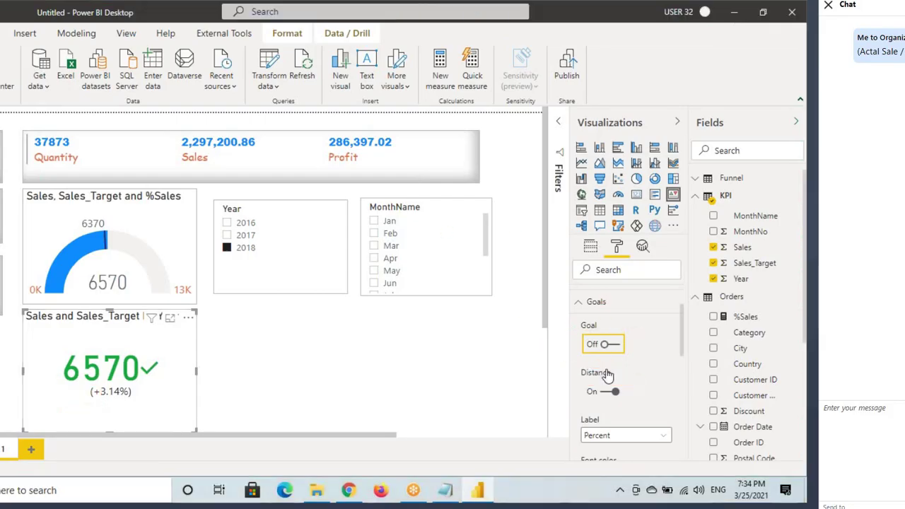
{"action": "left_click", "coordinate": [609, 392]}
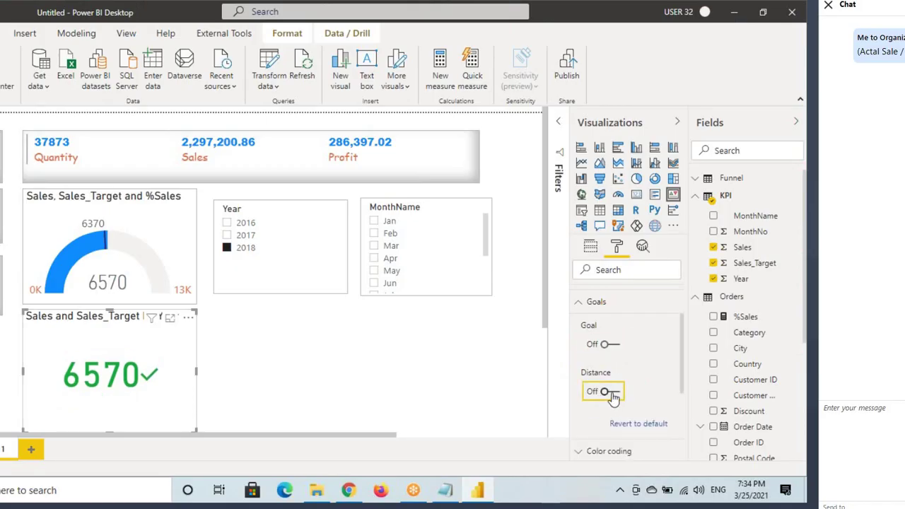
- Turn the KPI visual's Goal label back on and change its label text to Target
{"action": "left_click", "coordinate": [610, 345]}
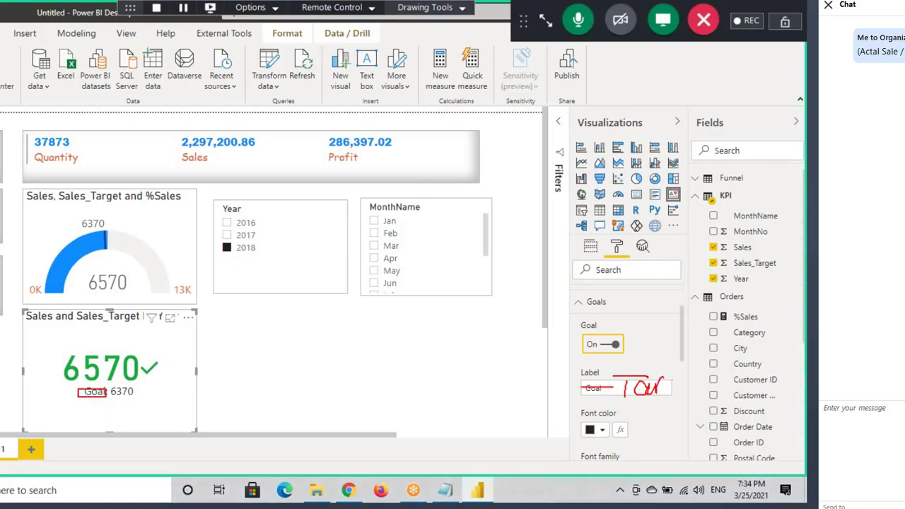
{"action": "key", "text": "Tab"}
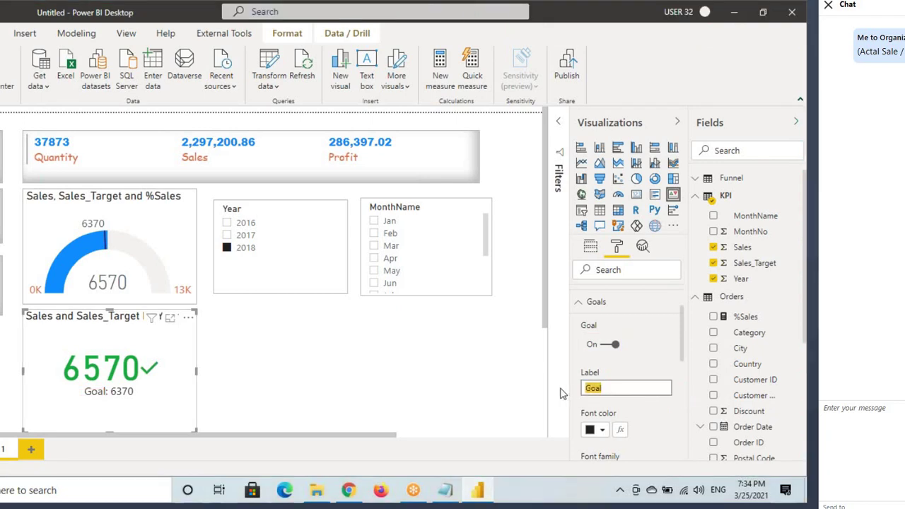
{"action": "type", "text": "Target"}
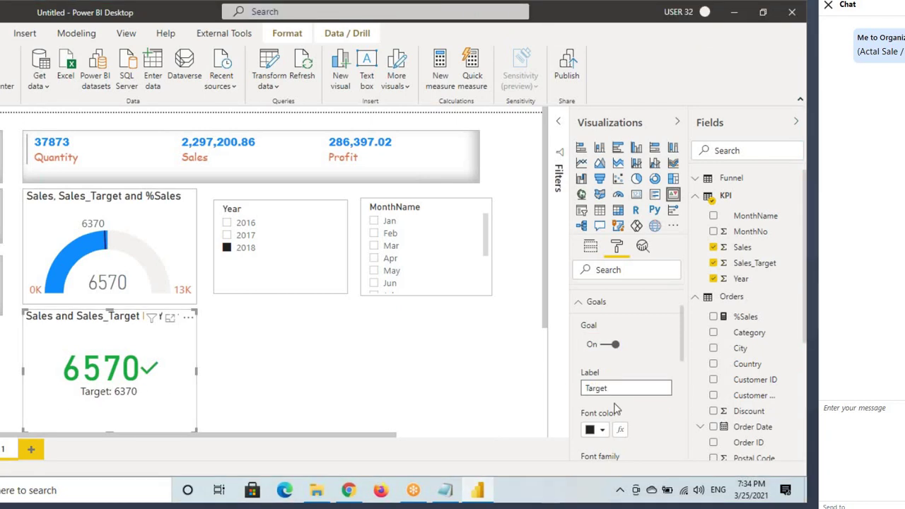
- Try gold as the KPI goal label's font color, and settle on orange
{"action": "scroll", "coordinate": [608, 353], "scroll_direction": "down", "scroll_amount": 3}
{"action": "left_click", "coordinate": [599, 300]}
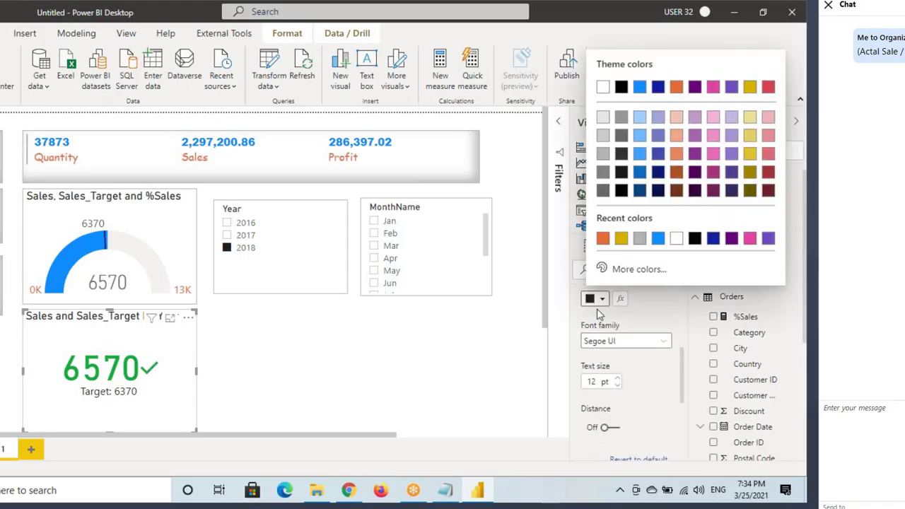
{"action": "left_click", "coordinate": [620, 239]}
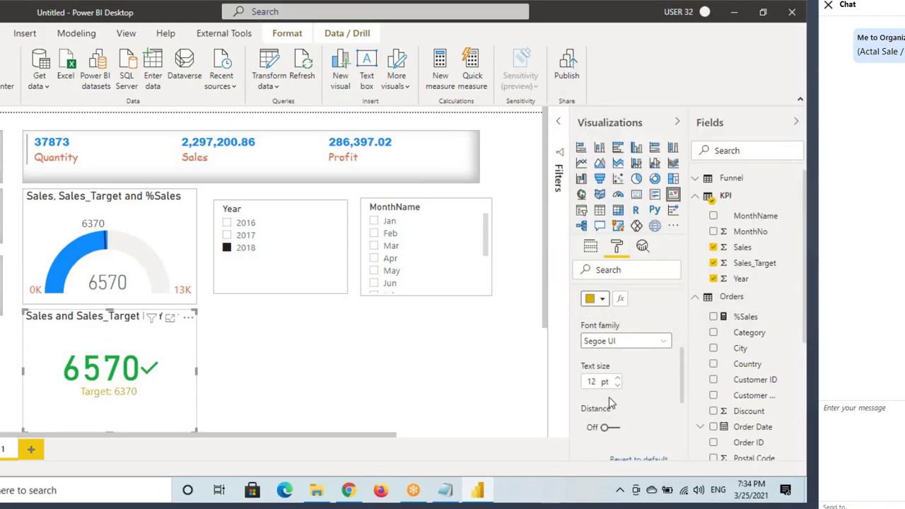
{"action": "left_click", "coordinate": [601, 300]}
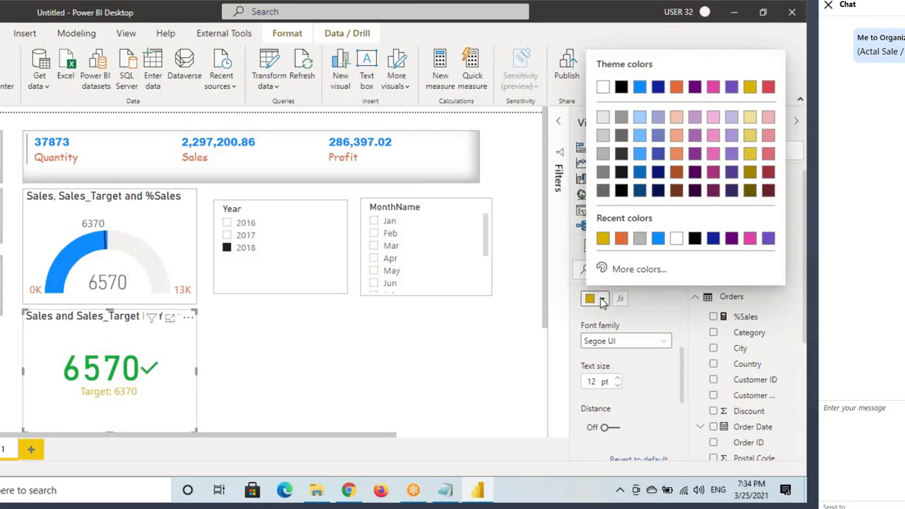
{"action": "left_click", "coordinate": [621, 239]}
- Turn the KPI visual's Distance back on and set its font color to blue
{"action": "left_click", "coordinate": [608, 428]}
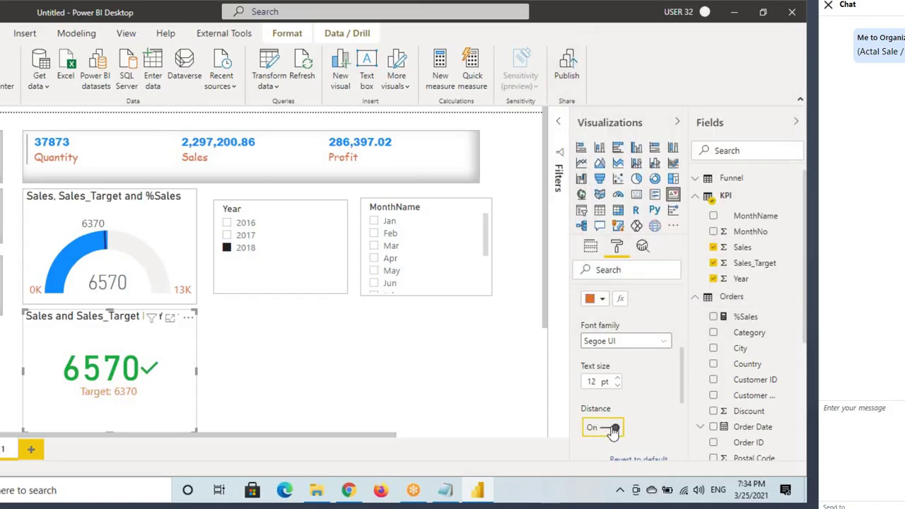
{"action": "scroll", "coordinate": [609, 413], "scroll_direction": "down", "scroll_amount": 3}
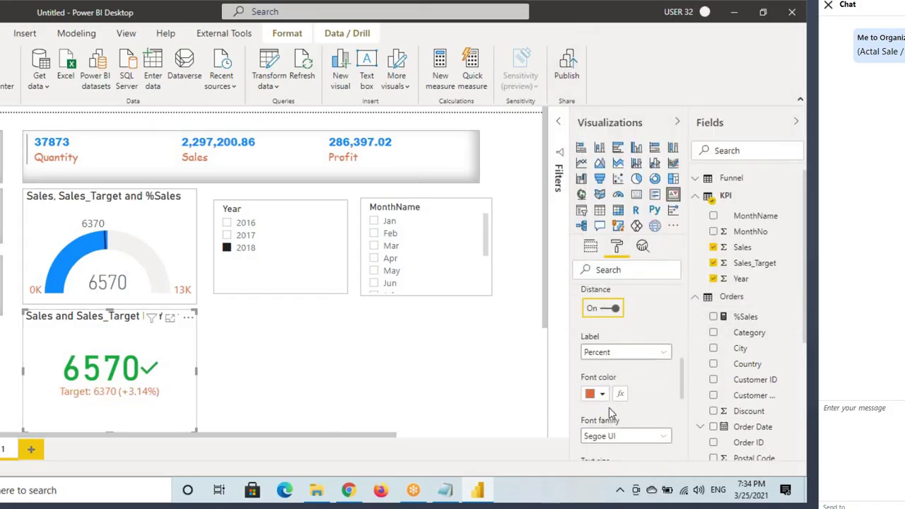
{"action": "left_click", "coordinate": [600, 382]}
{"action": "left_click", "coordinate": [657, 322]}
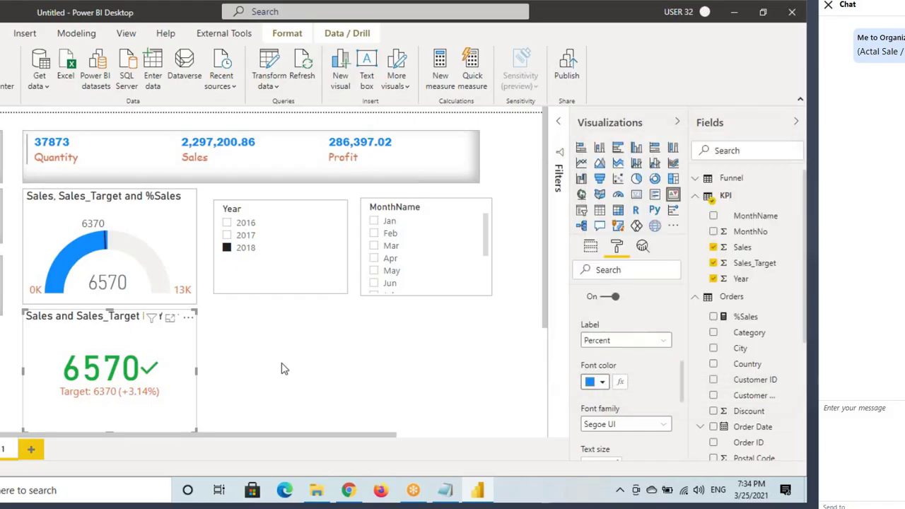
- Mark the KPI visual's distance label setting in red, set it to Value, and filter the report to 2017
{"action": "scroll", "coordinate": [624, 362], "scroll_direction": "down", "scroll_amount": 2}
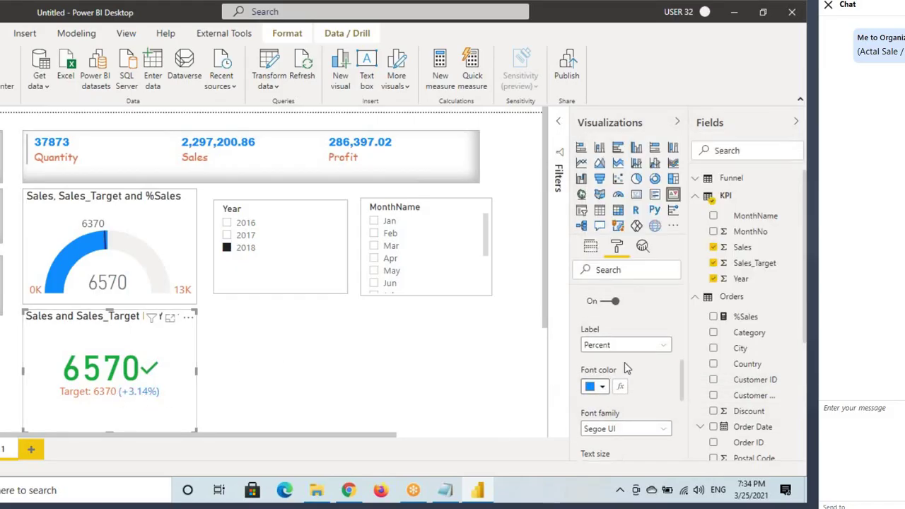
{"action": "scroll", "coordinate": [624, 362], "scroll_direction": "up", "scroll_amount": 3}
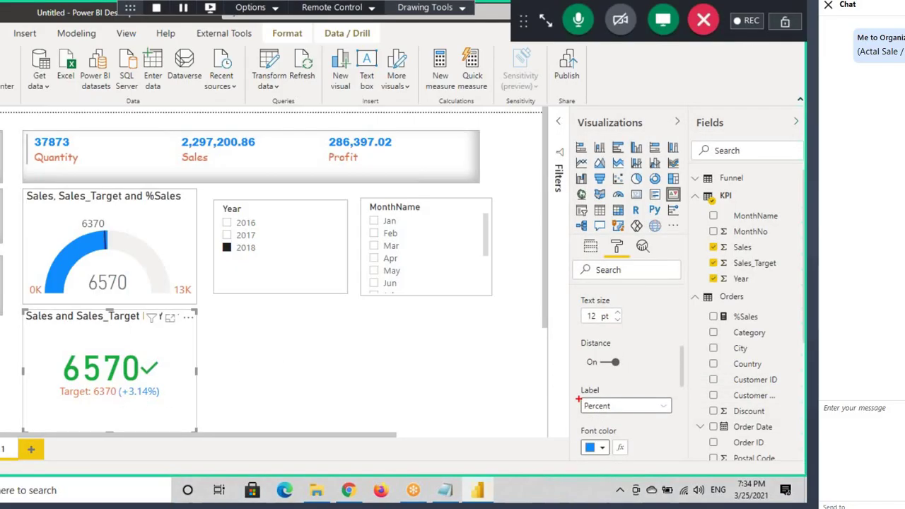
{"action": "left_click_drag", "start_coordinate": [578, 400], "coordinate": [666, 414]}
{"action": "left_click", "coordinate": [618, 407]}
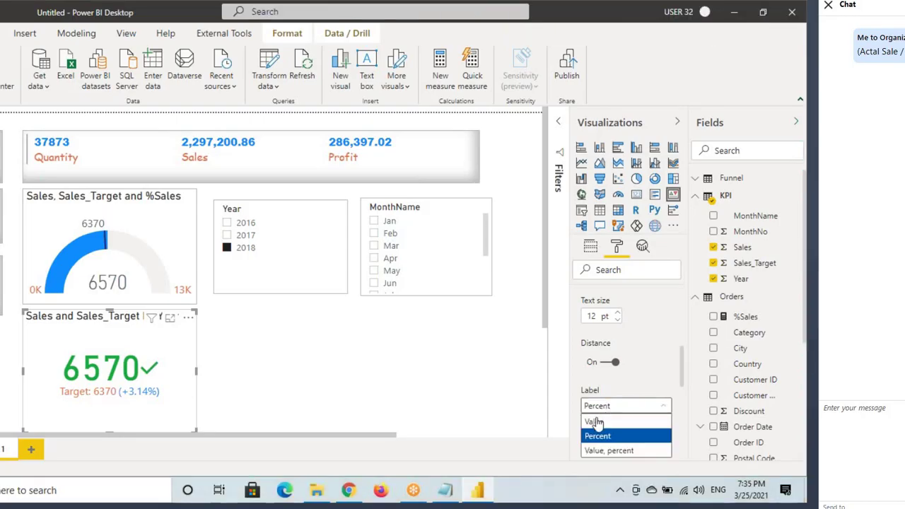
{"action": "left_click", "coordinate": [594, 424]}
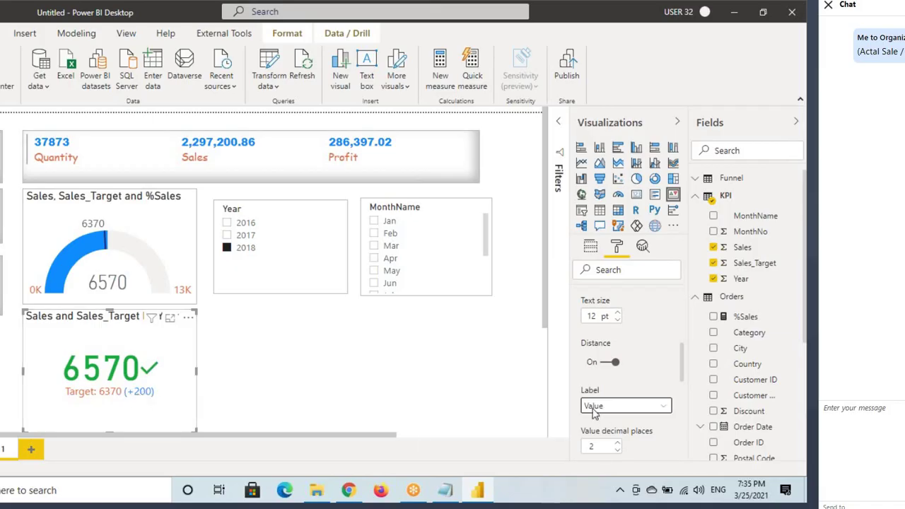
{"action": "left_click", "coordinate": [245, 234]}
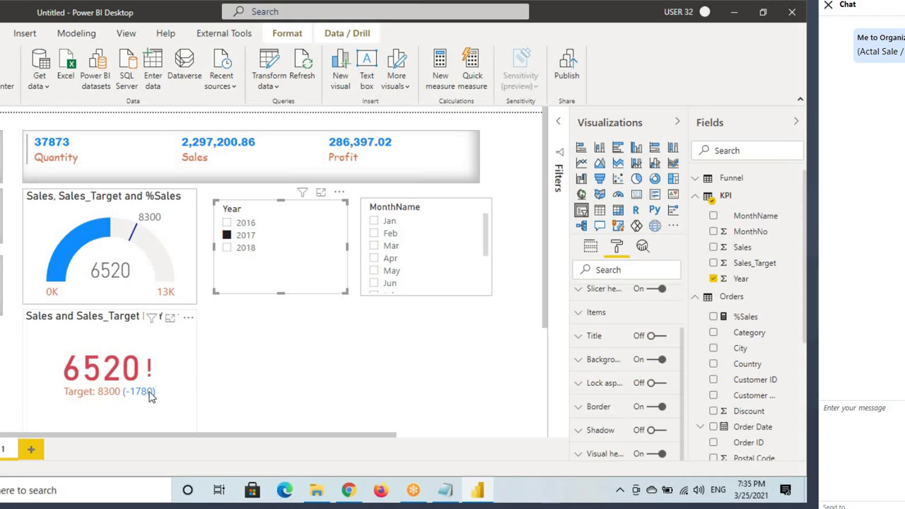
- Select the KPI visual again, try Percent as its distance label, and set it to Value, percent
{"action": "left_click", "coordinate": [138, 397]}
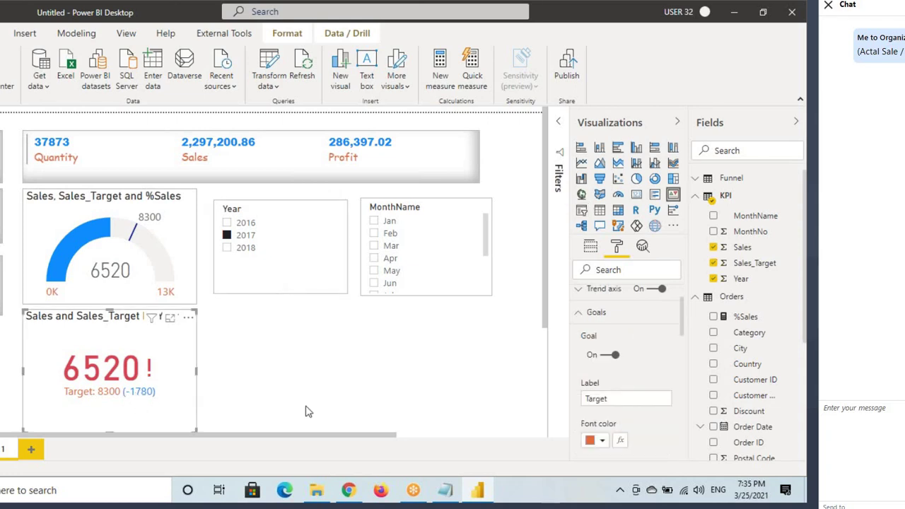
{"action": "scroll", "coordinate": [640, 410], "scroll_direction": "down", "scroll_amount": 1}
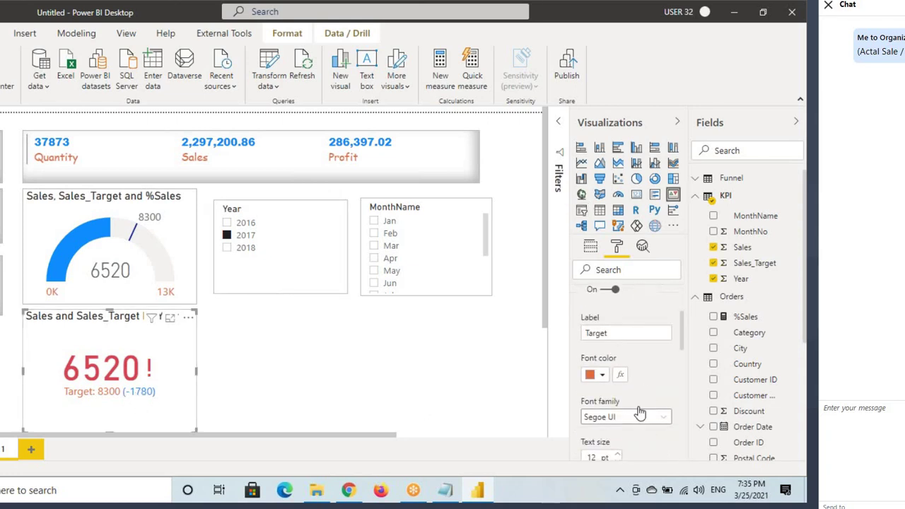
{"action": "scroll", "coordinate": [628, 421], "scroll_direction": "up", "scroll_amount": 3}
{"action": "scroll", "coordinate": [633, 410], "scroll_direction": "down", "scroll_amount": 5}
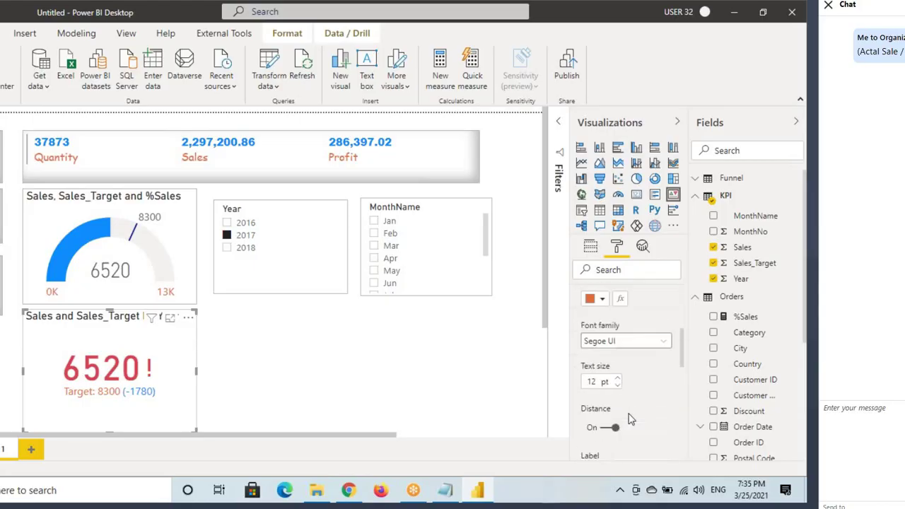
{"action": "left_click", "coordinate": [598, 341]}
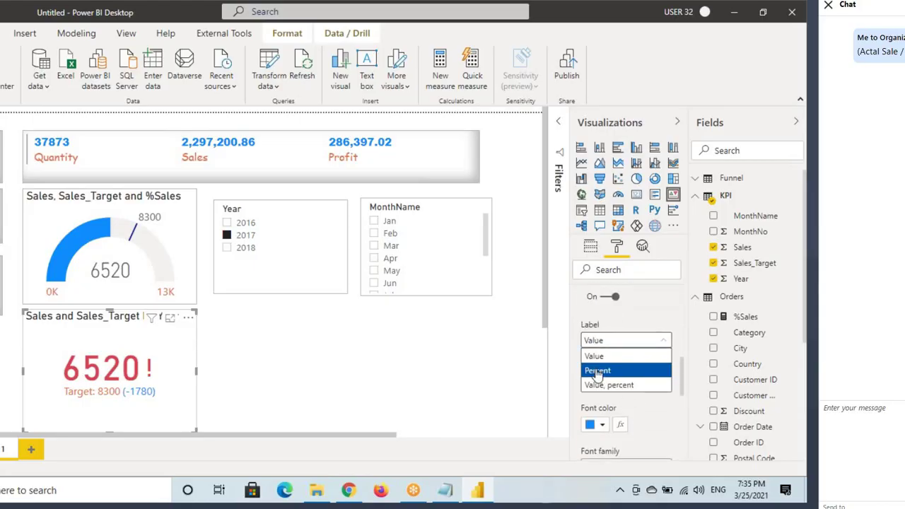
{"action": "left_click", "coordinate": [600, 368]}
{"action": "left_click", "coordinate": [604, 342]}
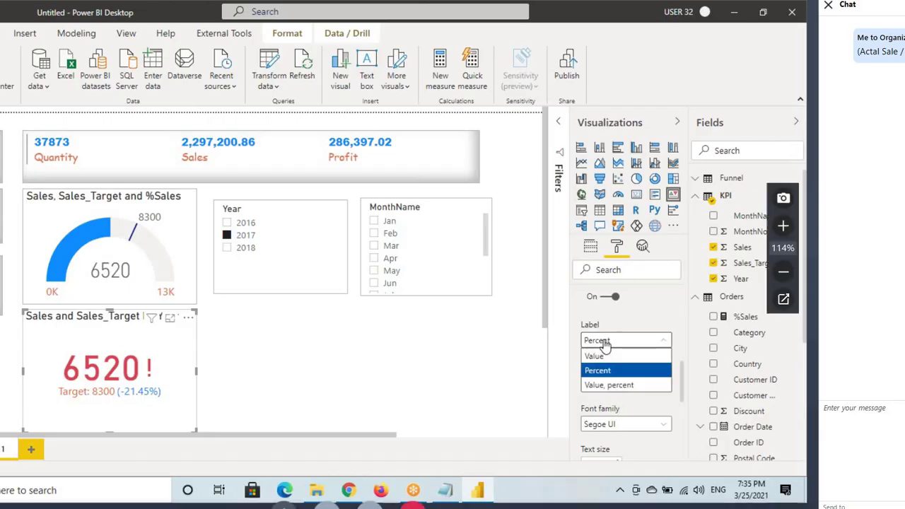
{"action": "left_click", "coordinate": [606, 385]}
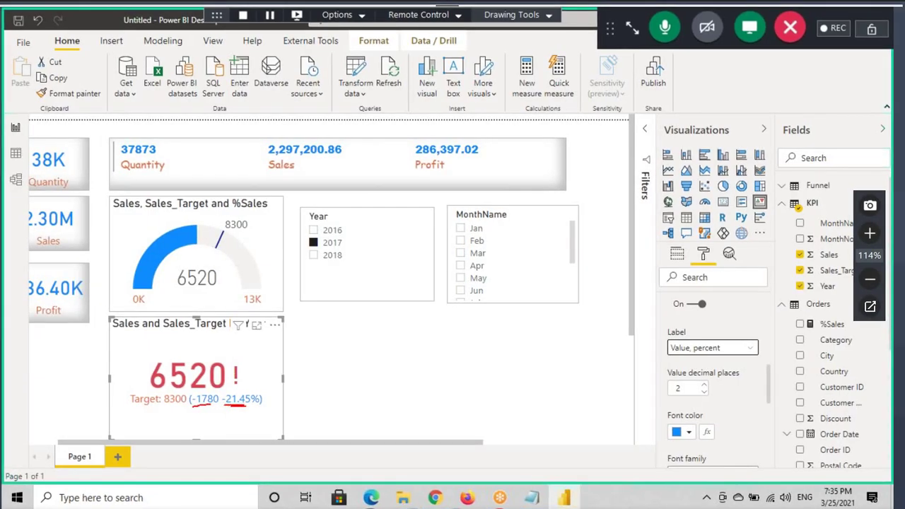
- Collapse the KPI visual's Goals settings and examine the direction and the good, neutral and bad colors under Color coding
{"action": "scroll", "coordinate": [732, 414], "scroll_direction": "up", "scroll_amount": 1}
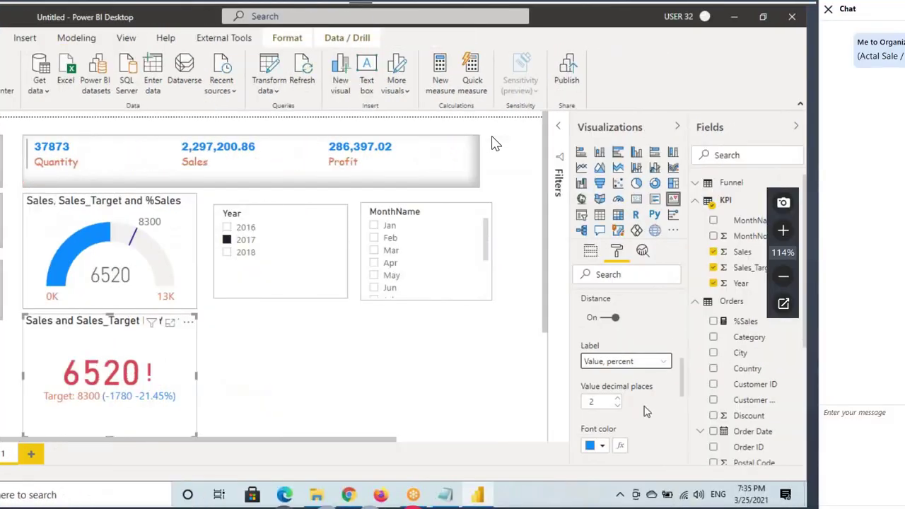
{"action": "scroll", "coordinate": [645, 411], "scroll_direction": "up", "scroll_amount": 5}
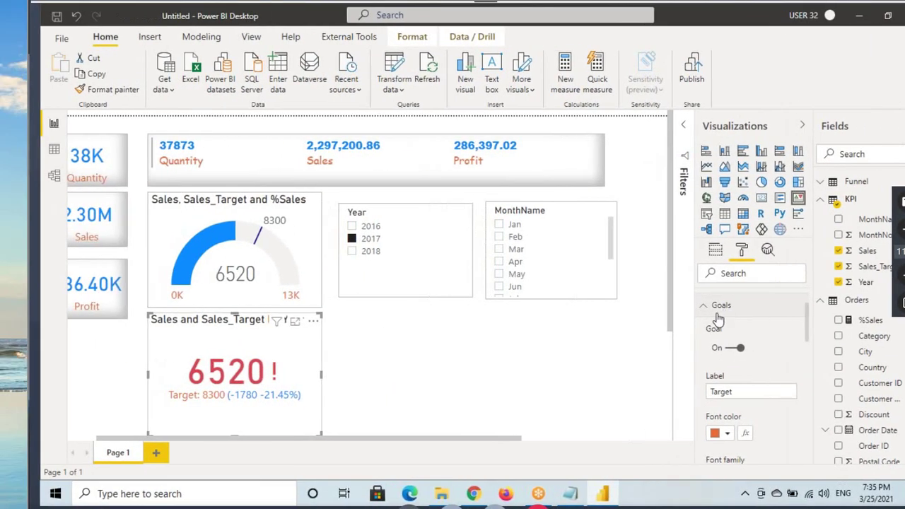
{"action": "left_click", "coordinate": [718, 314]}
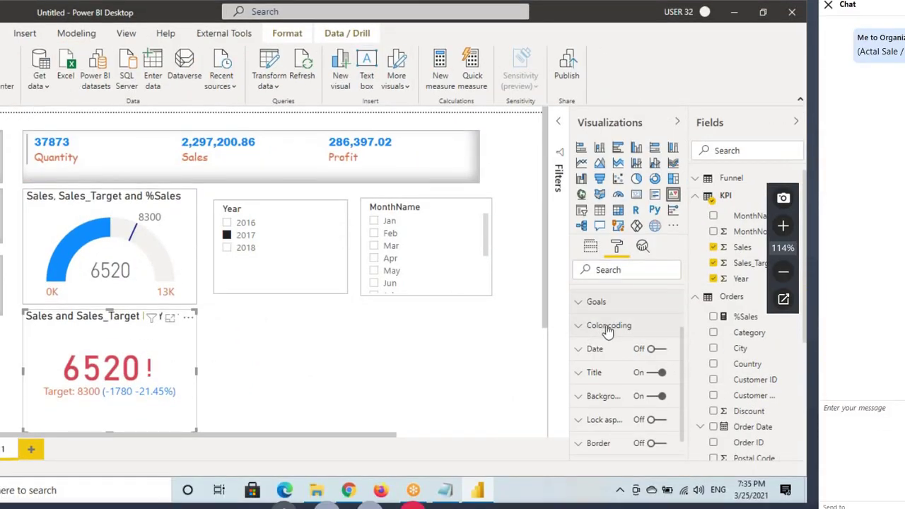
{"action": "left_click", "coordinate": [606, 328]}
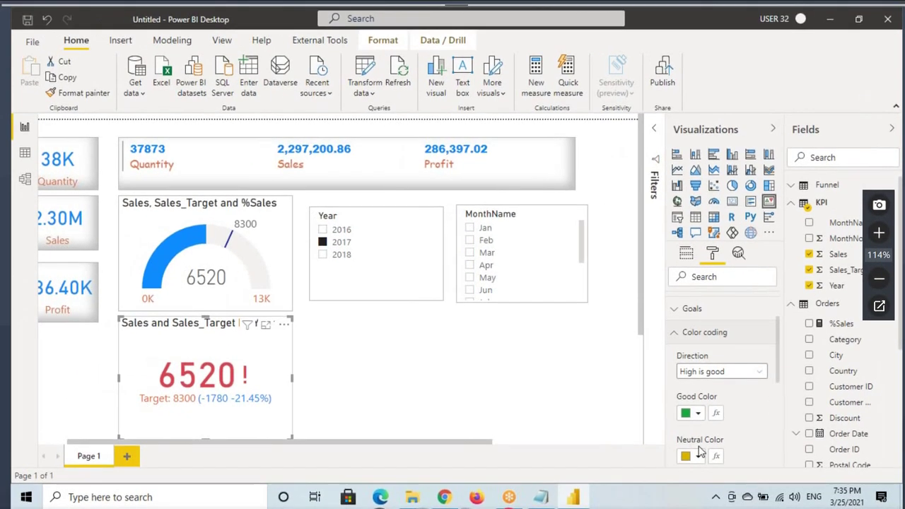
{"action": "scroll", "coordinate": [594, 417], "scroll_direction": "down", "scroll_amount": 2}
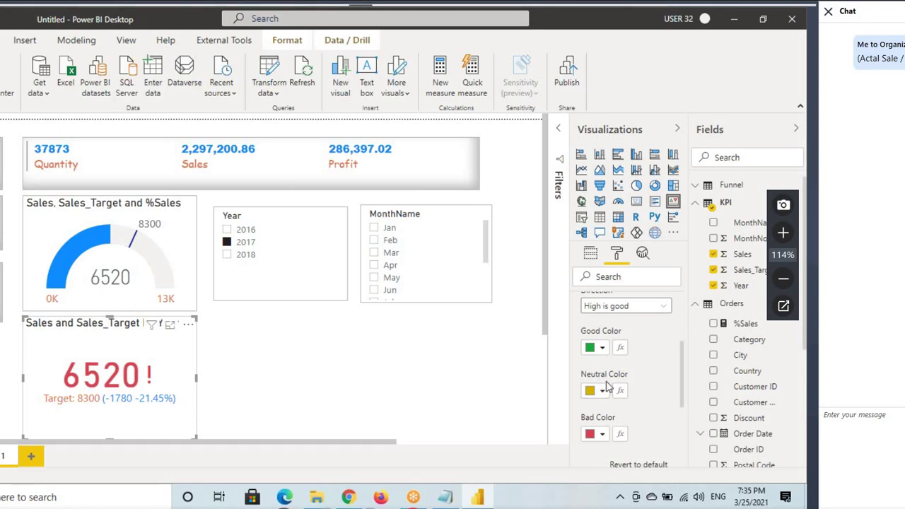
- Sketch the date's position in red below the KPI visual's goal line, and turn on its Date setting
{"action": "scroll", "coordinate": [609, 396], "scroll_direction": "down", "scroll_amount": 3}
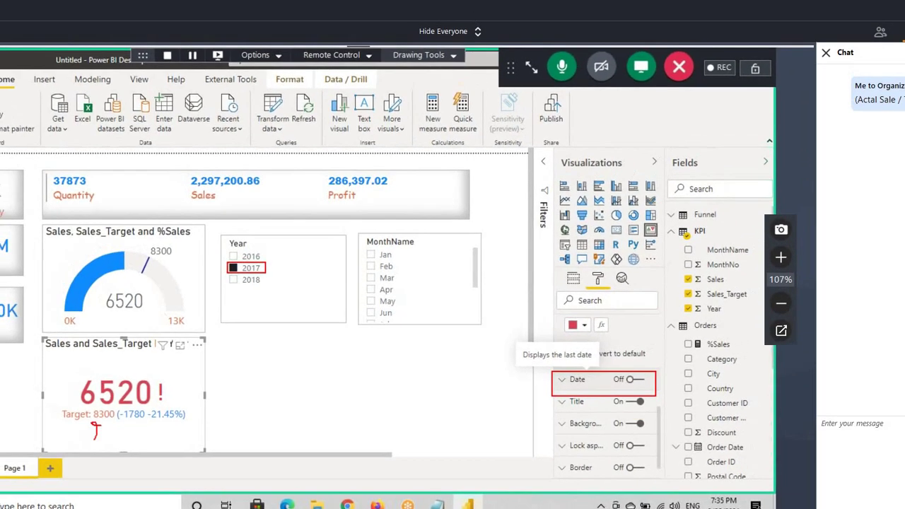
{"action": "mouse_move", "coordinate": [122, 425]}
{"action": "left_mouse_down"}
{"action": "mouse_move", "coordinate": [122, 439]}
{"action": "mouse_move", "coordinate": [134, 440]}
{"action": "left_mouse_up"}
{"action": "mouse_move", "coordinate": [152, 433]}
{"action": "left_mouse_down"}
{"action": "mouse_move", "coordinate": [130, 432]}
{"action": "mouse_move", "coordinate": [146, 413]}
{"action": "left_mouse_up"}
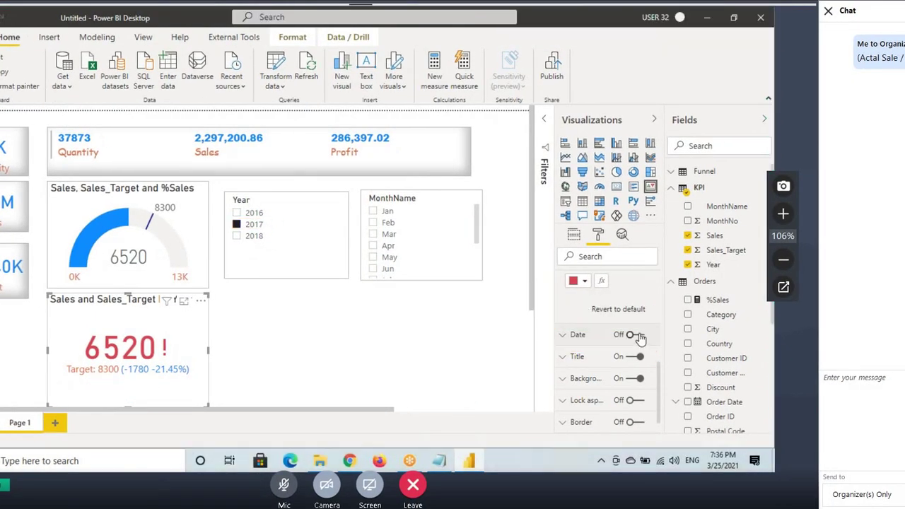
{"action": "left_click", "coordinate": [636, 335]}
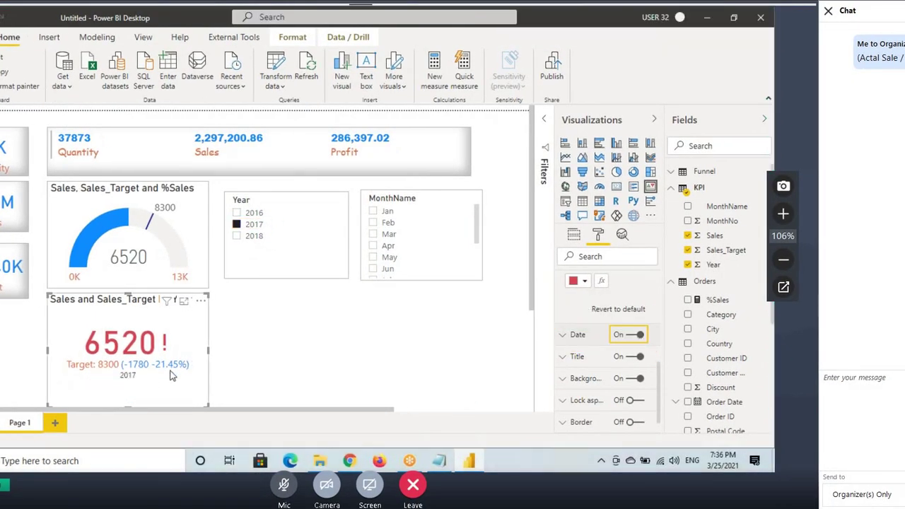
- Filter the report to 2018, and set the font color of the KPI visual's date to black
{"action": "left_click", "coordinate": [252, 236]}
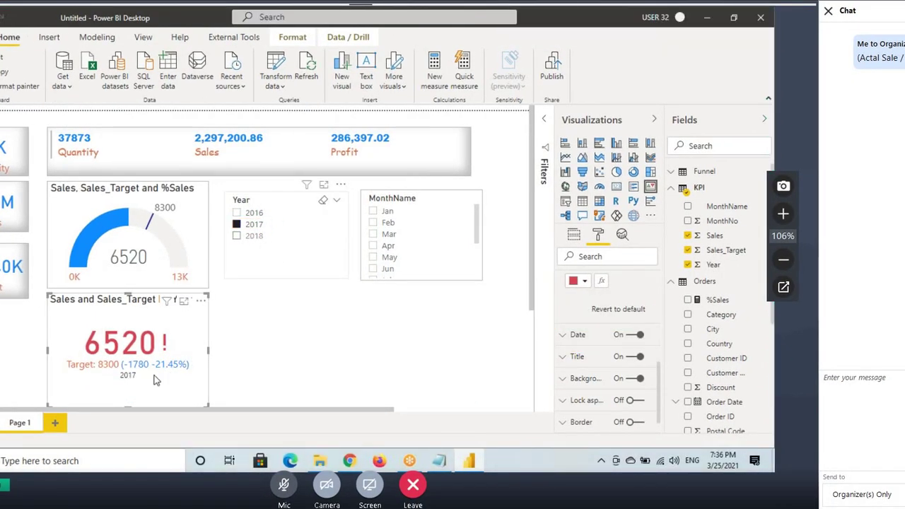
{"action": "left_click", "coordinate": [127, 380]}
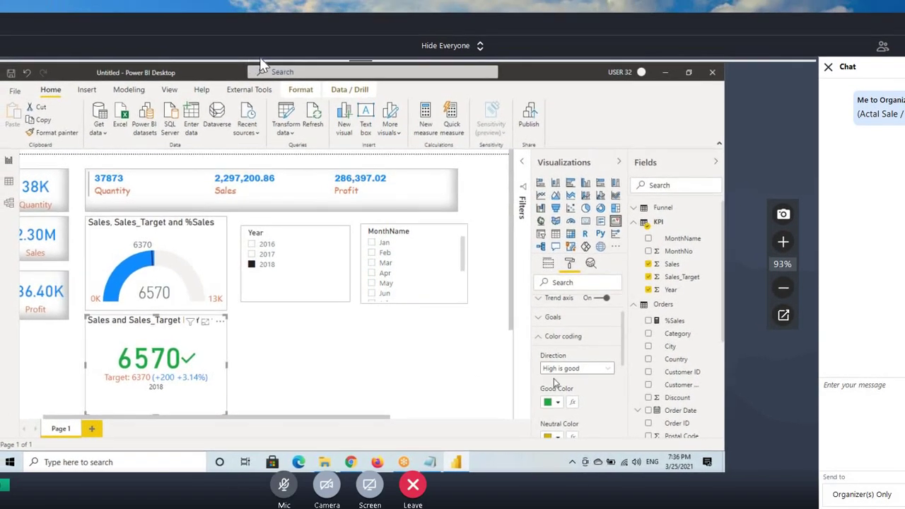
{"action": "left_click", "coordinate": [567, 332]}
{"action": "left_click", "coordinate": [562, 374]}
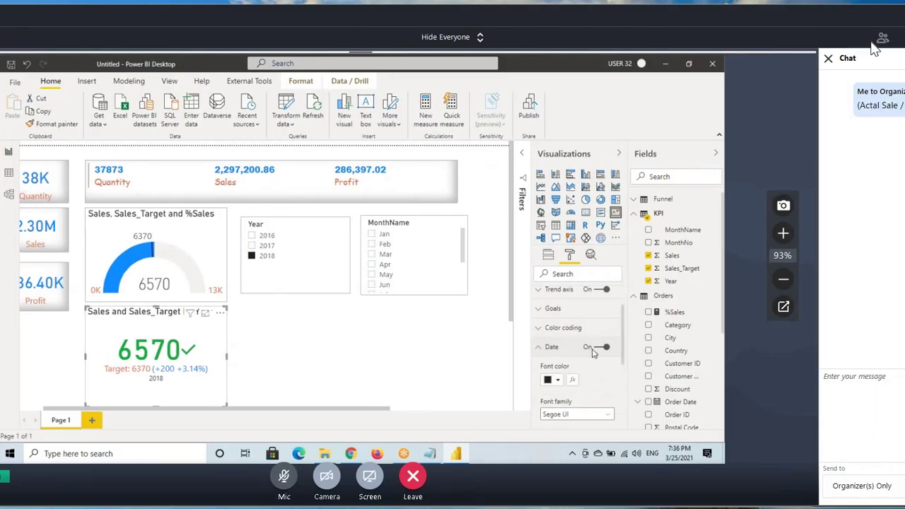
{"action": "left_click", "coordinate": [557, 388]}
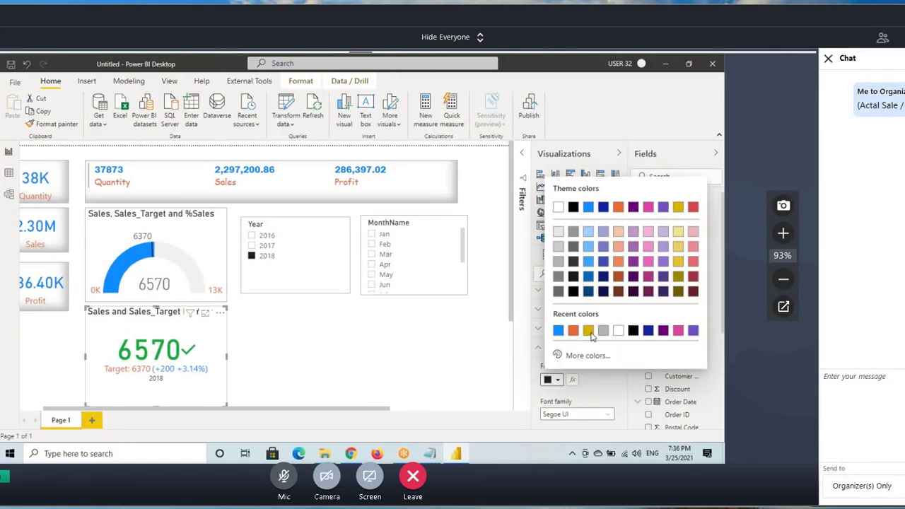
{"action": "left_click", "coordinate": [633, 332]}
{"action": "scroll", "coordinate": [586, 406], "scroll_direction": "down", "scroll_amount": 3}
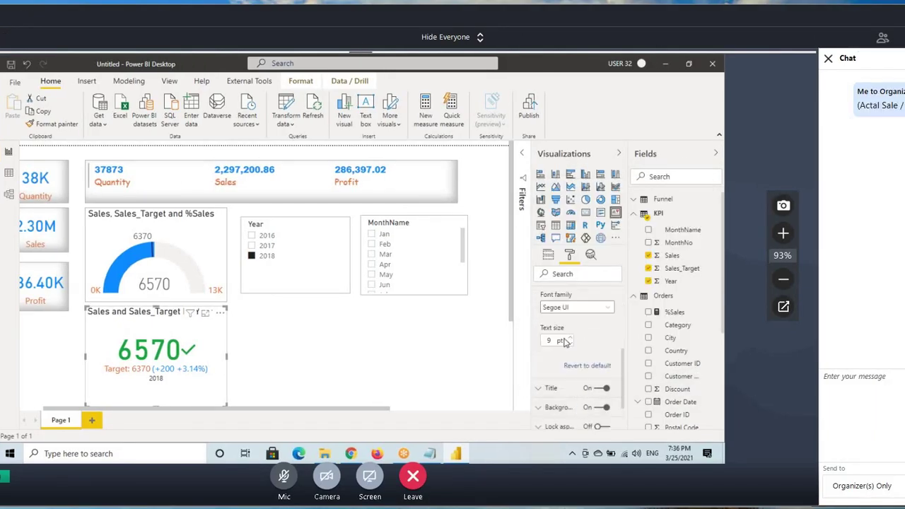
- Set the text size of the KPI visual's date to 11 pt
{"action": "left_click", "coordinate": [570, 338]}
{"action": "left_click", "coordinate": [570, 338]}
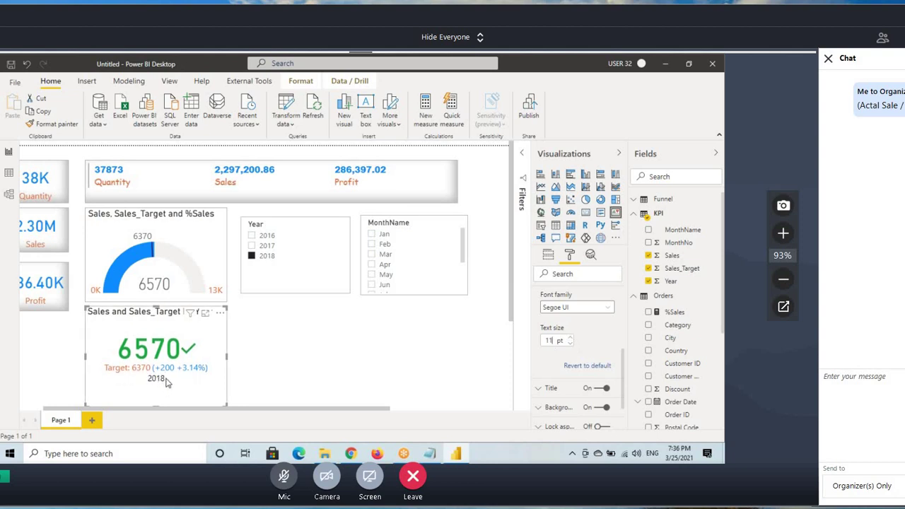
{"action": "scroll", "coordinate": [555, 344], "scroll_direction": "up", "scroll_amount": 3}
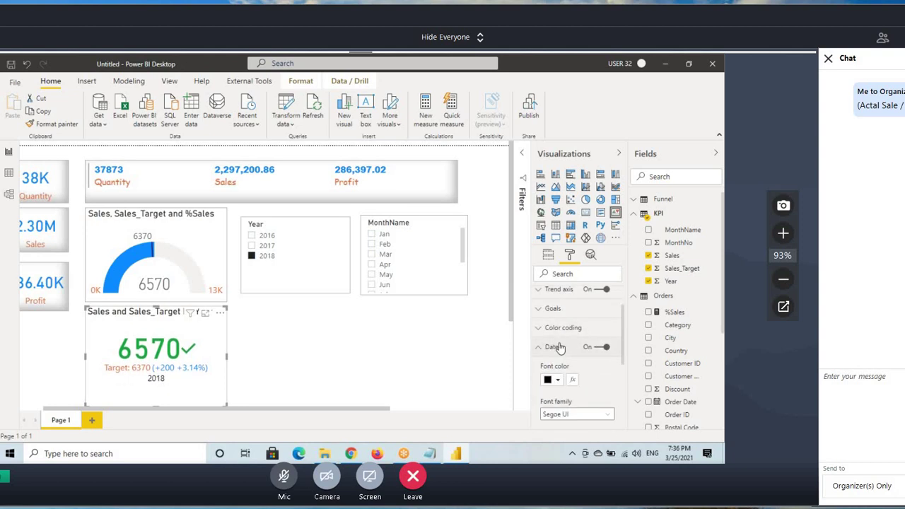
{"action": "left_click", "coordinate": [784, 310]}
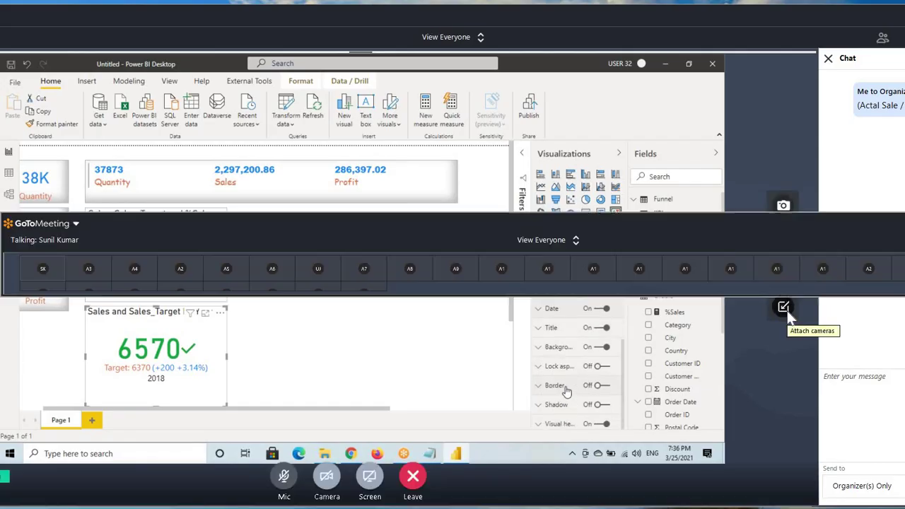
{"action": "left_click", "coordinate": [788, 311]}
{"action": "left_click", "coordinate": [788, 311]}
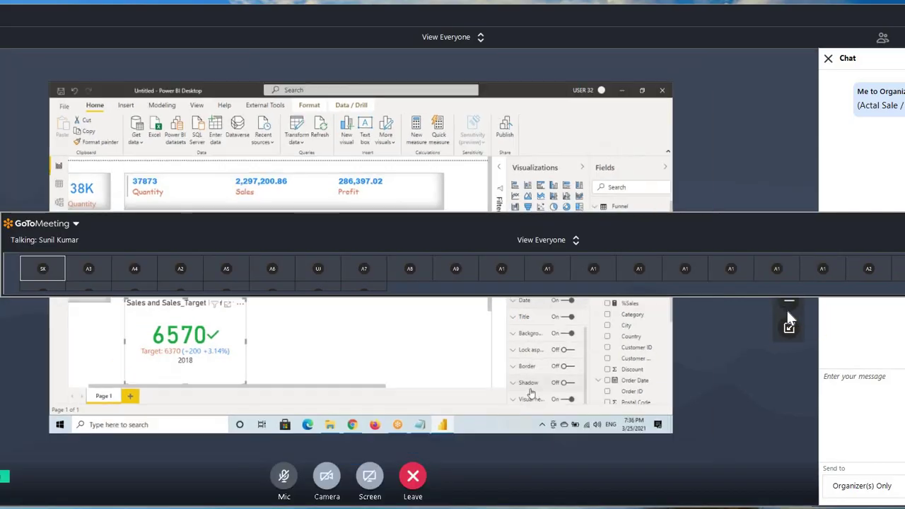
{"action": "left_click", "coordinate": [549, 246]}
{"action": "left_click", "coordinate": [641, 350]}
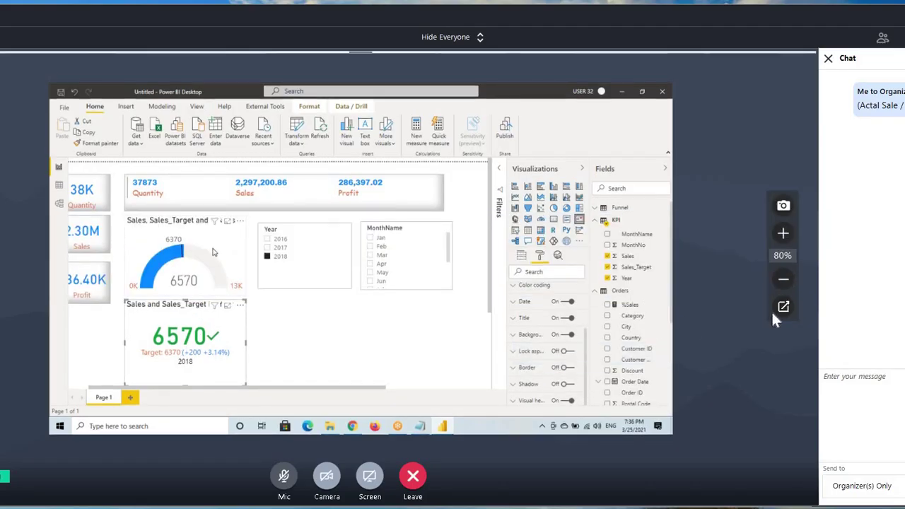
{"action": "left_click", "coordinate": [783, 237]}
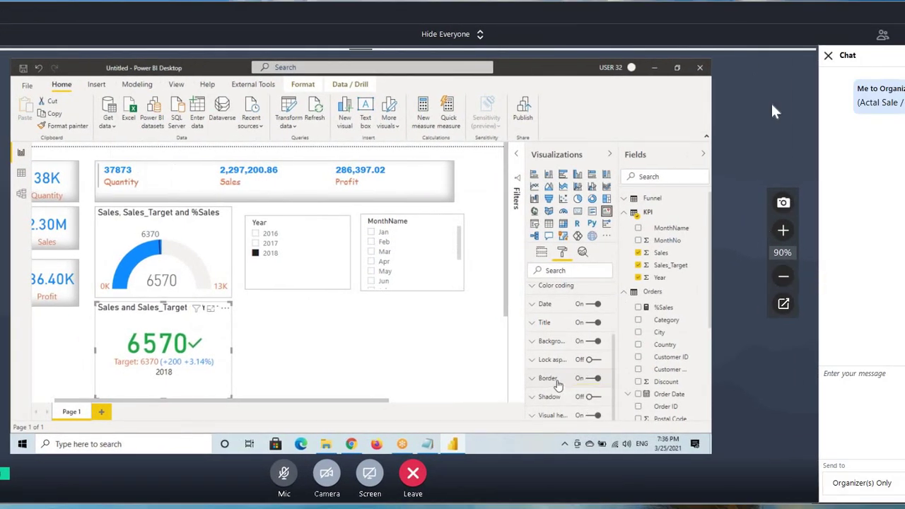
{"action": "left_click", "coordinate": [782, 230]}
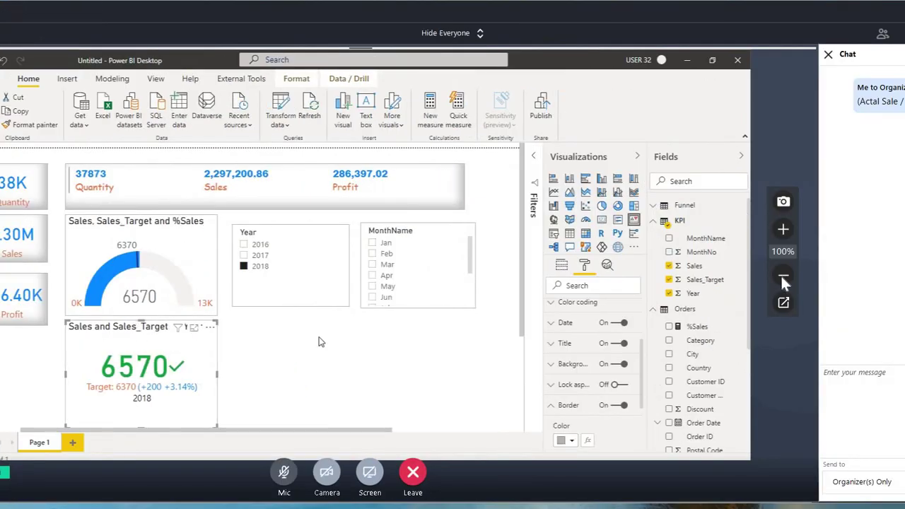
{"action": "left_click", "coordinate": [783, 278]}
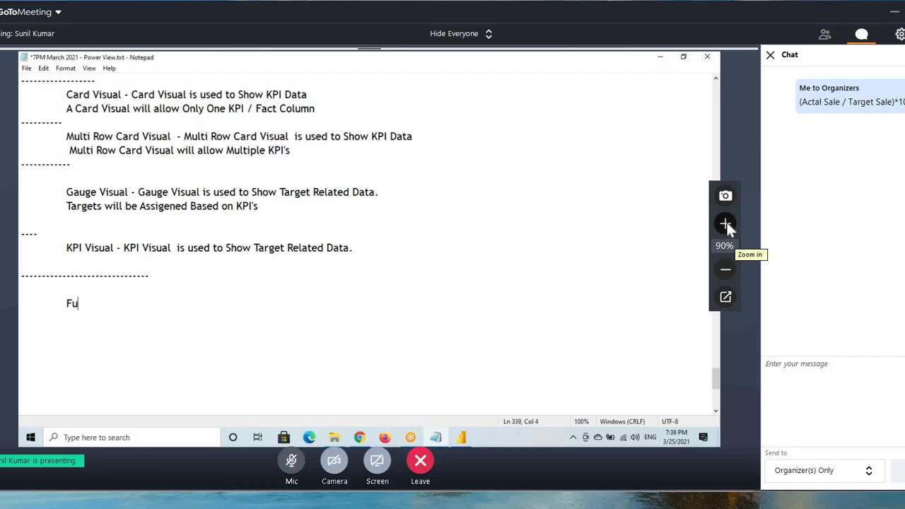
{"action": "left_click", "coordinate": [727, 227]}
{"action": "left_click_drag", "start_coordinate": [505, 12], "coordinate": [533, 11]}
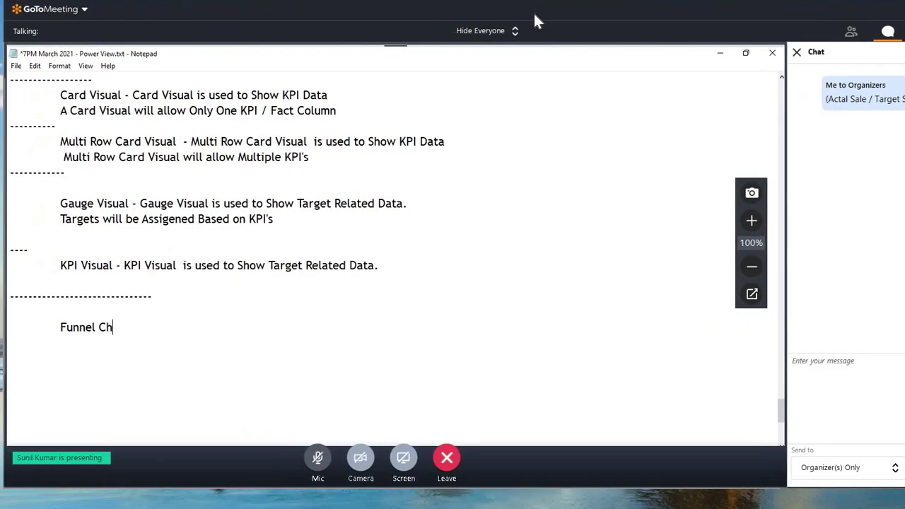
{"action": "left_click", "coordinate": [749, 224]}
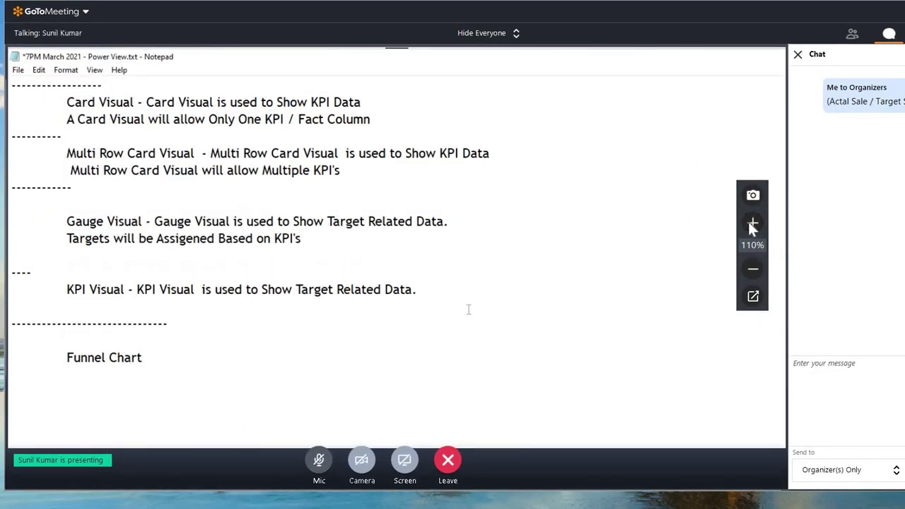
{"action": "left_click", "coordinate": [748, 222]}
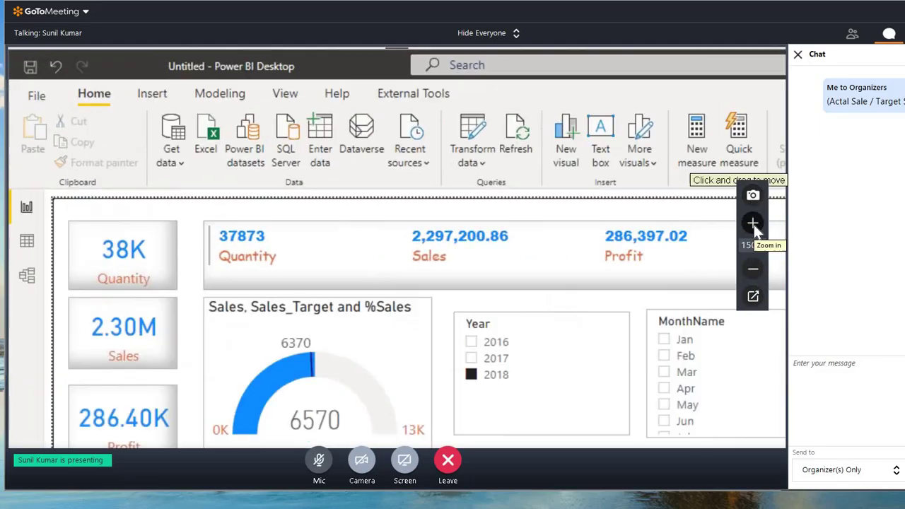
{"action": "left_click", "coordinate": [753, 225]}
{"action": "left_click", "coordinate": [755, 269]}
{"action": "left_click", "coordinate": [755, 268]}
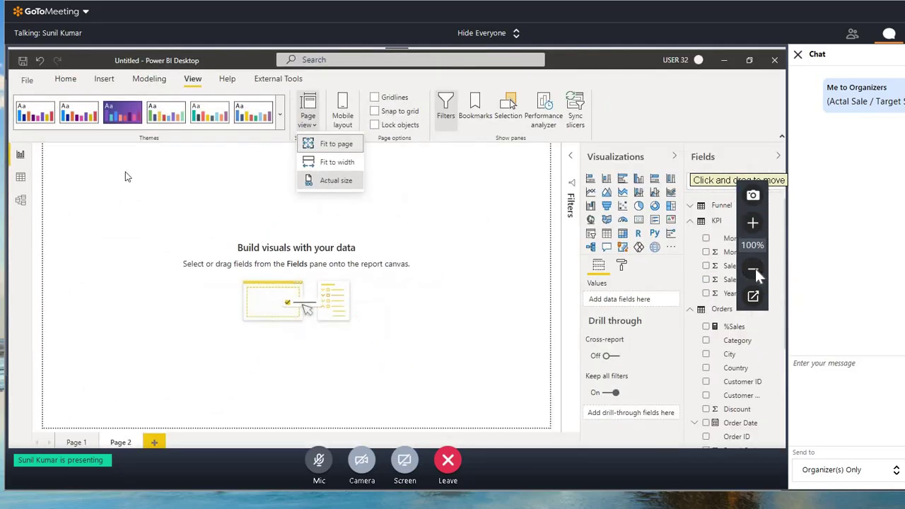
{"action": "left_click", "coordinate": [755, 269]}
{"action": "left_click", "coordinate": [755, 268]}
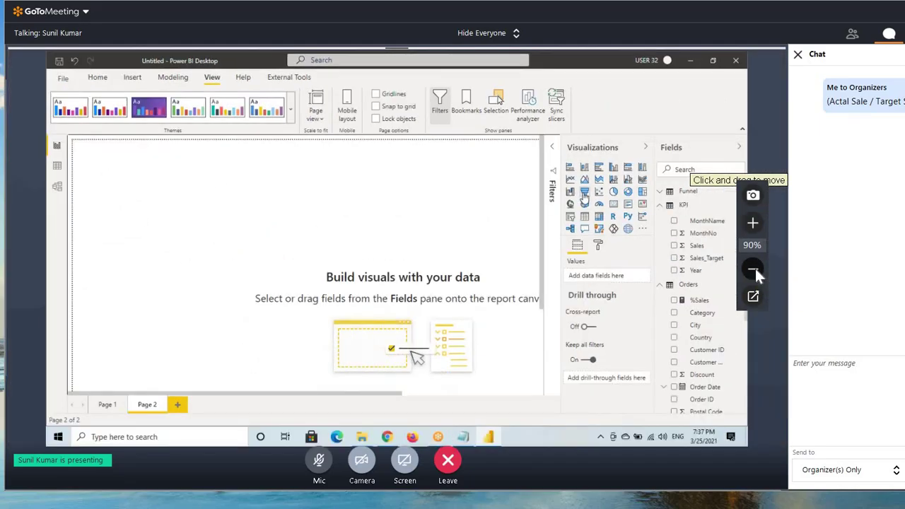
{"action": "left_click", "coordinate": [753, 225]}
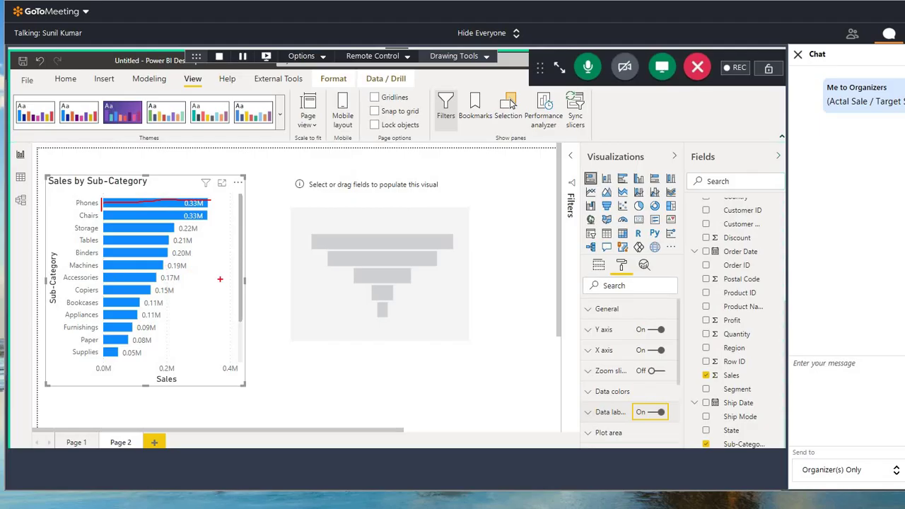
- Select the empty funnel visual on Page 2 and stretch it downward to match the height of the bar chart beside it
{"action": "left_click", "coordinate": [371, 306]}
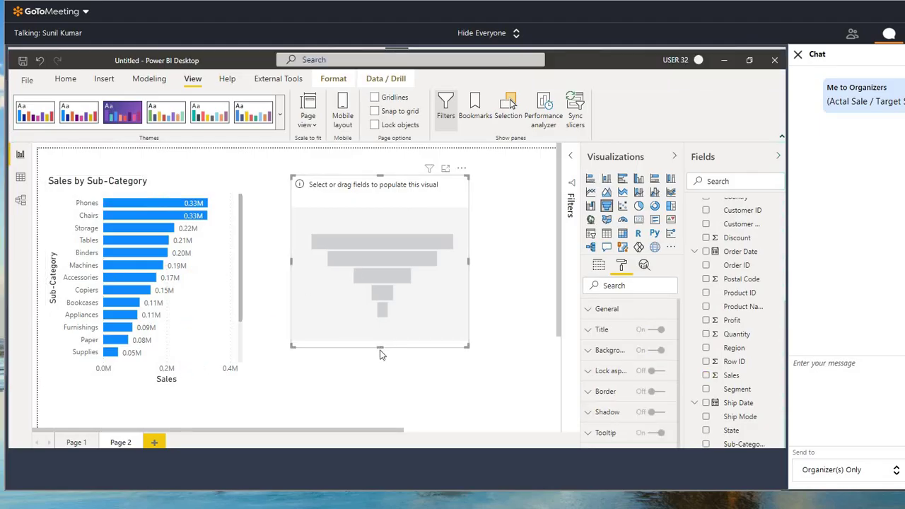
{"action": "left_click_drag", "start_coordinate": [379, 347], "coordinate": [379, 385]}
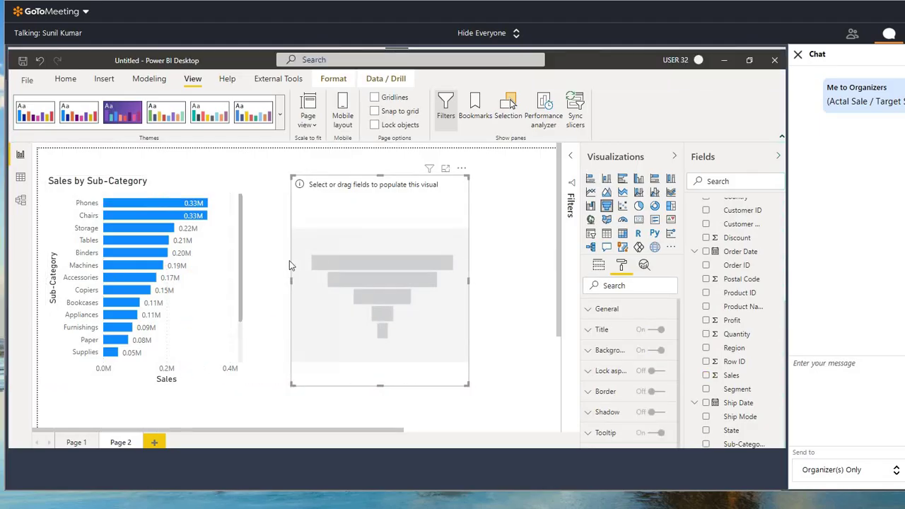
{"action": "left_click", "coordinate": [205, 267]}
{"action": "left_click", "coordinate": [360, 245]}
{"action": "left_click_drag", "start_coordinate": [296, 181], "coordinate": [456, 384]}
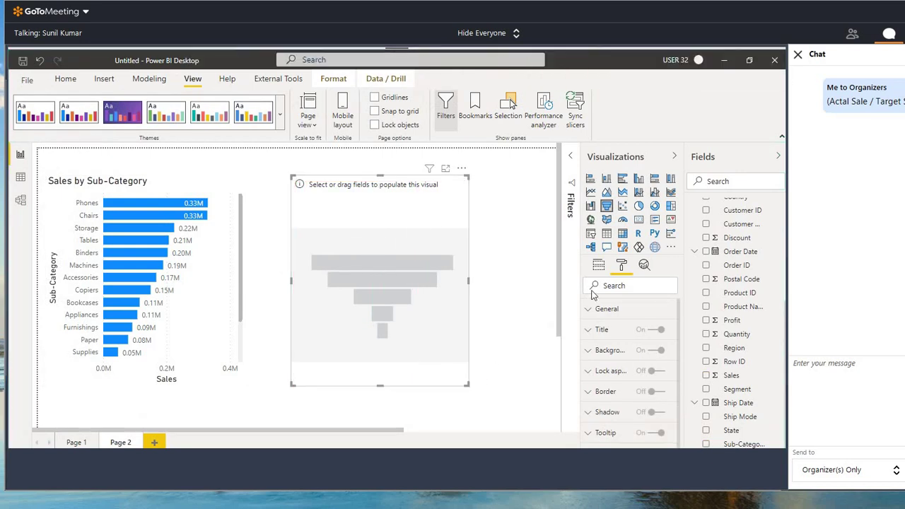
- Group the funnel chart by Sub-Category with Sales as its values, and widen the visual on both sides
{"action": "left_click", "coordinate": [598, 265]}
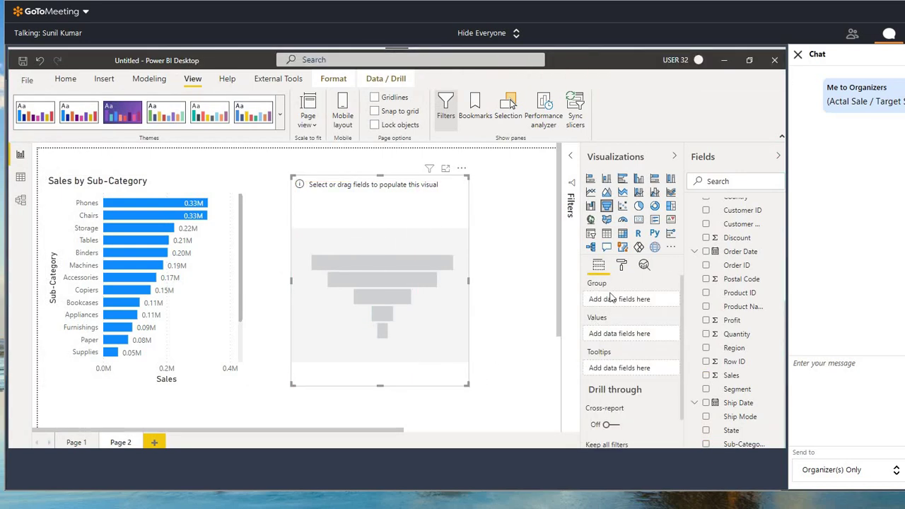
{"action": "left_click_drag", "start_coordinate": [729, 444], "coordinate": [626, 300]}
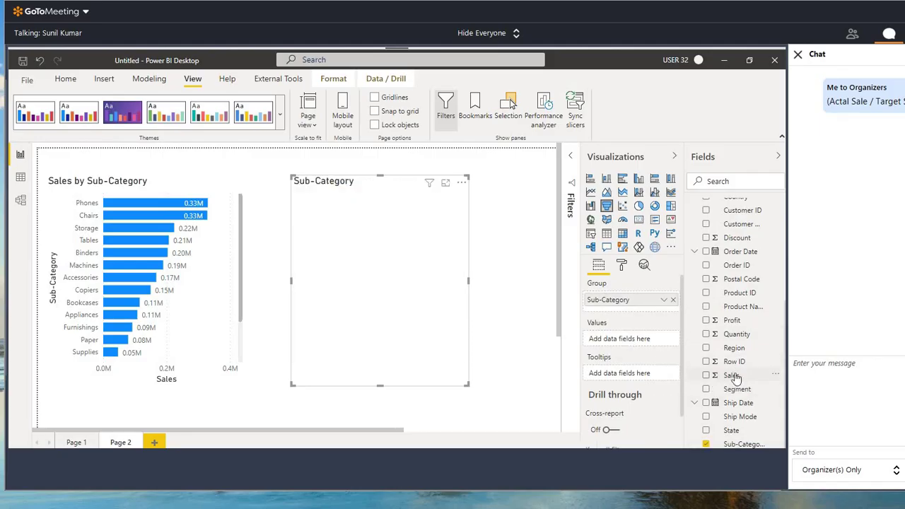
{"action": "left_click_drag", "start_coordinate": [731, 375], "coordinate": [632, 341]}
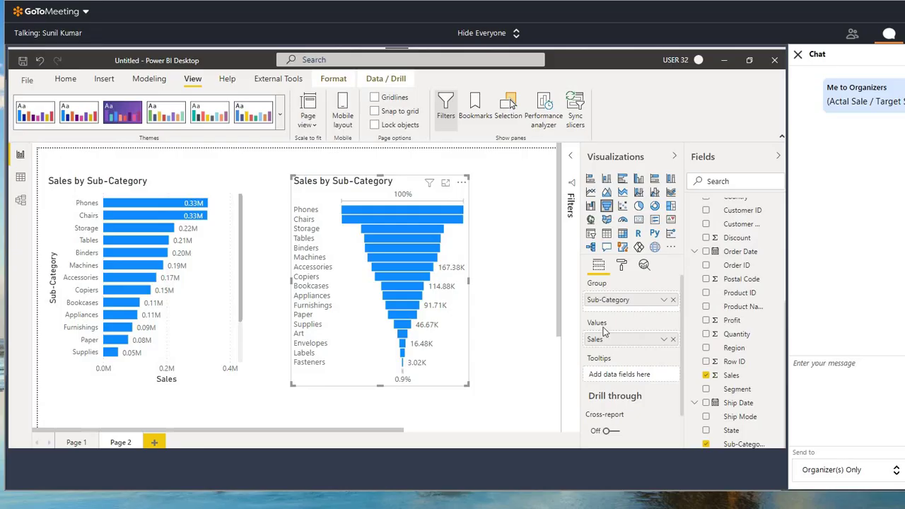
{"action": "left_click_drag", "start_coordinate": [468, 280], "coordinate": [523, 281]}
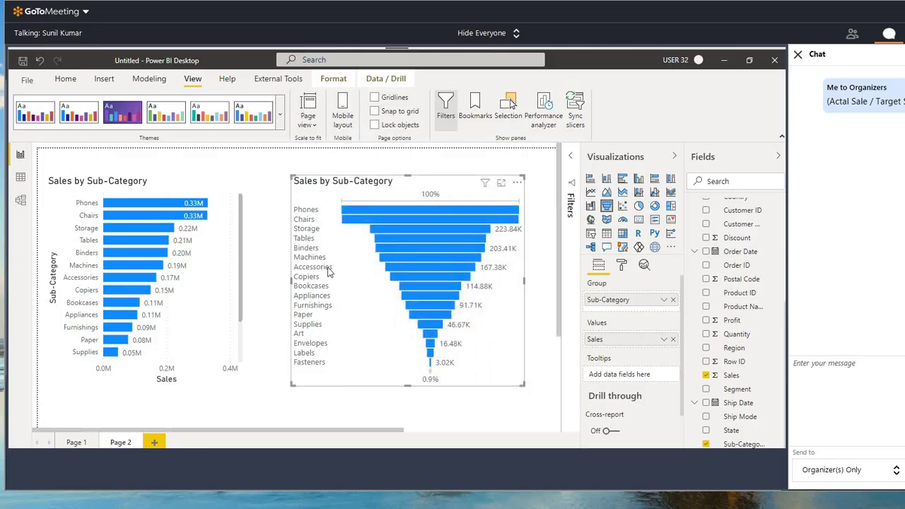
{"action": "left_click_drag", "start_coordinate": [290, 284], "coordinate": [259, 285]}
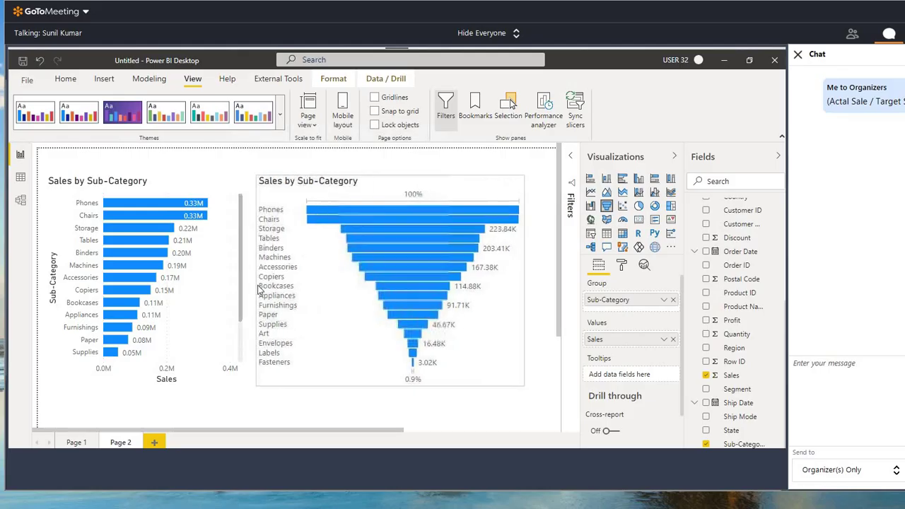
- Examine the funnel chart in focus mode, marking its left edge and narrowing bars in red, and return to the report
{"action": "left_click", "coordinate": [500, 184]}
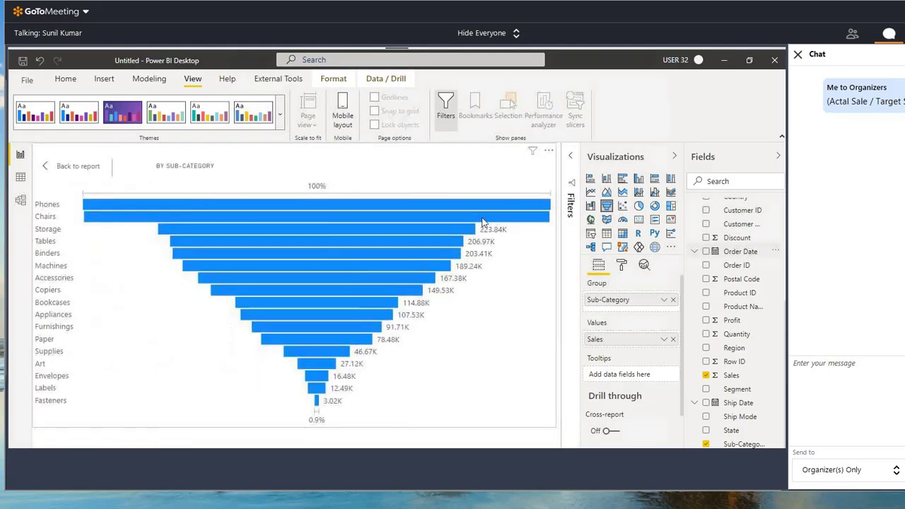
{"action": "key", "text": "ctrl+2"}
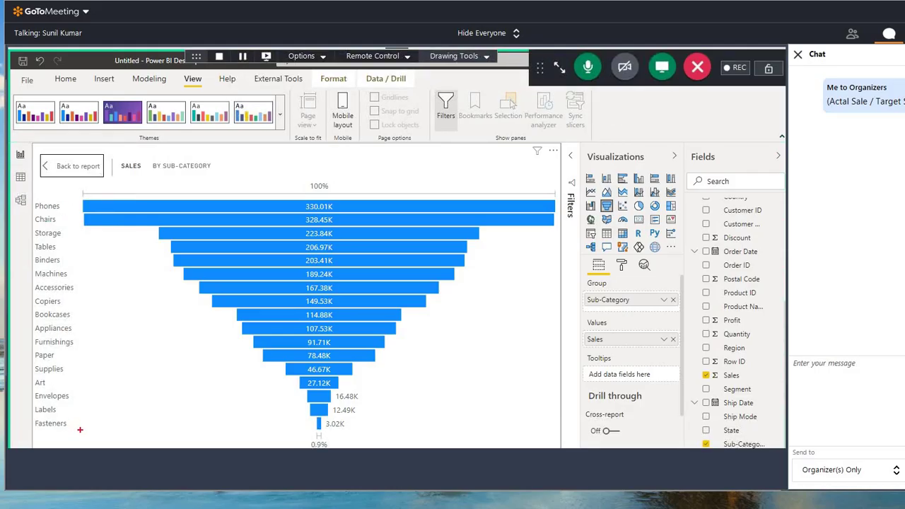
{"action": "left_click_drag", "start_coordinate": [80, 429], "coordinate": [85, 200]}
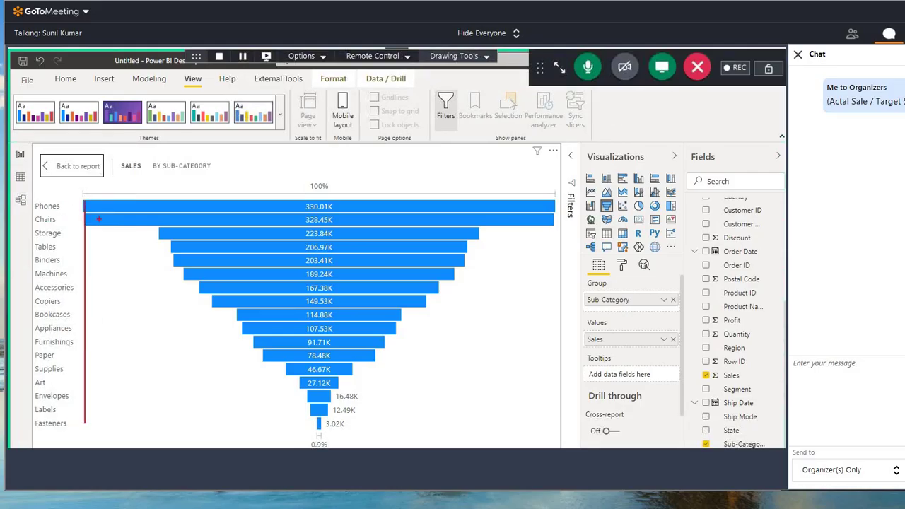
{"action": "mouse_move", "coordinate": [158, 223]}
{"action": "left_mouse_down"}
{"action": "mouse_move", "coordinate": [157, 249]}
{"action": "mouse_move", "coordinate": [195, 294]}
{"action": "left_mouse_up"}
{"action": "left_click", "coordinate": [71, 166]}
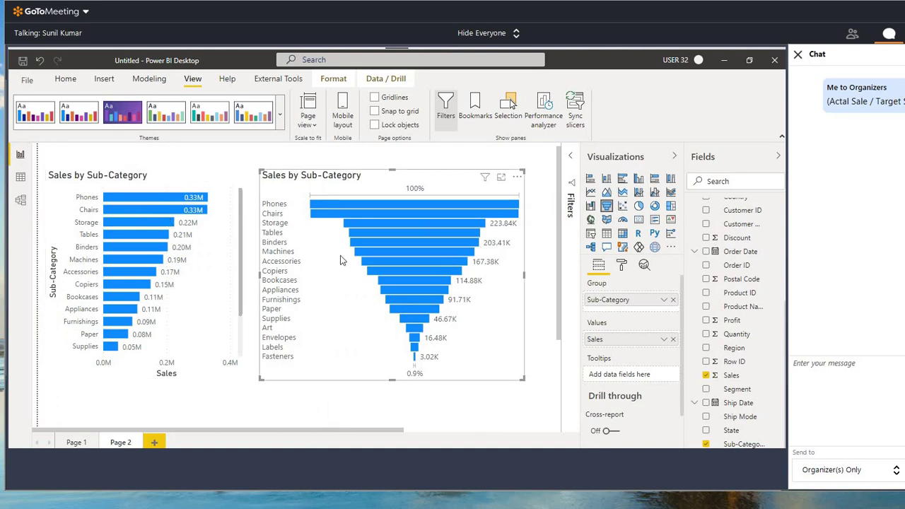
- Delete the Sales by Sub-Category bar chart and move the funnel chart left into the space it occupied
{"action": "left_click", "coordinate": [207, 293]}
{"action": "key", "text": "Delete"}
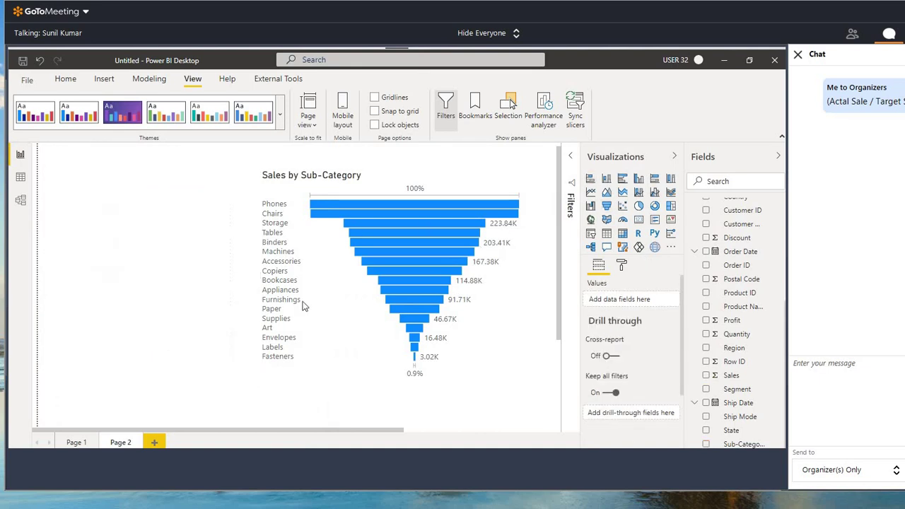
{"action": "left_click_drag", "start_coordinate": [322, 278], "coordinate": [173, 274]}
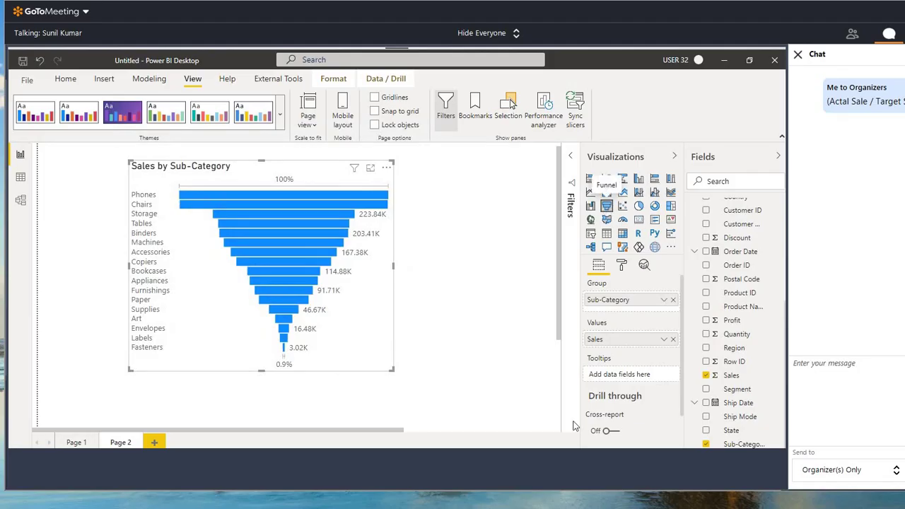
- Switch to the Notepad notes and extend the Funnel Chart line with "- When our Business Multiple Process"
{"action": "left_click", "coordinate": [472, 466]}
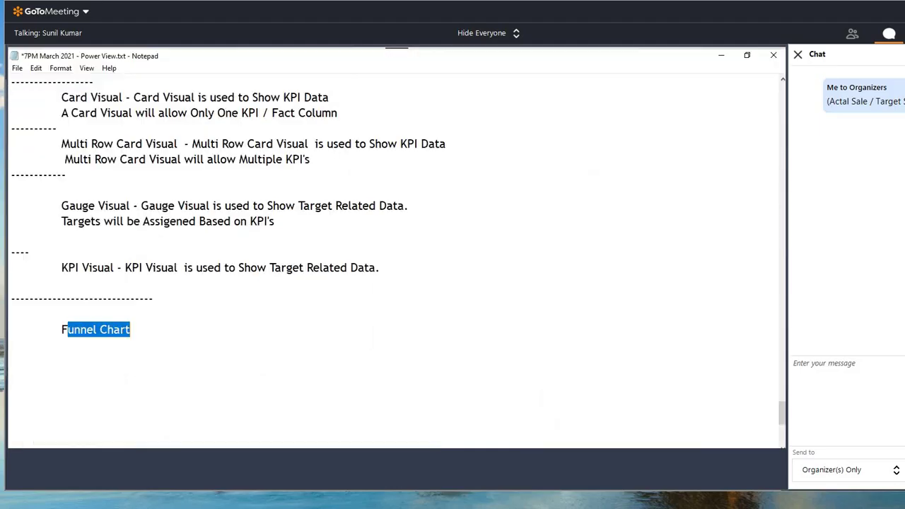
{"action": "left_click", "coordinate": [143, 327]}
{"action": "type", "text": "- "}
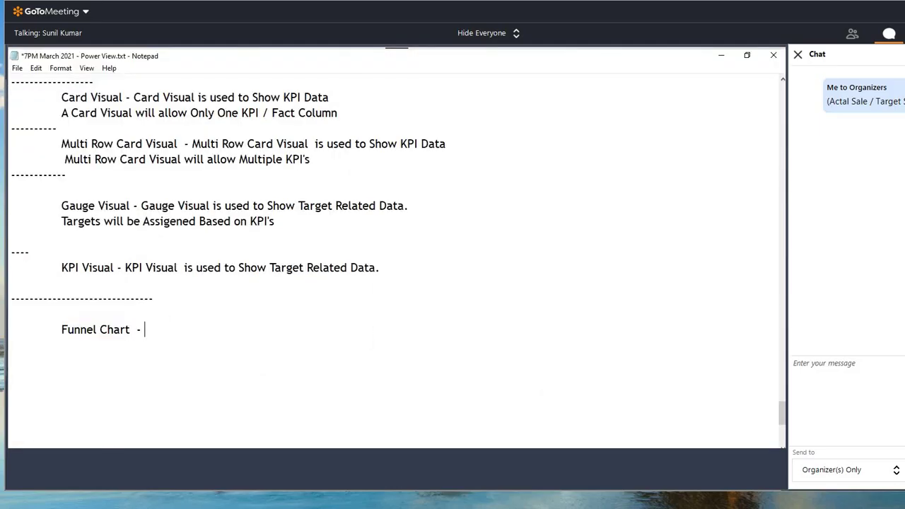
{"action": "type", "text": "When"}
{"action": "type", "text": "we"}
{"action": "key", "text": "BackSpace"}
{"action": "key", "text": "BackSpace"}
{"action": "type", "text": "our Business "}
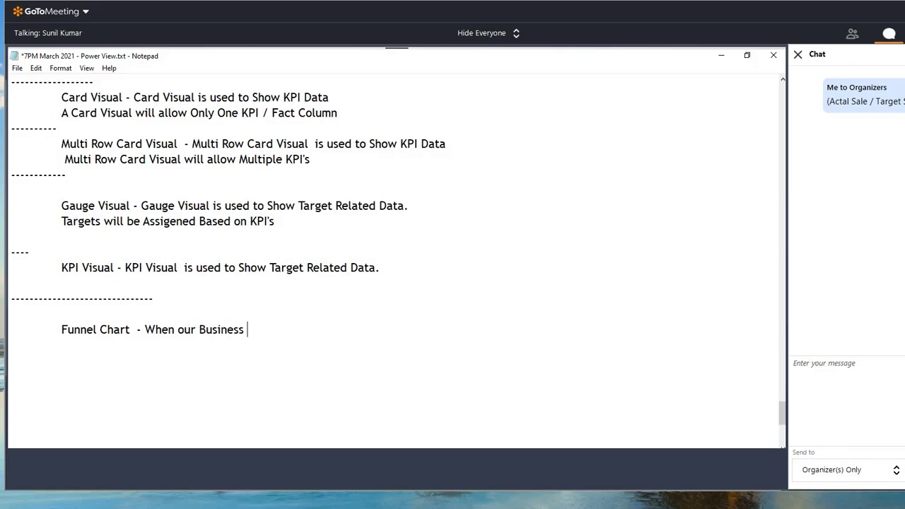
{"action": "type", "text": "Multiple "}
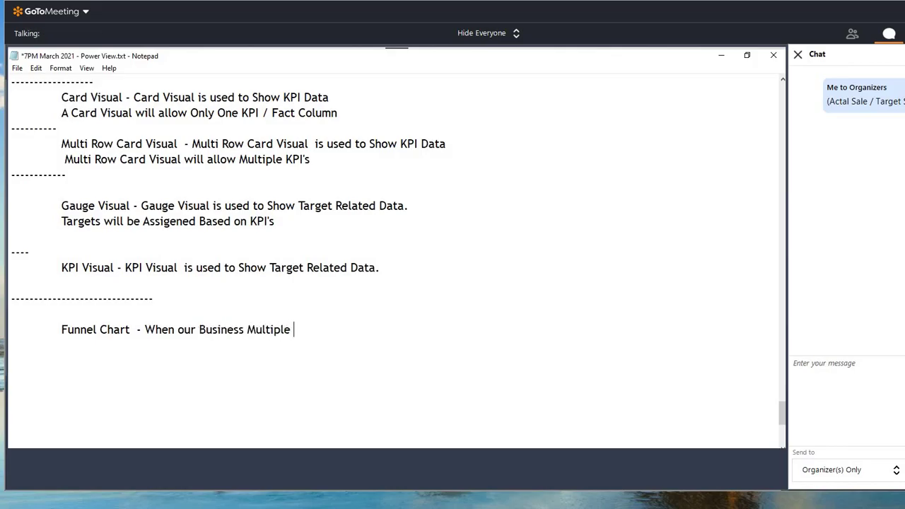
{"action": "type", "text": "Process"}
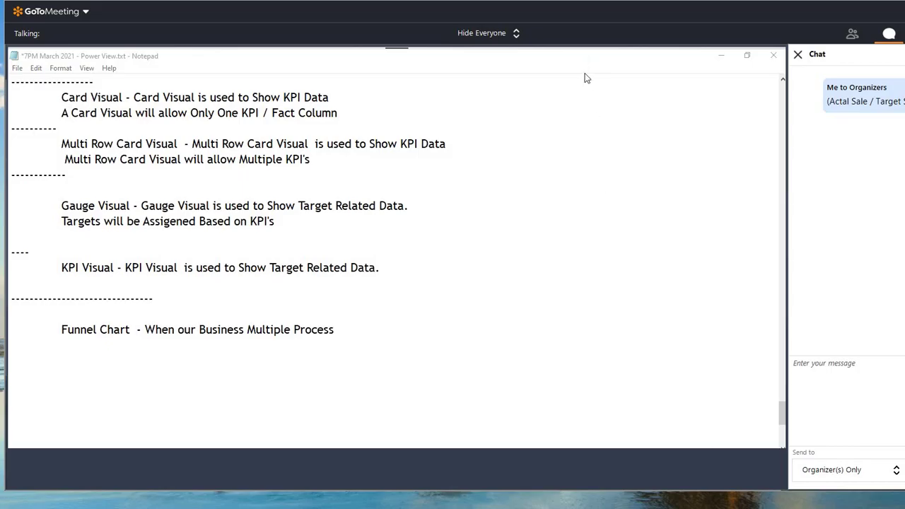
- Insert the word "Contains" between "Business" and "Multiple" in the Funnel Chart note
{"action": "left_click_drag", "start_coordinate": [199, 330], "coordinate": [275, 330]}
{"action": "left_click", "coordinate": [244, 329]}
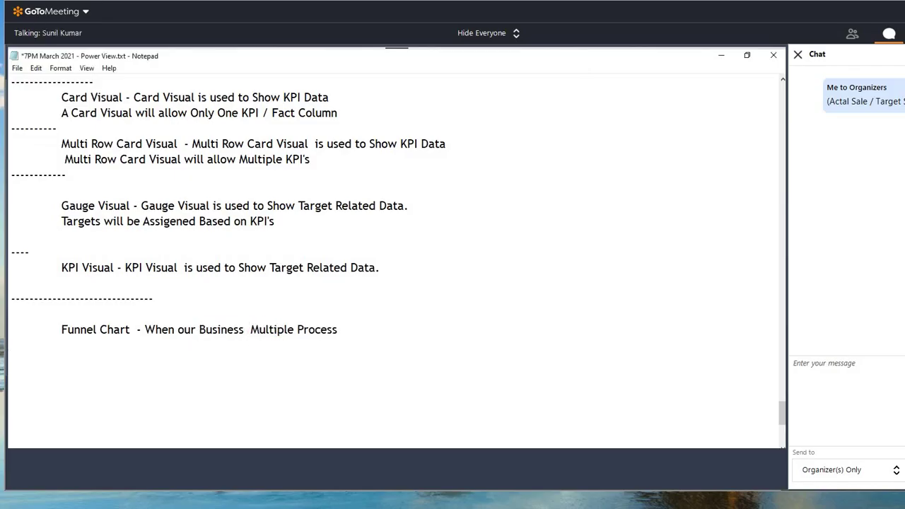
{"action": "type", "text": "Contains"}
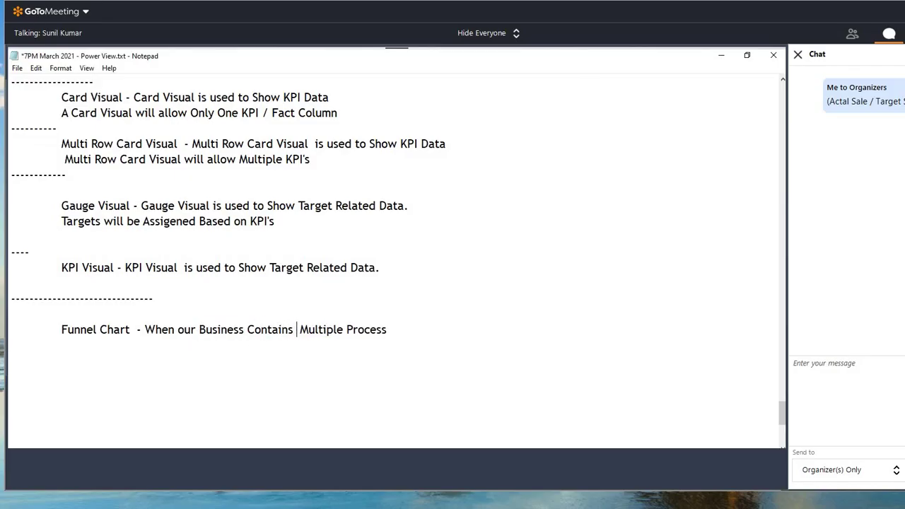
- Extend the end of the Funnel Chart note with "data and if we need to identify the Bottle Neck in process"
{"action": "left_click", "coordinate": [420, 333]}
{"action": "type", "text": "data and if we "}
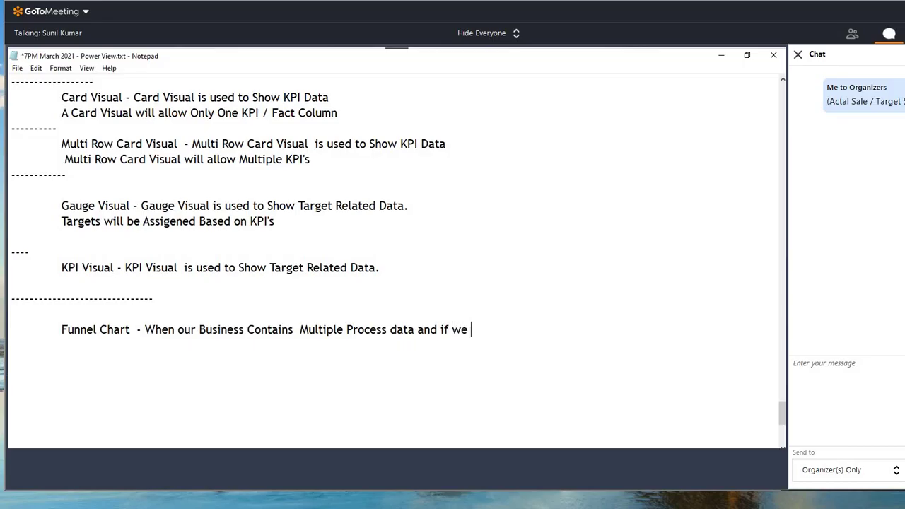
{"action": "type", "text": "need to ident"}
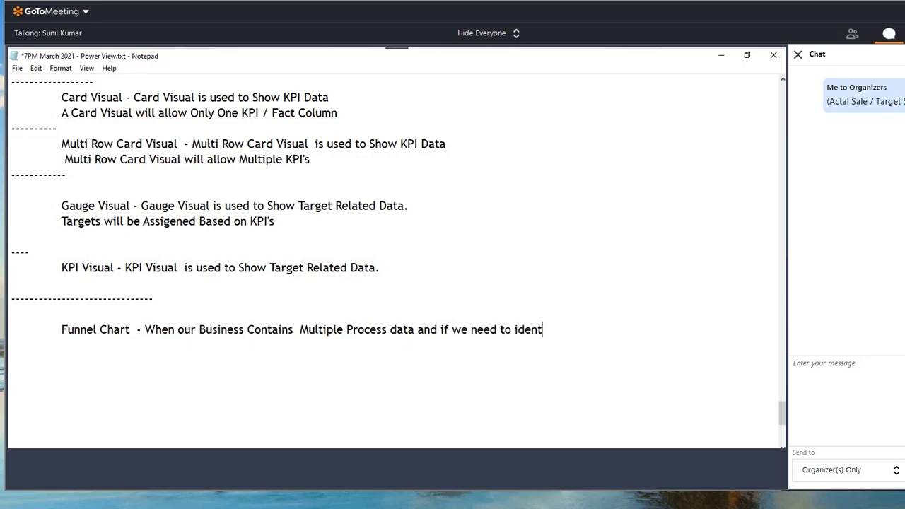
{"action": "type", "text": "ifu"}
{"action": "key", "text": "BackSpace"}
{"action": "type", "text": "t"}
{"action": "key", "text": "BackSpace"}
{"action": "key", "text": "BackSpace"}
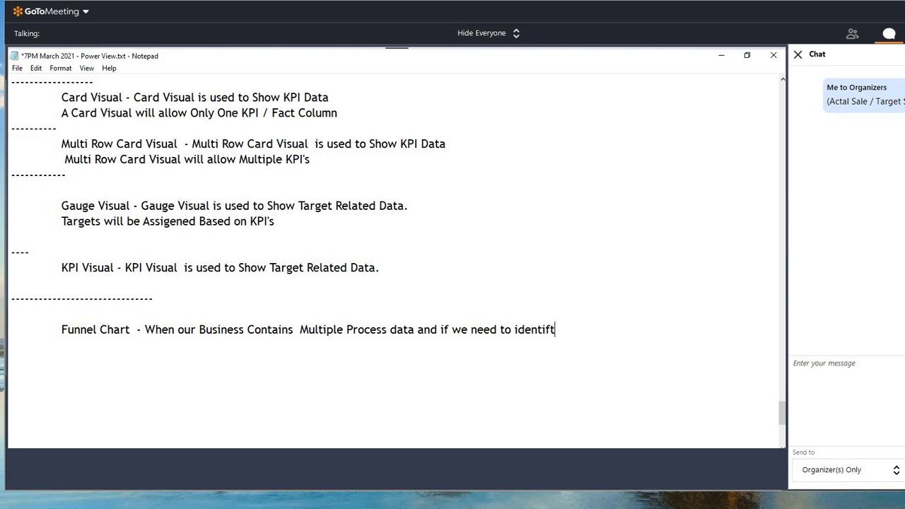
{"action": "type", "text": "y the"}
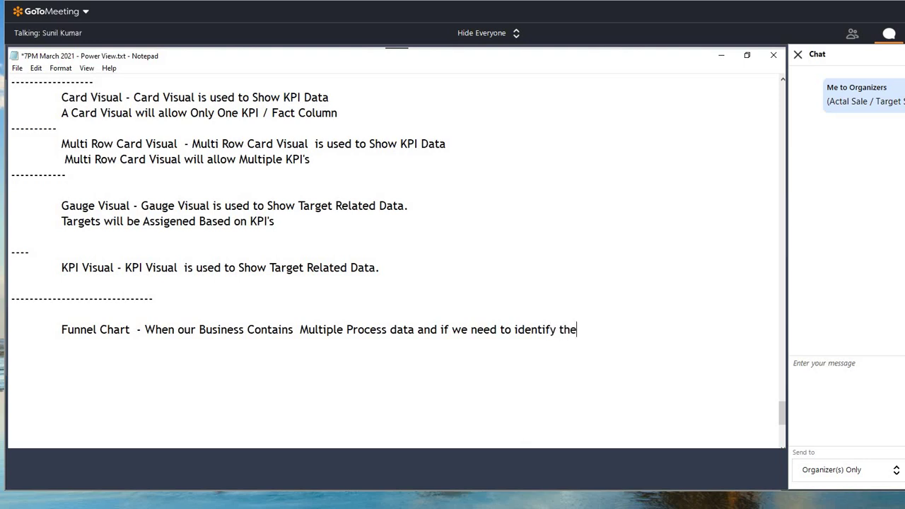
{"action": "type", "text": " Bottle Nex"}
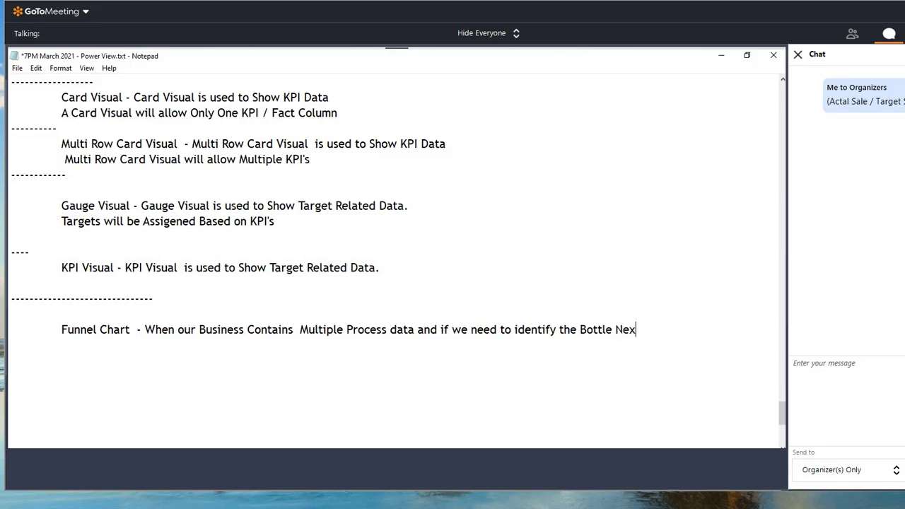
{"action": "key", "text": "BackSpace"}
{"action": "type", "text": "ck in process"}
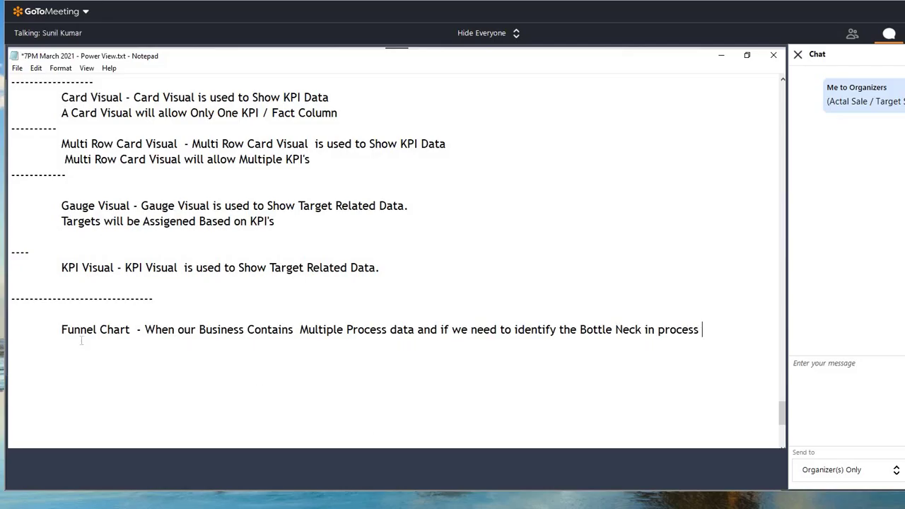
- Add a dashed separator line below the Funnel Chart note, leaving one blank line between them
{"action": "left_click_drag", "start_coordinate": [74, 329], "coordinate": [521, 339]}
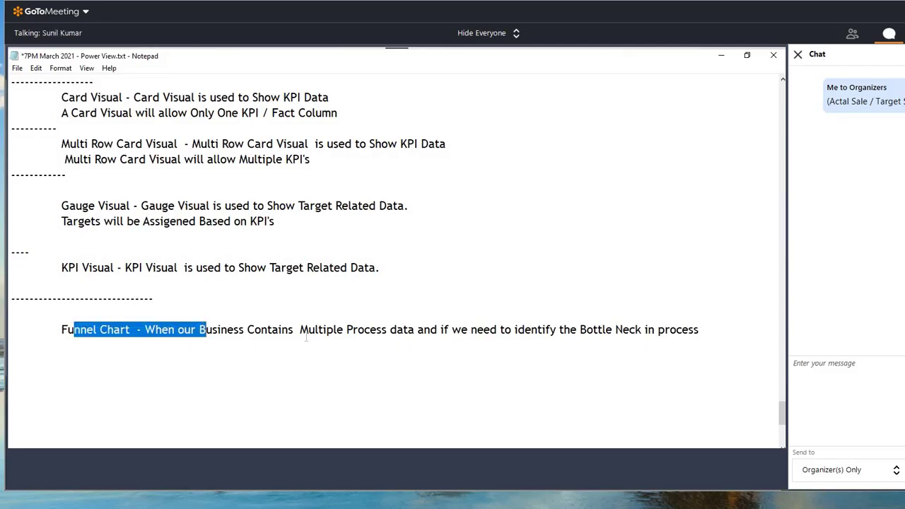
{"action": "left_click_drag", "start_coordinate": [145, 329], "coordinate": [320, 329]}
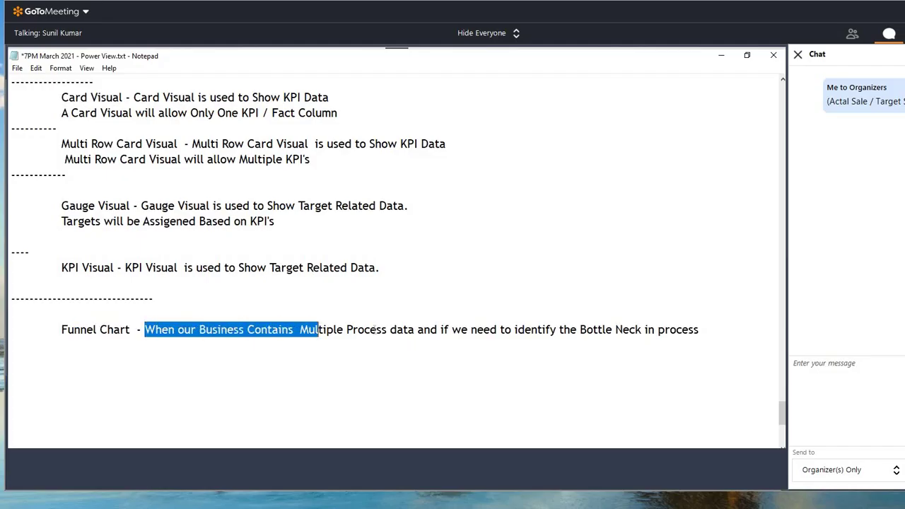
{"action": "scroll", "coordinate": [393, 320], "scroll_direction": "down", "scroll_amount": 2}
{"action": "left_click", "coordinate": [720, 236]}
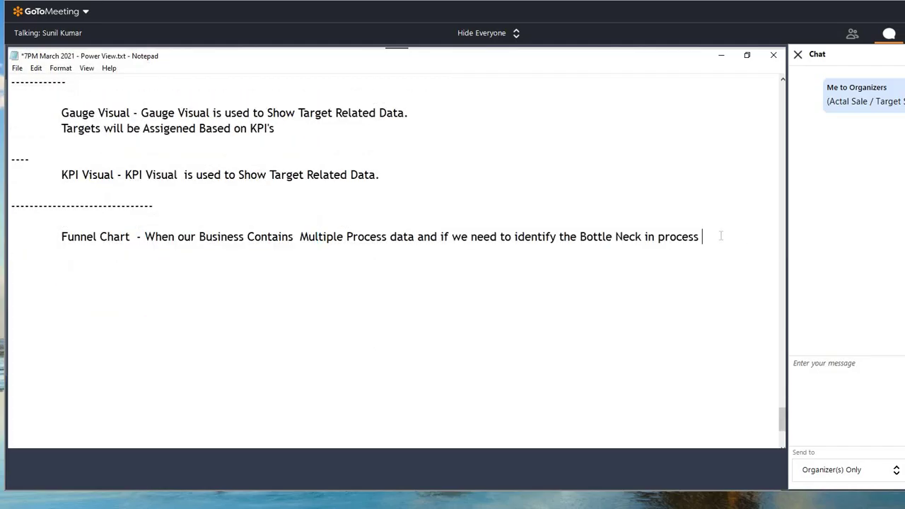
{"action": "key", "text": "Return"}
{"action": "key", "text": "Return"}
{"action": "type", "text": "----------------"}
- Highlight "Multiple Process" in the Funnel Chart note, circle "Bottle Neck" and underline "in process" in red, and clear the annotations
{"action": "left_click_drag", "start_coordinate": [177, 238], "coordinate": [409, 238]}
{"action": "left_click_drag", "start_coordinate": [352, 238], "coordinate": [404, 237]}
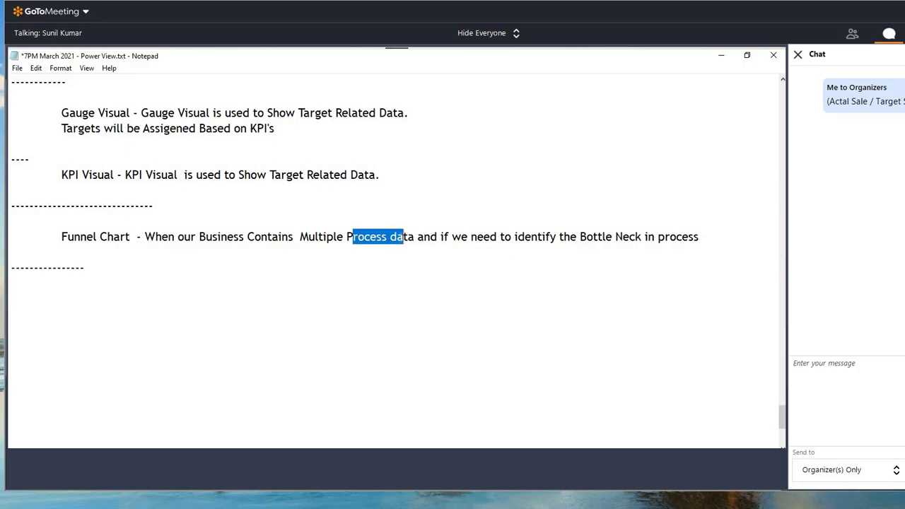
{"action": "left_click_drag", "start_coordinate": [308, 238], "coordinate": [409, 237]}
{"action": "left_click_drag", "start_coordinate": [323, 238], "coordinate": [383, 238]}
{"action": "key", "text": "ctrl+2"}
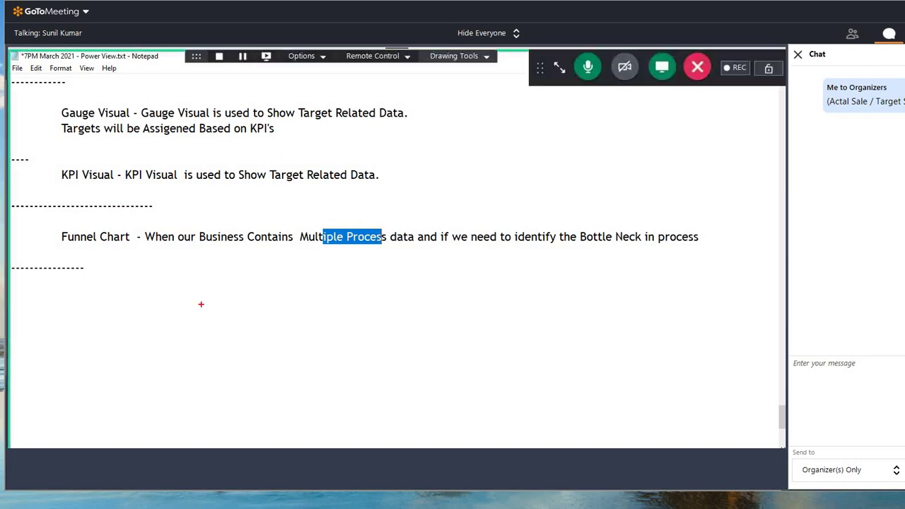
{"action": "mouse_move", "coordinate": [190, 289]}
{"action": "left_mouse_down"}
{"action": "mouse_move", "coordinate": [218, 319]}
{"action": "mouse_move", "coordinate": [235, 305]}
{"action": "mouse_move", "coordinate": [262, 318]}
{"action": "mouse_move", "coordinate": [286, 295]}
{"action": "left_mouse_up"}
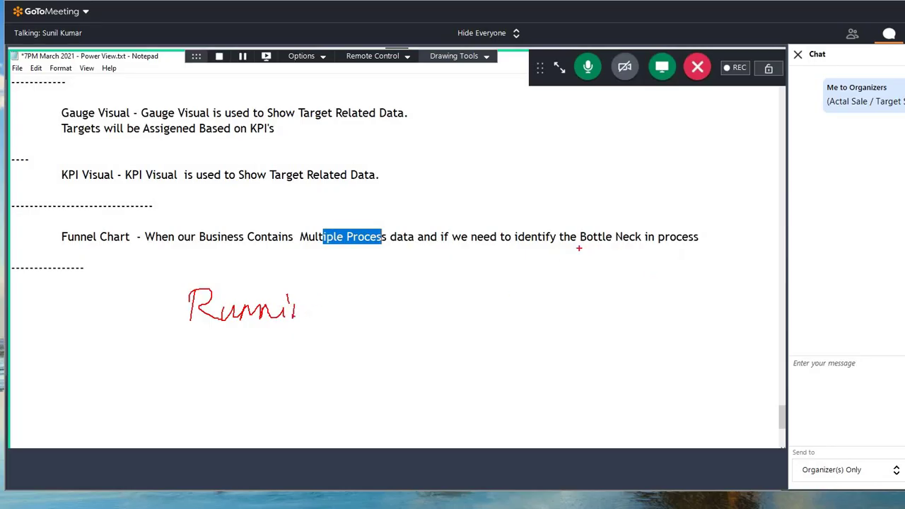
{"action": "mouse_move", "coordinate": [578, 248]}
{"action": "left_mouse_down"}
{"action": "mouse_move", "coordinate": [645, 227]}
{"action": "mouse_move", "coordinate": [584, 246]}
{"action": "mouse_move", "coordinate": [618, 275]}
{"action": "mouse_move", "coordinate": [601, 262]}
{"action": "mouse_move", "coordinate": [646, 260]}
{"action": "mouse_move", "coordinate": [691, 243]}
{"action": "left_mouse_up"}
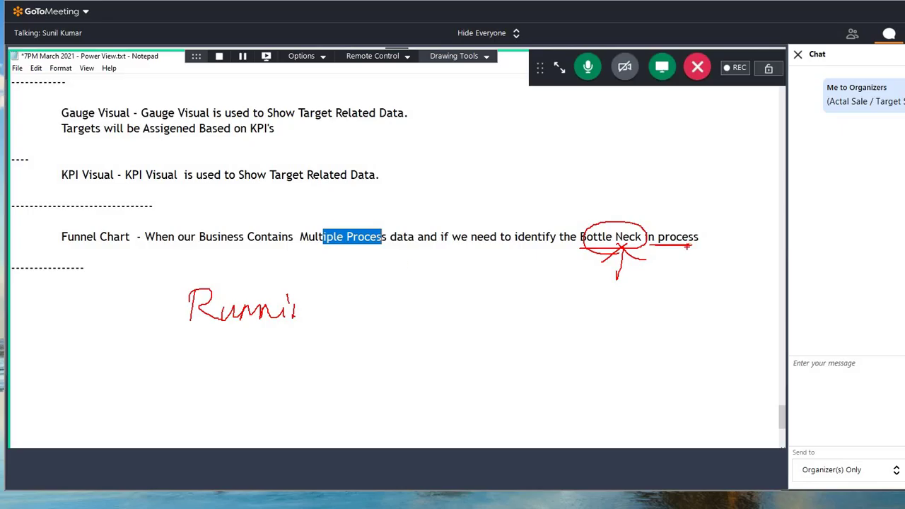
{"action": "key", "text": "Escape"}
{"action": "left_click", "coordinate": [103, 269]}
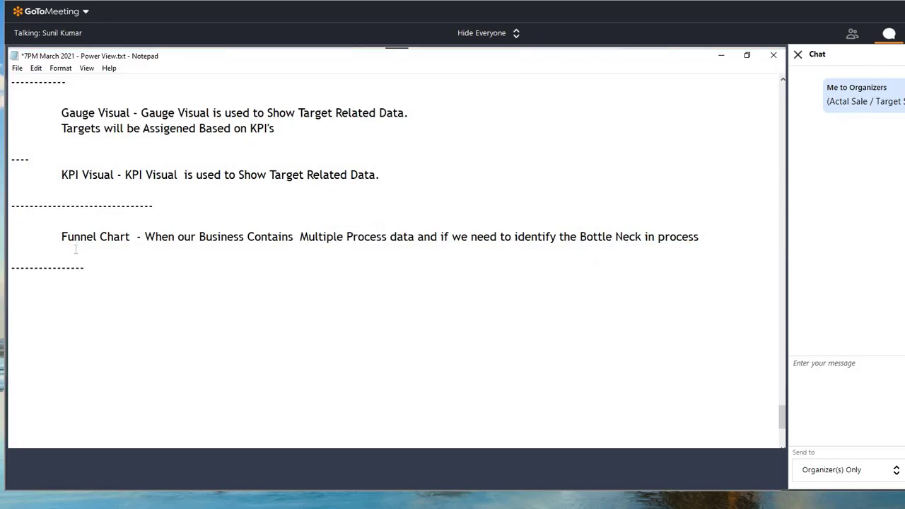
- Highlight "Funnel Chart", handwrite "Mark", "Con" and "Train" in red below the note, and draw a pointer to each word
{"action": "left_click_drag", "start_coordinate": [66, 237], "coordinate": [141, 237]}
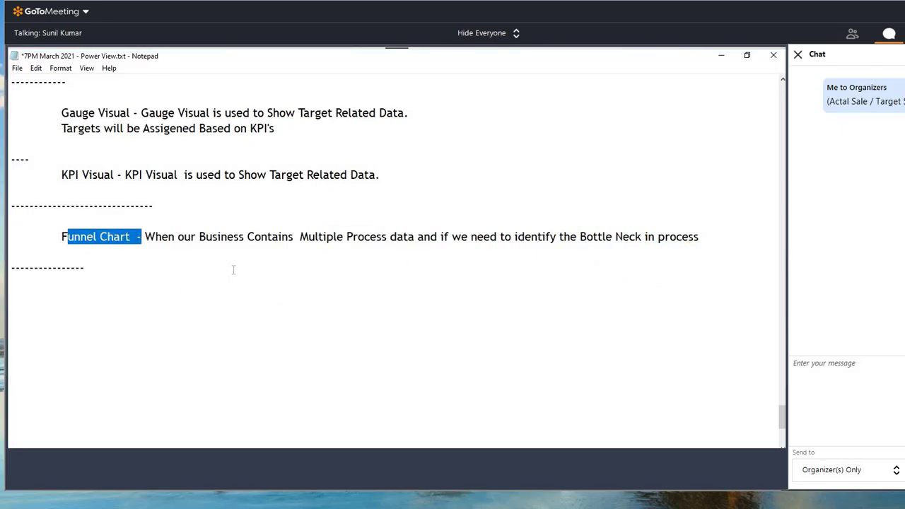
{"action": "key", "text": "ctrl+alt+d"}
{"action": "mouse_move", "coordinate": [224, 270]}
{"action": "left_mouse_down"}
{"action": "mouse_move", "coordinate": [224, 261]}
{"action": "mouse_move", "coordinate": [249, 269]}
{"action": "mouse_move", "coordinate": [291, 260]}
{"action": "mouse_move", "coordinate": [290, 270]}
{"action": "left_mouse_up"}
{"action": "left_click_drag", "start_coordinate": [290, 260], "coordinate": [304, 250]}
{"action": "mouse_move", "coordinate": [258, 275]}
{"action": "left_mouse_down"}
{"action": "mouse_move", "coordinate": [297, 273]}
{"action": "mouse_move", "coordinate": [247, 315]}
{"action": "mouse_move", "coordinate": [286, 307]}
{"action": "mouse_move", "coordinate": [243, 346]}
{"action": "mouse_move", "coordinate": [269, 326]}
{"action": "mouse_move", "coordinate": [272, 347]}
{"action": "left_mouse_up"}
{"action": "mouse_move", "coordinate": [272, 333]}
{"action": "left_mouse_down"}
{"action": "mouse_move", "coordinate": [311, 319]}
{"action": "mouse_move", "coordinate": [324, 325]}
{"action": "left_mouse_up"}
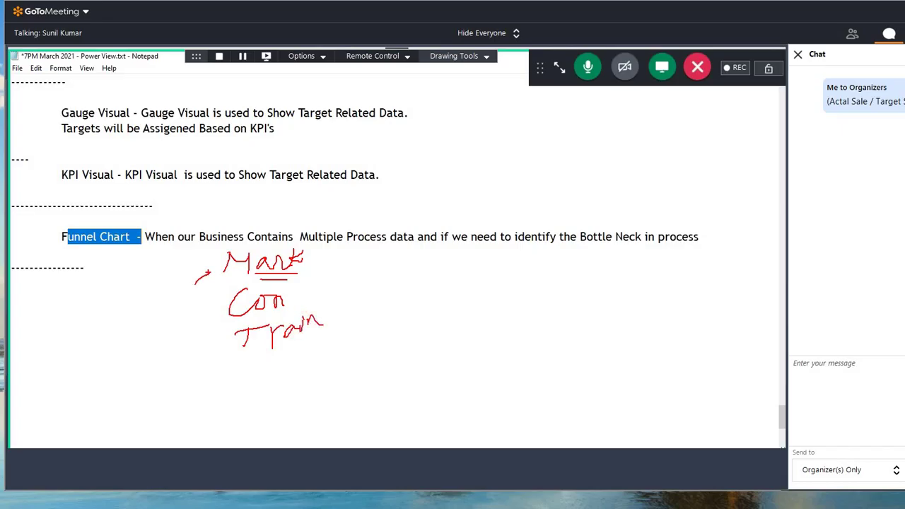
{"action": "left_click_drag", "start_coordinate": [210, 271], "coordinate": [213, 286]}
{"action": "mouse_move", "coordinate": [201, 310]}
{"action": "left_mouse_down"}
{"action": "mouse_move", "coordinate": [226, 295]}
{"action": "mouse_move", "coordinate": [226, 311]}
{"action": "left_mouse_up"}
{"action": "left_click_drag", "start_coordinate": [205, 343], "coordinate": [240, 338]}
{"action": "left_click_drag", "start_coordinate": [203, 361], "coordinate": [239, 349]}
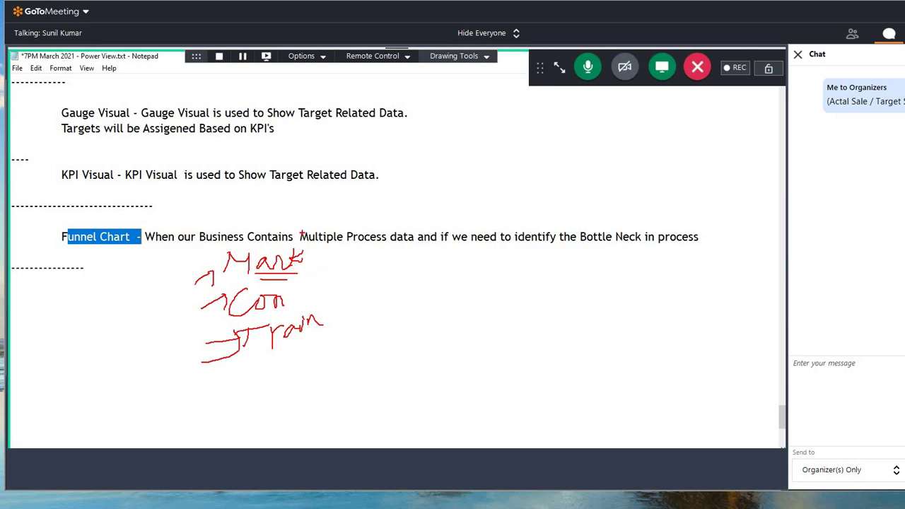
- Box "Multiple Process" in red, draw an arrow from each handwritten word, clear the annotations, and highlight "Multiple Process" in the note
{"action": "left_click_drag", "start_coordinate": [292, 226], "coordinate": [387, 252]}
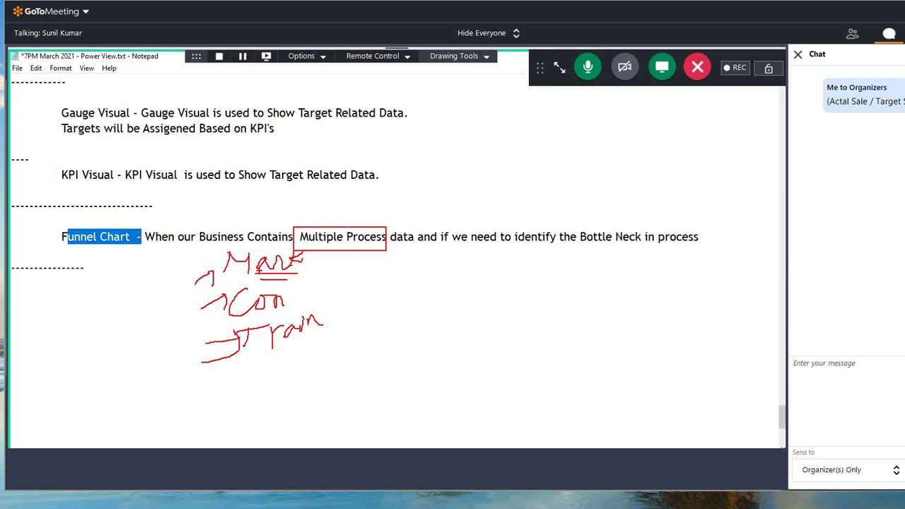
{"action": "mouse_move", "coordinate": [264, 276]}
{"action": "left_mouse_down"}
{"action": "mouse_move", "coordinate": [331, 275]}
{"action": "mouse_move", "coordinate": [377, 259]}
{"action": "mouse_move", "coordinate": [369, 279]}
{"action": "left_mouse_up"}
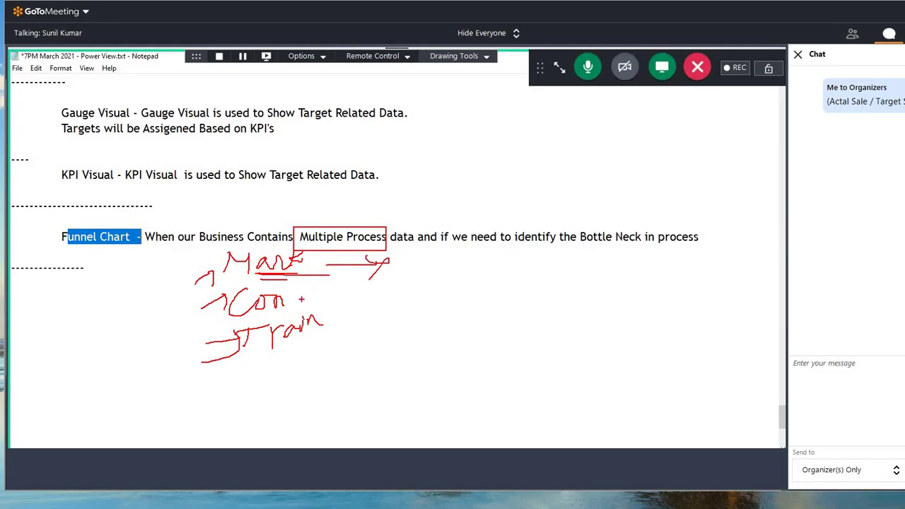
{"action": "left_click_drag", "start_coordinate": [301, 299], "coordinate": [396, 296]}
{"action": "mouse_move", "coordinate": [383, 286]}
{"action": "left_mouse_down"}
{"action": "mouse_move", "coordinate": [390, 284]}
{"action": "mouse_move", "coordinate": [389, 305]}
{"action": "left_mouse_up"}
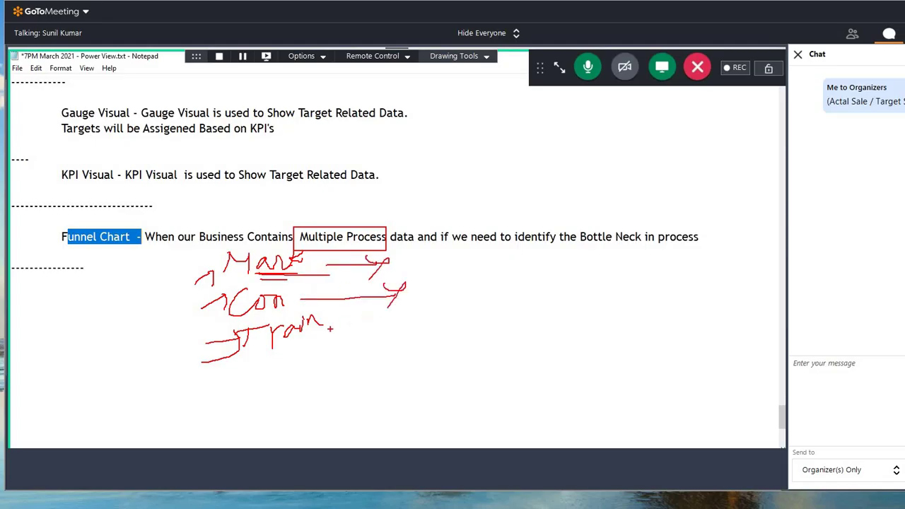
{"action": "mouse_move", "coordinate": [329, 328]}
{"action": "left_mouse_down"}
{"action": "mouse_move", "coordinate": [426, 324]}
{"action": "mouse_move", "coordinate": [405, 348]}
{"action": "left_mouse_up"}
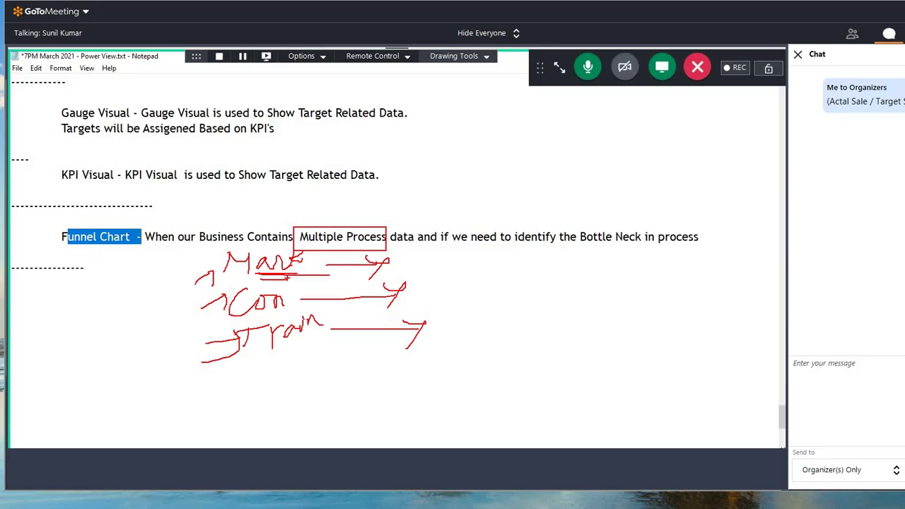
{"action": "mouse_move", "coordinate": [434, 188]}
{"action": "left_mouse_down"}
{"action": "mouse_move", "coordinate": [375, 192]}
{"action": "mouse_move", "coordinate": [368, 227]}
{"action": "left_mouse_up"}
{"action": "key", "text": "Escape"}
{"action": "left_click_drag", "start_coordinate": [300, 236], "coordinate": [383, 236]}
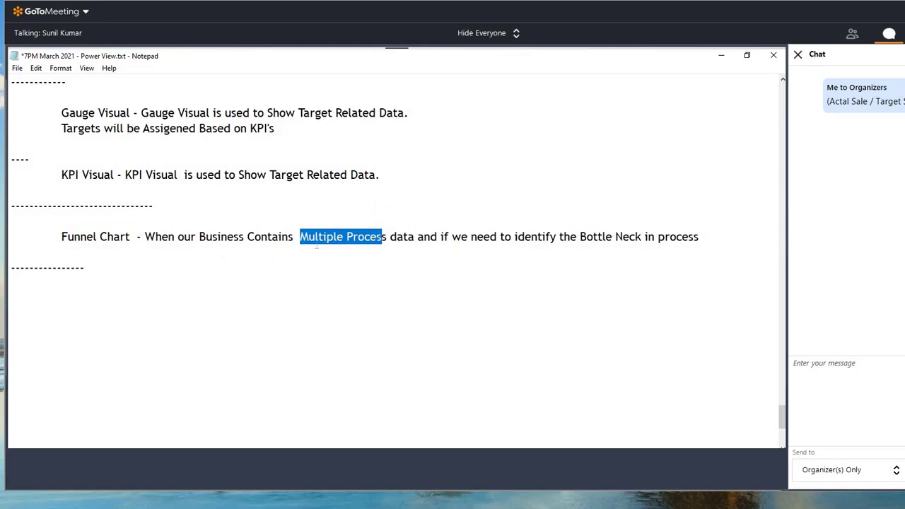
{"action": "left_click_drag", "start_coordinate": [300, 236], "coordinate": [390, 236]}
- Switch to Power BI, delete the Sales by Sub-Category funnel chart, and add an empty funnel visual on Page 2
{"action": "key", "text": "alt+Tab"}
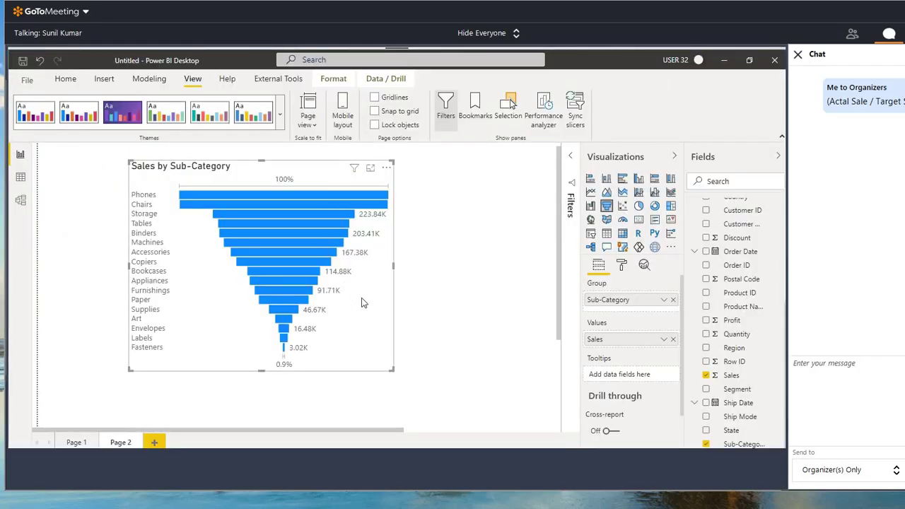
{"action": "key", "text": "Delete"}
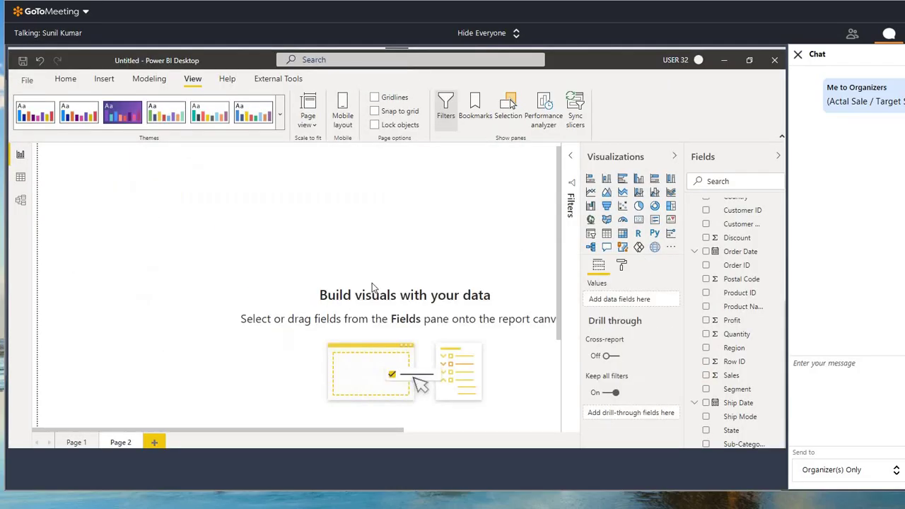
{"action": "left_click", "coordinate": [606, 205]}
- Examine the Funnel table's data, outlining the table and underlining its Category and Value entries from Site Users to Registered in red
{"action": "left_click", "coordinate": [20, 176]}
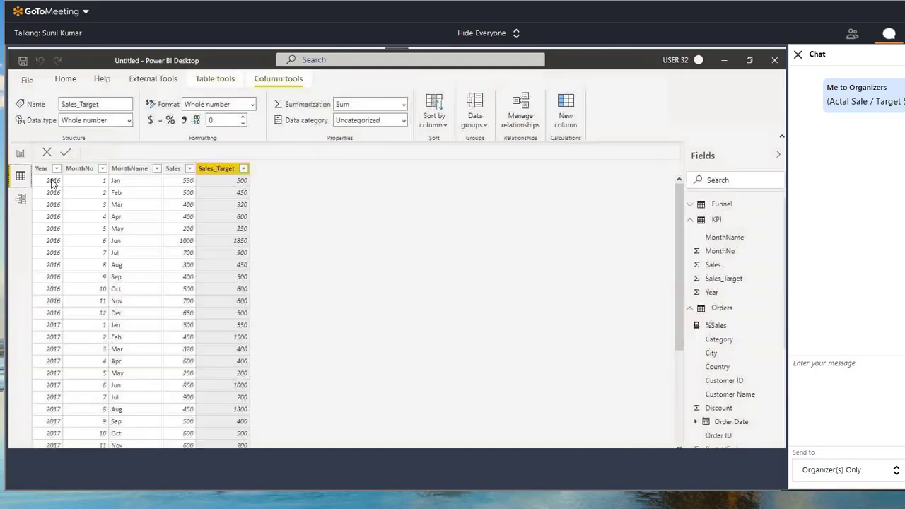
{"action": "left_click", "coordinate": [718, 205]}
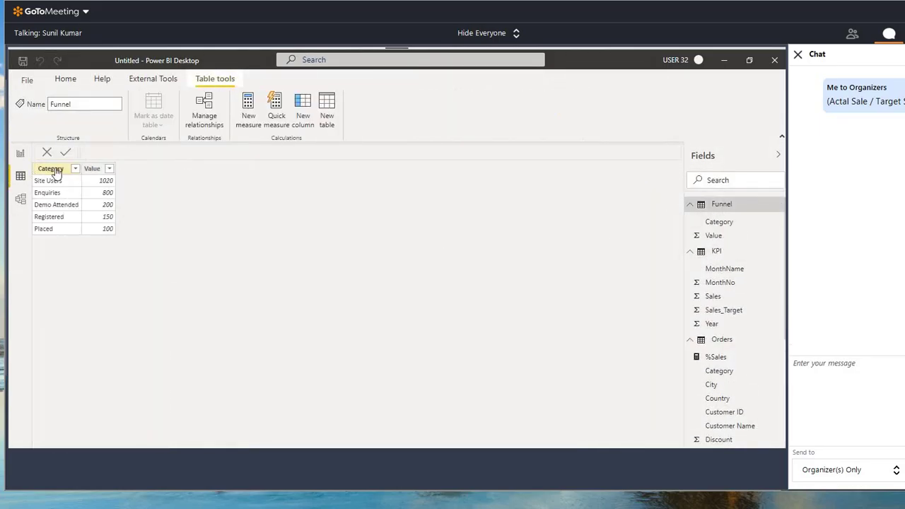
{"action": "left_click", "coordinate": [54, 169]}
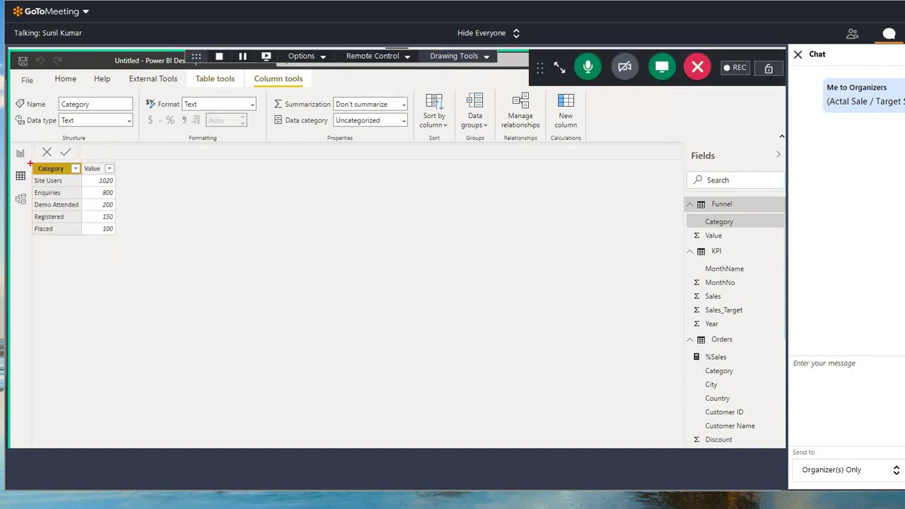
{"action": "mouse_move", "coordinate": [31, 164]}
{"action": "left_mouse_down"}
{"action": "mouse_move", "coordinate": [60, 199]}
{"action": "mouse_move", "coordinate": [116, 236]}
{"action": "left_mouse_up"}
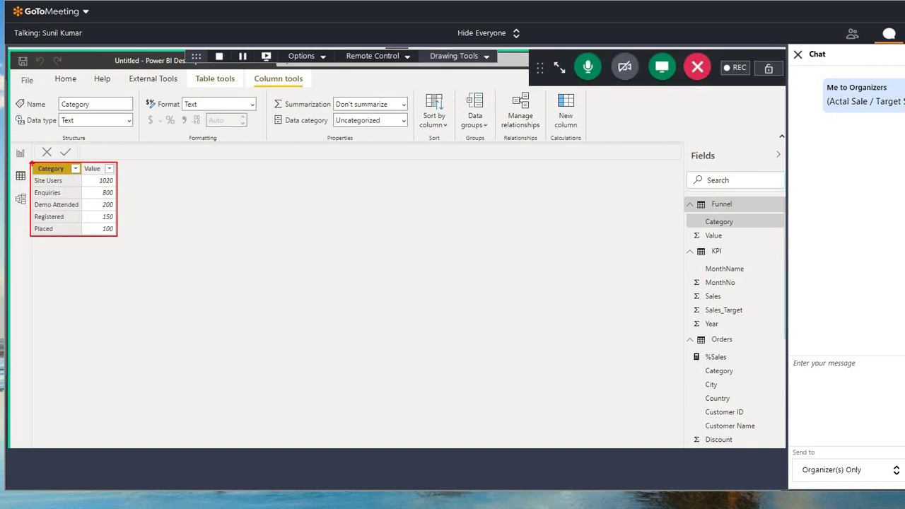
{"action": "left_click_drag", "start_coordinate": [29, 159], "coordinate": [123, 238]}
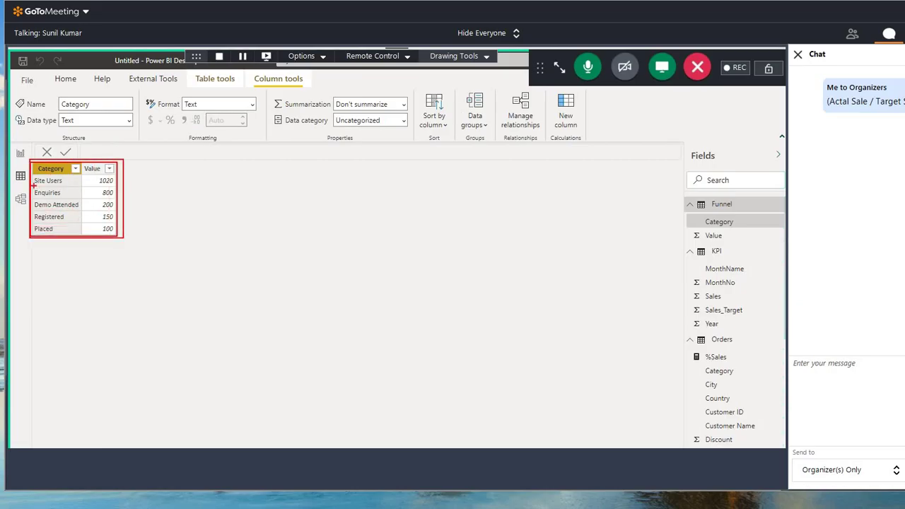
{"action": "left_click_drag", "start_coordinate": [32, 185], "coordinate": [117, 186]}
{"action": "mouse_move", "coordinate": [34, 186]}
{"action": "left_mouse_down"}
{"action": "mouse_move", "coordinate": [70, 185]}
{"action": "mouse_move", "coordinate": [36, 169]}
{"action": "mouse_move", "coordinate": [74, 198]}
{"action": "mouse_move", "coordinate": [28, 200]}
{"action": "mouse_move", "coordinate": [41, 205]}
{"action": "left_mouse_up"}
{"action": "left_click_drag", "start_coordinate": [97, 209], "coordinate": [124, 209]}
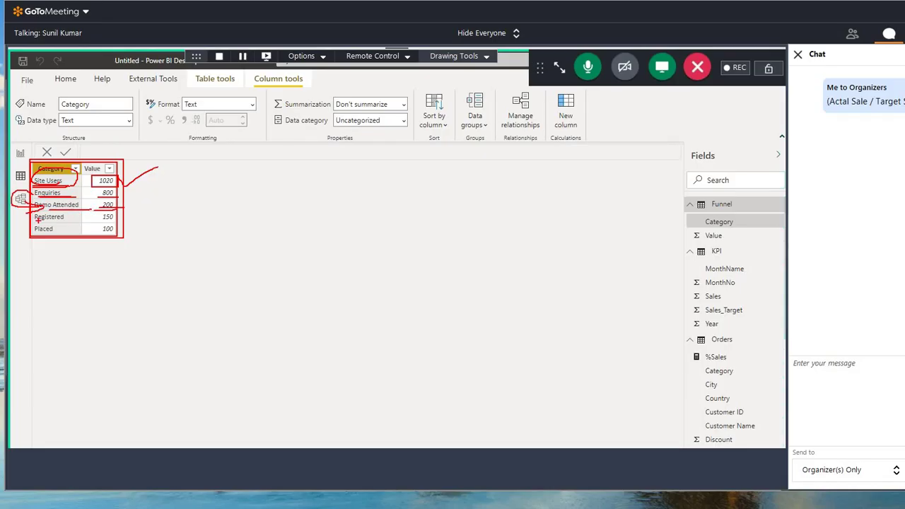
{"action": "left_click_drag", "start_coordinate": [37, 221], "coordinate": [72, 220]}
{"action": "left_click_drag", "start_coordinate": [86, 223], "coordinate": [120, 223]}
{"action": "key", "text": "Escape"}
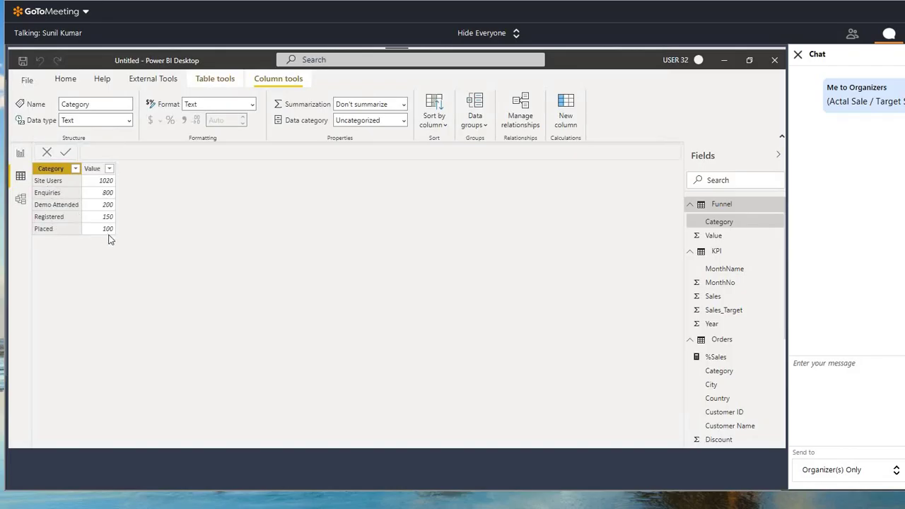
- Mark the Placed row and its value in red, outline all the Funnel table rows, and return to the report
{"action": "key", "text": "ctrl+2"}
{"action": "mouse_move", "coordinate": [94, 229]}
{"action": "left_mouse_down"}
{"action": "mouse_move", "coordinate": [106, 222]}
{"action": "mouse_move", "coordinate": [121, 233]}
{"action": "mouse_move", "coordinate": [91, 223]}
{"action": "mouse_move", "coordinate": [126, 238]}
{"action": "mouse_move", "coordinate": [192, 214]}
{"action": "mouse_move", "coordinate": [186, 233]}
{"action": "left_mouse_up"}
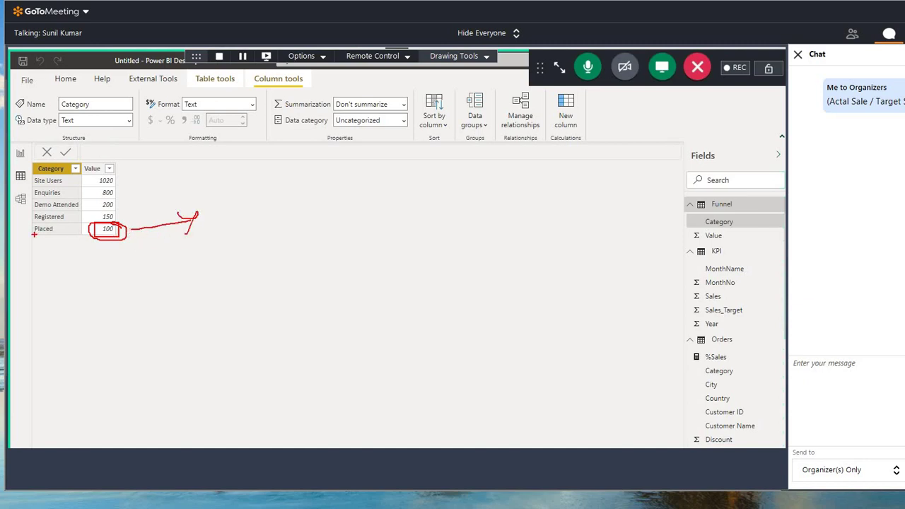
{"action": "mouse_move", "coordinate": [34, 237]}
{"action": "left_mouse_down"}
{"action": "mouse_move", "coordinate": [122, 232]}
{"action": "mouse_move", "coordinate": [186, 215]}
{"action": "left_mouse_up"}
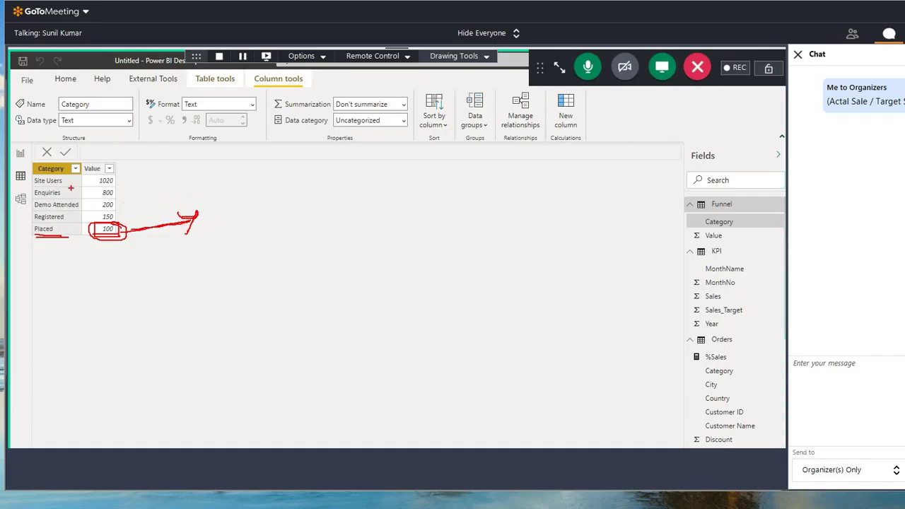
{"action": "mouse_move", "coordinate": [106, 222]}
{"action": "left_mouse_down"}
{"action": "mouse_move", "coordinate": [91, 233]}
{"action": "mouse_move", "coordinate": [114, 225]}
{"action": "left_mouse_up"}
{"action": "mouse_move", "coordinate": [28, 174]}
{"action": "left_mouse_down"}
{"action": "mouse_move", "coordinate": [86, 228]}
{"action": "mouse_move", "coordinate": [120, 235]}
{"action": "mouse_move", "coordinate": [163, 185]}
{"action": "left_mouse_up"}
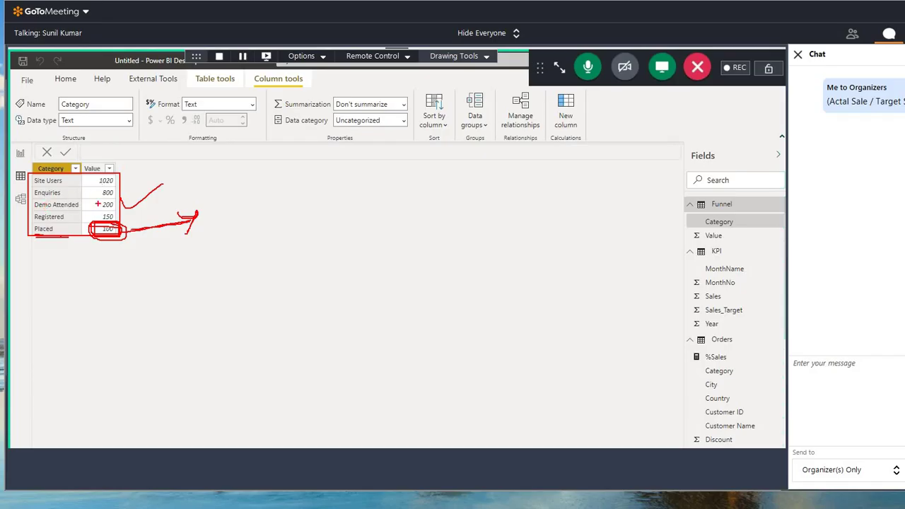
{"action": "left_click", "coordinate": [20, 153]}
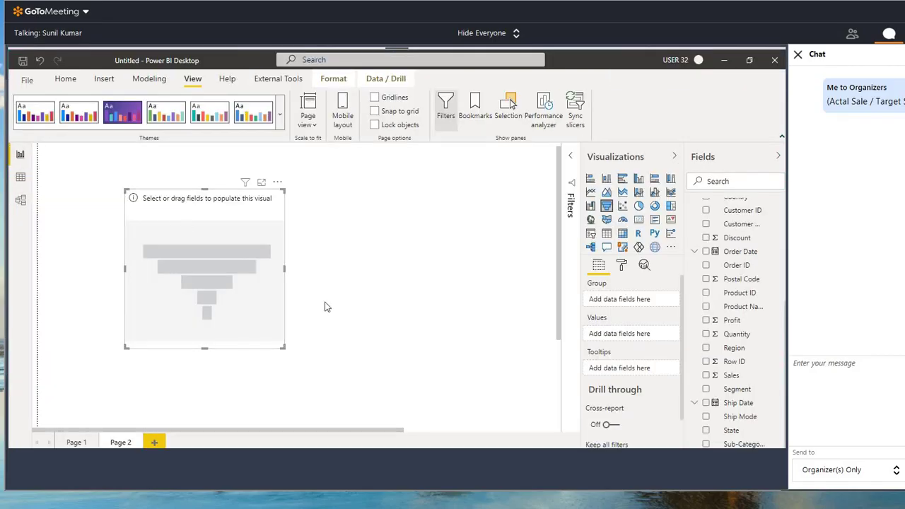
- Open the Funnel table's data, outline its Value column in red, draw a stroke beside it, and return to the report
{"action": "left_click", "coordinate": [22, 177]}
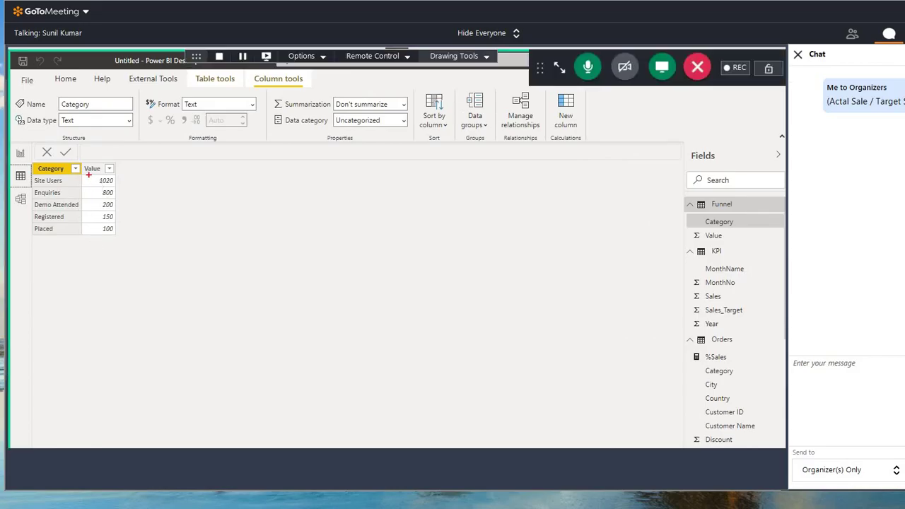
{"action": "left_click_drag", "start_coordinate": [88, 175], "coordinate": [117, 232]}
{"action": "mouse_move", "coordinate": [117, 200]}
{"action": "left_mouse_down"}
{"action": "mouse_move", "coordinate": [133, 207]}
{"action": "mouse_move", "coordinate": [165, 188]}
{"action": "left_mouse_up"}
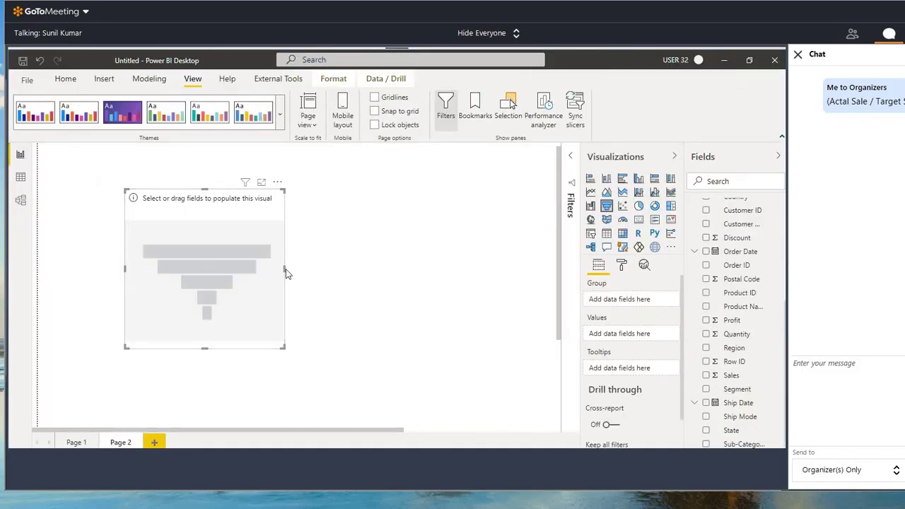
- Enlarge the empty funnel visual on Page 2 by making it wider and taller
{"action": "left_click_drag", "start_coordinate": [284, 269], "coordinate": [357, 266]}
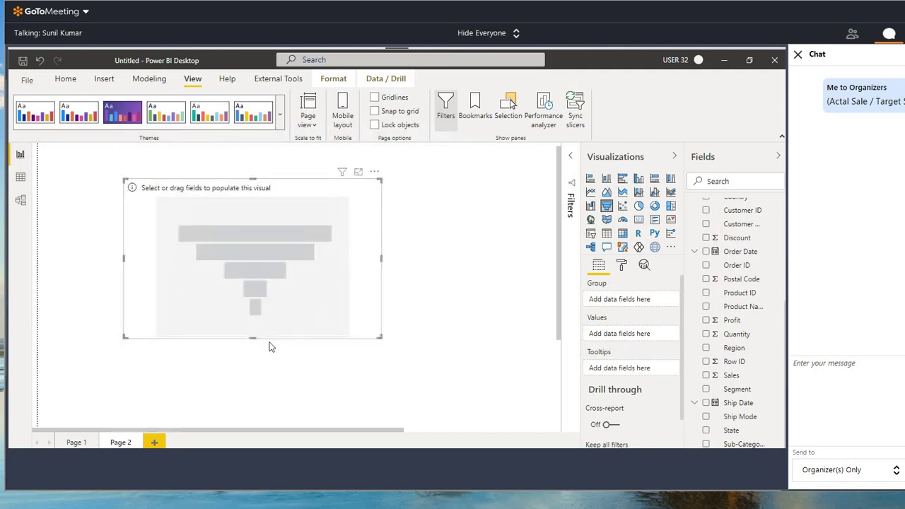
{"action": "left_click_drag", "start_coordinate": [253, 338], "coordinate": [254, 368]}
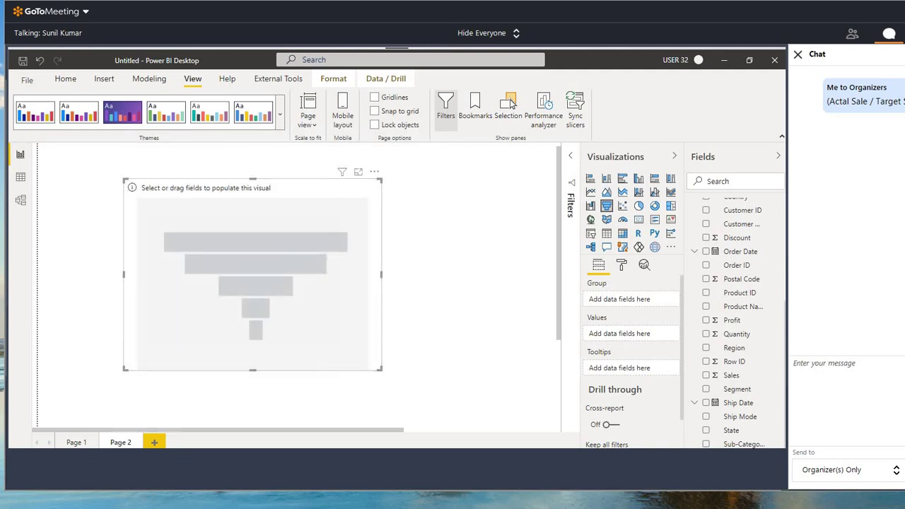
- Switch to Notepad and highlight the Funnel Chart note's key phrases, including "Multiple Process data" and "Bottle Neck in process"
{"action": "key", "text": "alt+Tab"}
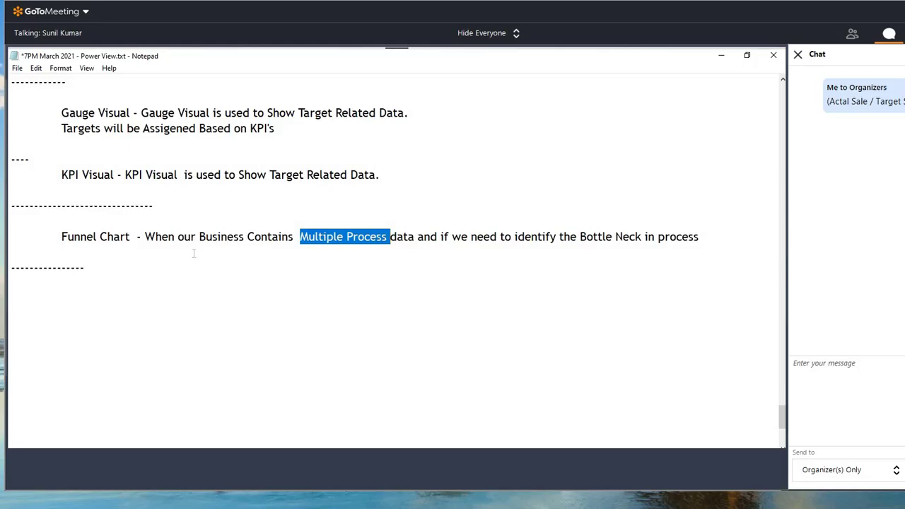
{"action": "left_click_drag", "start_coordinate": [96, 239], "coordinate": [131, 239]}
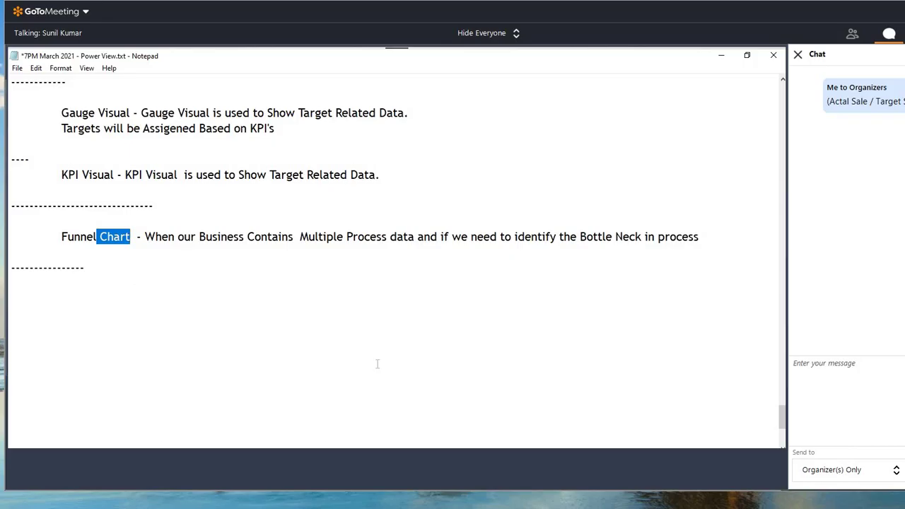
{"action": "left_click_drag", "start_coordinate": [308, 236], "coordinate": [415, 236]}
{"action": "left_click_drag", "start_coordinate": [482, 236], "coordinate": [641, 237]}
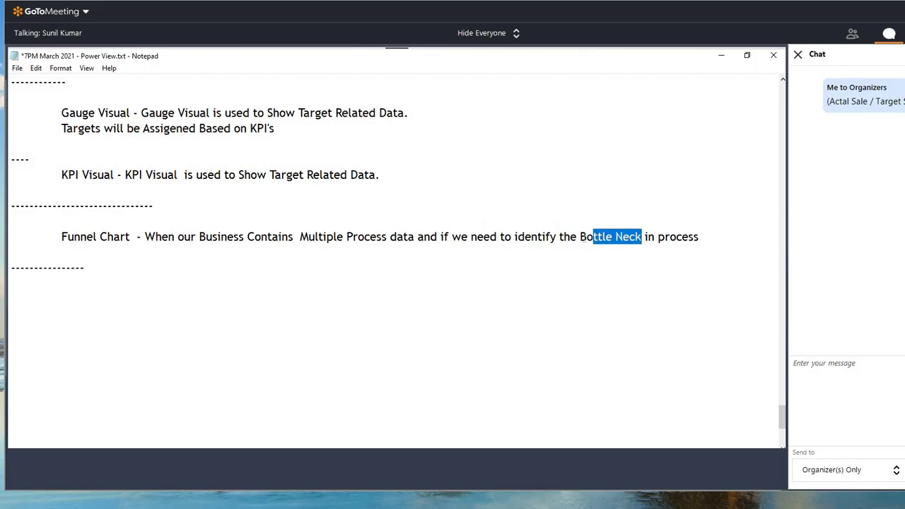
{"action": "left_click_drag", "start_coordinate": [580, 236], "coordinate": [642, 237]}
{"action": "left_click_drag", "start_coordinate": [585, 236], "coordinate": [699, 236]}
{"action": "left_click_drag", "start_coordinate": [641, 236], "coordinate": [694, 236]}
{"action": "left_click_drag", "start_coordinate": [62, 236], "coordinate": [125, 236]}
- Switch to Power BI, assign the Funnel table's Category to the funnel's Group and Value to its Values, and enlarge the chart
{"action": "key", "text": "alt+Tab"}
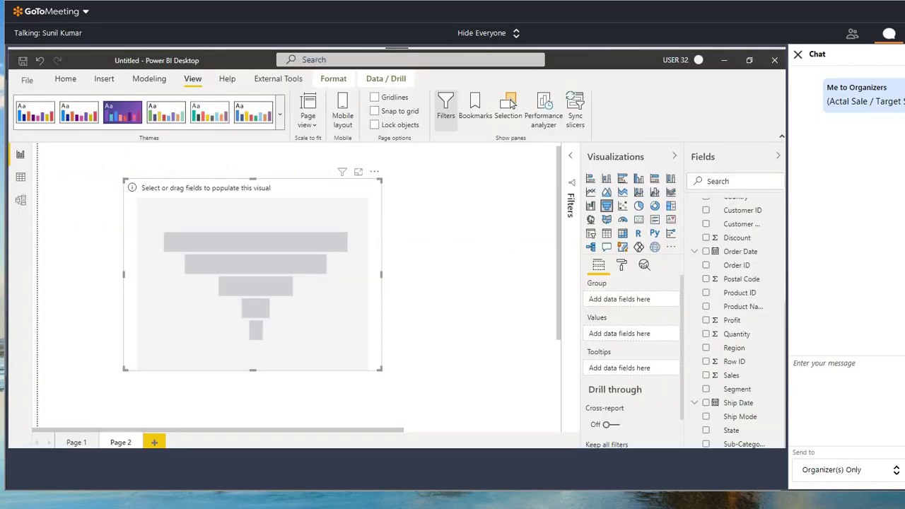
{"action": "scroll", "coordinate": [724, 233], "scroll_direction": "up", "scroll_amount": 5}
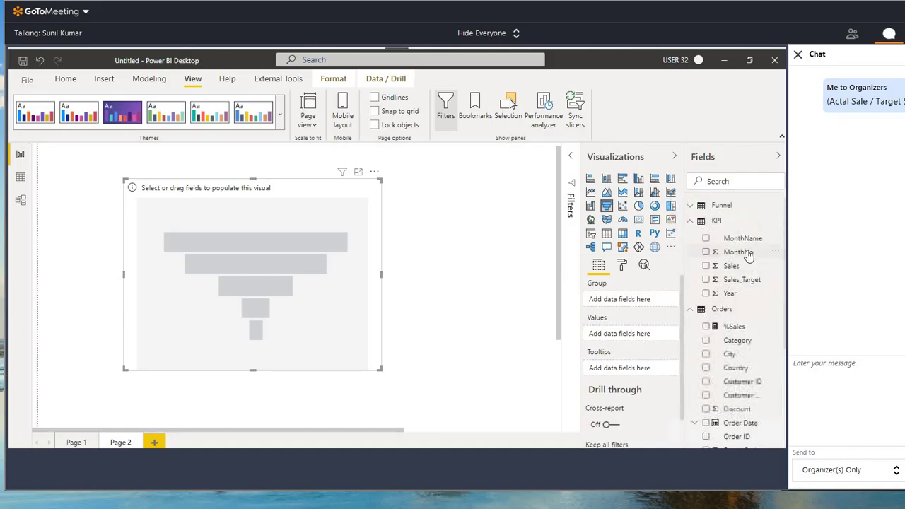
{"action": "left_click", "coordinate": [720, 205]}
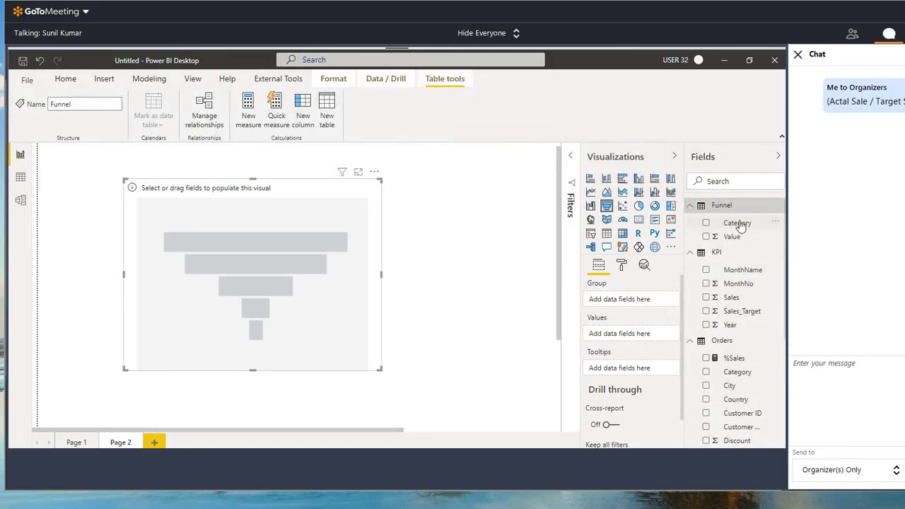
{"action": "left_click", "coordinate": [599, 287]}
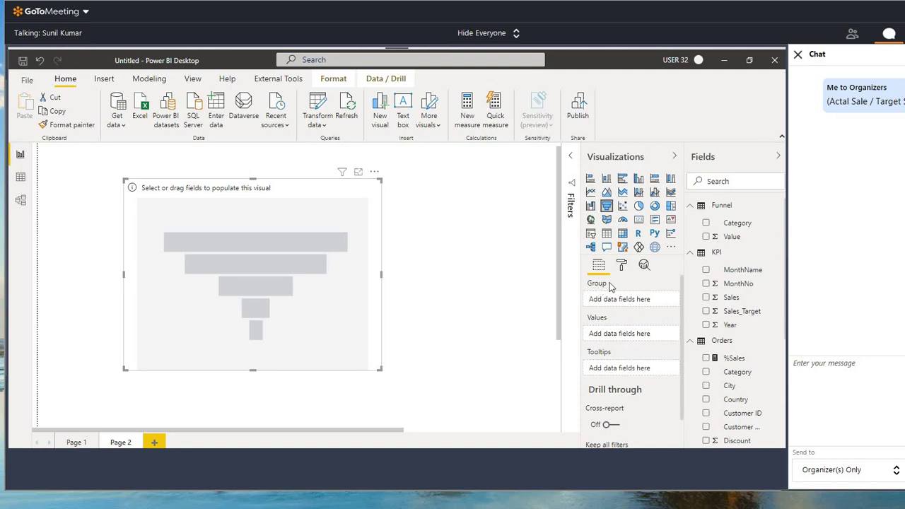
{"action": "left_click_drag", "start_coordinate": [736, 223], "coordinate": [617, 302]}
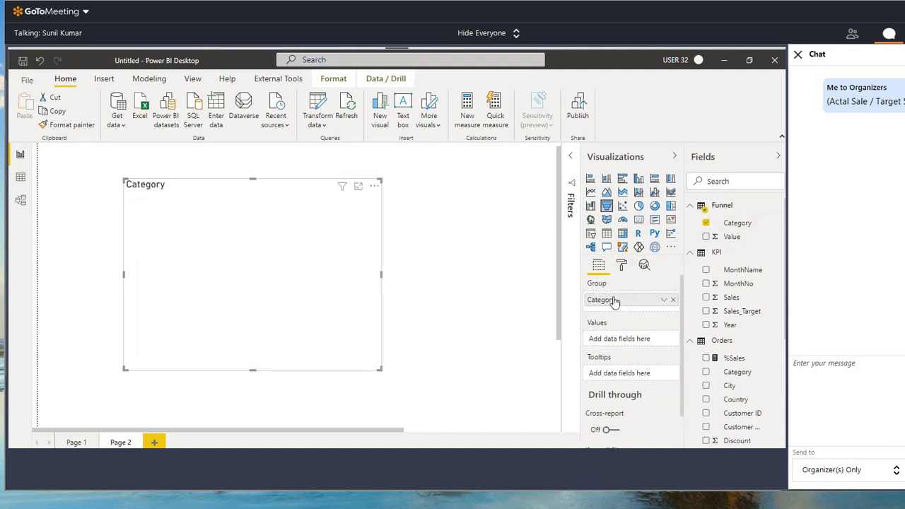
{"action": "left_click_drag", "start_coordinate": [721, 240], "coordinate": [612, 343]}
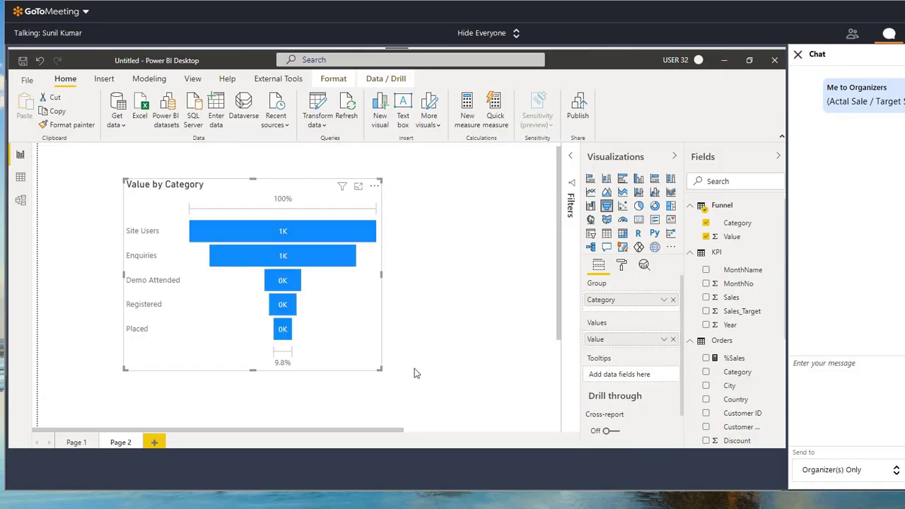
{"action": "left_click_drag", "start_coordinate": [381, 369], "coordinate": [427, 389]}
- Box the data labels on the Site Users, Enquiries and Demo Attended bars in red, and clear the marks
{"action": "left_click_drag", "start_coordinate": [321, 279], "coordinate": [306, 266]}
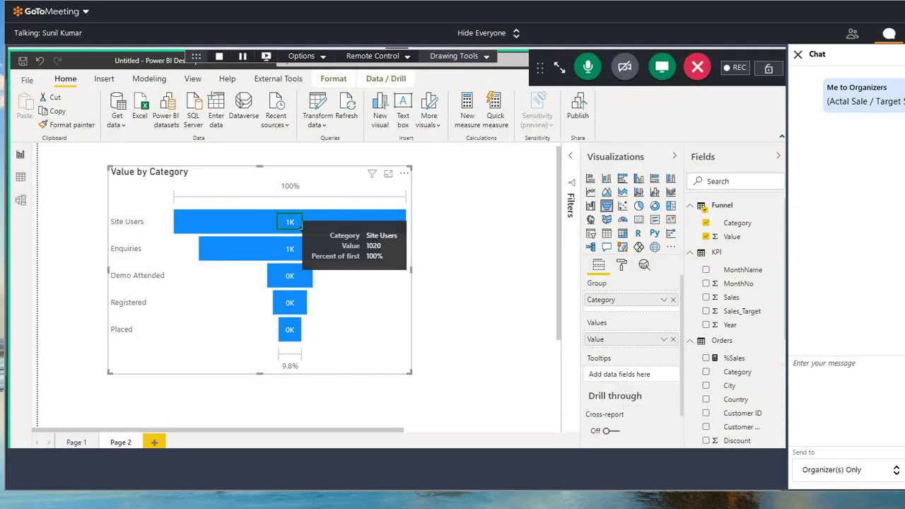
{"action": "mouse_move", "coordinate": [270, 242]}
{"action": "left_mouse_down"}
{"action": "mouse_move", "coordinate": [311, 262]}
{"action": "mouse_move", "coordinate": [303, 288]}
{"action": "left_mouse_up"}
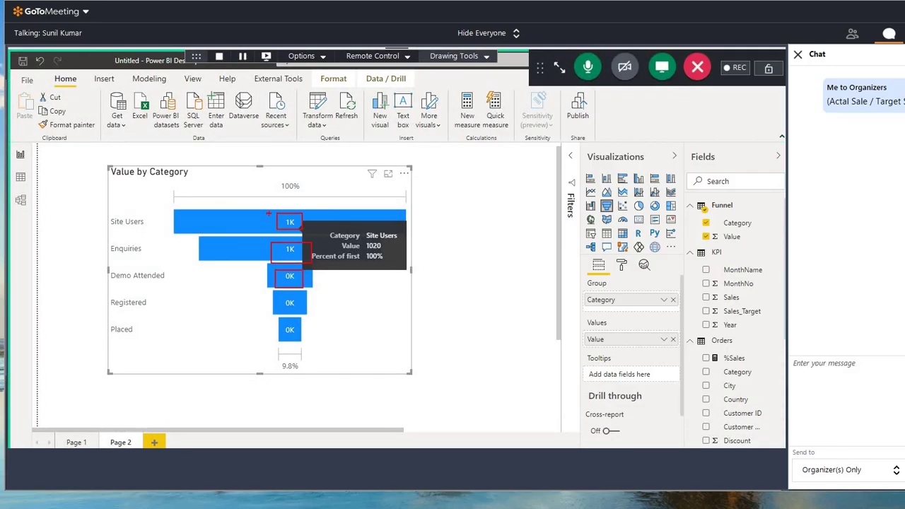
{"action": "mouse_move", "coordinate": [268, 213]}
{"action": "left_mouse_down"}
{"action": "mouse_move", "coordinate": [249, 226]}
{"action": "mouse_move", "coordinate": [272, 209]}
{"action": "left_mouse_up"}
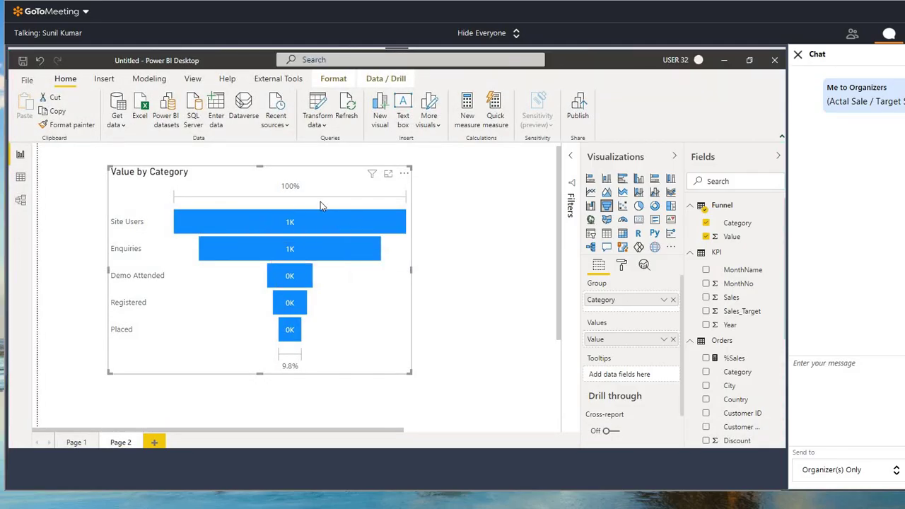
- Set the funnel chart's data label display units to None
{"action": "left_click", "coordinate": [622, 265]}
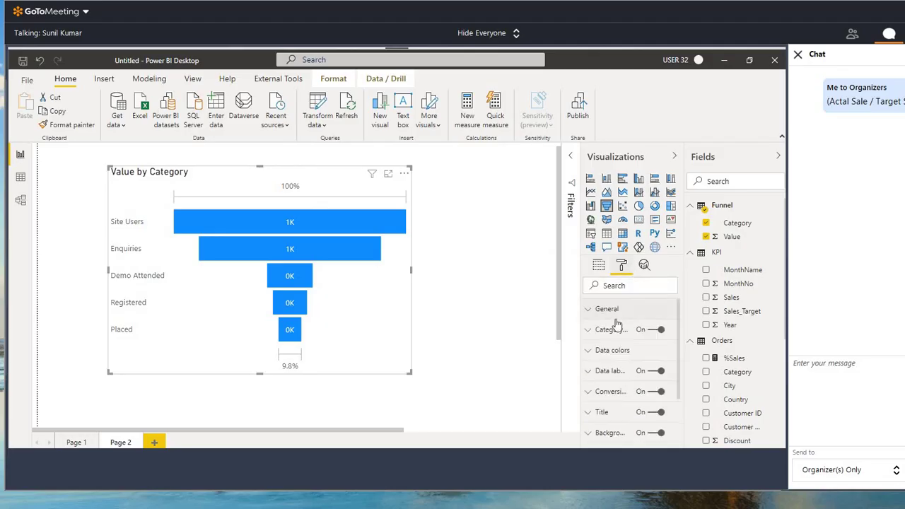
{"action": "left_click", "coordinate": [613, 372]}
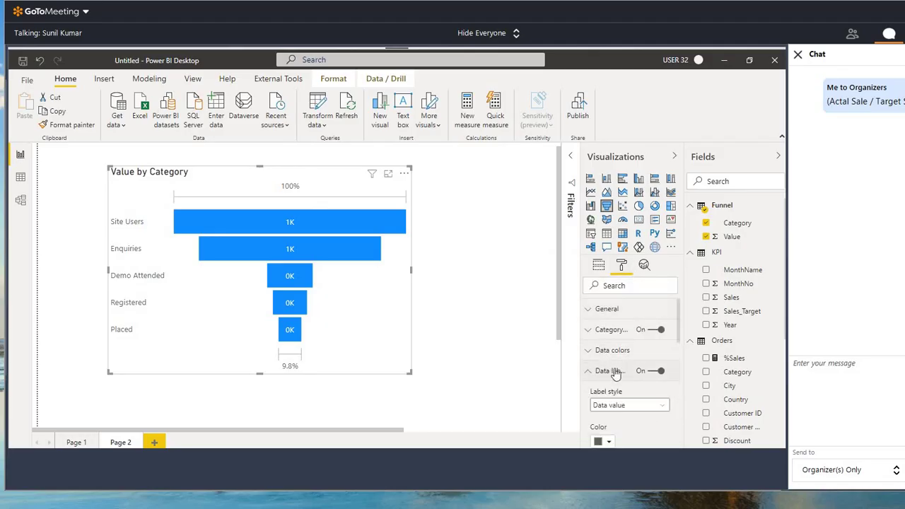
{"action": "scroll", "coordinate": [615, 373], "scroll_direction": "down", "scroll_amount": 1}
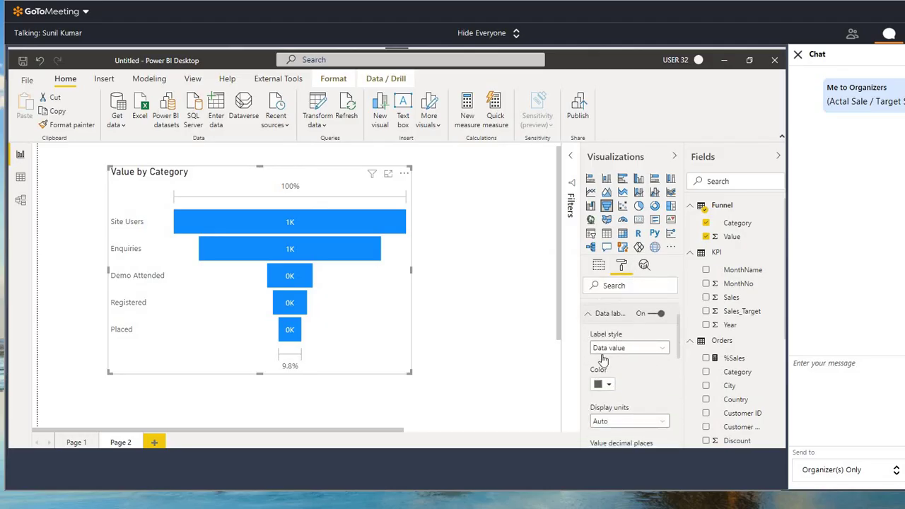
{"action": "left_click", "coordinate": [609, 421]}
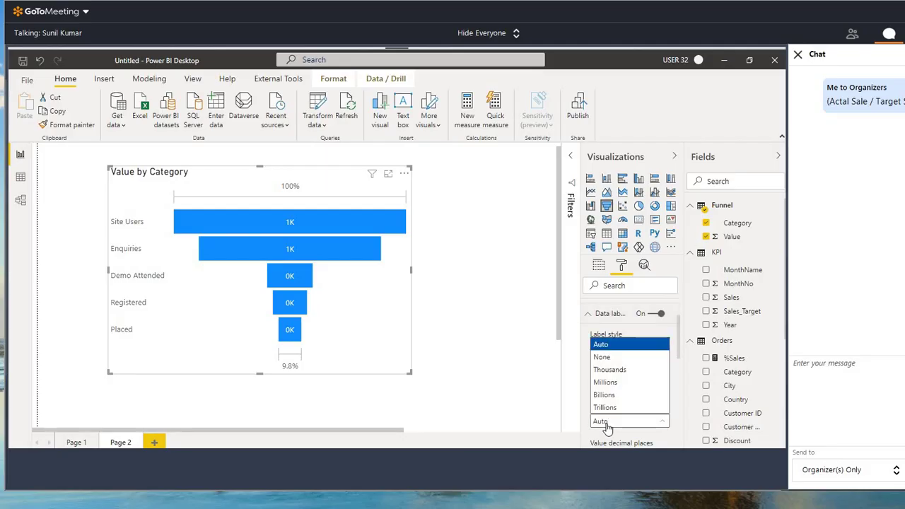
{"action": "left_click", "coordinate": [602, 358]}
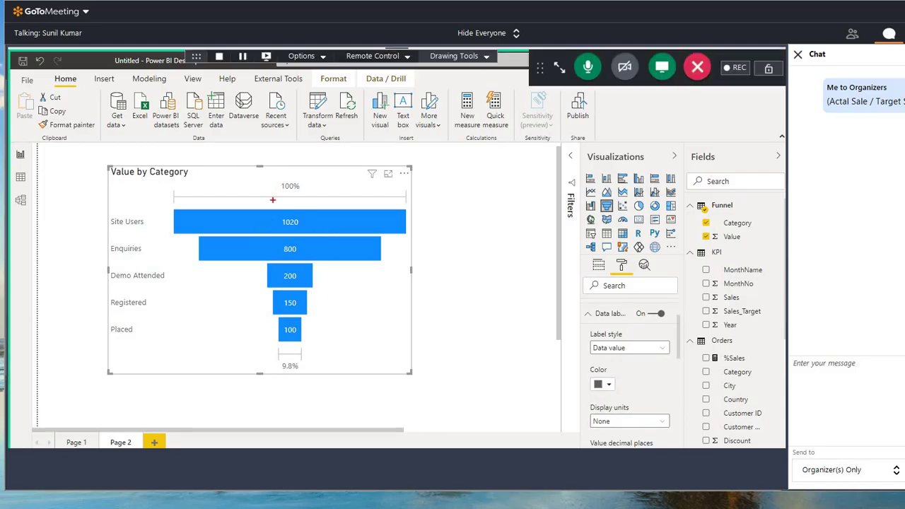
- Box the funnel's 100% conversion rate, circle the 9.8% rate in red, and draw a rising arrow from it
{"action": "left_click_drag", "start_coordinate": [272, 174], "coordinate": [303, 195]}
{"action": "mouse_move", "coordinate": [296, 357]}
{"action": "left_mouse_down"}
{"action": "mouse_move", "coordinate": [276, 372]}
{"action": "mouse_move", "coordinate": [304, 364]}
{"action": "left_mouse_up"}
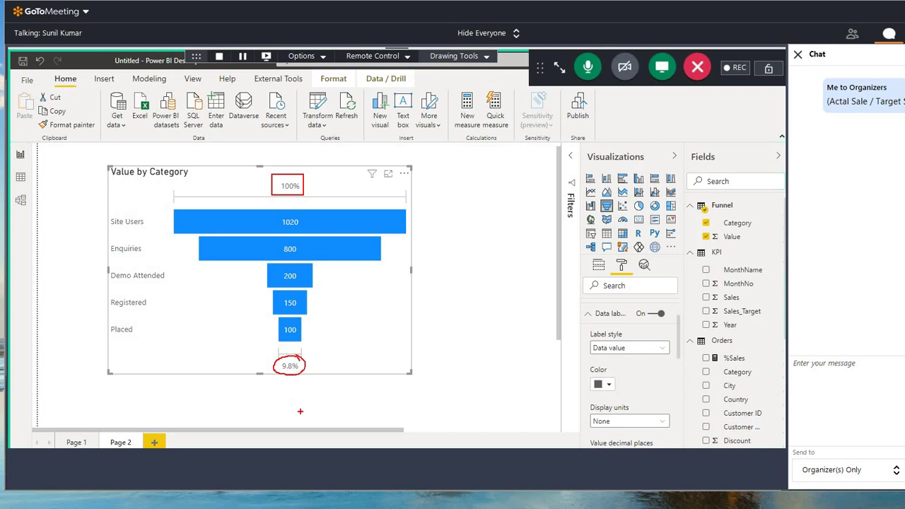
{"action": "mouse_move", "coordinate": [302, 365]}
{"action": "left_mouse_down"}
{"action": "mouse_move", "coordinate": [319, 367]}
{"action": "mouse_move", "coordinate": [351, 325]}
{"action": "left_mouse_up"}
{"action": "mouse_move", "coordinate": [321, 329]}
{"action": "left_mouse_down"}
{"action": "mouse_move", "coordinate": [357, 353]}
{"action": "mouse_move", "coordinate": [344, 326]}
{"action": "mouse_move", "coordinate": [358, 346]}
{"action": "left_mouse_up"}
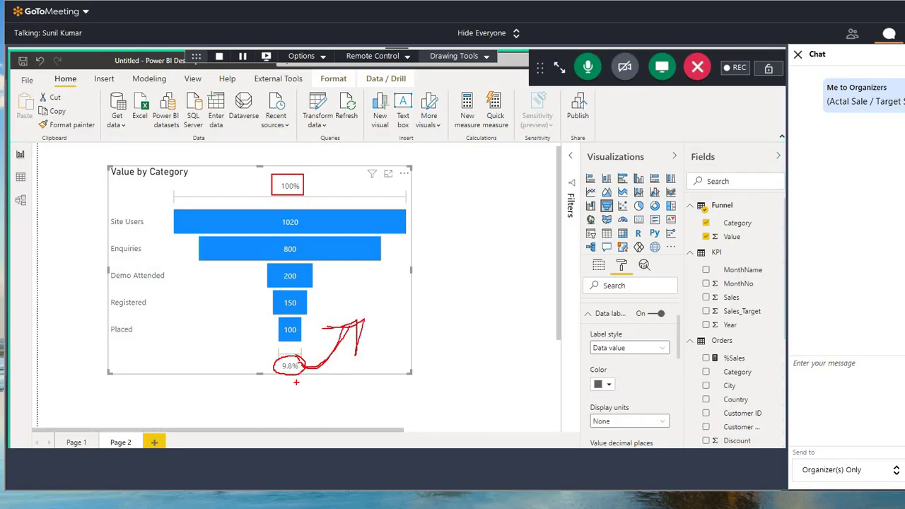
- Draw an arrow from the 9.8% rate to a handwritten, circled percentage, and clear the annotations
{"action": "left_click_drag", "start_coordinate": [308, 374], "coordinate": [361, 374]}
{"action": "mouse_move", "coordinate": [356, 366]}
{"action": "left_mouse_down"}
{"action": "mouse_move", "coordinate": [346, 375]}
{"action": "mouse_move", "coordinate": [391, 374]}
{"action": "left_mouse_up"}
{"action": "left_click_drag", "start_coordinate": [393, 367], "coordinate": [397, 360]}
{"action": "left_click_drag", "start_coordinate": [424, 349], "coordinate": [419, 366]}
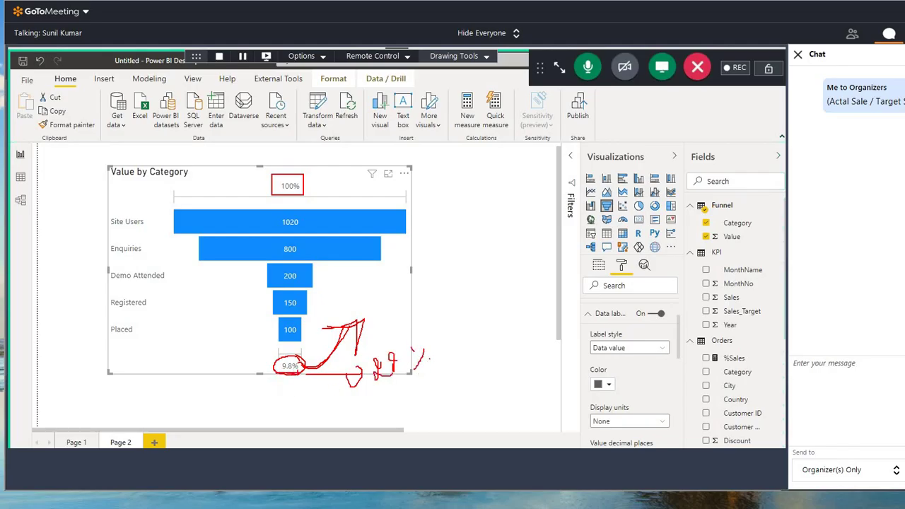
{"action": "mouse_move", "coordinate": [300, 358]}
{"action": "left_mouse_down"}
{"action": "mouse_move", "coordinate": [277, 366]}
{"action": "mouse_move", "coordinate": [304, 360]}
{"action": "mouse_move", "coordinate": [357, 373]}
{"action": "mouse_move", "coordinate": [353, 393]}
{"action": "left_mouse_up"}
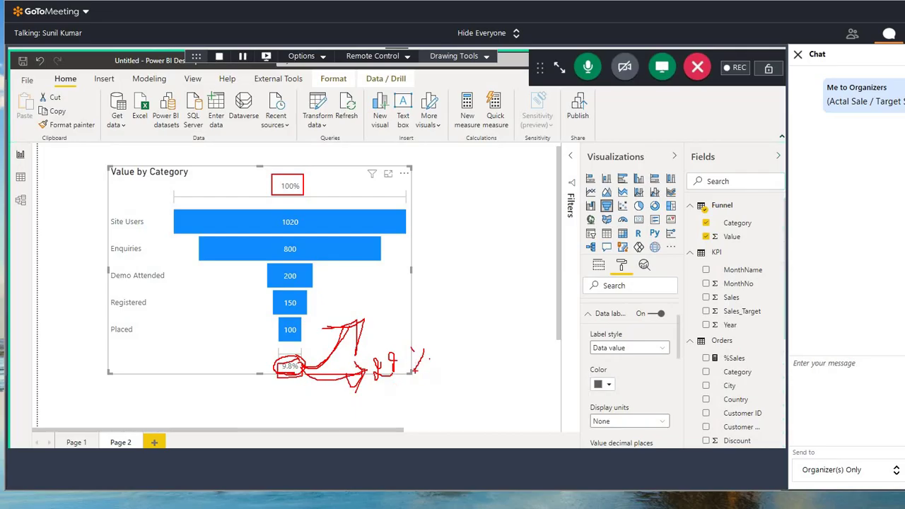
{"action": "mouse_move", "coordinate": [408, 347]}
{"action": "left_mouse_down"}
{"action": "mouse_move", "coordinate": [359, 353]}
{"action": "mouse_move", "coordinate": [435, 385]}
{"action": "mouse_move", "coordinate": [390, 341]}
{"action": "left_mouse_up"}
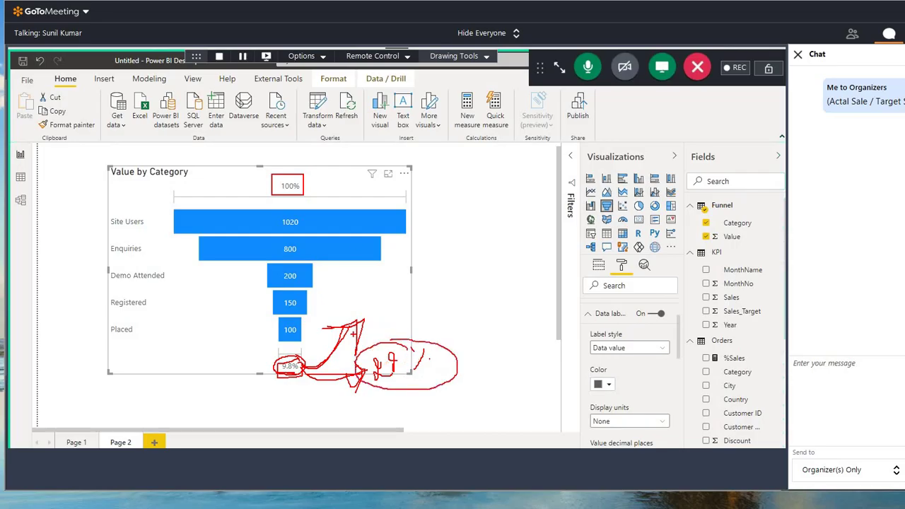
{"action": "key", "text": "Escape"}
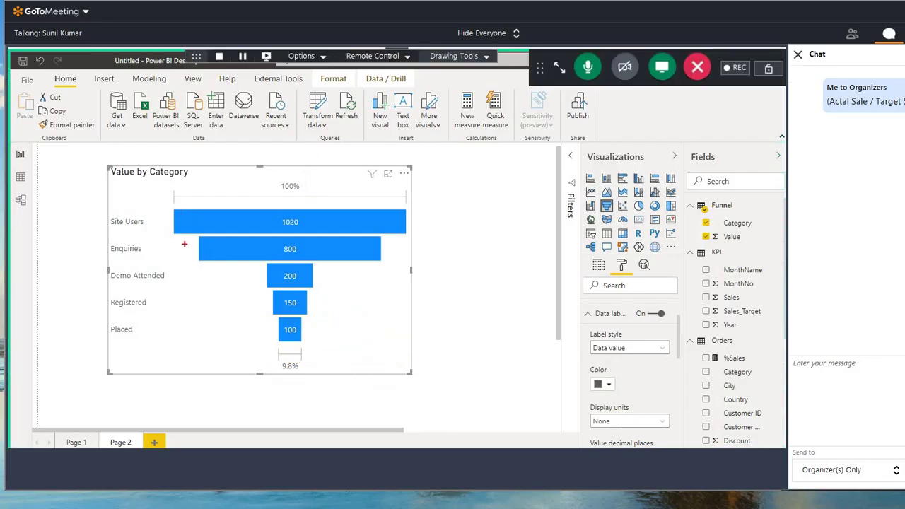
- Box the gap before the Enquiries bar with a line across it, and underline the Enquiries label in red
{"action": "left_click_drag", "start_coordinate": [174, 235], "coordinate": [197, 263]}
{"action": "mouse_move", "coordinate": [174, 236]}
{"action": "left_mouse_down"}
{"action": "mouse_move", "coordinate": [197, 263]}
{"action": "mouse_move", "coordinate": [197, 247]}
{"action": "left_mouse_up"}
{"action": "left_click_drag", "start_coordinate": [111, 258], "coordinate": [145, 257]}
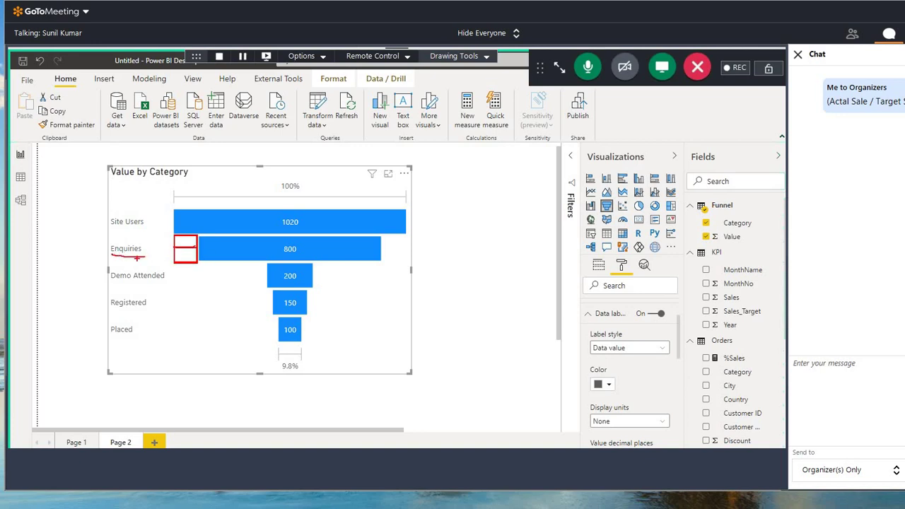
- Box the gaps on both sides of the Demo Attended bar in red, strike through the first one, and clear the annotations
{"action": "left_click_drag", "start_coordinate": [200, 263], "coordinate": [268, 289]}
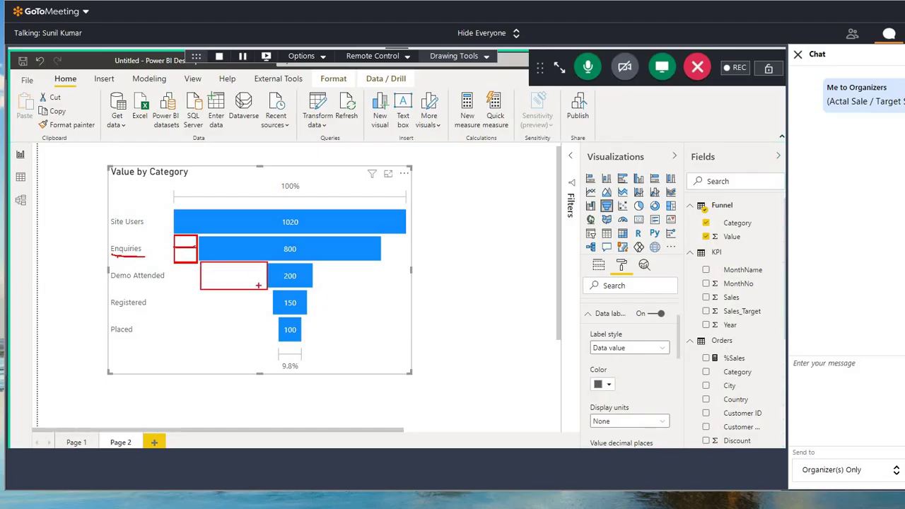
{"action": "left_click_drag", "start_coordinate": [205, 274], "coordinate": [254, 274]}
{"action": "left_click_drag", "start_coordinate": [198, 273], "coordinate": [260, 272]}
{"action": "left_click_drag", "start_coordinate": [313, 268], "coordinate": [384, 290]}
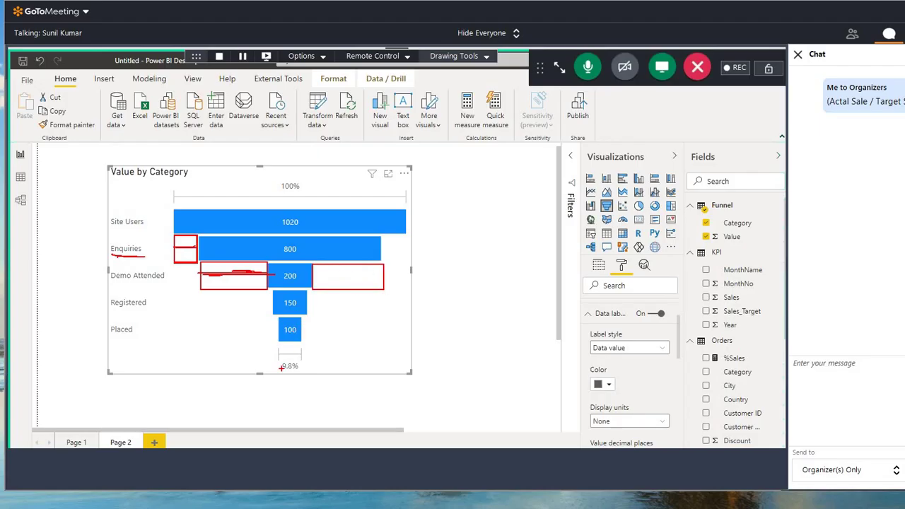
{"action": "mouse_move", "coordinate": [290, 355]}
{"action": "left_mouse_down"}
{"action": "mouse_move", "coordinate": [304, 374]}
{"action": "mouse_move", "coordinate": [297, 357]}
{"action": "left_mouse_up"}
{"action": "key", "text": "Escape"}
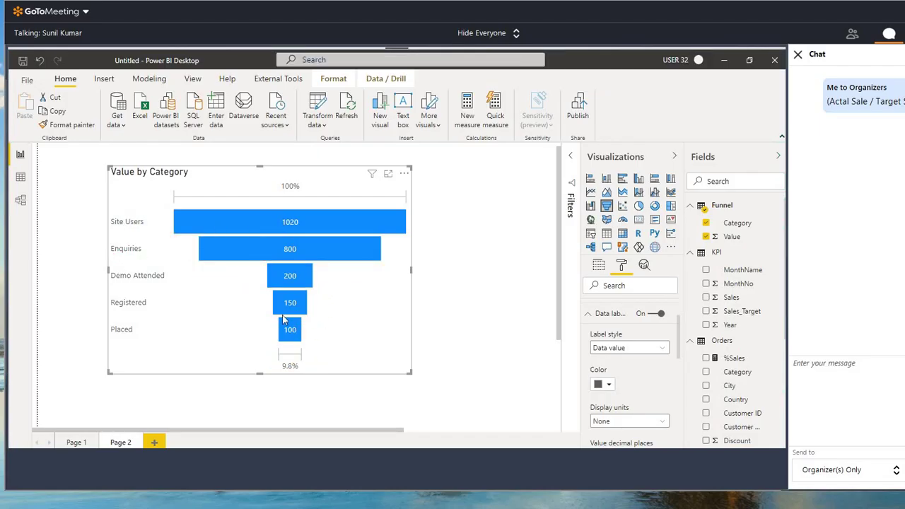
- Show the Demo Attended bar's tooltip, box the bar in red, and draw an arrow from its label to the Site Users label
{"action": "mouse_move", "coordinate": [289, 279]}
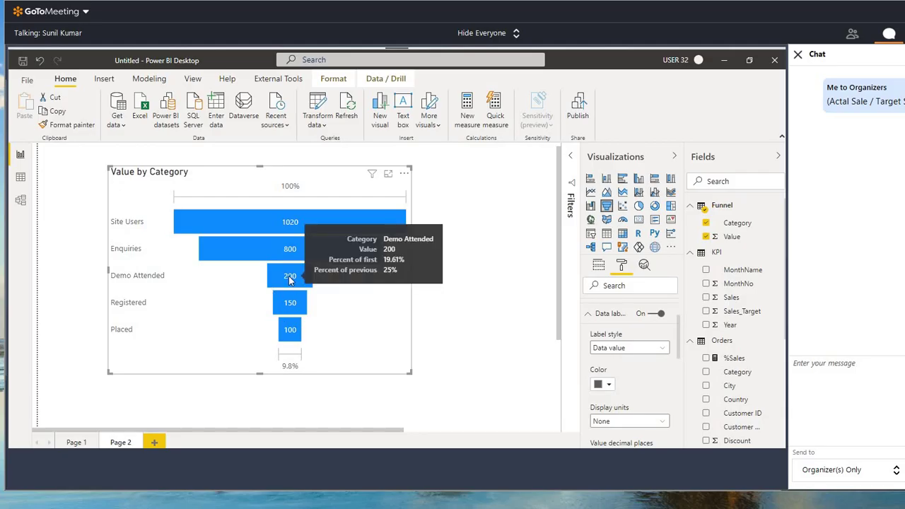
{"action": "key", "text": "ctrl+2"}
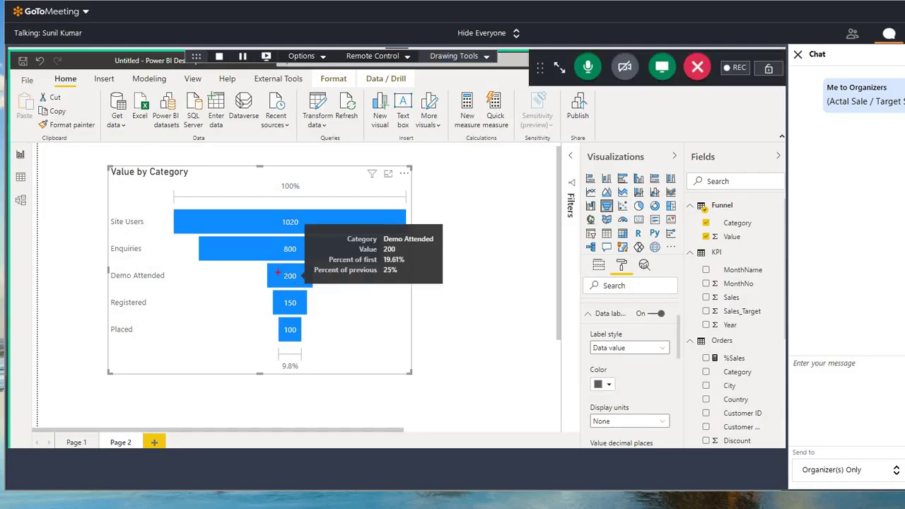
{"action": "left_click_drag", "start_coordinate": [267, 265], "coordinate": [311, 287]}
{"action": "mouse_move", "coordinate": [118, 280]}
{"action": "left_mouse_down"}
{"action": "mouse_move", "coordinate": [163, 279]}
{"action": "mouse_move", "coordinate": [106, 286]}
{"action": "mouse_move", "coordinate": [85, 224]}
{"action": "mouse_move", "coordinate": [105, 214]}
{"action": "mouse_move", "coordinate": [113, 220]}
{"action": "left_mouse_up"}
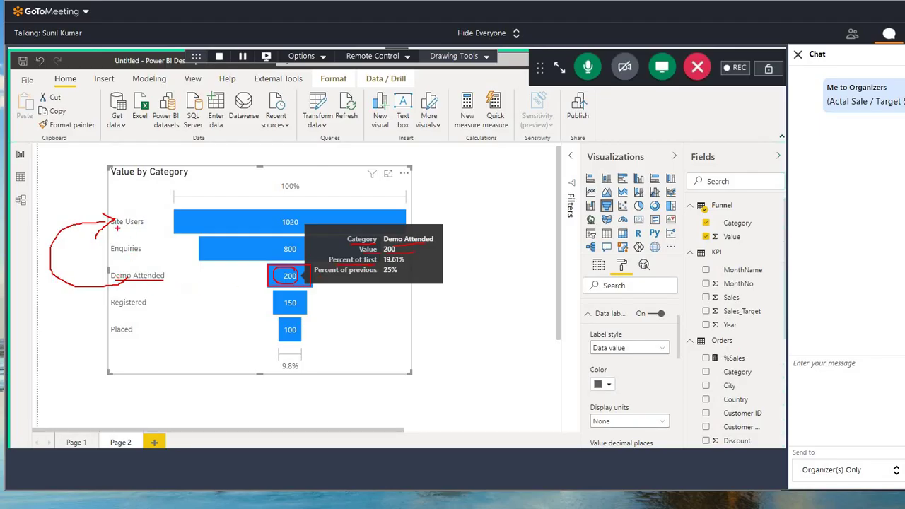
{"action": "mouse_move", "coordinate": [118, 228]}
{"action": "left_mouse_down"}
{"action": "mouse_move", "coordinate": [150, 228]}
{"action": "mouse_move", "coordinate": [106, 216]}
{"action": "left_mouse_up"}
- Box the 1020 value, handwrite 100 beside it and a circled 19 beside the Demo Attended bar, and clear the annotations
{"action": "left_click_drag", "start_coordinate": [306, 226], "coordinate": [278, 216]}
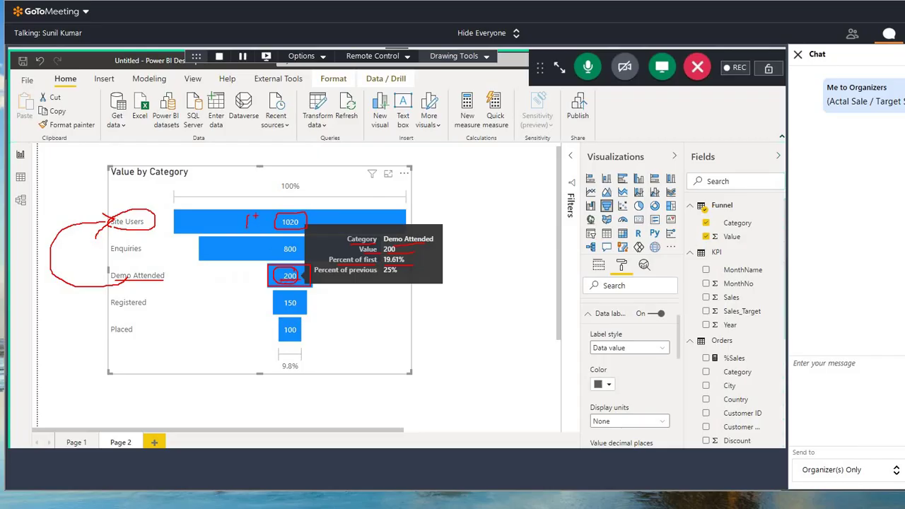
{"action": "mouse_move", "coordinate": [232, 268]}
{"action": "left_mouse_down"}
{"action": "mouse_move", "coordinate": [229, 276]}
{"action": "mouse_move", "coordinate": [235, 260]}
{"action": "mouse_move", "coordinate": [231, 294]}
{"action": "mouse_move", "coordinate": [254, 263]}
{"action": "left_mouse_up"}
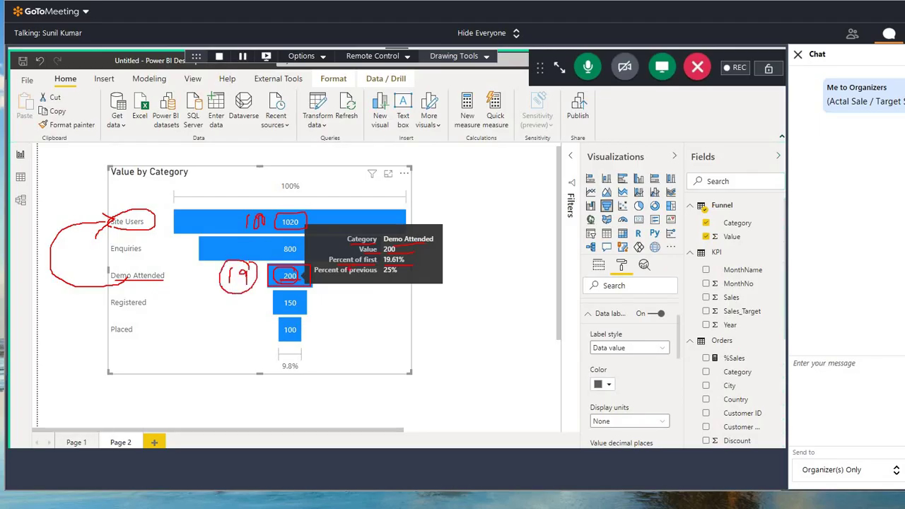
{"action": "key", "text": "Escape"}
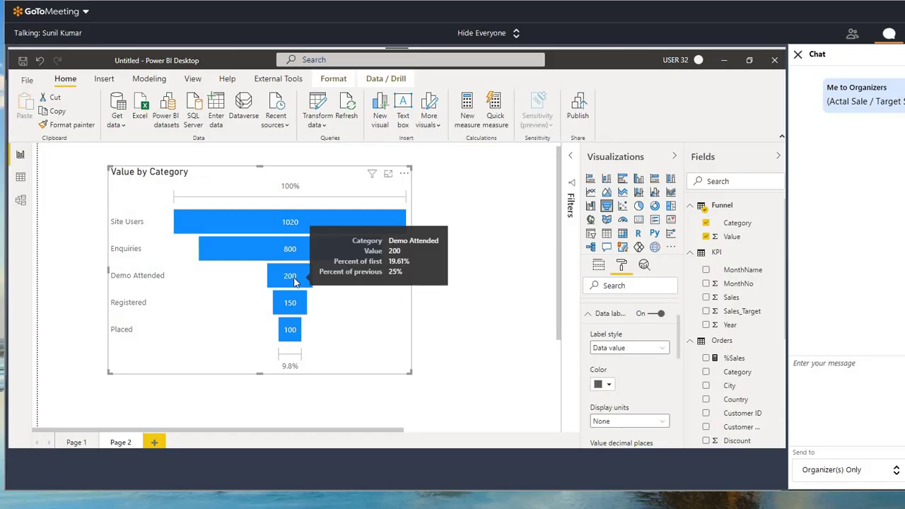
- Box the tooltip's Percent of previous, draw an arrow from Demo Attended to Enquiries, handwrite 100 and a circled 25, and clear the annotations
{"action": "key", "text": "ctrl+2"}
{"action": "left_click_drag", "start_coordinate": [315, 266], "coordinate": [384, 279]}
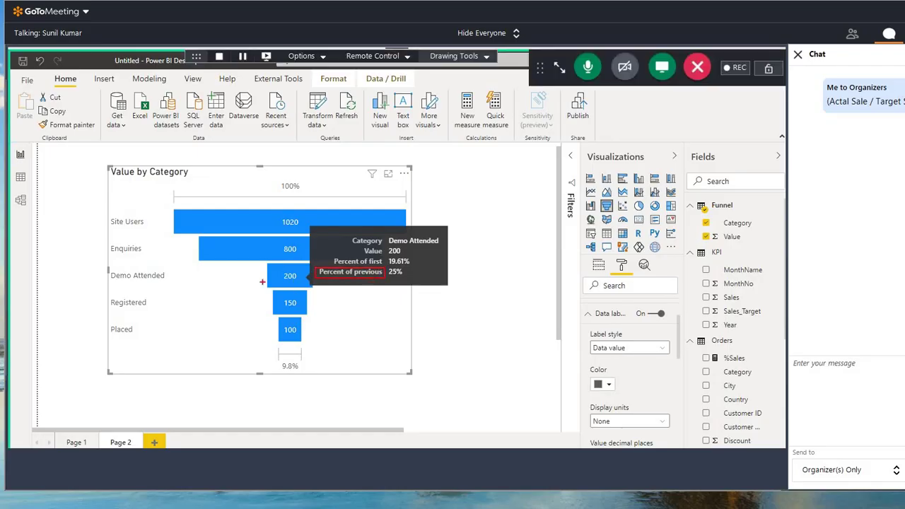
{"action": "mouse_move", "coordinate": [123, 284]}
{"action": "left_mouse_down"}
{"action": "mouse_move", "coordinate": [168, 283]}
{"action": "mouse_move", "coordinate": [92, 288]}
{"action": "mouse_move", "coordinate": [73, 260]}
{"action": "mouse_move", "coordinate": [106, 249]}
{"action": "mouse_move", "coordinate": [151, 255]}
{"action": "left_mouse_up"}
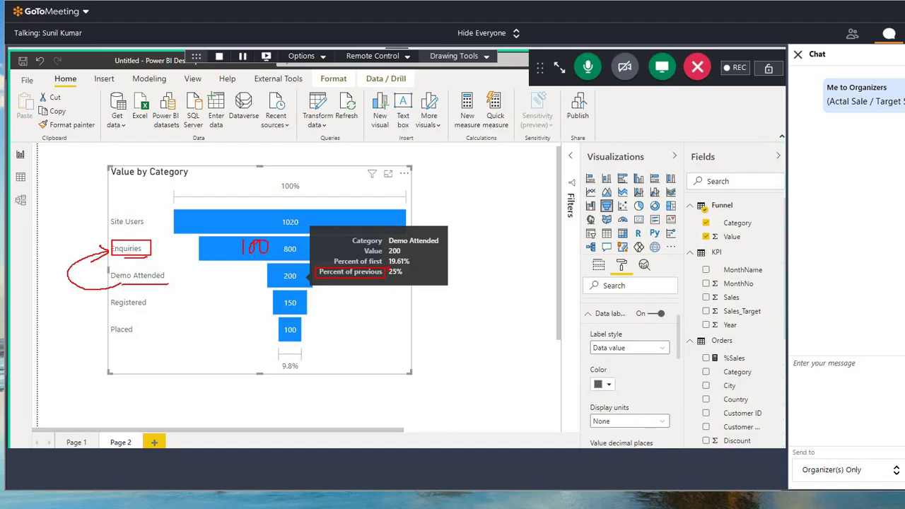
{"action": "left_click_drag", "start_coordinate": [387, 267], "coordinate": [409, 277]}
{"action": "mouse_move", "coordinate": [234, 265]}
{"action": "left_mouse_down"}
{"action": "mouse_move", "coordinate": [231, 282]}
{"action": "mouse_move", "coordinate": [255, 263]}
{"action": "mouse_move", "coordinate": [207, 281]}
{"action": "mouse_move", "coordinate": [251, 282]}
{"action": "left_mouse_up"}
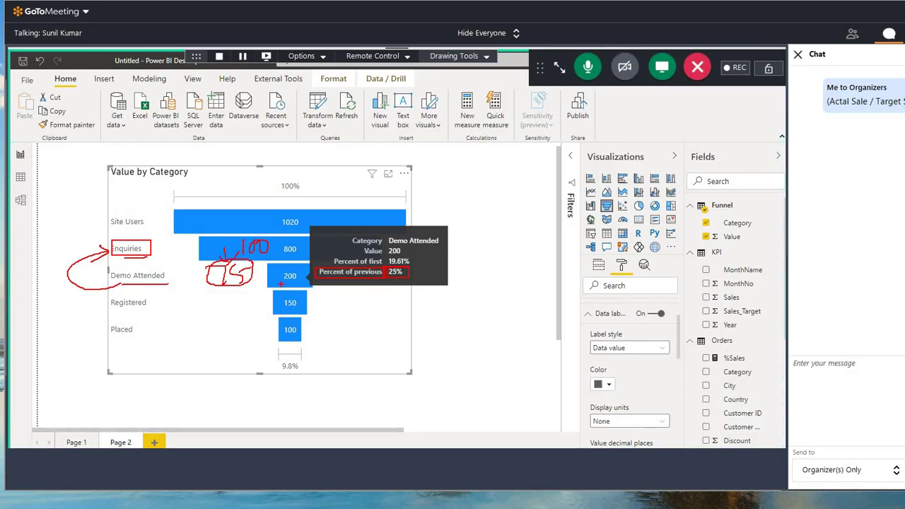
{"action": "key", "text": "Escape"}
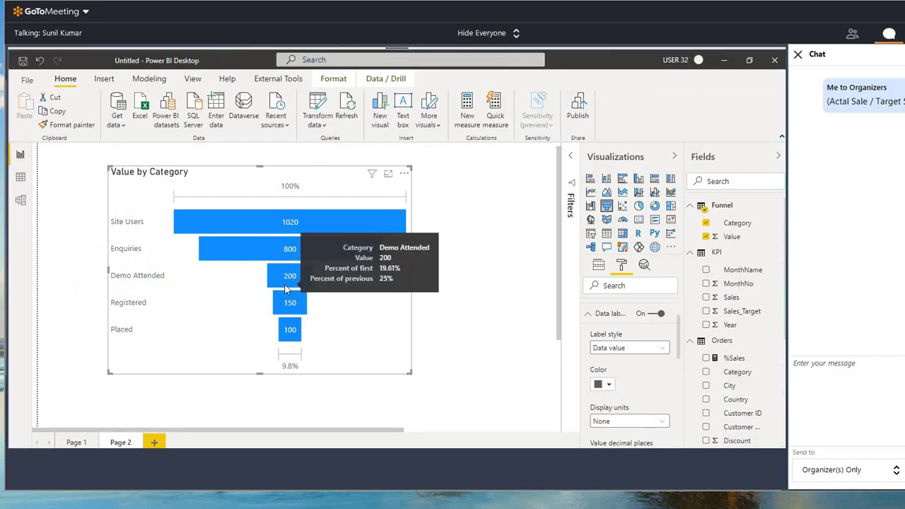
- Underline and circle the Enquiries and Demo Attended labels in red, and clear the annotations
{"action": "key", "text": "ctrl+2"}
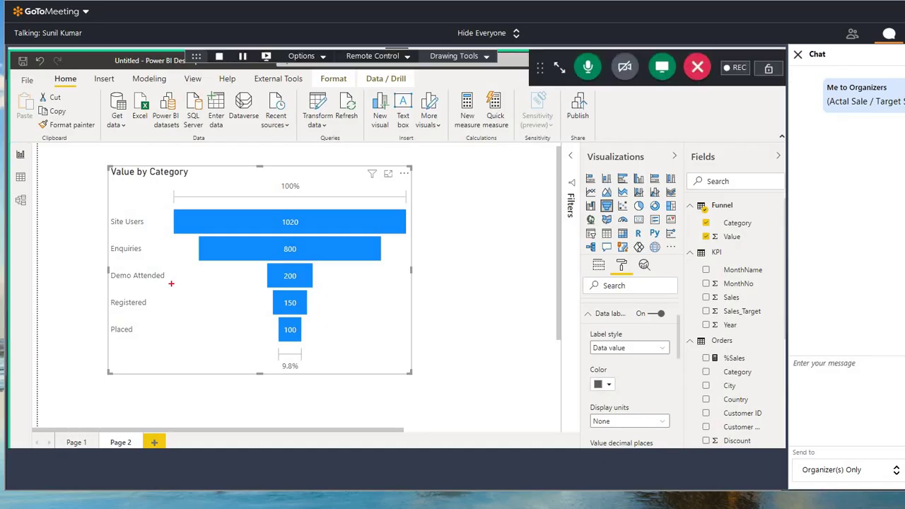
{"action": "left_click_drag", "start_coordinate": [114, 258], "coordinate": [182, 258]}
{"action": "left_click_drag", "start_coordinate": [125, 282], "coordinate": [183, 281]}
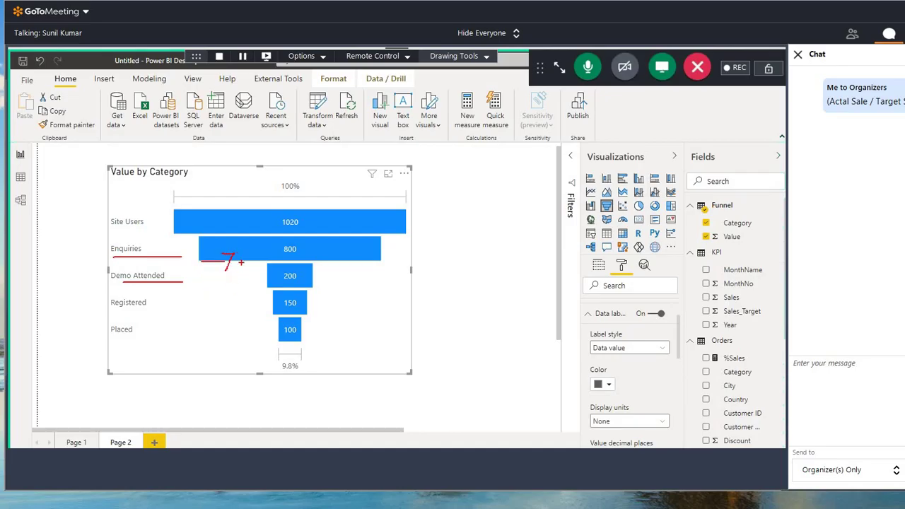
{"action": "mouse_move", "coordinate": [157, 247]}
{"action": "left_mouse_down"}
{"action": "mouse_move", "coordinate": [118, 254]}
{"action": "mouse_move", "coordinate": [146, 244]}
{"action": "left_mouse_up"}
{"action": "mouse_move", "coordinate": [167, 278]}
{"action": "left_mouse_down"}
{"action": "mouse_move", "coordinate": [157, 270]}
{"action": "mouse_move", "coordinate": [138, 285]}
{"action": "mouse_move", "coordinate": [170, 275]}
{"action": "left_mouse_up"}
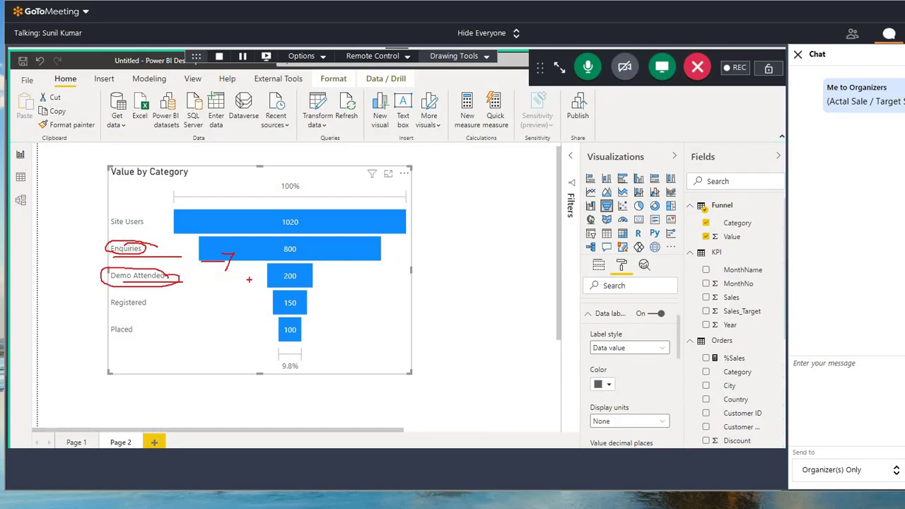
{"action": "left_click_drag", "start_coordinate": [285, 341], "coordinate": [318, 340]}
{"action": "key", "text": "Escape"}
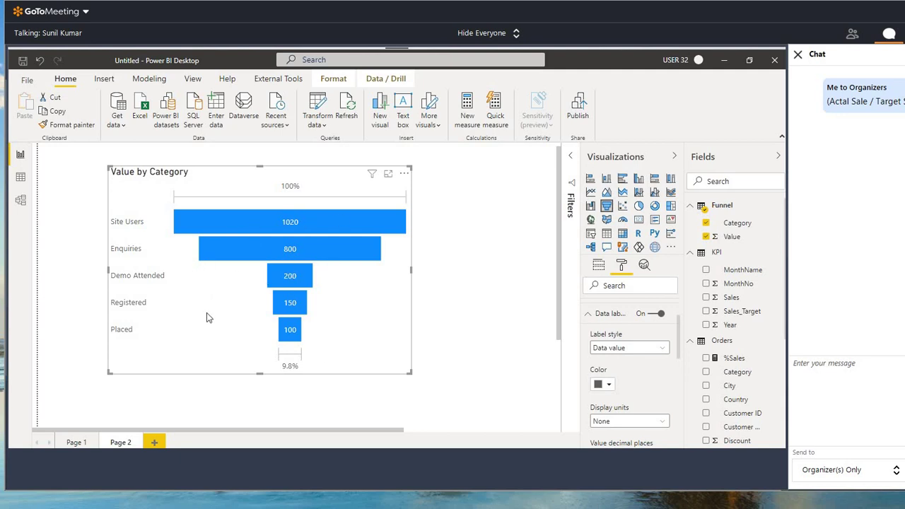
- Show the funnel chart's field wells, and box and circle the Tooltips well in red
{"action": "left_click", "coordinate": [598, 266]}
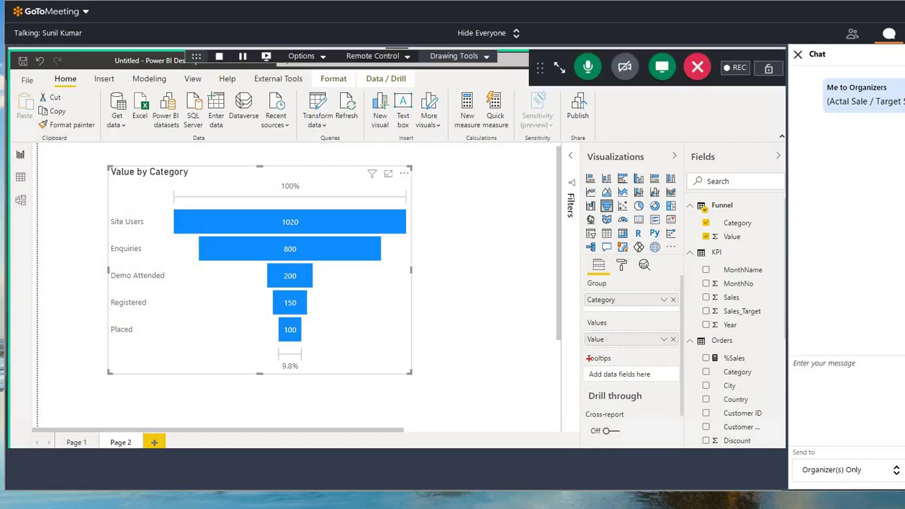
{"action": "left_click_drag", "start_coordinate": [577, 347], "coordinate": [632, 385]}
{"action": "mouse_move", "coordinate": [591, 365]}
{"action": "left_mouse_down"}
{"action": "mouse_move", "coordinate": [618, 353]}
{"action": "mouse_move", "coordinate": [591, 363]}
{"action": "left_mouse_up"}
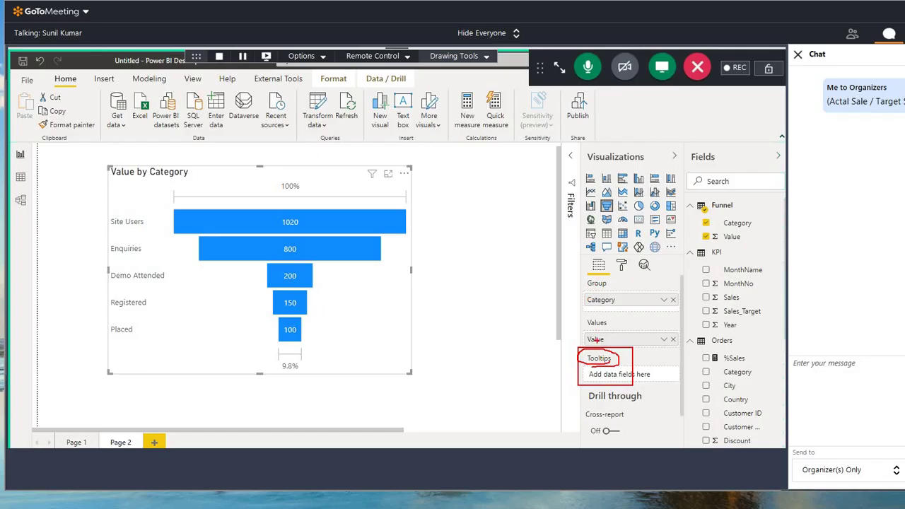
- Show the chart's formatting options, box the category labels setting and the chart's stage labels in red, and clear the annotations
{"action": "left_click", "coordinate": [621, 267]}
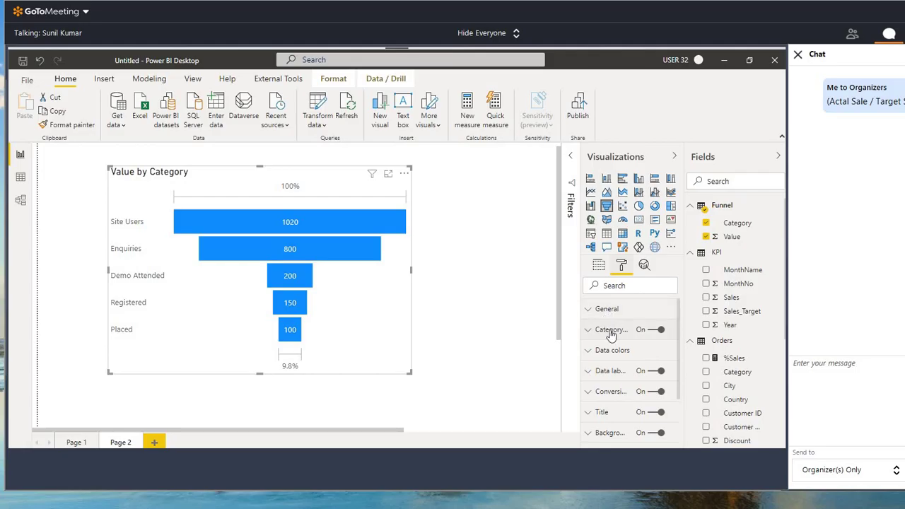
{"action": "key", "text": "ctrl+2"}
{"action": "left_click_drag", "start_coordinate": [584, 321], "coordinate": [676, 352]}
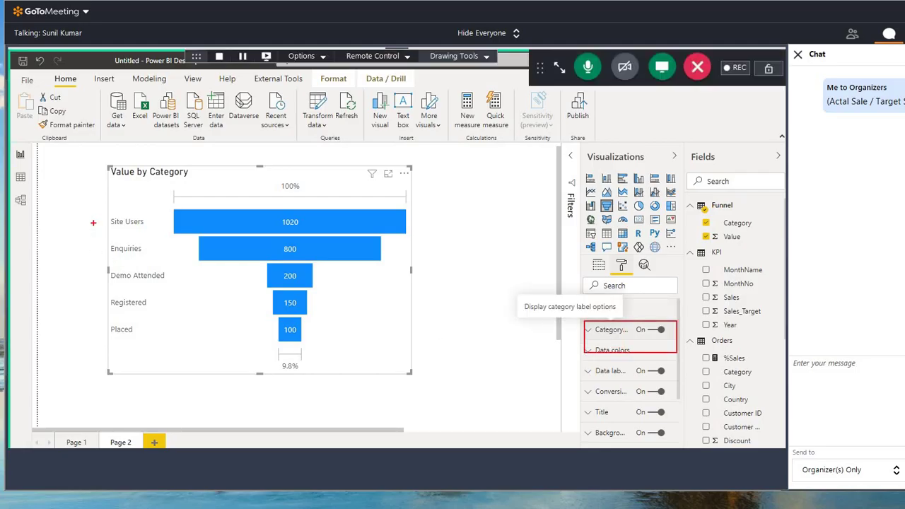
{"action": "left_click_drag", "start_coordinate": [97, 213], "coordinate": [171, 348]}
{"action": "mouse_move", "coordinate": [173, 248]}
{"action": "left_mouse_down"}
{"action": "mouse_move", "coordinate": [90, 230]}
{"action": "mouse_move", "coordinate": [176, 237]}
{"action": "left_mouse_up"}
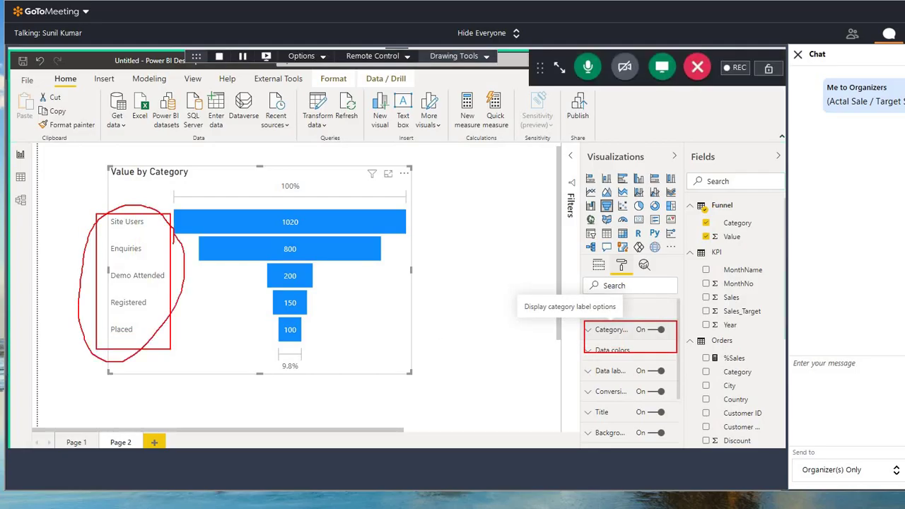
{"action": "left_click_drag", "start_coordinate": [592, 334], "coordinate": [619, 344]}
{"action": "key", "text": "Escape"}
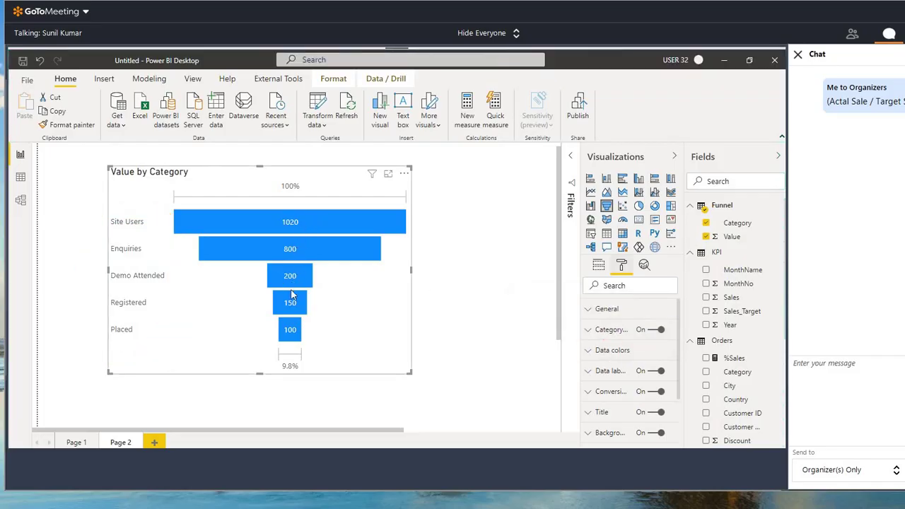
- Expand and collapse the Data colors options, and mark the Registered and Placed bars' data labels in red
{"action": "left_click", "coordinate": [612, 352]}
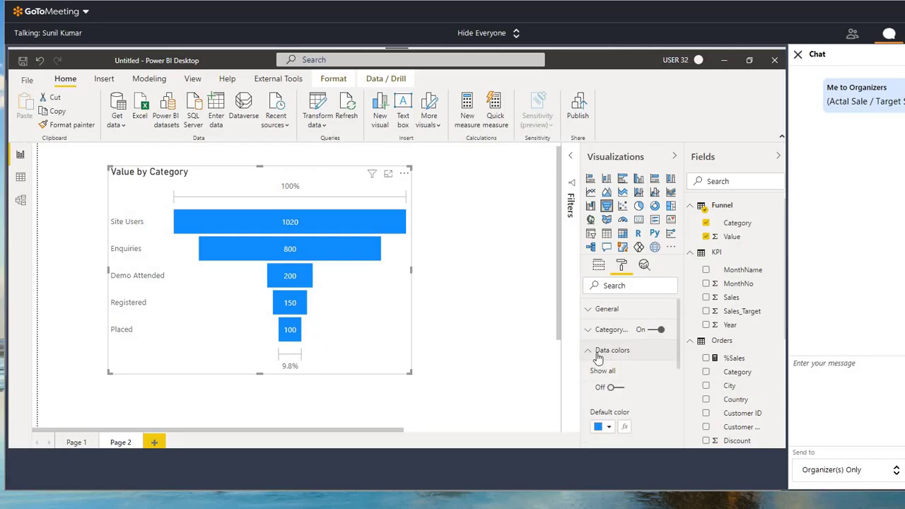
{"action": "left_click", "coordinate": [612, 352]}
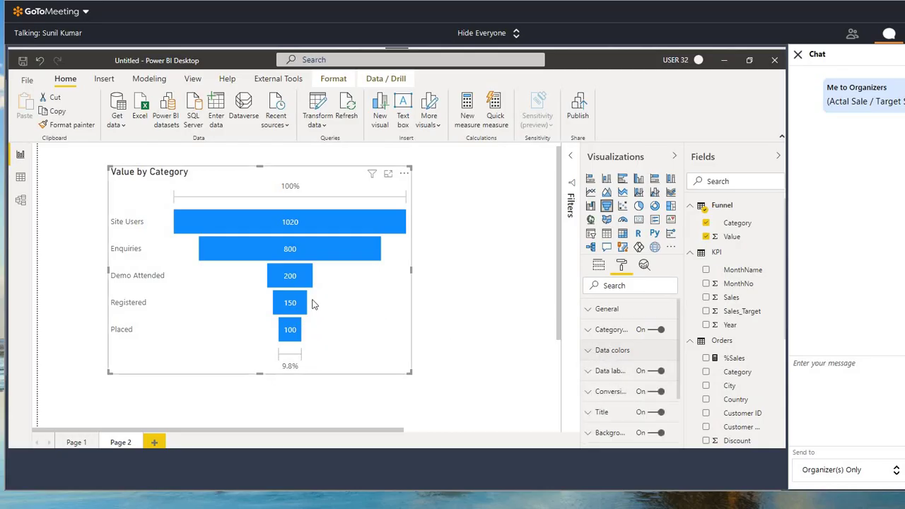
{"action": "mouse_move", "coordinate": [297, 310]}
{"action": "mouse_move", "coordinate": [272, 296]}
{"action": "left_mouse_down"}
{"action": "mouse_move", "coordinate": [299, 311]}
{"action": "mouse_move", "coordinate": [321, 349]}
{"action": "left_mouse_up"}
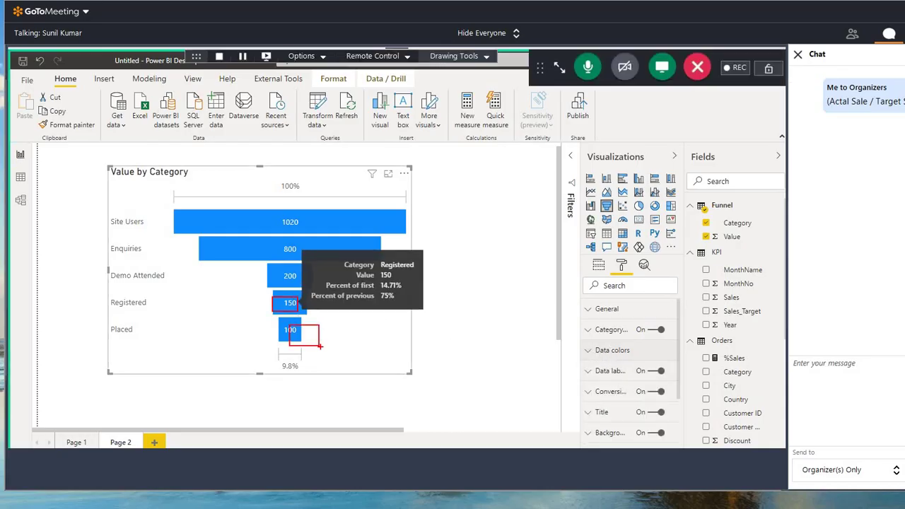
{"action": "left_click_drag", "start_coordinate": [598, 382], "coordinate": [633, 385]}
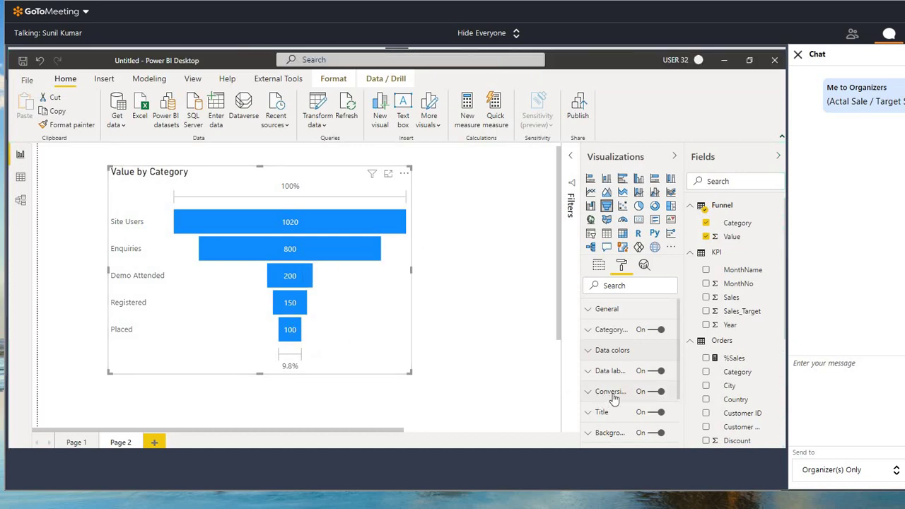
- Open the conversion rate label options, and mark the 100% and 9.8% rates on the funnel in red
{"action": "scroll", "coordinate": [613, 393], "scroll_direction": "down", "scroll_amount": 1}
{"action": "left_click", "coordinate": [612, 337]}
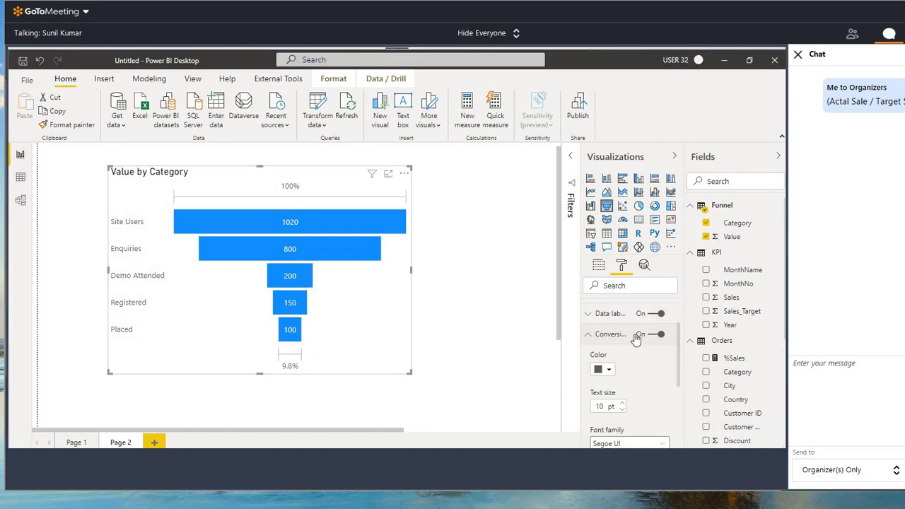
{"action": "key", "text": "ctrl+alt+d"}
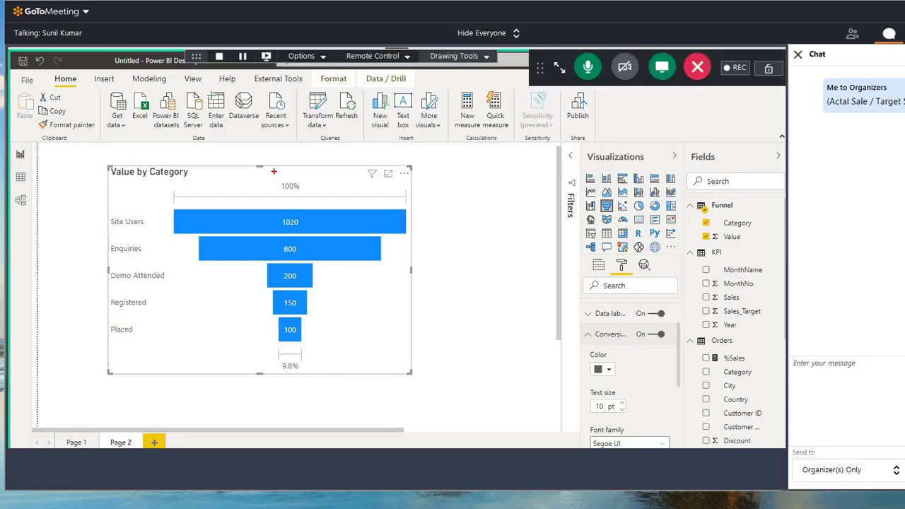
{"action": "left_click_drag", "start_coordinate": [273, 171], "coordinate": [306, 198]}
{"action": "mouse_move", "coordinate": [278, 359]}
{"action": "left_mouse_down"}
{"action": "mouse_move", "coordinate": [307, 374]}
{"action": "mouse_move", "coordinate": [336, 333]}
{"action": "left_mouse_up"}
{"action": "mouse_move", "coordinate": [312, 177]}
{"action": "left_mouse_down"}
{"action": "mouse_move", "coordinate": [328, 196]}
{"action": "mouse_move", "coordinate": [338, 182]}
{"action": "left_mouse_up"}
- Format the conversion rate labels with the orange theme color, 14 pt text and the Arial Black font
{"action": "left_click", "coordinate": [606, 370]}
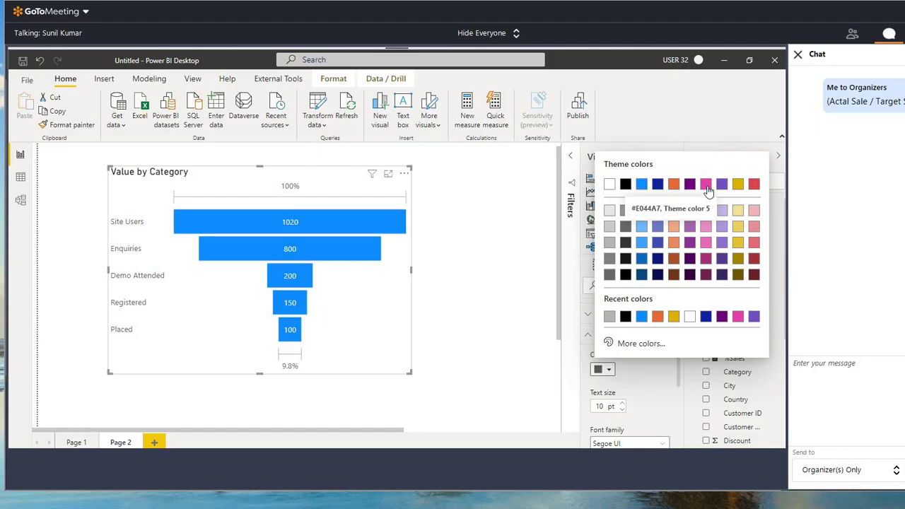
{"action": "left_click", "coordinate": [673, 184]}
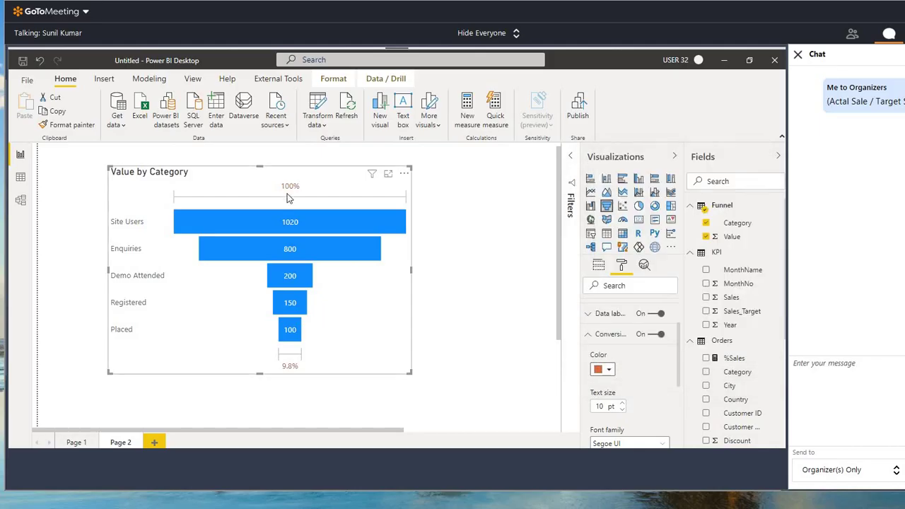
{"action": "left_click", "coordinate": [622, 403]}
{"action": "left_click", "coordinate": [622, 404]}
{"action": "left_click", "coordinate": [622, 404]}
{"action": "left_click", "coordinate": [622, 403]}
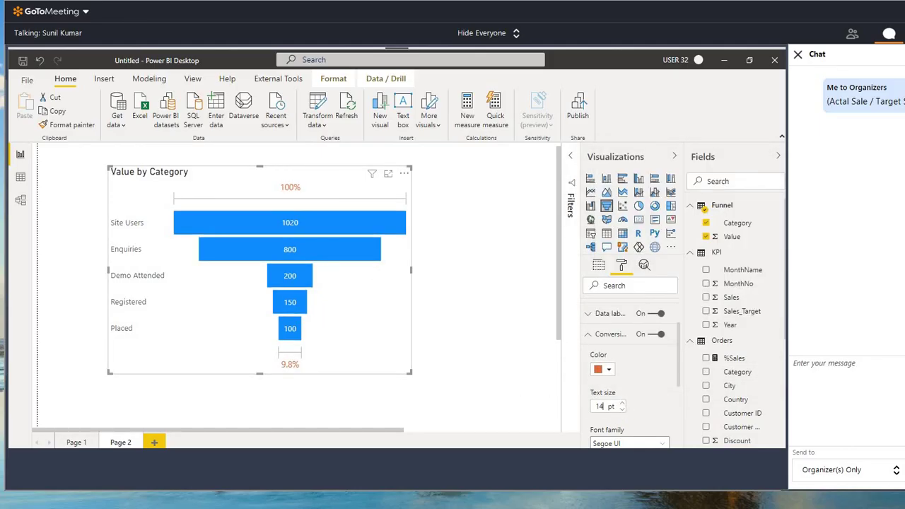
{"action": "left_click", "coordinate": [628, 443]}
{"action": "left_click", "coordinate": [614, 285]}
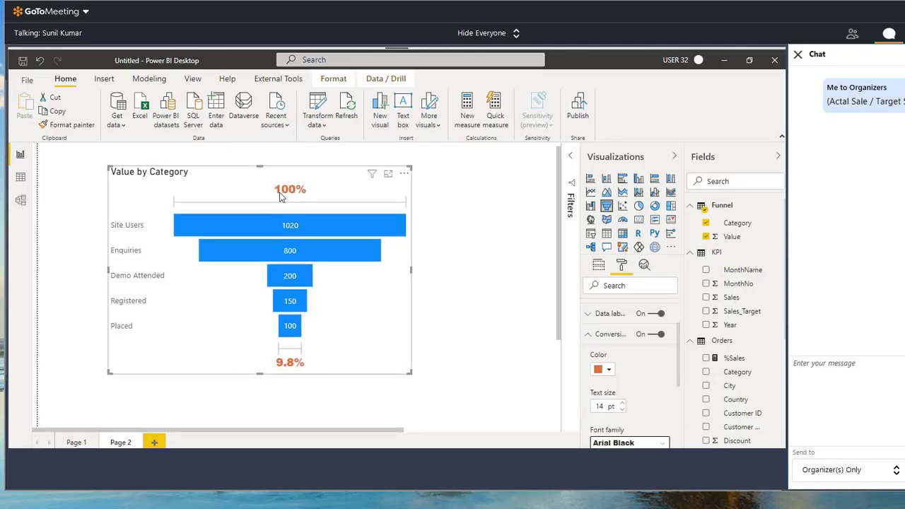
- Cross out both conversion rates in red, circle the conversion rate label switch, and clear the annotations
{"action": "key", "text": "ctrl+2"}
{"action": "left_click_drag", "start_coordinate": [322, 170], "coordinate": [276, 205]}
{"action": "left_click_drag", "start_coordinate": [260, 161], "coordinate": [325, 212]}
{"action": "mouse_move", "coordinate": [291, 344]}
{"action": "left_mouse_down"}
{"action": "mouse_move", "coordinate": [272, 367]}
{"action": "mouse_move", "coordinate": [304, 368]}
{"action": "left_mouse_up"}
{"action": "mouse_move", "coordinate": [639, 331]}
{"action": "left_mouse_down"}
{"action": "mouse_move", "coordinate": [639, 341]}
{"action": "mouse_move", "coordinate": [631, 326]}
{"action": "left_mouse_up"}
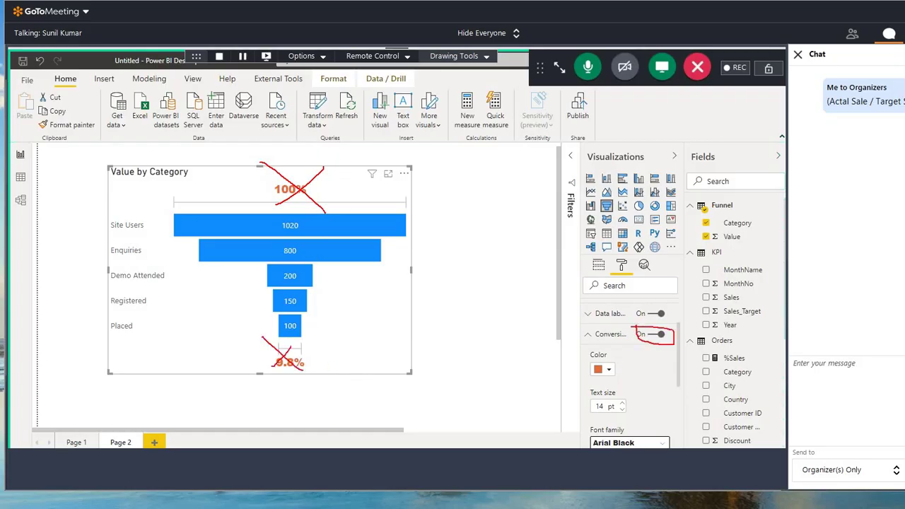
{"action": "key", "text": "ctrl+2"}
- Turn the conversion rate labels off and on again, and collapse their options
{"action": "left_click", "coordinate": [652, 335]}
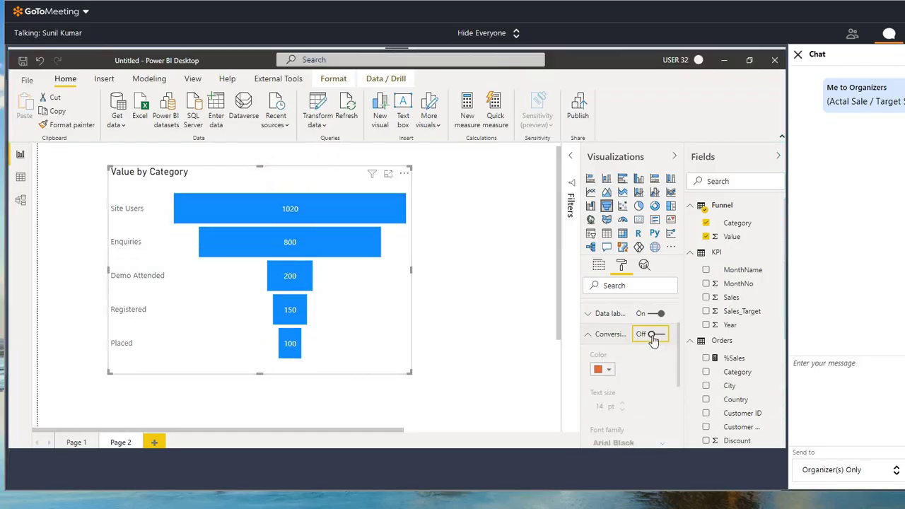
{"action": "left_click", "coordinate": [653, 335]}
{"action": "left_click", "coordinate": [613, 335]}
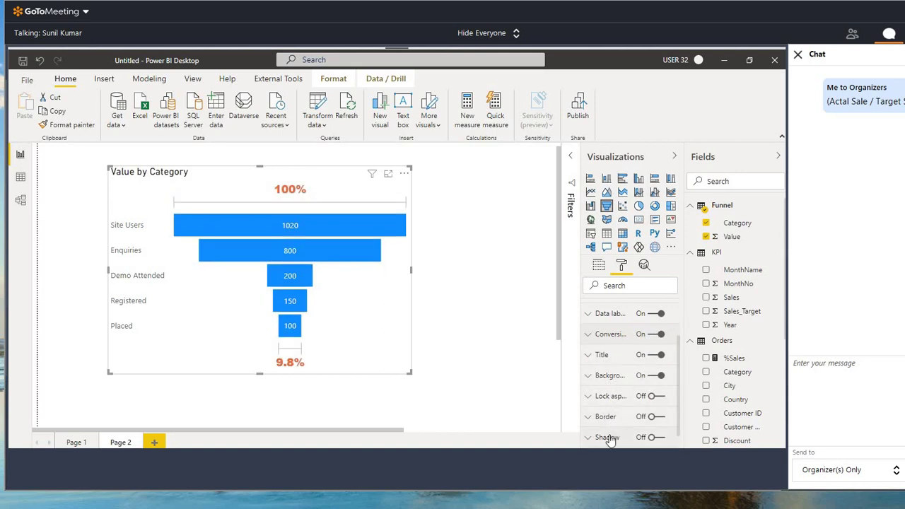
- Switch to Notepad and review the KPI data notes, highlighting the card, multi row card, gauge, KPI and funnel visual entries
{"action": "scroll", "coordinate": [609, 439], "scroll_direction": "down", "scroll_amount": 1}
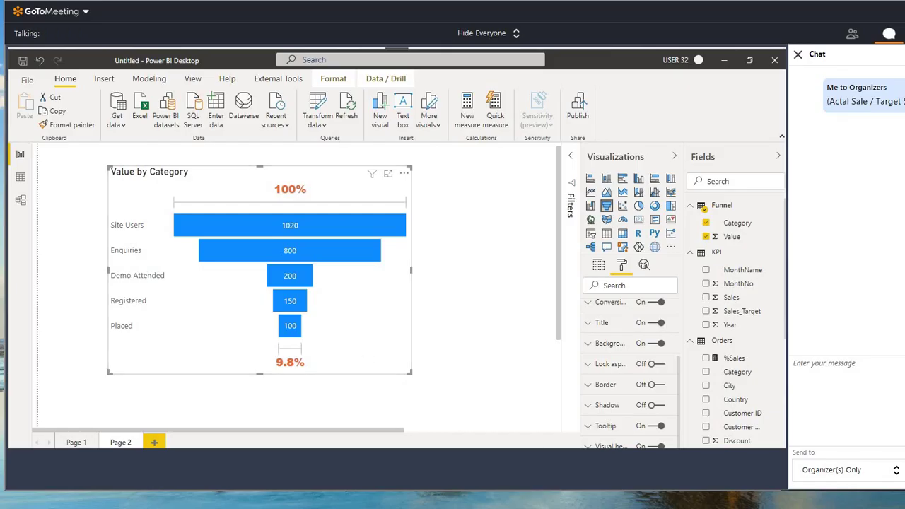
{"action": "left_click", "coordinate": [481, 410]}
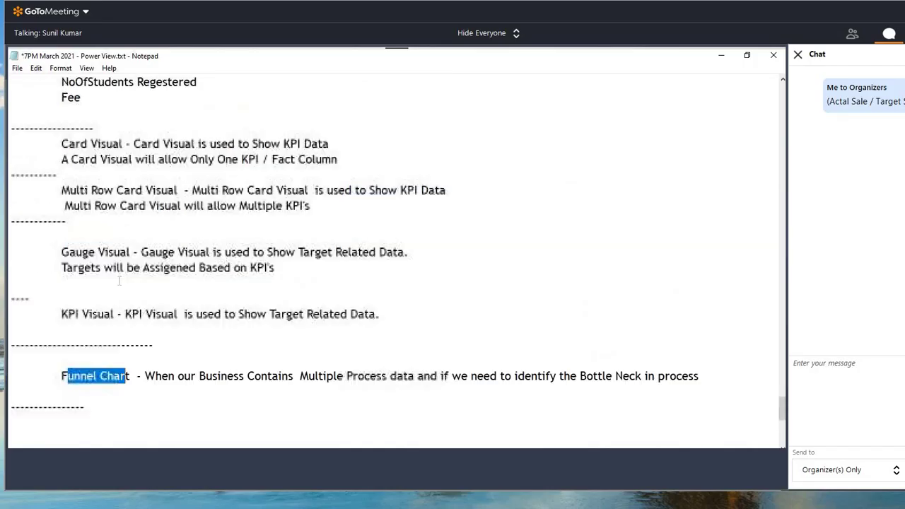
{"action": "scroll", "coordinate": [120, 281], "scroll_direction": "up", "scroll_amount": 3}
{"action": "left_click_drag", "start_coordinate": [142, 127], "coordinate": [248, 128]}
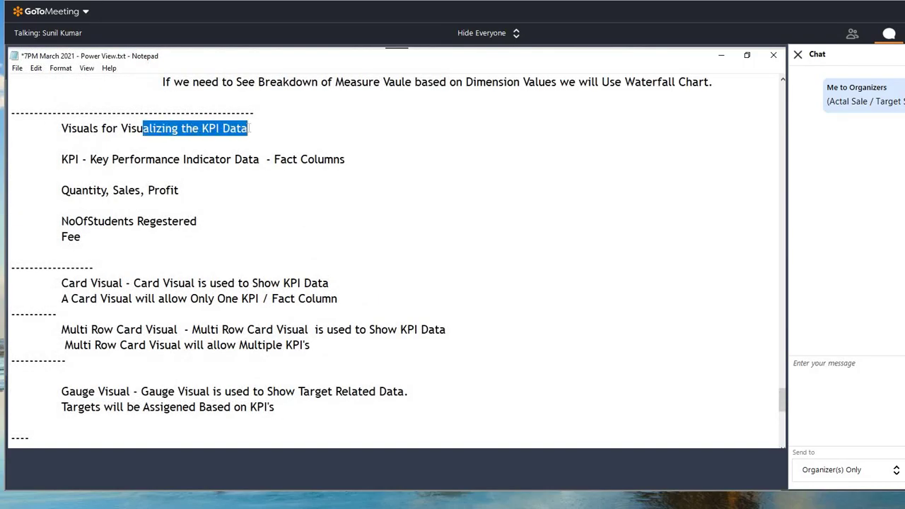
{"action": "left_click_drag", "start_coordinate": [75, 282], "coordinate": [134, 298]}
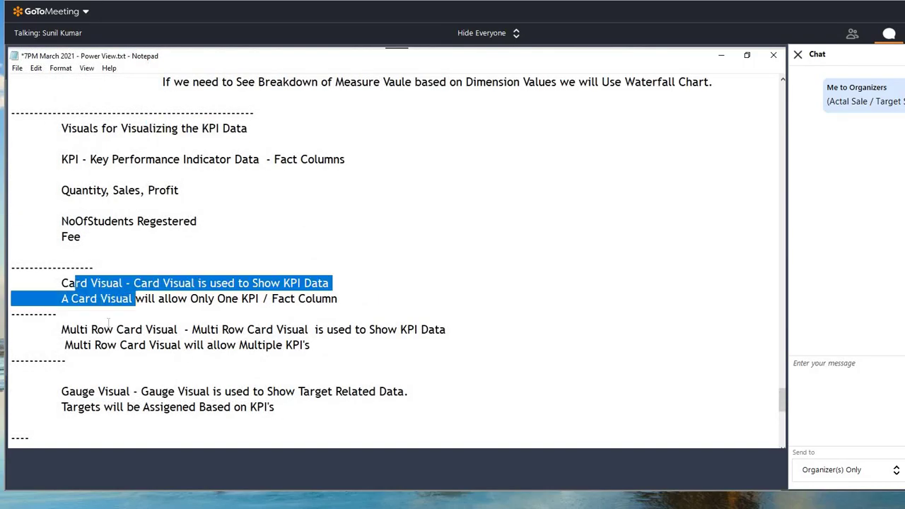
{"action": "left_click_drag", "start_coordinate": [76, 330], "coordinate": [182, 345]}
{"action": "scroll", "coordinate": [182, 345], "scroll_direction": "down", "scroll_amount": 2}
{"action": "left_click_drag", "start_coordinate": [75, 298], "coordinate": [142, 299]}
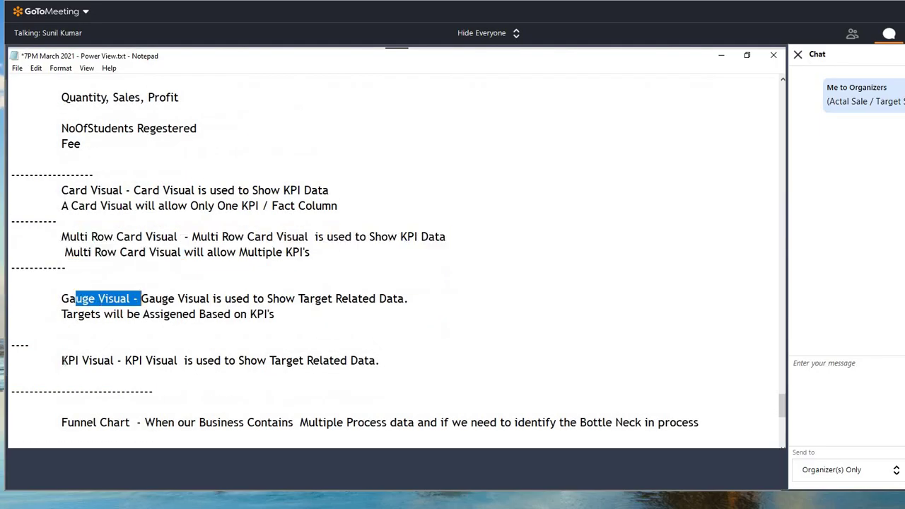
{"action": "left_click_drag", "start_coordinate": [61, 360], "coordinate": [126, 360]}
{"action": "left_click_drag", "start_coordinate": [67, 422], "coordinate": [133, 422]}
- Copy "Visuals for Visualizing Geographical Data" from the numbered visual categories list and paste it below the last divider at the end of the notes
{"action": "scroll", "coordinate": [133, 422], "scroll_direction": "up", "scroll_amount": 7}
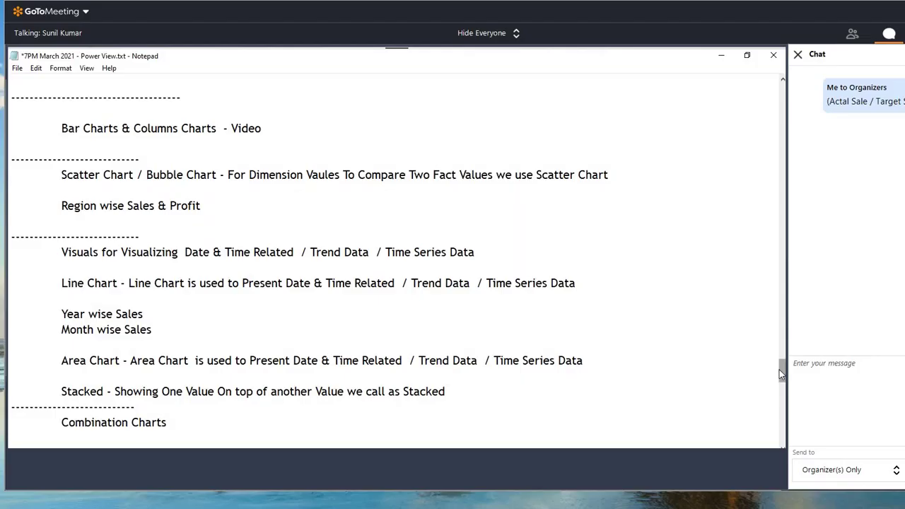
{"action": "left_click_drag", "start_coordinate": [779, 369], "coordinate": [780, 277]}
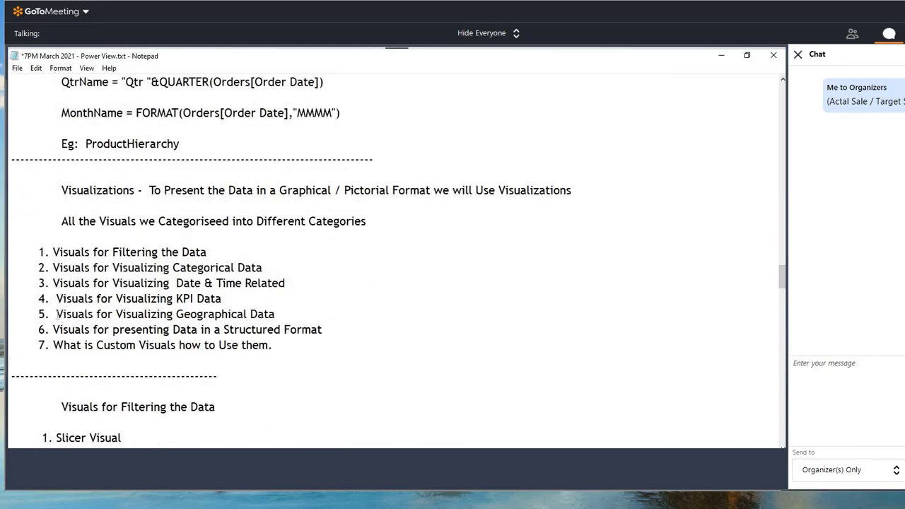
{"action": "left_click_drag", "start_coordinate": [56, 314], "coordinate": [290, 313]}
{"action": "key", "text": "ctrl+c"}
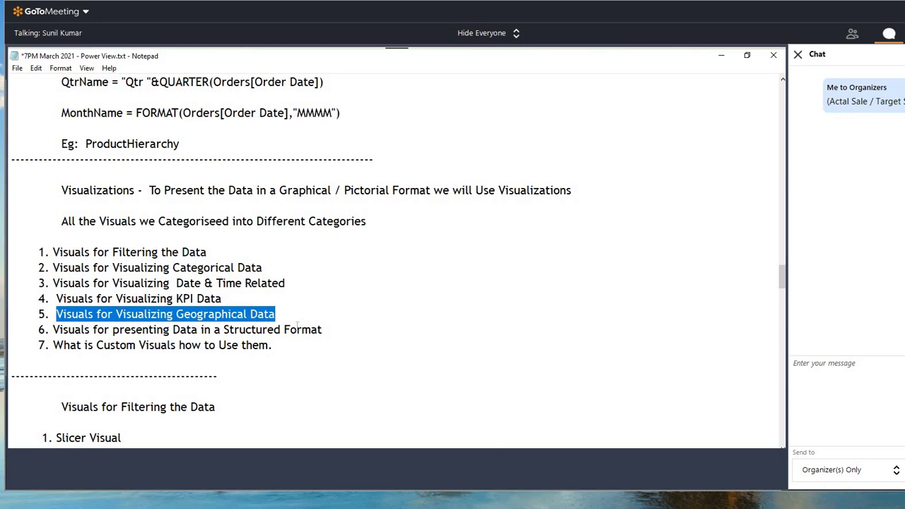
{"action": "scroll", "coordinate": [311, 367], "scroll_direction": "down", "scroll_amount": 20}
{"action": "scroll", "coordinate": [314, 378], "scroll_direction": "down", "scroll_amount": 20}
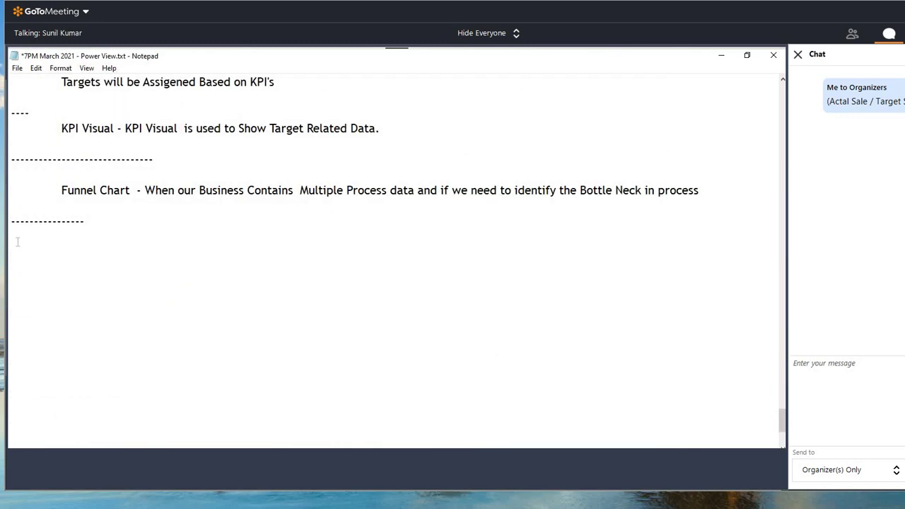
{"action": "key", "text": "ctrl+v"}
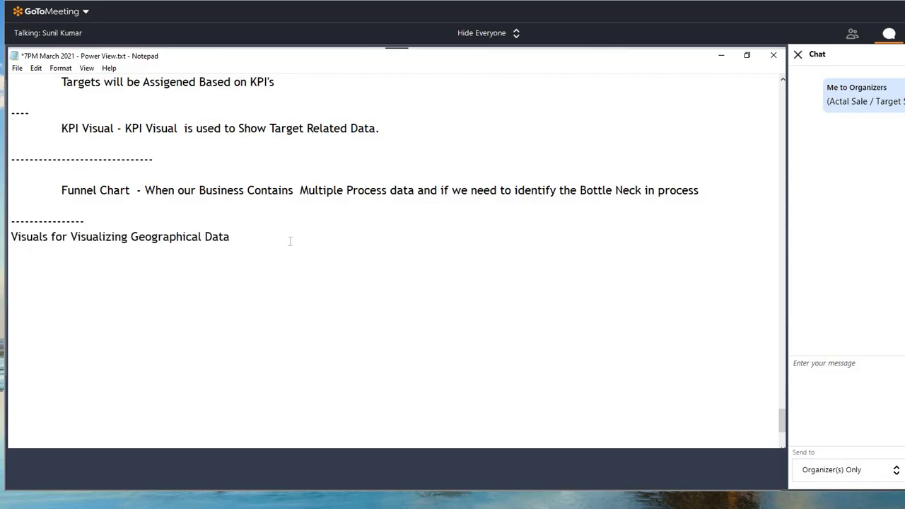
- Indent the pasted geographical data heading by one tab and add blank lines beneath it
{"action": "key", "text": "Return"}
{"action": "key", "text": "Return"}
{"action": "key", "text": "Tab"}
{"action": "left_click", "coordinate": [11, 226]}
{"action": "key", "text": "Down"}
{"action": "key", "text": "Tab"}
- Add "State wise Sales" and "Country wise Profits" as examples under the geographical heading, and highlight the heading text
{"action": "left_click", "coordinate": [107, 279]}
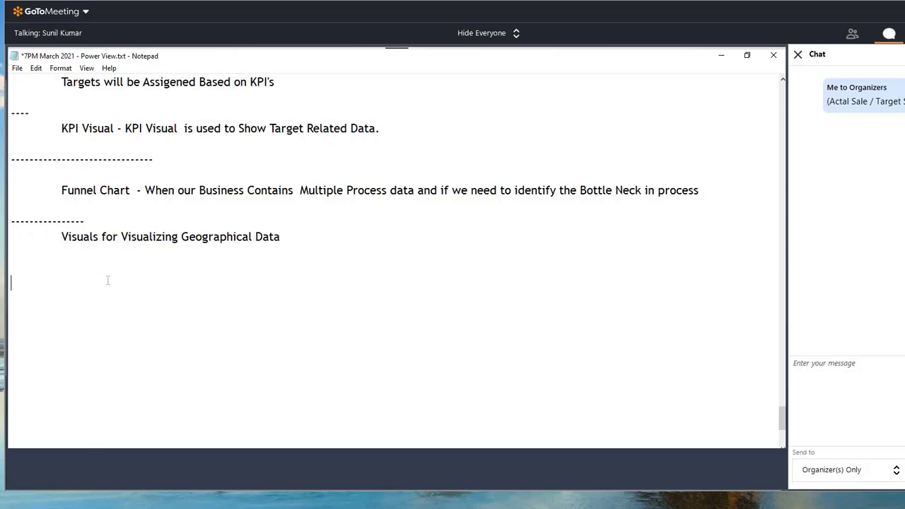
{"action": "type", "text": "State wise Sales"}
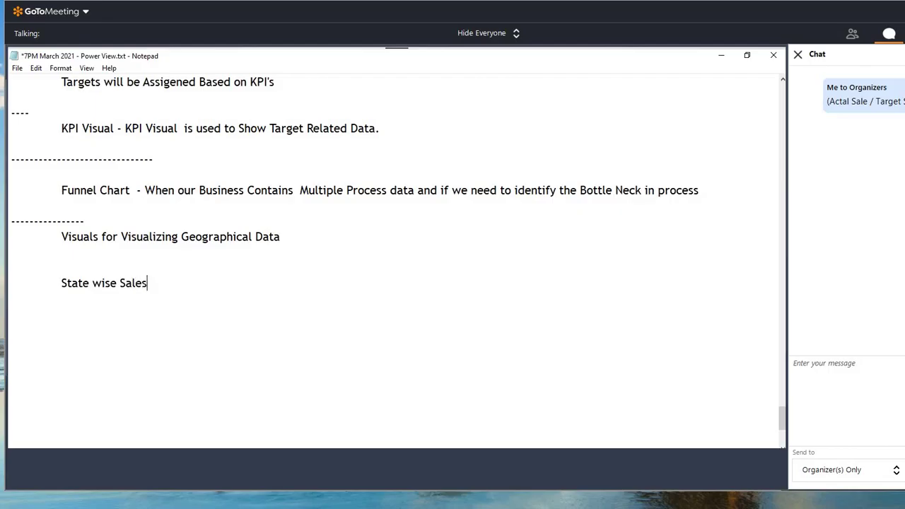
{"action": "key", "text": "Return"}
{"action": "type", "text": "Coun"}
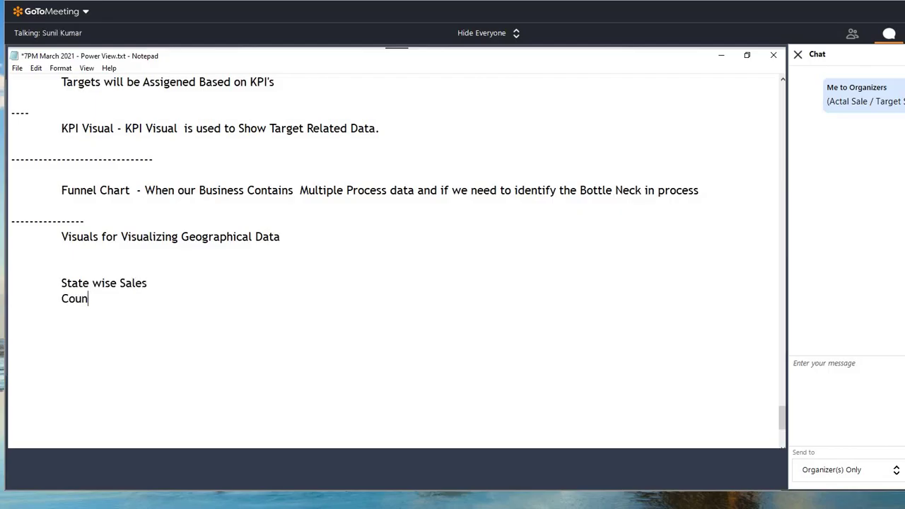
{"action": "type", "text": "try wise Profits"}
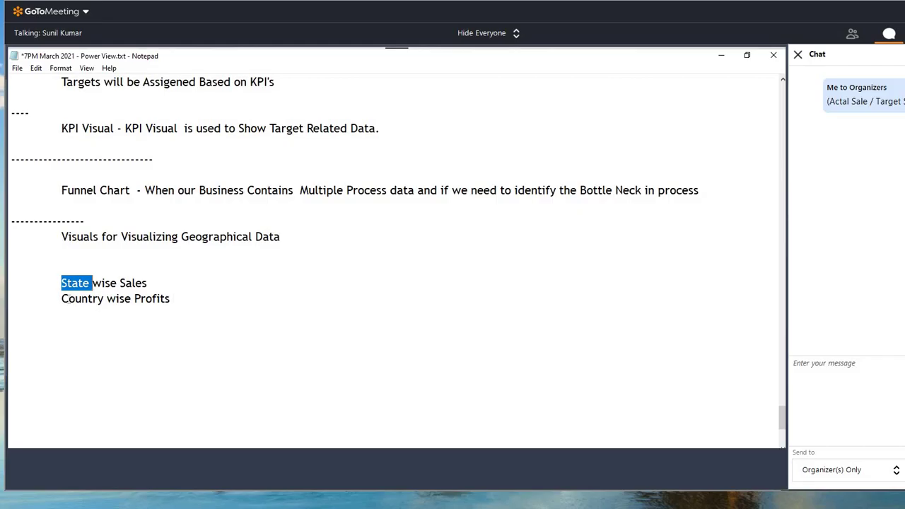
{"action": "left_click_drag", "start_coordinate": [68, 298], "coordinate": [104, 300]}
{"action": "left_click_drag", "start_coordinate": [127, 237], "coordinate": [274, 237]}
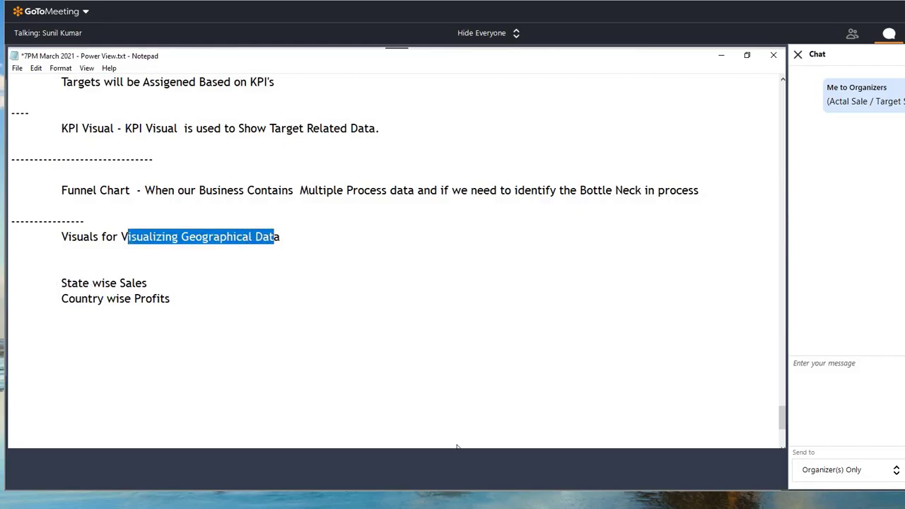
- Switch to Power BI Desktop and add a new blank report page after Page 2
{"action": "key", "text": "alt+Tab"}
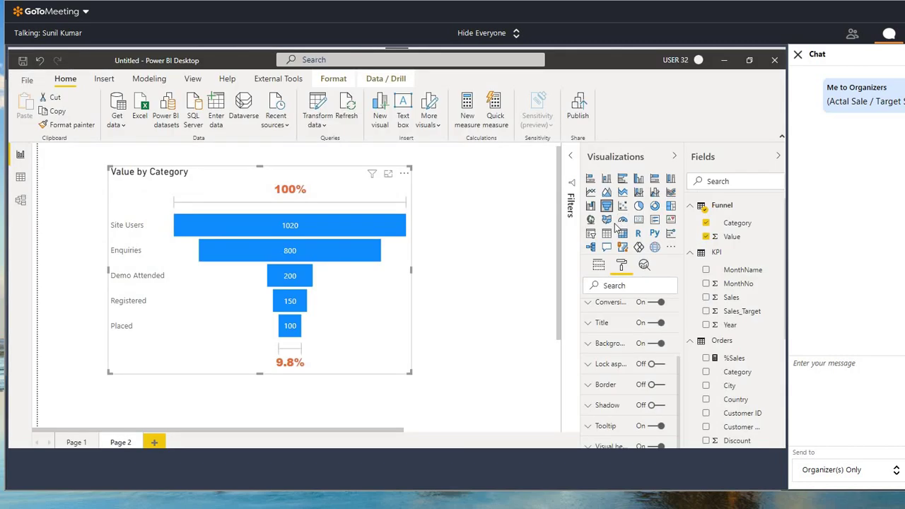
{"action": "left_click", "coordinate": [154, 442]}
- Switch to Notepad and copy the notes from "Visuals for Visualizing the KPI Data" through "Country wise Profits"
{"action": "key", "text": "alt+Tab"}
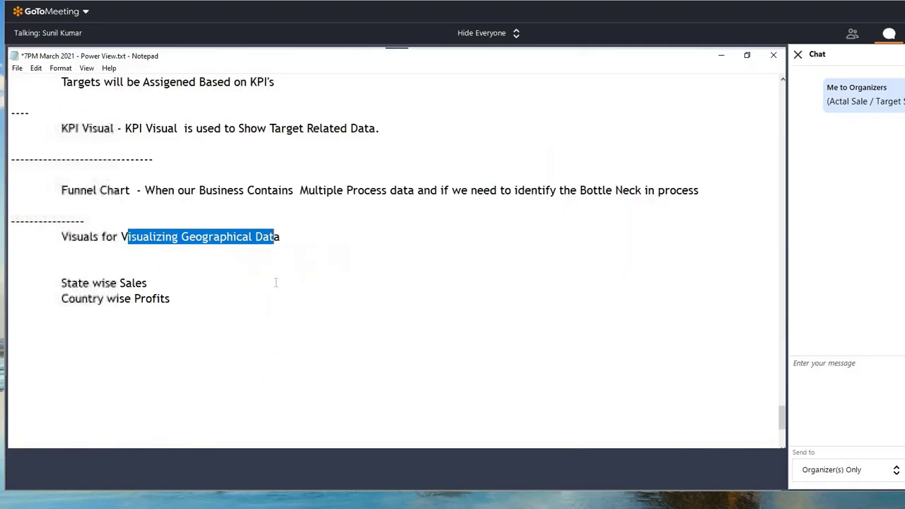
{"action": "left_click_drag", "start_coordinate": [63, 242], "coordinate": [235, 246]}
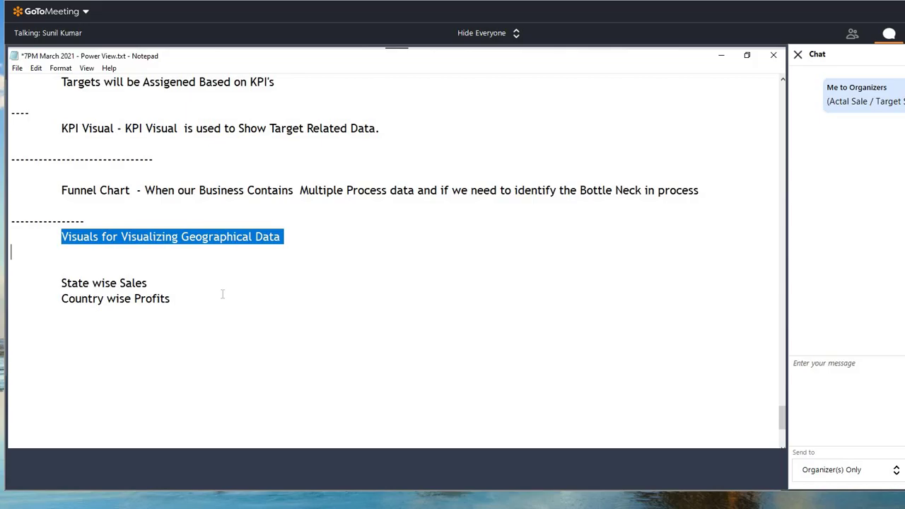
{"action": "scroll", "coordinate": [222, 293], "scroll_direction": "up", "scroll_amount": 11}
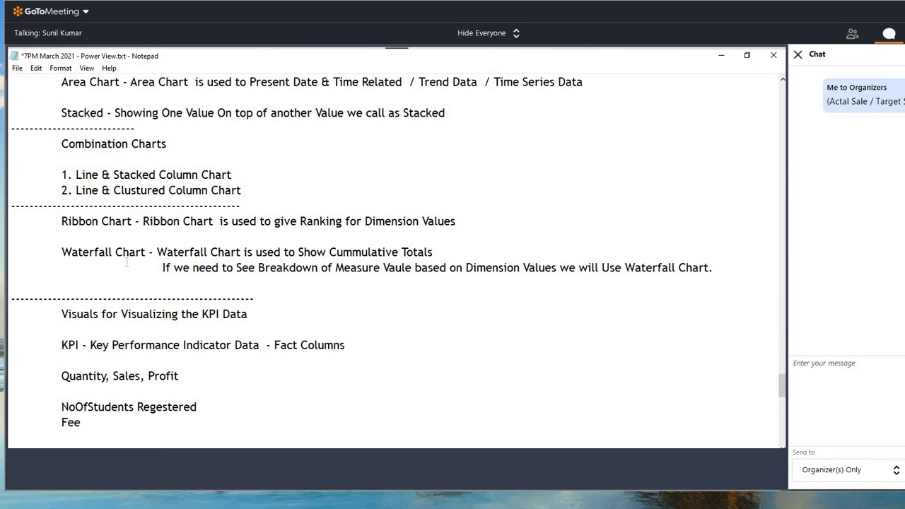
{"action": "scroll", "coordinate": [127, 261], "scroll_direction": "down", "scroll_amount": 2}
{"action": "left_click_drag", "start_coordinate": [9, 216], "coordinate": [285, 277]}
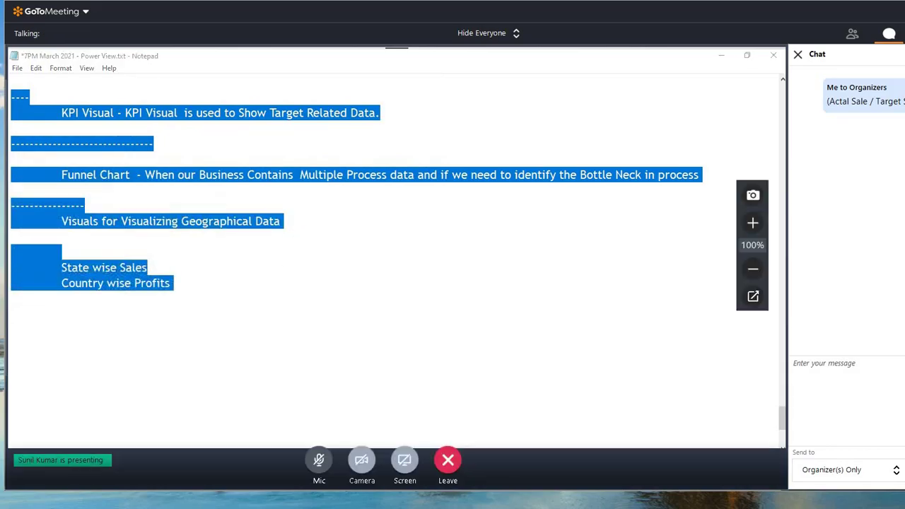
- Switch to Power BI Desktop, insert a text box on Page 3 and enlarge it to cover most of the page
{"action": "key", "text": "alt+Tab"}
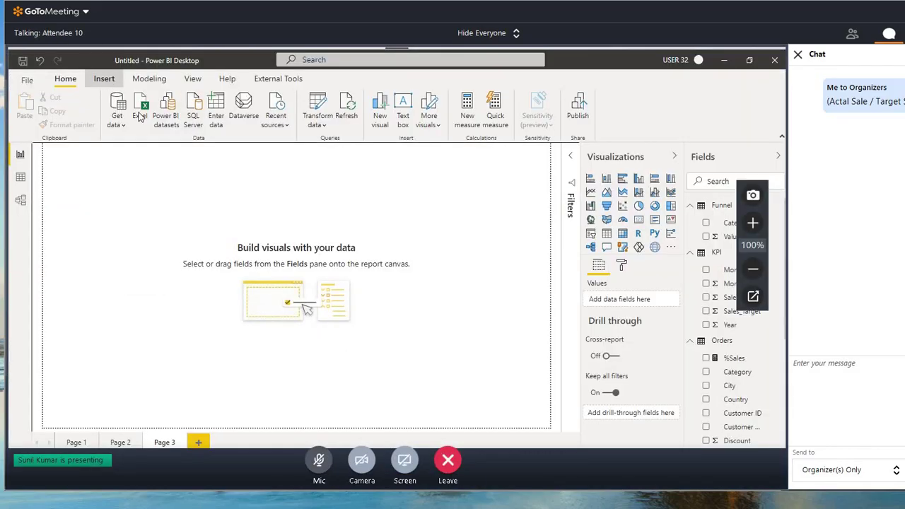
{"action": "left_click", "coordinate": [104, 79]}
{"action": "left_click", "coordinate": [285, 113]}
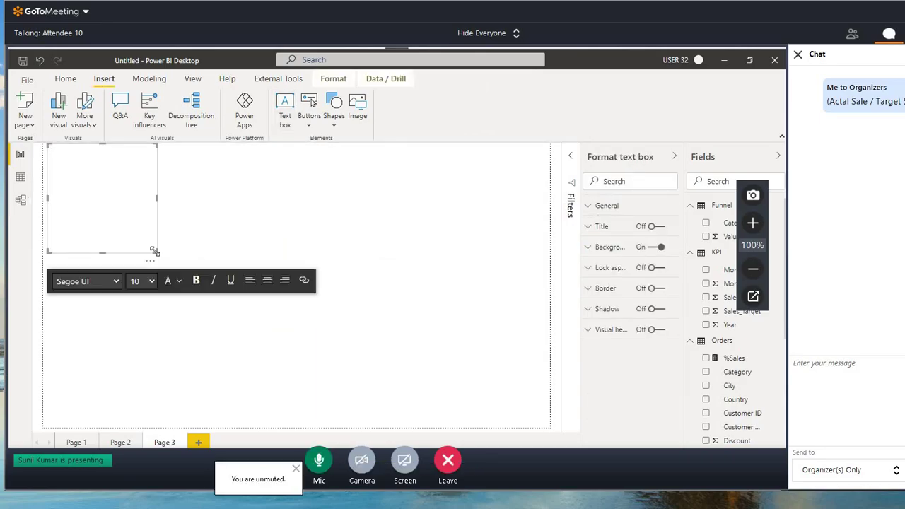
{"action": "left_click_drag", "start_coordinate": [156, 252], "coordinate": [436, 374]}
- Change the page view to a larger scale and paste the copied visual notes into the text box
{"action": "left_click", "coordinate": [193, 80]}
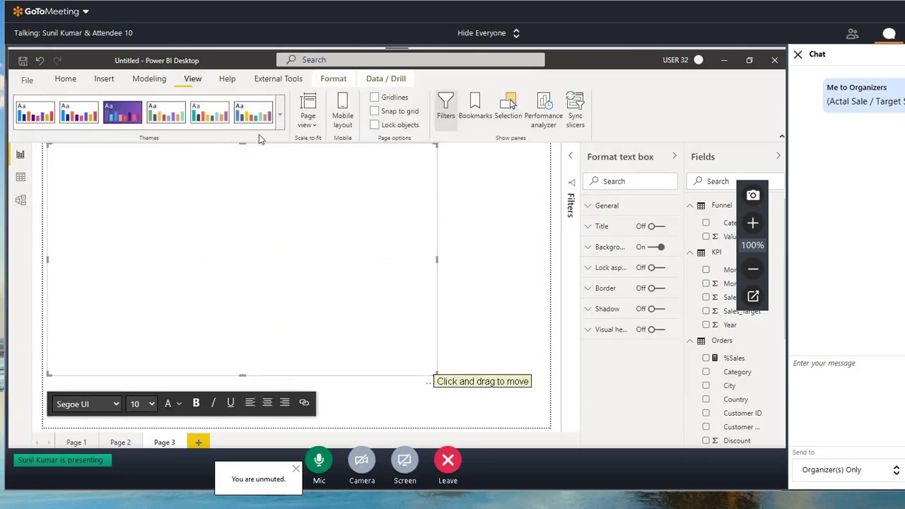
{"action": "left_click", "coordinate": [307, 115]}
{"action": "left_click", "coordinate": [332, 181]}
{"action": "key", "text": "ctrl+v"}
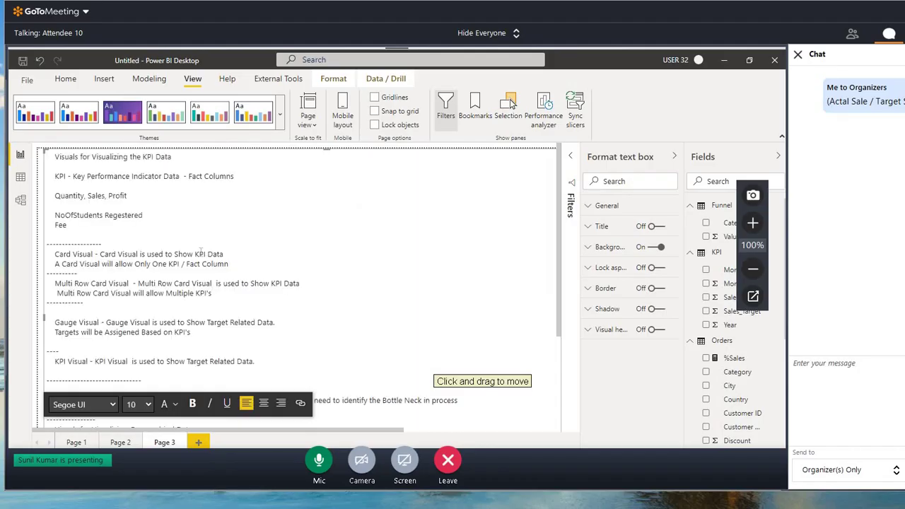
{"action": "left_click", "coordinate": [65, 79]}
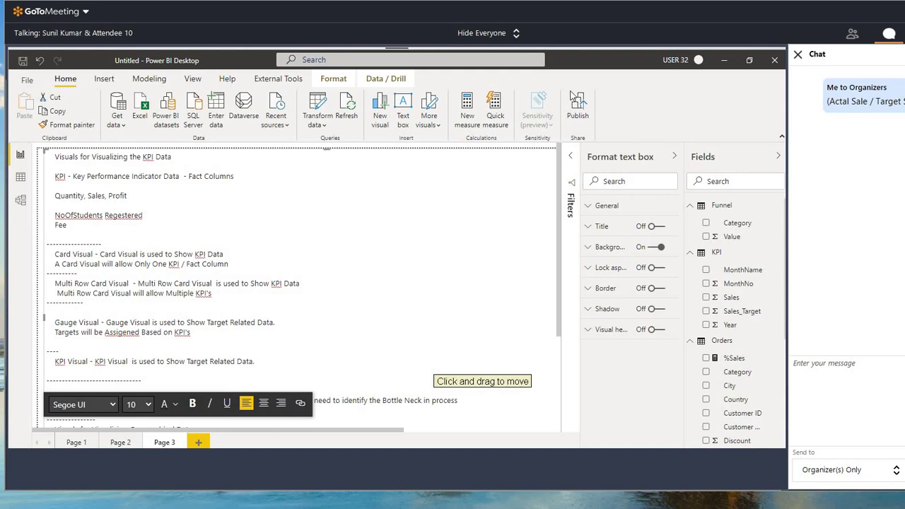
- Review the funnel chart and its fields on Page 2, and return to the notes on Page 3
{"action": "left_click", "coordinate": [130, 237]}
{"action": "key", "text": "ctrl+Page_Up"}
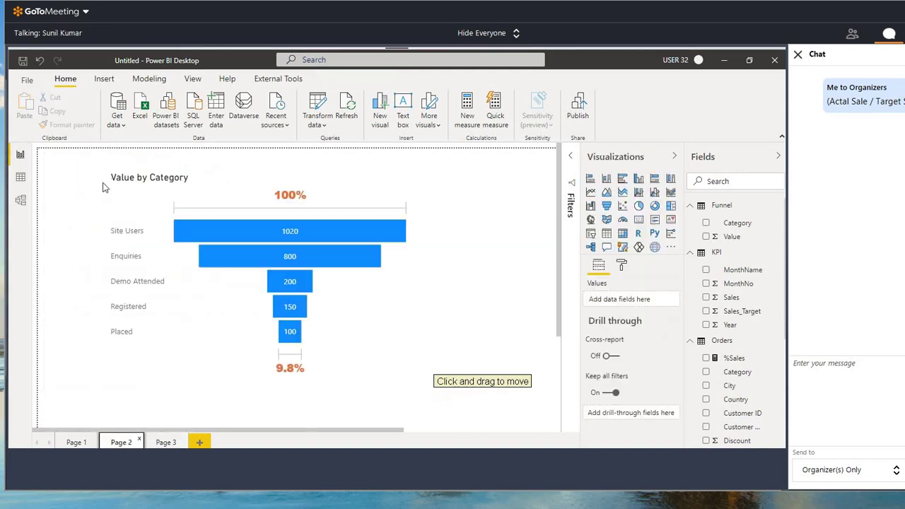
{"action": "left_click", "coordinate": [239, 206]}
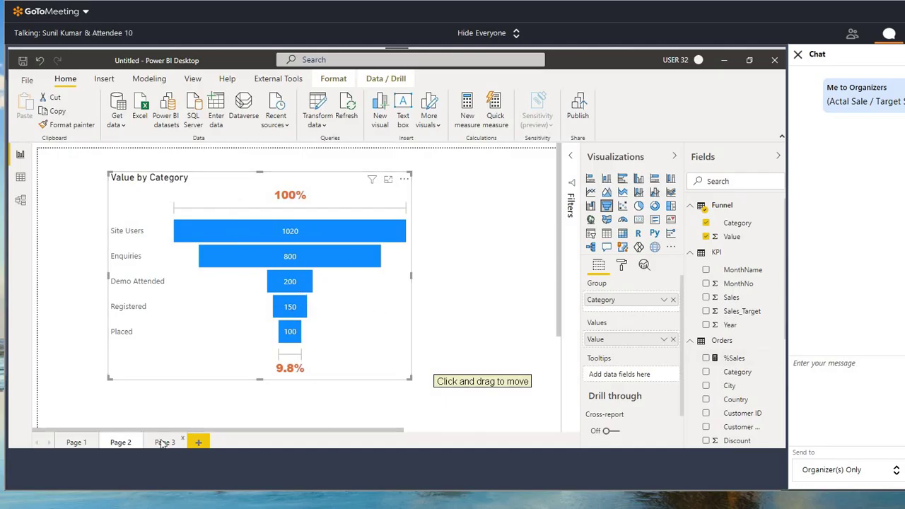
{"action": "key", "text": "ctrl+Page_Down"}
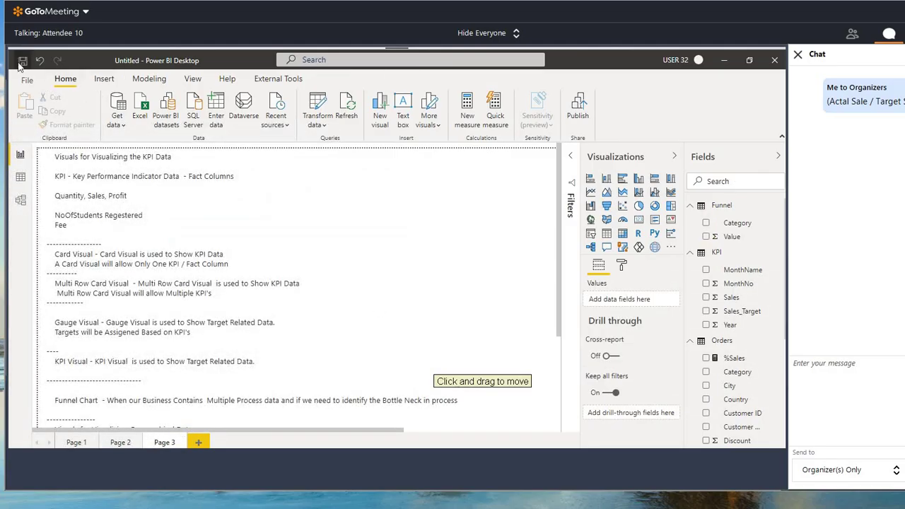
{"action": "key", "text": "ctrl+s"}
{"action": "scroll", "coordinate": [60, 177], "scroll_direction": "up", "scroll_amount": 2}
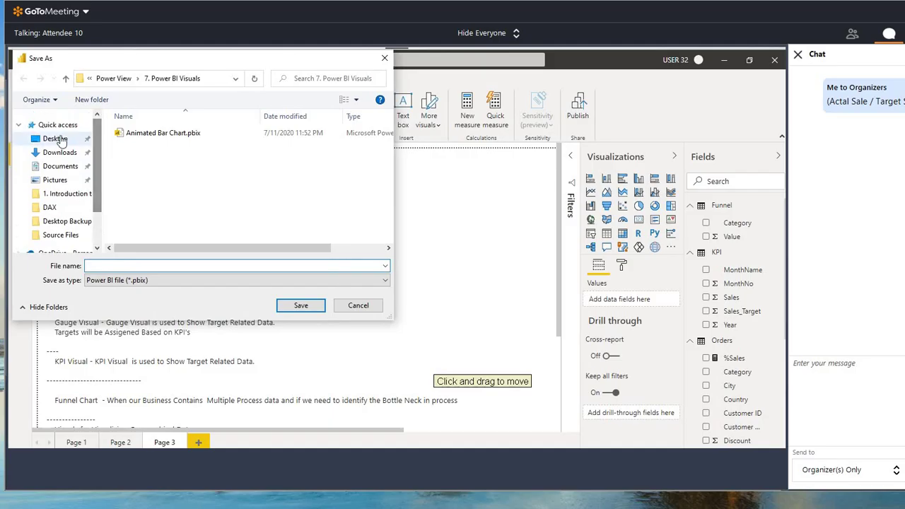
{"action": "left_click", "coordinate": [56, 139]}
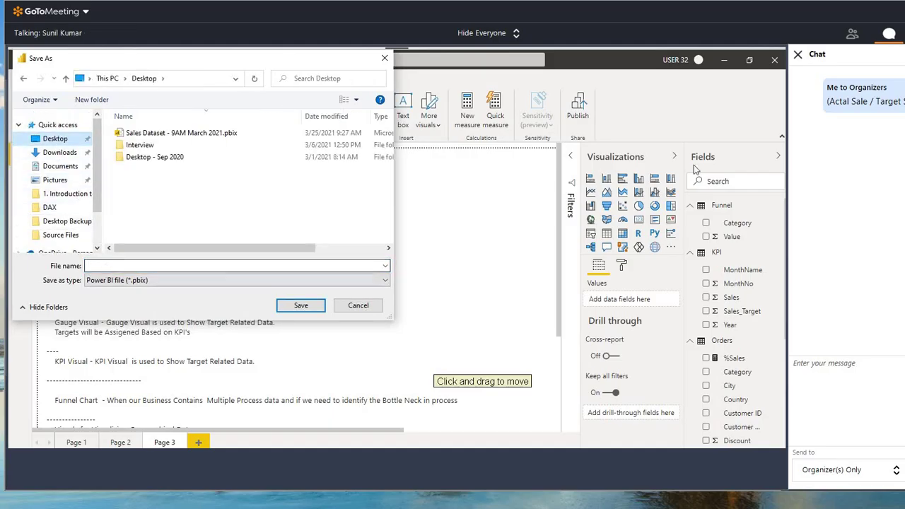
{"action": "left_click", "coordinate": [357, 305]}
- Examine the tooltip of the Demo Attended stage in the Page 2 funnel chart, and view the Page 1 dashboard
{"action": "left_click", "coordinate": [120, 442]}
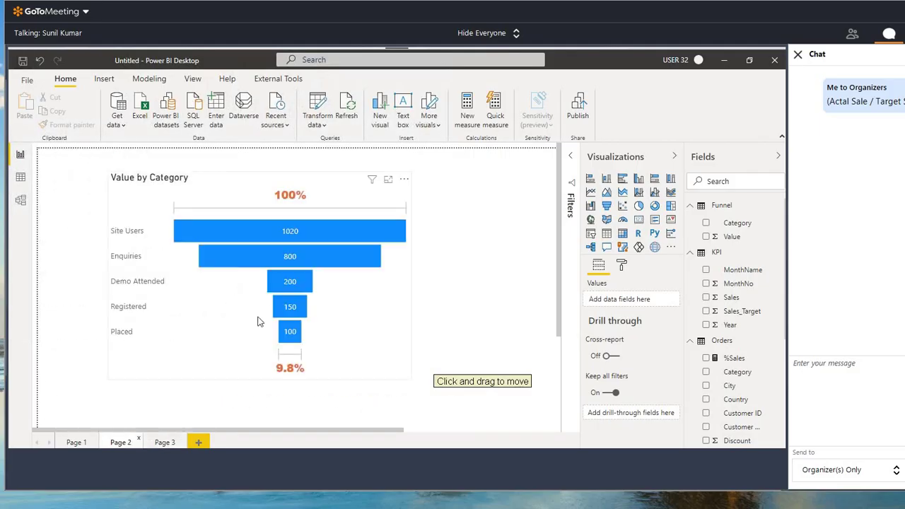
{"action": "mouse_move", "coordinate": [285, 285]}
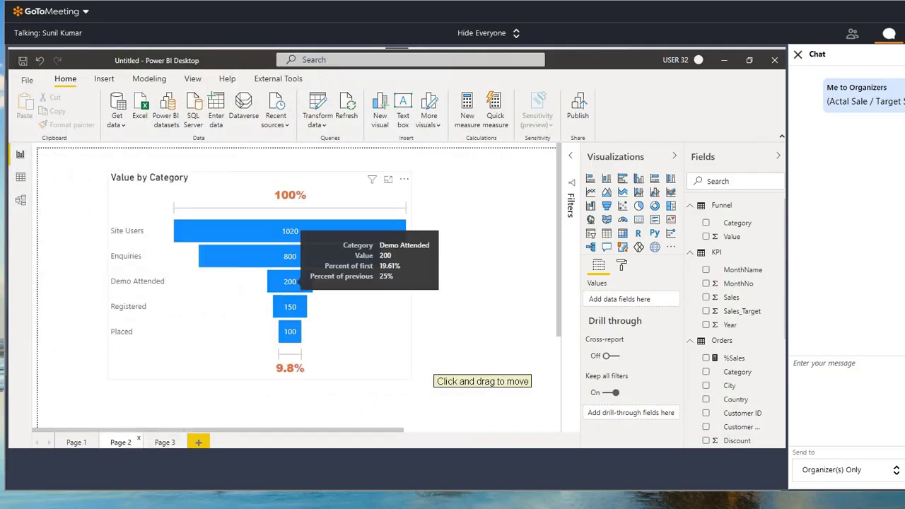
{"action": "mouse_move", "coordinate": [304, 232]}
{"action": "left_mouse_down"}
{"action": "mouse_move", "coordinate": [361, 273]}
{"action": "mouse_move", "coordinate": [439, 281]}
{"action": "left_mouse_up"}
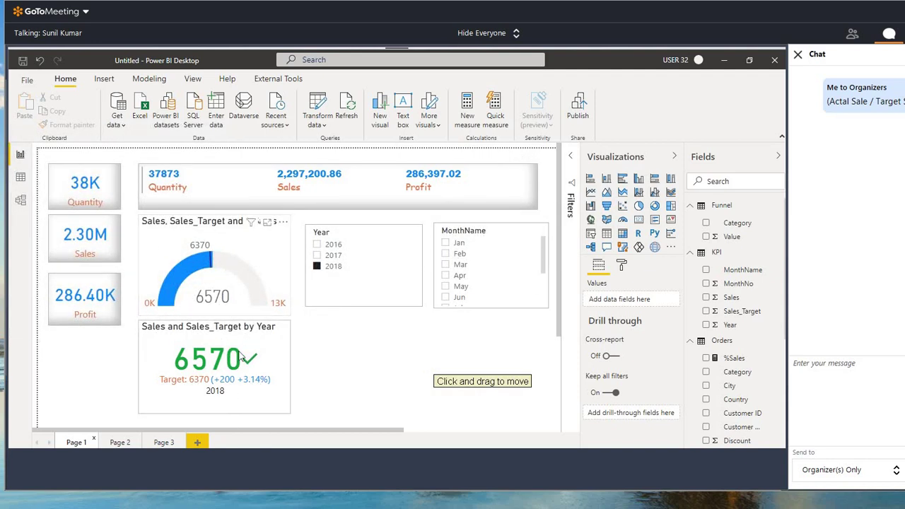
- Return to Page 3 and select the text box containing the visual notes
{"action": "left_click", "coordinate": [162, 442]}
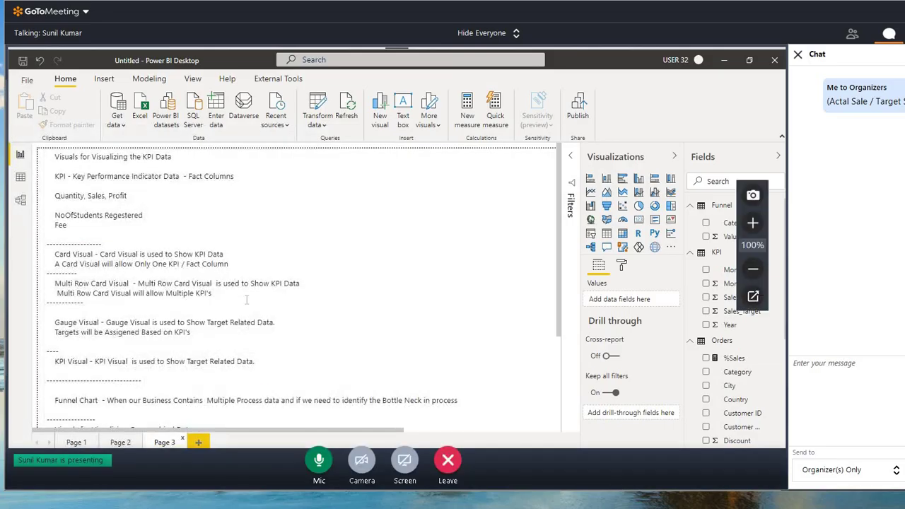
{"action": "left_click", "coordinate": [25, 69]}
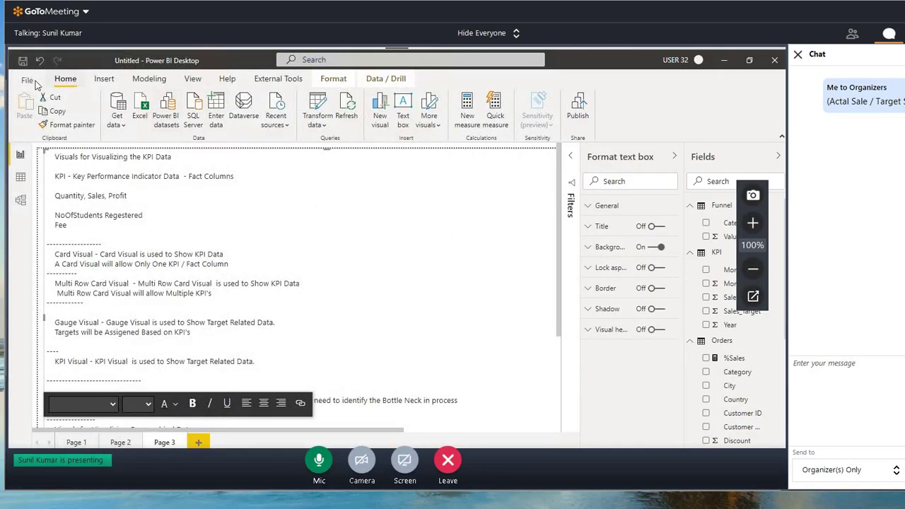
- Save the report to the Desktop as a Power BI file named "Visuals for Visualizing KPI Data - 25 March"
{"action": "key", "text": "ctrl+s"}
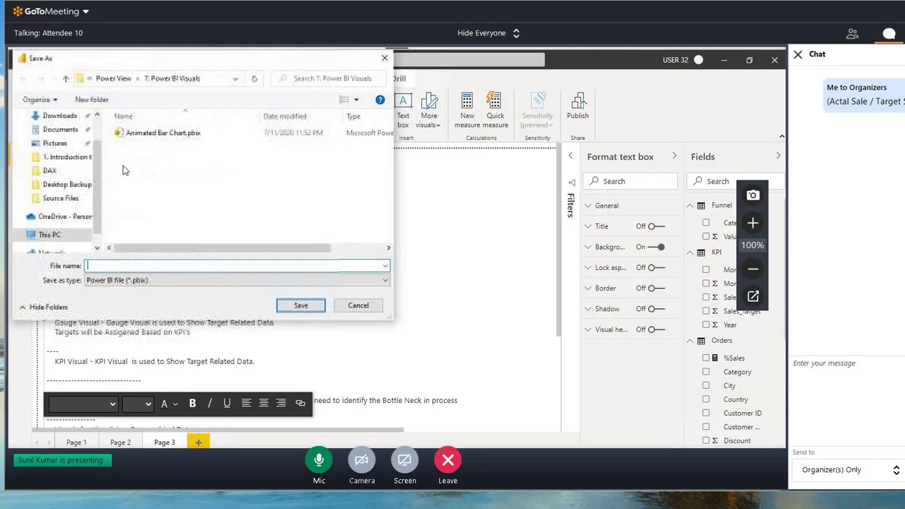
{"action": "scroll", "coordinate": [67, 163], "scroll_direction": "up", "scroll_amount": 2}
{"action": "left_click", "coordinate": [64, 140]}
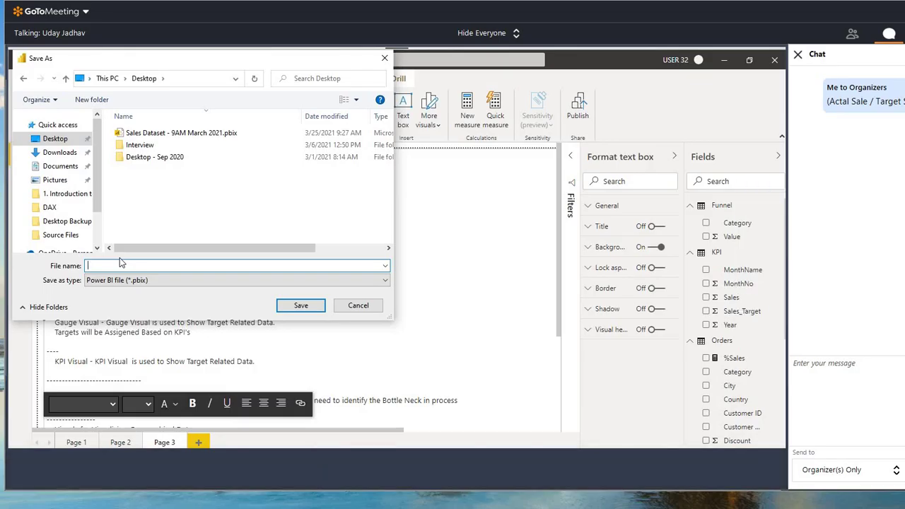
{"action": "type", "text": "Visuals for"}
{"action": "type", "text": "Visualizing KPI Data"}
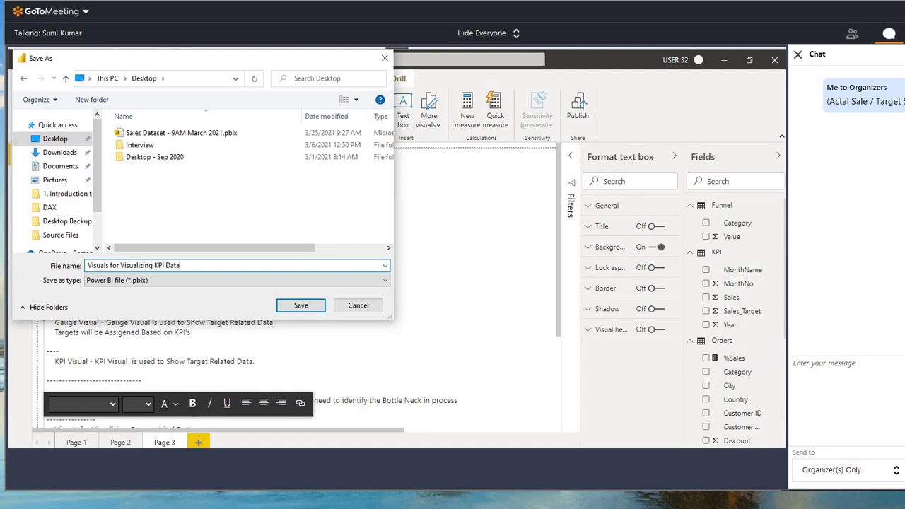
{"action": "key", "text": "ctrl+a"}
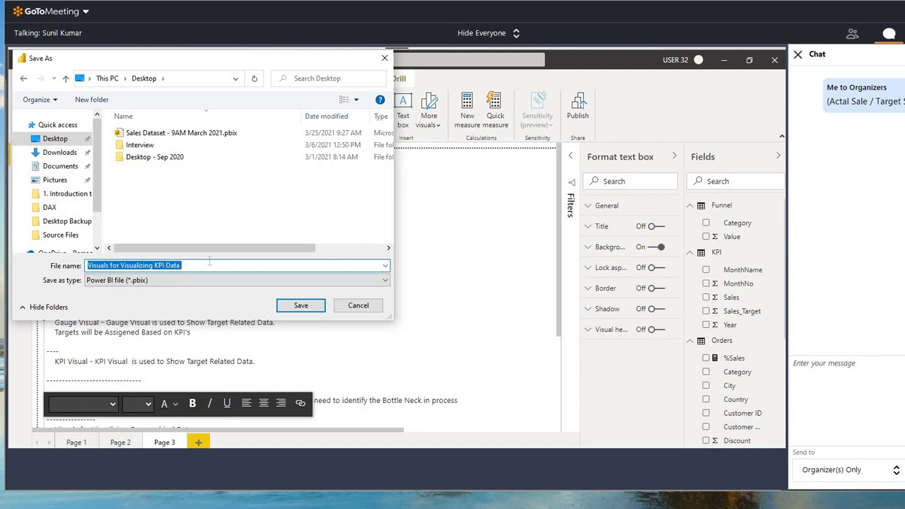
{"action": "key", "text": "End"}
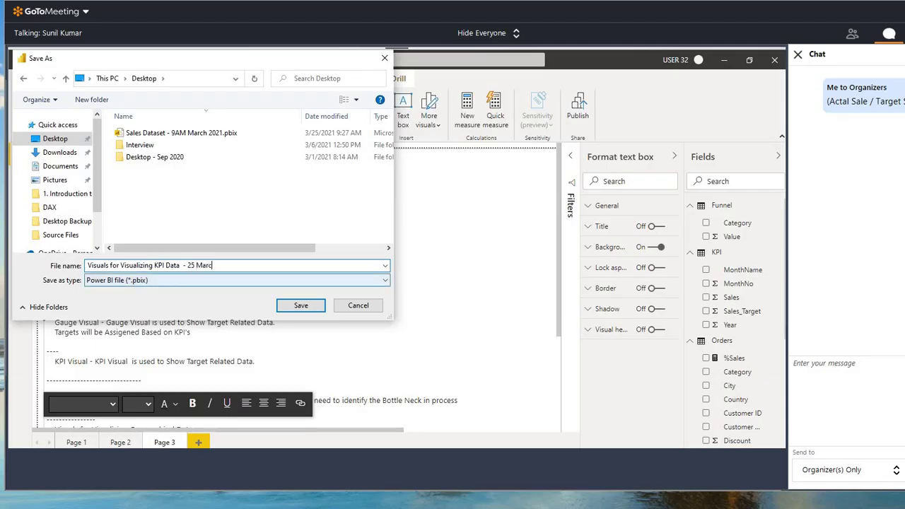
{"action": "key", "text": "ctrl+a"}
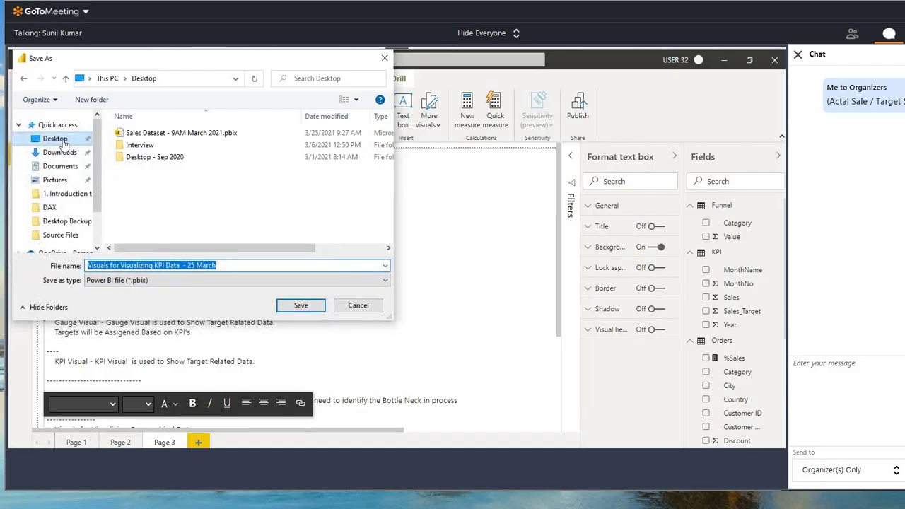
{"action": "left_click", "coordinate": [301, 305]}
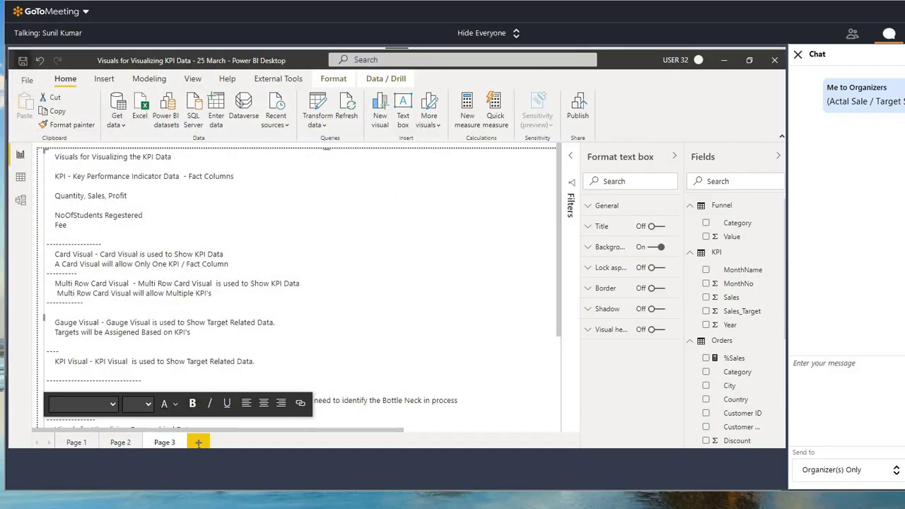
- Add a new report page after Page 3 and change its page view to a larger scale
{"action": "left_click", "coordinate": [199, 442]}
{"action": "left_click", "coordinate": [192, 78]}
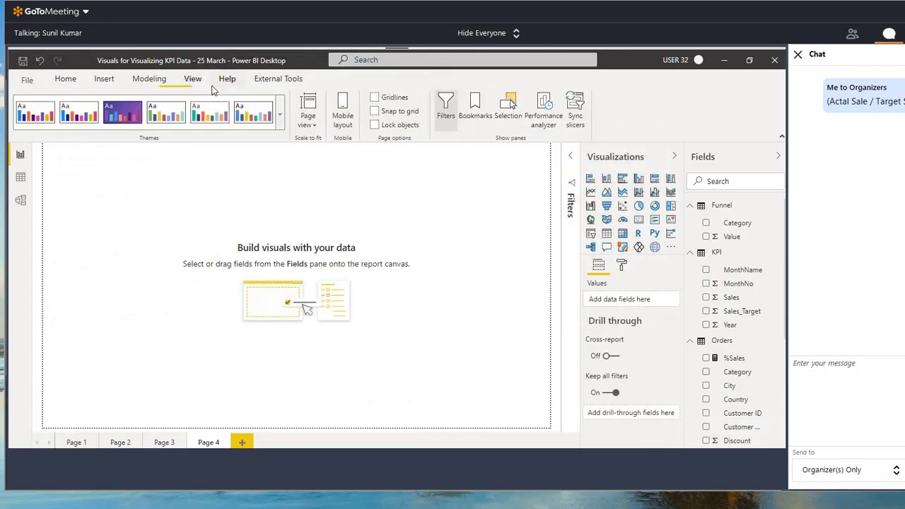
{"action": "left_click", "coordinate": [315, 127]}
{"action": "left_click", "coordinate": [323, 178]}
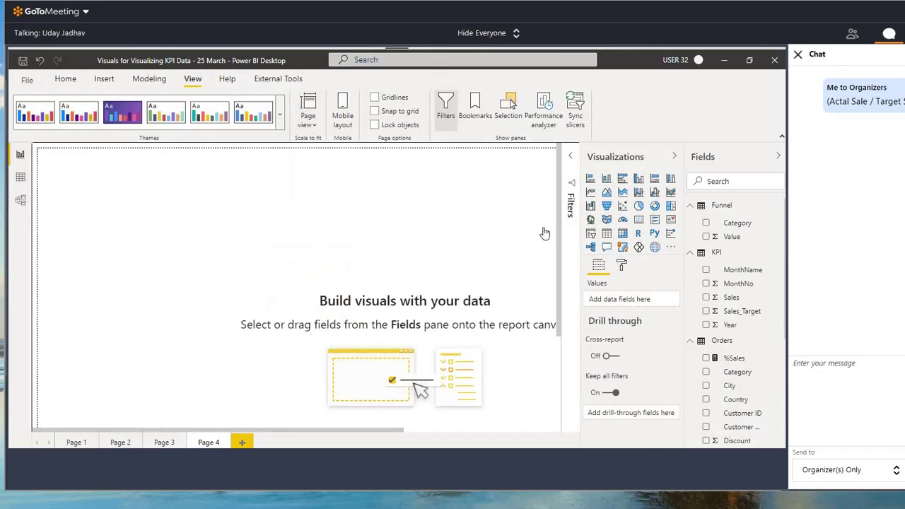
- Insert an enlarged waterfall chart on Page 4, convert it to a ribbon chart and reposition it
{"action": "left_click", "coordinate": [591, 207]}
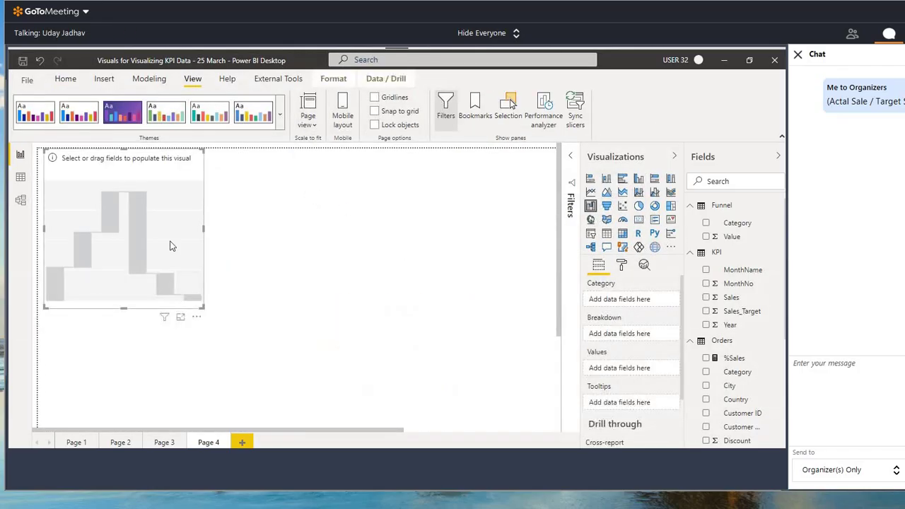
{"action": "left_click_drag", "start_coordinate": [297, 343], "coordinate": [404, 369]}
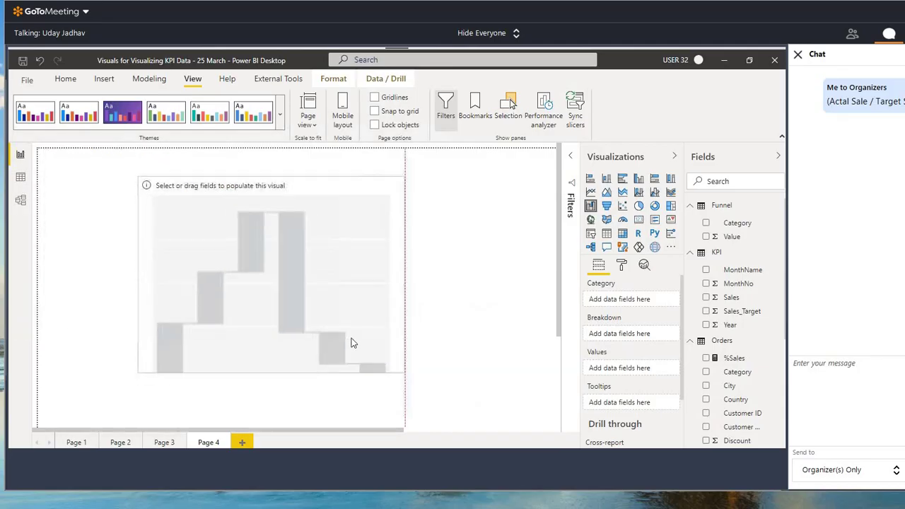
{"action": "scroll", "coordinate": [749, 370], "scroll_direction": "down", "scroll_amount": 5}
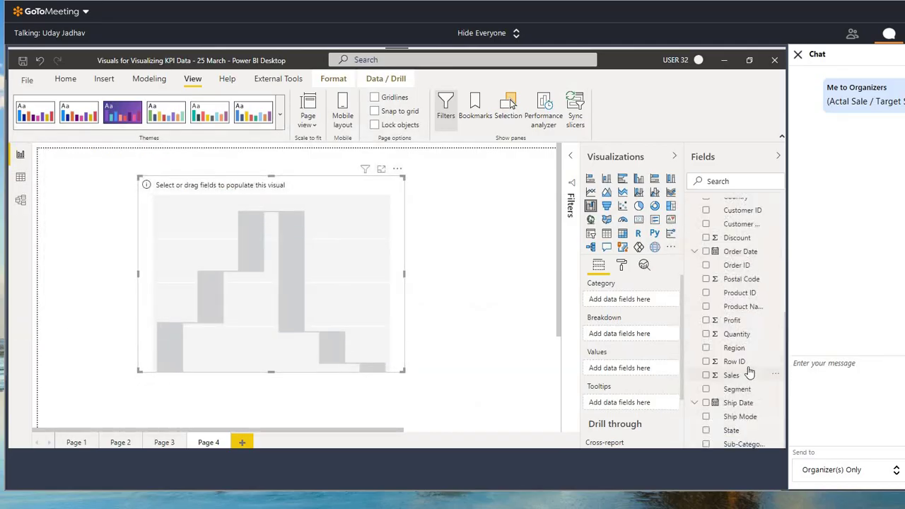
{"action": "left_click", "coordinate": [670, 192]}
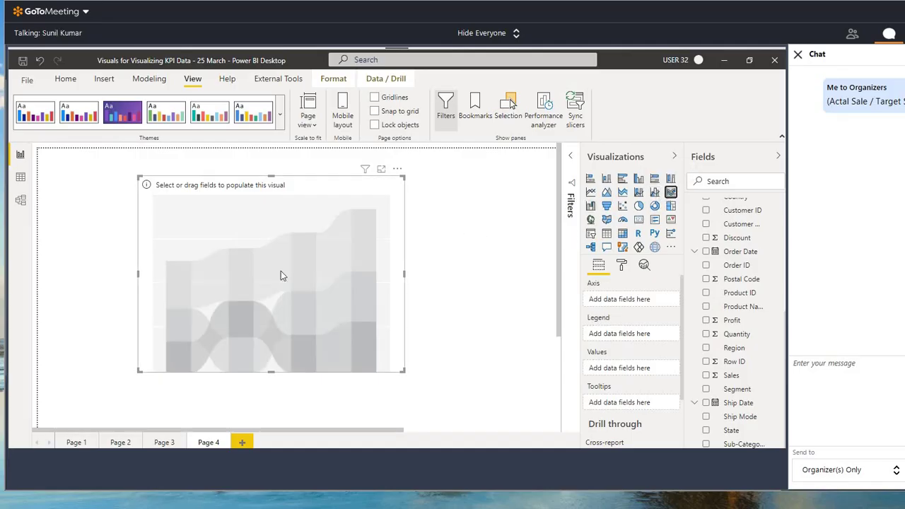
{"action": "left_click_drag", "start_coordinate": [289, 309], "coordinate": [273, 308]}
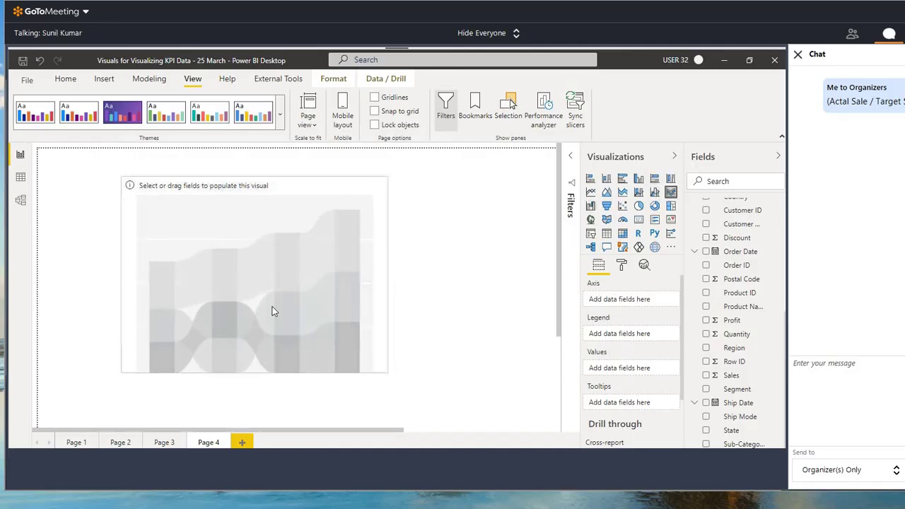
- Assign the Order Date Year to the ribbon chart's axis and Sales from the Orders table to its values
{"action": "scroll", "coordinate": [738, 311], "scroll_direction": "up", "scroll_amount": 5}
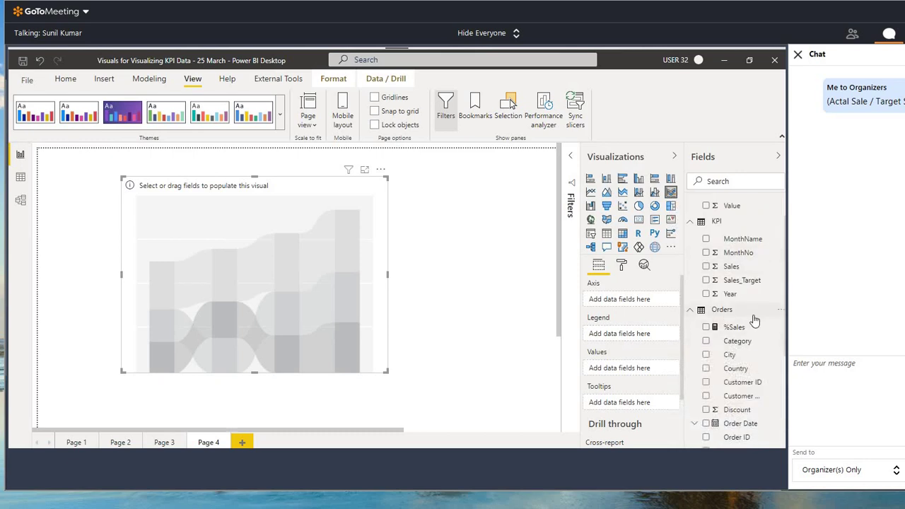
{"action": "scroll", "coordinate": [754, 320], "scroll_direction": "down", "scroll_amount": 2}
{"action": "left_click", "coordinate": [694, 365]}
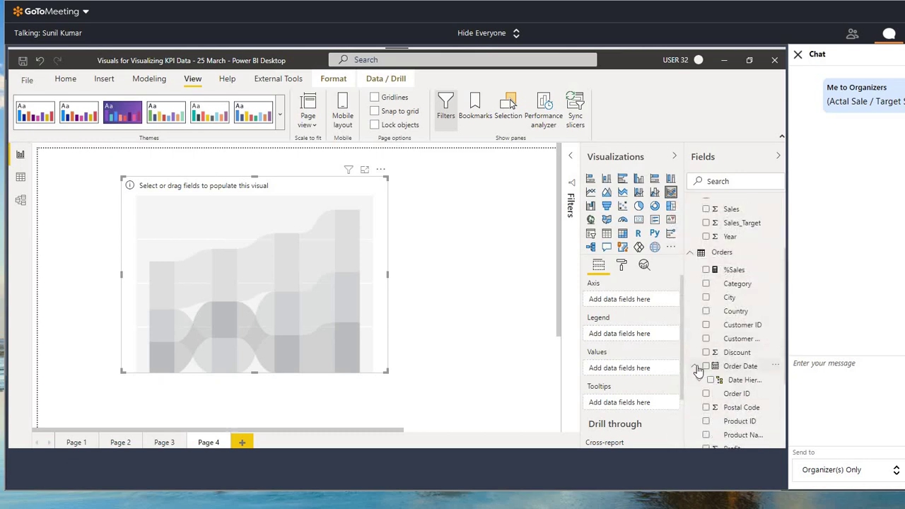
{"action": "left_click", "coordinate": [698, 380]}
{"action": "left_click_drag", "start_coordinate": [735, 394], "coordinate": [627, 304]}
{"action": "scroll", "coordinate": [743, 375], "scroll_direction": "down", "scroll_amount": 5}
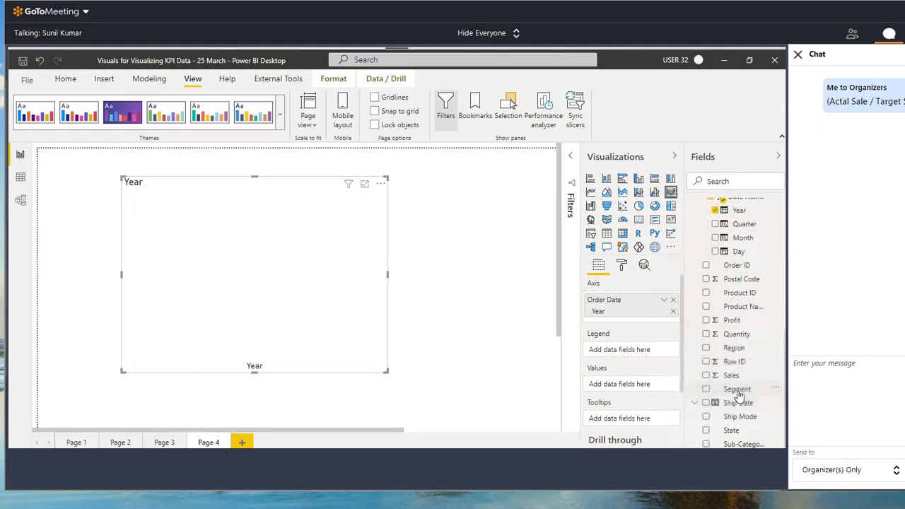
{"action": "left_click_drag", "start_coordinate": [703, 371], "coordinate": [624, 384]}
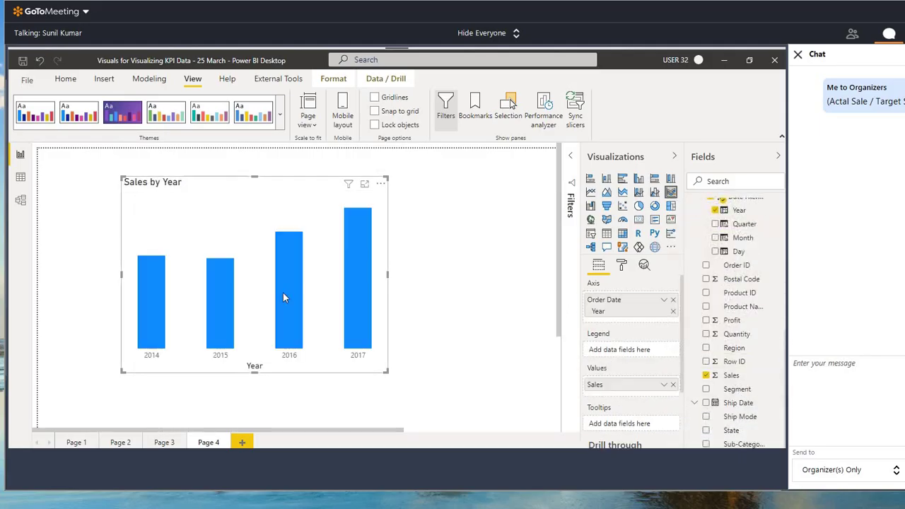
- Move and widen the Sales by Year ribbon chart, and turn on its data labels
{"action": "left_click_drag", "start_coordinate": [283, 292], "coordinate": [231, 281]}
{"action": "left_click_drag", "start_coordinate": [339, 265], "coordinate": [410, 273]}
{"action": "left_click", "coordinate": [622, 264]}
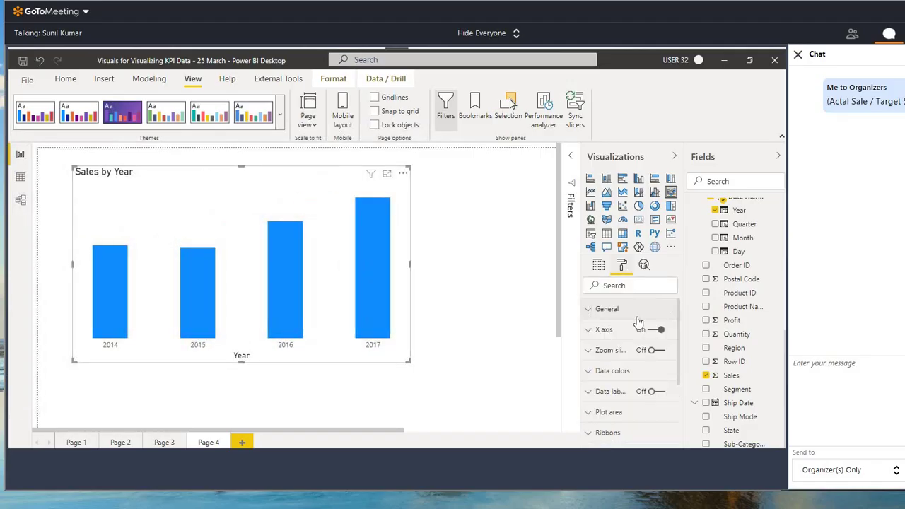
{"action": "left_click", "coordinate": [654, 390]}
- Use Sub-Category as the legend of the ribbon chart
{"action": "left_click", "coordinate": [598, 265]}
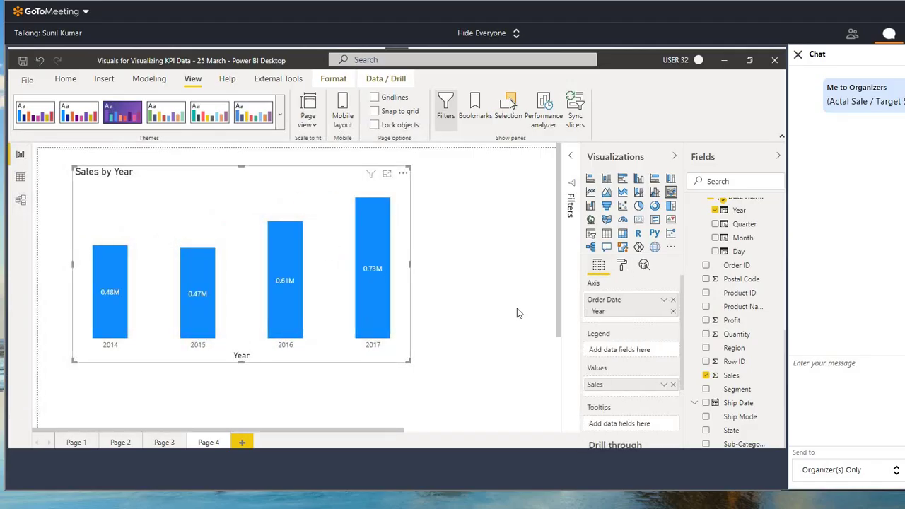
{"action": "left_click_drag", "start_coordinate": [744, 444], "coordinate": [629, 350]}
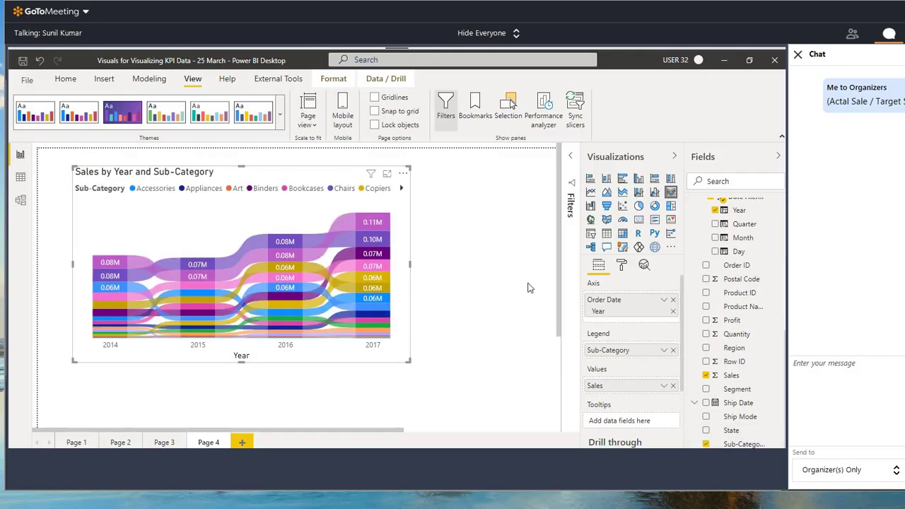
{"action": "left_click", "coordinate": [621, 265]}
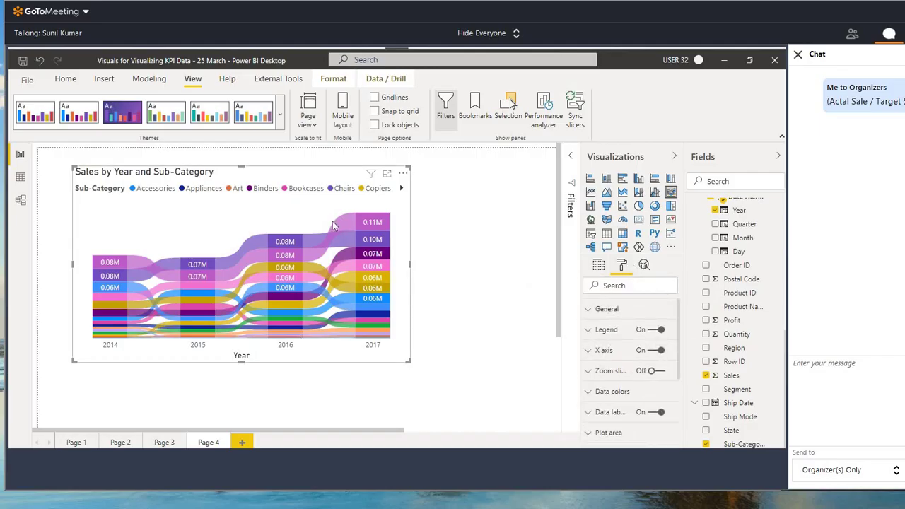
- Apply a Top N filter limiting the ribbon chart to the top 5 sub-categories by Sales, and clear that filter
{"action": "left_click", "coordinate": [574, 164]}
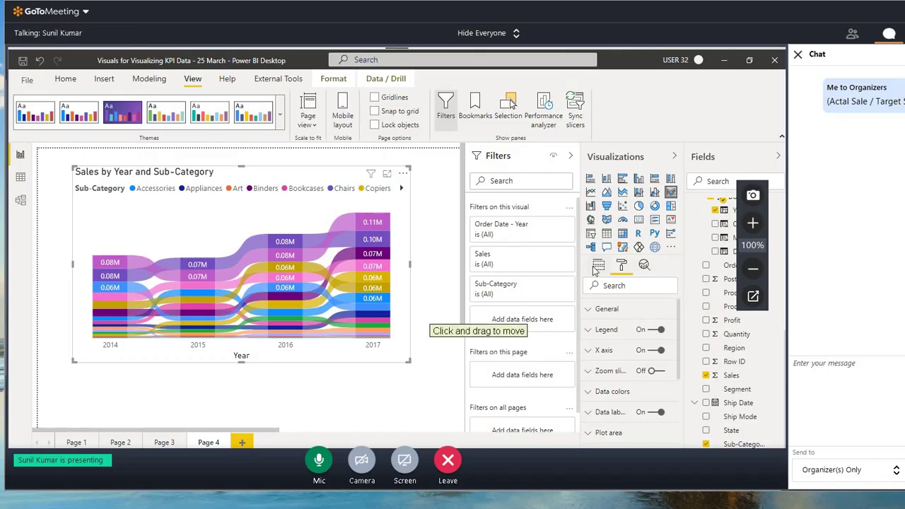
{"action": "left_click", "coordinate": [621, 266]}
{"action": "left_click", "coordinate": [598, 265]}
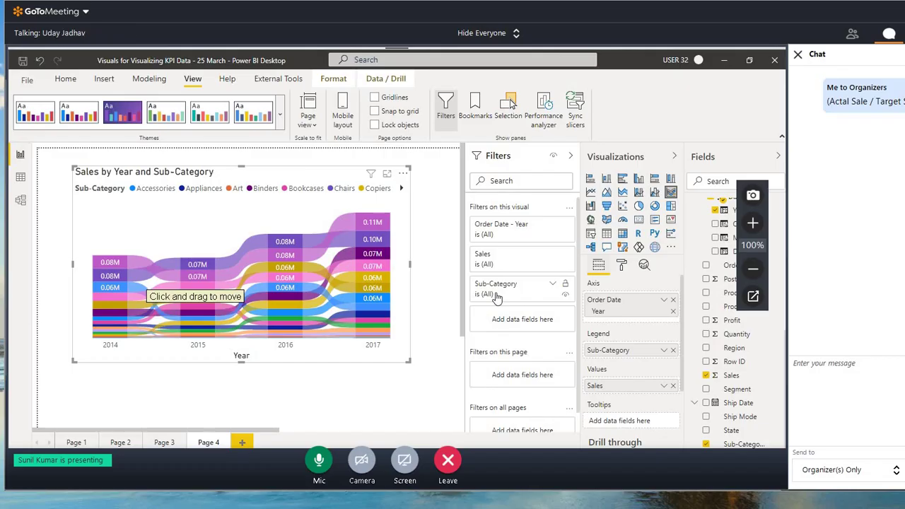
{"action": "left_click", "coordinate": [554, 287]}
{"action": "left_click", "coordinate": [514, 322]}
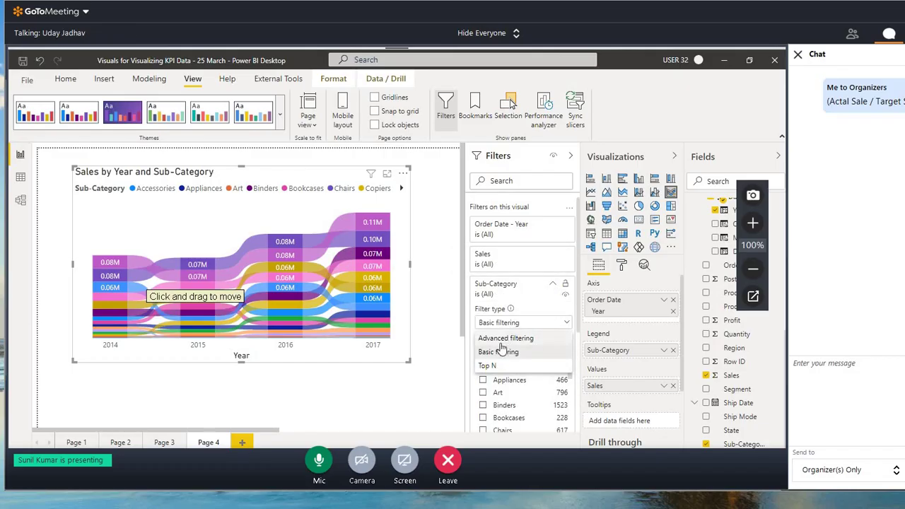
{"action": "left_click", "coordinate": [486, 366]}
{"action": "left_click", "coordinate": [544, 351]}
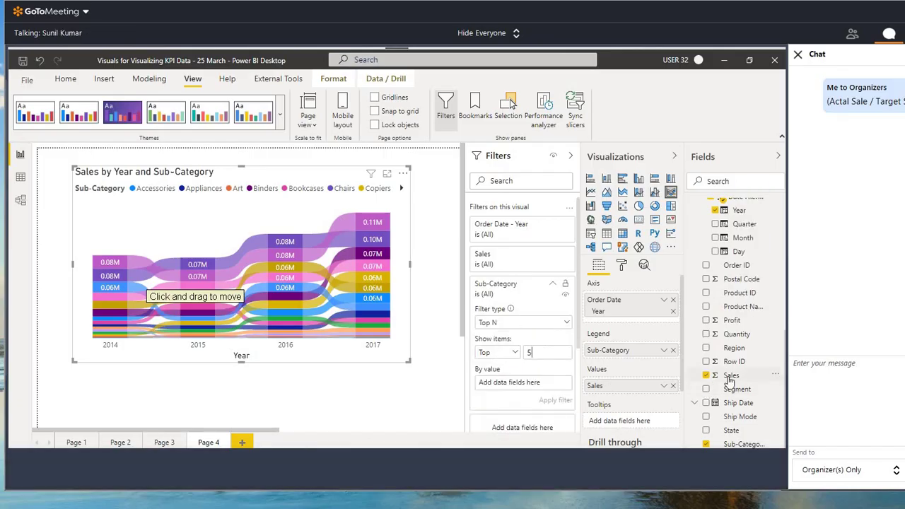
{"action": "left_click_drag", "start_coordinate": [728, 377], "coordinate": [534, 392]}
{"action": "left_click", "coordinate": [553, 399]}
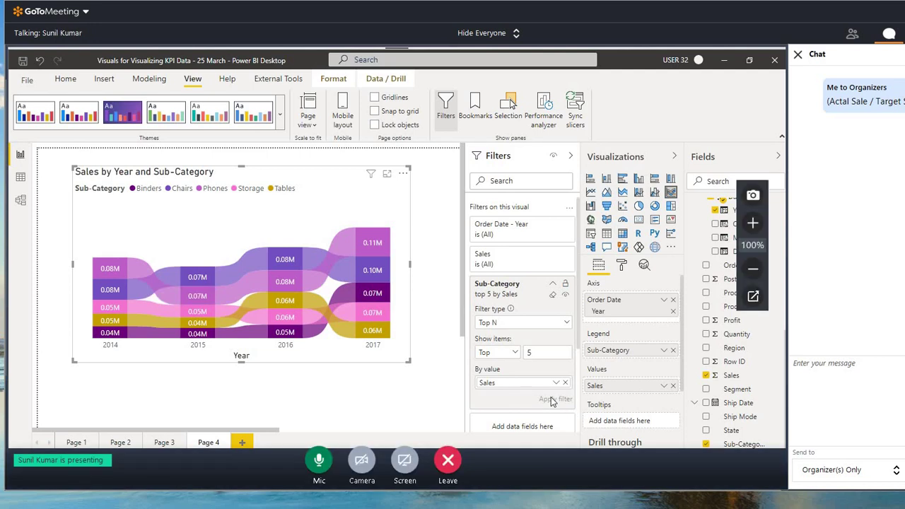
{"action": "left_click", "coordinate": [554, 296]}
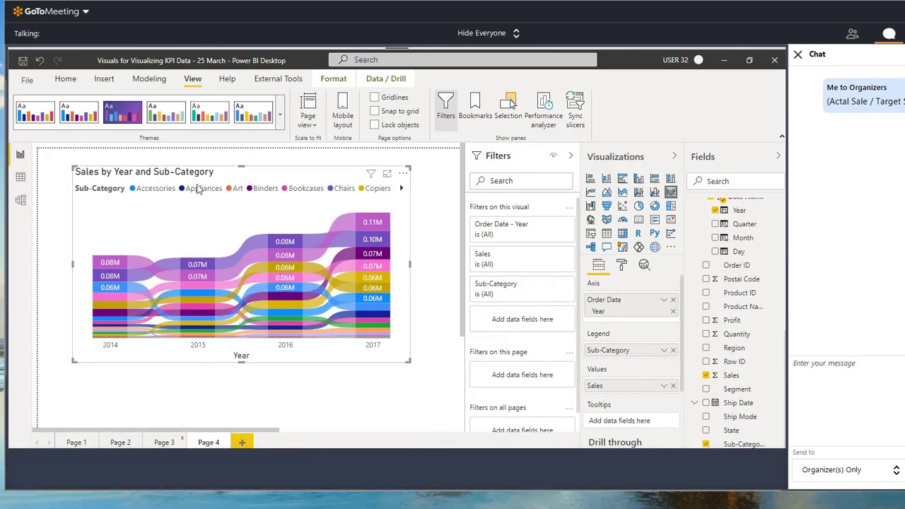
- Return to the notes on Page 3 and publish the report to the "7PM March 2021 Power BI Files" workspace
{"action": "left_click", "coordinate": [164, 442]}
{"action": "left_click", "coordinate": [65, 79]}
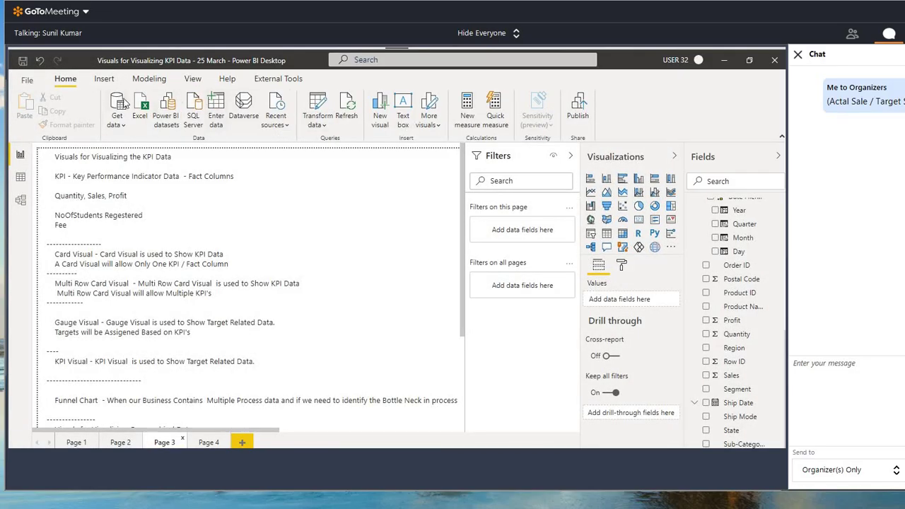
{"action": "left_click", "coordinate": [133, 212]}
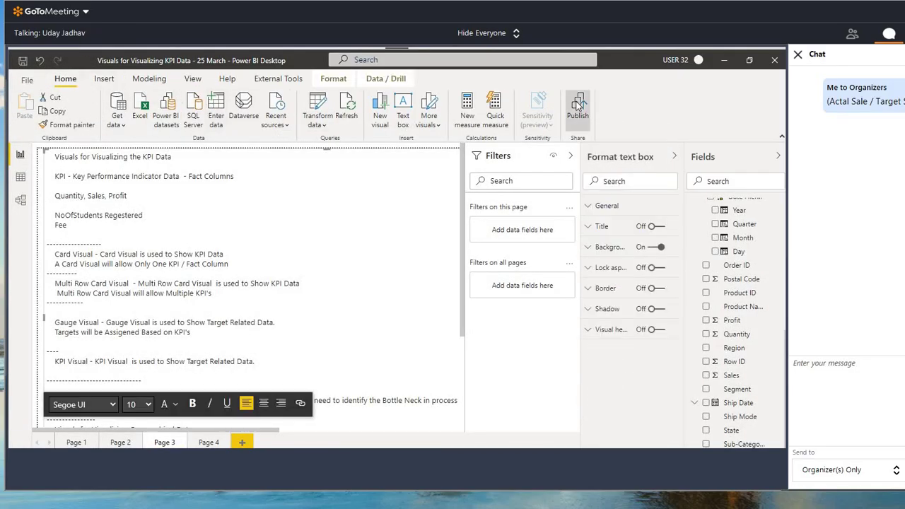
{"action": "left_click", "coordinate": [576, 105]}
{"action": "left_click", "coordinate": [451, 282]}
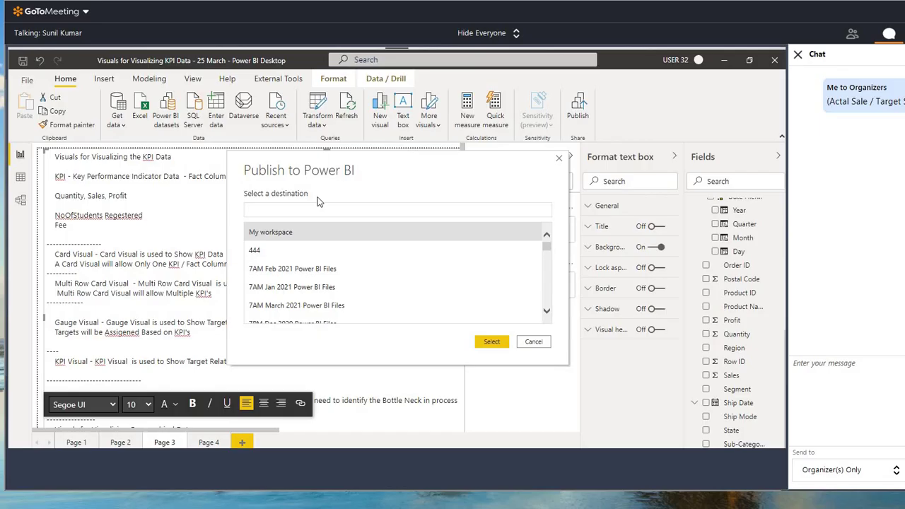
{"action": "type", "text": "7PM"}
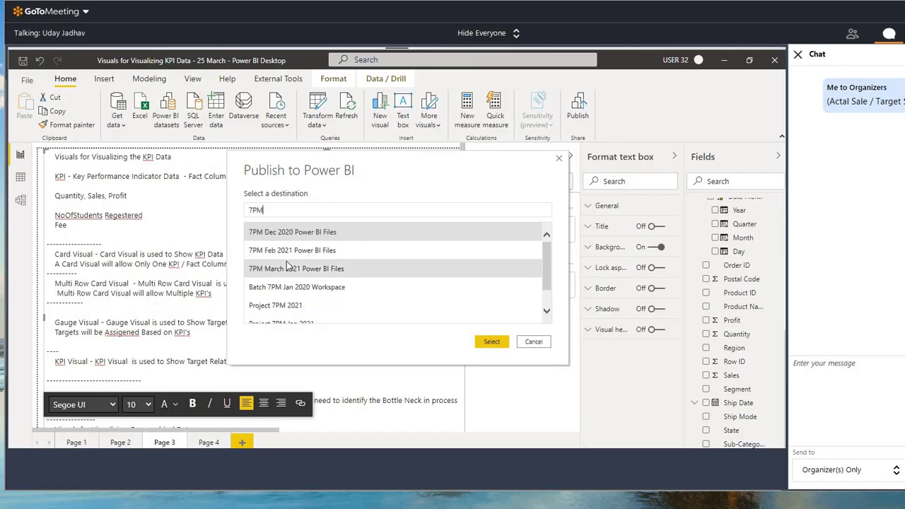
{"action": "left_click", "coordinate": [286, 267]}
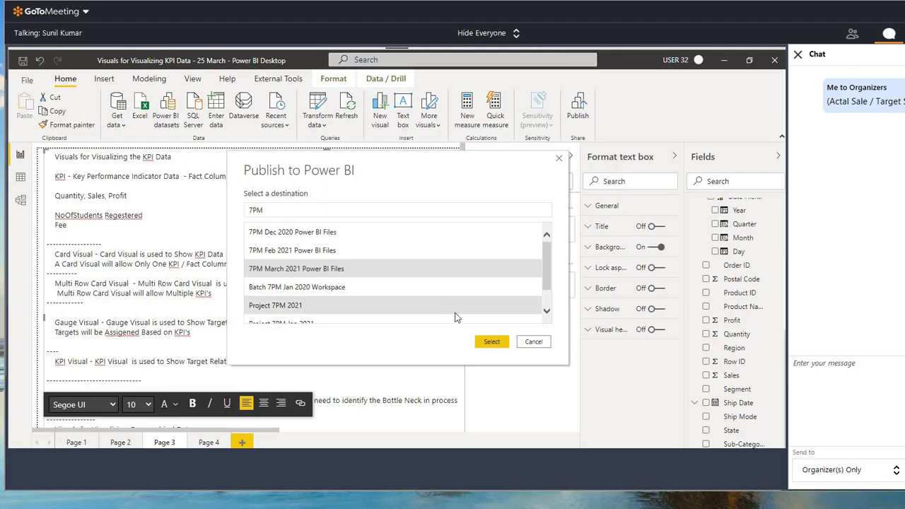
{"action": "left_click", "coordinate": [490, 341]}
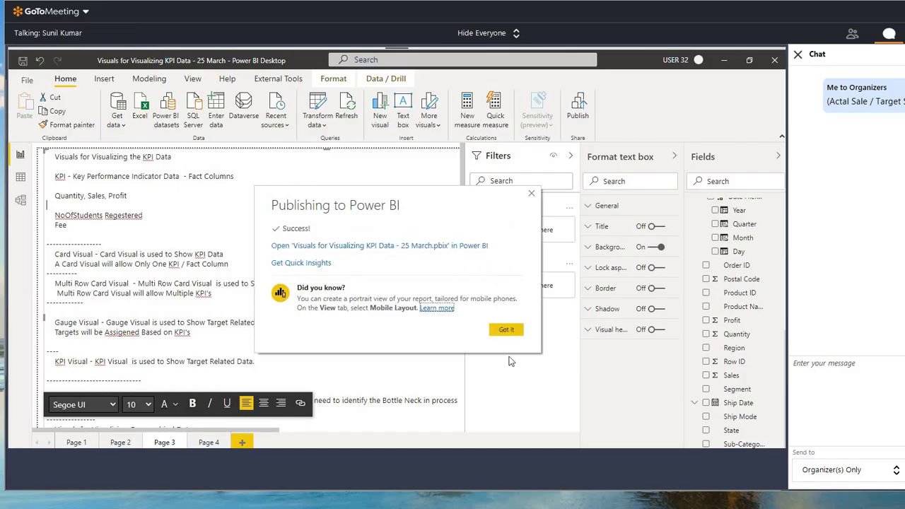
{"action": "left_click", "coordinate": [507, 330]}
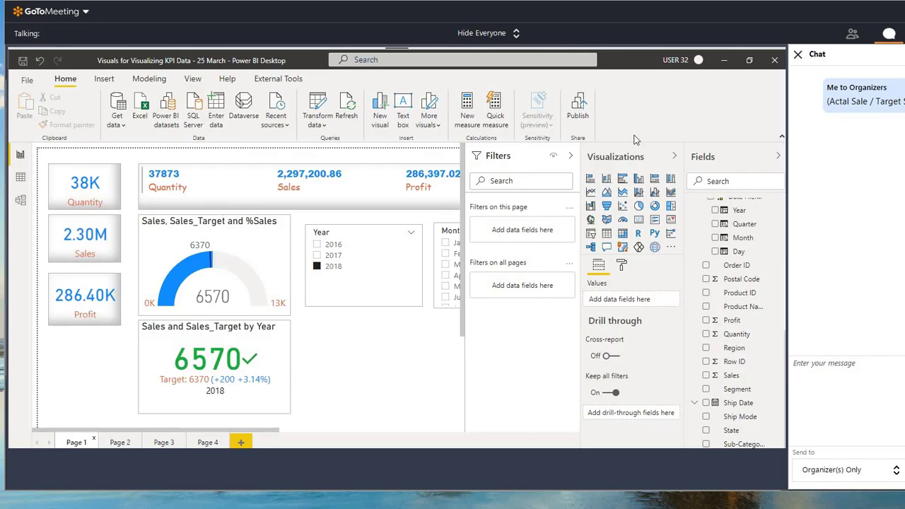
- Show the Page 1 dashboard with the filters area collapsed
{"action": "left_click", "coordinate": [570, 156]}
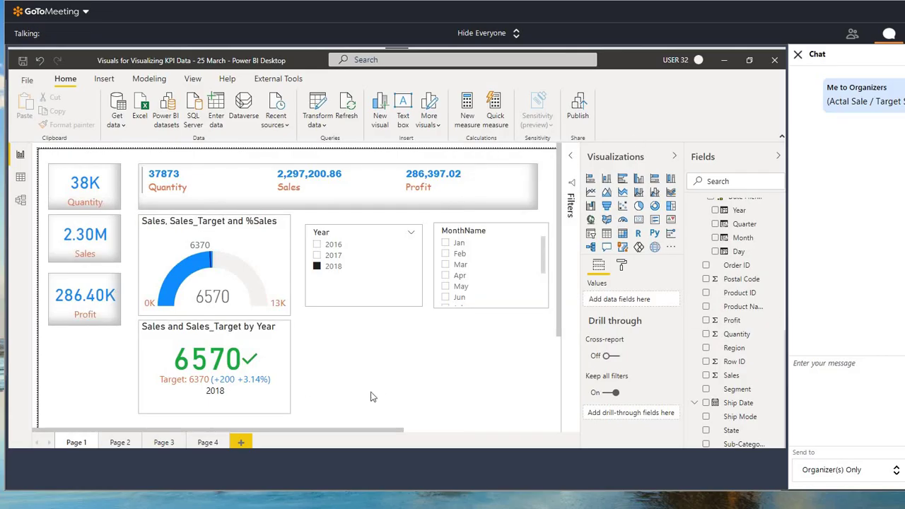